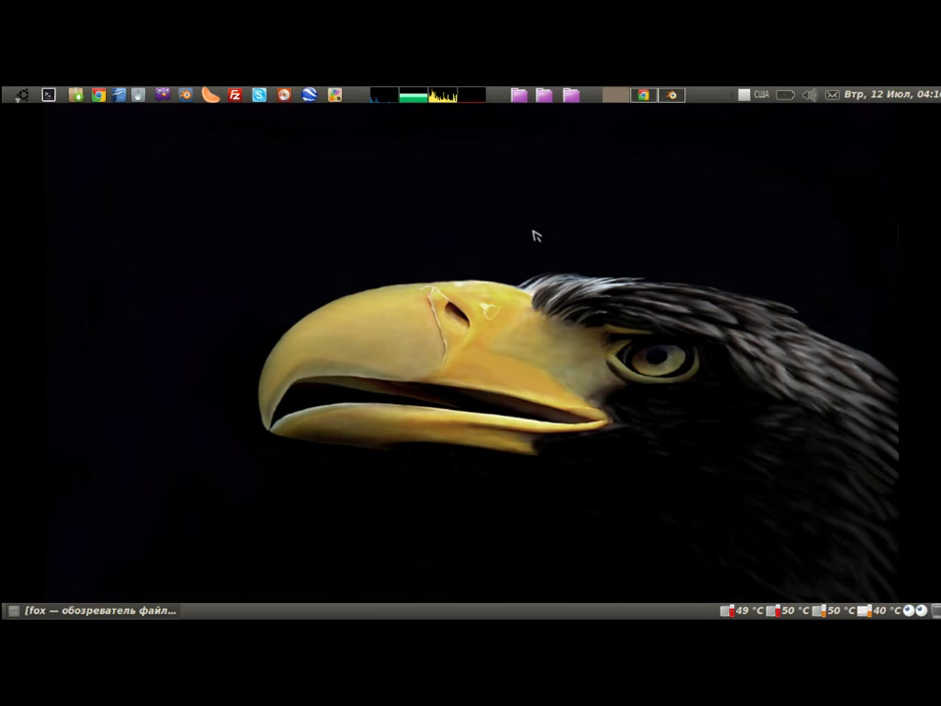
click(383, 98)
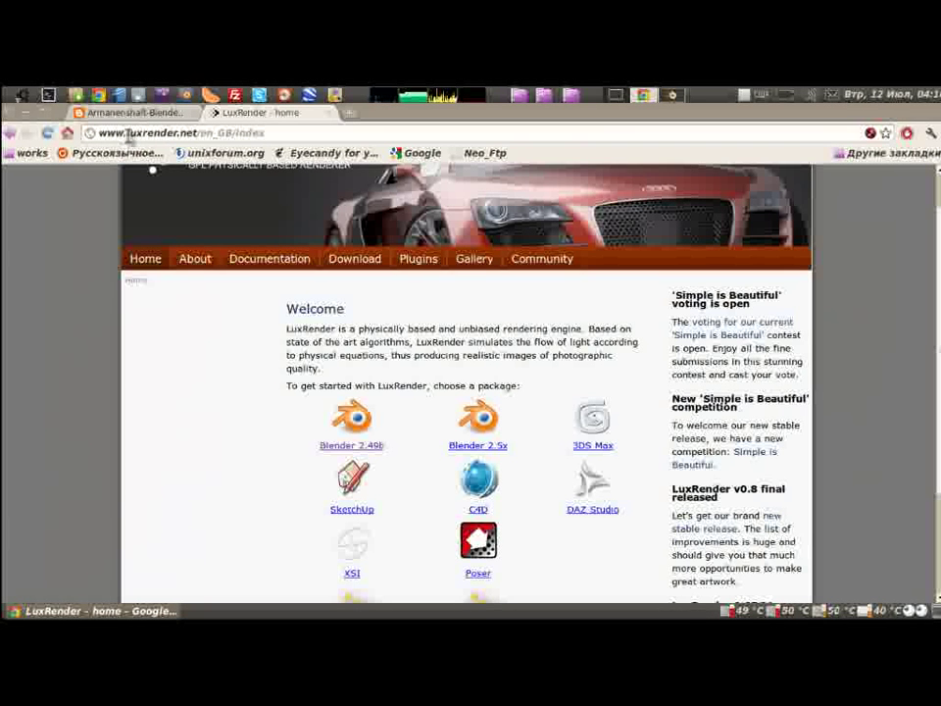
Step: Highlight the luxrender.net address and go to the Download page listing Windows, OS X and Linux installs
drag(98, 133, 208, 133)
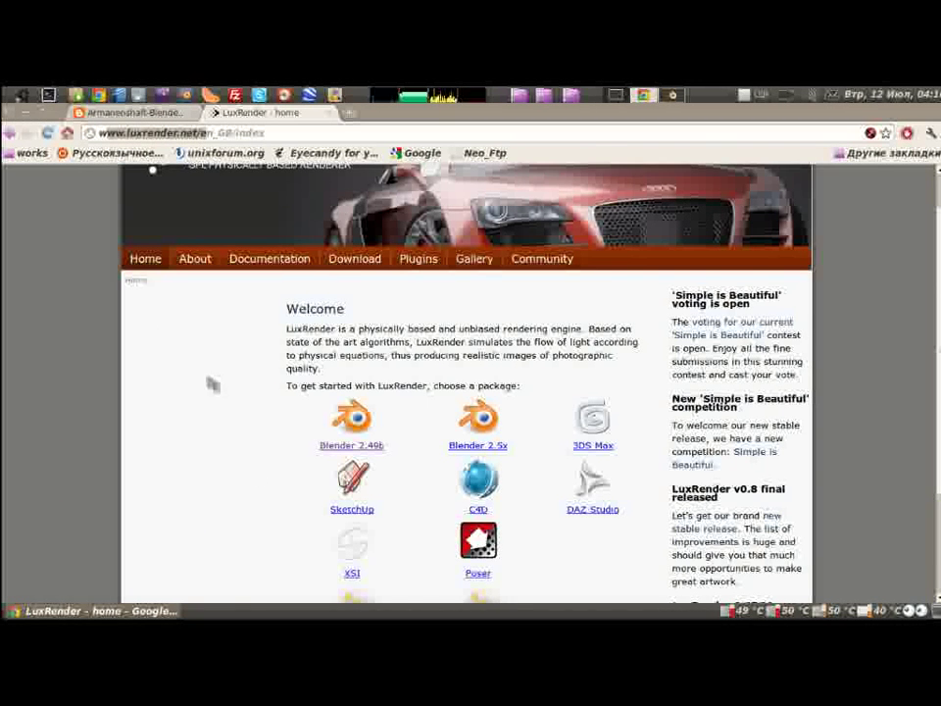
scroll(210, 384, down, 3)
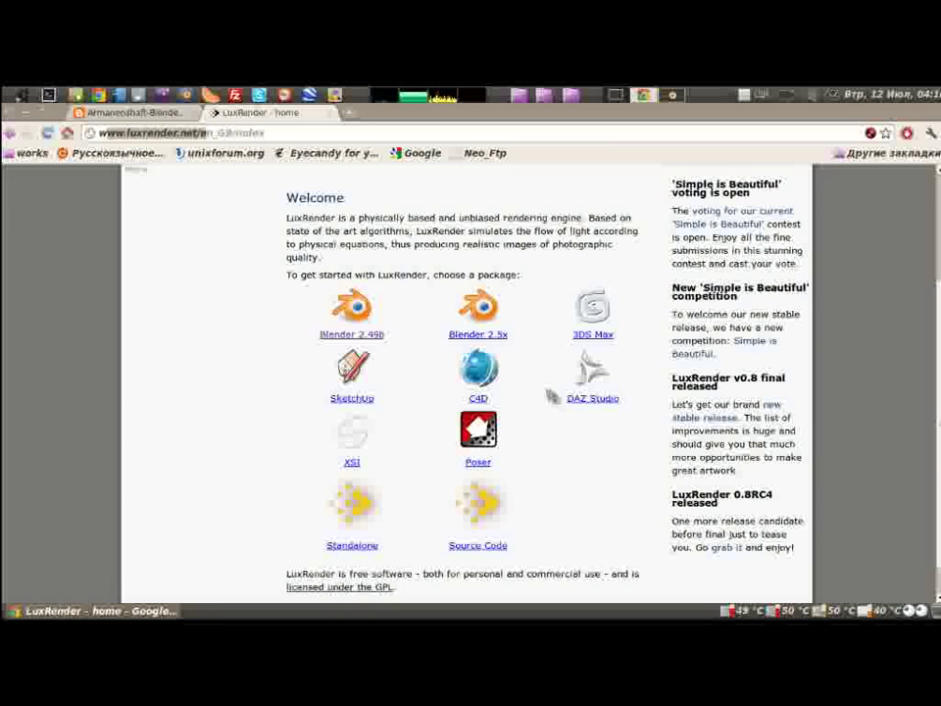
scroll(552, 396, up, 3)
click(348, 295)
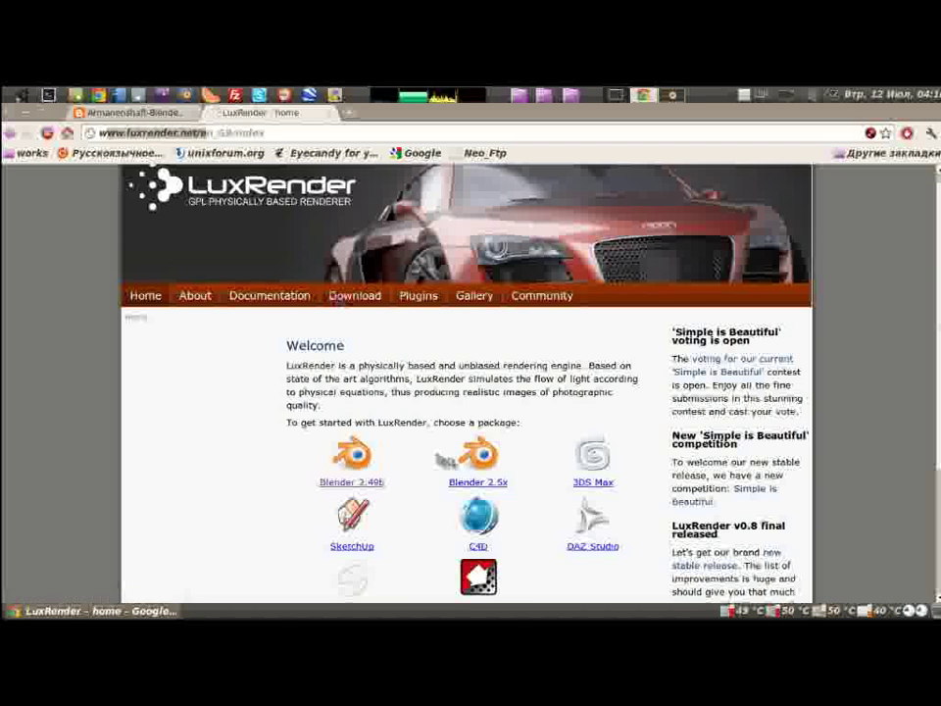
scroll(300, 342, down, 2)
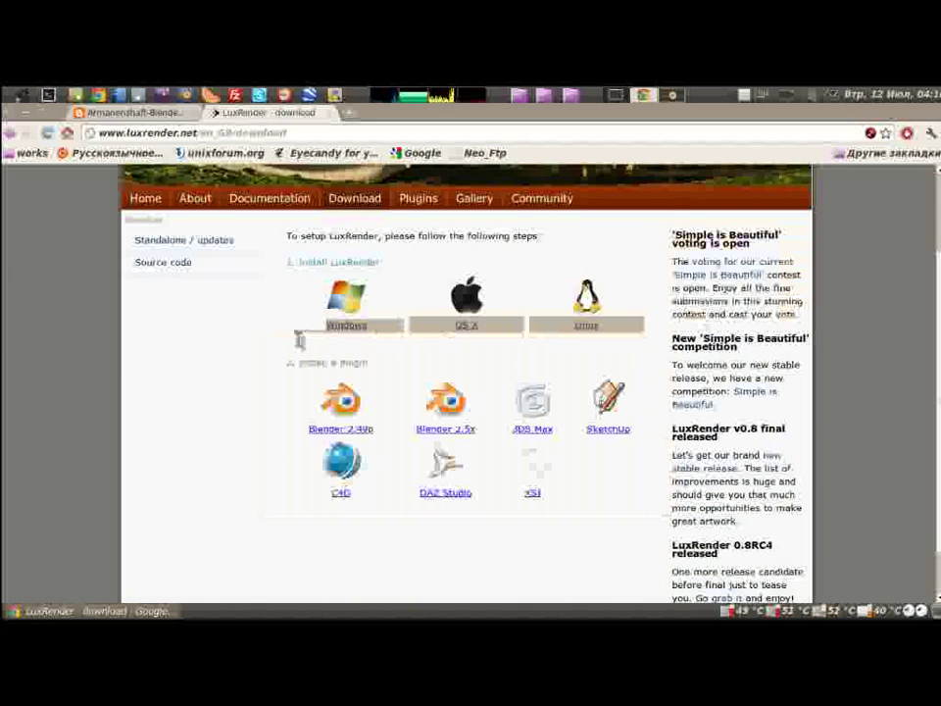
Step: Open the standalone builds page and review the Linux v0.8 OpenCL and non-OpenCL 32/64-bit builds
click(584, 327)
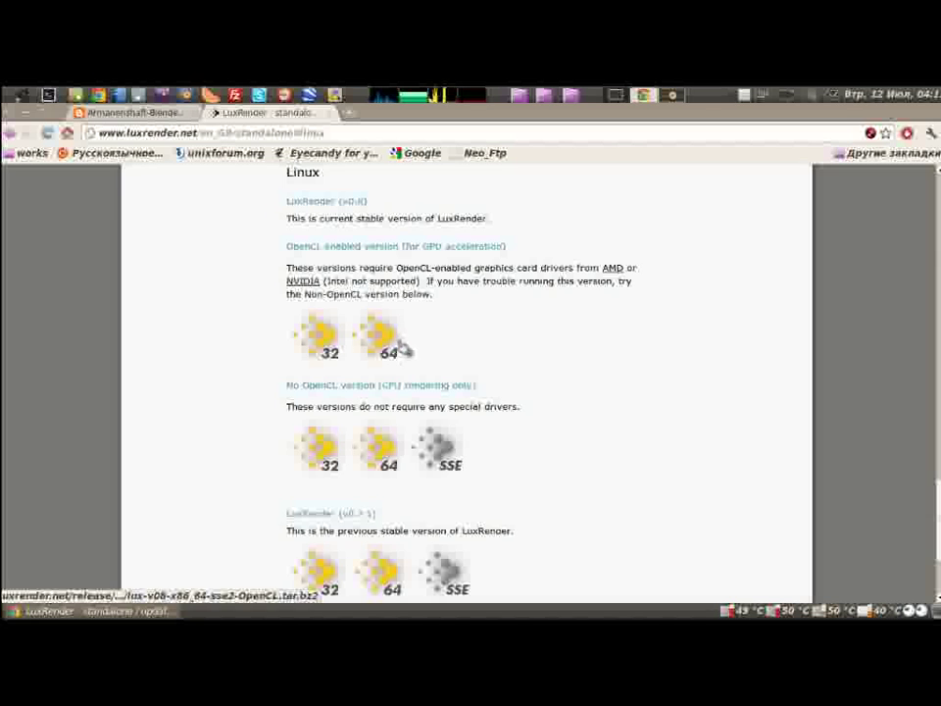
drag(267, 248, 194, 371)
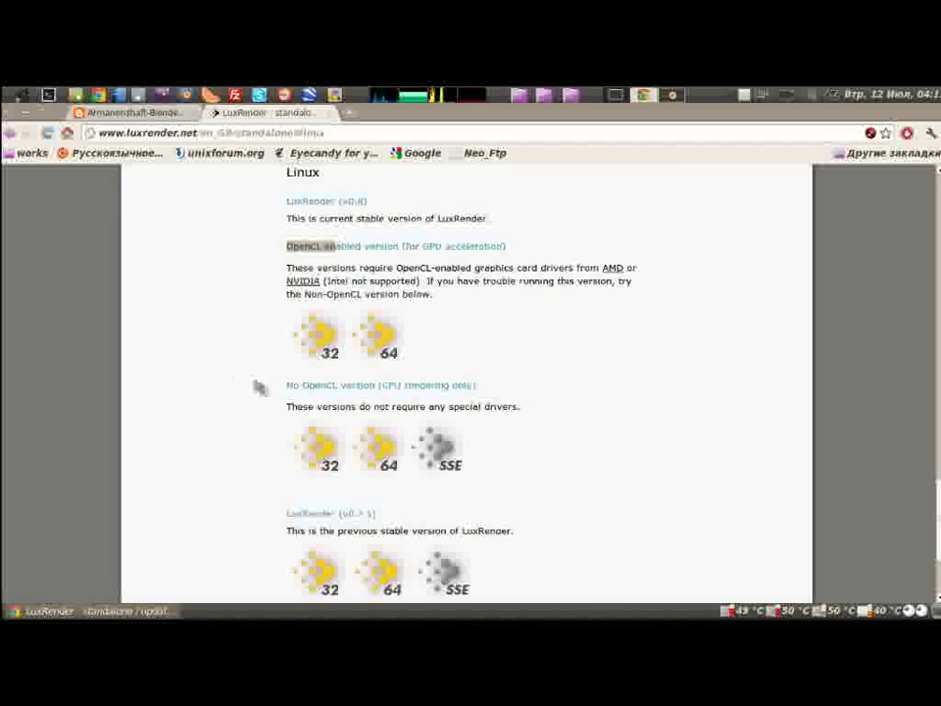
click(195, 371)
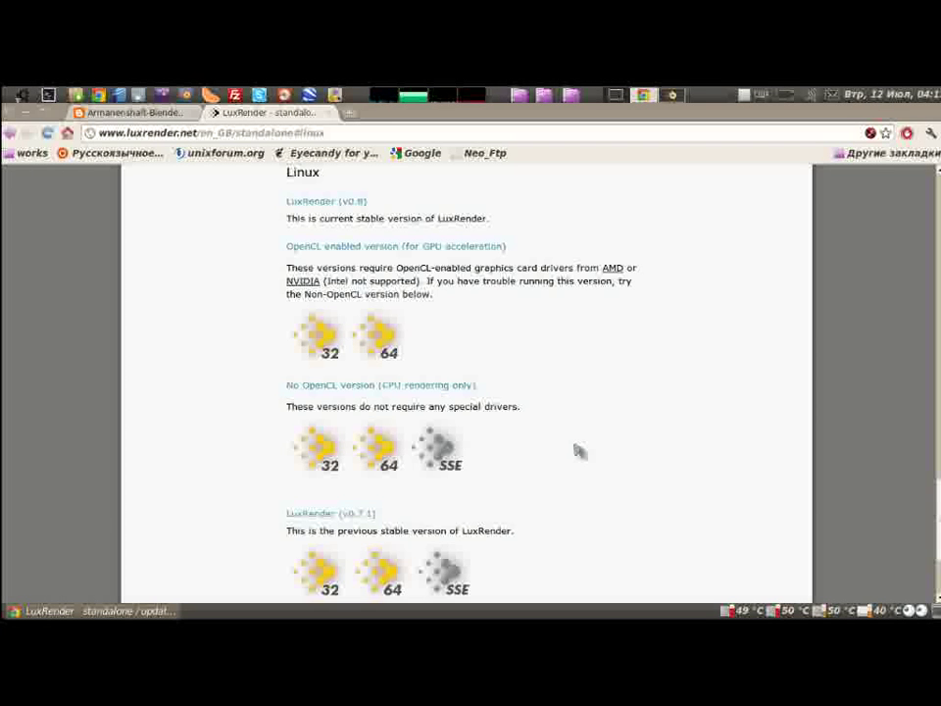
scroll(648, 495, down, 3)
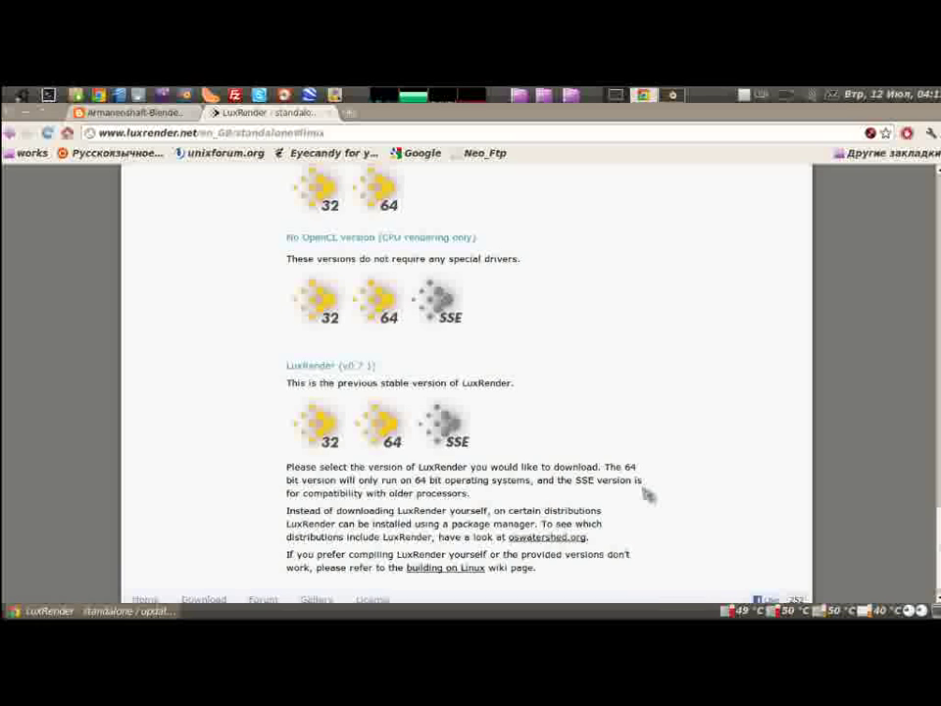
scroll(648, 496, up, 1)
scroll(648, 495, up, 2)
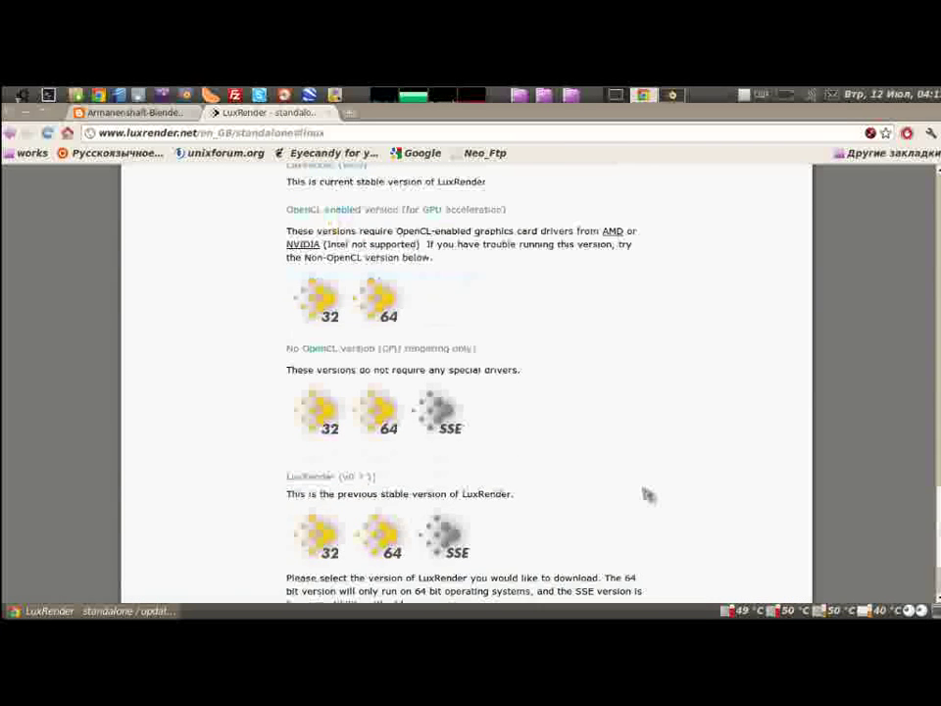
scroll(648, 495, up, 2)
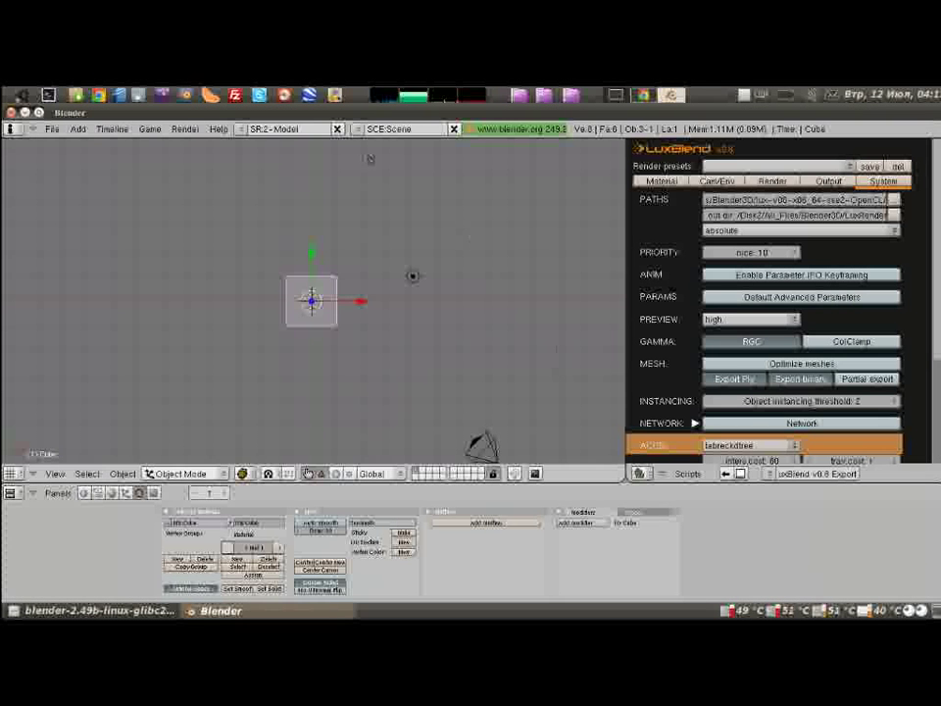
click(218, 129)
click(231, 143)
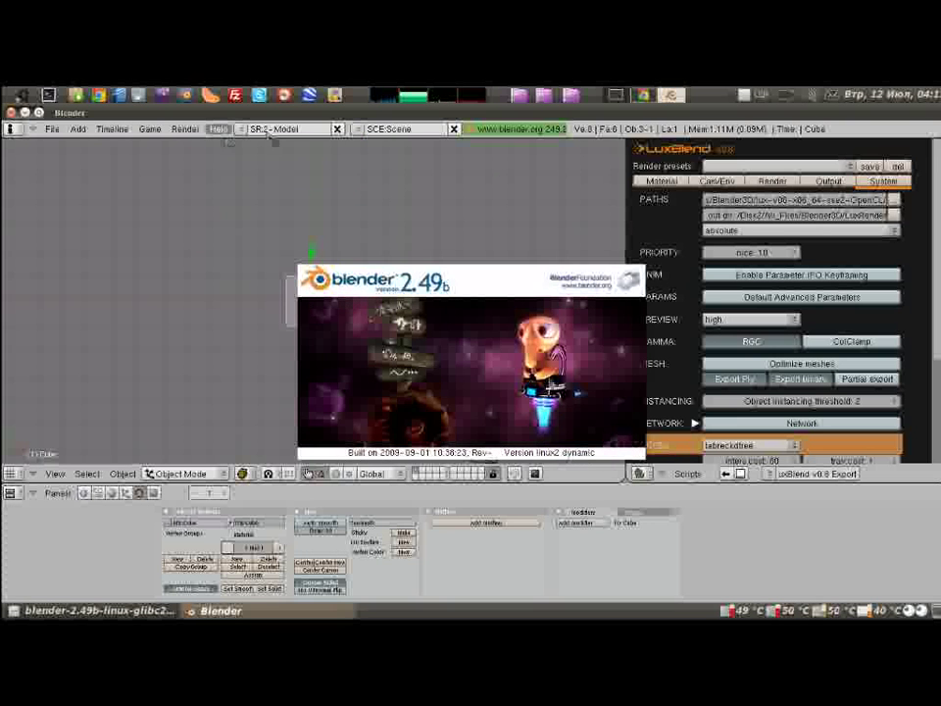
scroll(774, 304, down, 5)
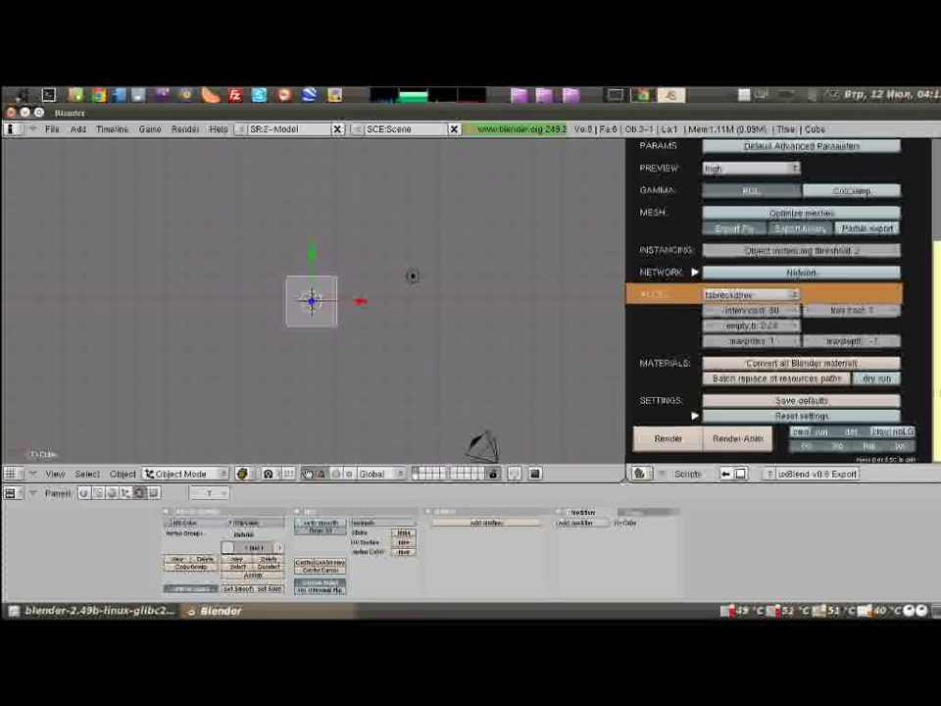
scroll(774, 304, up, 5)
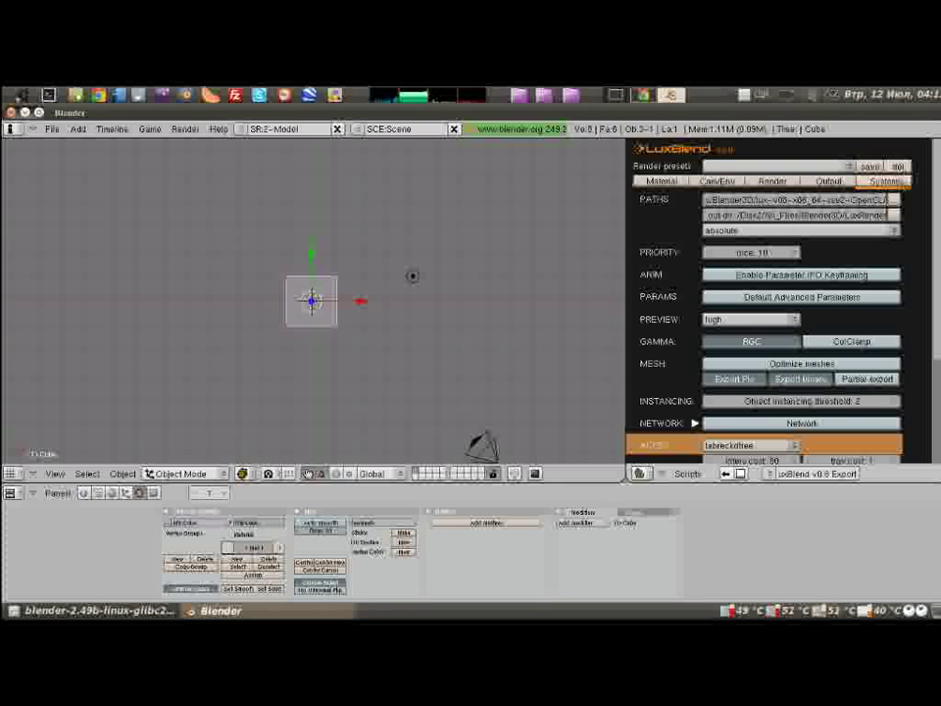
click(662, 181)
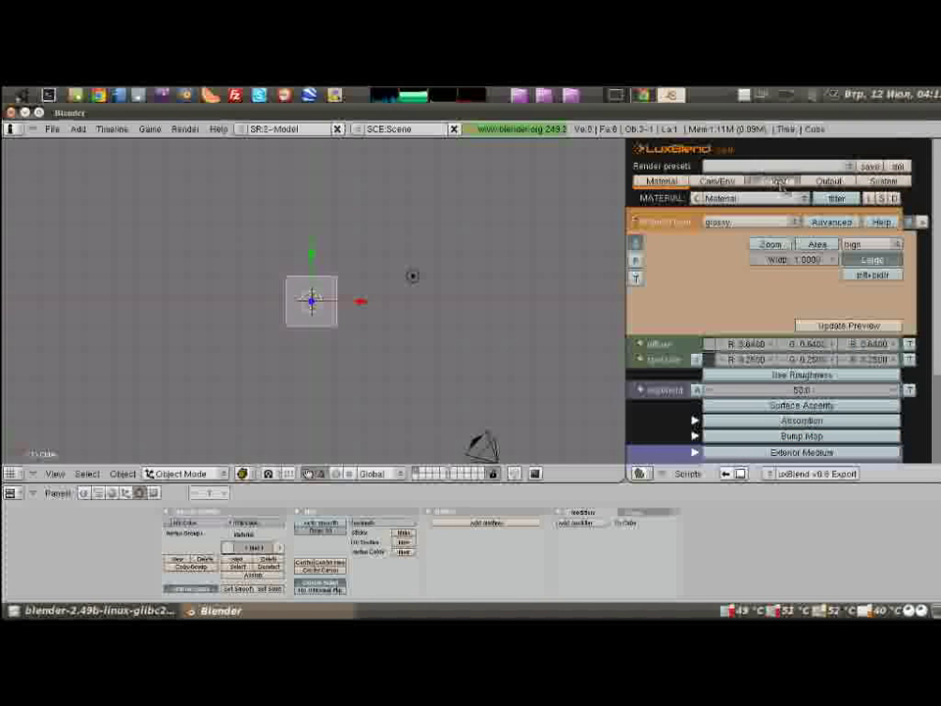
click(828, 181)
click(882, 182)
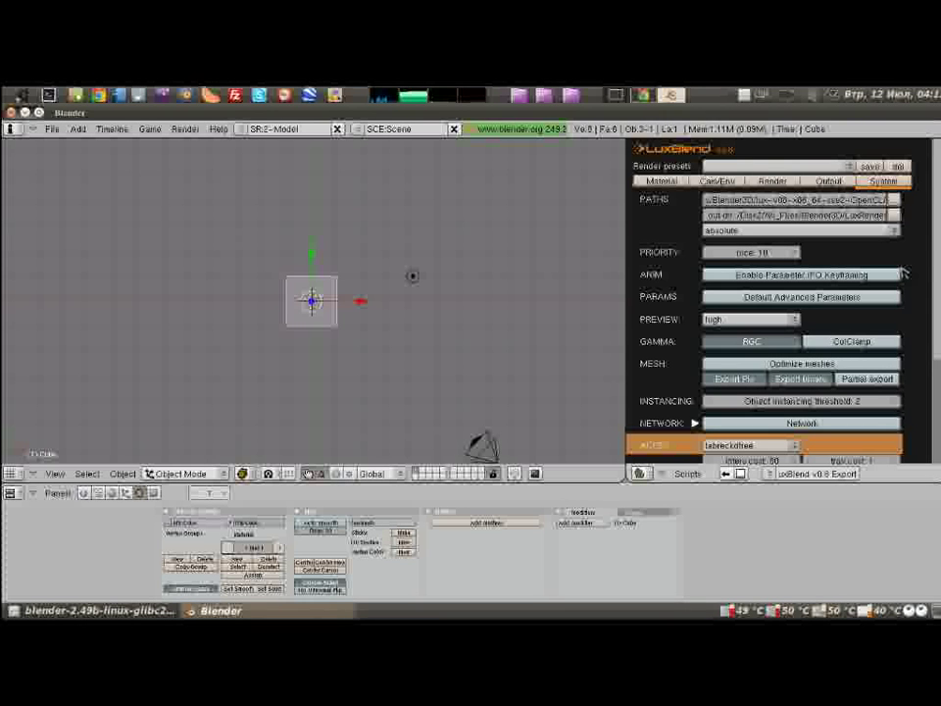
scroll(912, 265, down, 3)
scroll(912, 264, down, 3)
scroll(931, 294, up, 3)
scroll(702, 290, up, 3)
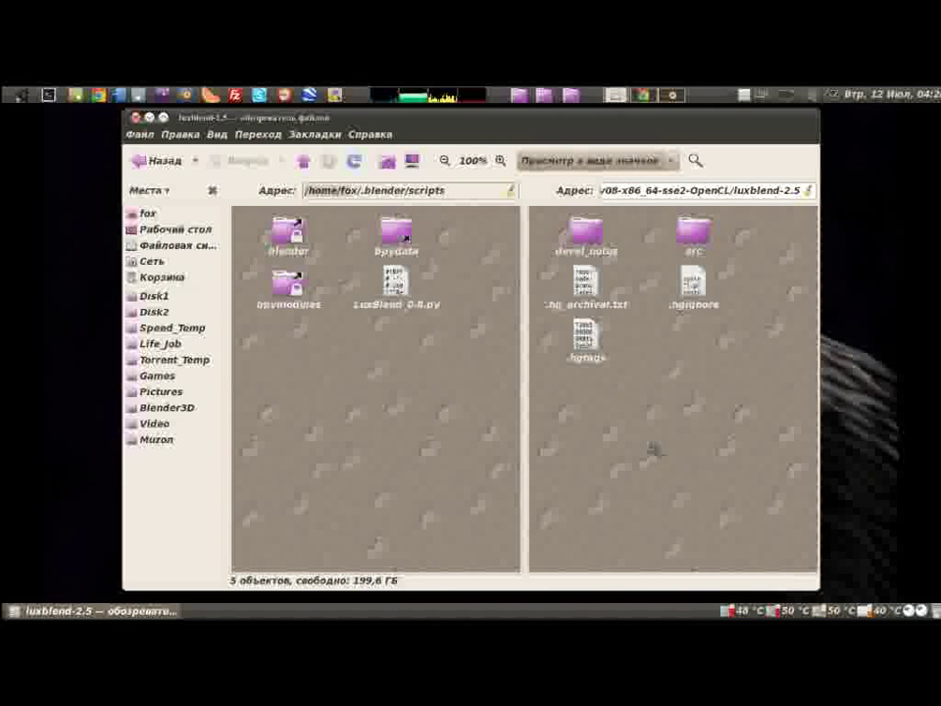
Step: Look inside the luxblend-2.4 and luxblend-2.5 folders, returning to the program folder each time
click(155, 159)
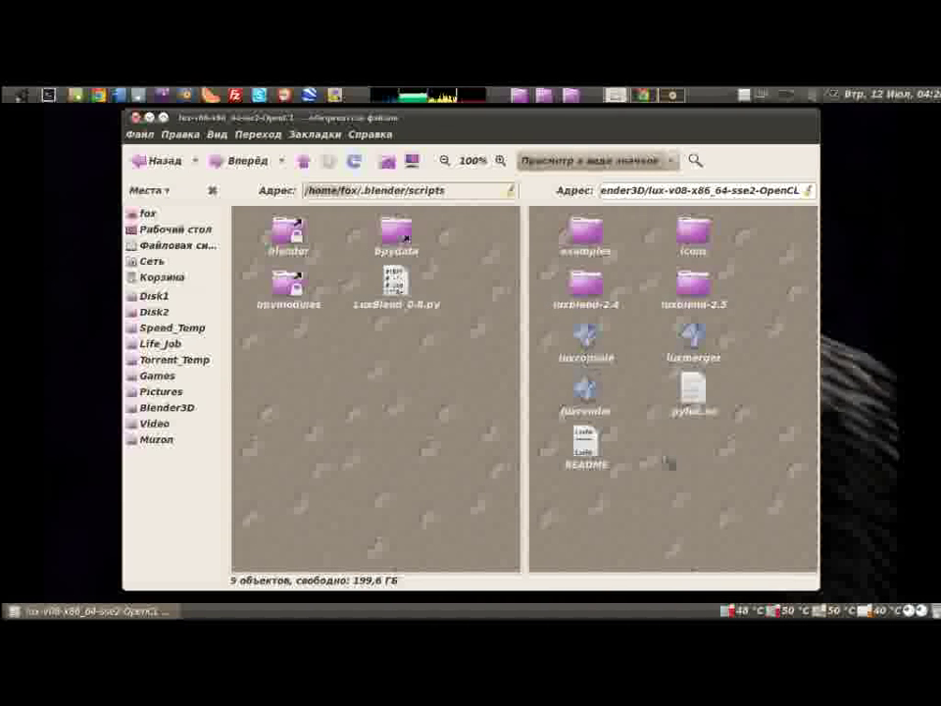
double_click(585, 284)
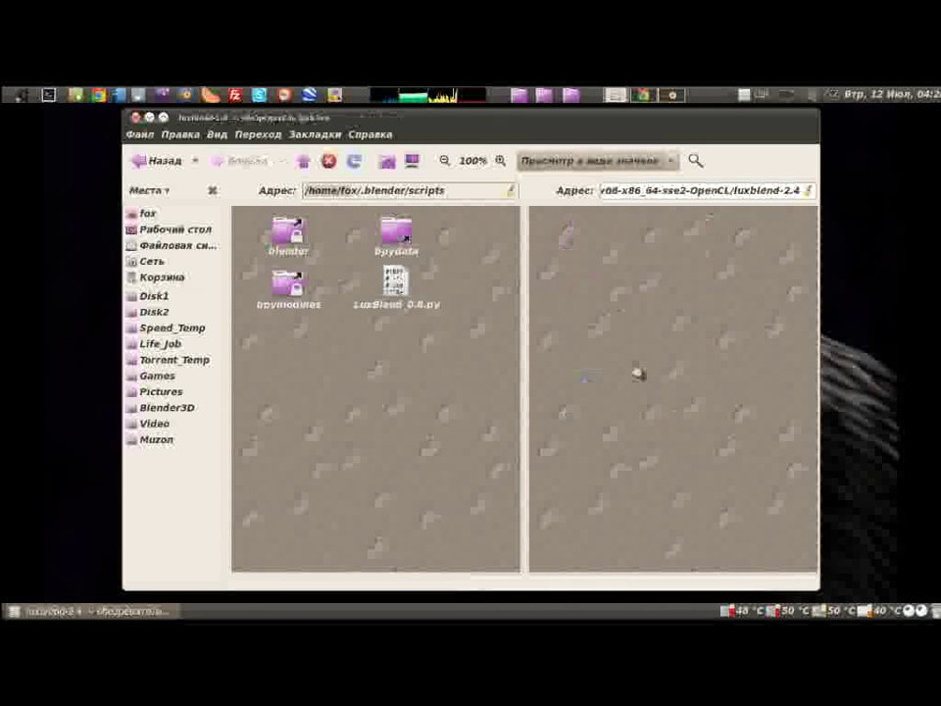
click(153, 160)
double_click(707, 310)
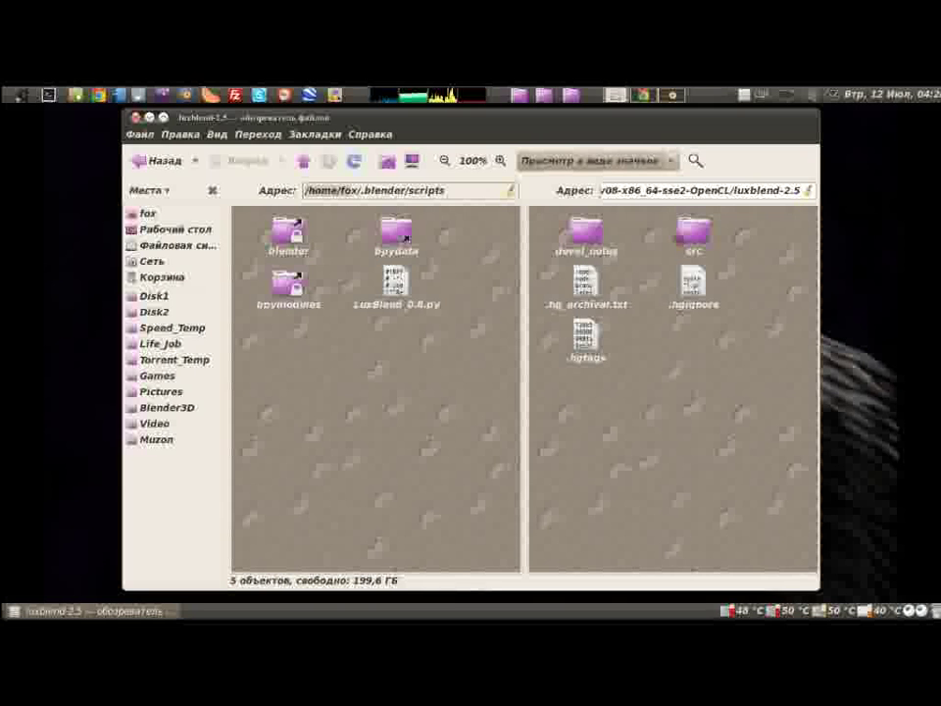
click(161, 168)
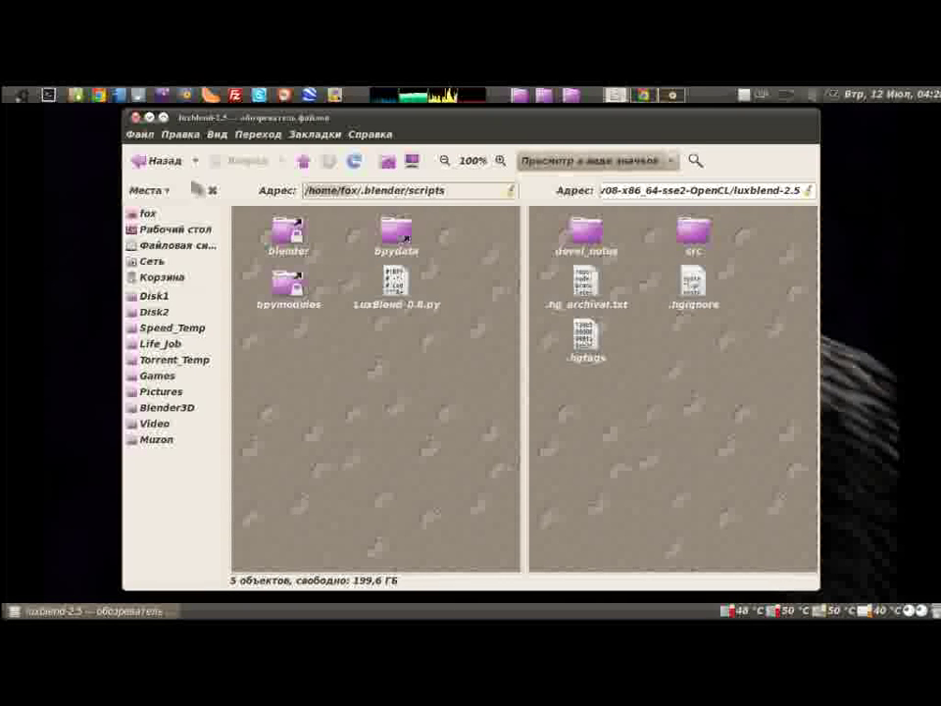
Step: View the luxtime.png and SchoolCorridor sample renders from the examples folder
double_click(586, 236)
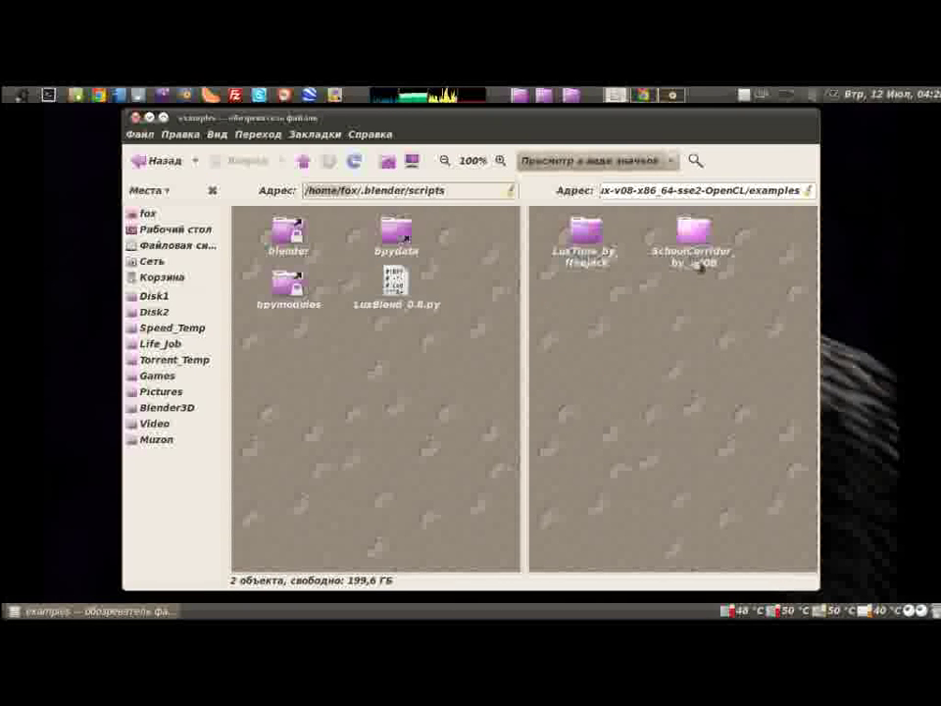
double_click(597, 260)
double_click(585, 349)
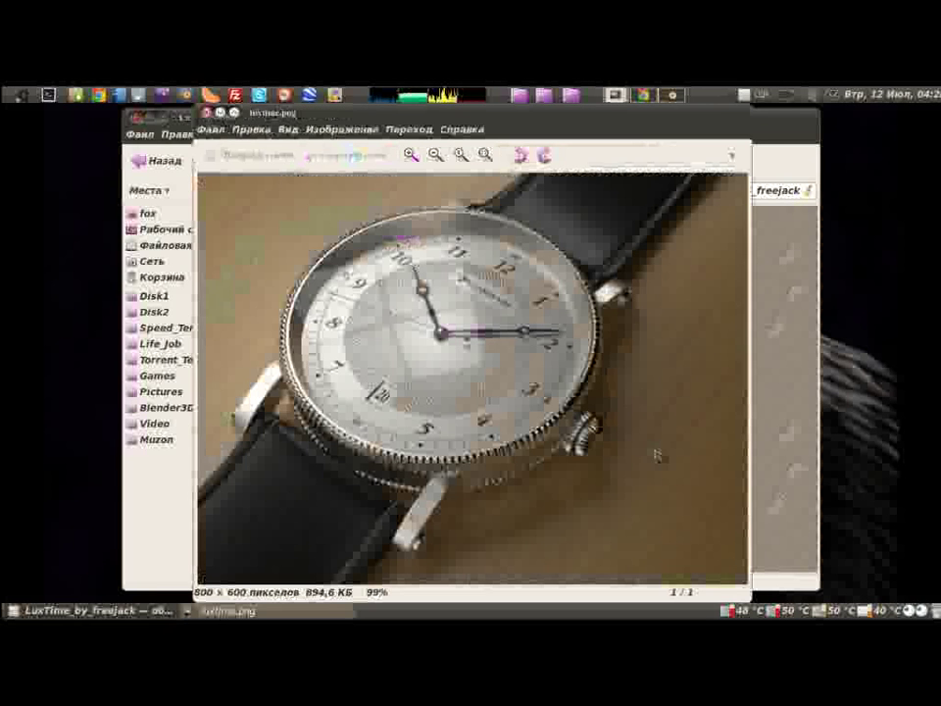
click(232, 112)
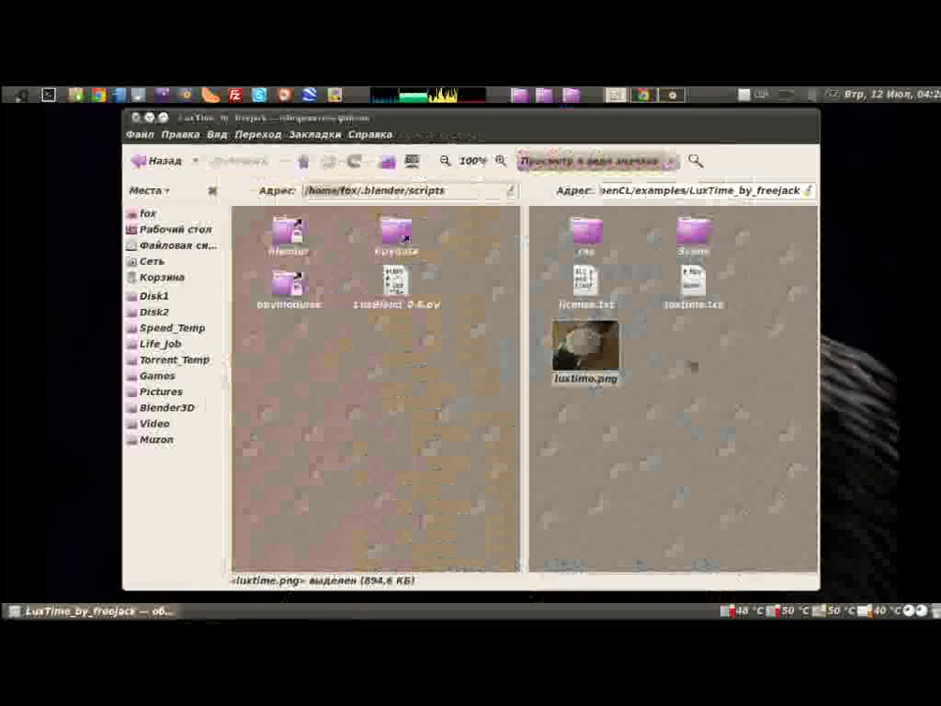
click(155, 161)
double_click(692, 232)
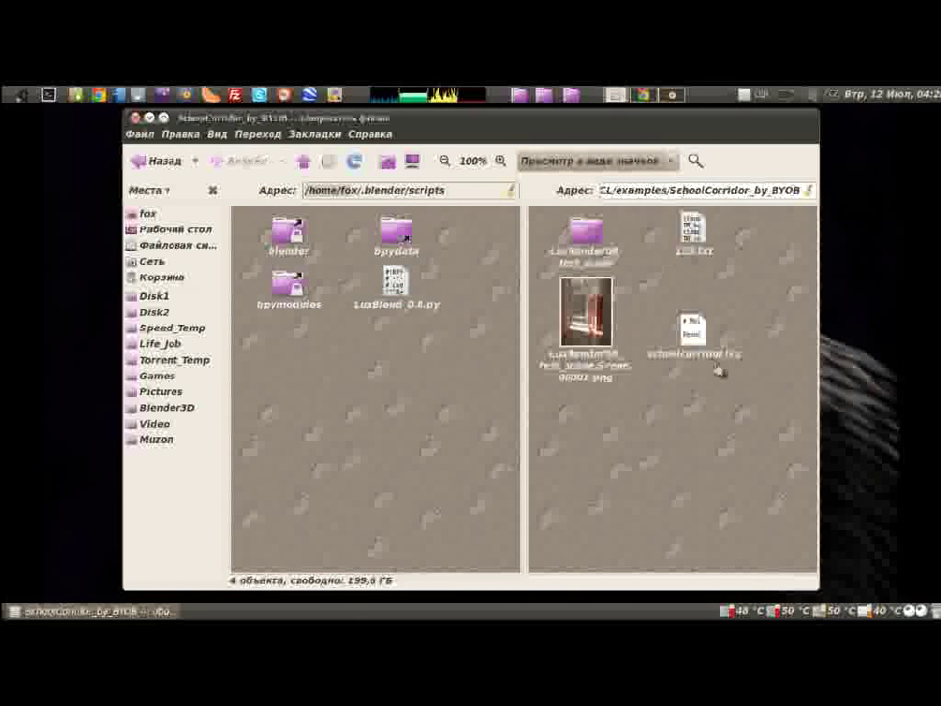
double_click(584, 306)
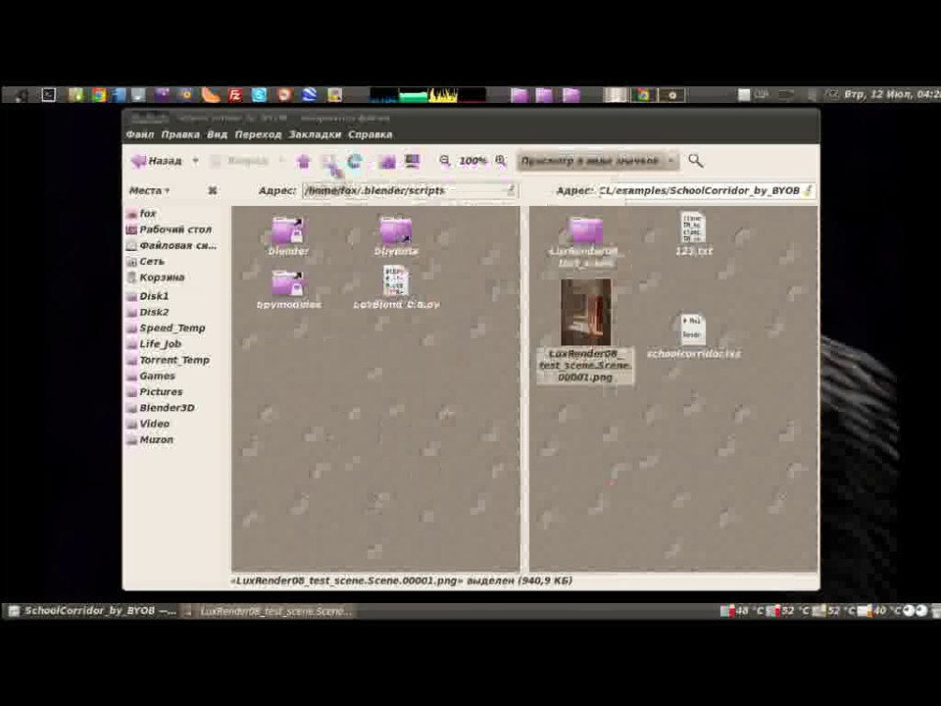
key(ctrl+w)
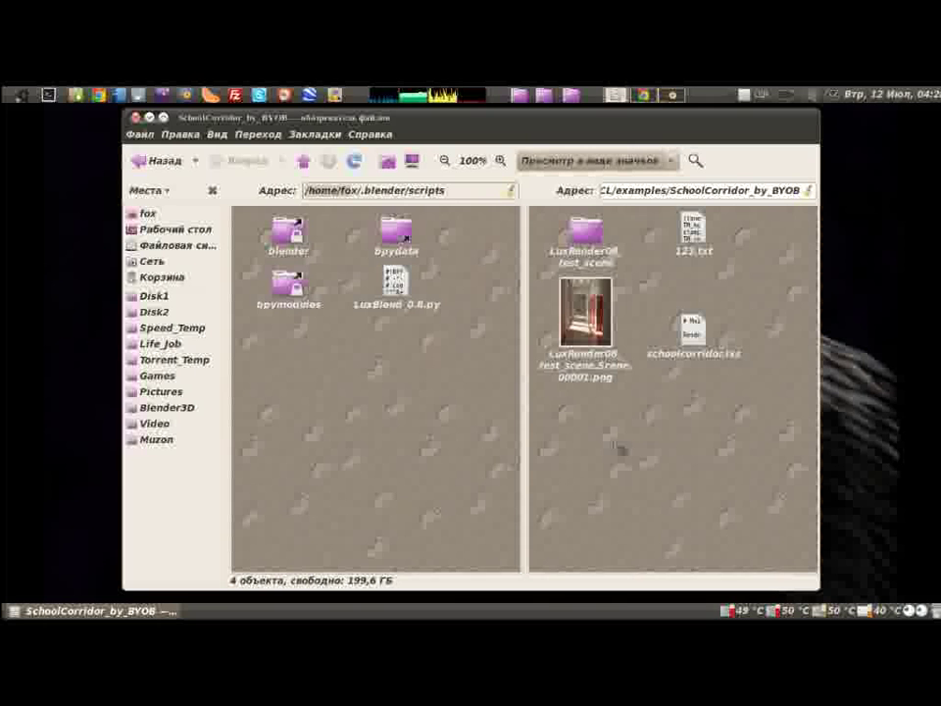
click(148, 161)
Step: Return to the lux-v08-x86_64-sse2-OpenCL folder and point out the luxmerger program
click(144, 172)
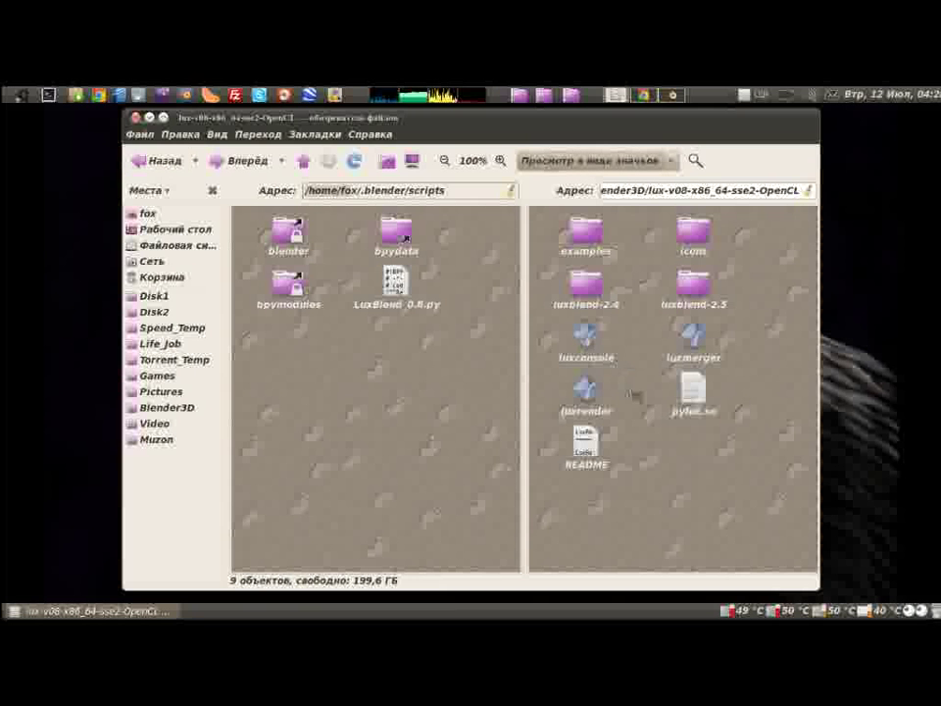
drag(667, 333, 661, 343)
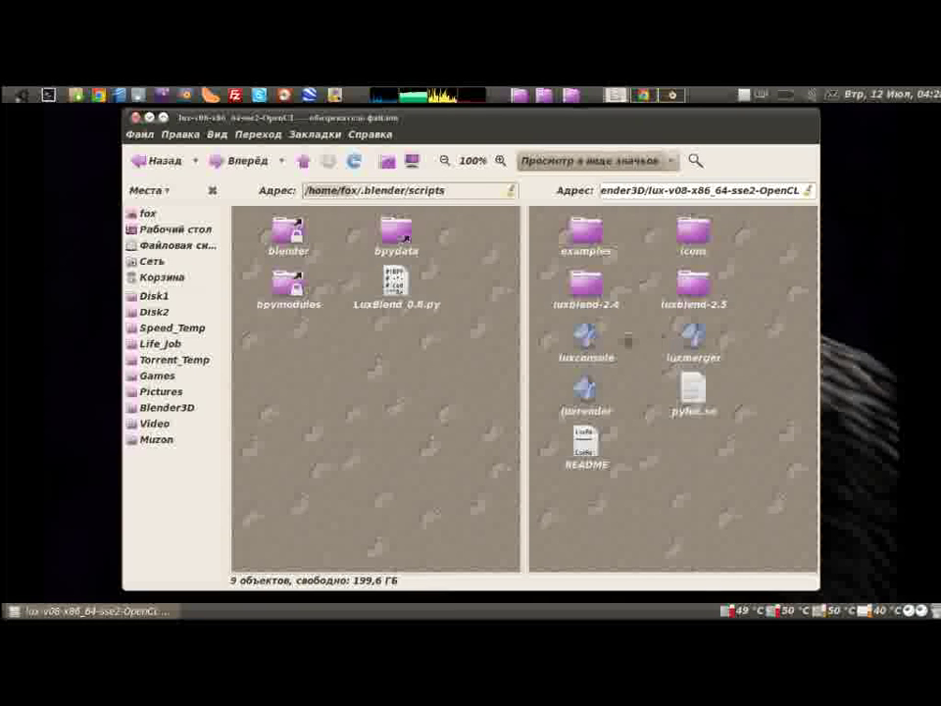
click(693, 333)
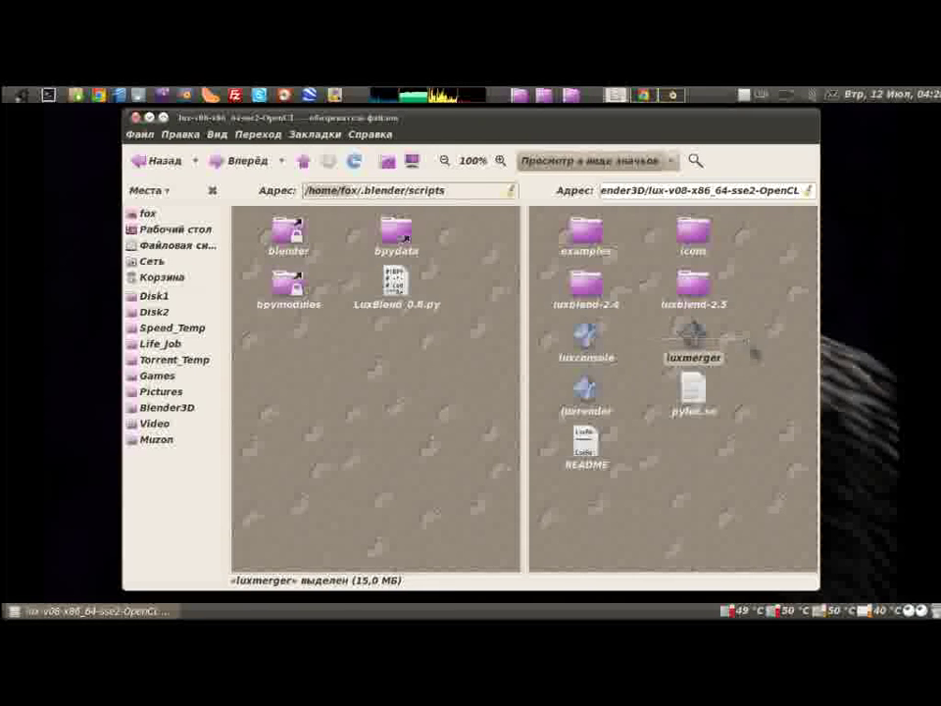
click(689, 490)
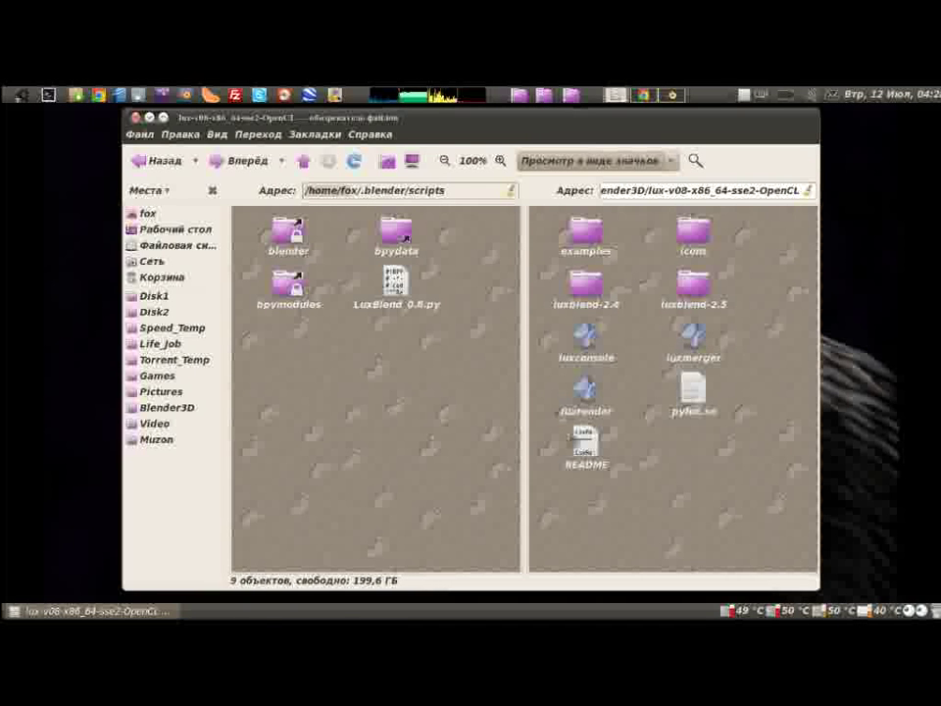
Step: Open the LuxRender 0.8 README in gedit, scroll through it, close it and switch back to Blender
double_click(587, 443)
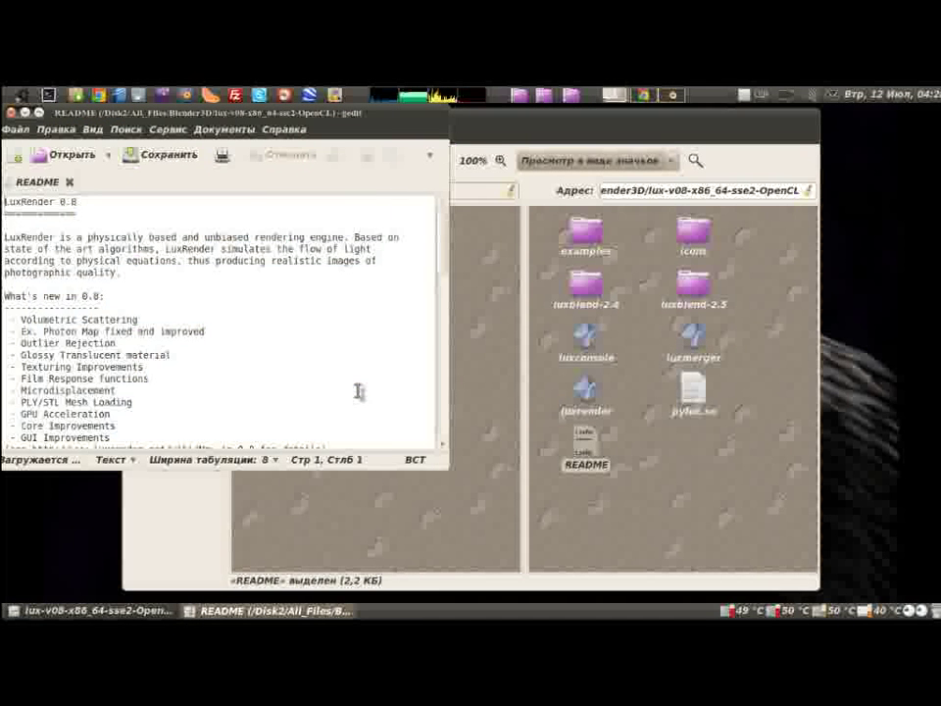
scroll(359, 391, down, 5)
scroll(353, 377, down, 5)
scroll(350, 370, down, 3)
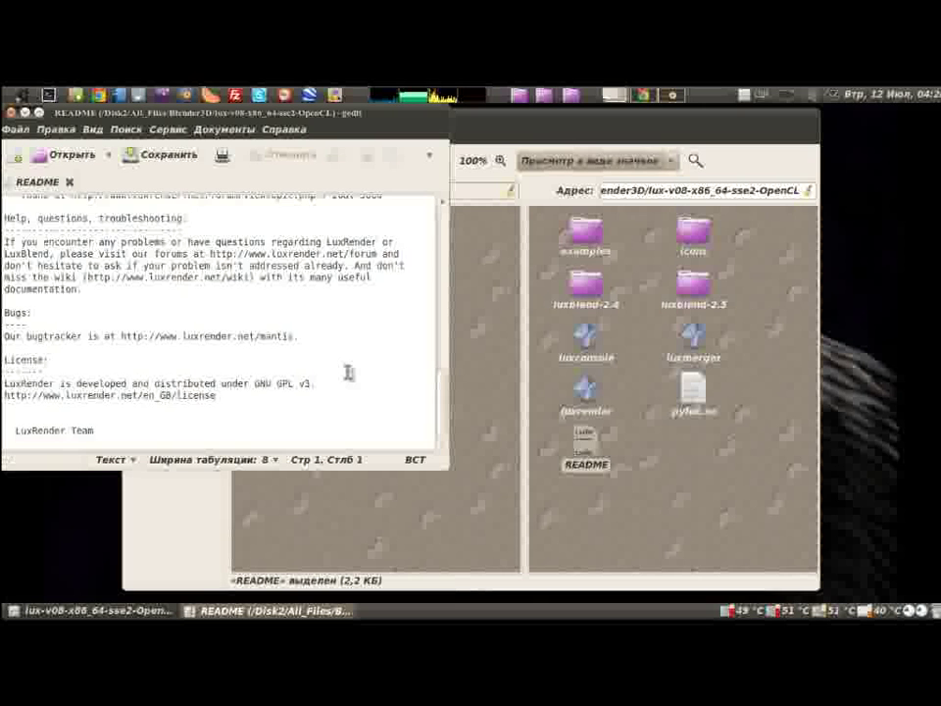
scroll(350, 371, up, 3)
scroll(350, 371, up, 4)
scroll(348, 372, down, 3)
scroll(348, 372, up, 2)
scroll(349, 373, up, 3)
scroll(348, 372, up, 1)
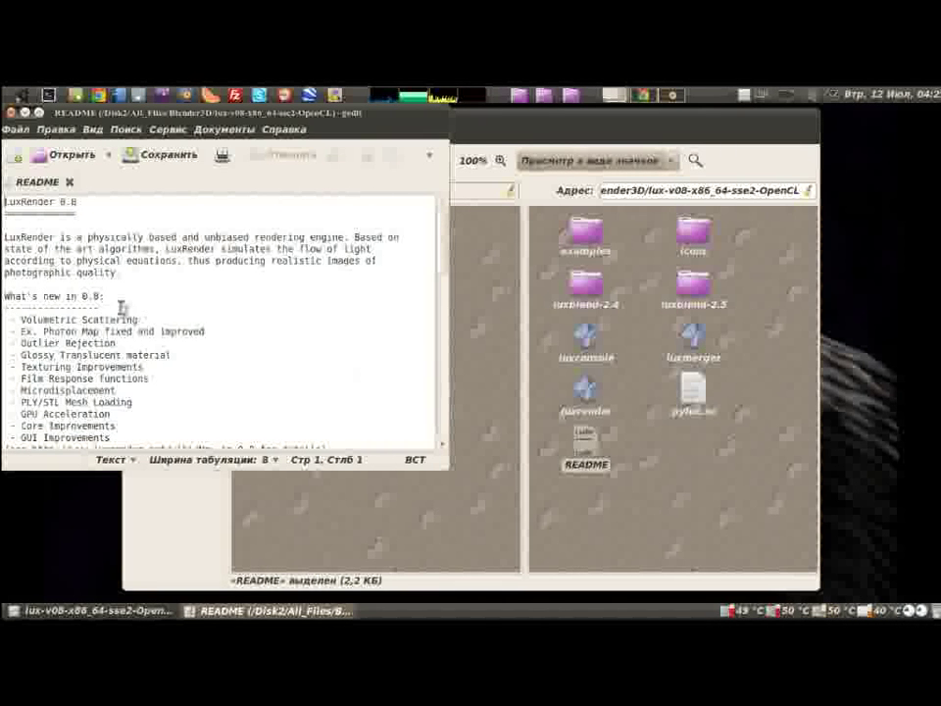
click(11, 111)
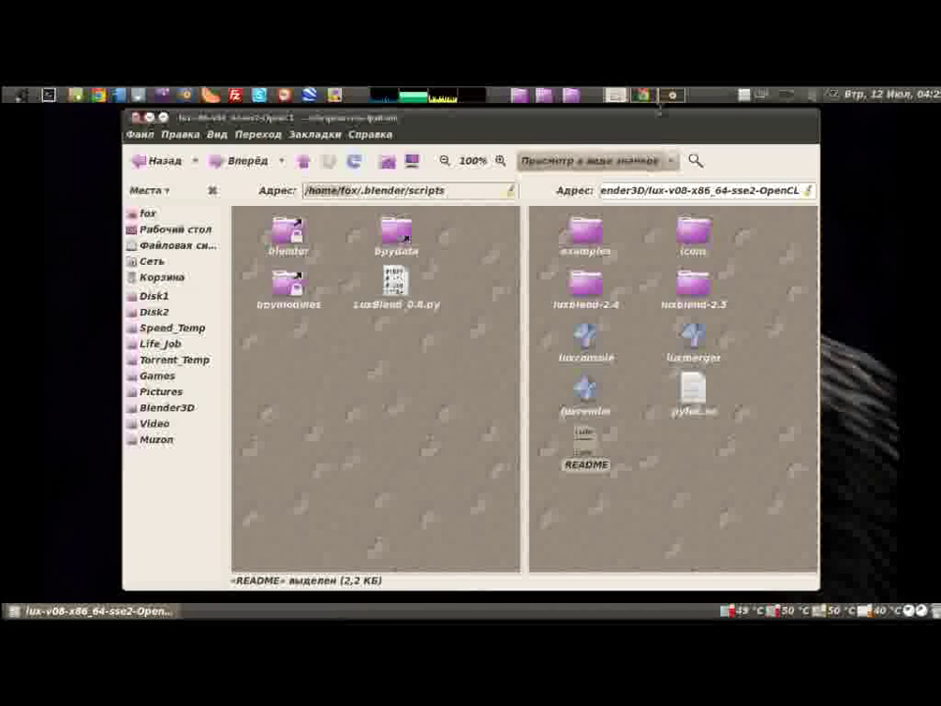
click(670, 98)
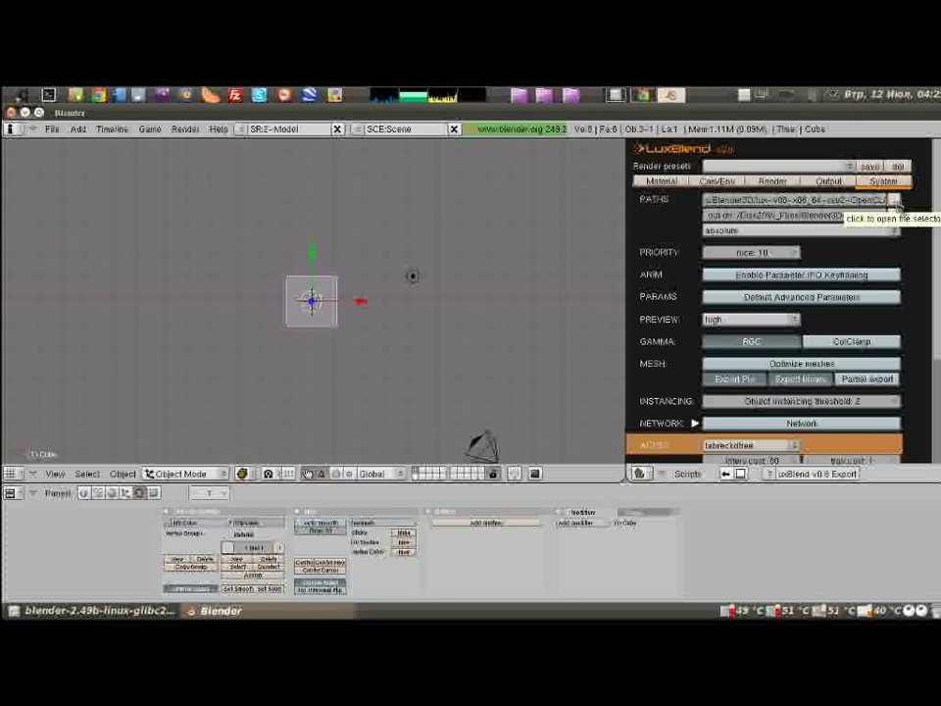
click(615, 94)
click(585, 393)
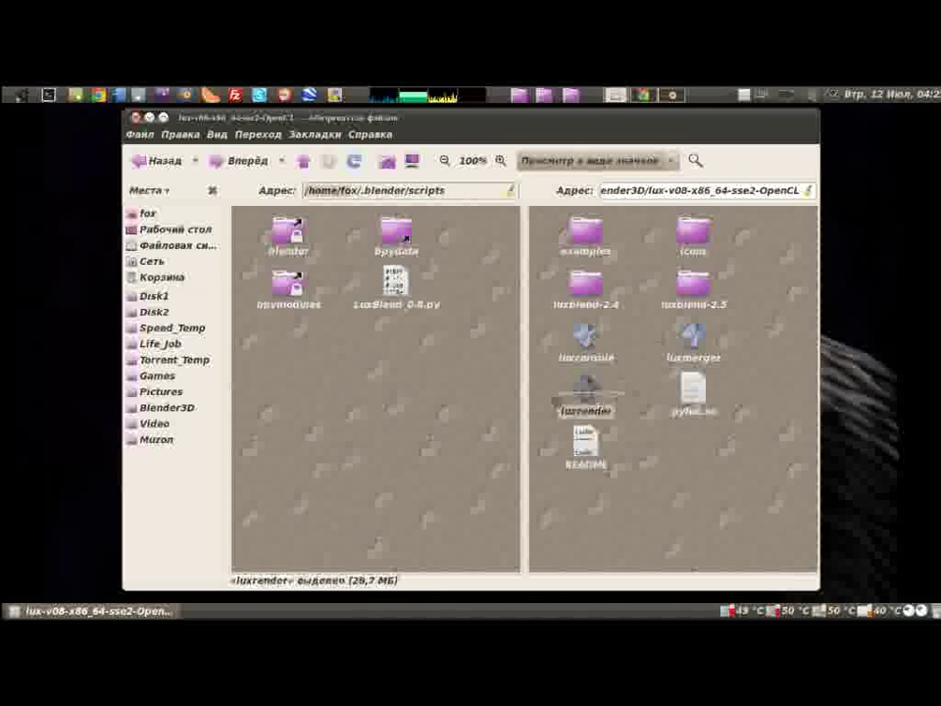
click(672, 94)
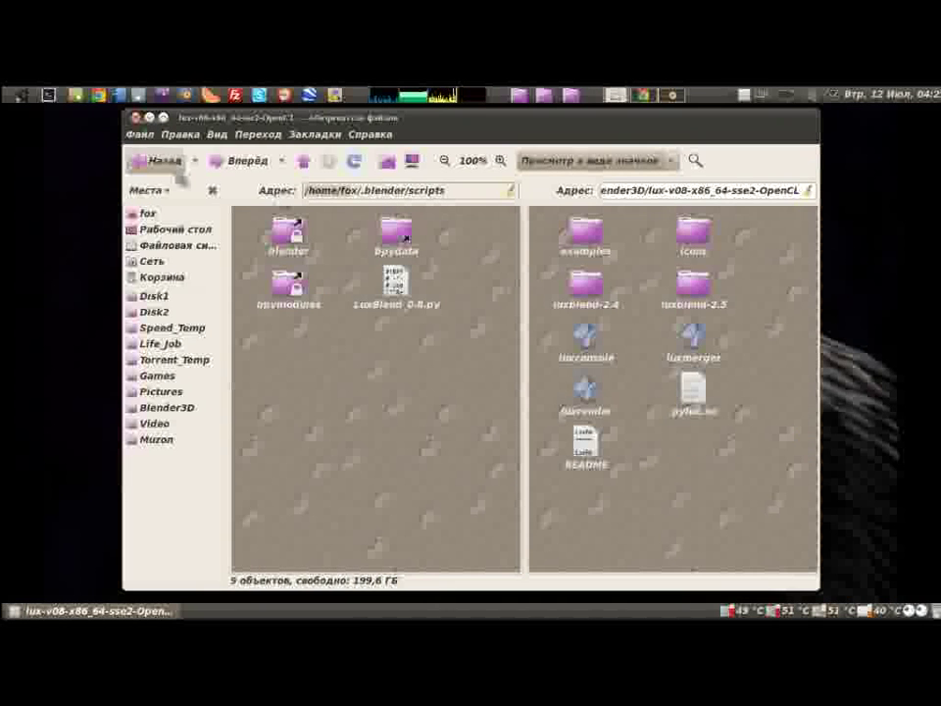
click(154, 160)
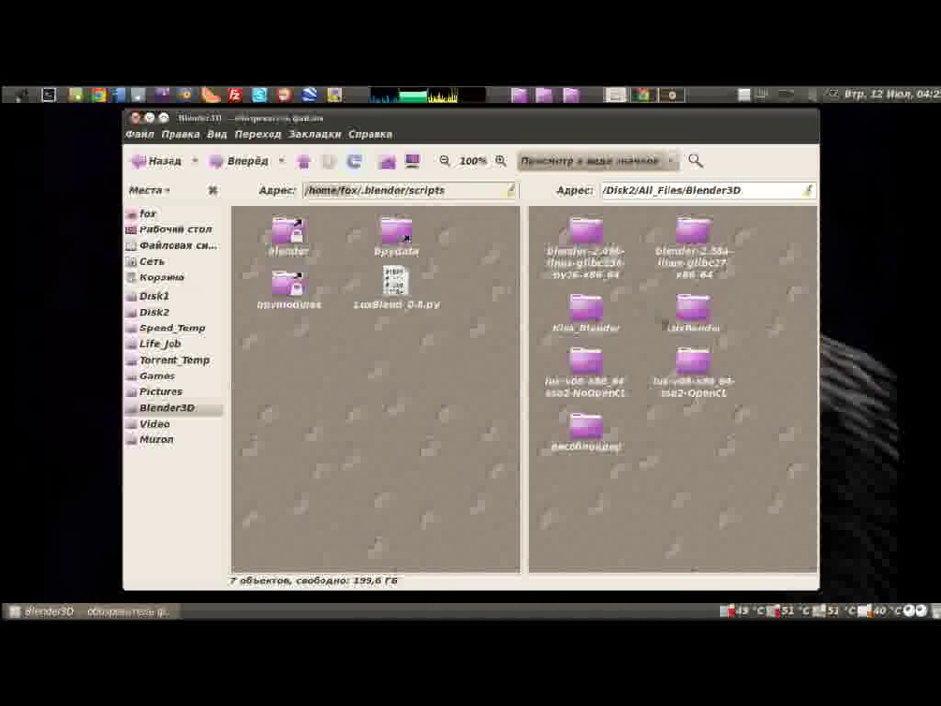
double_click(714, 336)
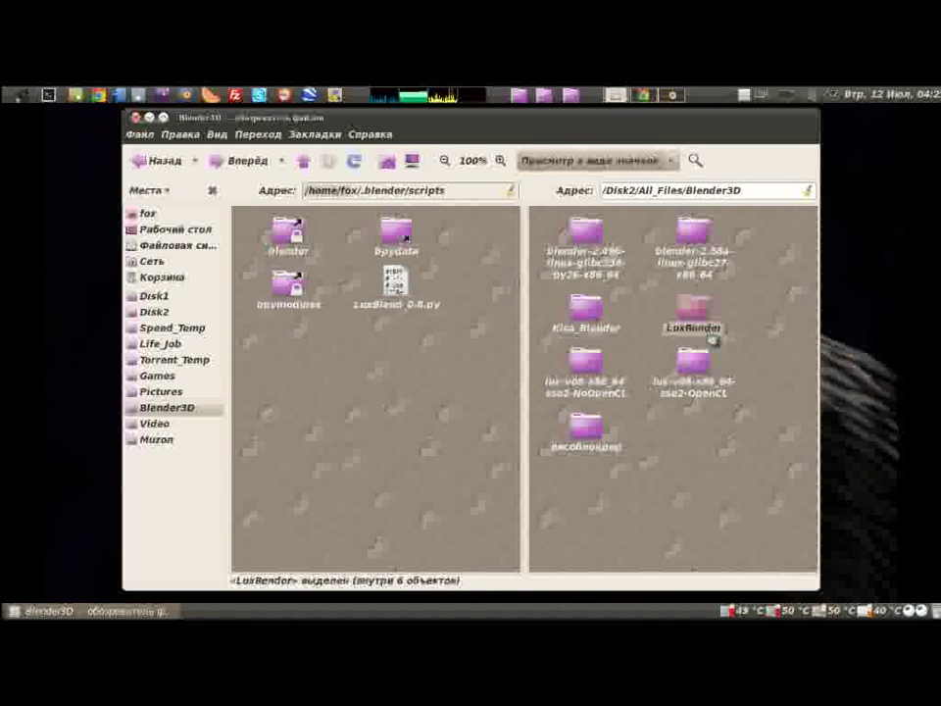
mouse_move(783, 495)
mouse_down()
mouse_move(608, 480)
mouse_move(609, 458)
mouse_up()
drag(588, 310, 549, 308)
double_click(693, 240)
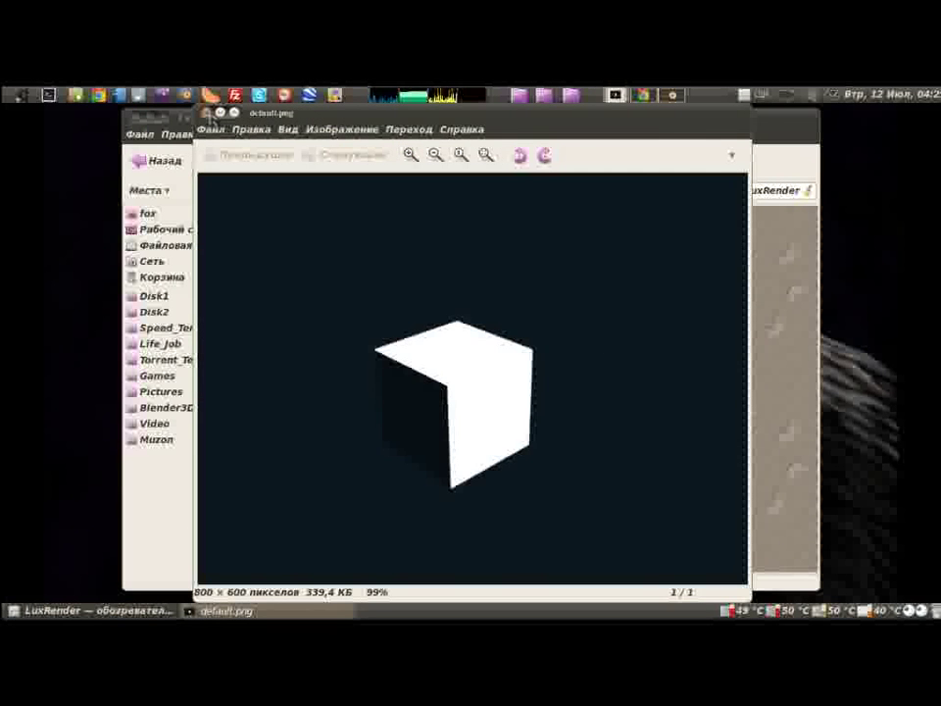
click(206, 113)
click(157, 160)
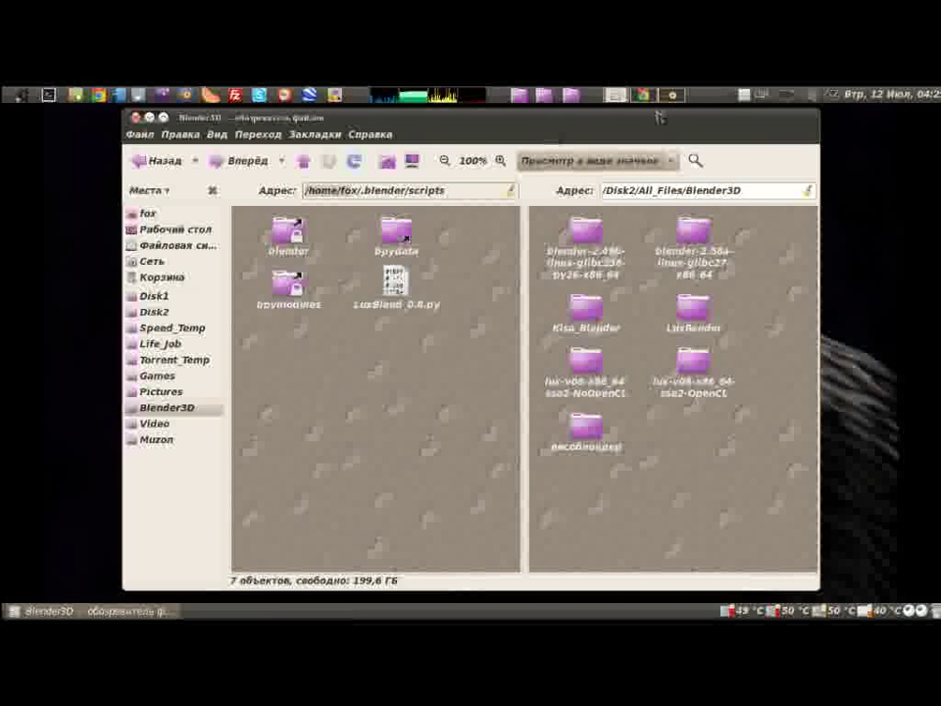
click(674, 96)
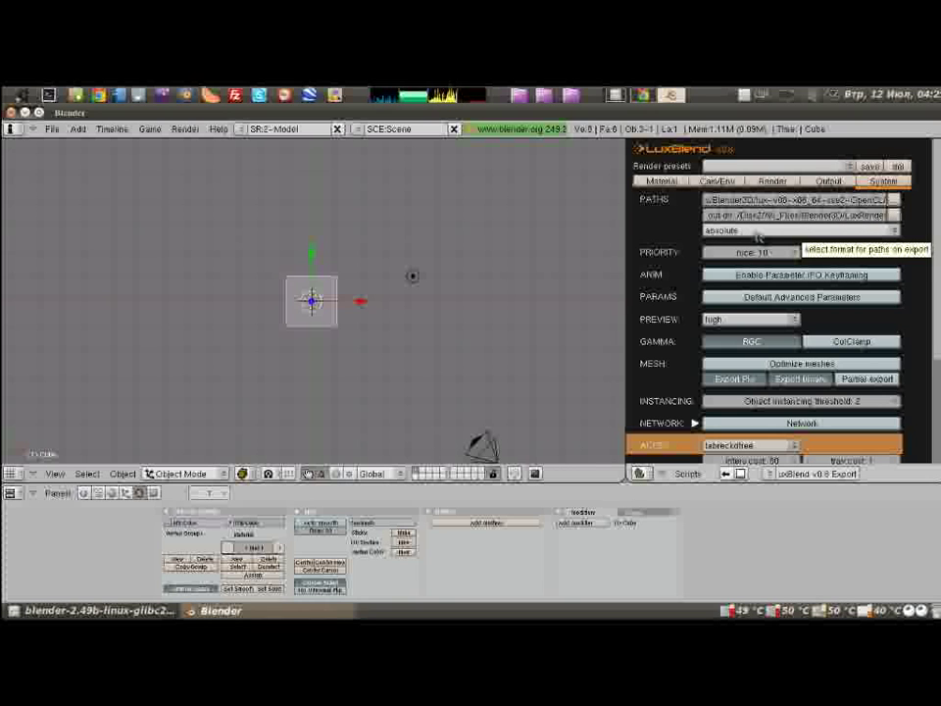
mouse_move(751, 253)
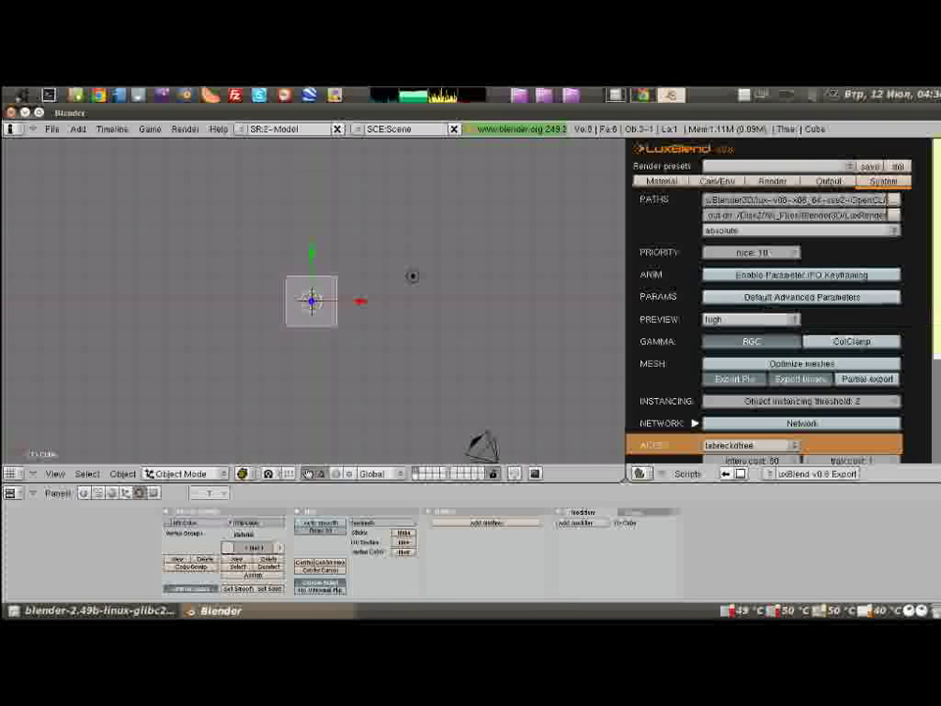
Step: Check the PREVIEW quality choices and the Cam/Env and Material tabs, then return to System
click(719, 320)
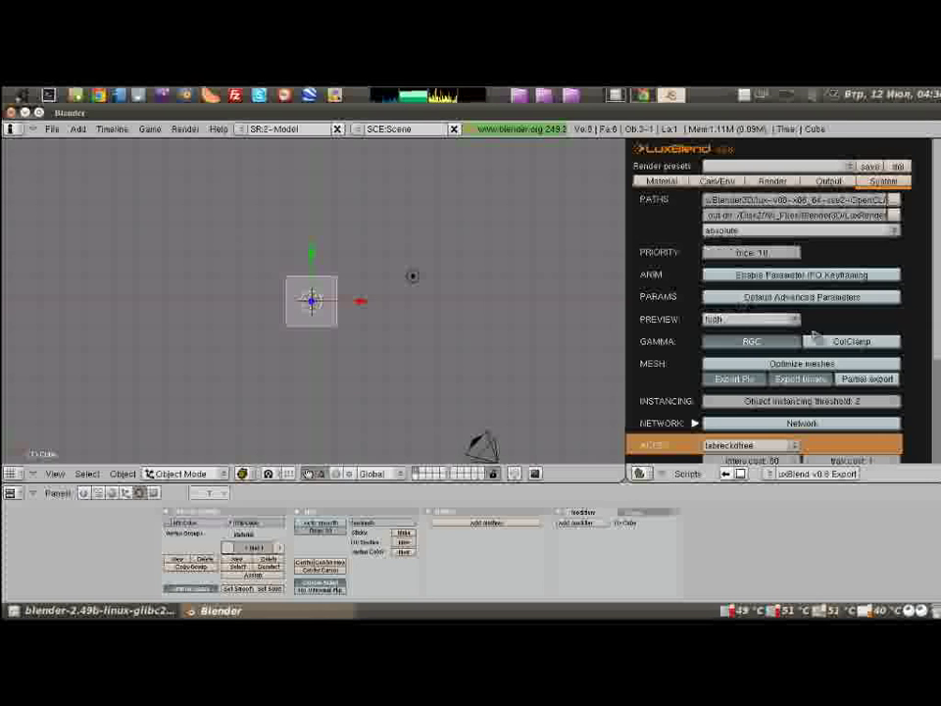
click(717, 182)
click(661, 183)
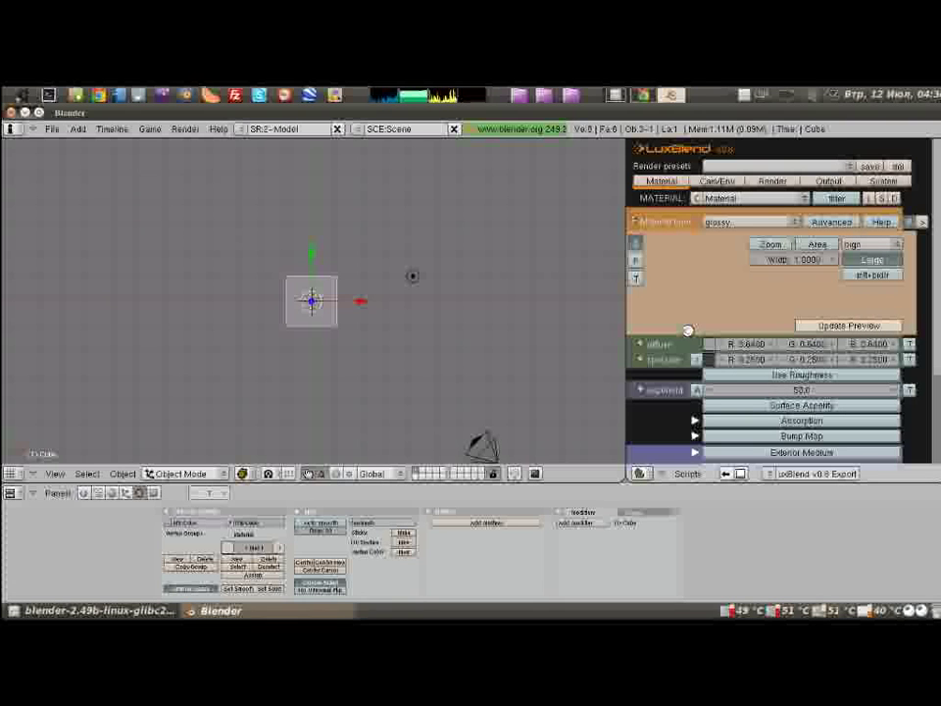
click(883, 181)
Step: Scroll the LuxBlend System settings, expanding and collapsing the Network rendering options
scroll(921, 369, down, 1)
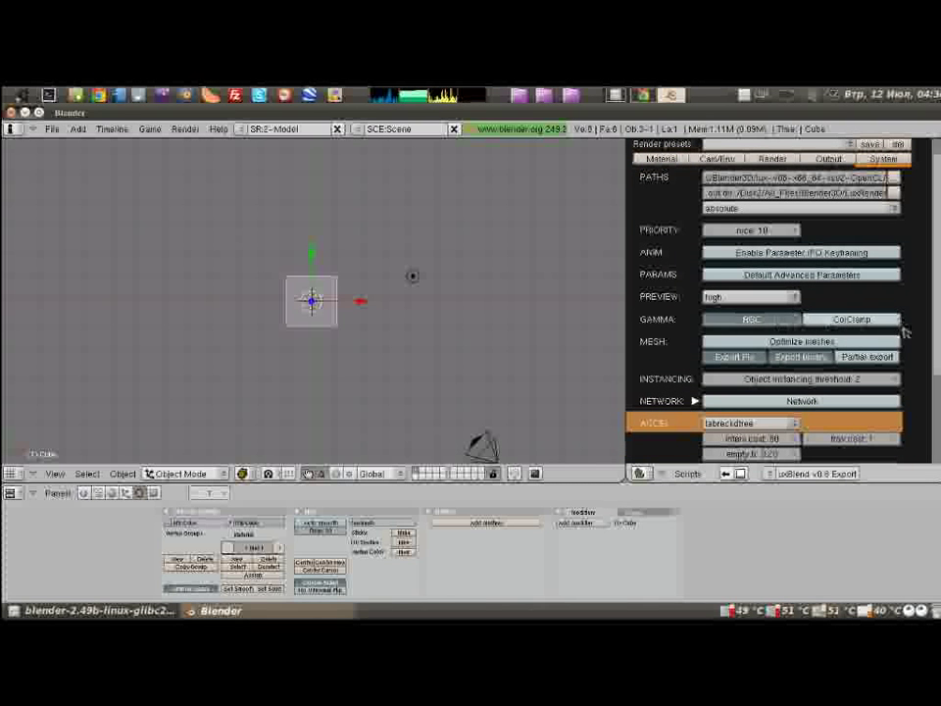
scroll(903, 320, down, 1)
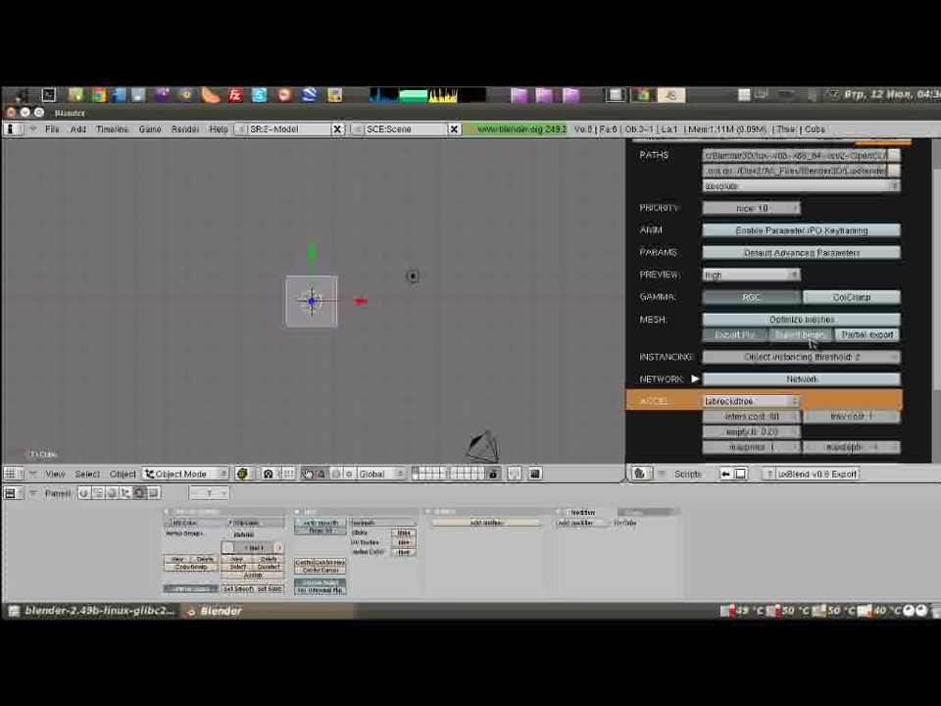
scroll(809, 344, down, 3)
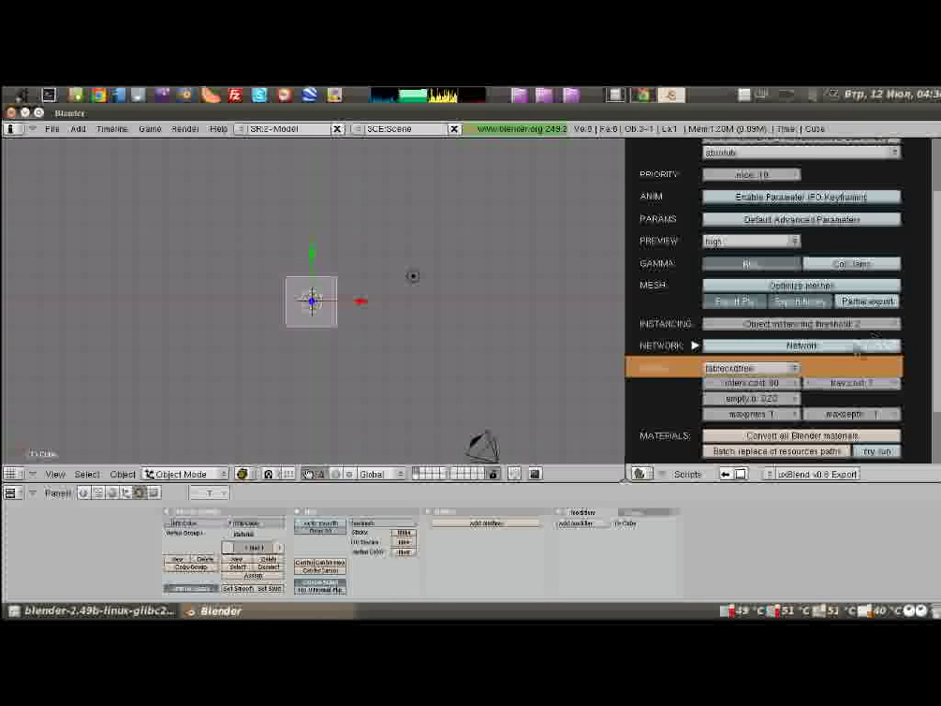
scroll(804, 337, down, 1)
click(796, 335)
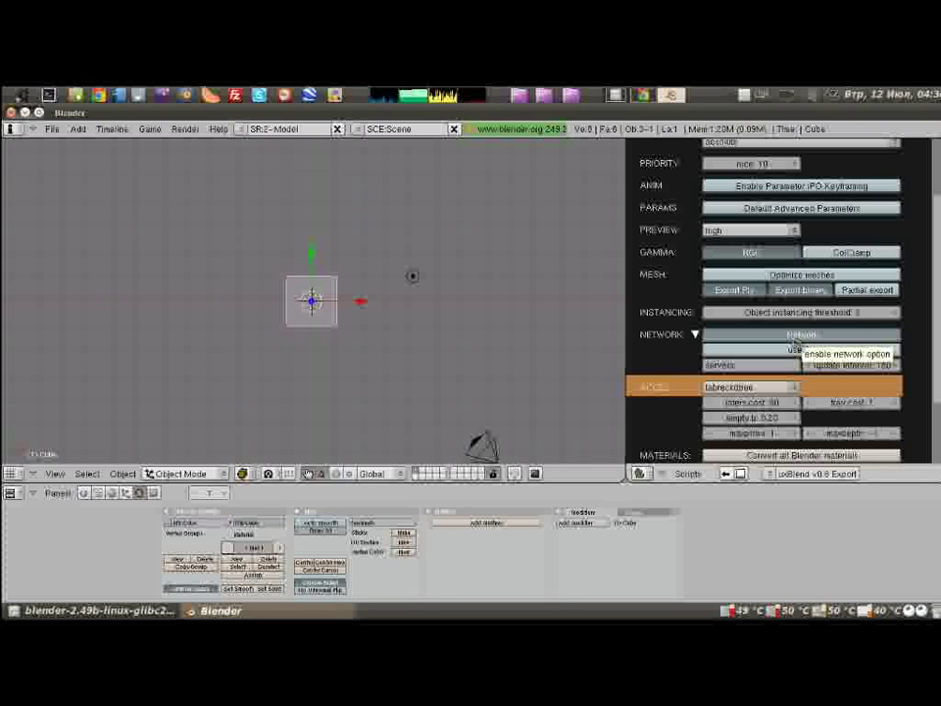
click(796, 336)
scroll(725, 357, down, 1)
scroll(711, 363, down, 1)
scroll(698, 366, down, 1)
scroll(698, 365, down, 1)
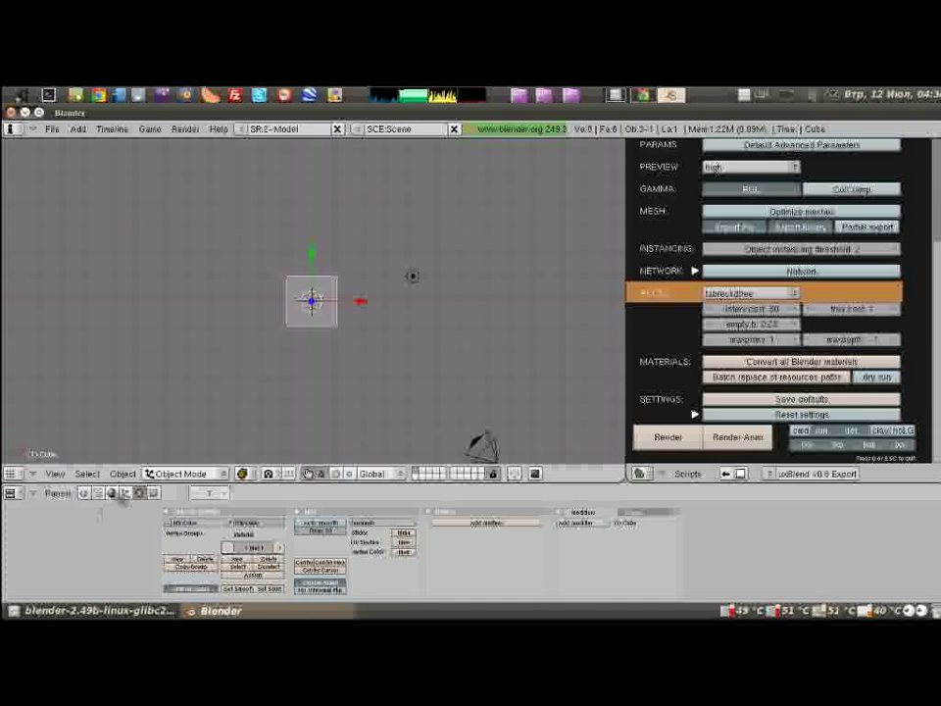
Step: Show the Shading buttons with F5 and orbit the view to see the cube at an angle
key(F5)
mouse_move(362, 367)
middle_down()
mouse_move(370, 248)
mouse_move(913, 336)
middle_up()
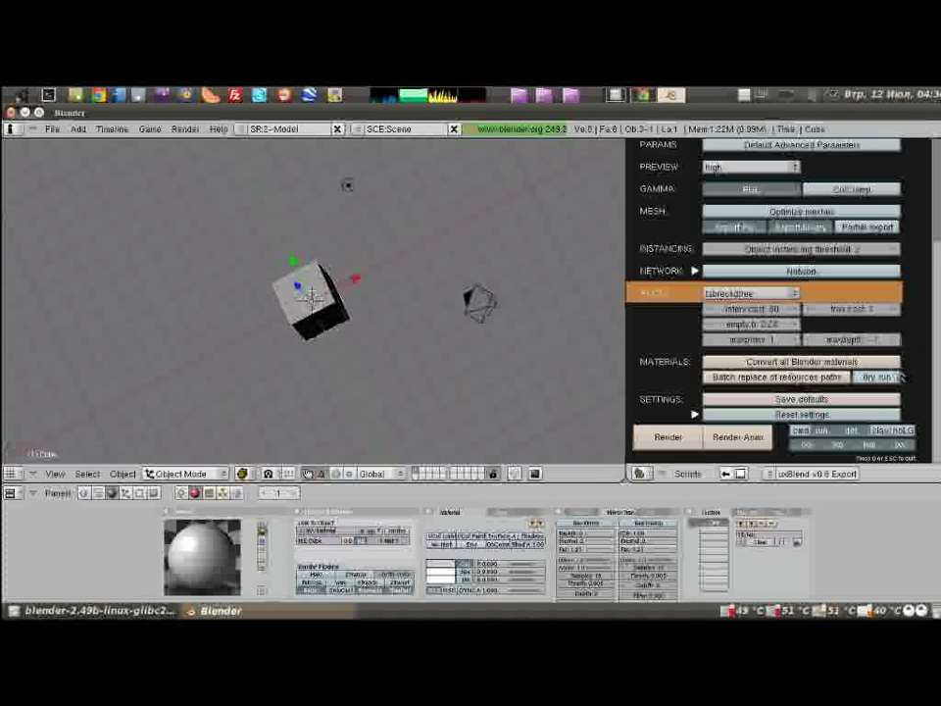
scroll(896, 368, up, 3)
scroll(897, 378, up, 1)
scroll(743, 238, up, 2)
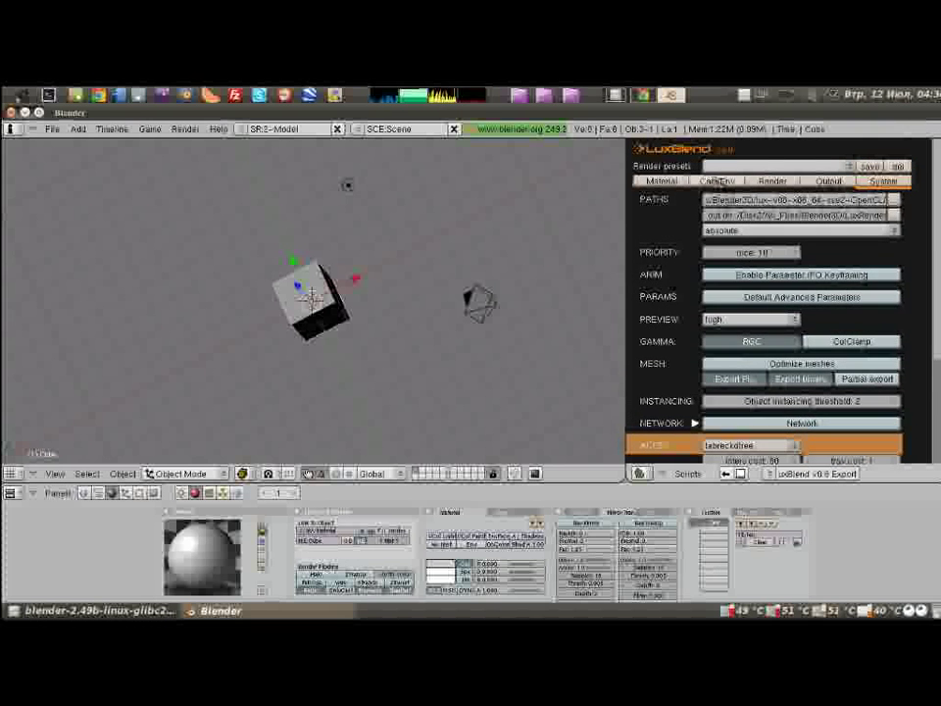
click(662, 182)
click(883, 182)
scroll(903, 410, down, 1)
scroll(903, 409, down, 2)
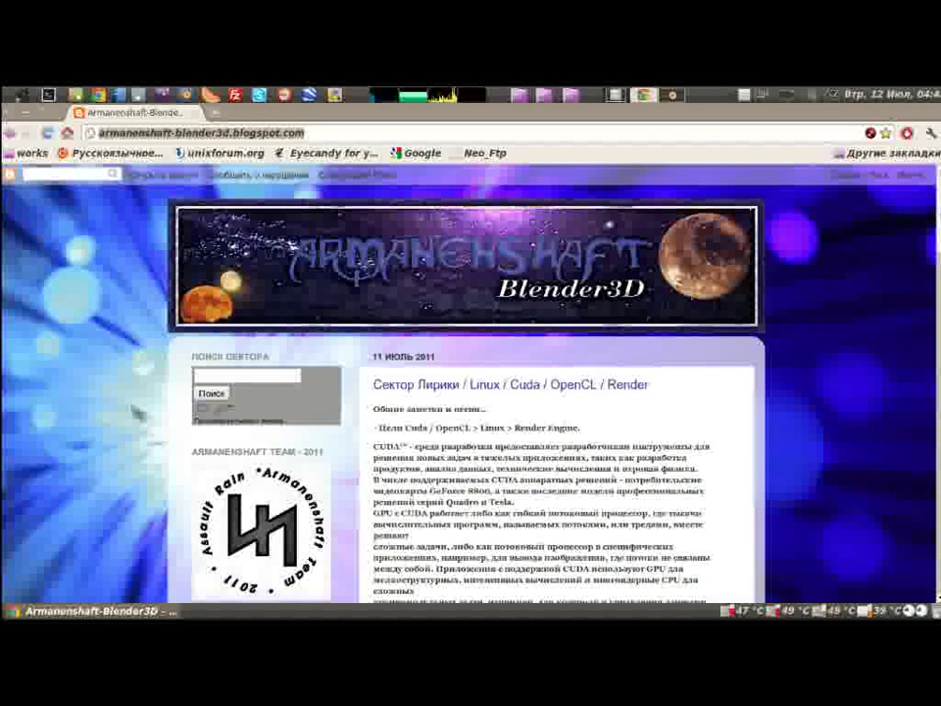
Step: Highlight the Armanenshaft-Blender3D blog address and scroll through the blog page
click(132, 132)
drag(101, 132, 227, 133)
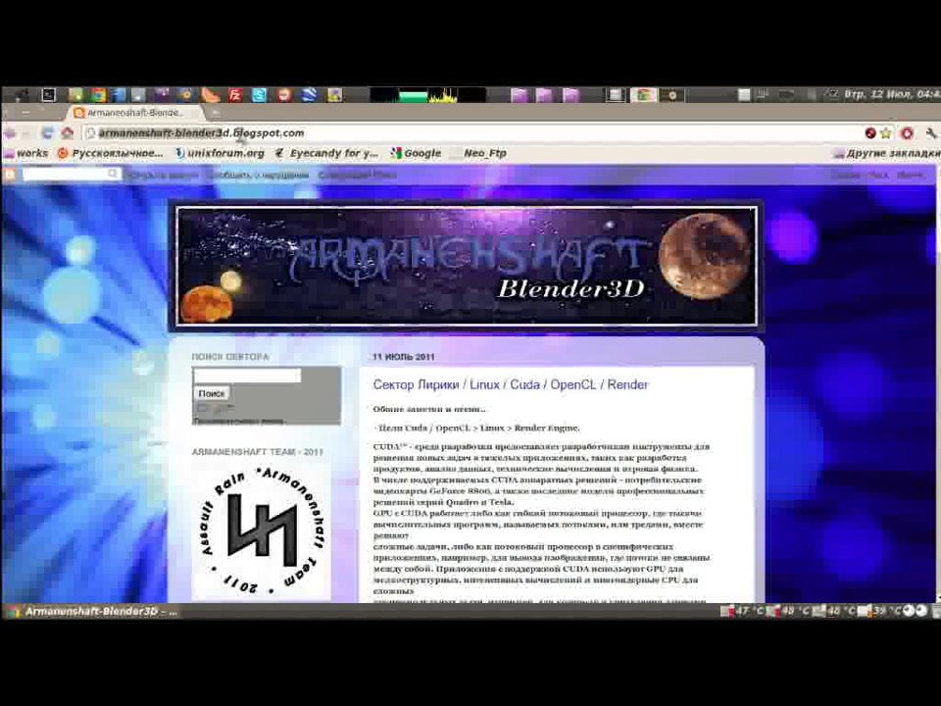
scroll(124, 382, down, 3)
scroll(124, 382, down, 2)
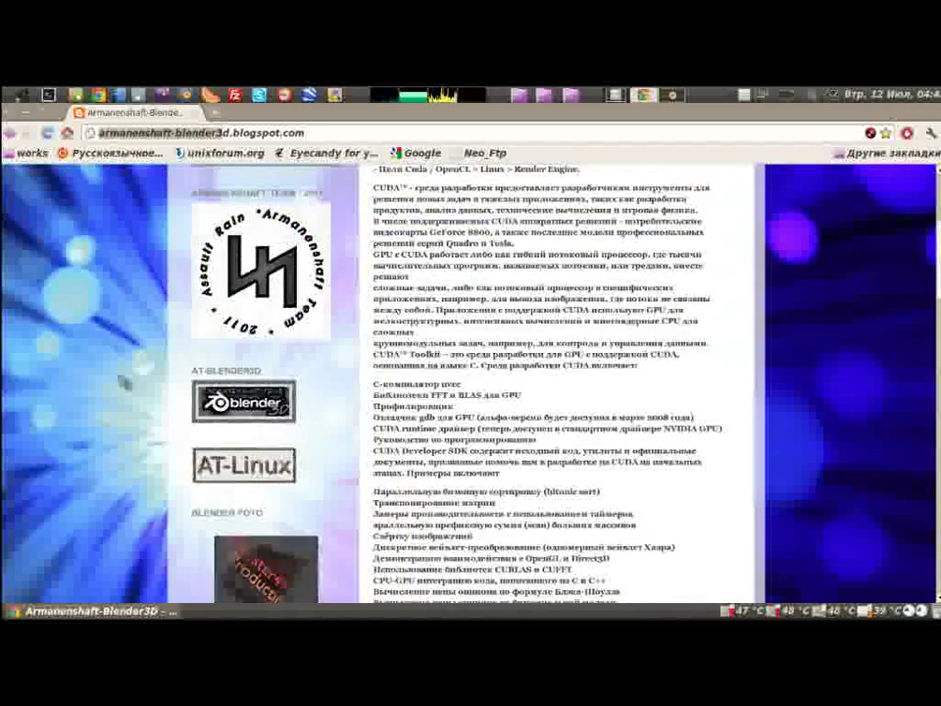
scroll(125, 382, down, 5)
scroll(124, 383, down, 5)
scroll(124, 382, down, 5)
scroll(125, 382, down, 3)
scroll(124, 383, up, 2)
scroll(125, 383, up, 5)
scroll(124, 382, up, 8)
scroll(125, 382, up, 9)
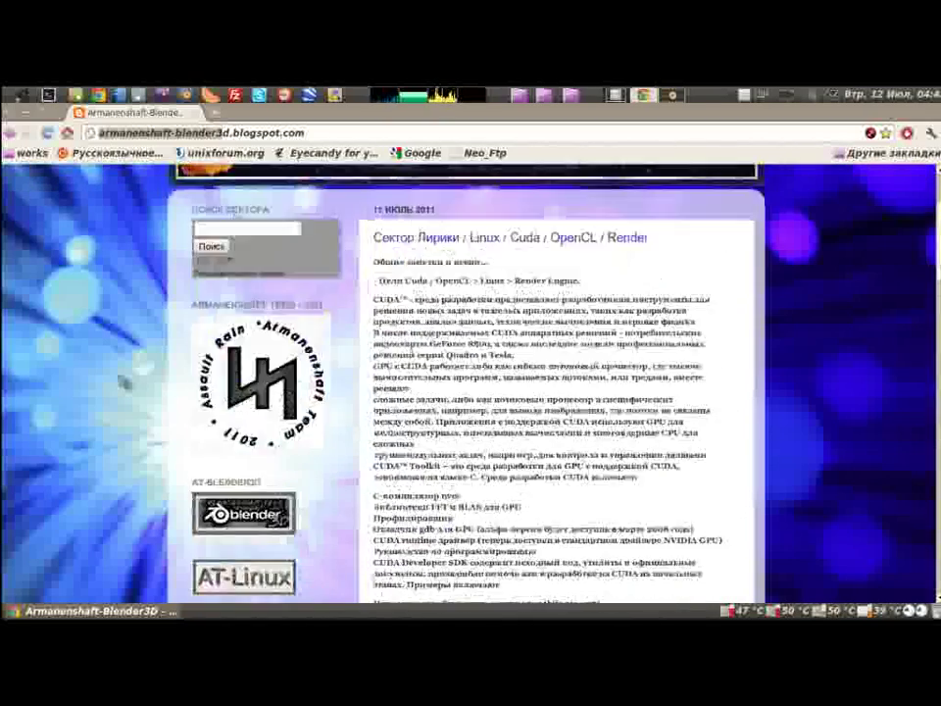
scroll(125, 382, up, 3)
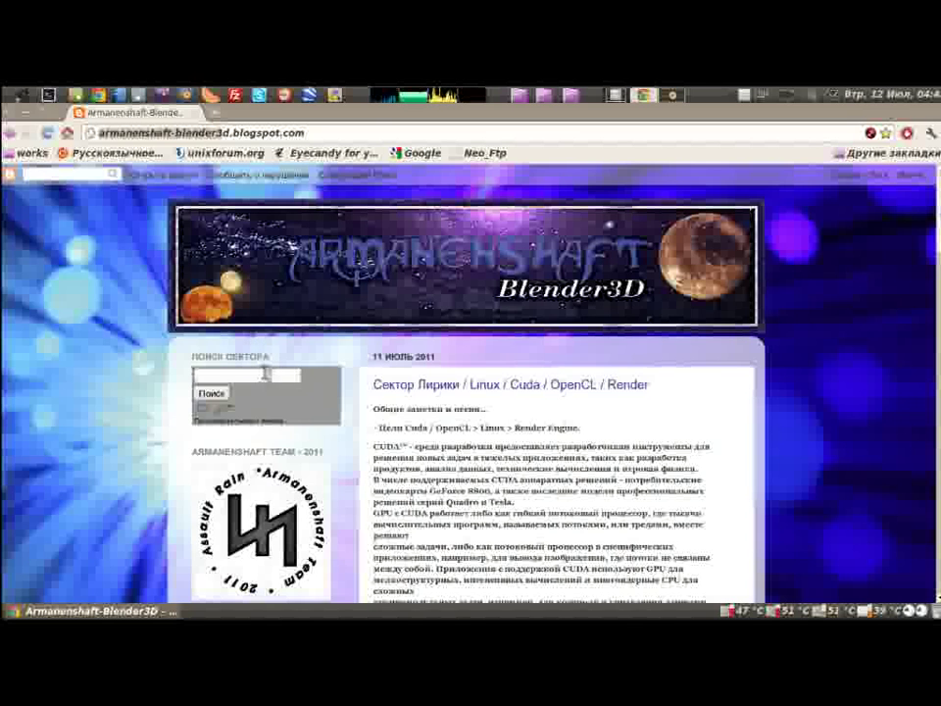
Step: Search the blog for 'LuxRender', skim the results, and bring Blender back to the front
text(LuxR)
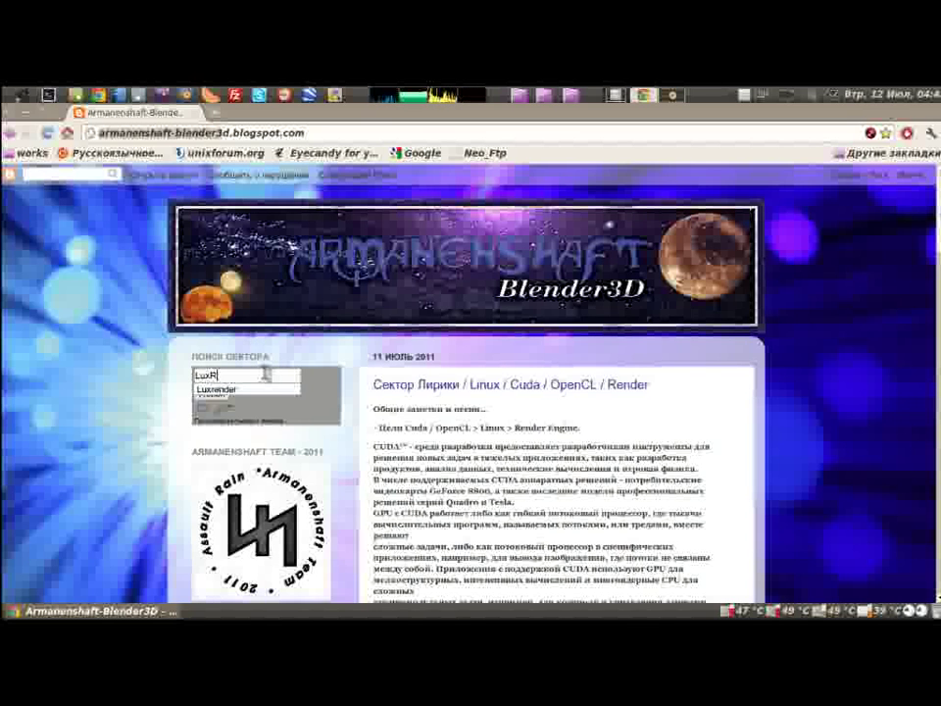
key(Return)
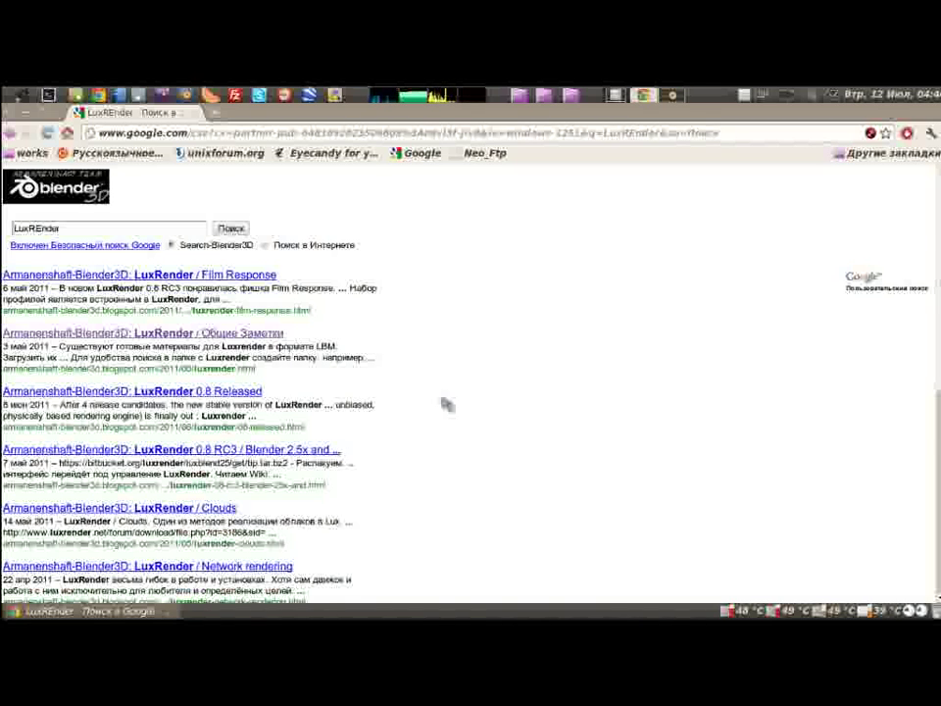
scroll(446, 405, down, 3)
scroll(447, 405, down, 3)
scroll(446, 405, down, 1)
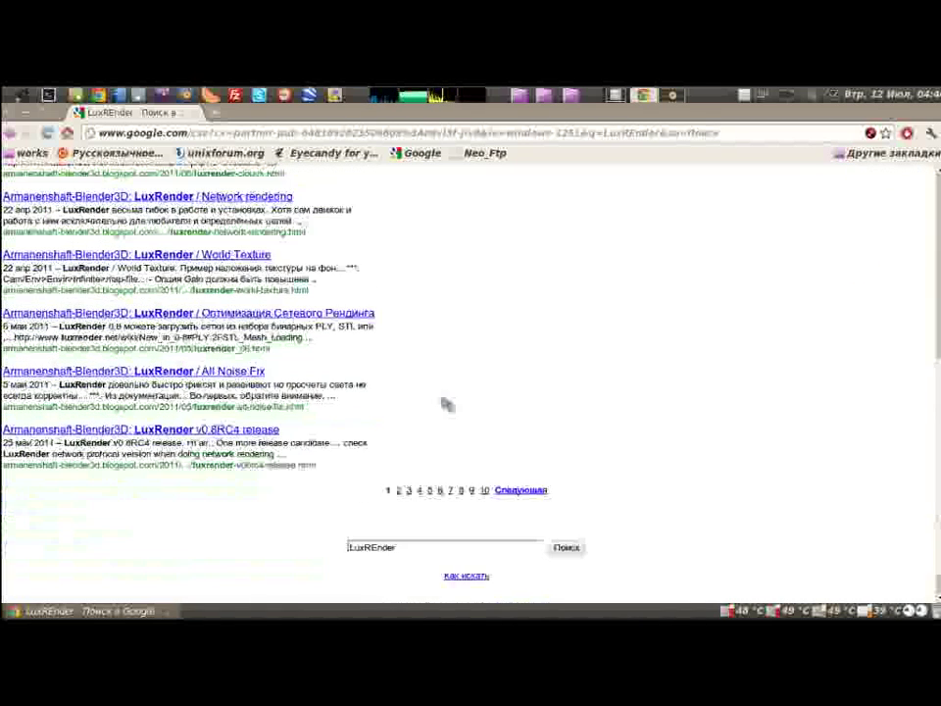
scroll(446, 405, up, 5)
scroll(446, 405, up, 1)
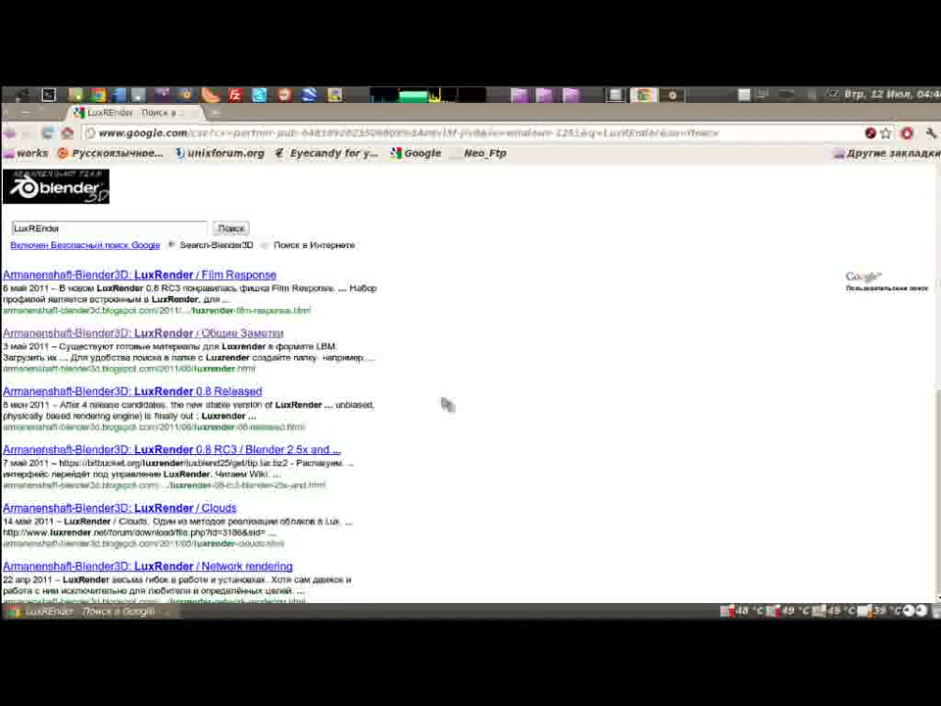
click(672, 96)
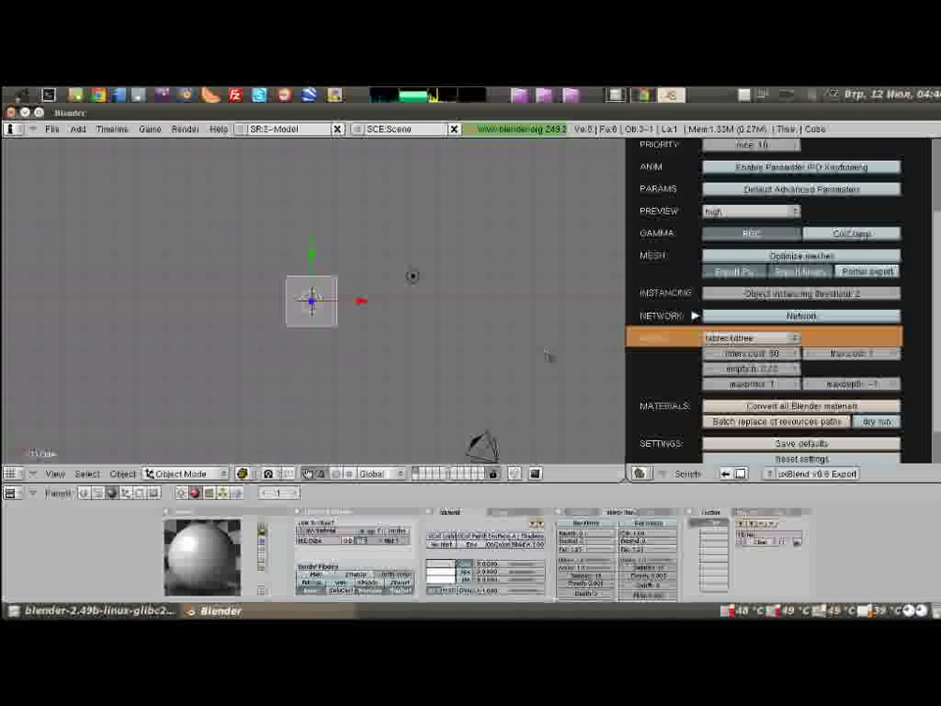
Step: Add a new material, Material.001, to the cube in LuxBlend's Material tab and refresh the preview
scroll(675, 187, up, 3)
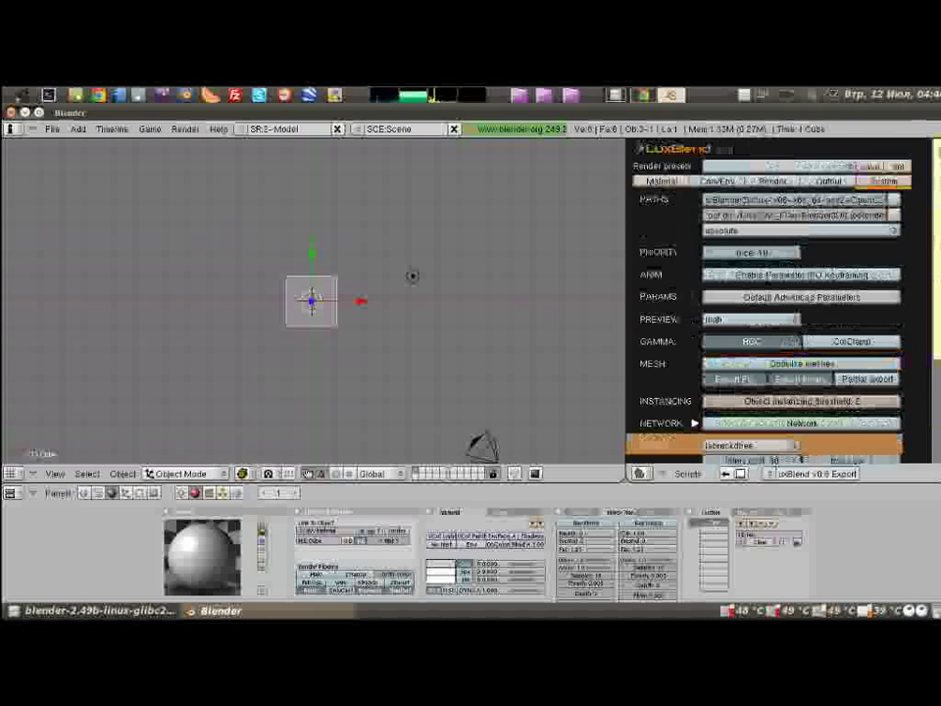
click(667, 181)
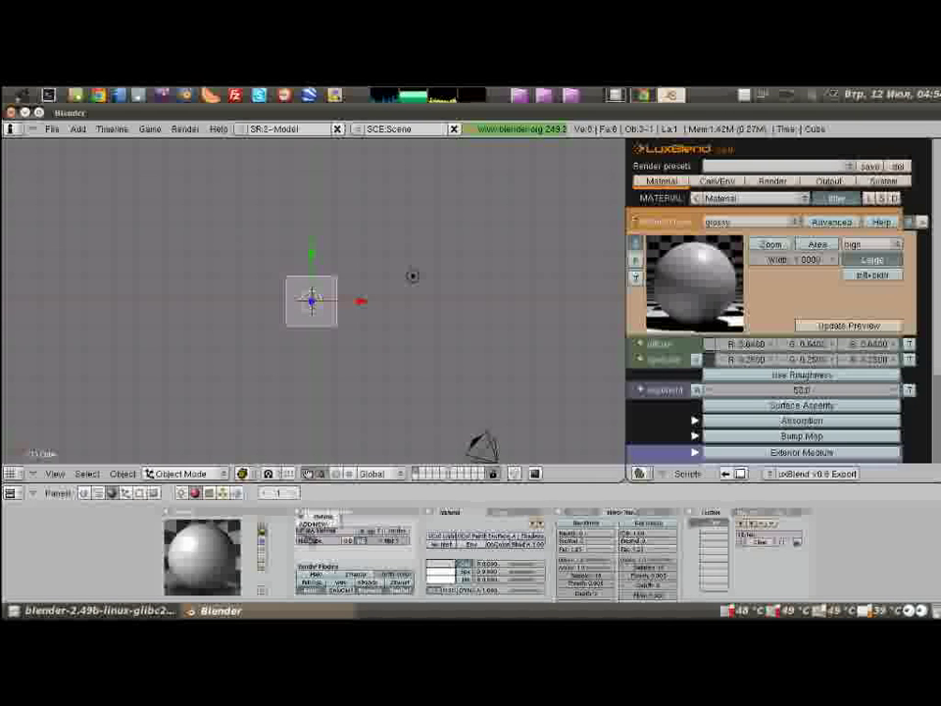
click(750, 198)
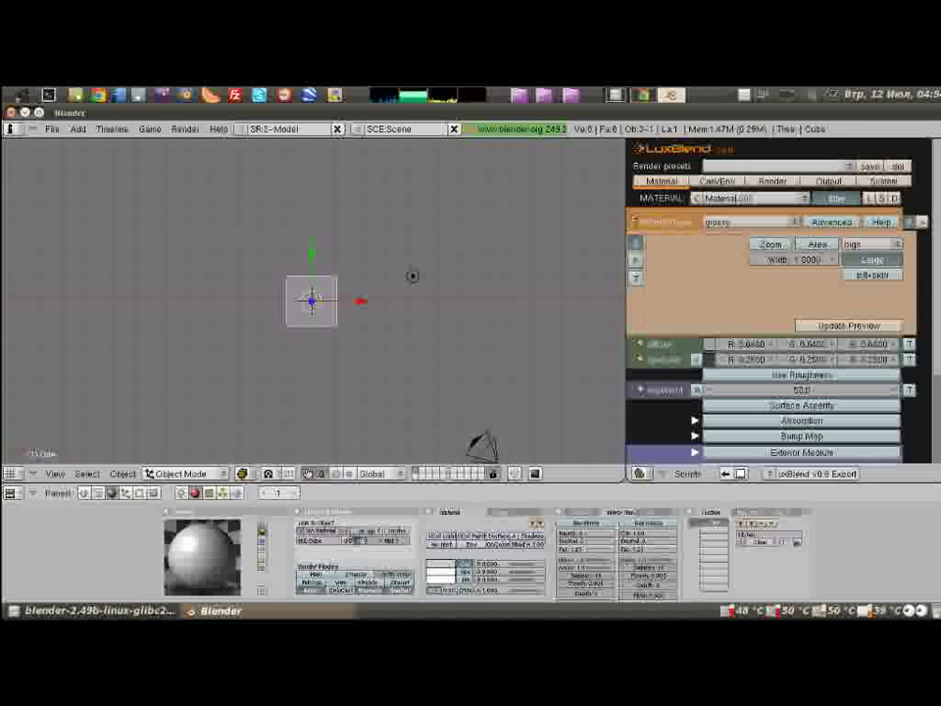
click(698, 198)
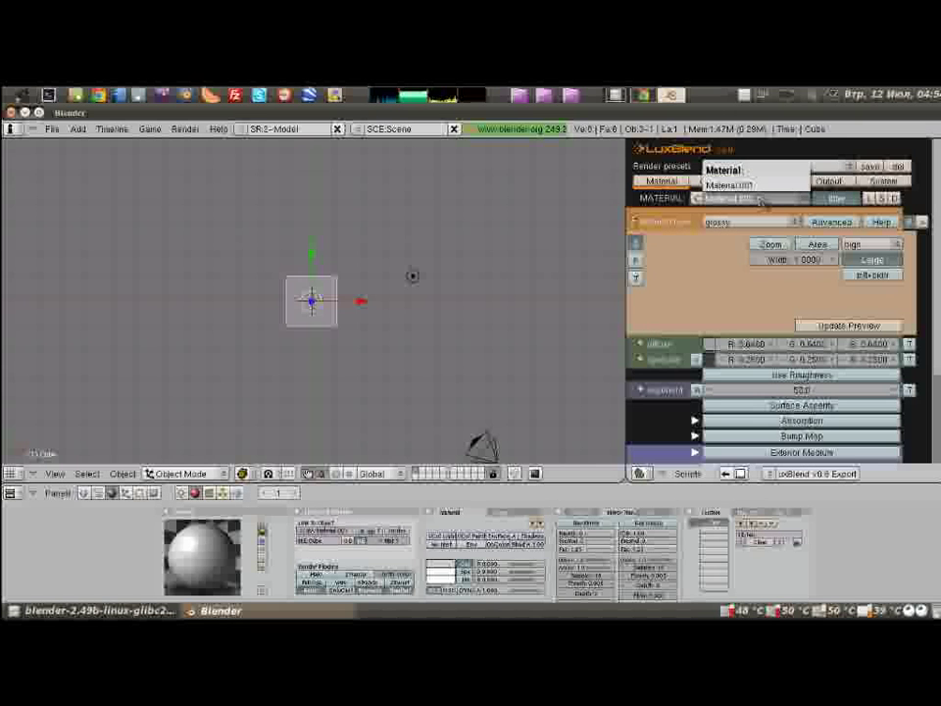
click(728, 186)
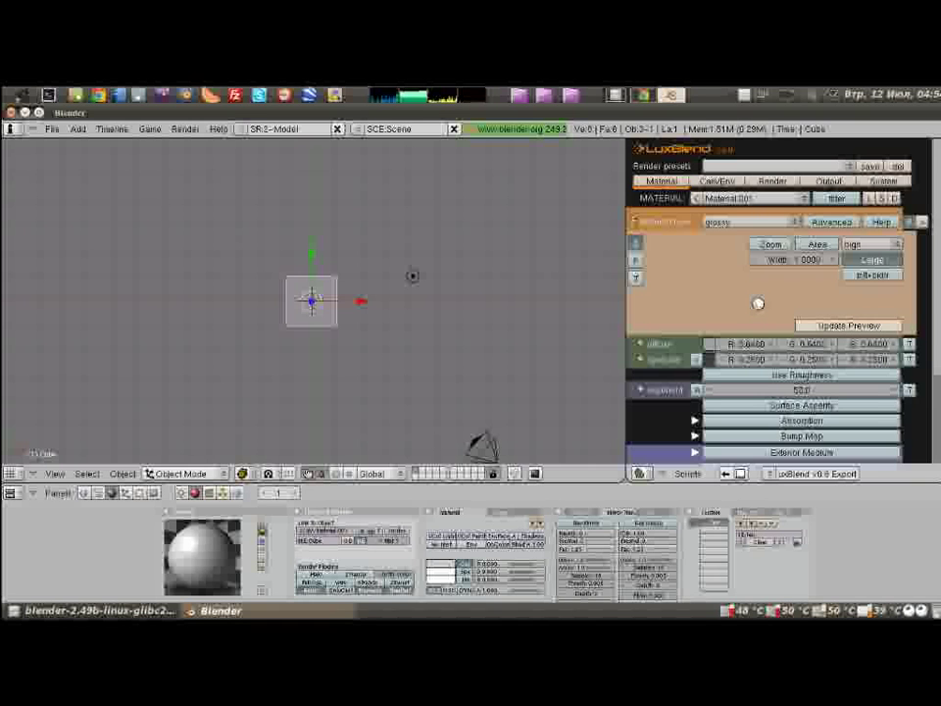
click(758, 304)
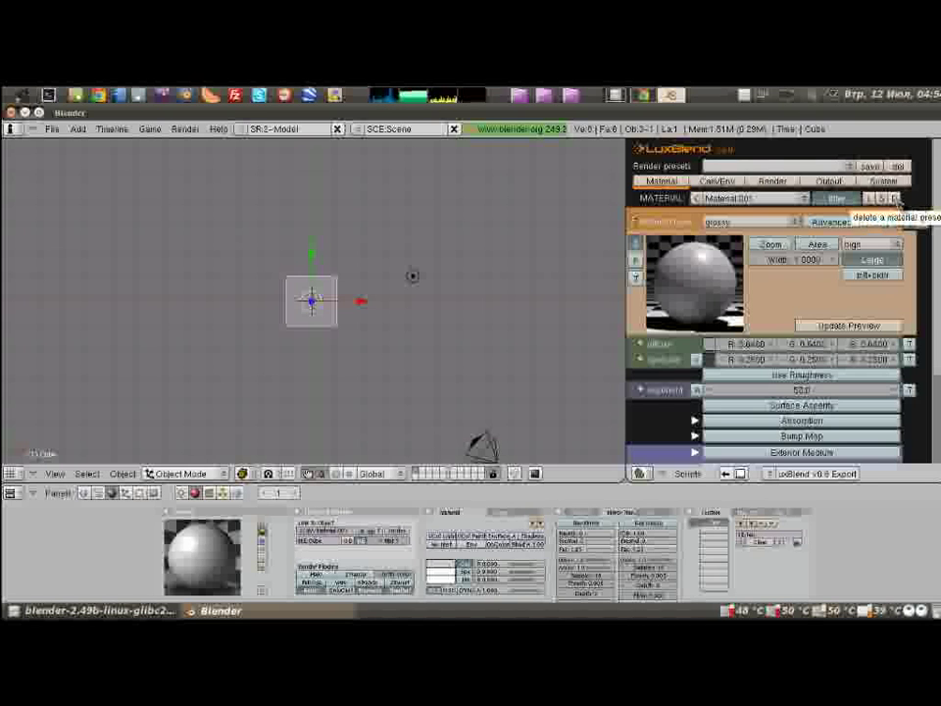
Step: Check the material preset menu, keep the type glossy, and switch to the LuxRender Materials wiki
click(920, 224)
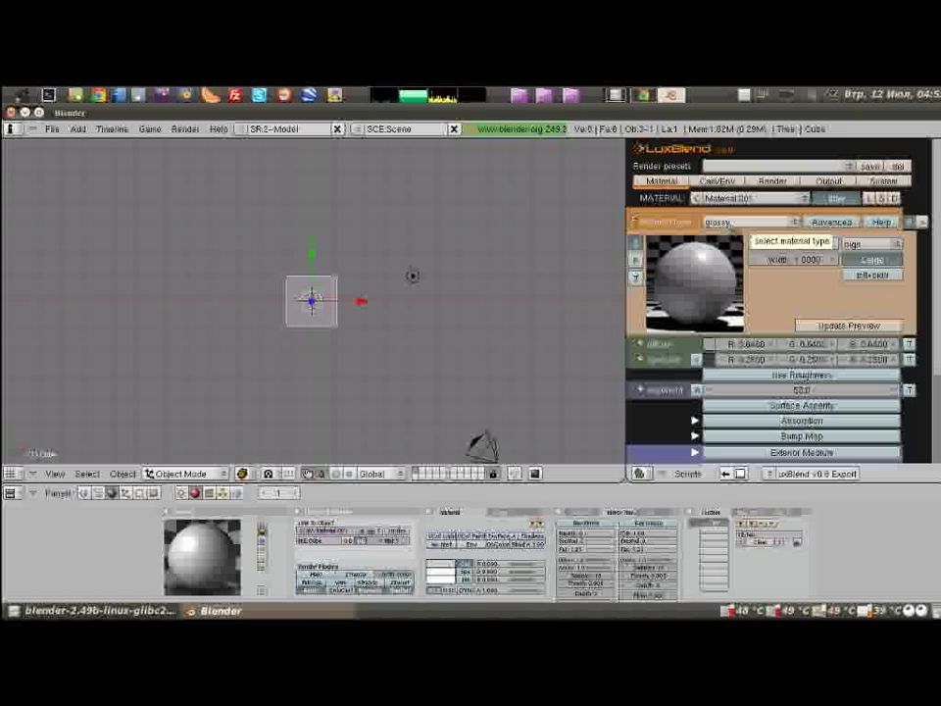
click(736, 223)
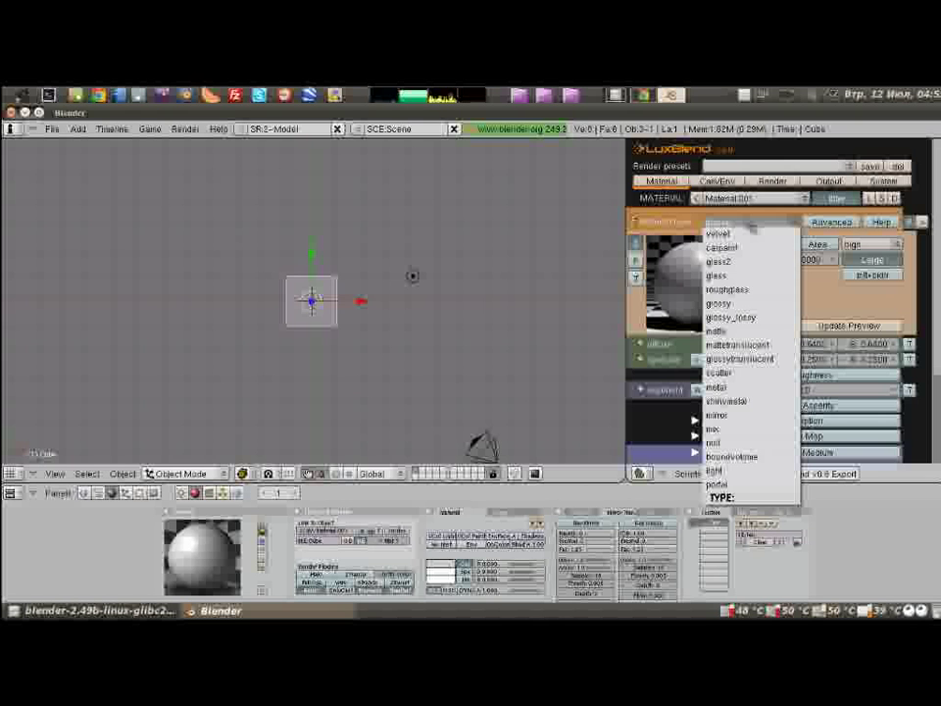
click(720, 303)
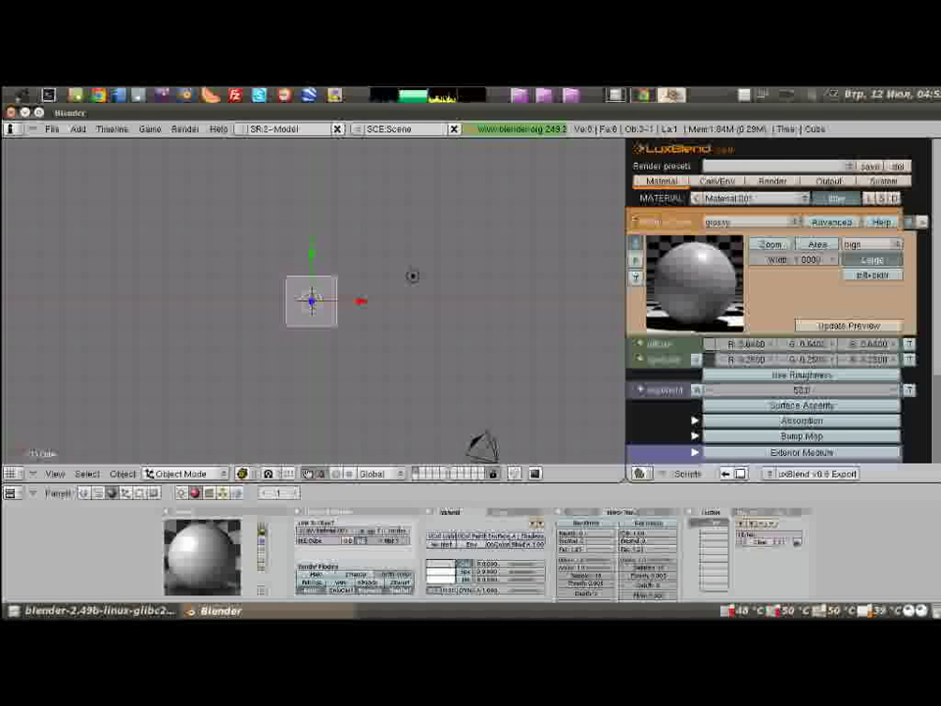
click(645, 96)
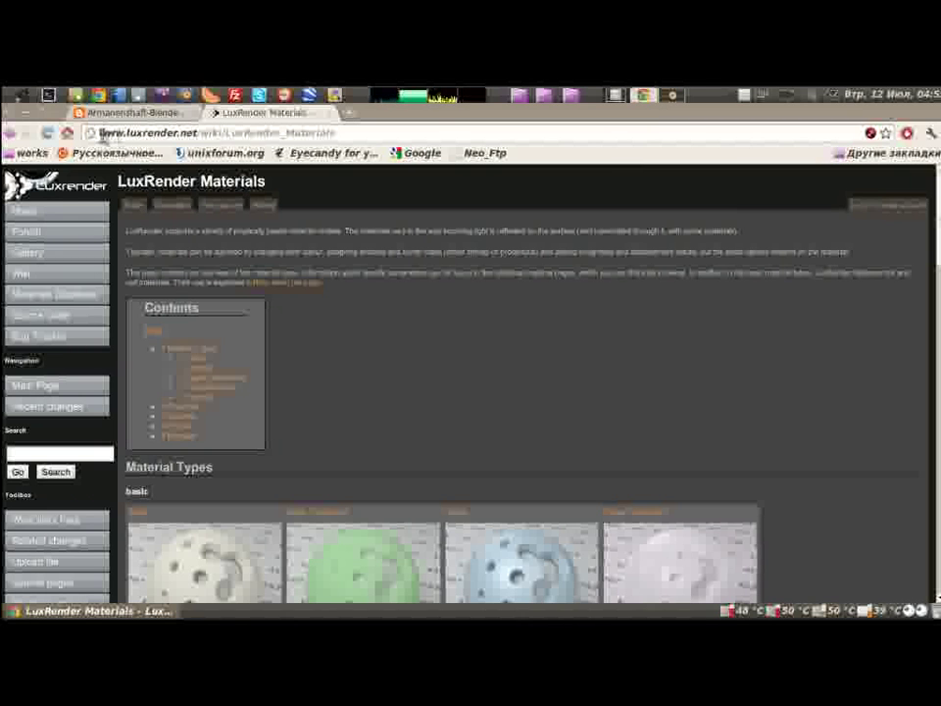
Step: Scroll through the Materials wiki's material type gallery, then switch to the Armanenshaft material notes tab
drag(101, 134, 210, 135)
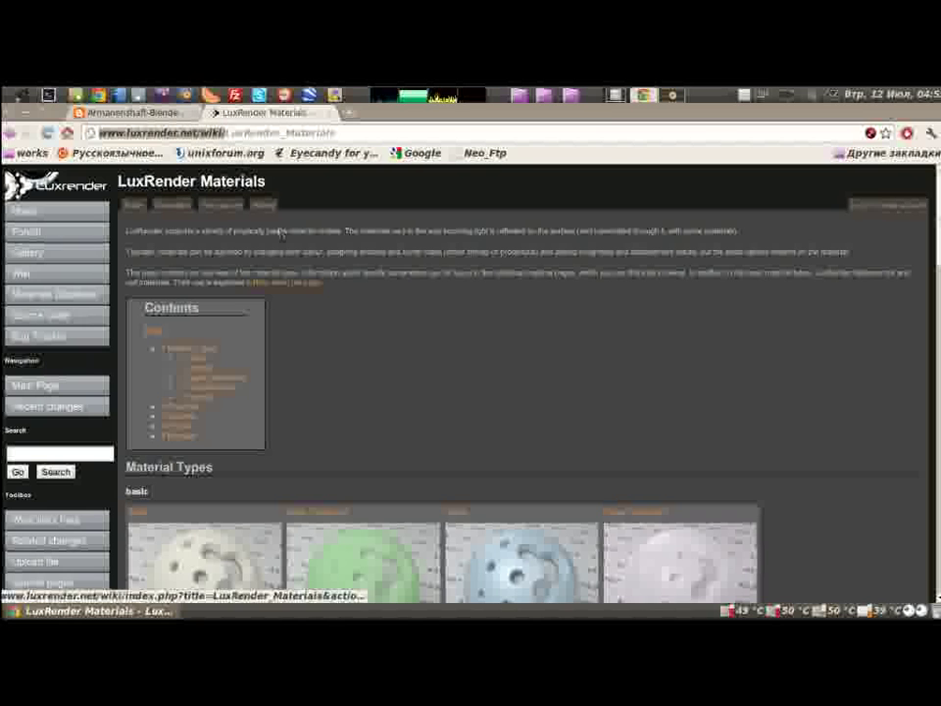
scroll(588, 397, down, 3)
scroll(628, 412, down, 2)
scroll(677, 431, down, 1)
scroll(726, 453, down, 2)
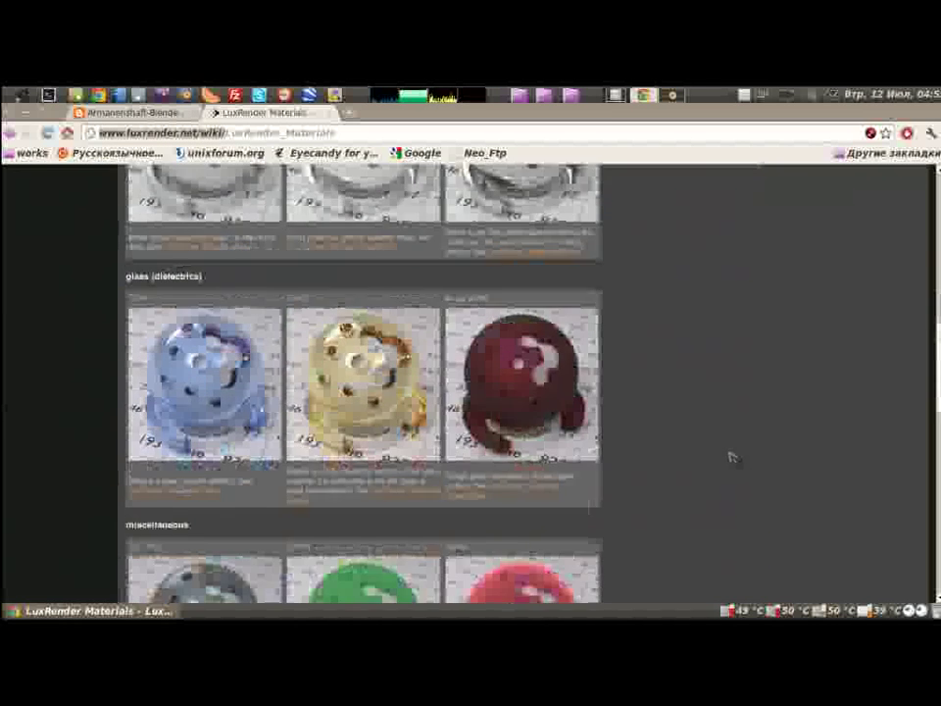
scroll(731, 459, down, 3)
scroll(731, 465, down, 4)
scroll(731, 466, down, 4)
scroll(733, 469, up, 6)
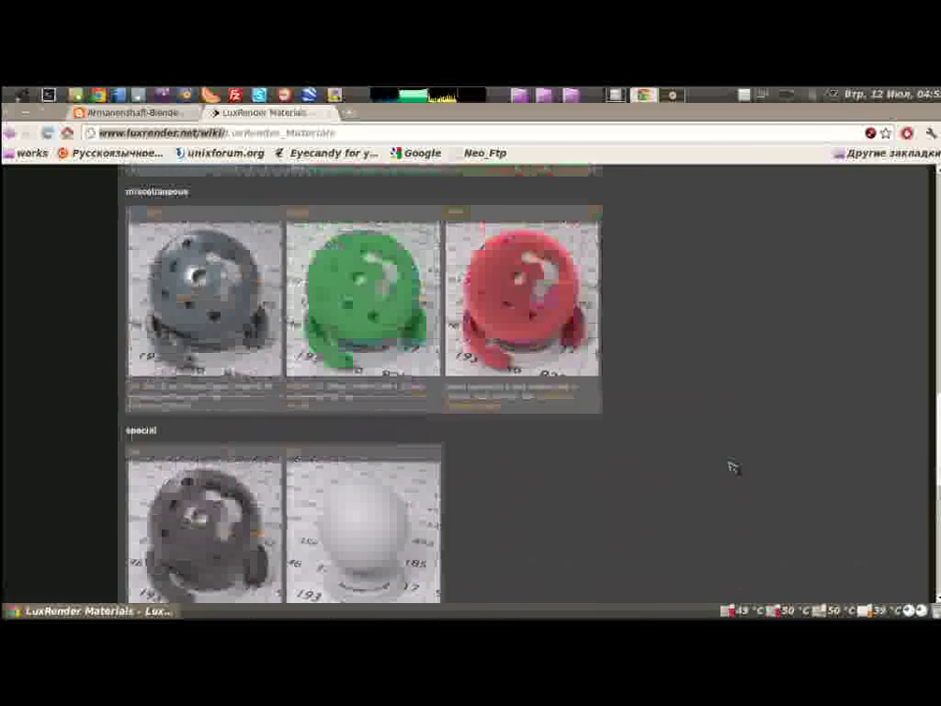
scroll(730, 468, up, 3)
scroll(732, 467, up, 3)
scroll(732, 467, up, 3)
scroll(733, 468, up, 1)
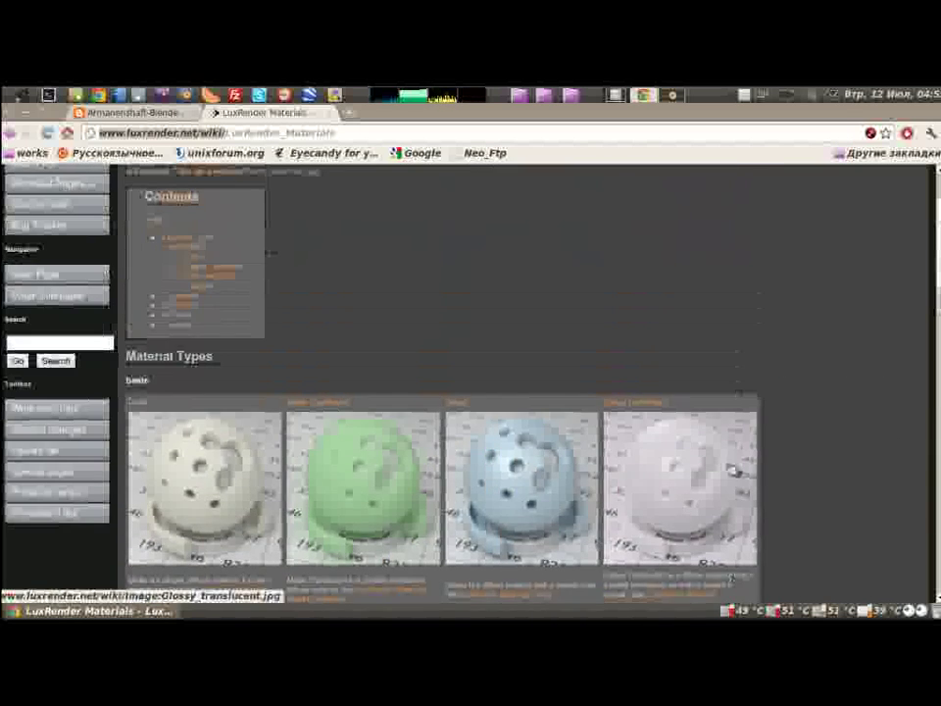
scroll(732, 469, up, 2)
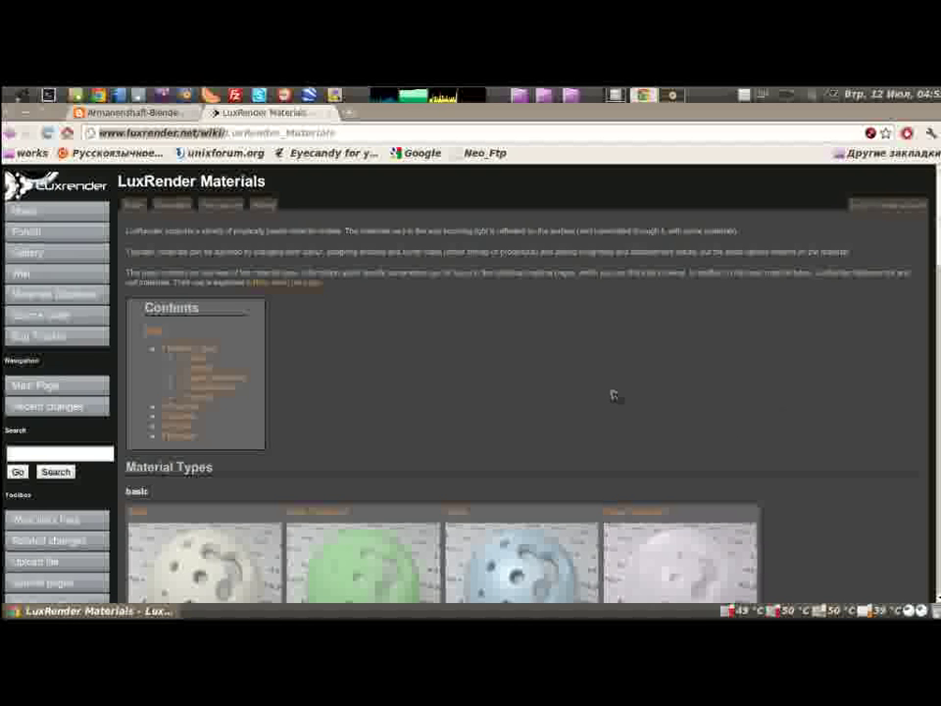
scroll(607, 398, down, 4)
scroll(608, 398, down, 3)
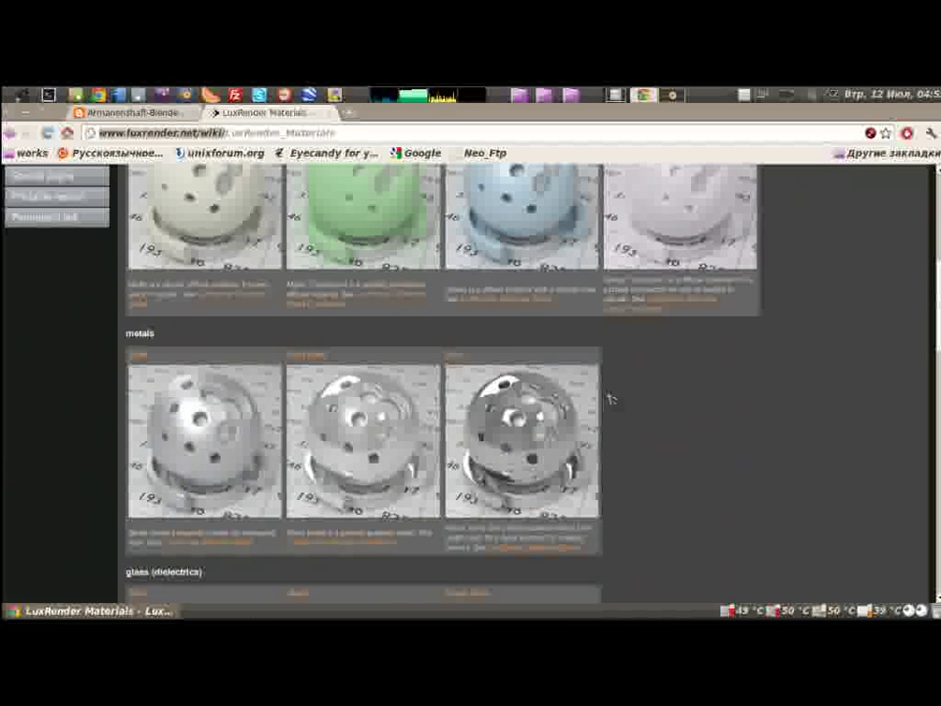
scroll(747, 505, down, 3)
scroll(747, 505, down, 2)
scroll(747, 505, down, 2)
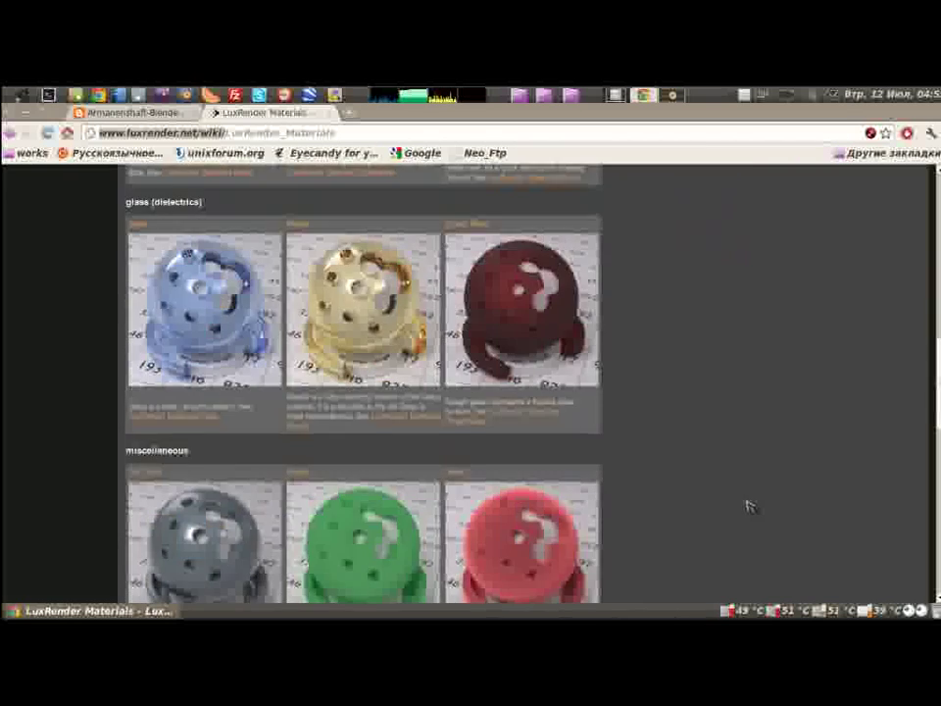
scroll(748, 504, up, 6)
scroll(747, 505, up, 3)
scroll(747, 505, up, 3)
scroll(747, 505, up, 1)
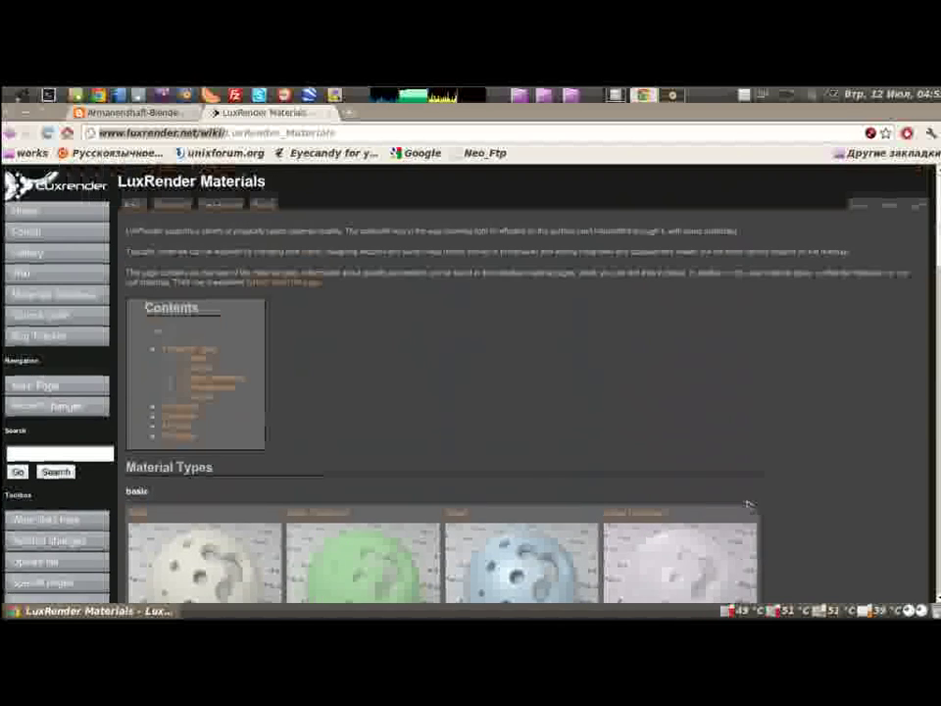
click(132, 113)
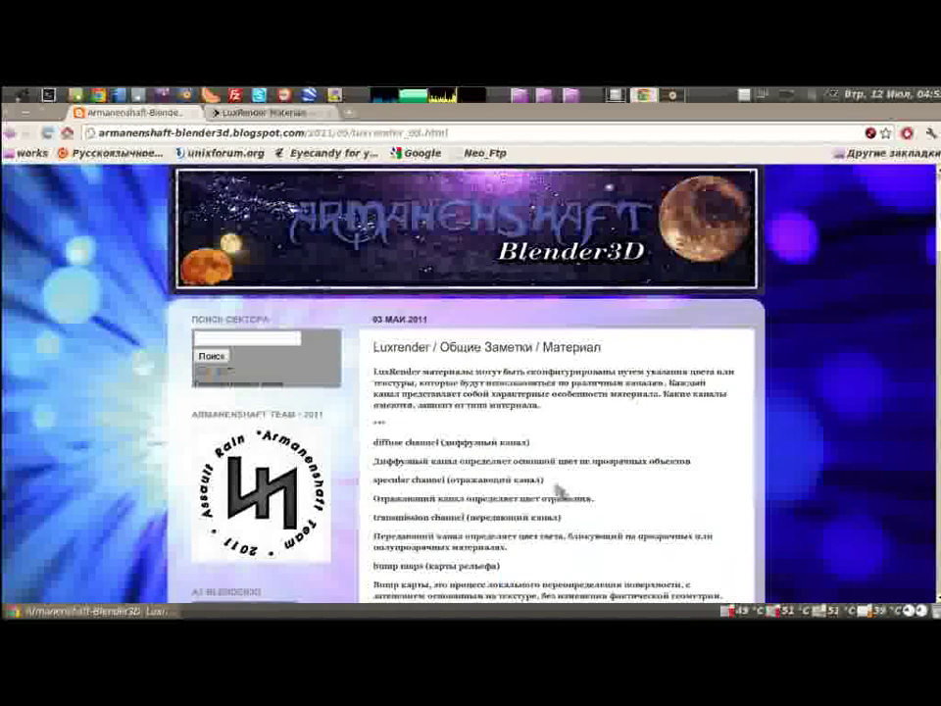
scroll(589, 471, down, 3)
scroll(559, 486, down, 1)
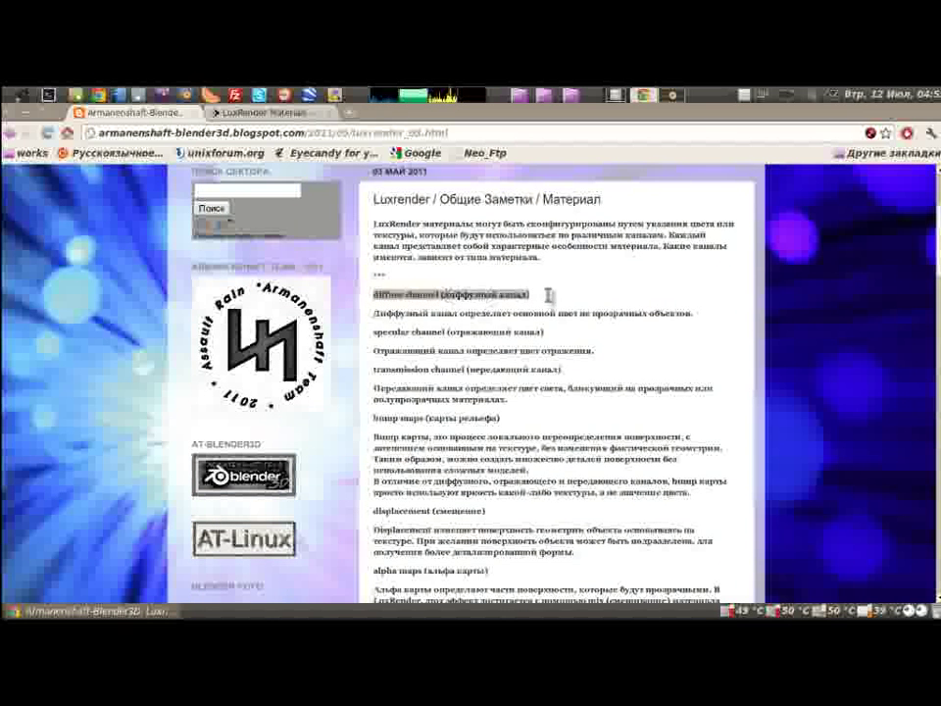
click(380, 333)
drag(529, 336, 555, 353)
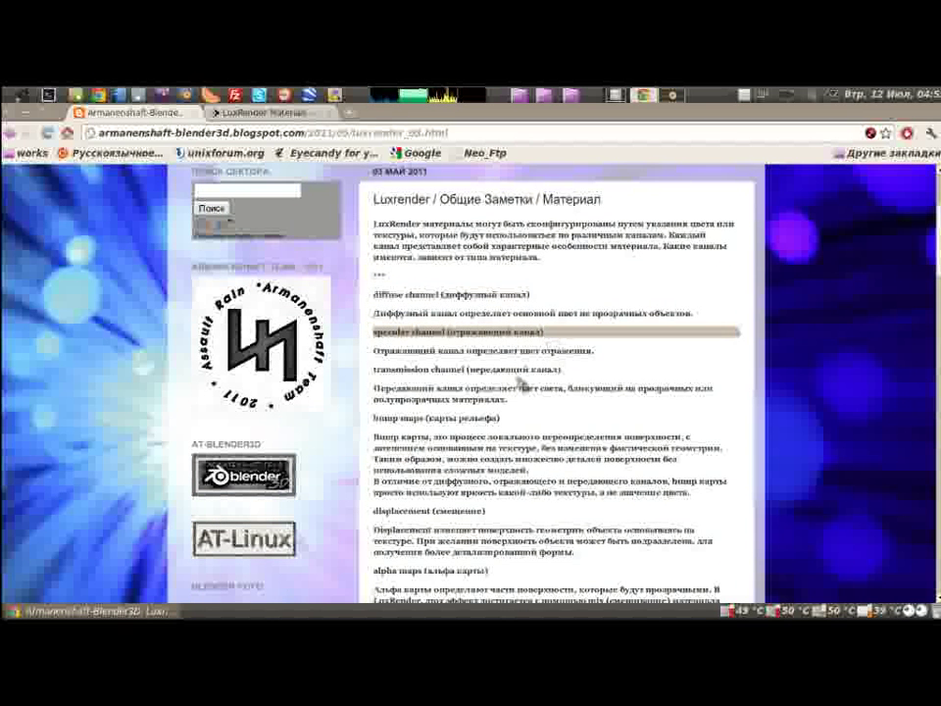
mouse_move(374, 372)
mouse_down()
mouse_move(504, 369)
mouse_move(394, 344)
mouse_move(484, 325)
mouse_up()
scroll(508, 369, down, 2)
scroll(394, 344, down, 3)
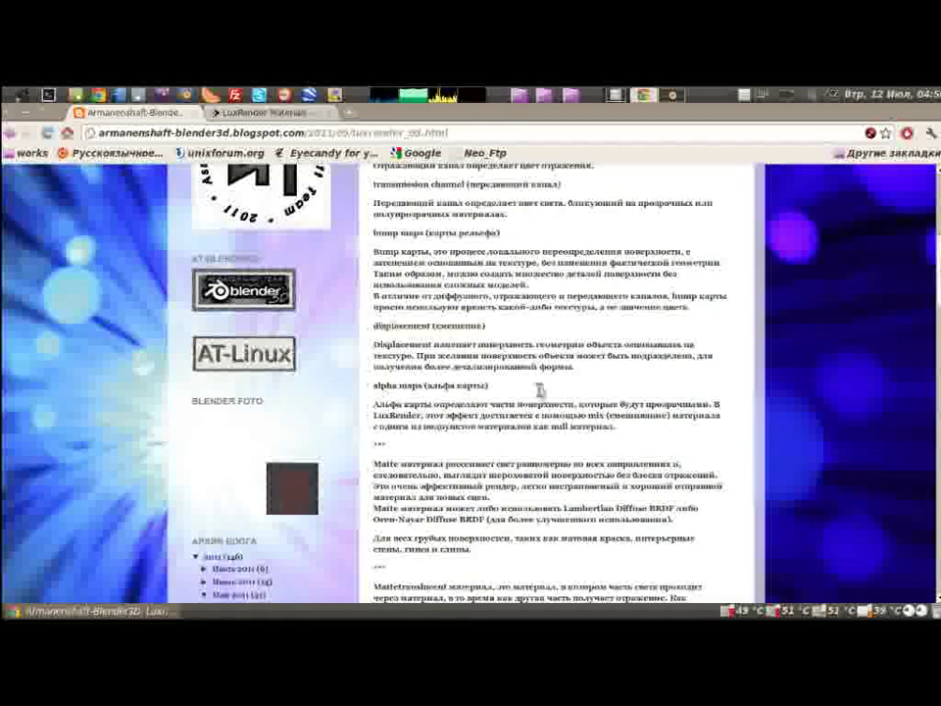
scroll(409, 294, down, 5)
scroll(516, 350, up, 2)
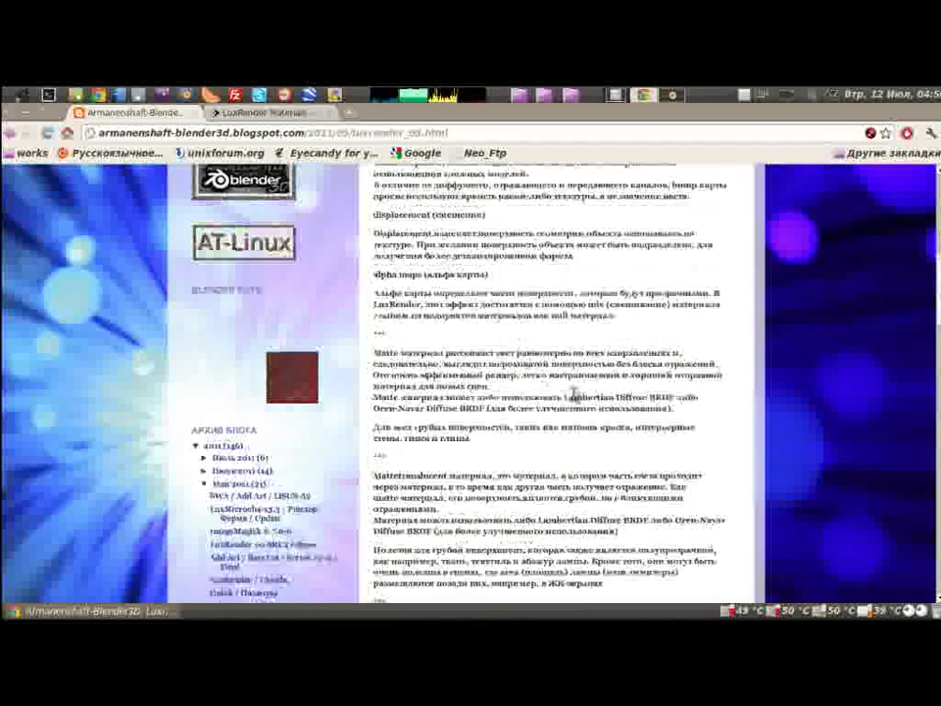
scroll(549, 393, down, 1)
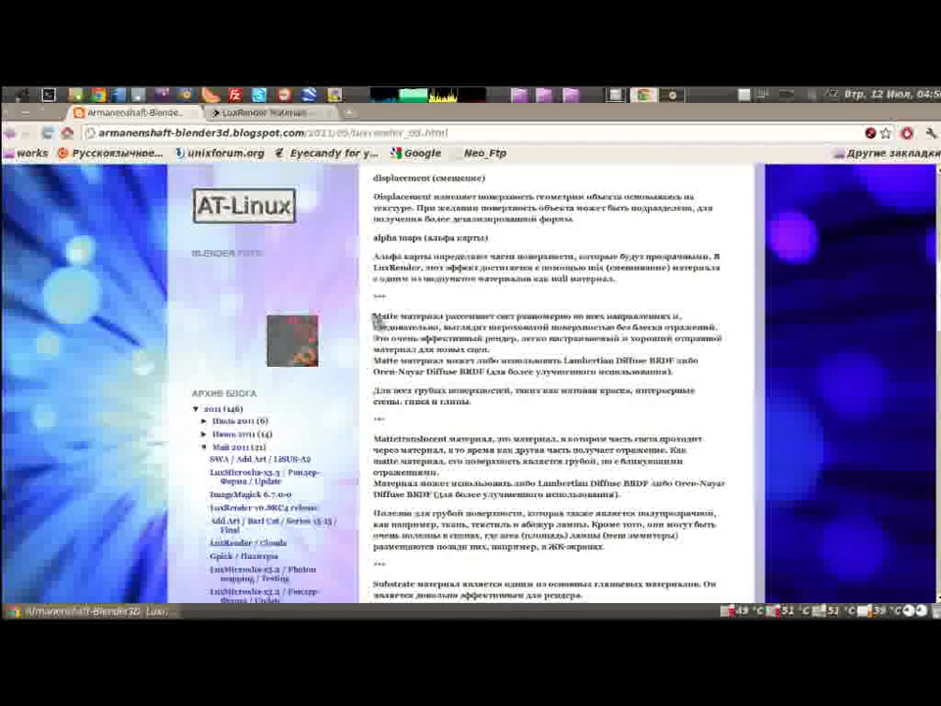
drag(374, 315, 405, 424)
scroll(406, 392, down, 2)
click(379, 372)
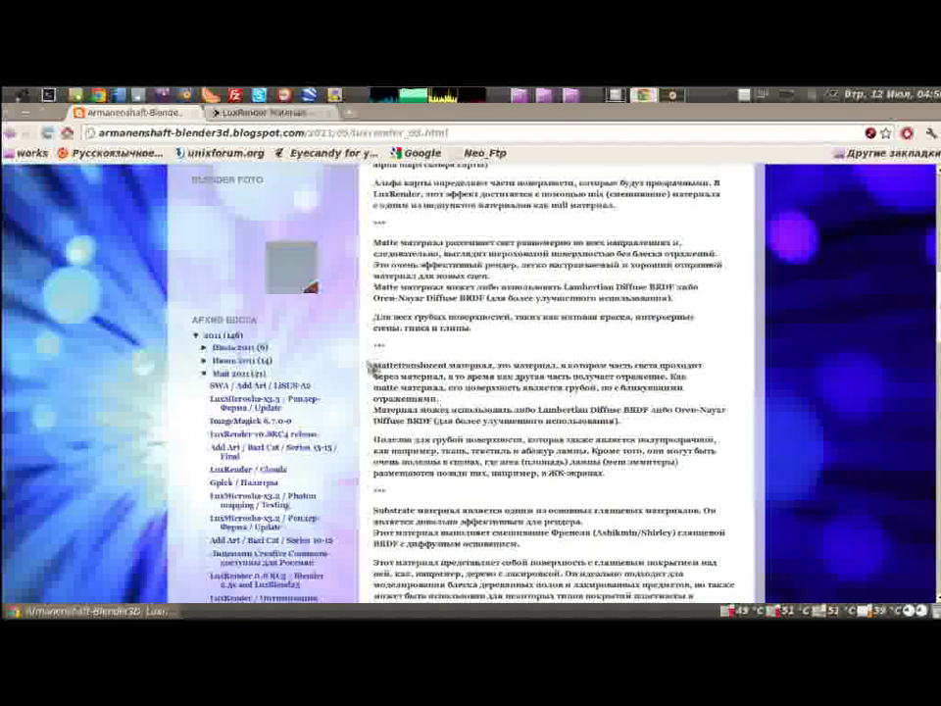
drag(372, 245, 409, 245)
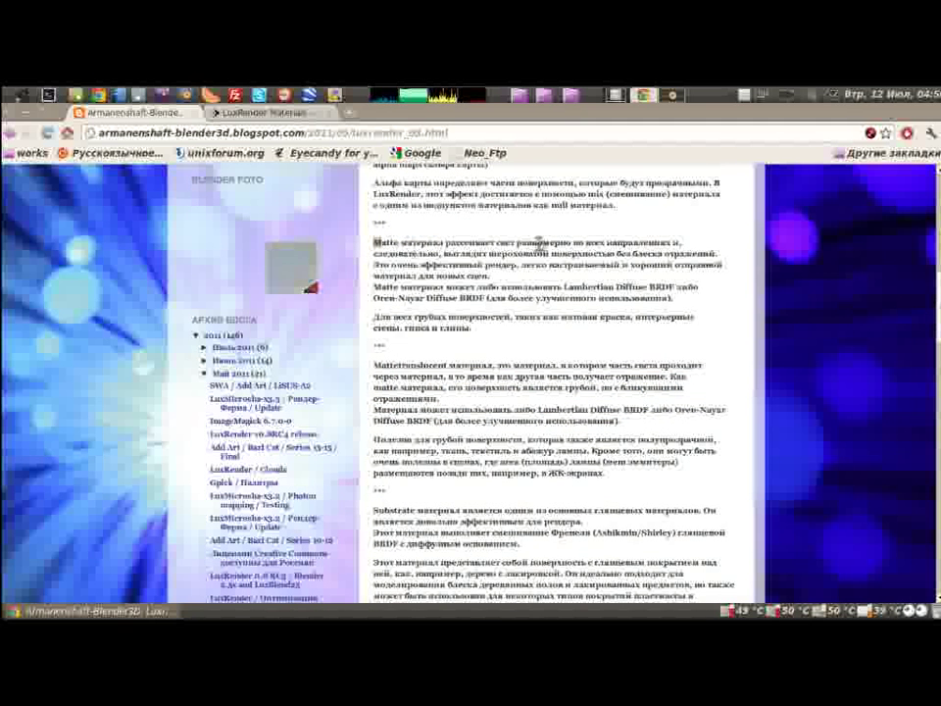
drag(513, 244, 678, 242)
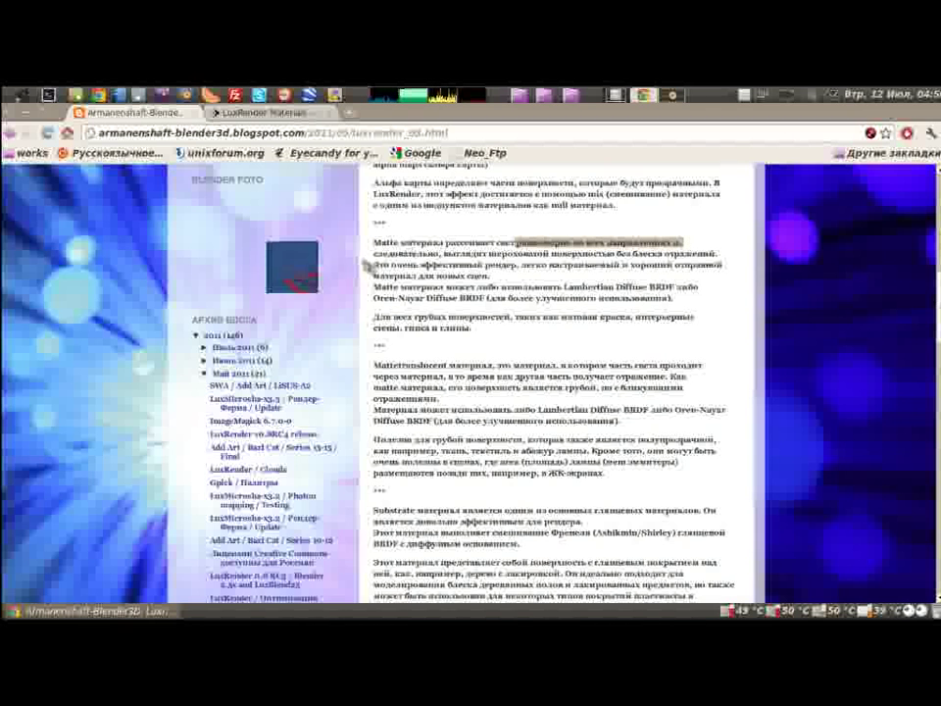
drag(373, 254, 515, 254)
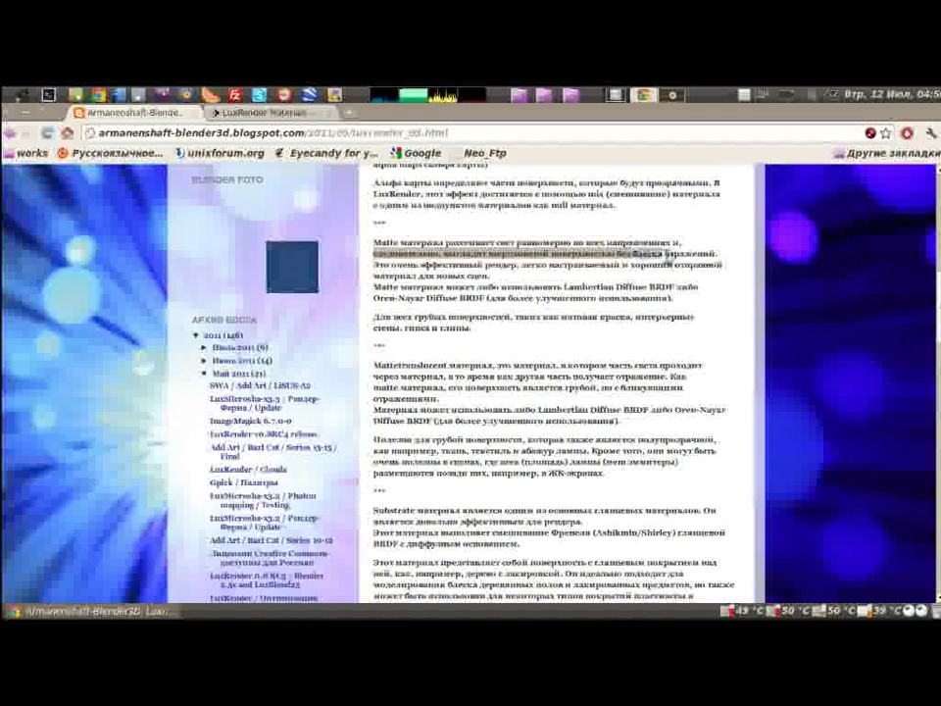
scroll(554, 343, down, 3)
scroll(554, 343, down, 3)
scroll(554, 345, down, 2)
scroll(554, 348, up, 1)
scroll(554, 351, up, 2)
scroll(554, 353, up, 1)
scroll(555, 358, up, 5)
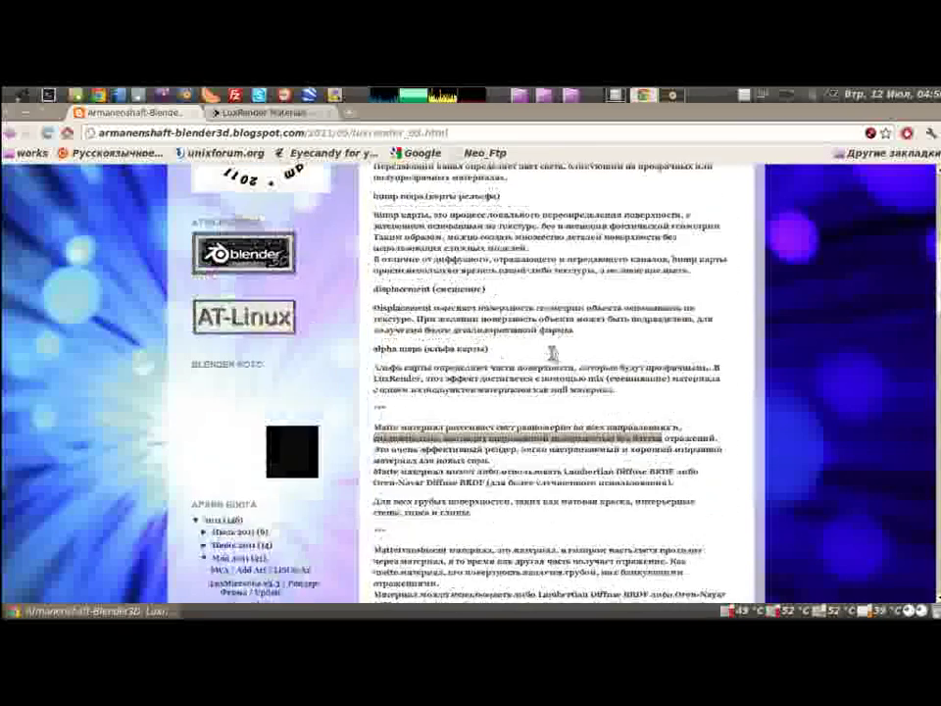
scroll(556, 359, up, 1)
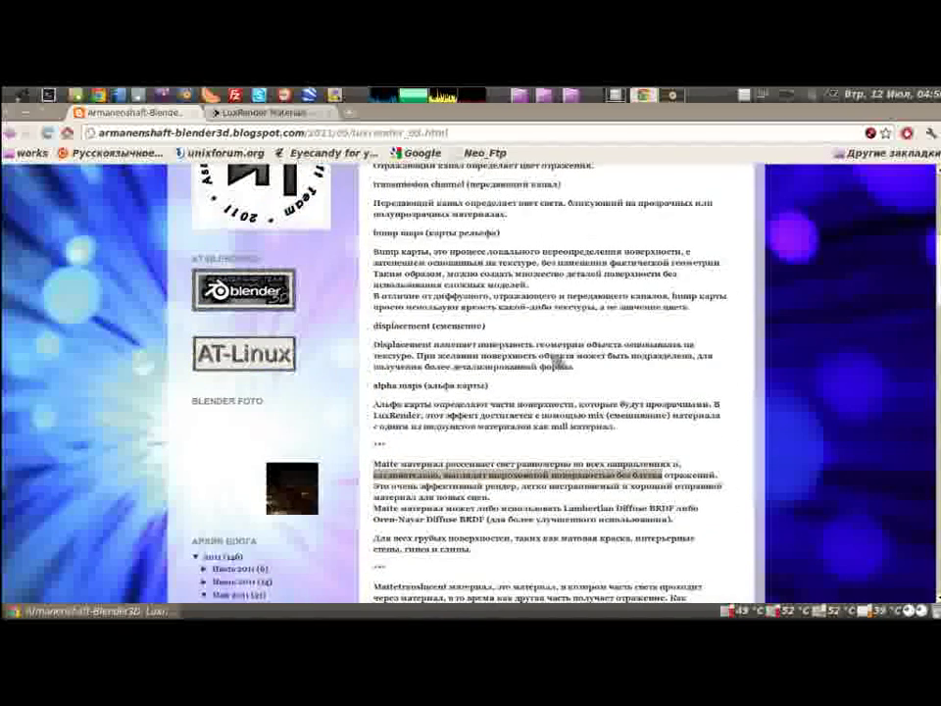
scroll(556, 361, up, 3)
scroll(553, 356, up, 3)
scroll(552, 355, up, 2)
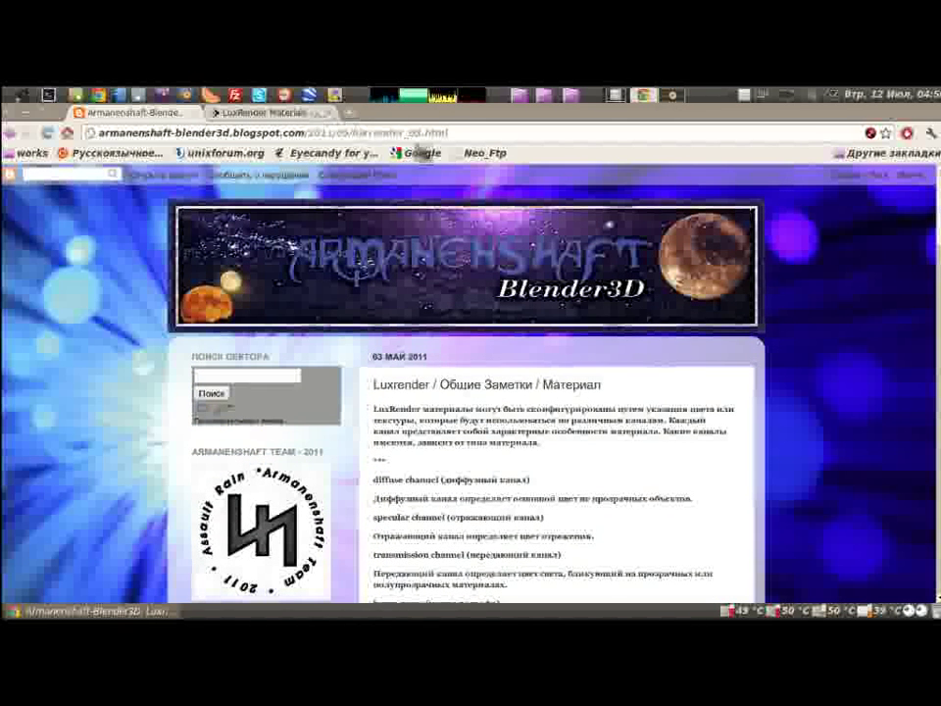
Step: Return to the LuxRender Materials wiki tab and scroll through the page
click(259, 112)
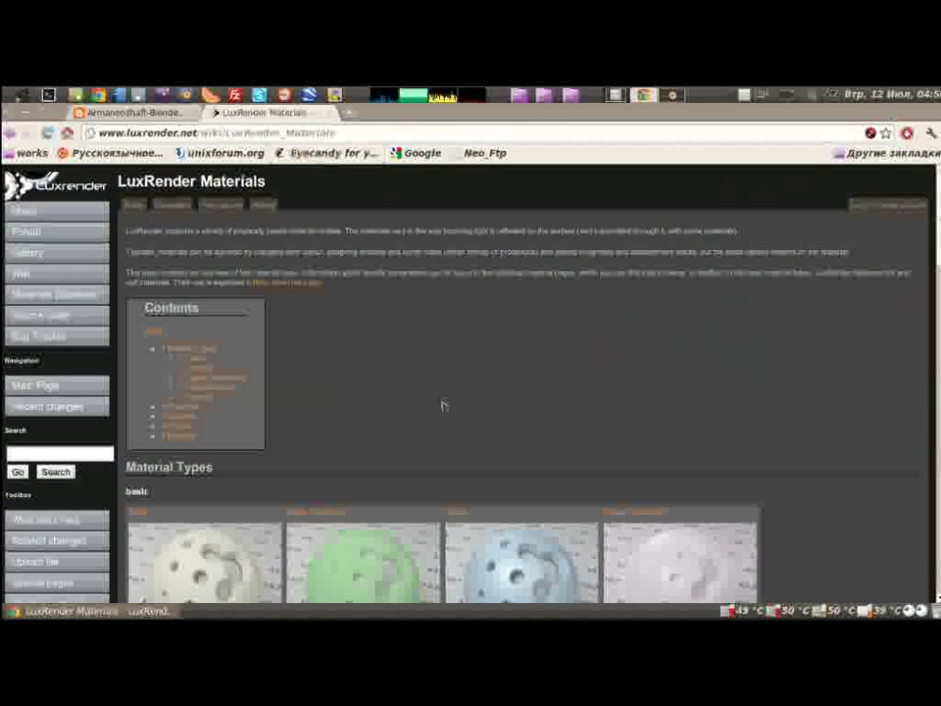
scroll(443, 410, down, 5)
scroll(443, 412, down, 5)
scroll(446, 420, down, 3)
scroll(446, 418, up, 3)
scroll(444, 419, up, 10)
scroll(443, 419, up, 3)
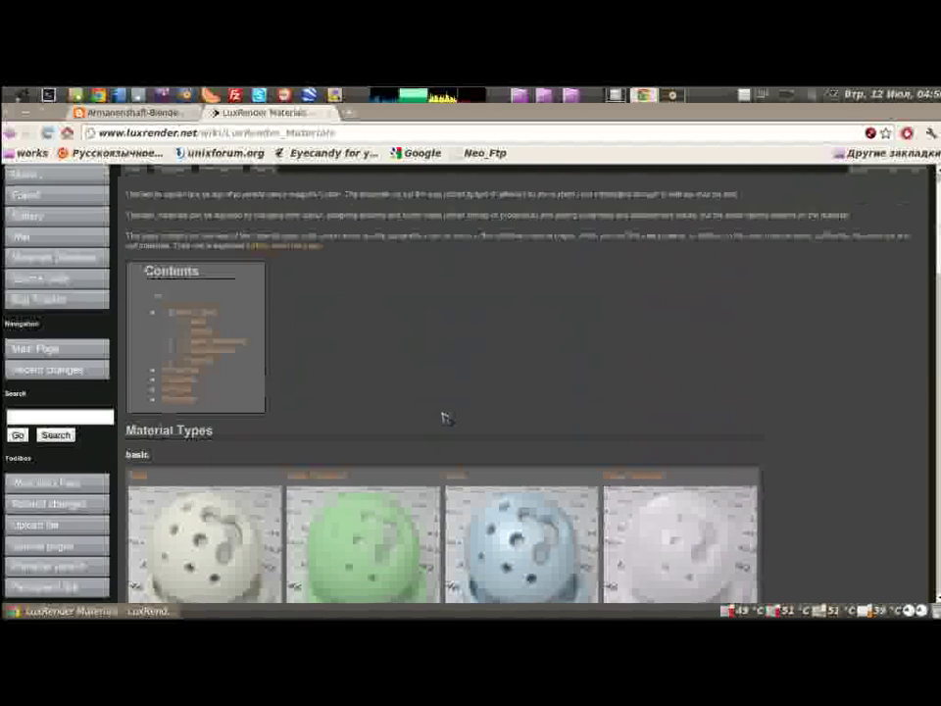
scroll(444, 419, up, 1)
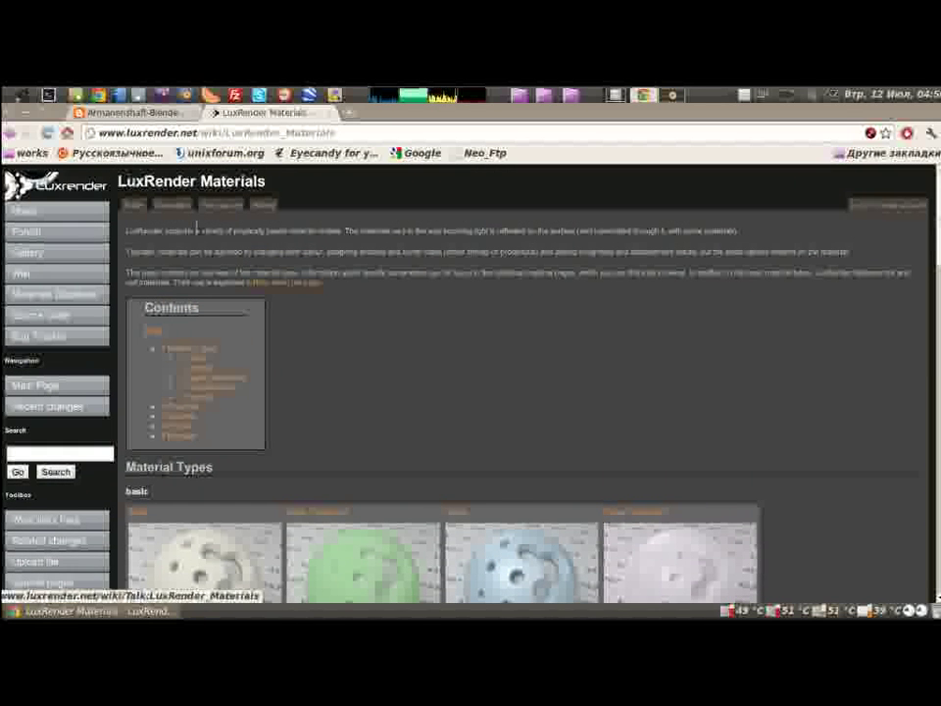
Step: Jump to the basic material types and Channels sections, then bring Blender back to the front
click(199, 367)
scroll(421, 434, up, 3)
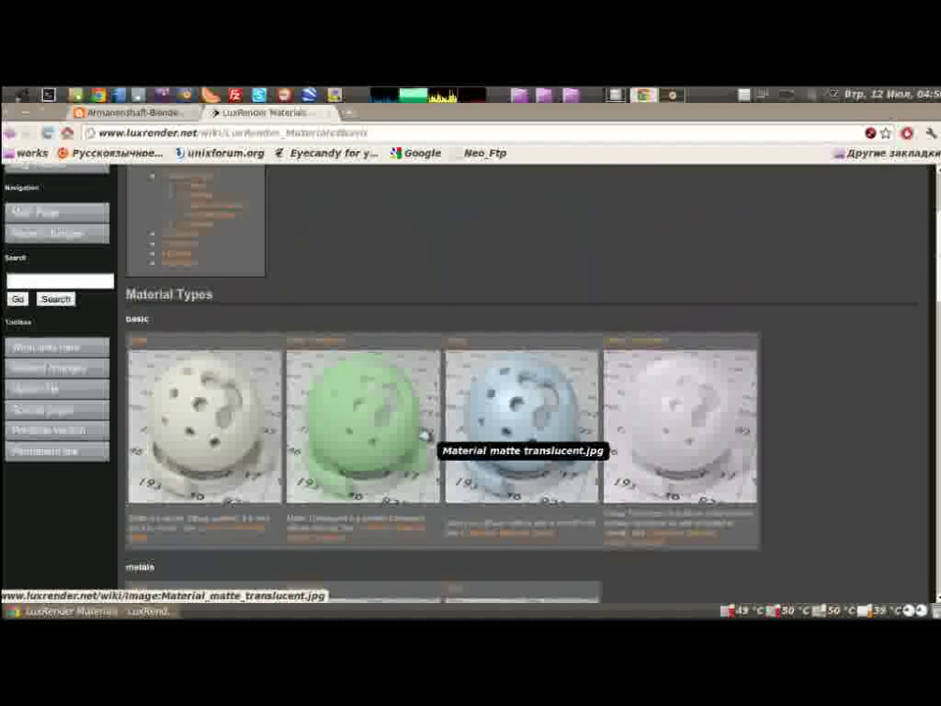
scroll(422, 433, up, 3)
click(201, 355)
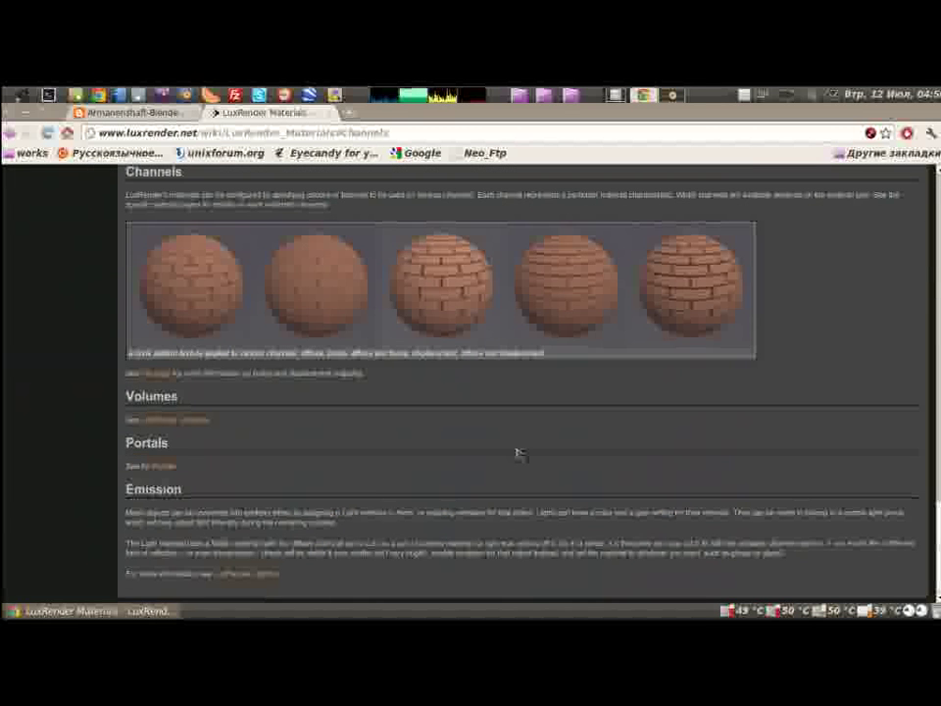
mouse_move(325, 321)
mouse_down()
mouse_move(682, 311)
mouse_move(702, 428)
mouse_up()
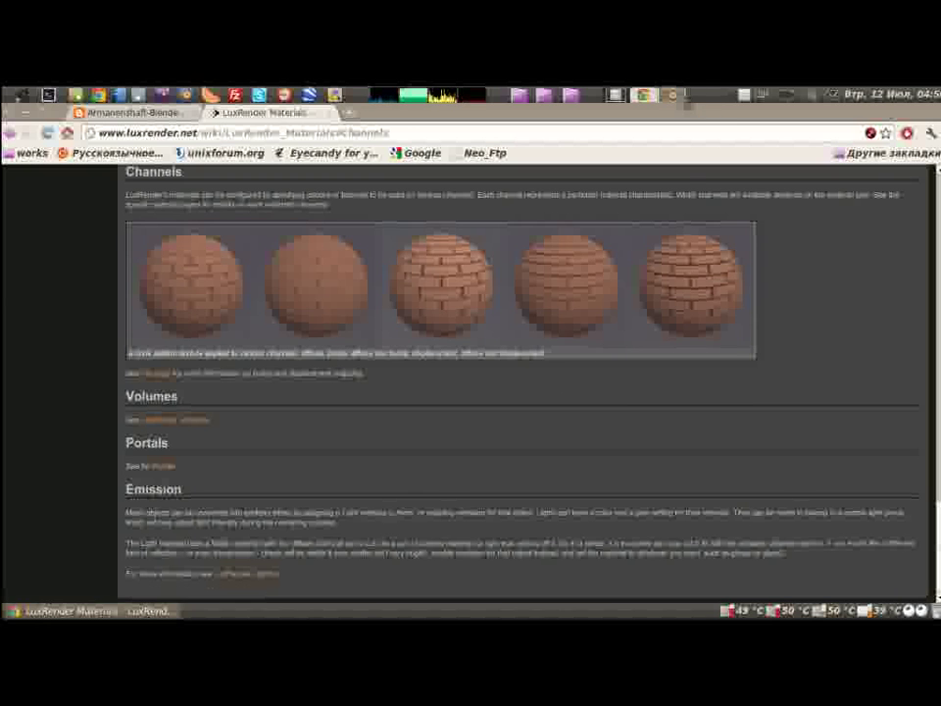
click(672, 95)
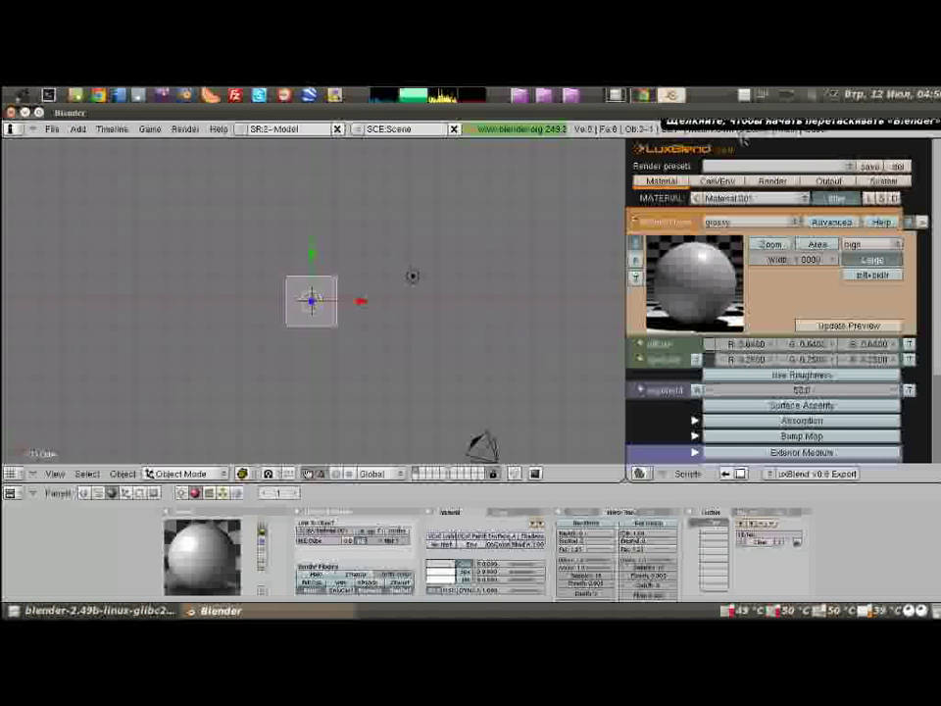
Step: Keep preview quality at high, set the diffuse colour to red (R 0.8454), and refresh the preview
click(871, 244)
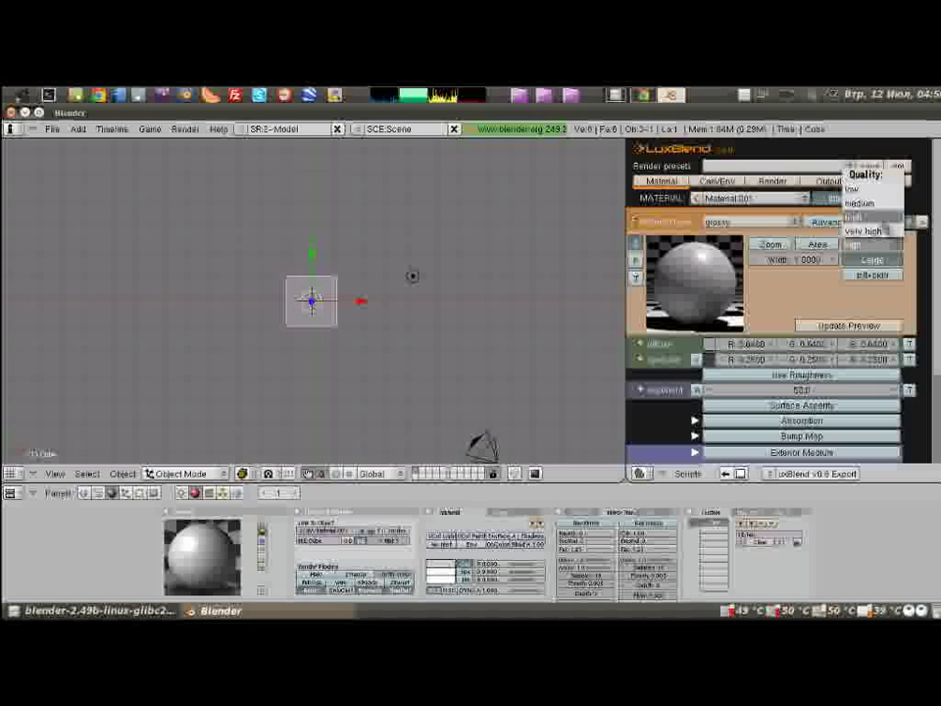
click(858, 217)
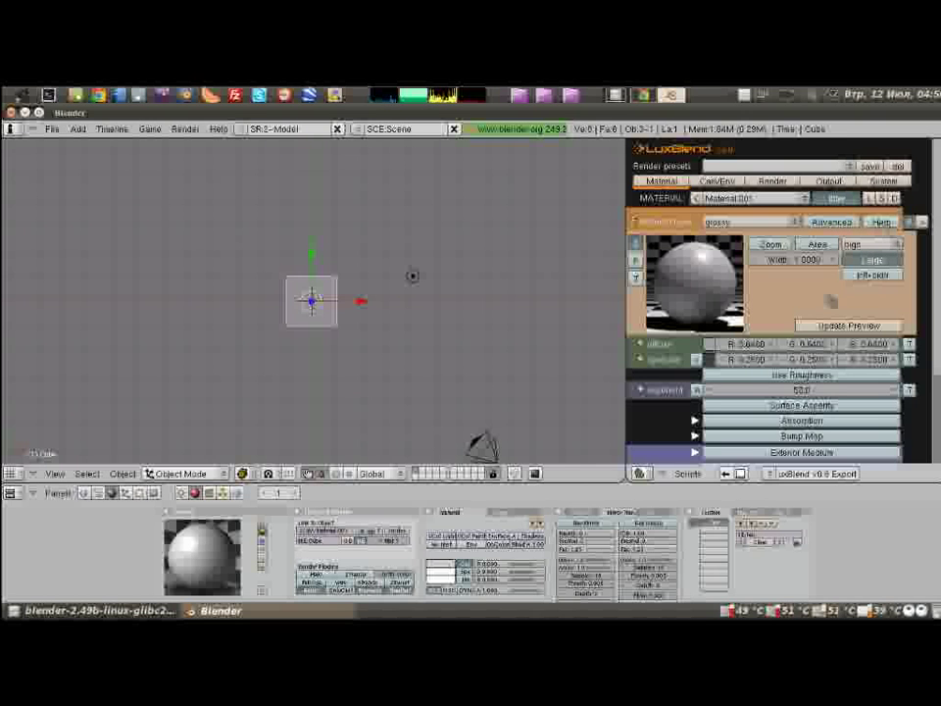
scroll(824, 328, down, 1)
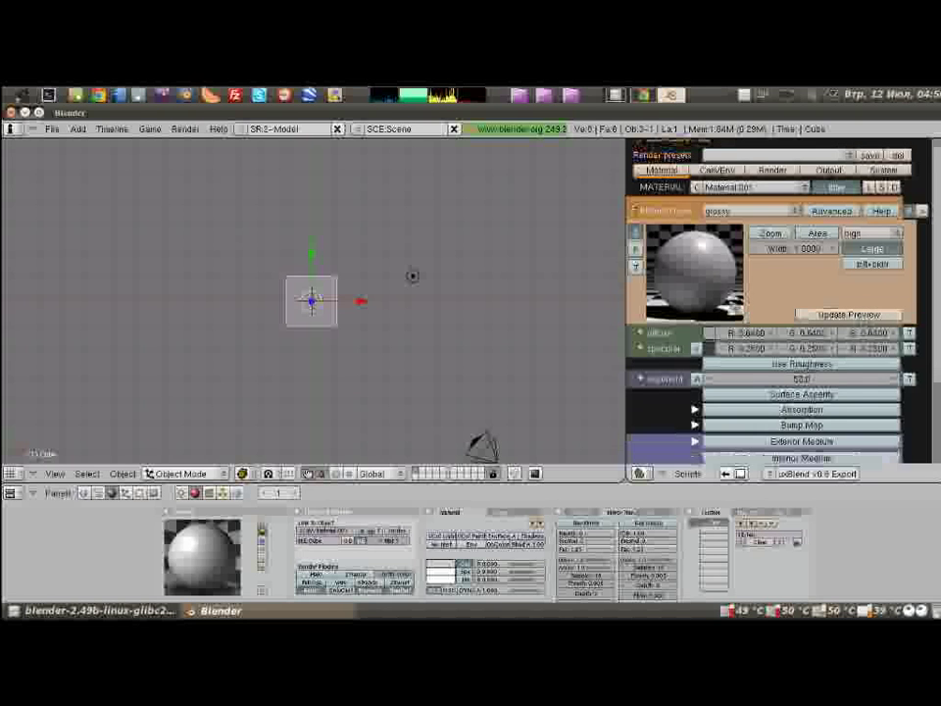
click(709, 333)
click(585, 236)
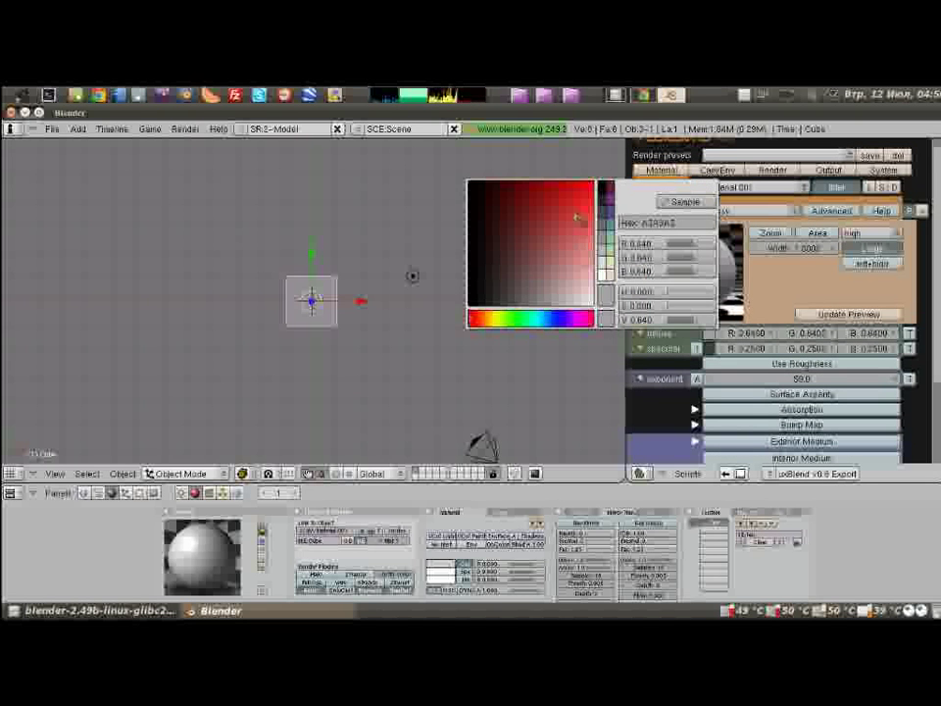
click(869, 308)
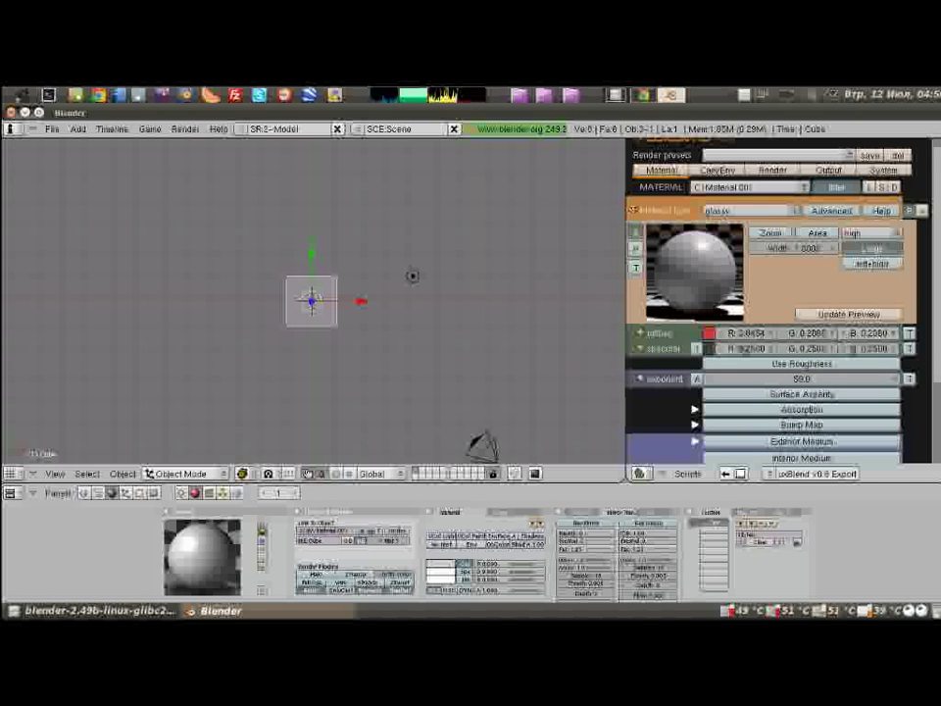
Step: Expand the diffuse texture settings, then collapse them again
click(910, 334)
scroll(916, 353, down, 2)
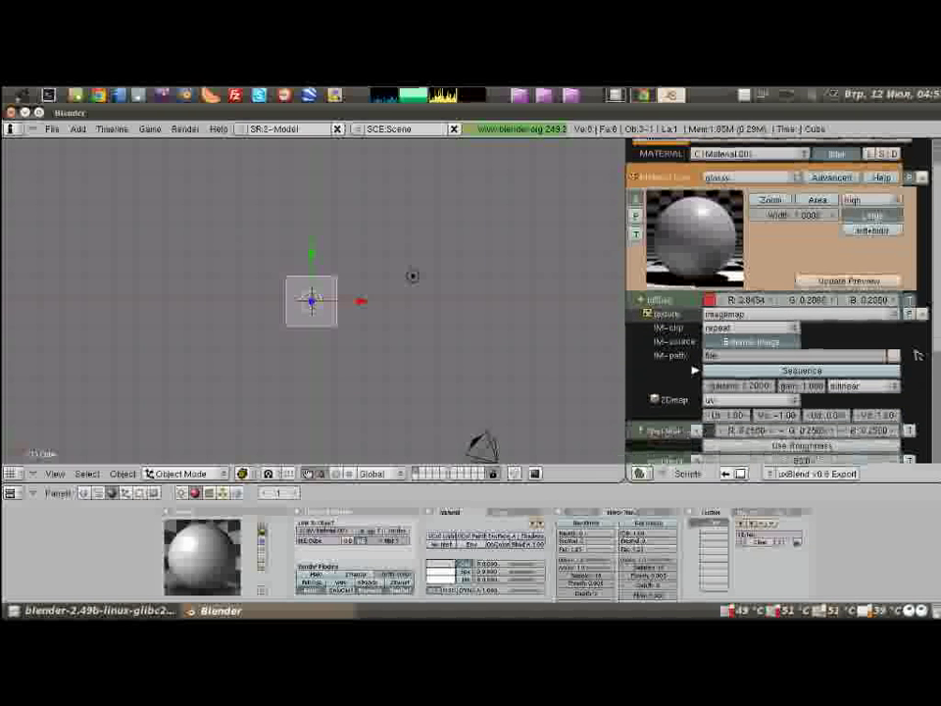
click(910, 301)
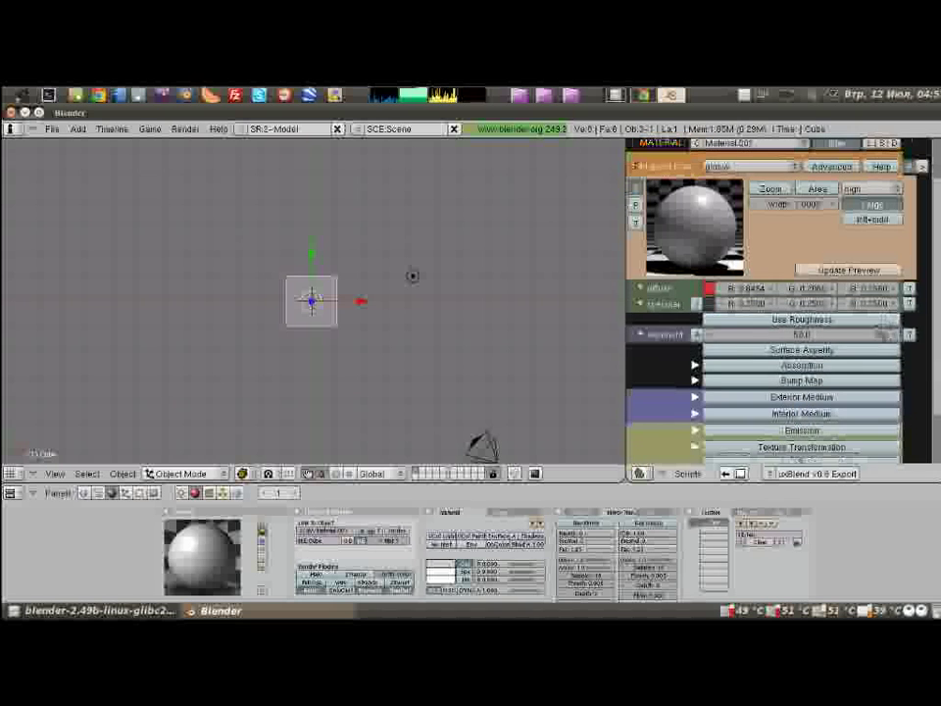
Step: Switch specular to IOR with the Glass, Fused Silica preset and enable Use Roughness (0.1381)
click(709, 303)
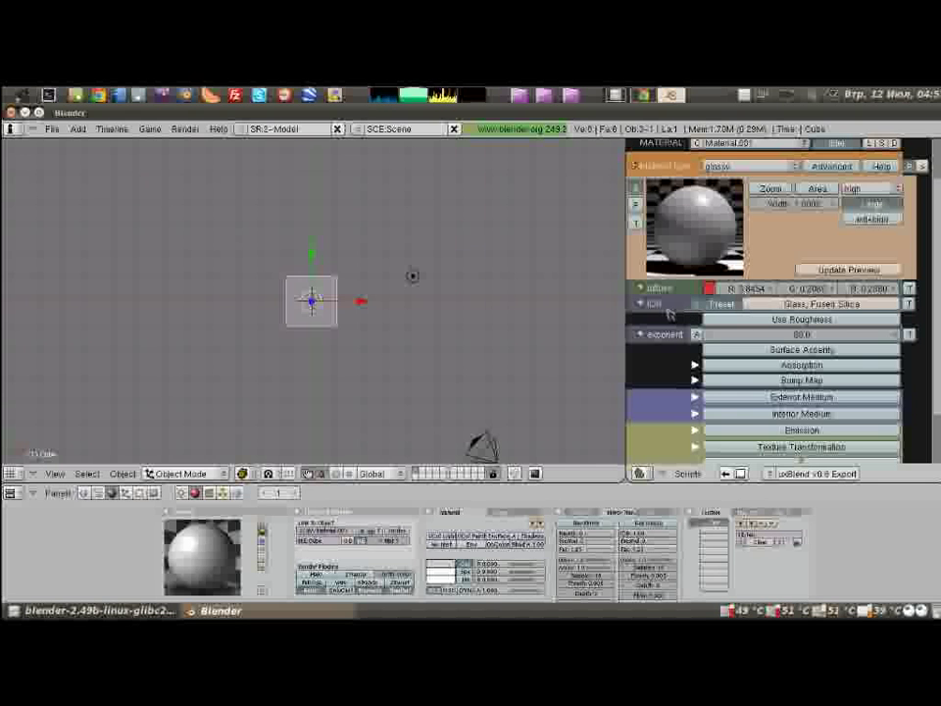
click(819, 305)
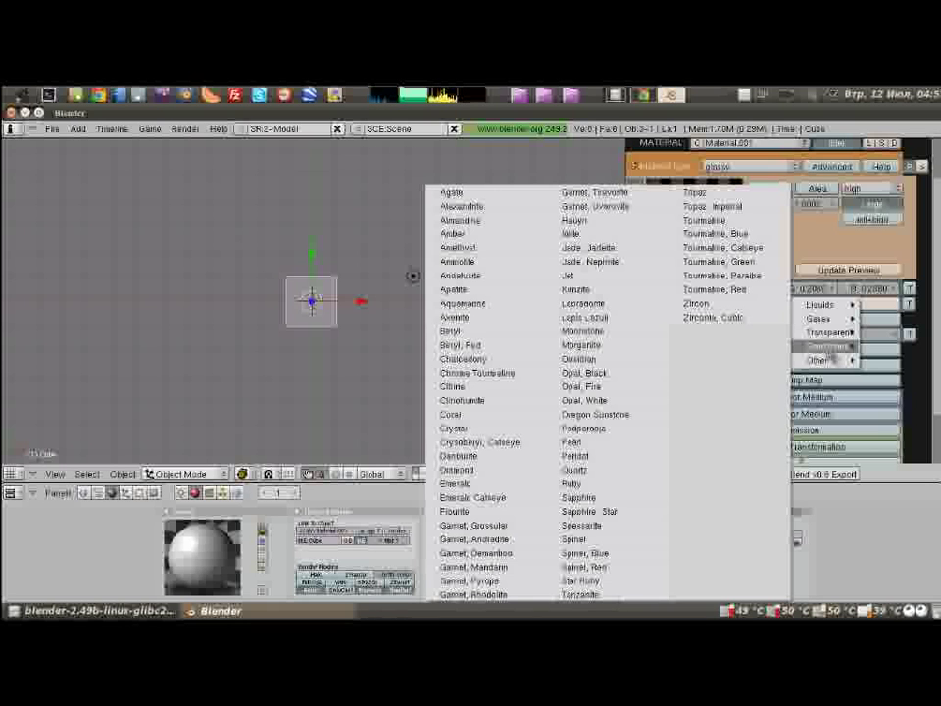
mouse_move(817, 359)
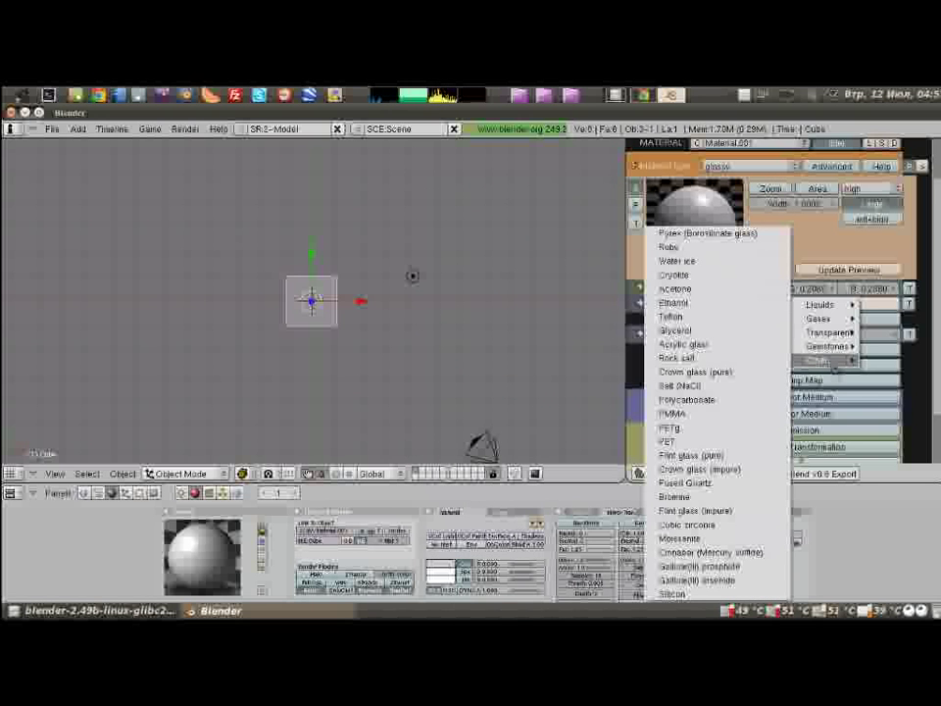
mouse_move(817, 305)
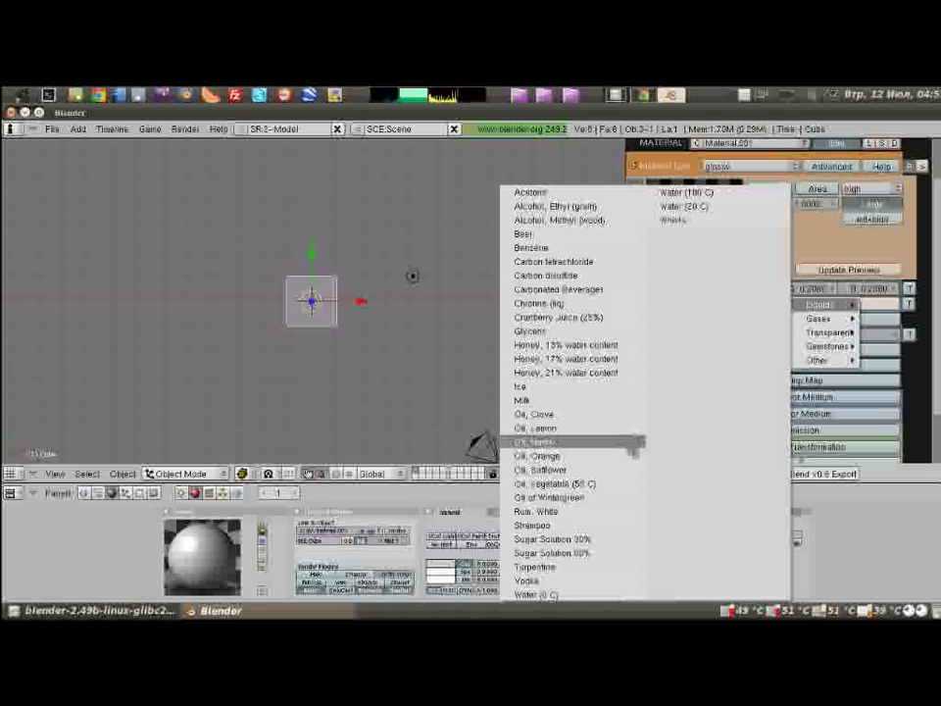
click(573, 594)
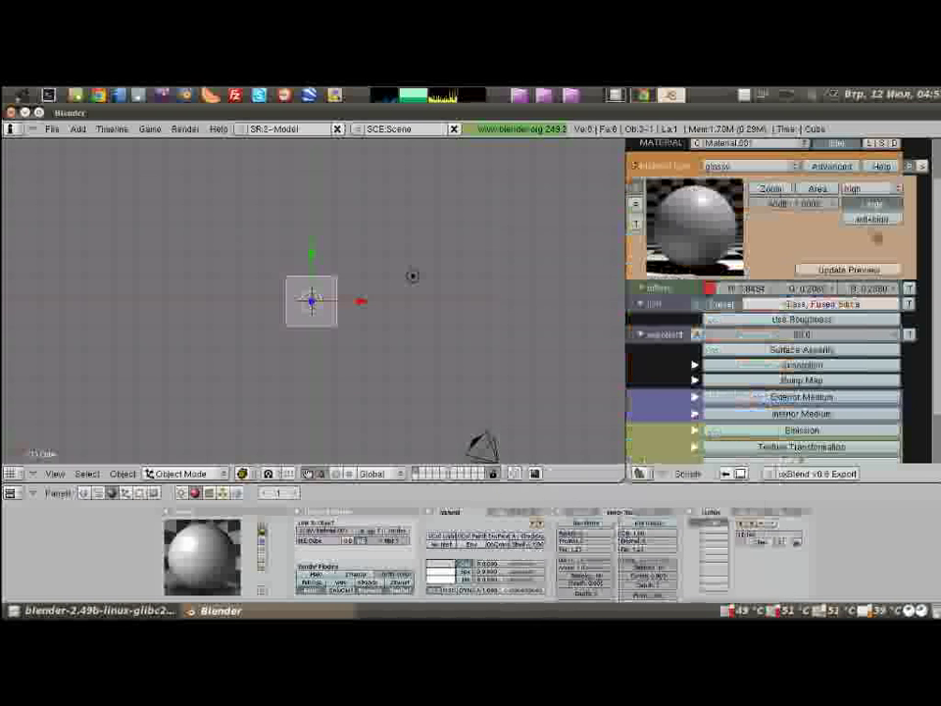
click(827, 321)
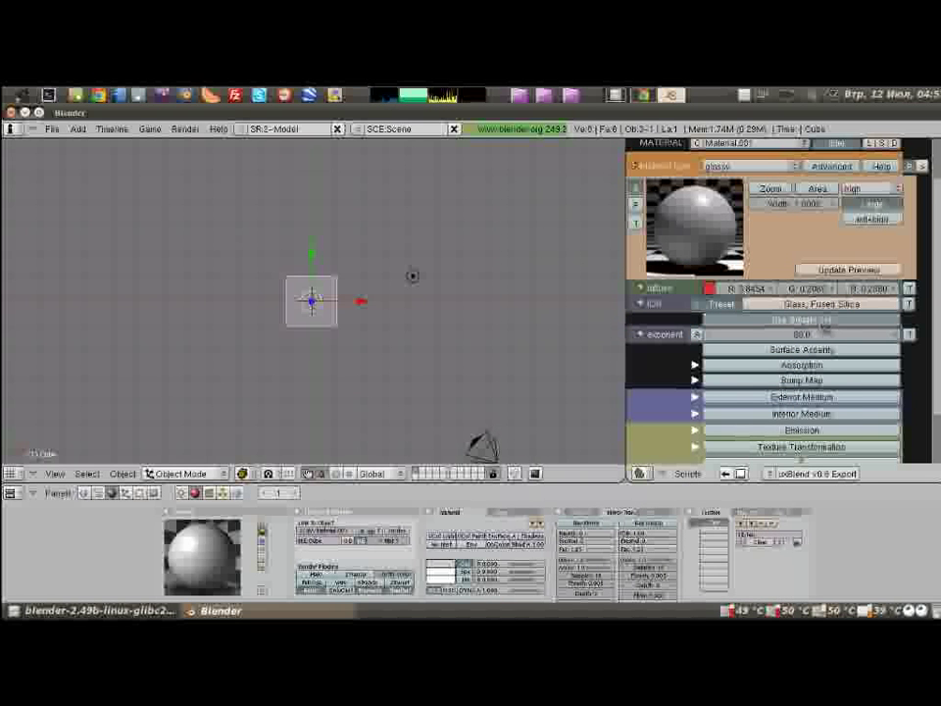
scroll(745, 333, down, 2)
scroll(735, 335, down, 1)
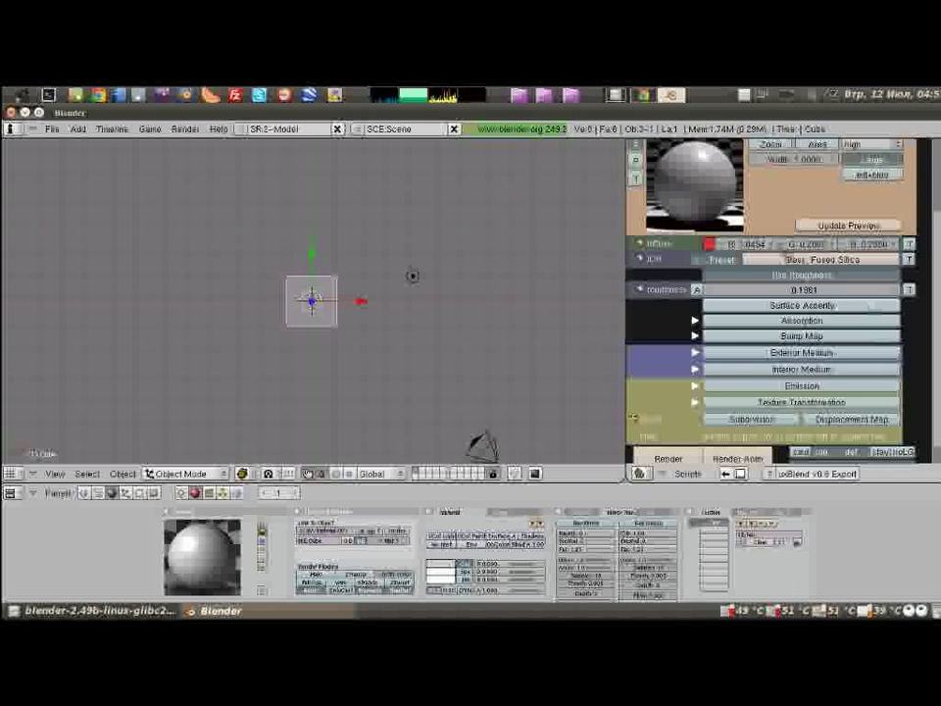
Step: Browse the Absorption and Texture Transformation options, then bring up the Editing buttons with F9
click(773, 320)
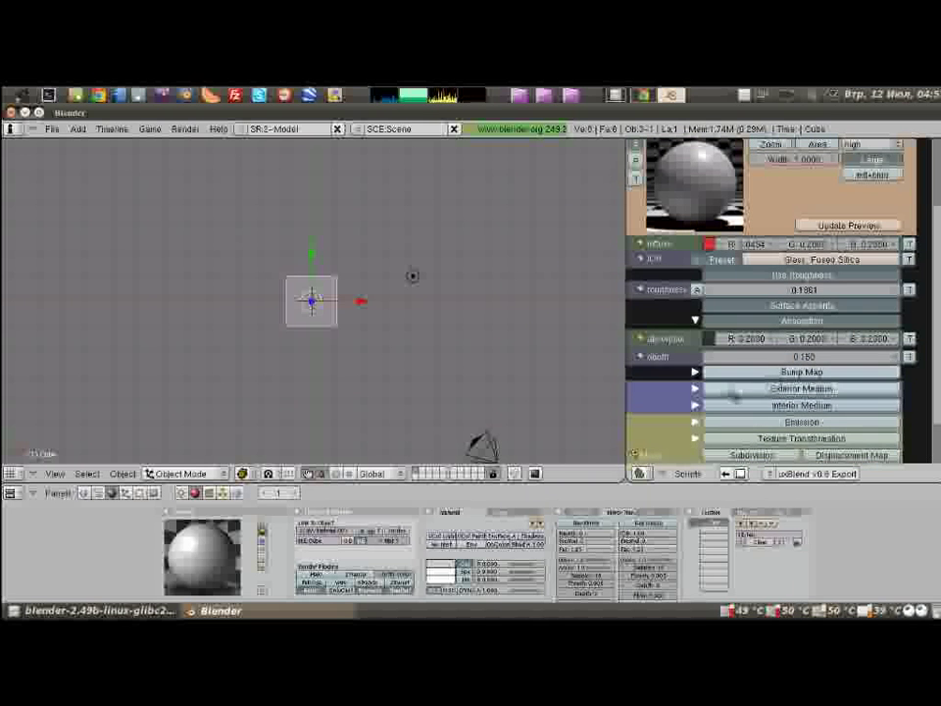
scroll(755, 372, down, 2)
scroll(781, 402, down, 1)
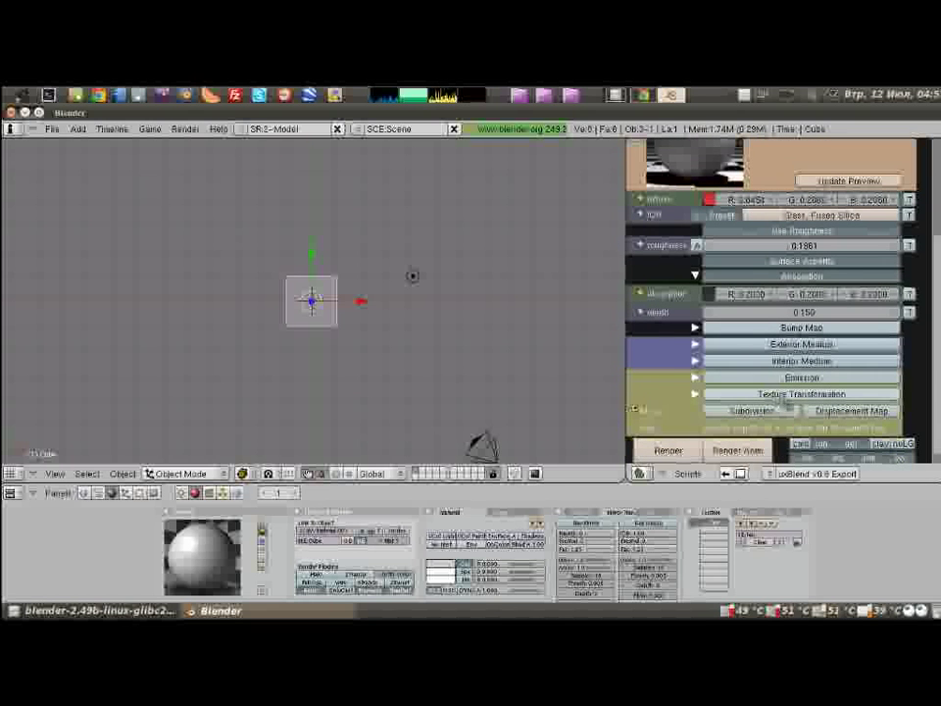
click(868, 393)
scroll(843, 372, down, 3)
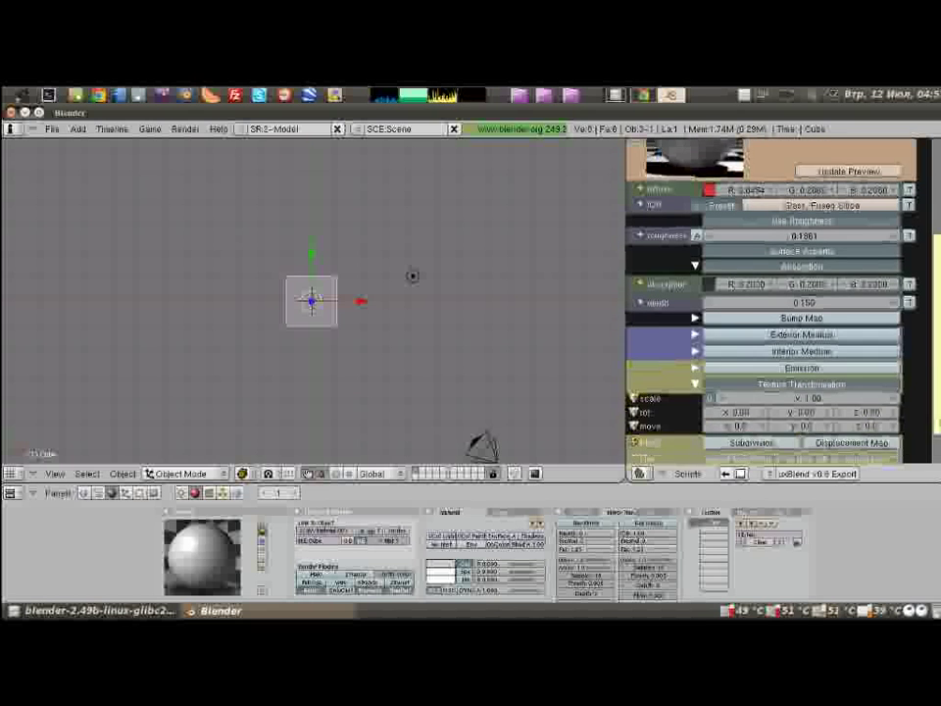
click(830, 339)
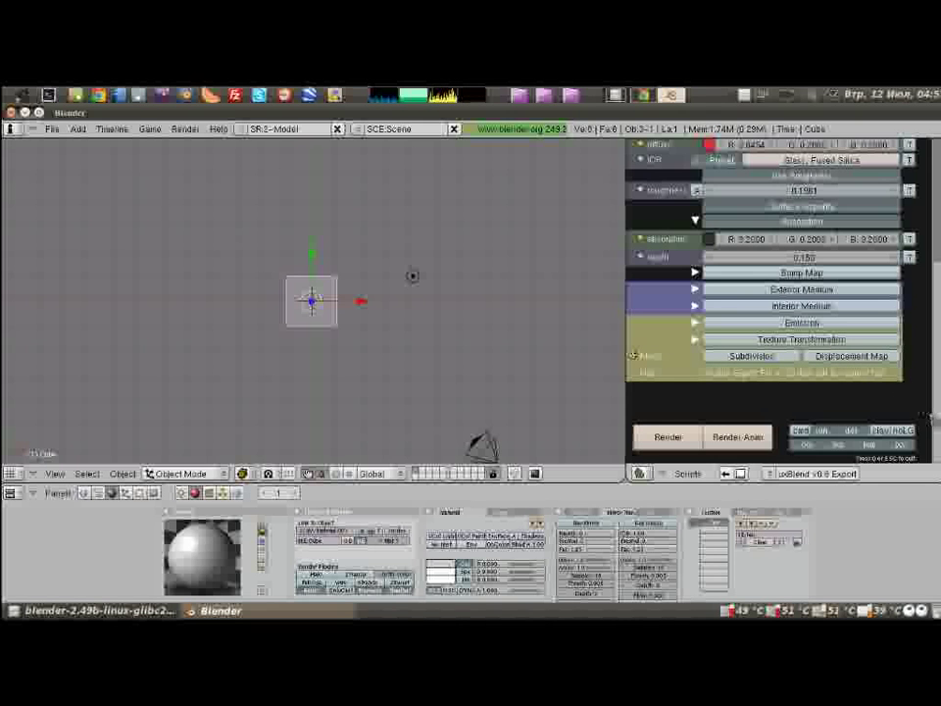
scroll(863, 343, up, 5)
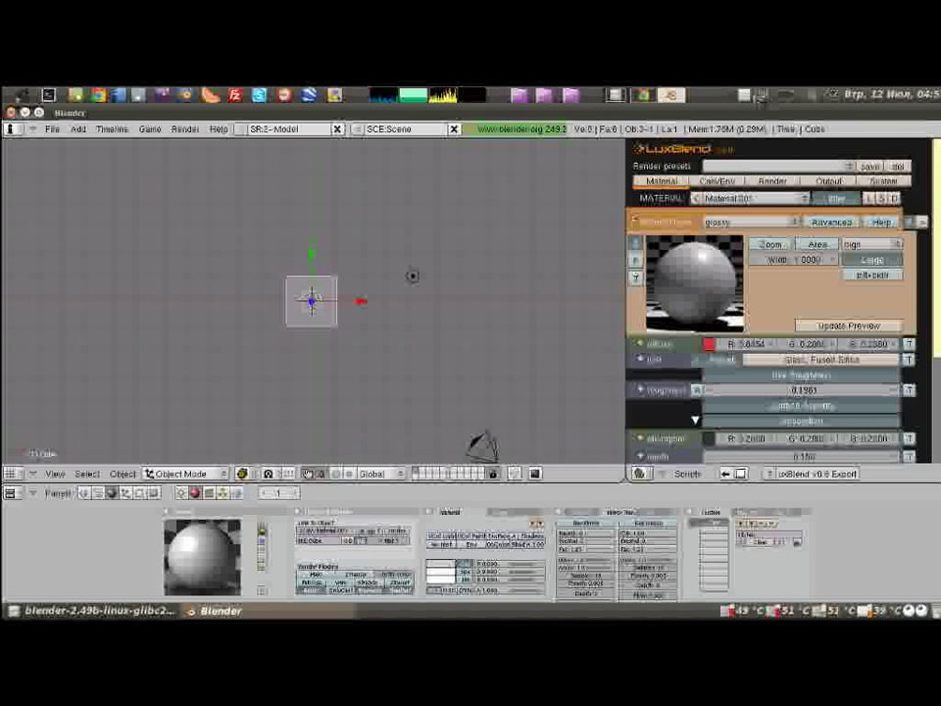
key(F9)
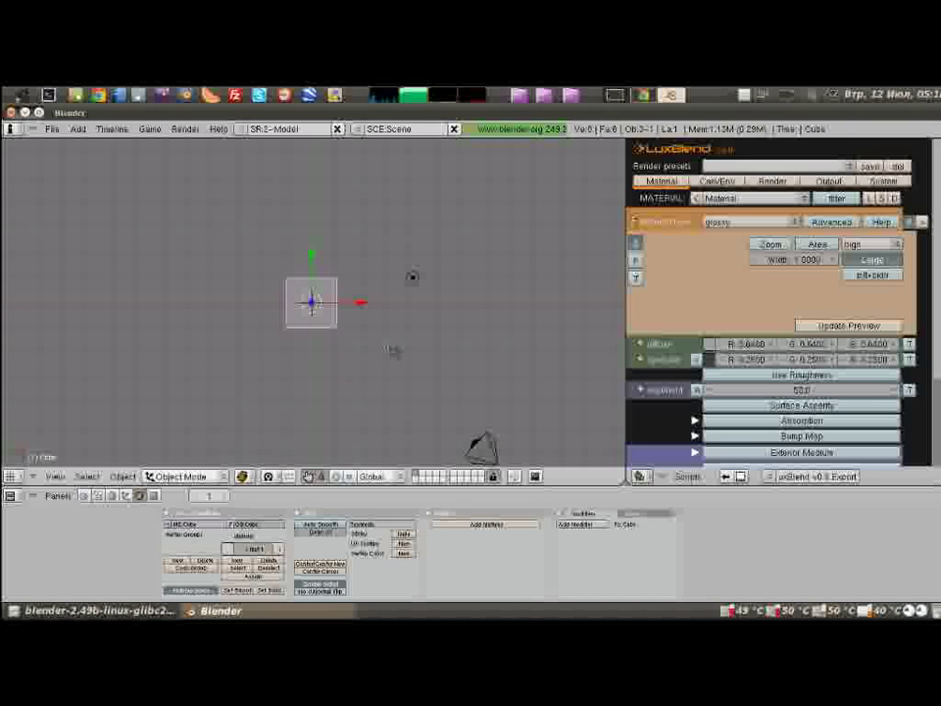
Step: In GIMP, scale rusted_texture_4.jpg to 512 pixels wide (512×384) and view it at 100%
click(615, 94)
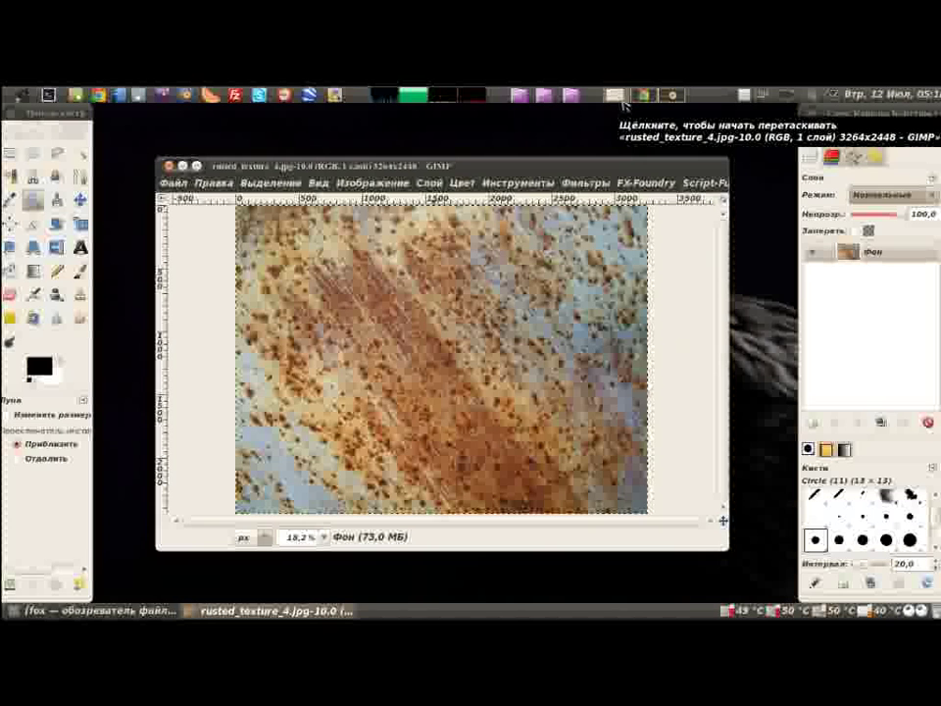
click(372, 184)
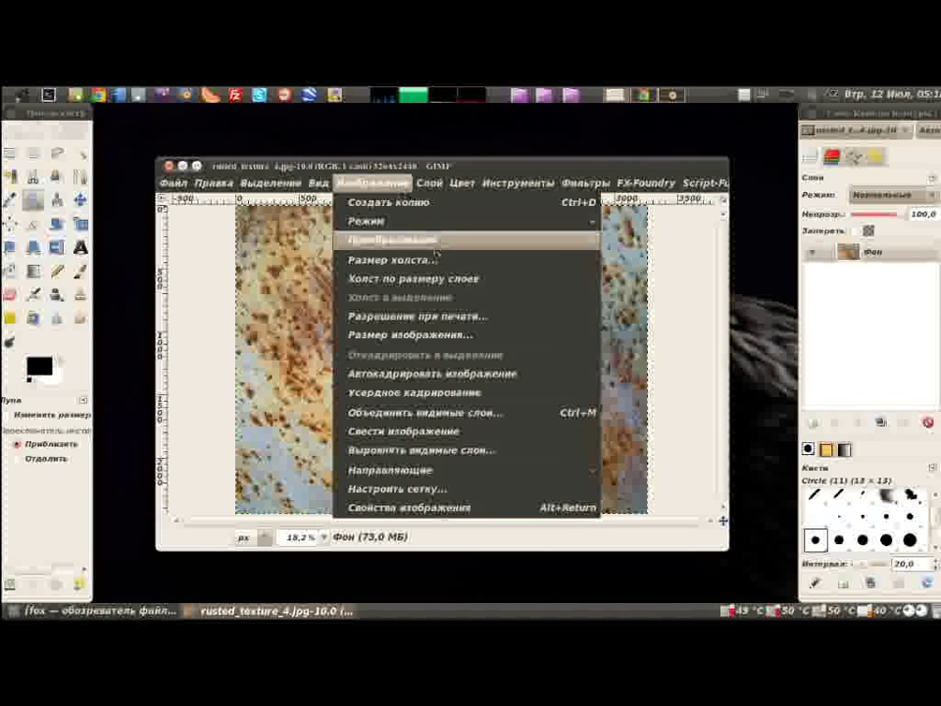
click(446, 335)
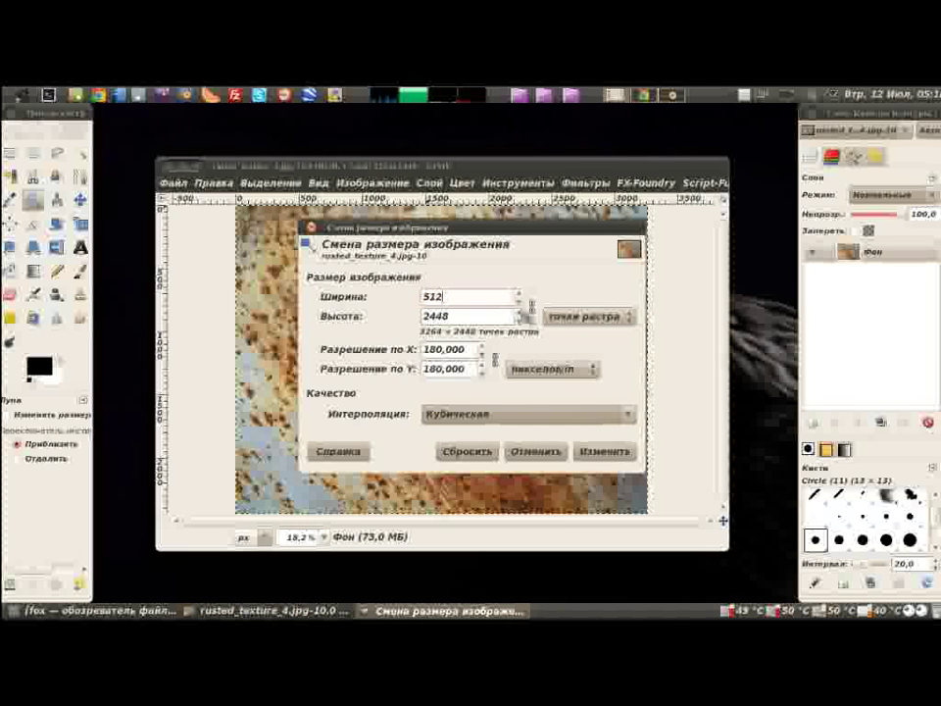
key(Tab)
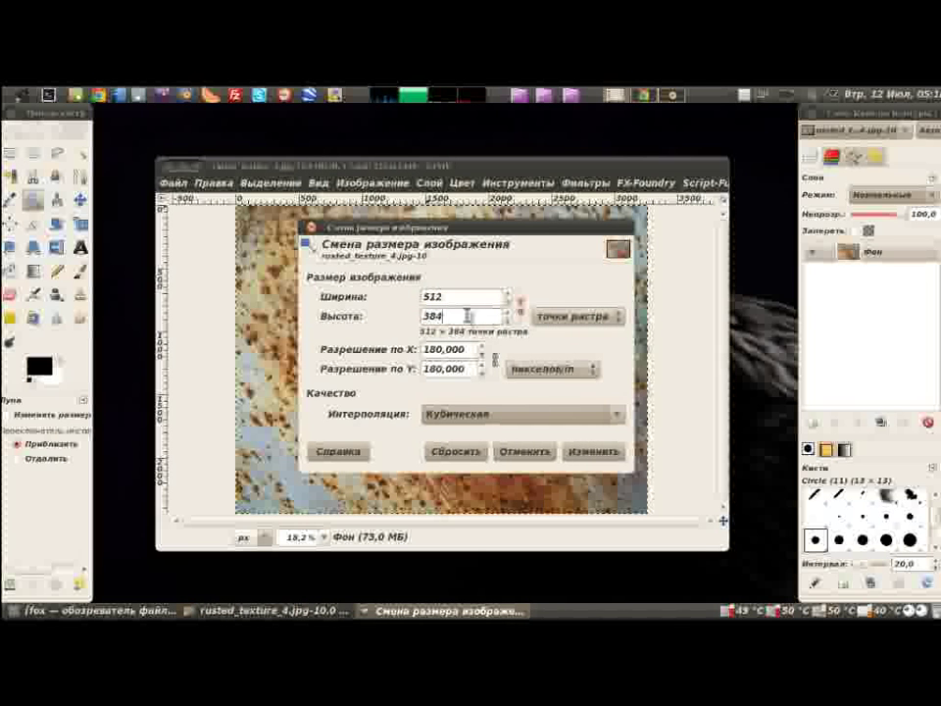
text(512)
click(624, 452)
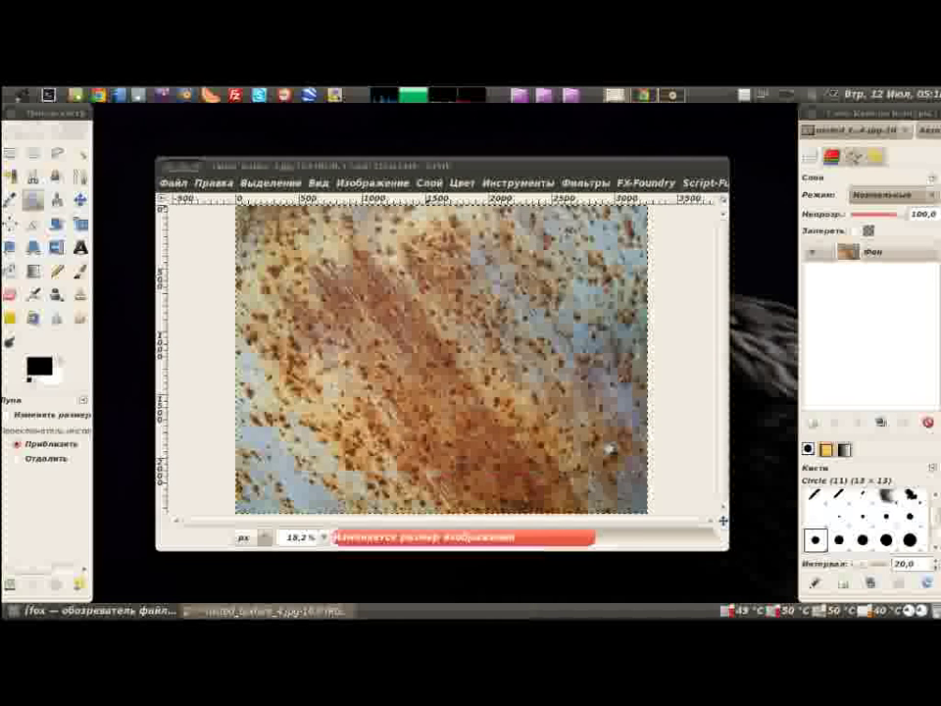
click(457, 370)
click(457, 370)
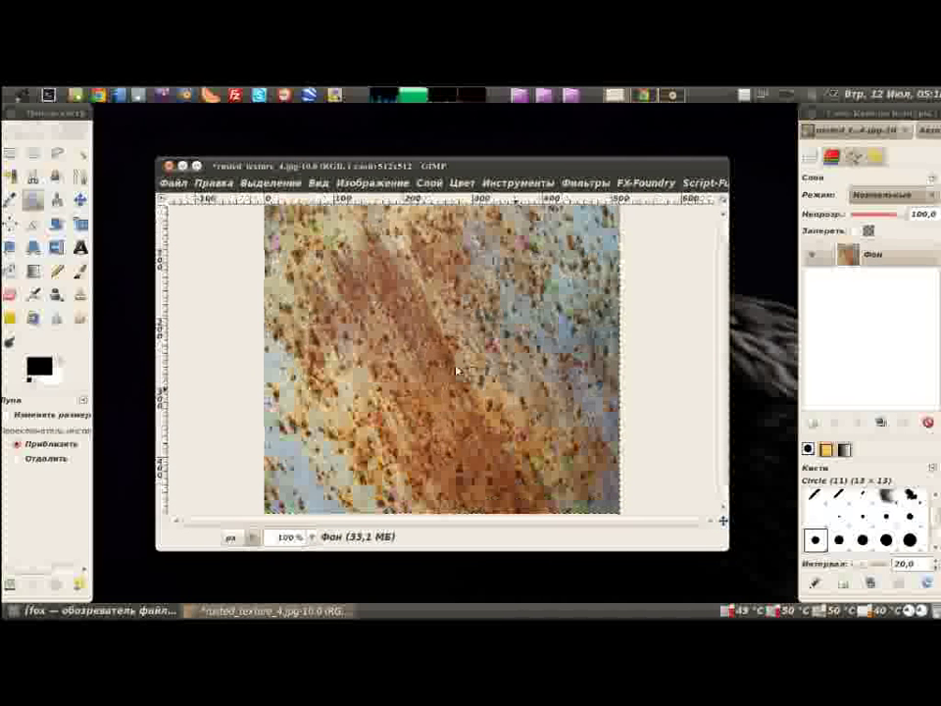
Step: Sharpen the texture with Unsharp Mask, then make it tile with Map > Make Seamless
click(503, 184)
mouse_move(627, 308)
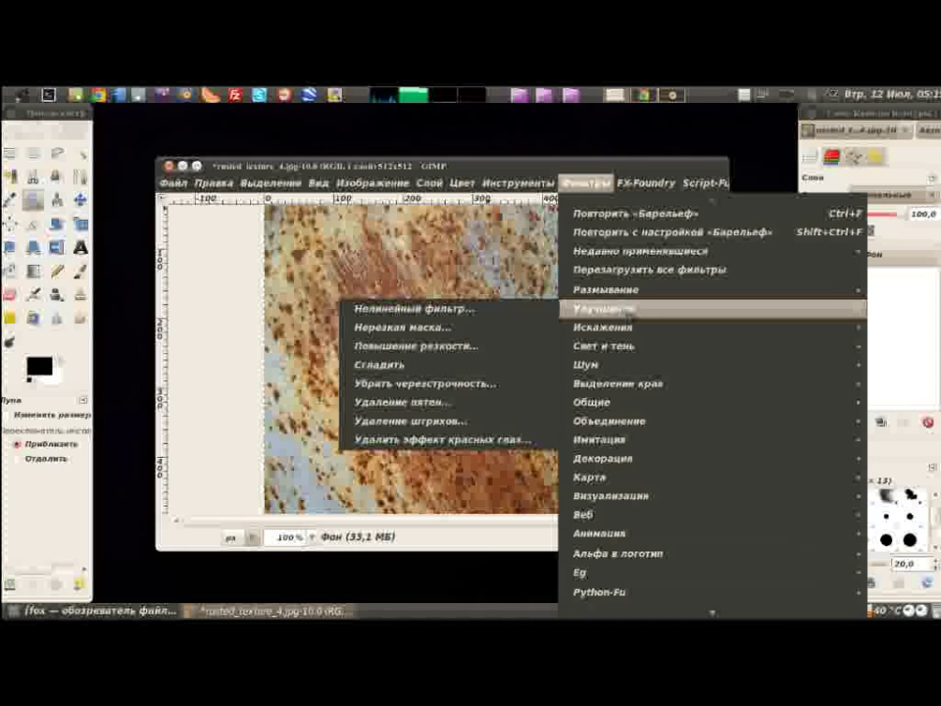
click(402, 326)
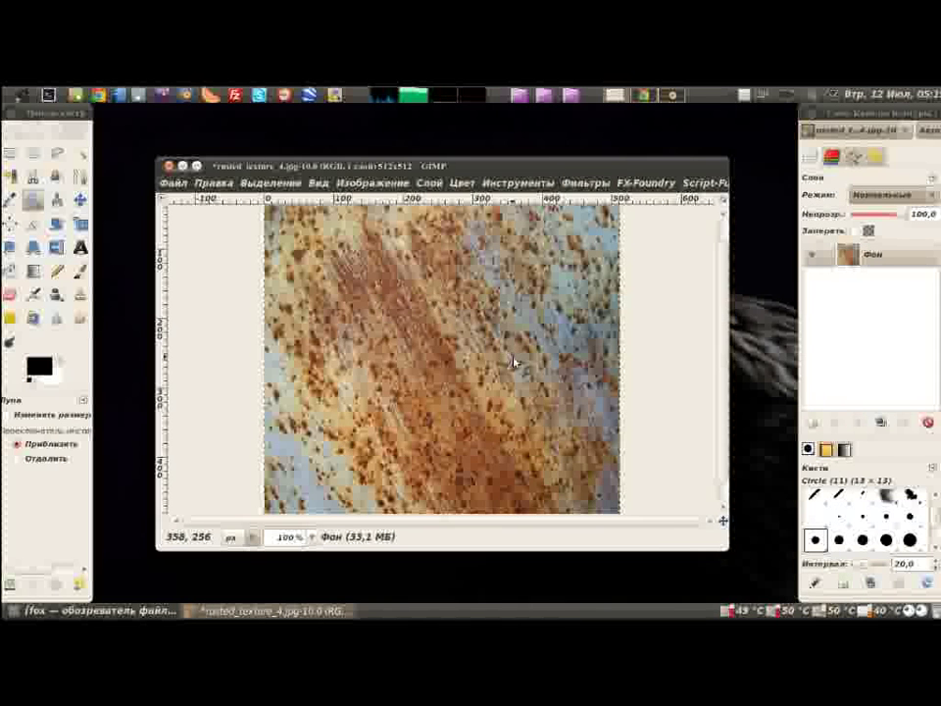
click(511, 495)
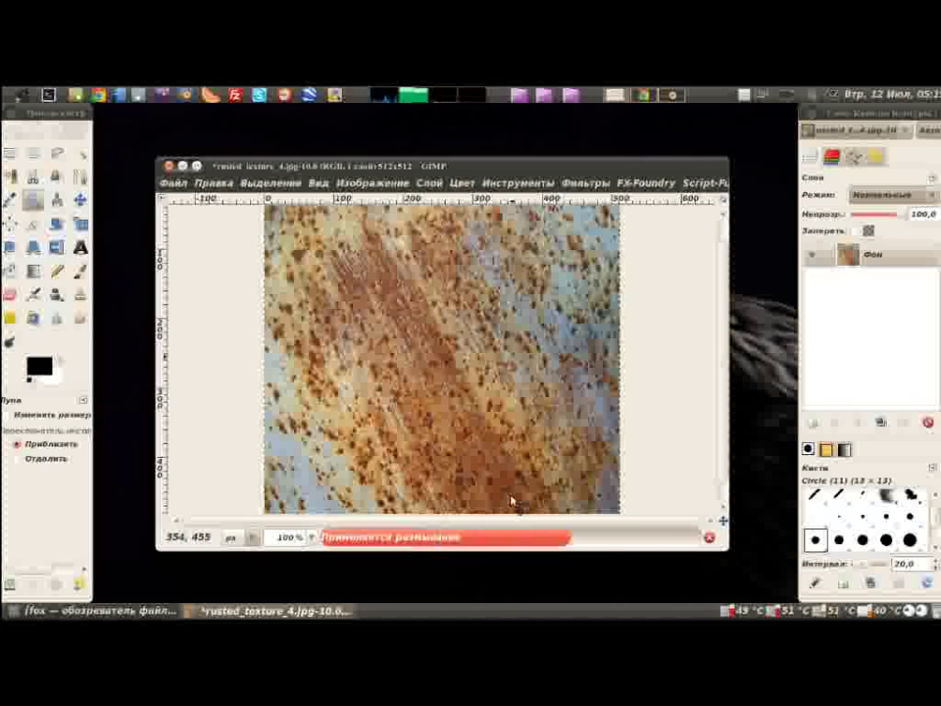
click(514, 182)
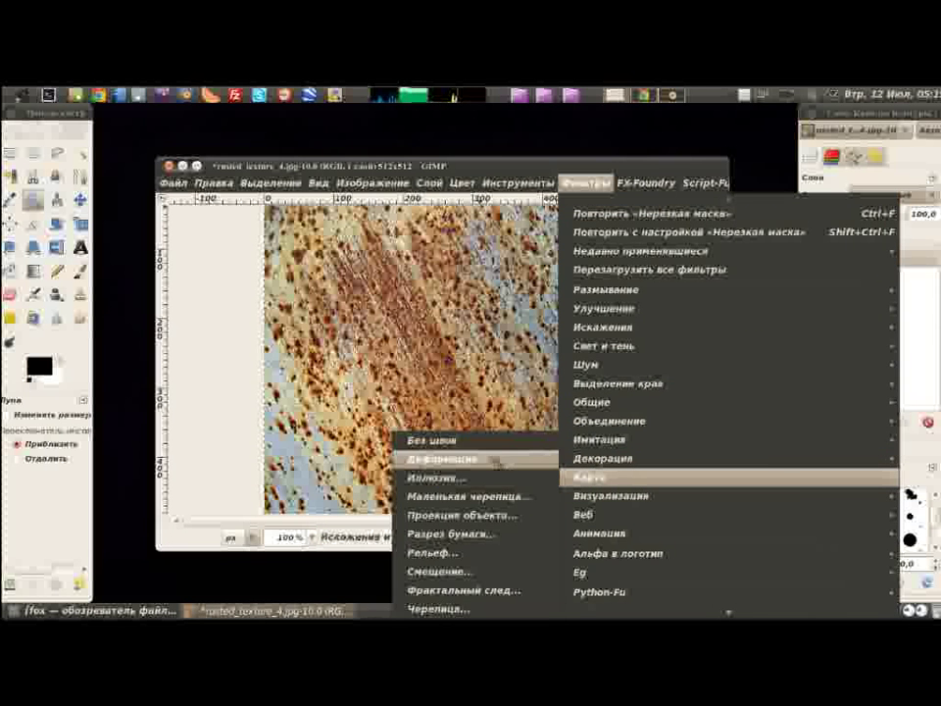
click(441, 457)
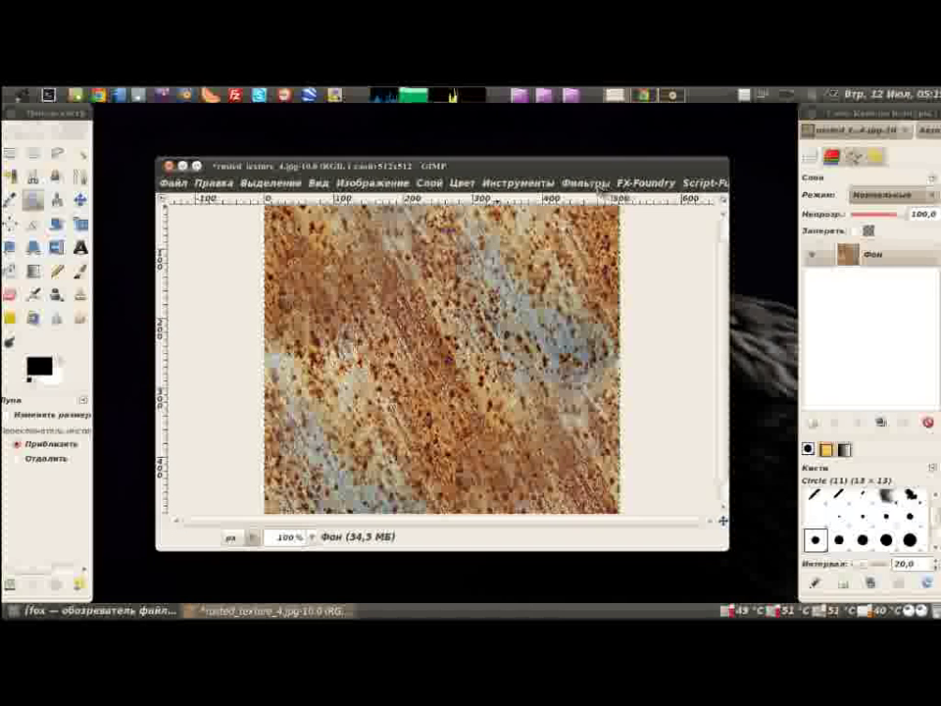
click(585, 182)
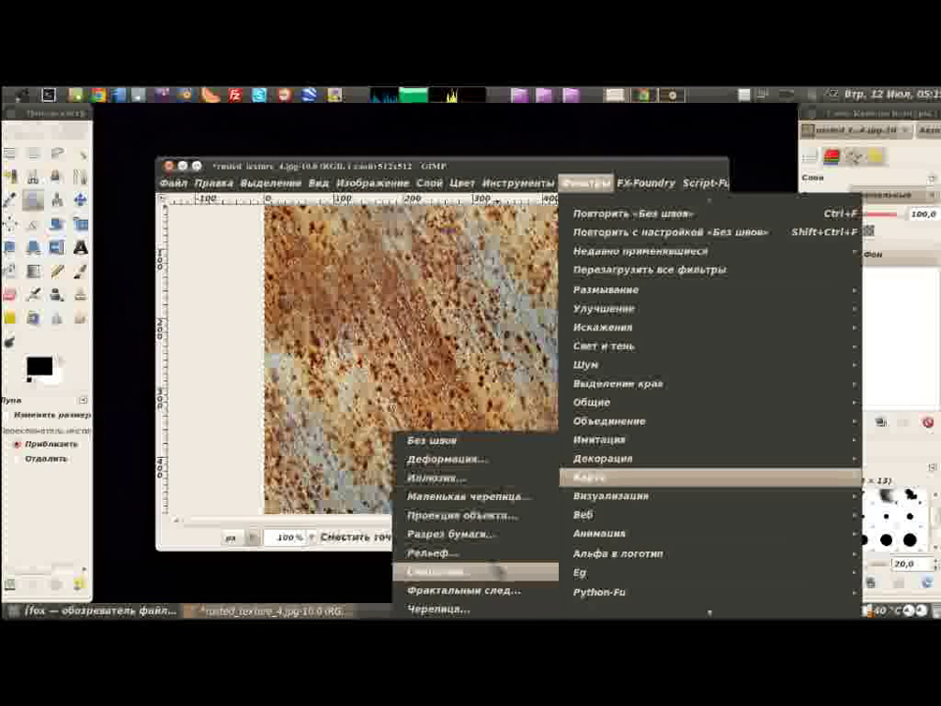
Step: Apply a spherical Bump Map with depth 3 (azimuth 135, elevation 45) to the texture
click(433, 552)
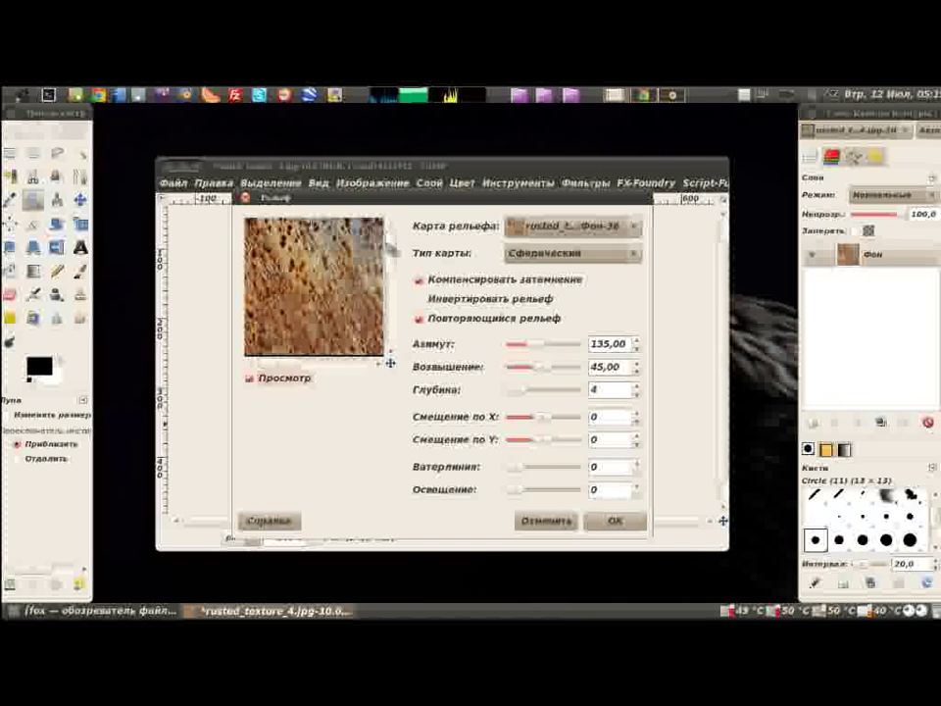
mouse_move(393, 224)
mouse_down()
mouse_move(397, 264)
mouse_move(398, 243)
mouse_up()
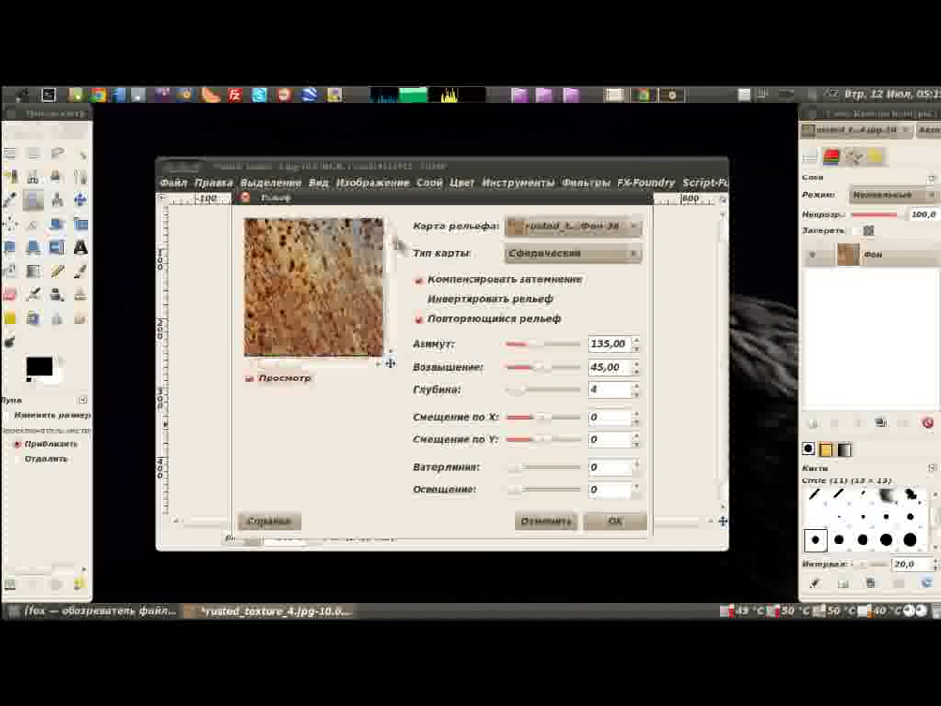
click(636, 394)
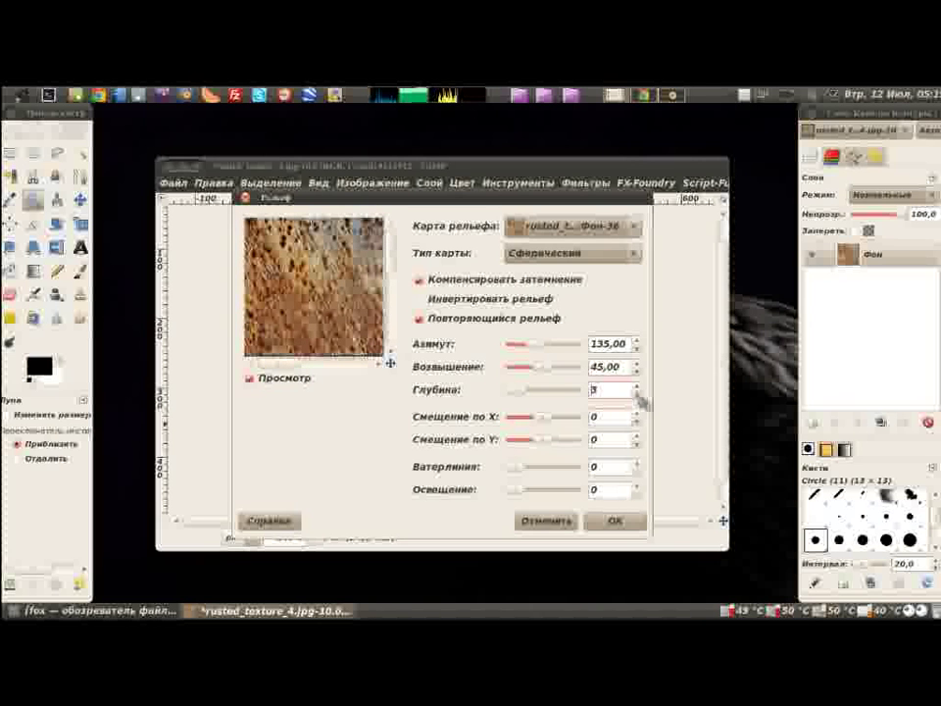
click(615, 520)
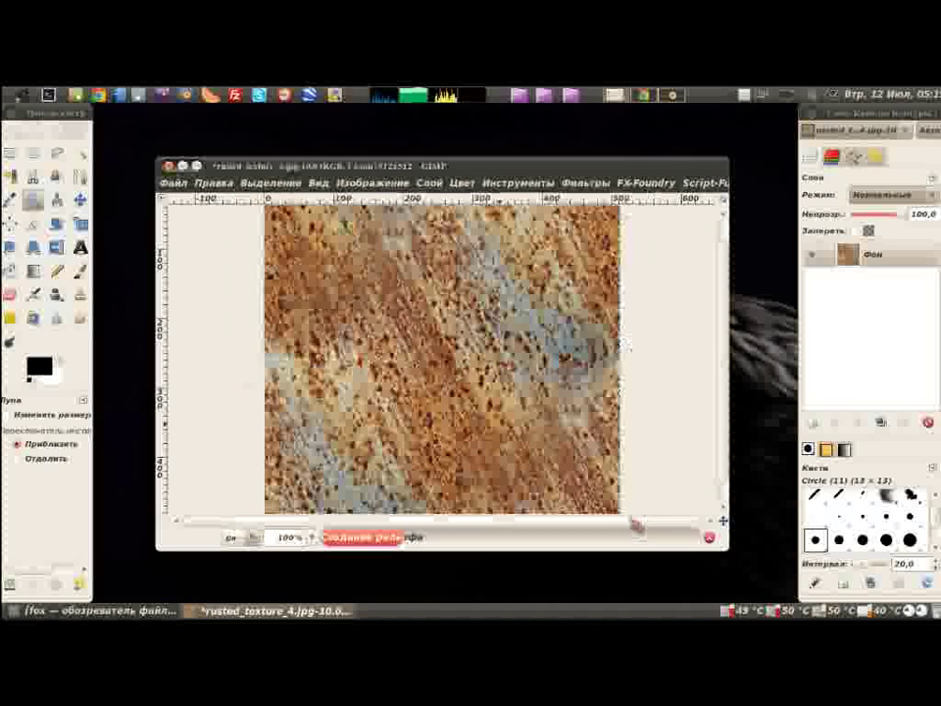
click(586, 182)
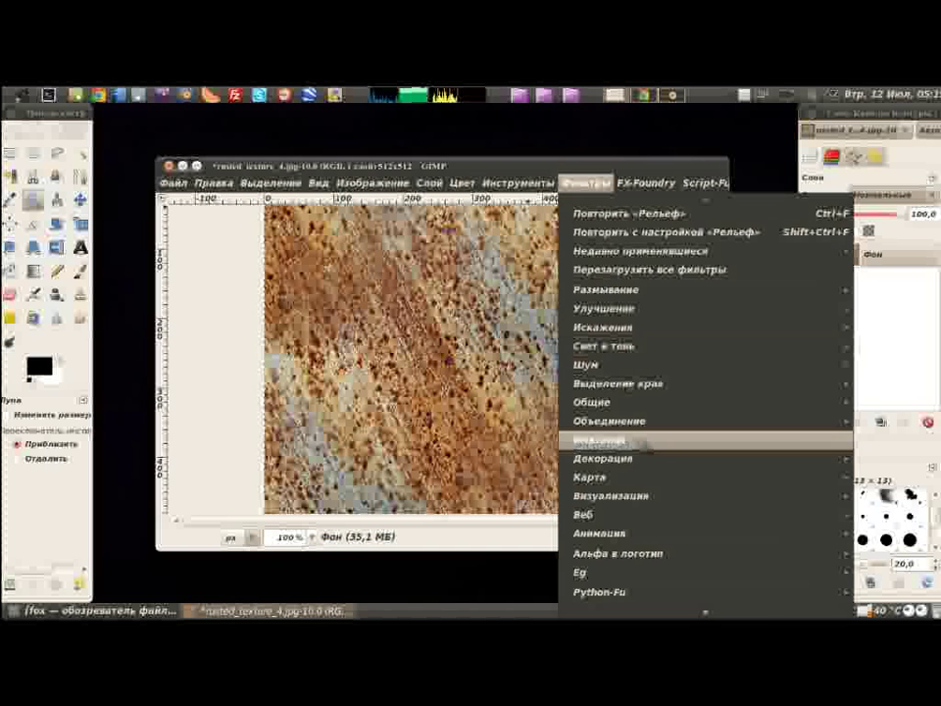
Step: Apply G'MIC's Relief light effect to the rust texture
click(645, 600)
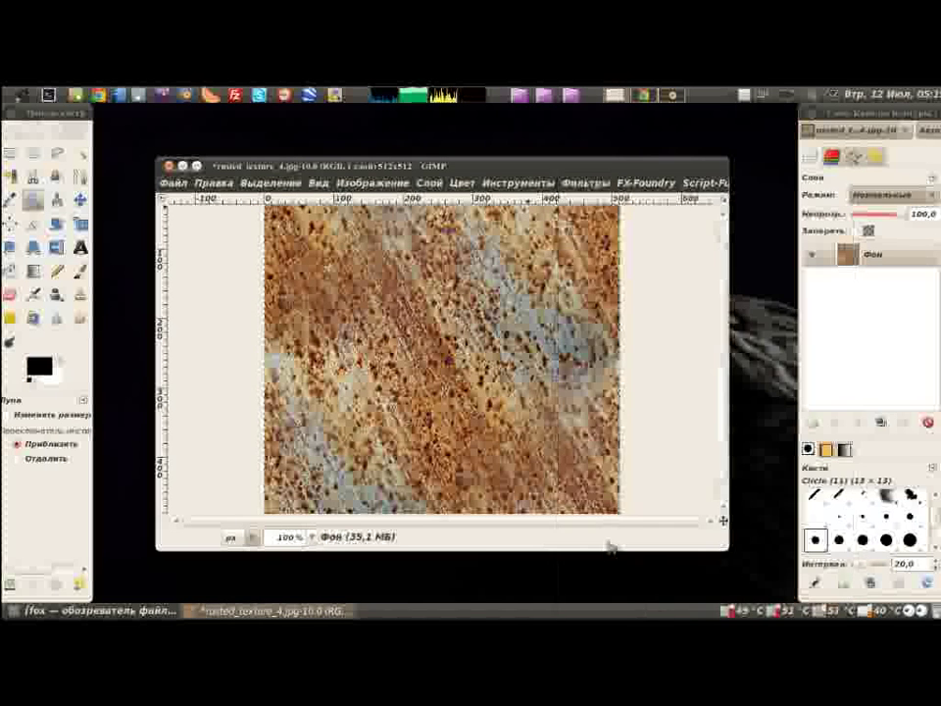
click(437, 444)
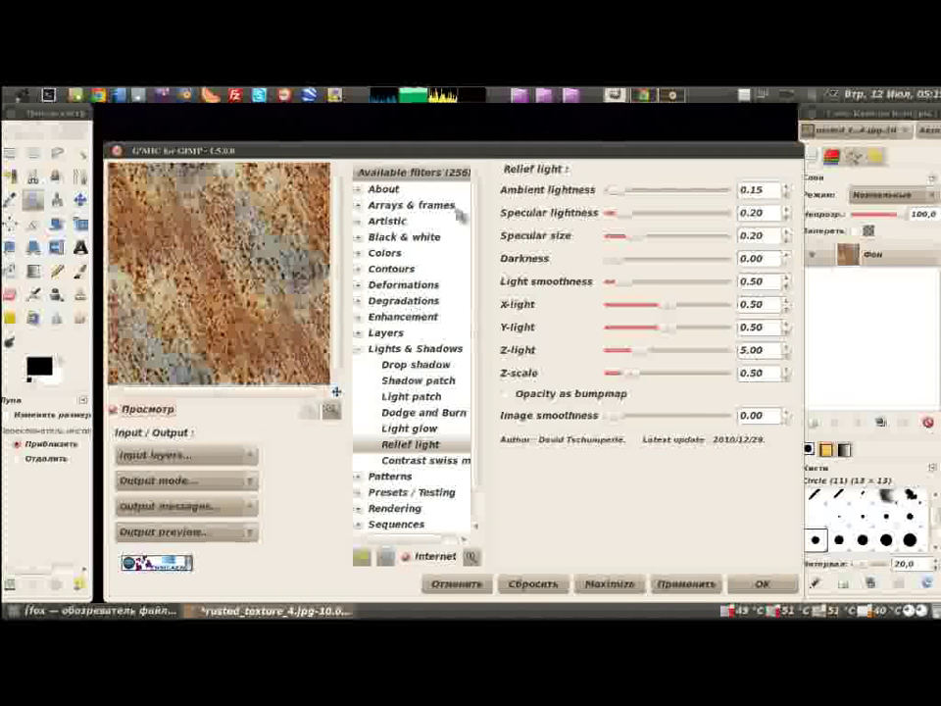
drag(483, 152, 482, 137)
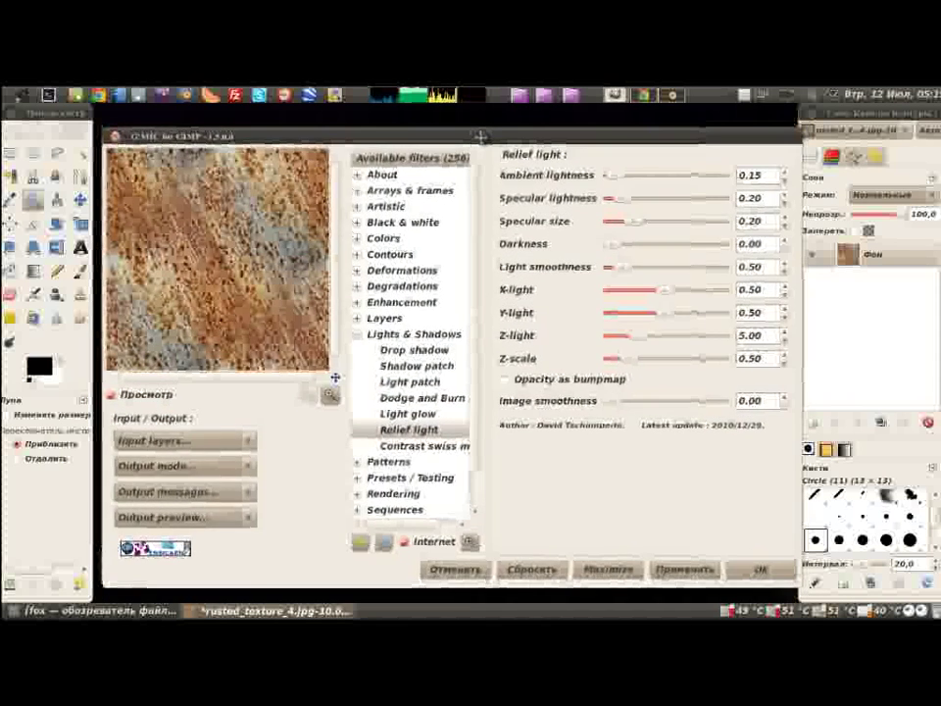
click(759, 568)
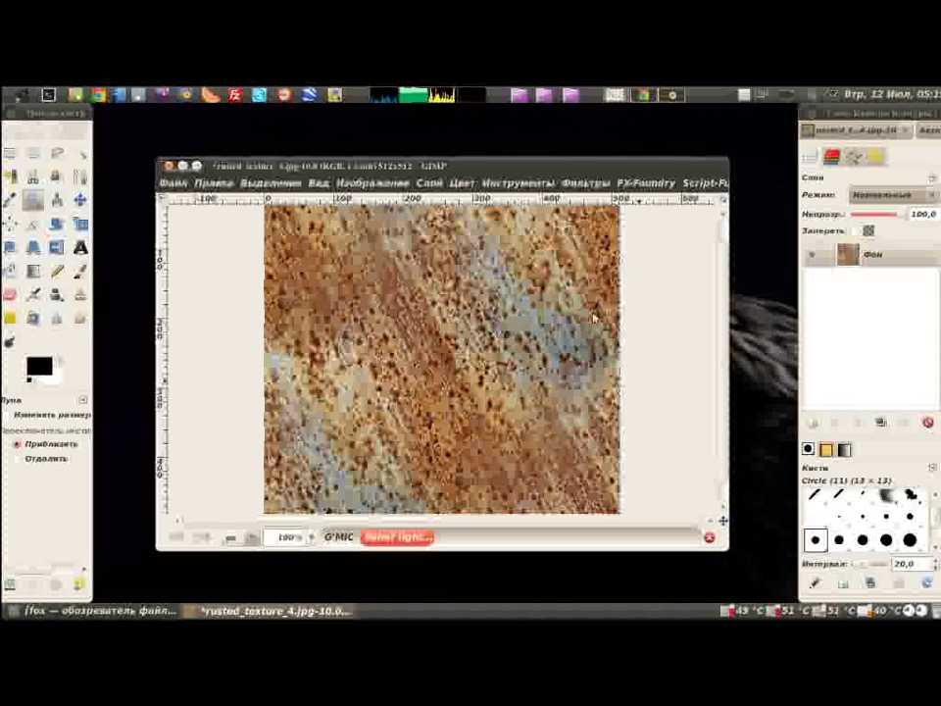
Step: Add G'MIC's Dodge and Burn shading to the texture
click(585, 183)
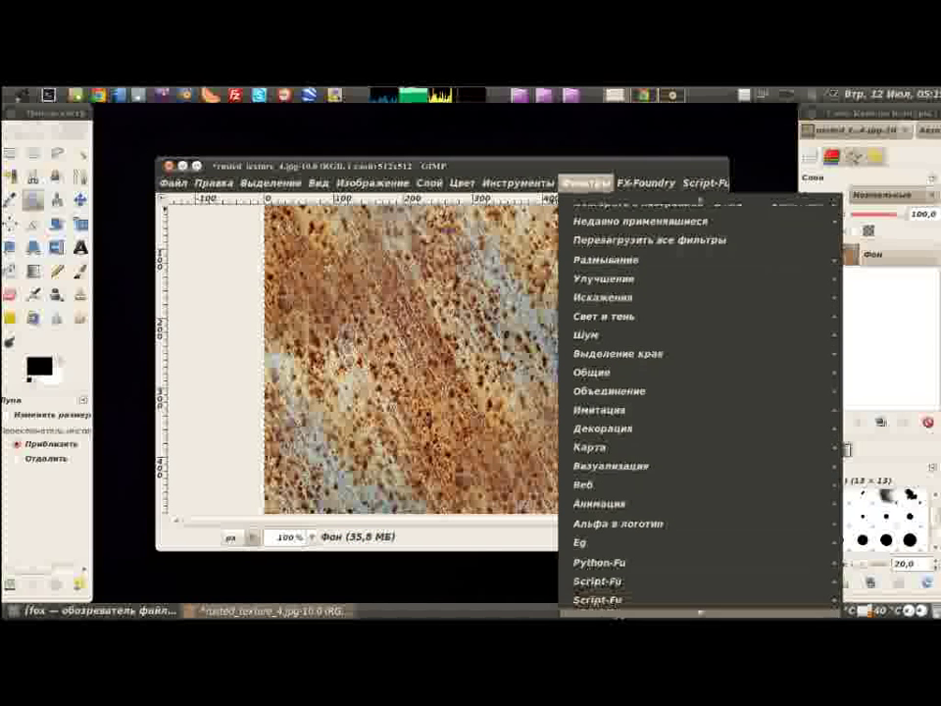
click(620, 600)
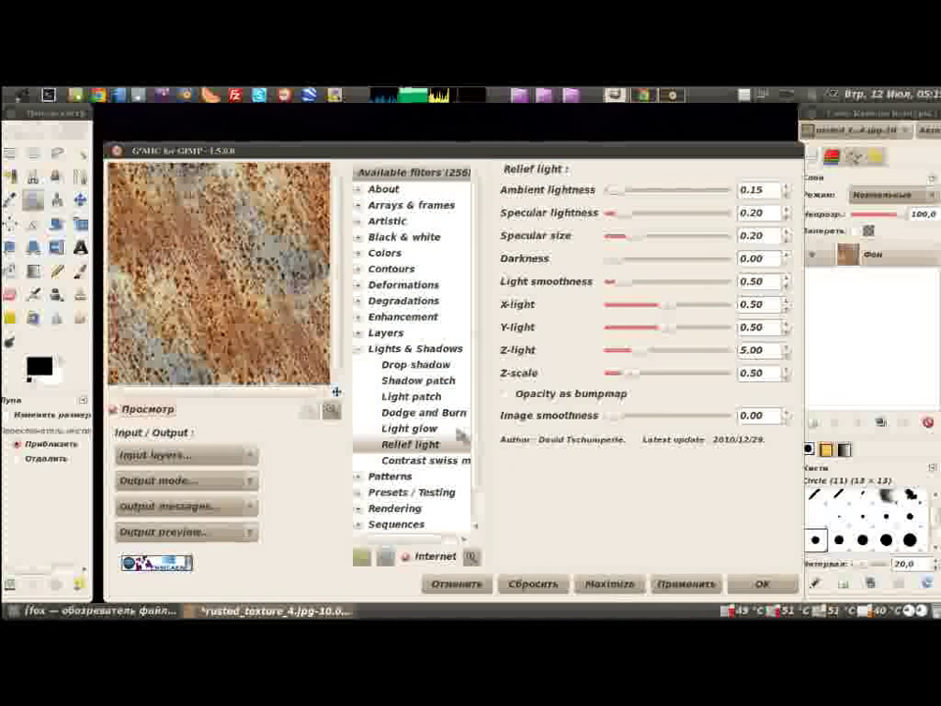
click(456, 416)
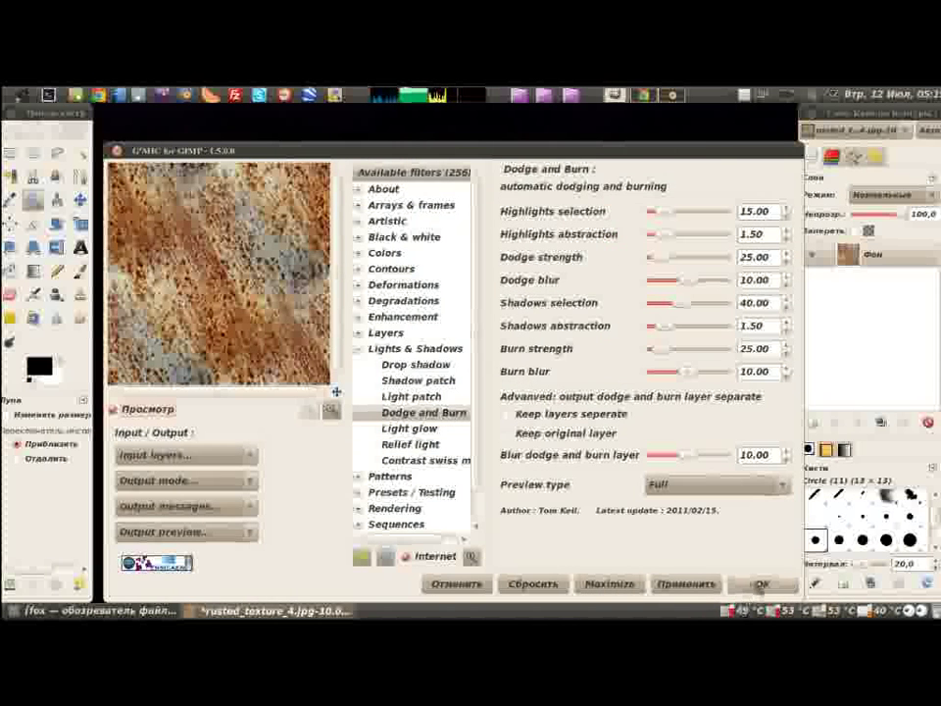
click(761, 585)
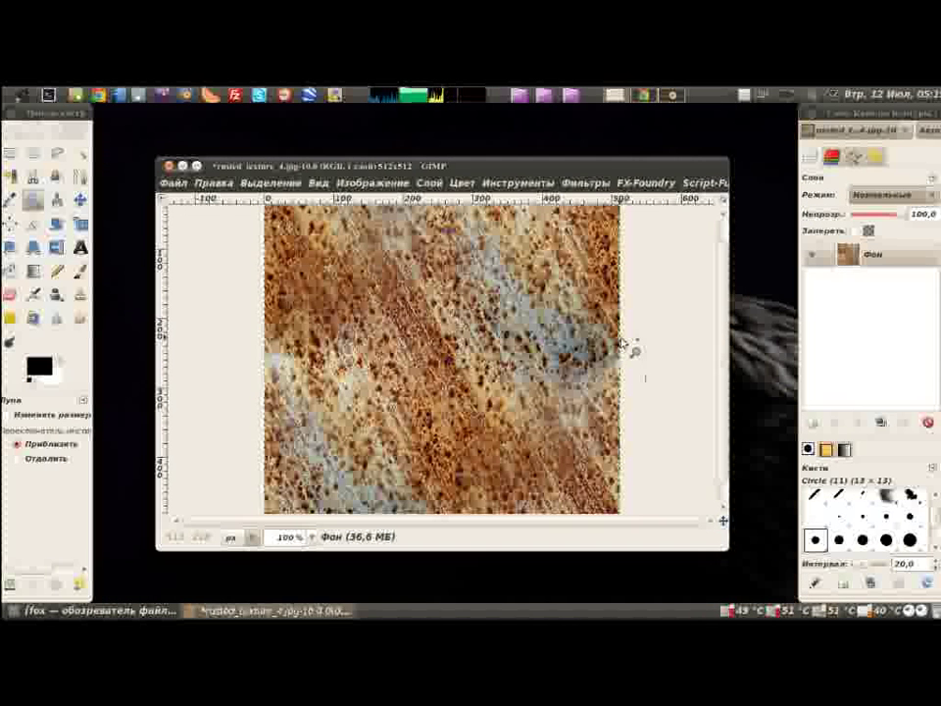
click(585, 182)
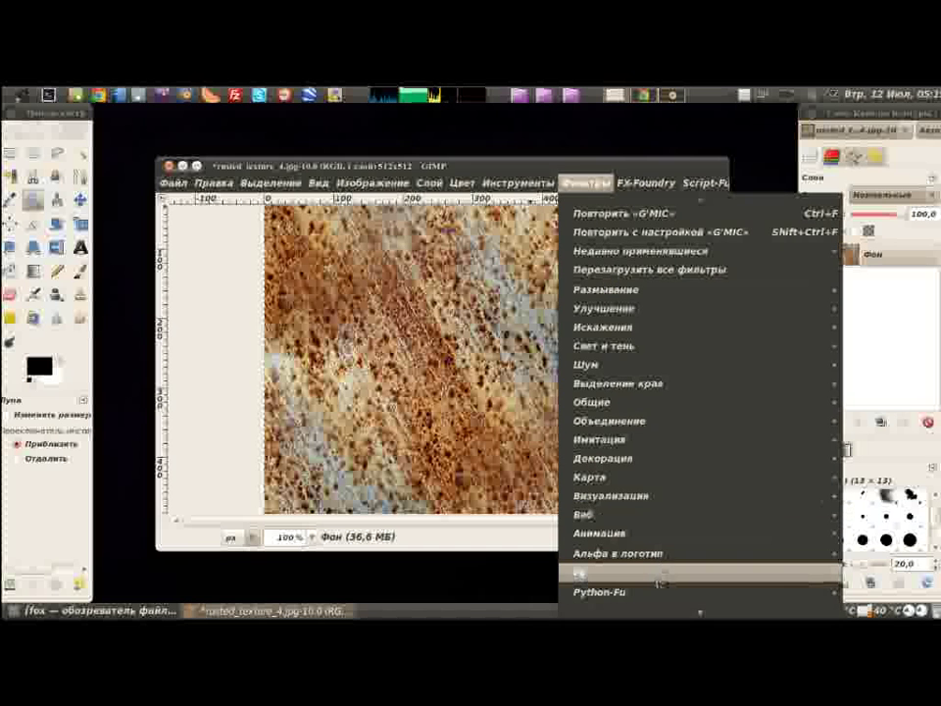
Step: Boost the texture with Color Vibrance and save it over metal.png as PNG
click(500, 571)
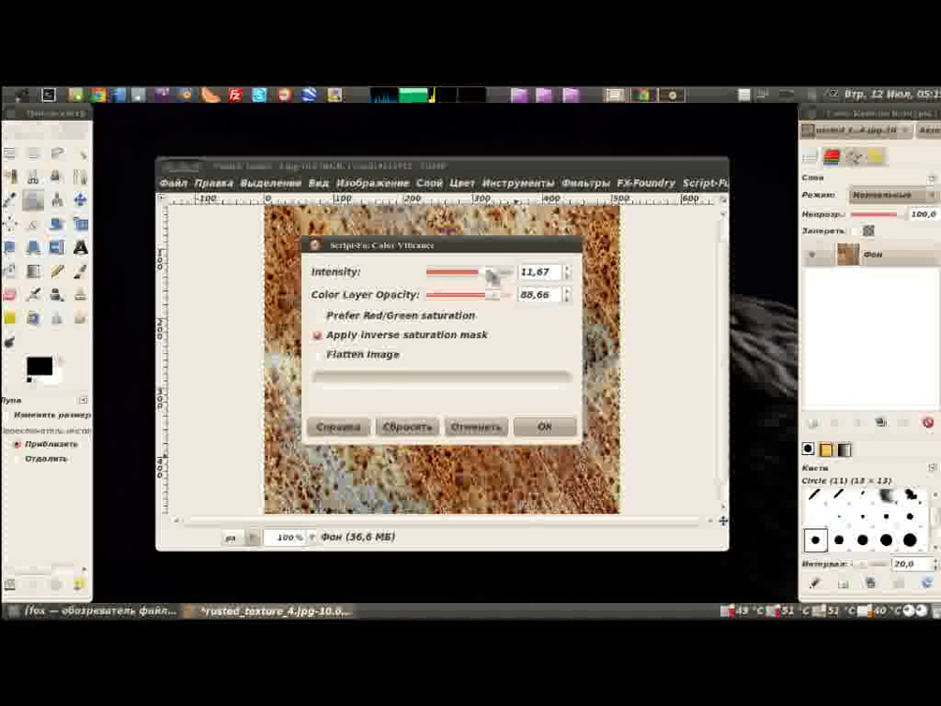
click(544, 427)
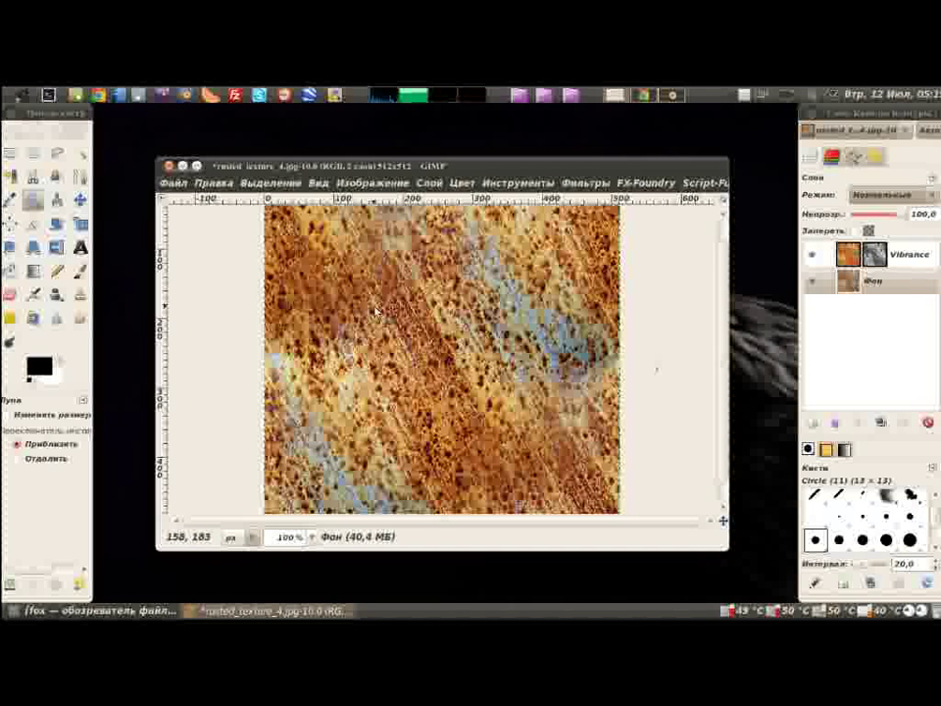
click(175, 185)
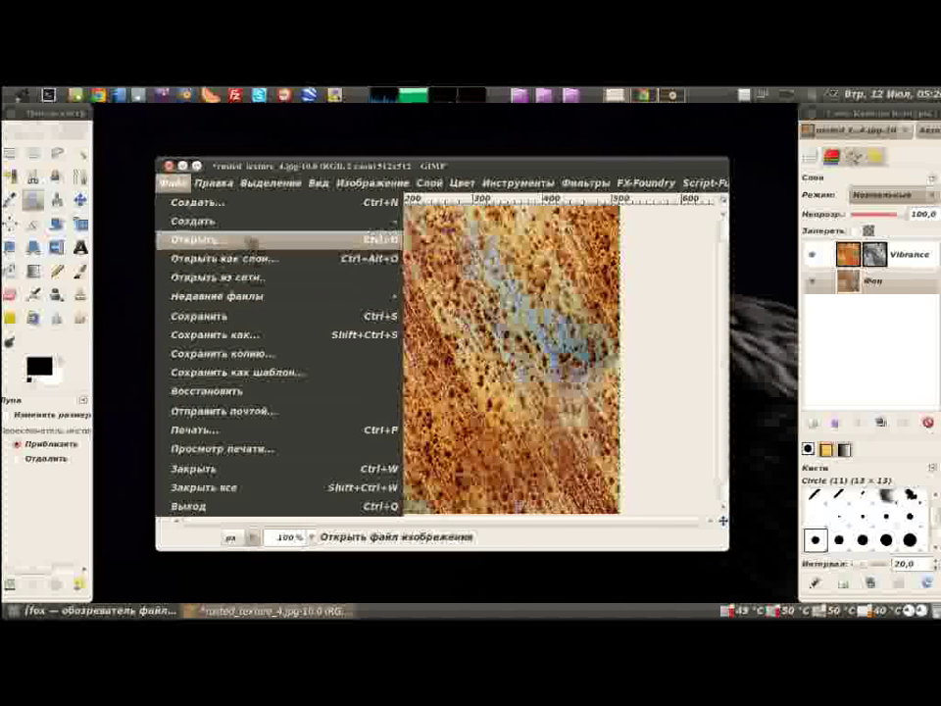
click(292, 334)
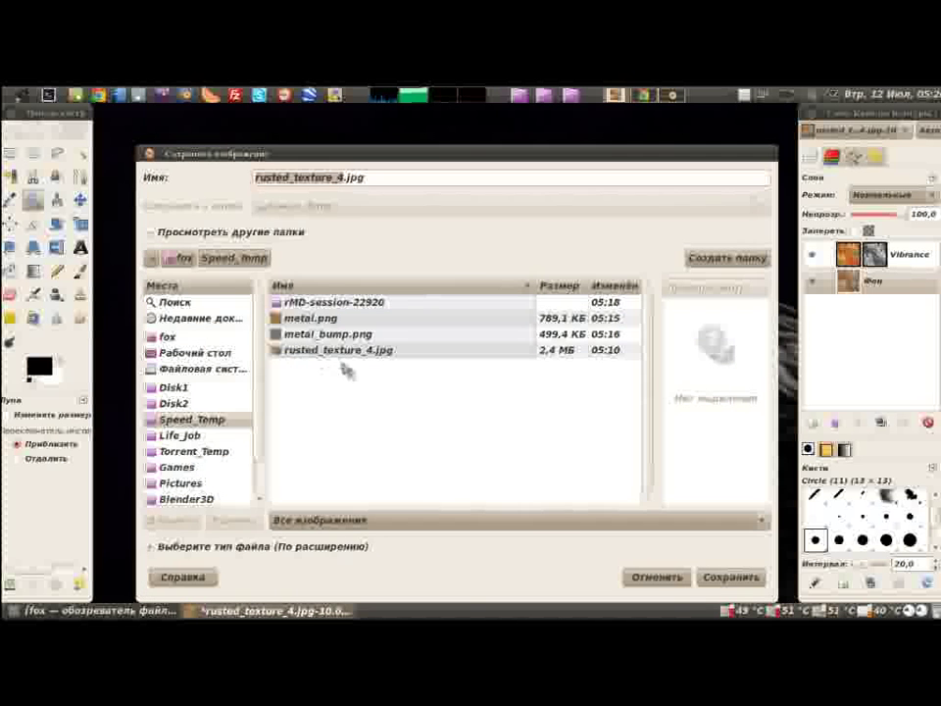
click(324, 318)
click(731, 576)
click(642, 428)
click(600, 452)
click(610, 472)
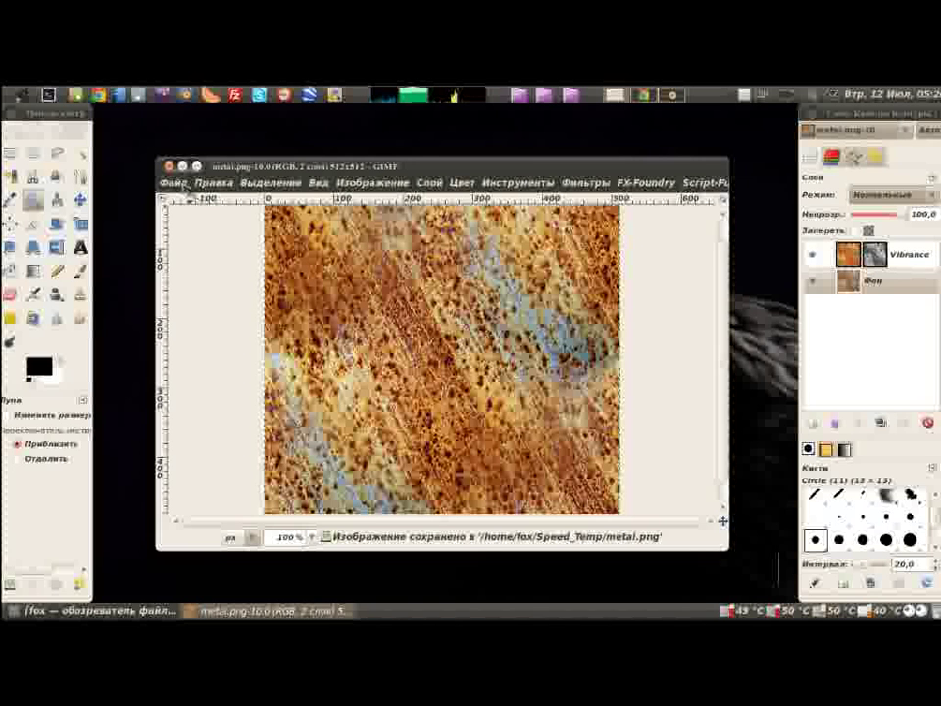
Step: Close the image and reopen metal.png from the Speed_Temp folder
click(175, 183)
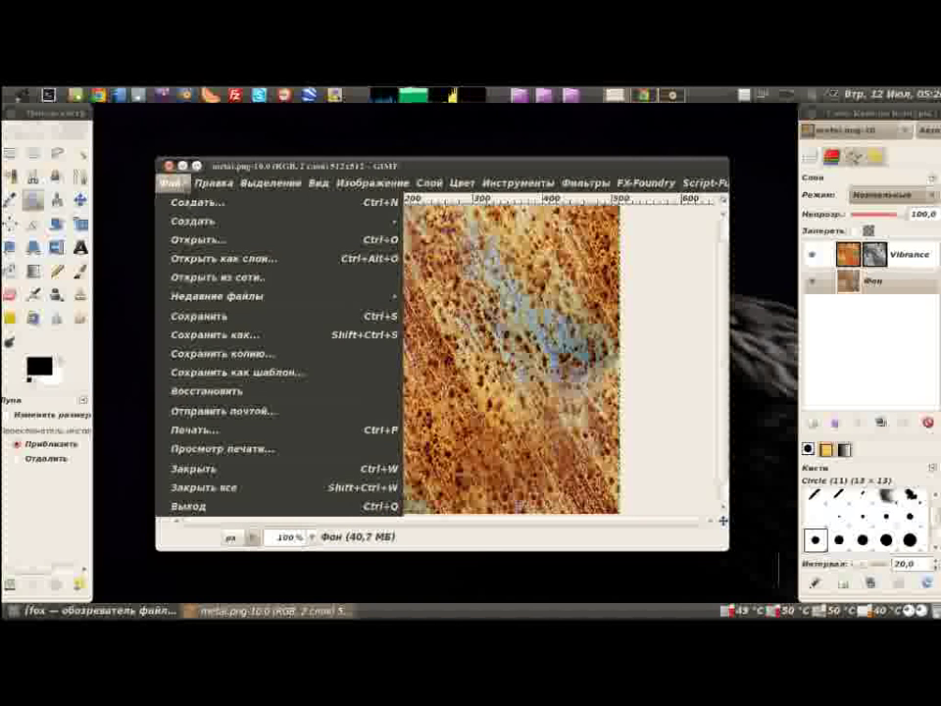
click(213, 183)
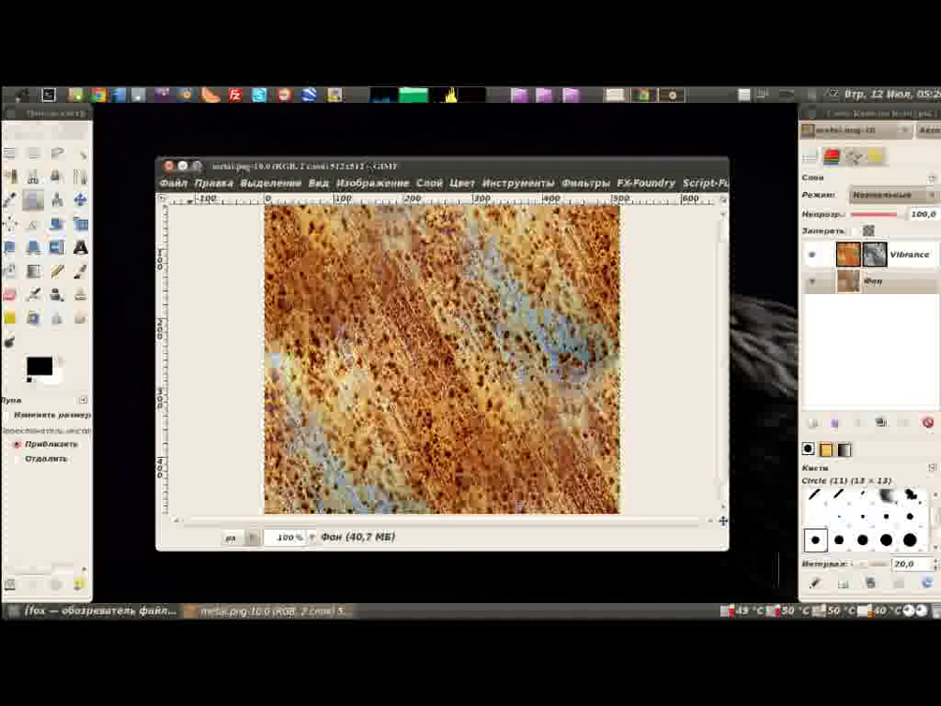
click(196, 166)
click(174, 183)
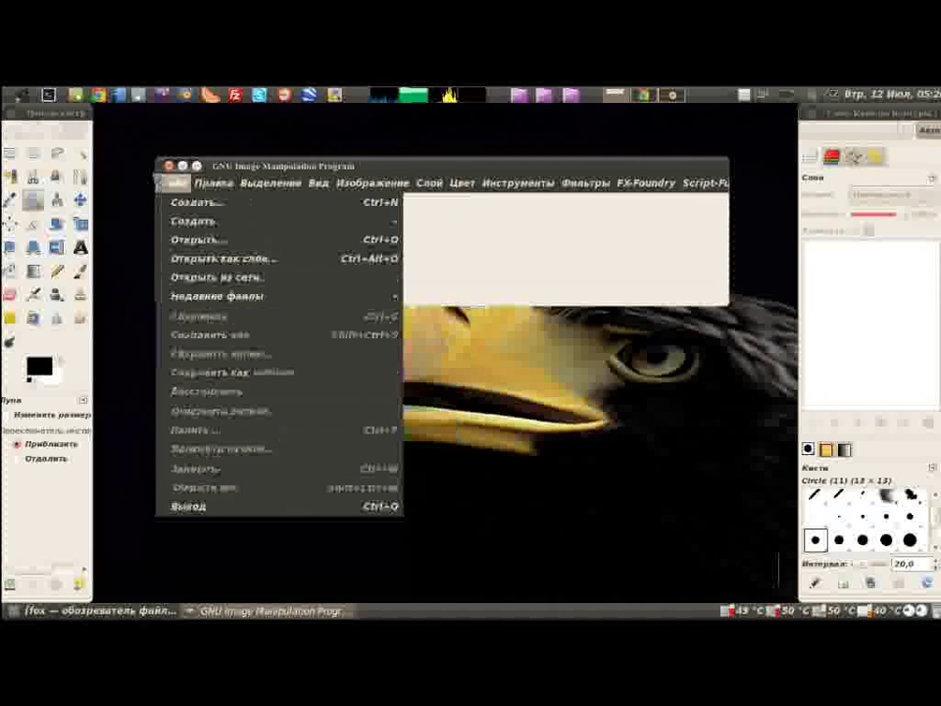
click(196, 239)
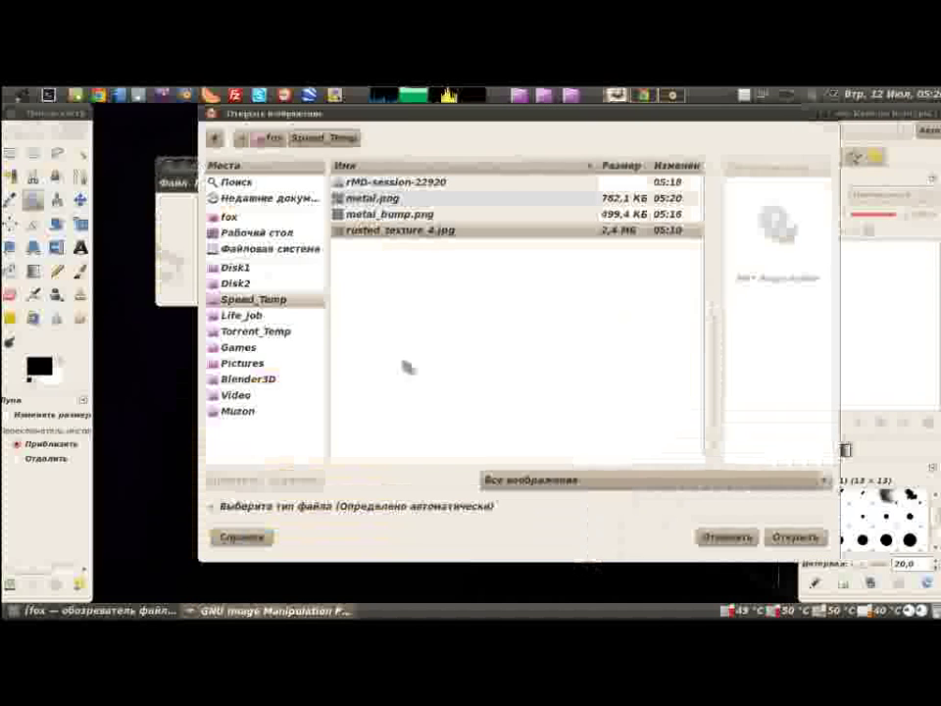
double_click(372, 198)
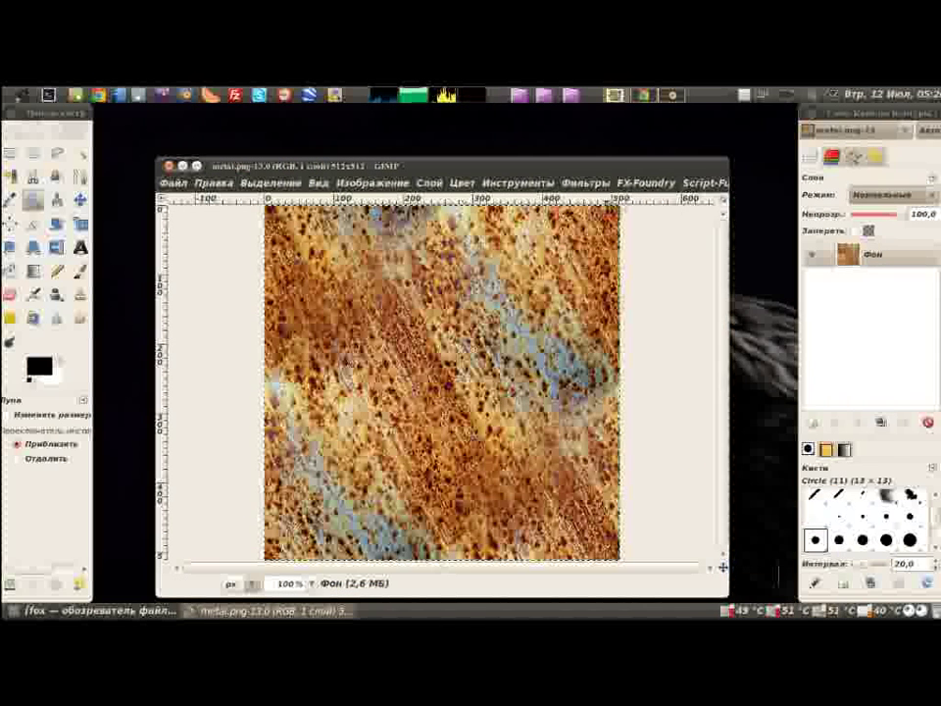
Step: Emboss the texture into a grey height map (azimuth 30, elevation 29.12, depth 1)
click(585, 184)
mouse_move(724, 327)
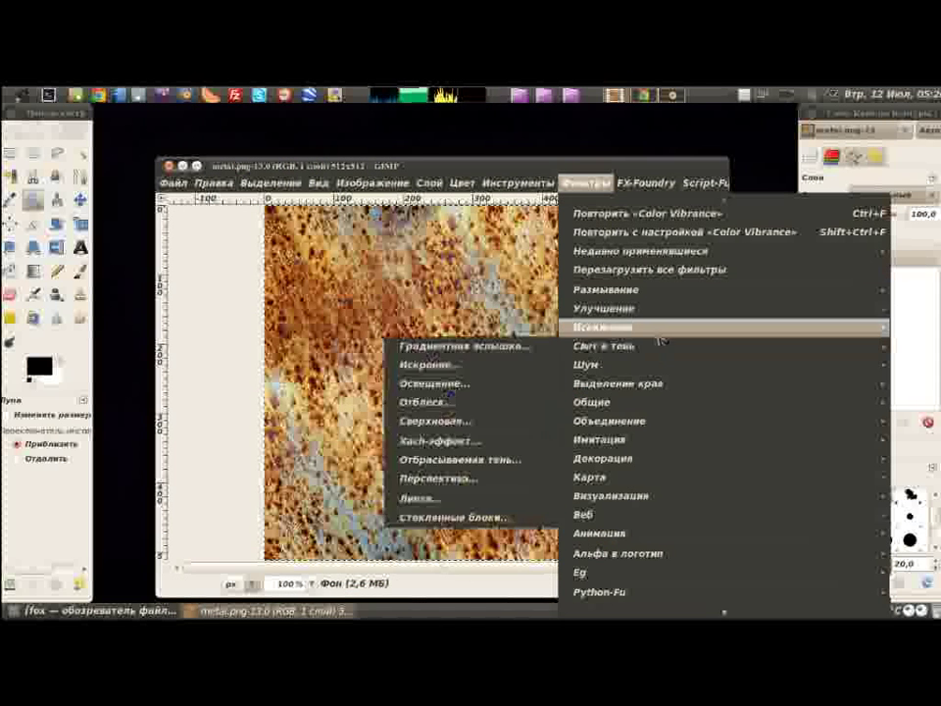
click(480, 292)
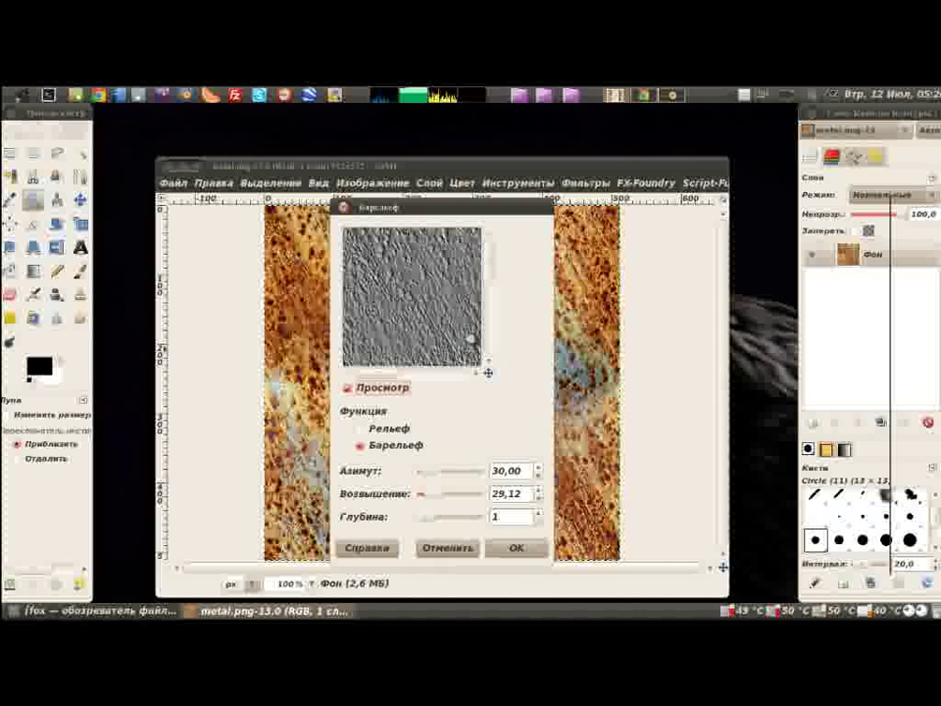
click(517, 547)
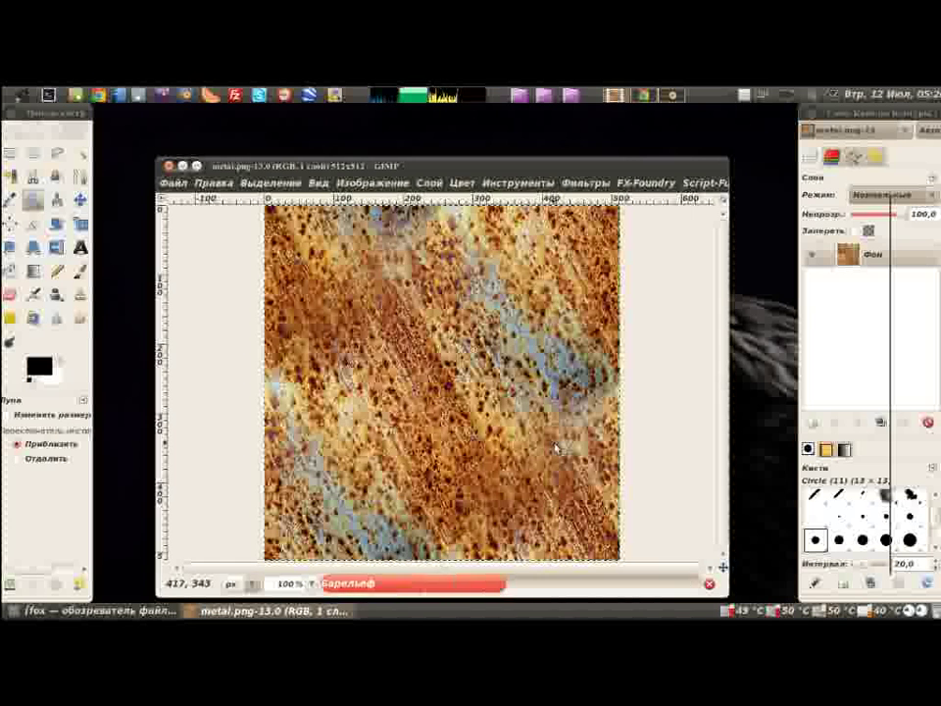
Step: Save the embossed image as metal_bump.png, replacing the existing file
click(173, 184)
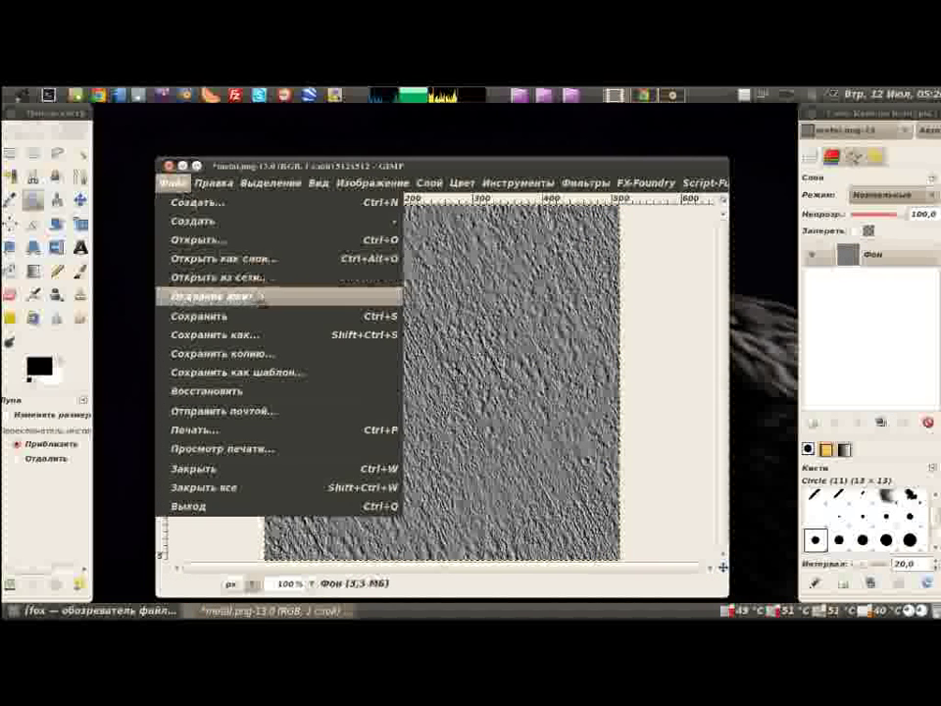
click(209, 334)
click(361, 336)
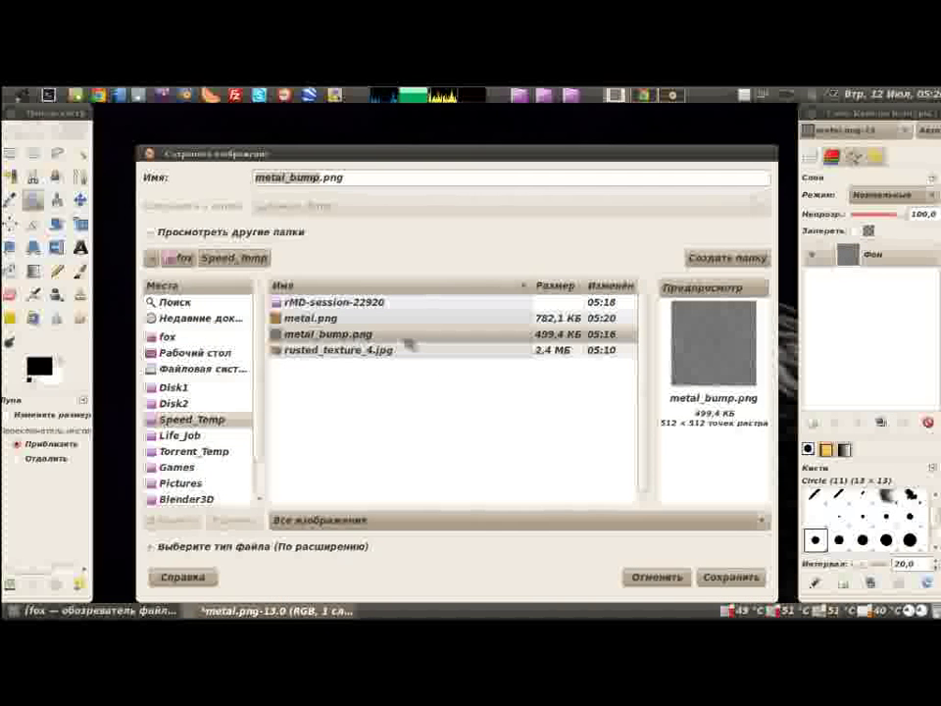
click(735, 576)
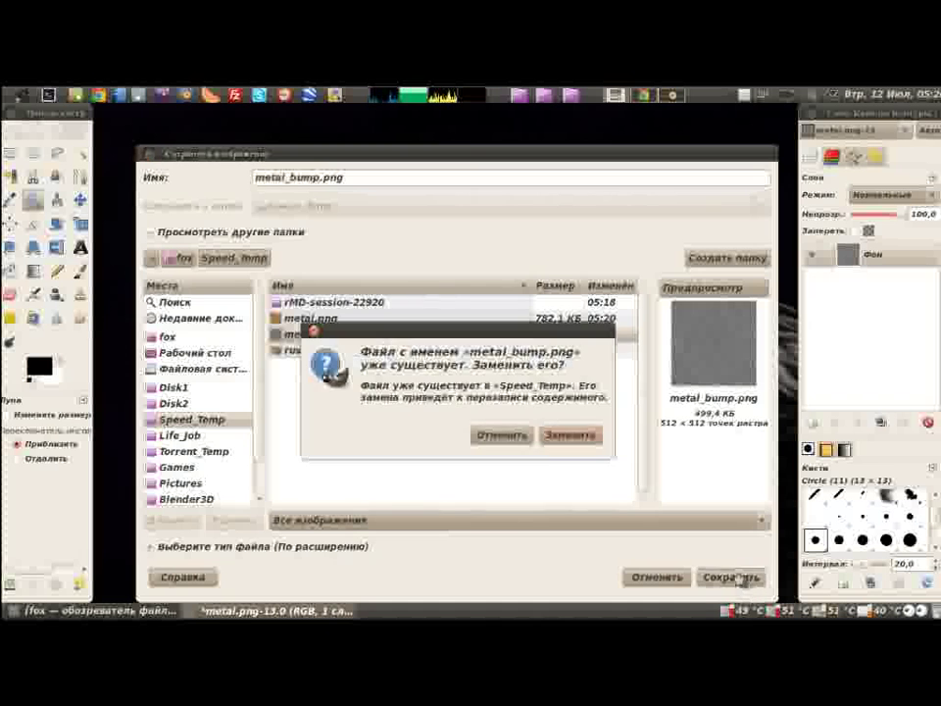
click(574, 435)
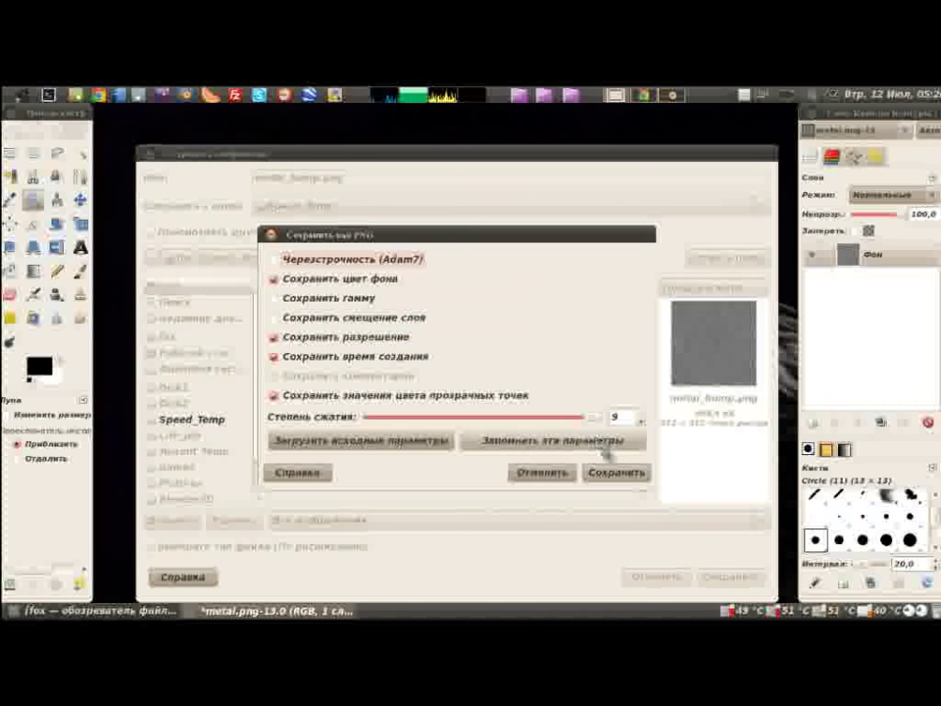
click(614, 472)
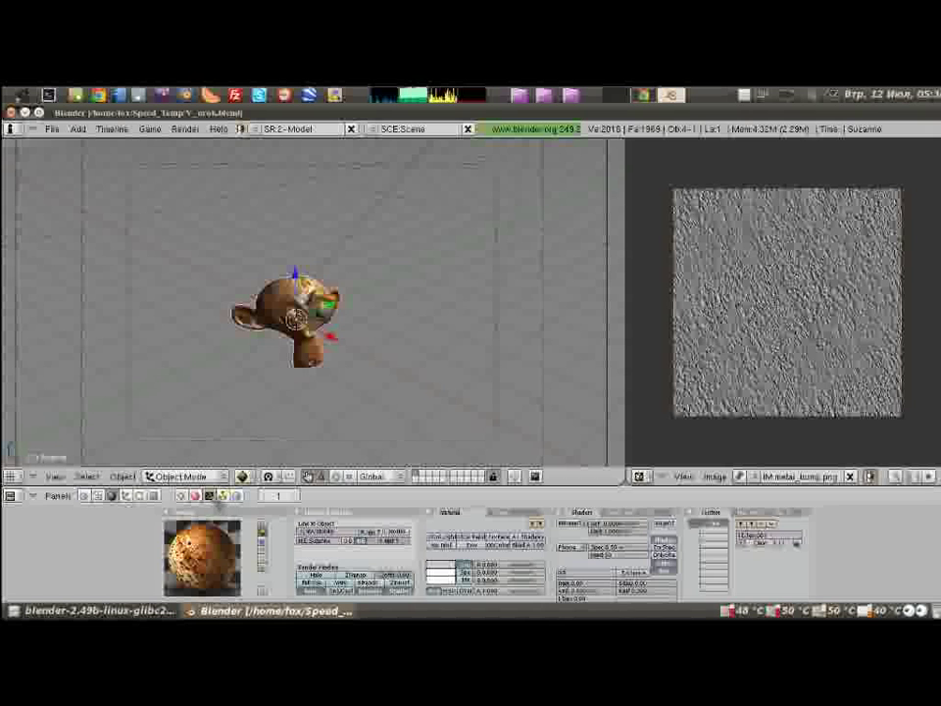
Step: Check the texture buttons, then view the material texture's Map Input and Map To settings
key(F6)
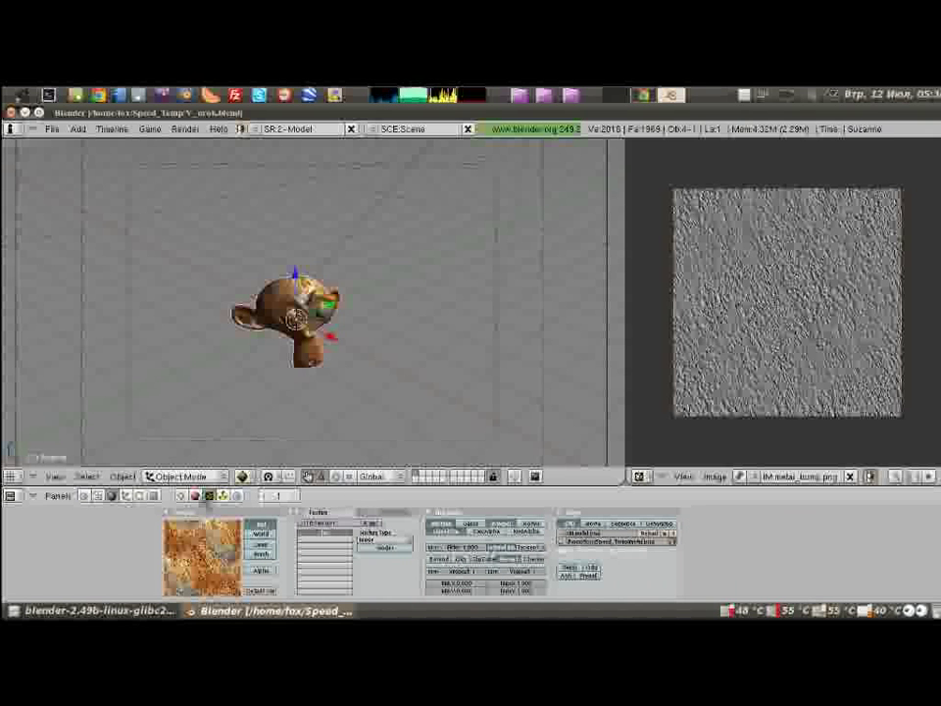
click(197, 496)
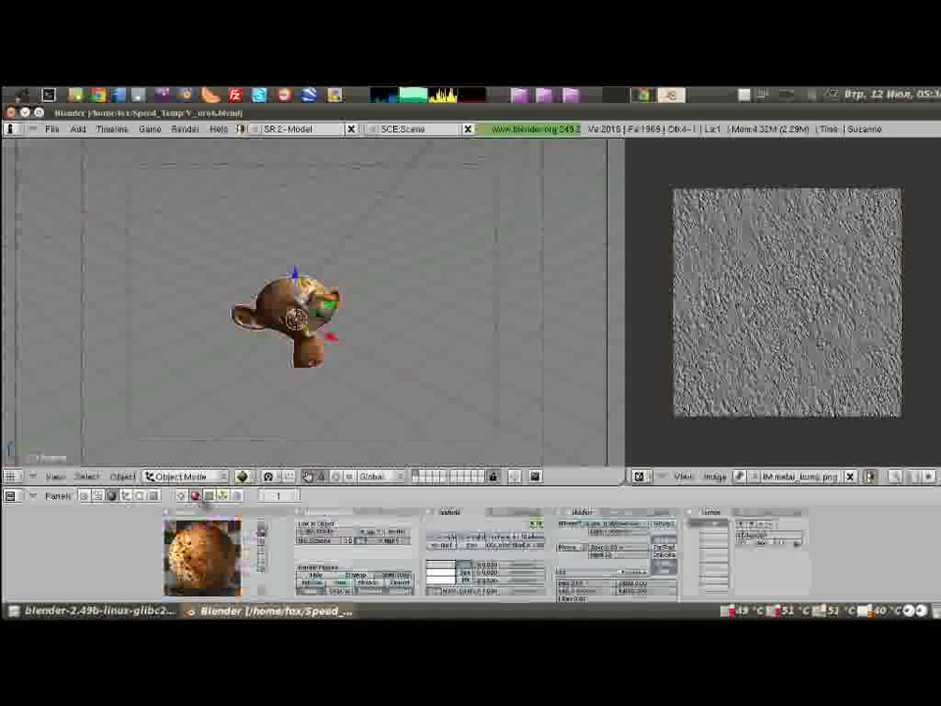
click(750, 511)
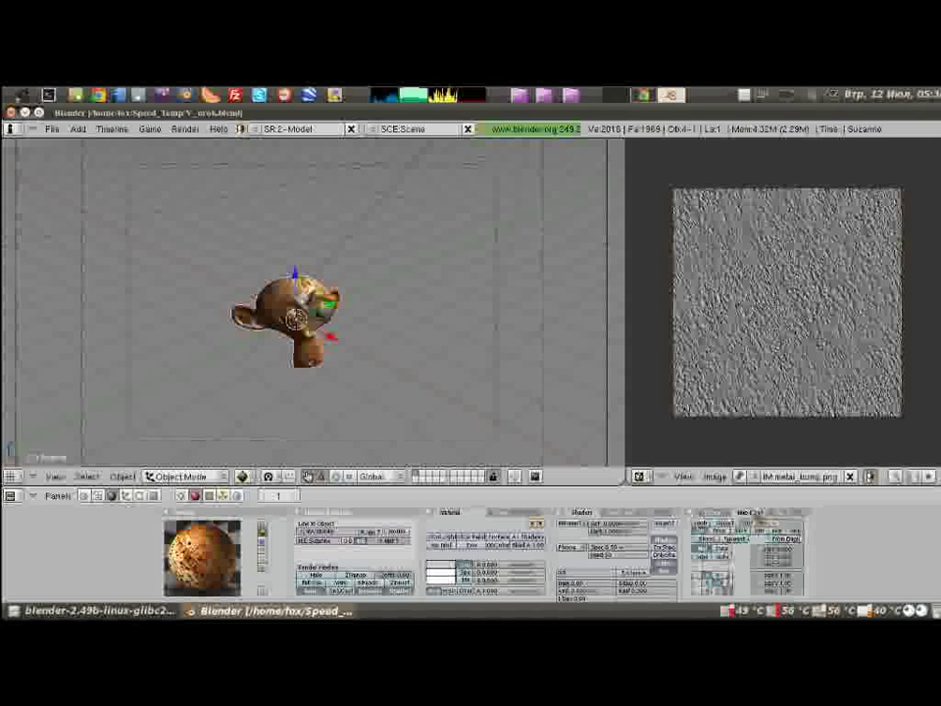
click(785, 511)
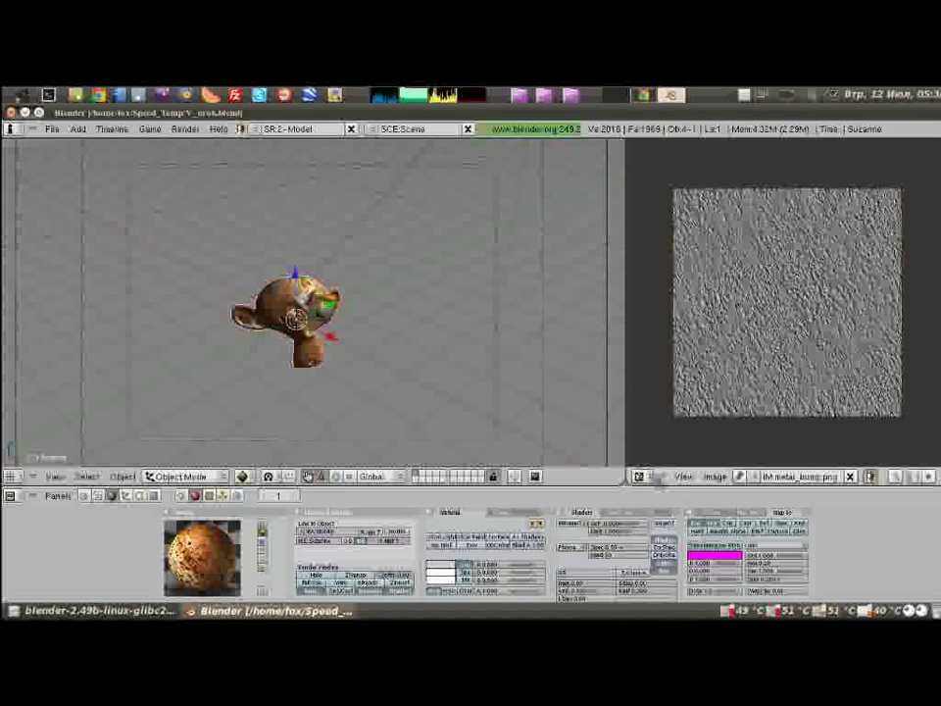
click(639, 477)
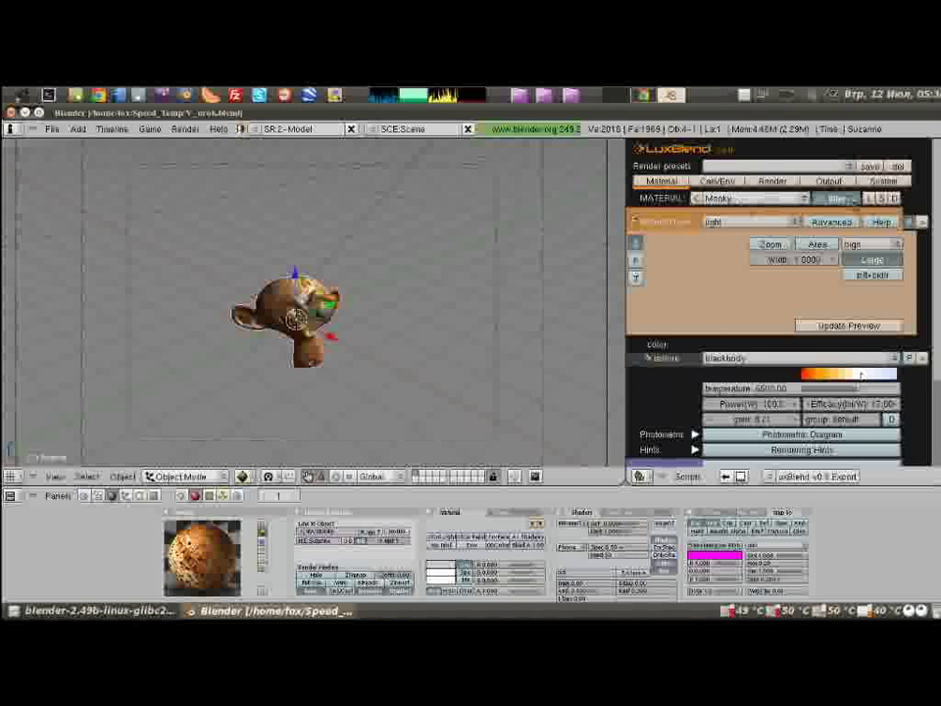
Step: Make the material matte and load metal.png from Speed_Temp as the diffuse image texture
click(750, 221)
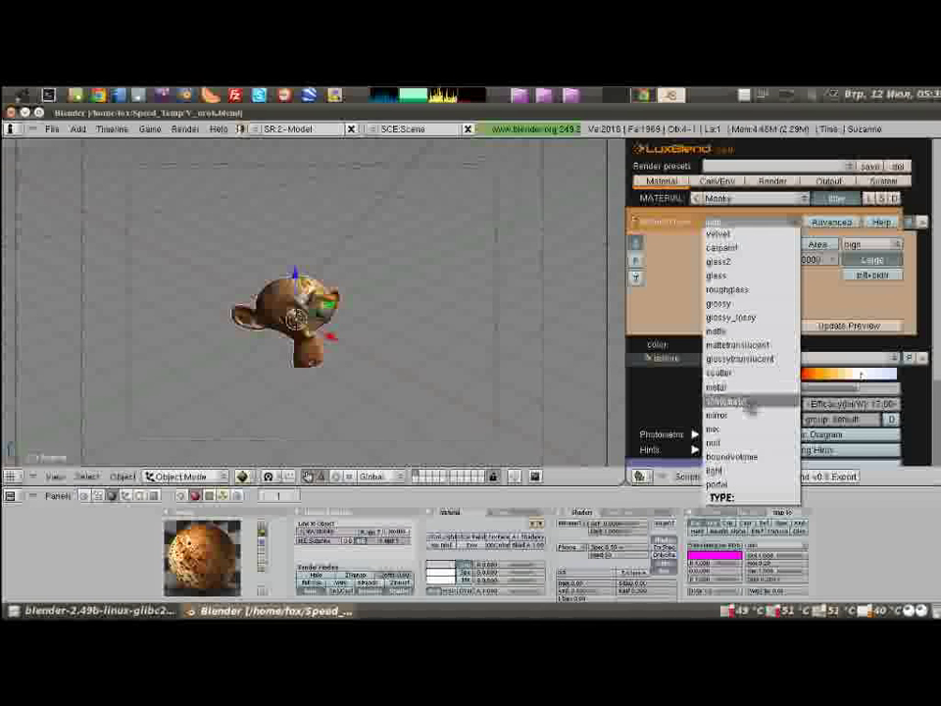
key(Escape)
click(751, 321)
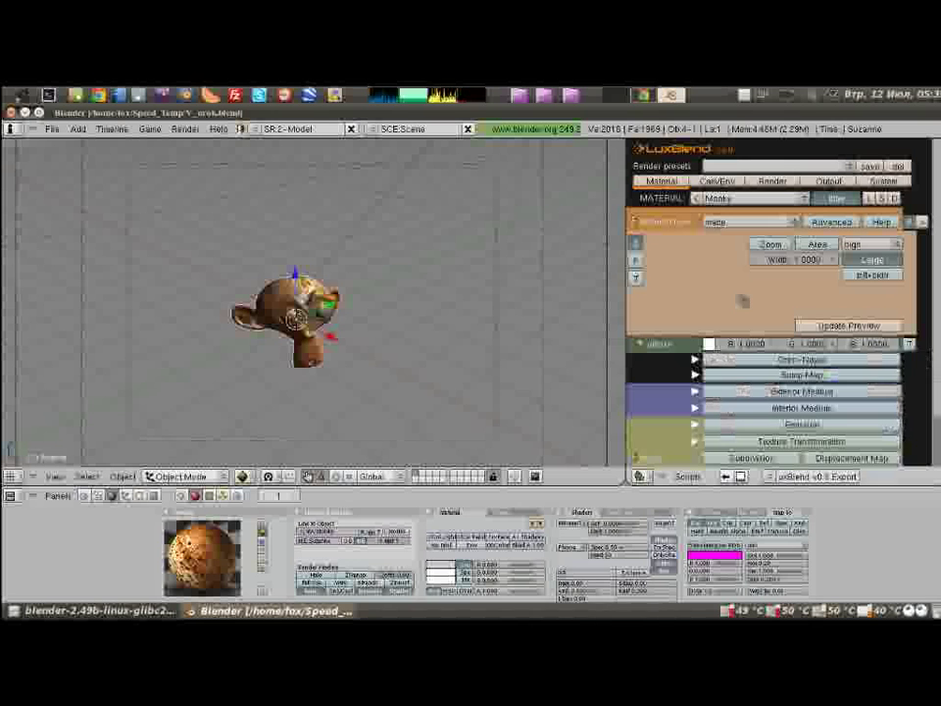
click(910, 345)
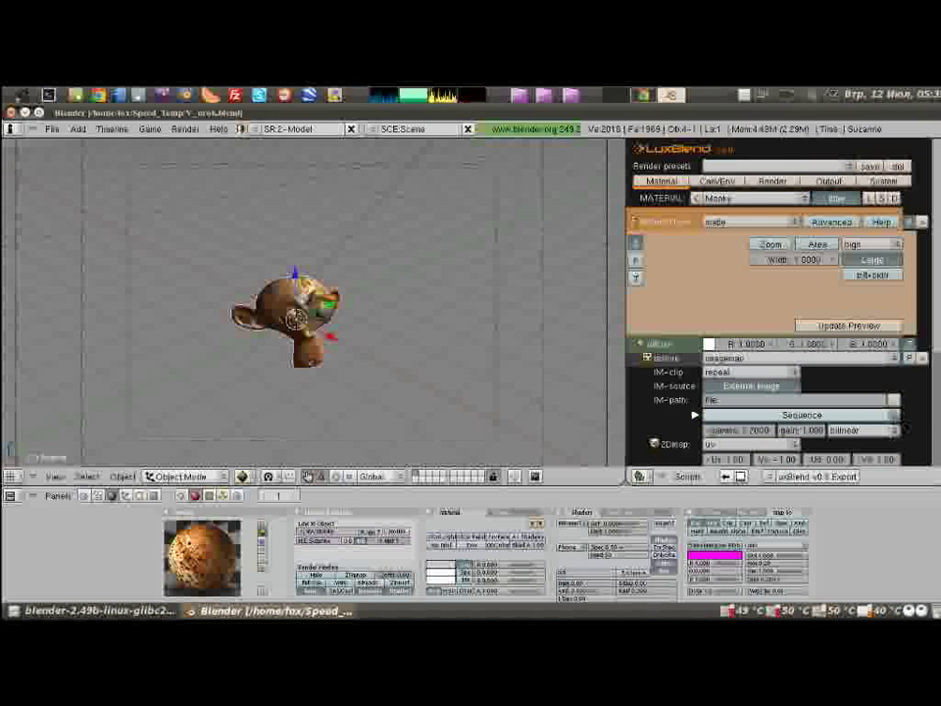
click(894, 401)
scroll(755, 323, down, 5)
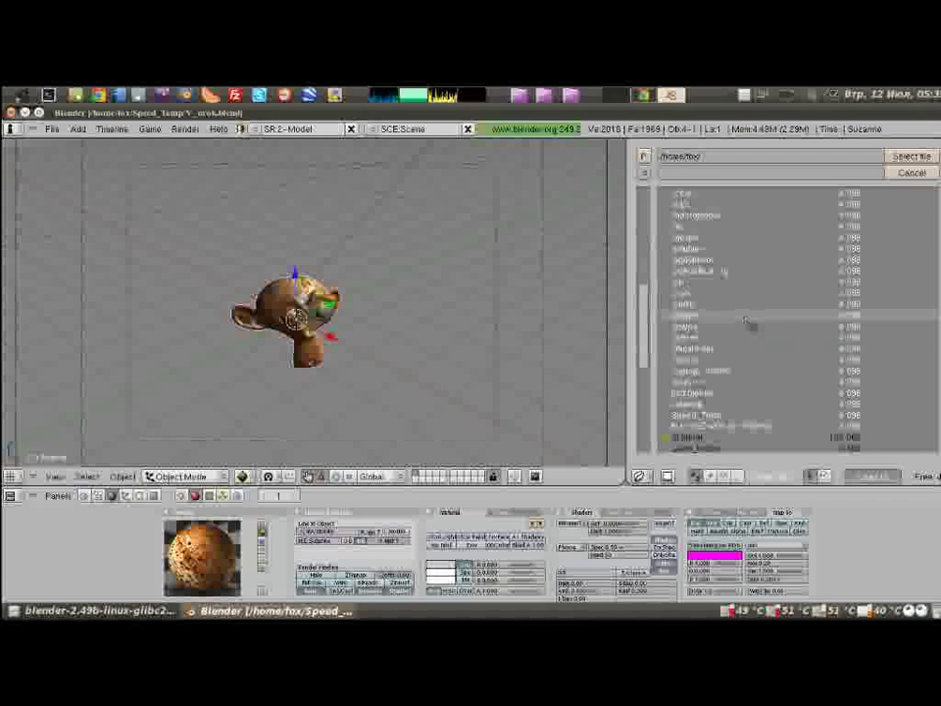
click(769, 416)
click(690, 281)
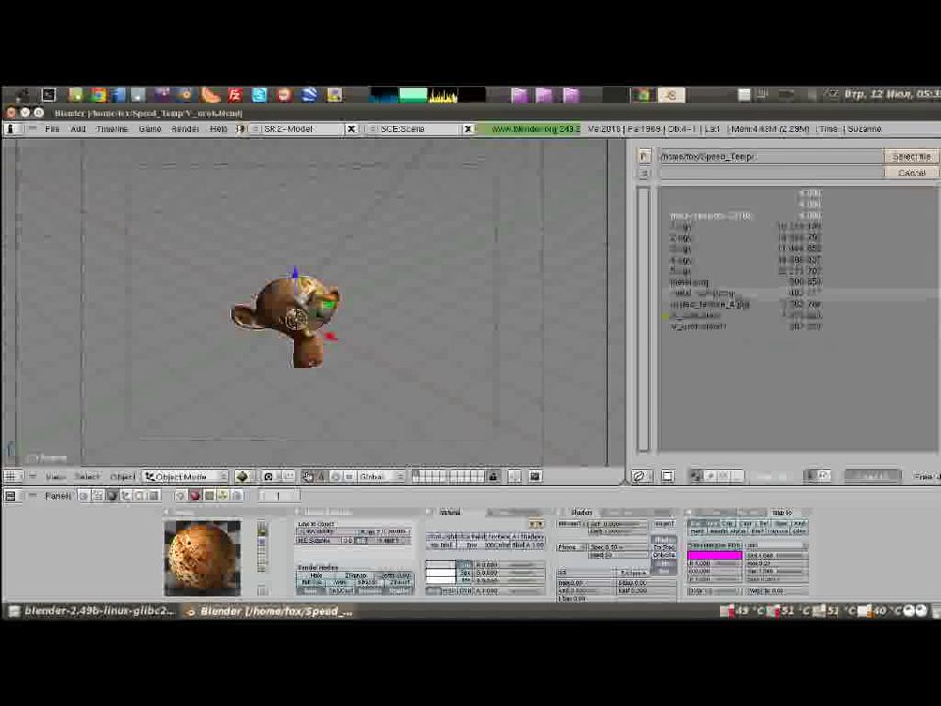
click(912, 156)
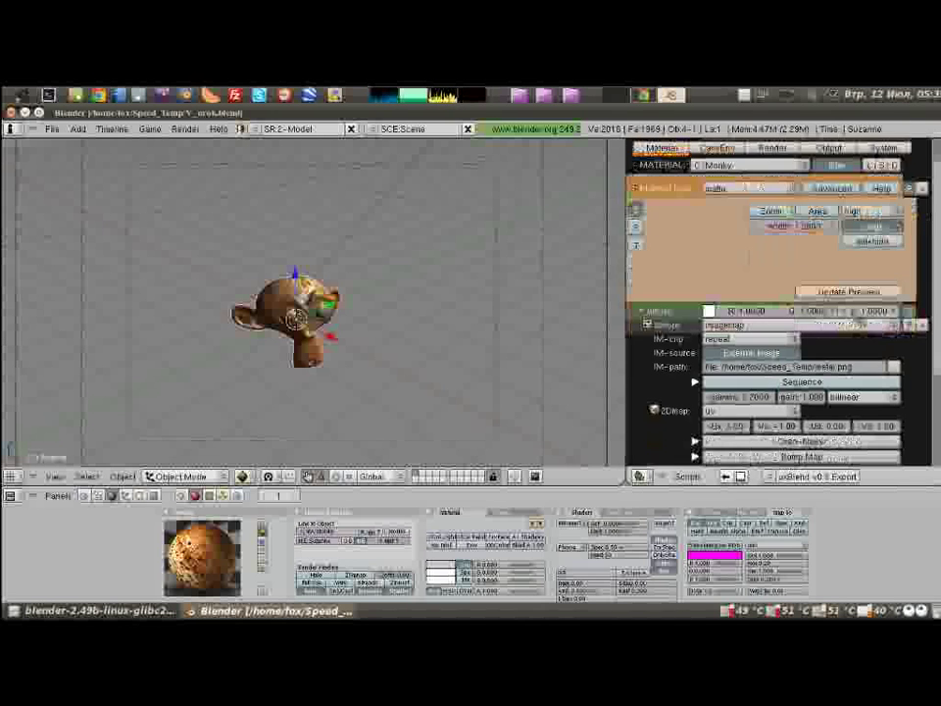
Step: Expand Bump Map and load metal_bump.png as its image texture
scroll(856, 317, down, 3)
click(823, 380)
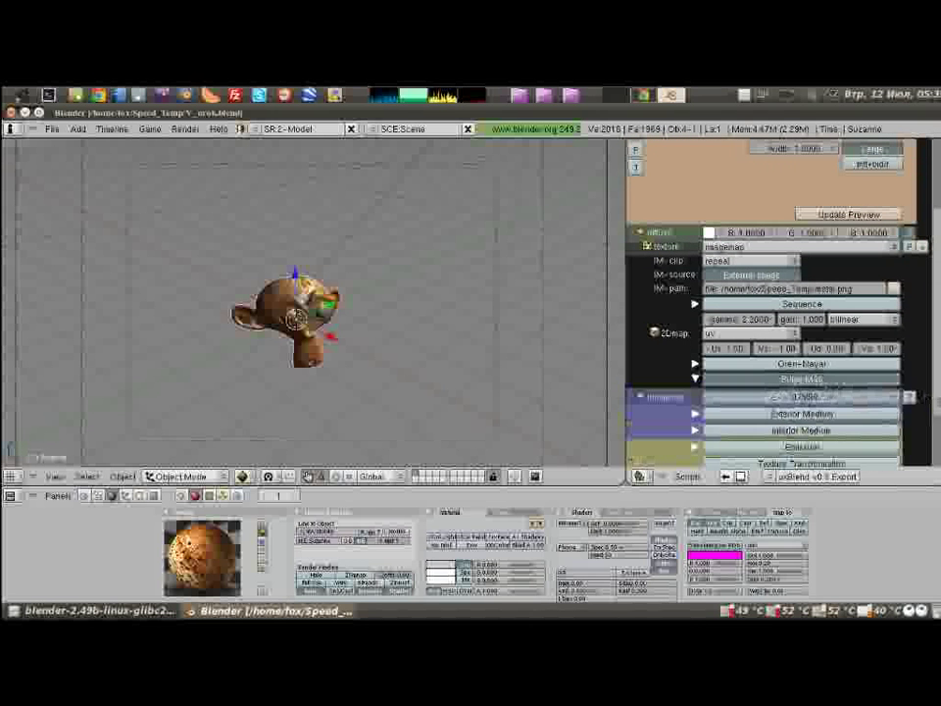
click(910, 398)
scroll(899, 422, down, 1)
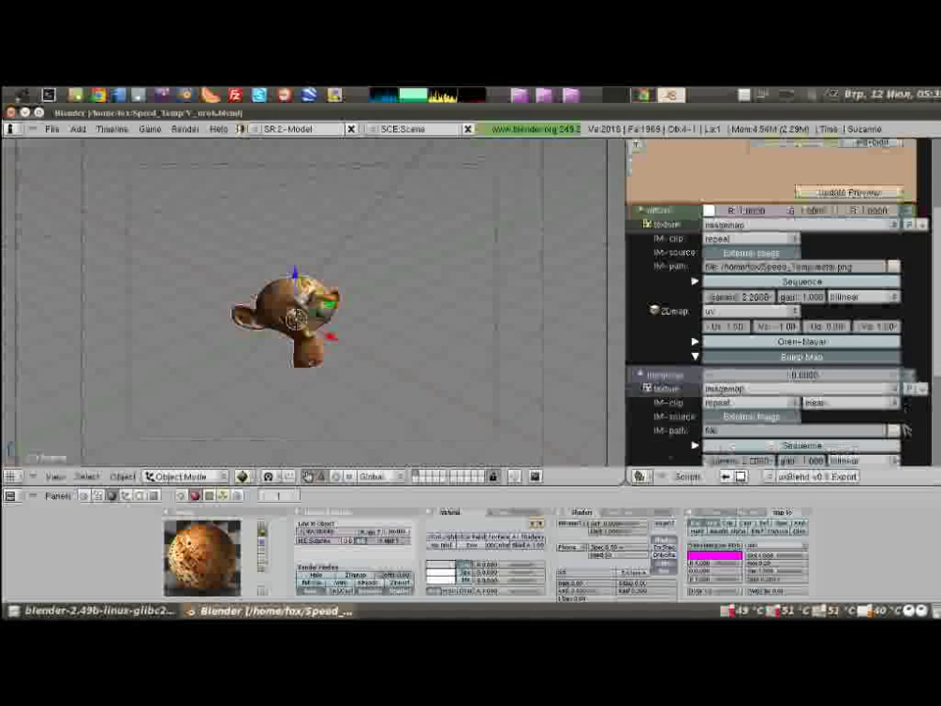
click(899, 429)
scroll(766, 360, down, 3)
scroll(766, 360, down, 3)
scroll(766, 382, down, 3)
click(761, 382)
click(714, 304)
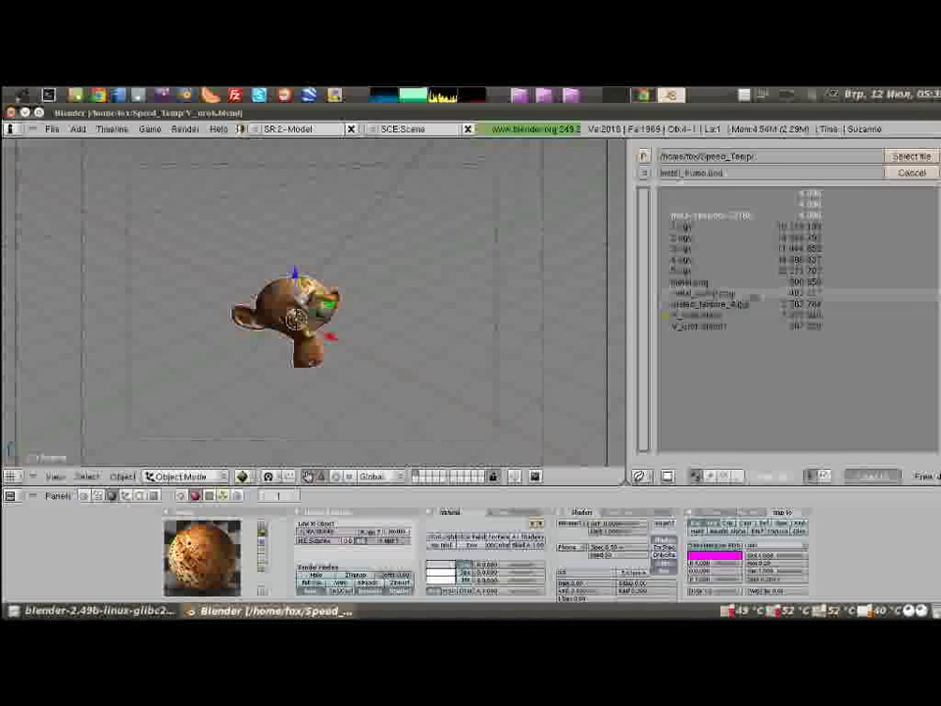
click(912, 156)
Step: Set both the diffuse and bump texture filtering to nearest
scroll(912, 372, down, 2)
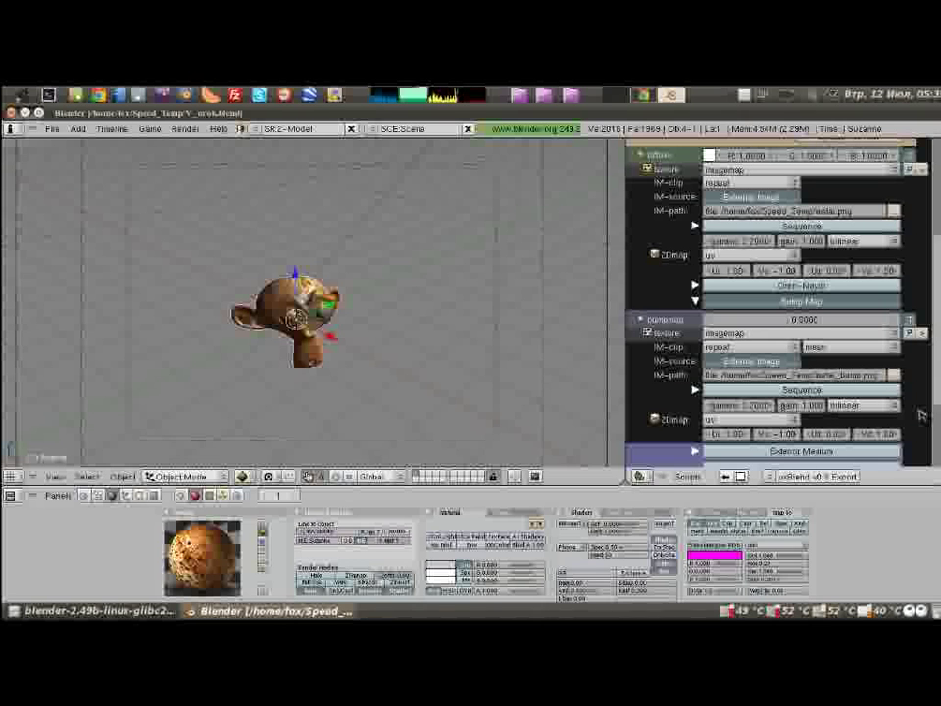
scroll(921, 416, up, 1)
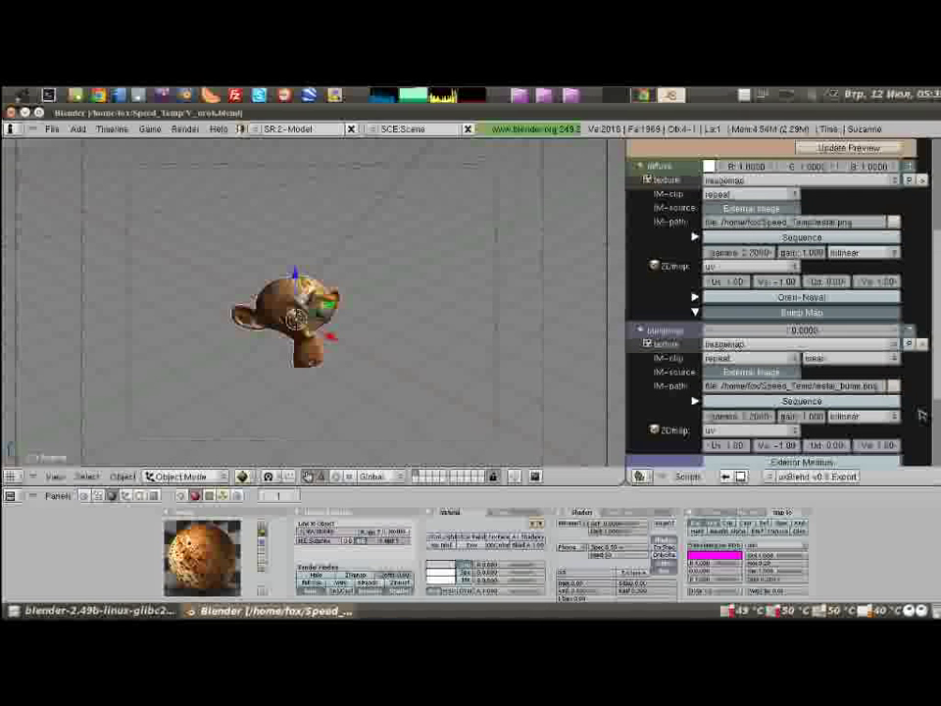
click(855, 255)
click(848, 226)
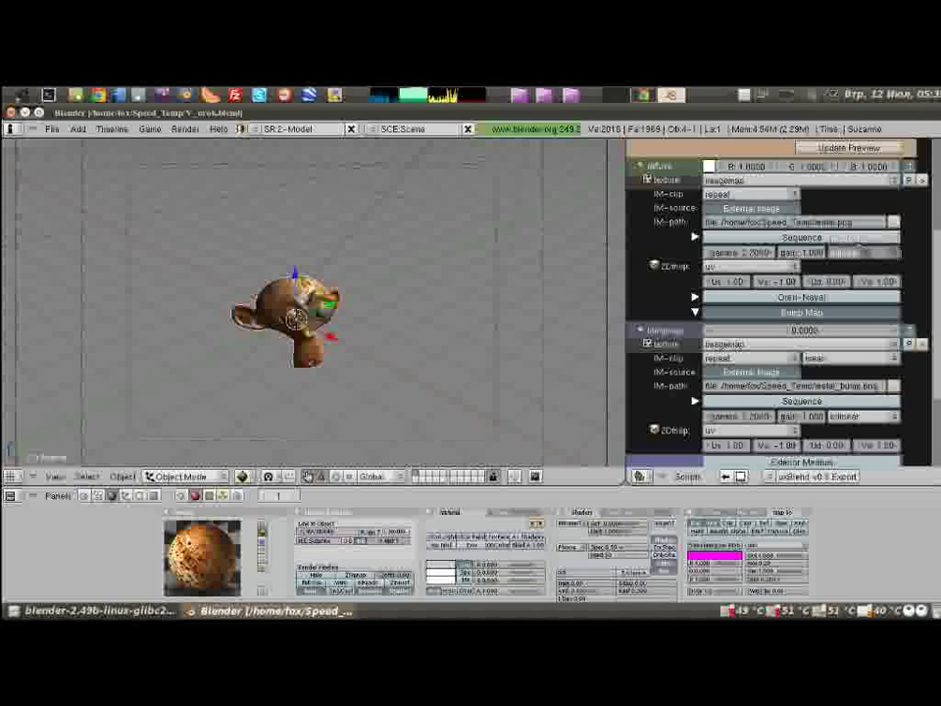
click(859, 416)
click(871, 361)
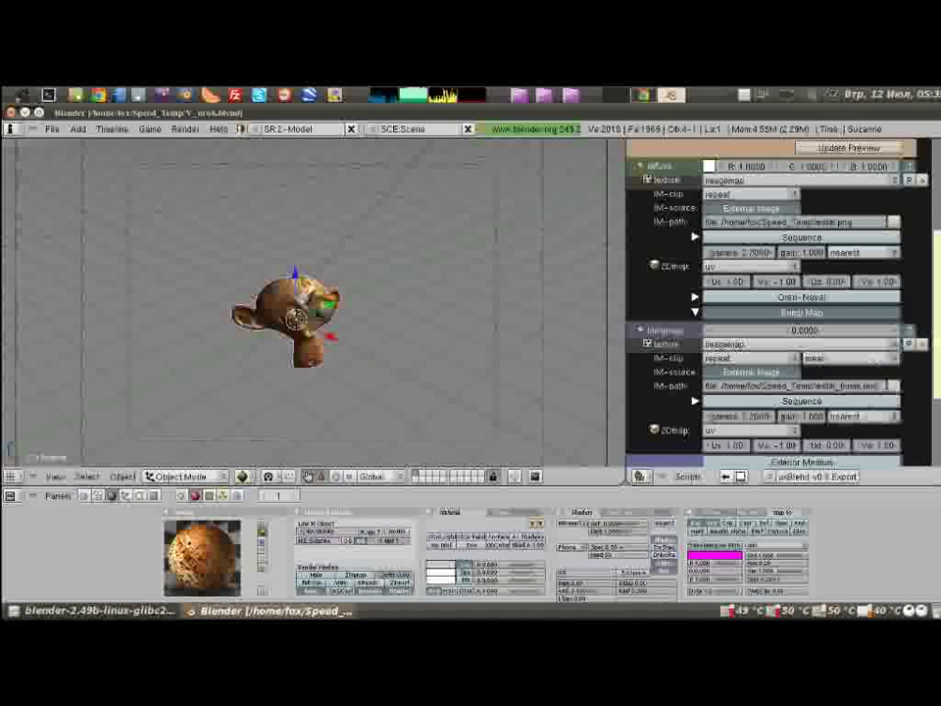
Step: Set the bump map strength to 0.5
scroll(935, 388, down, 3)
scroll(936, 378, up, 4)
scroll(935, 364, up, 2)
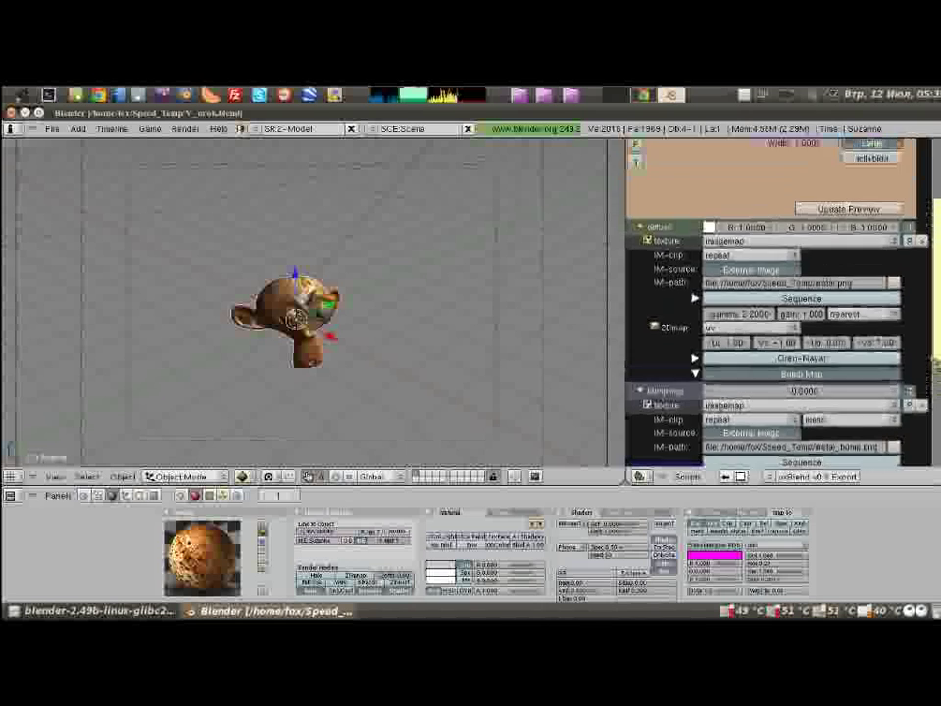
drag(936, 363, 936, 421)
click(802, 276)
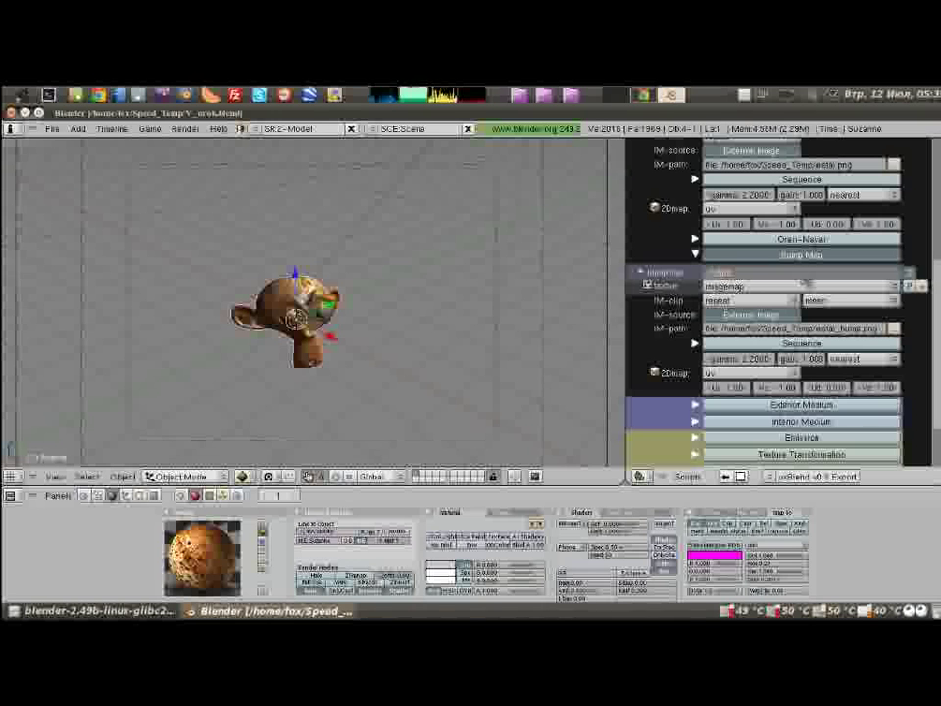
key(Return)
scroll(897, 304, down, 2)
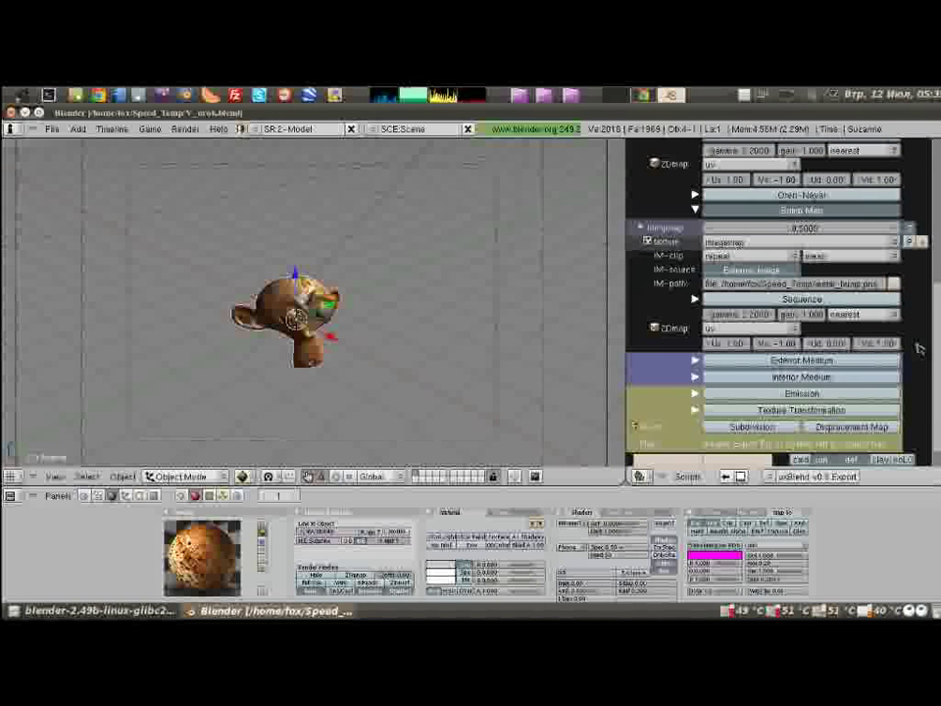
scroll(919, 348, up, 1)
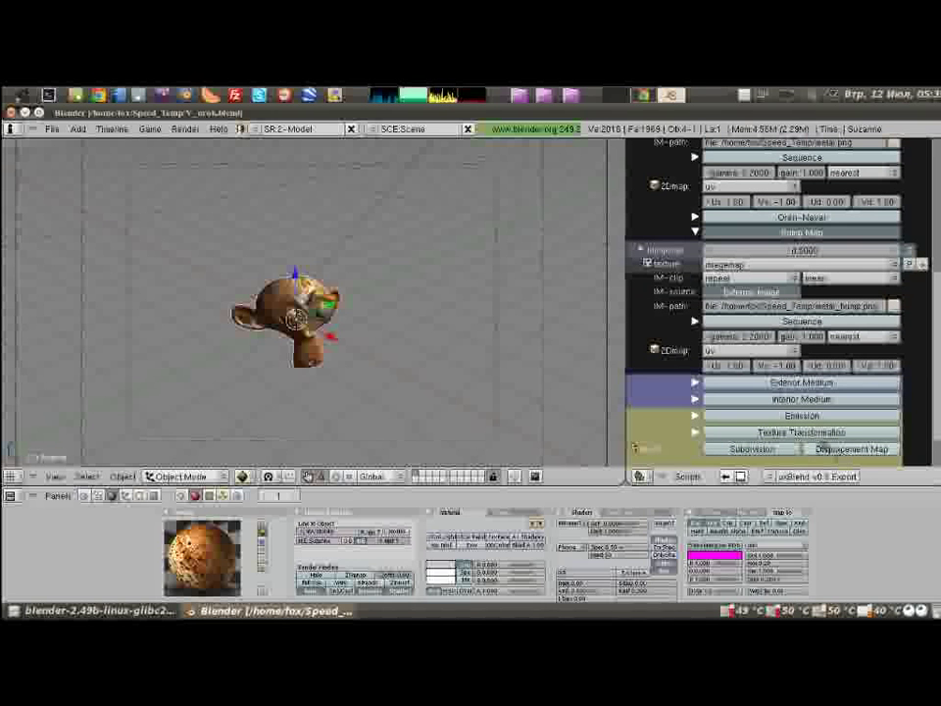
scroll(882, 414, up, 2)
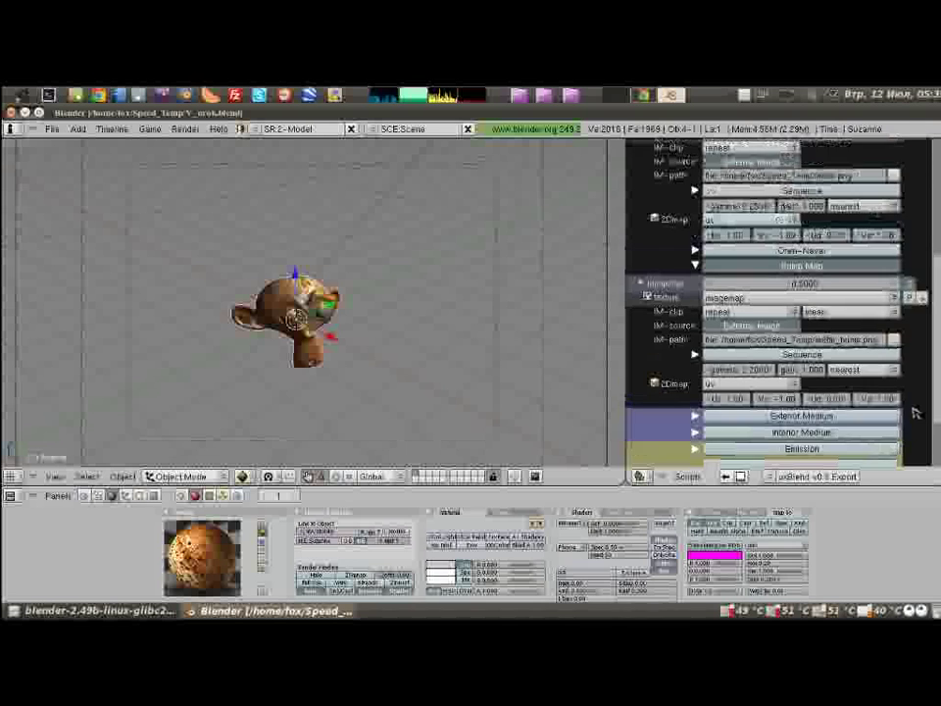
scroll(882, 413, up, 2)
scroll(804, 353, up, 1)
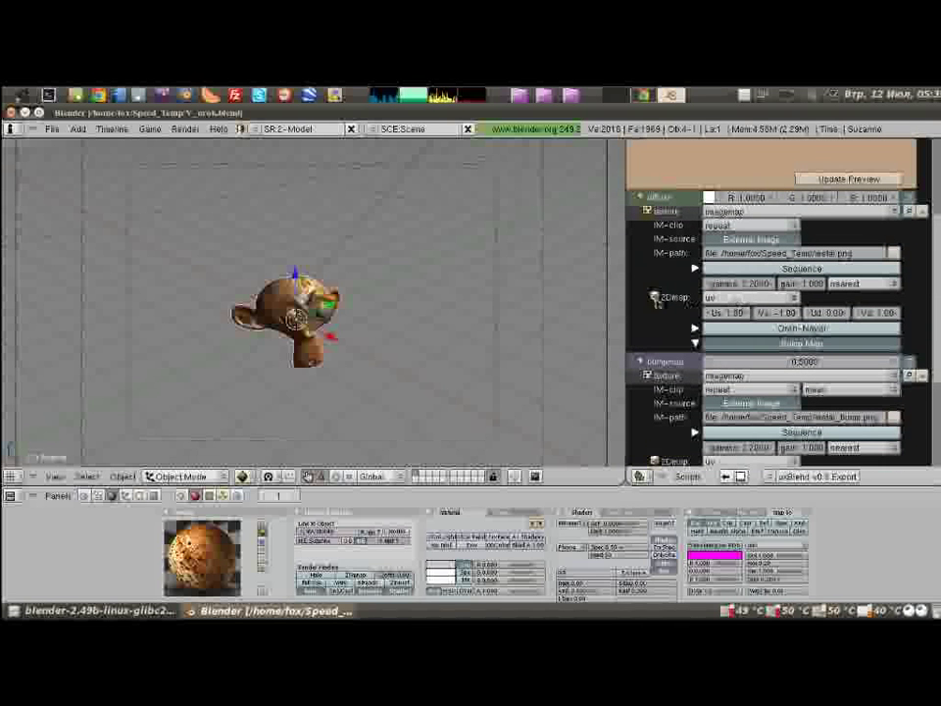
scroll(655, 297, up, 1)
scroll(655, 323, up, 2)
scroll(655, 363, up, 1)
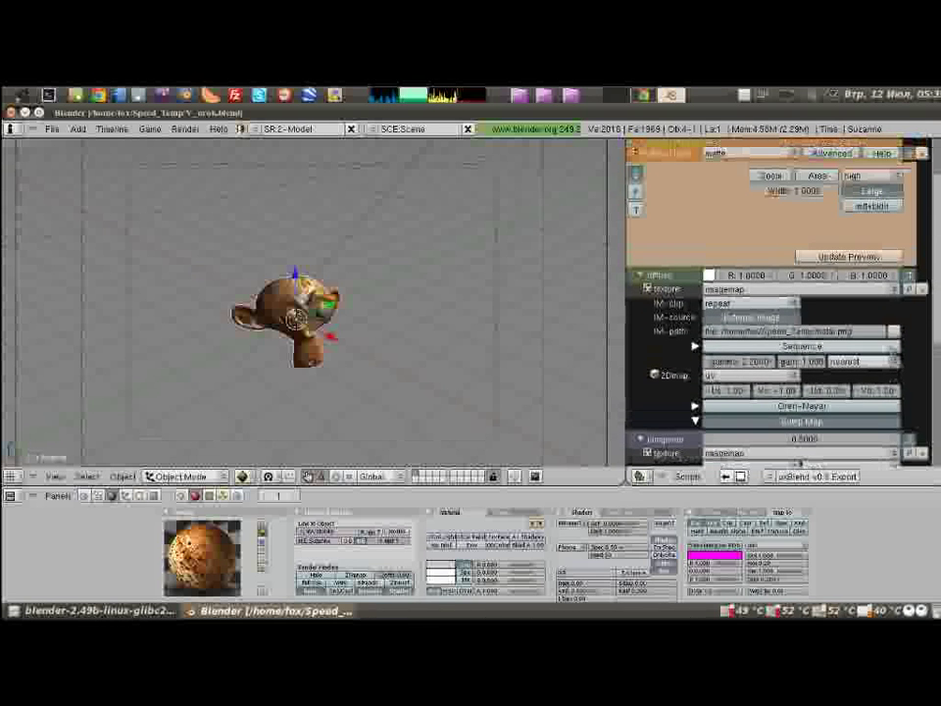
scroll(676, 304, up, 2)
scroll(680, 328, up, 1)
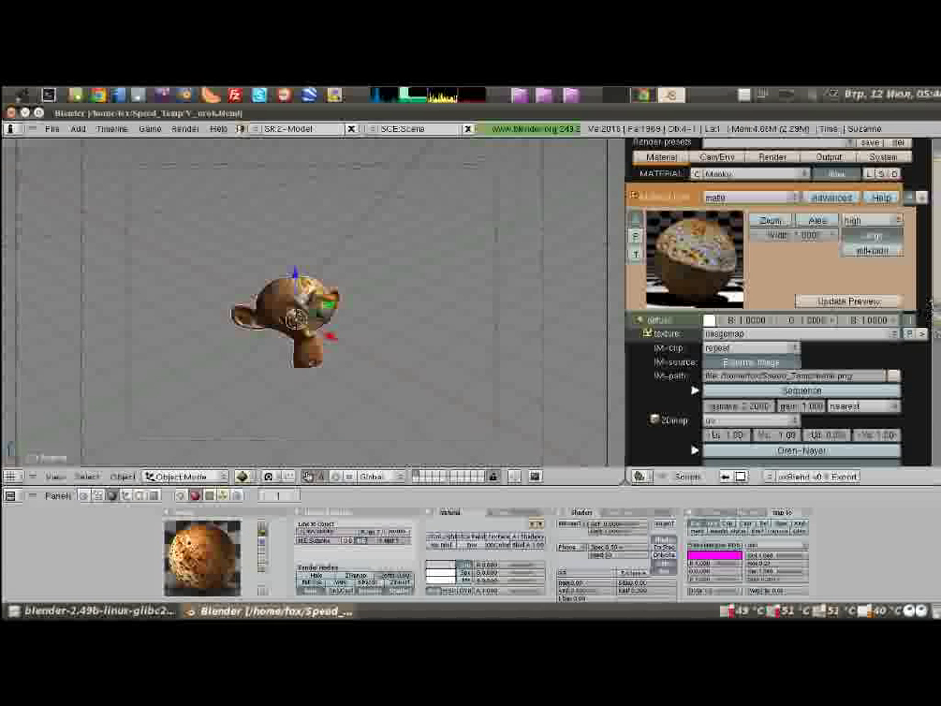
Step: Sample a pale cream diffuse colour with the eyedropper and update the material preview
click(708, 320)
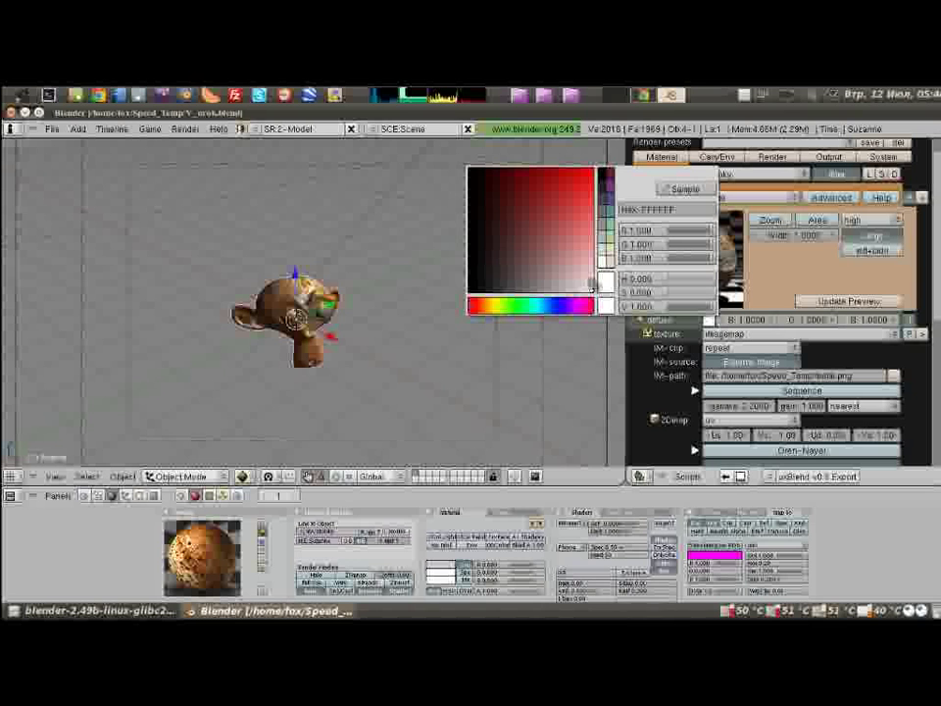
click(677, 181)
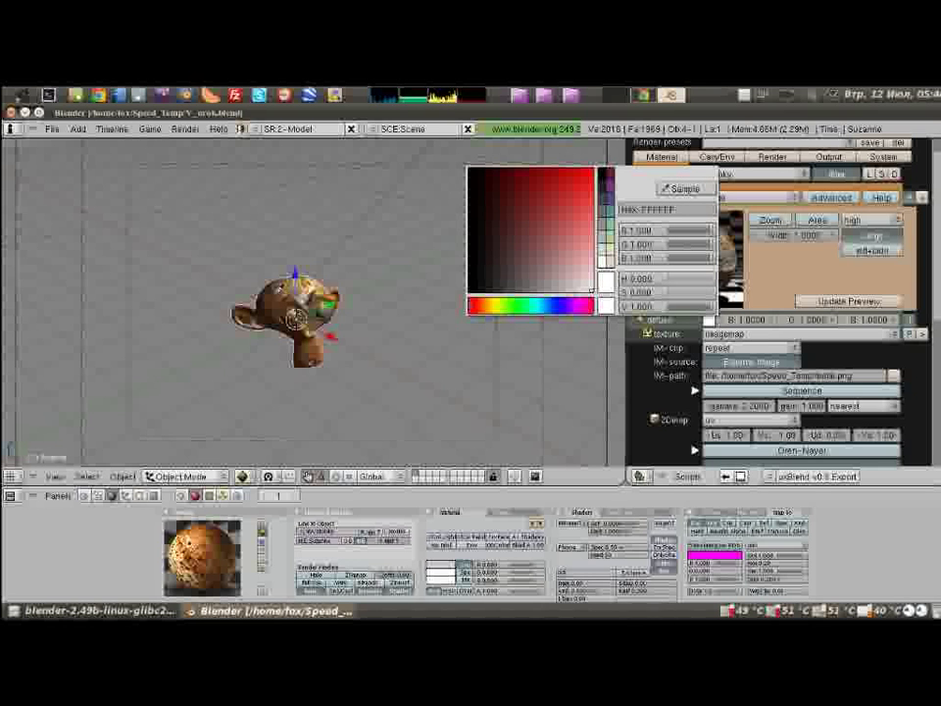
click(208, 217)
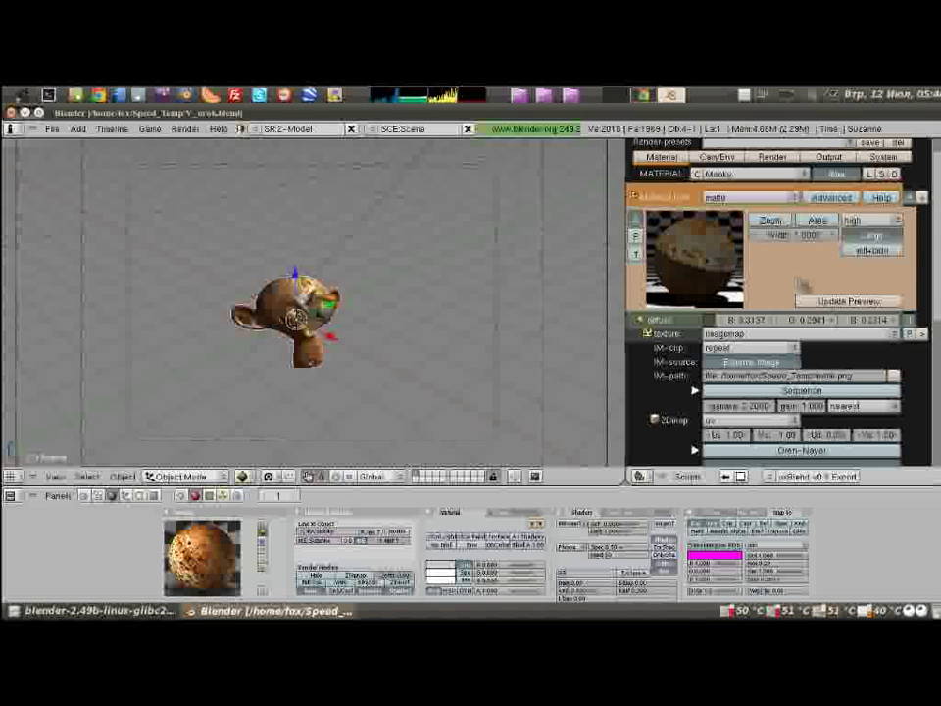
click(686, 320)
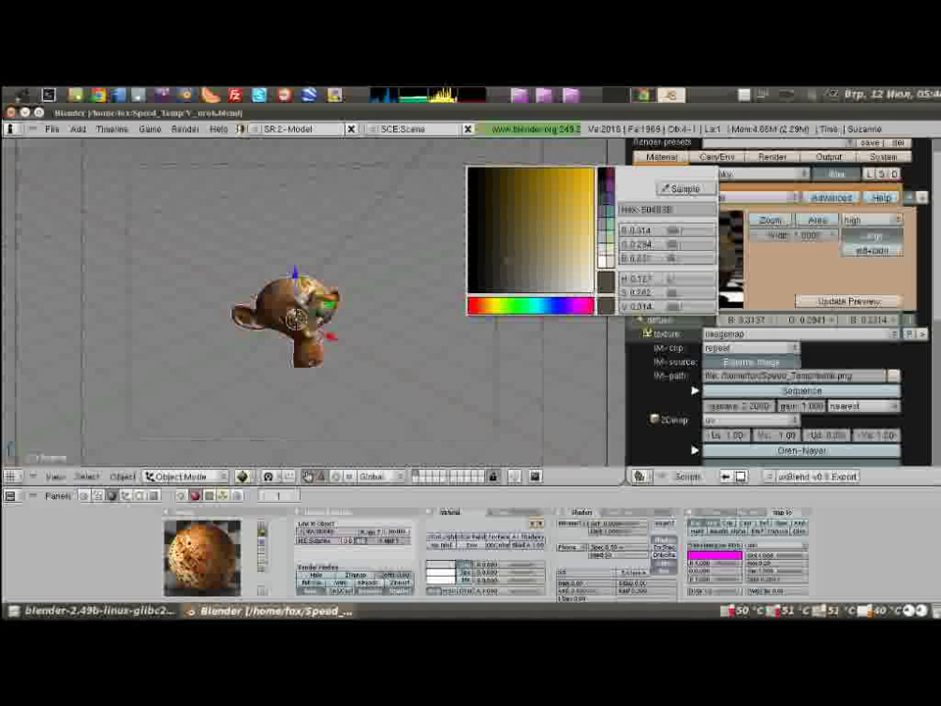
click(327, 312)
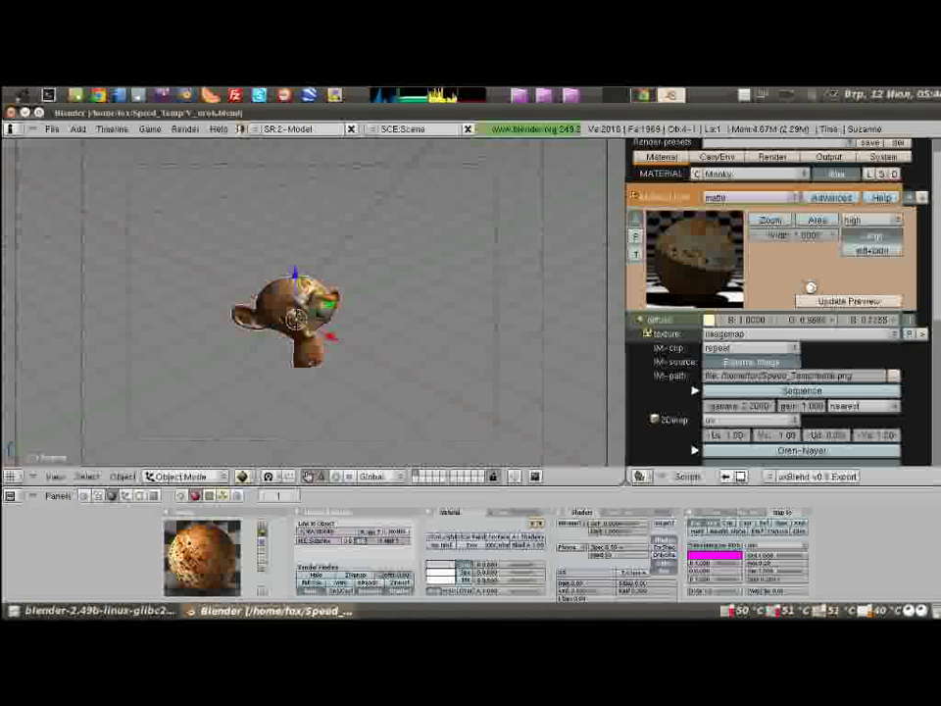
click(816, 299)
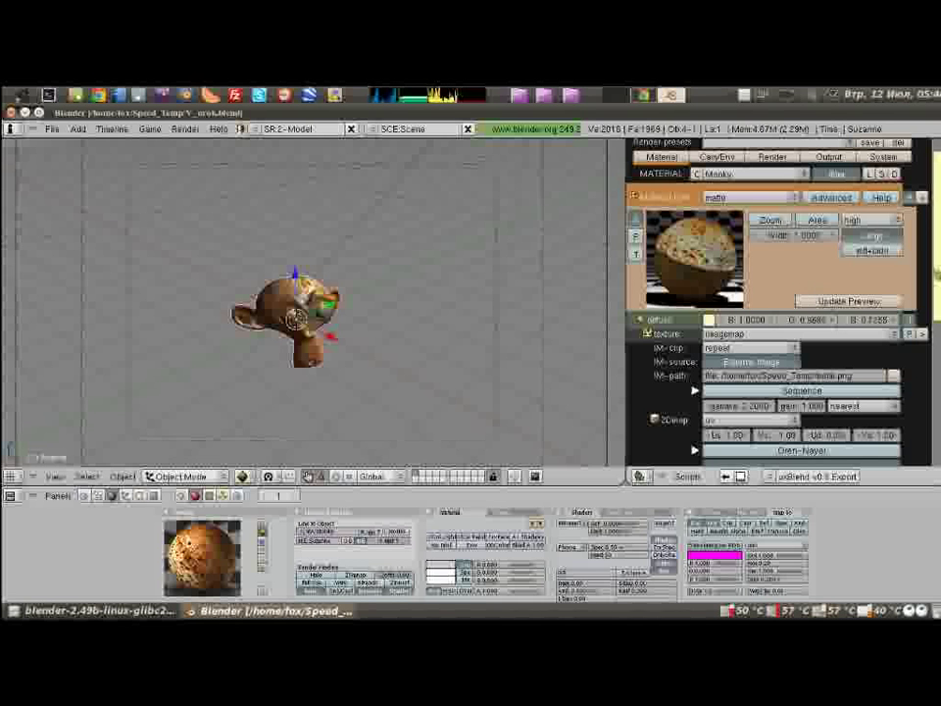
Step: Glance at the Cam/Env settings, then return to and review the Material panel
scroll(779, 304, down, 2)
scroll(780, 304, down, 2)
scroll(780, 304, down, 2)
scroll(779, 304, down, 2)
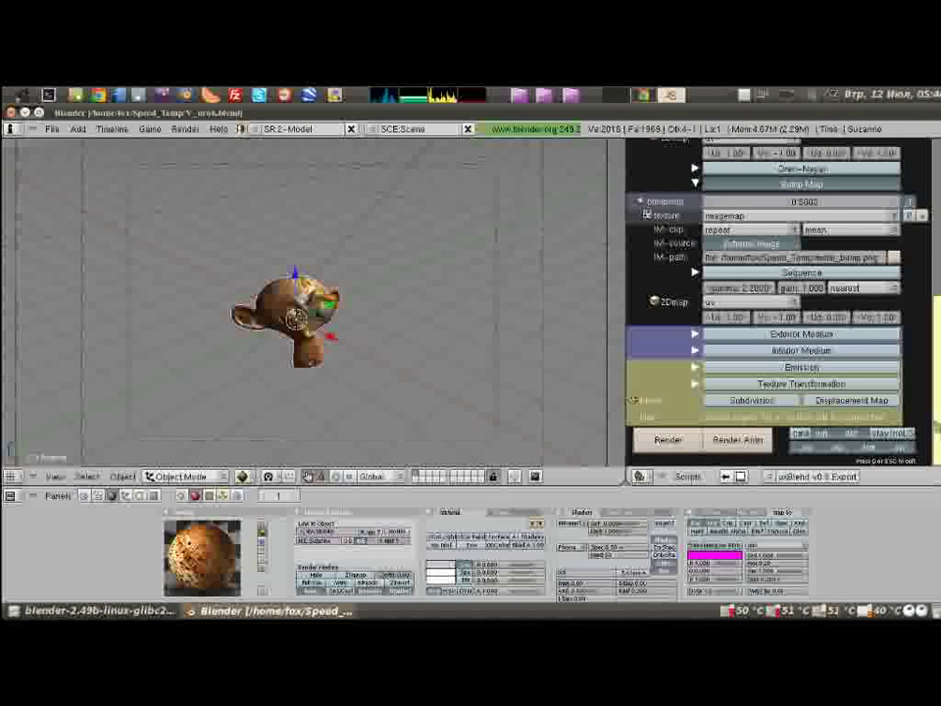
scroll(633, 400, up, 5)
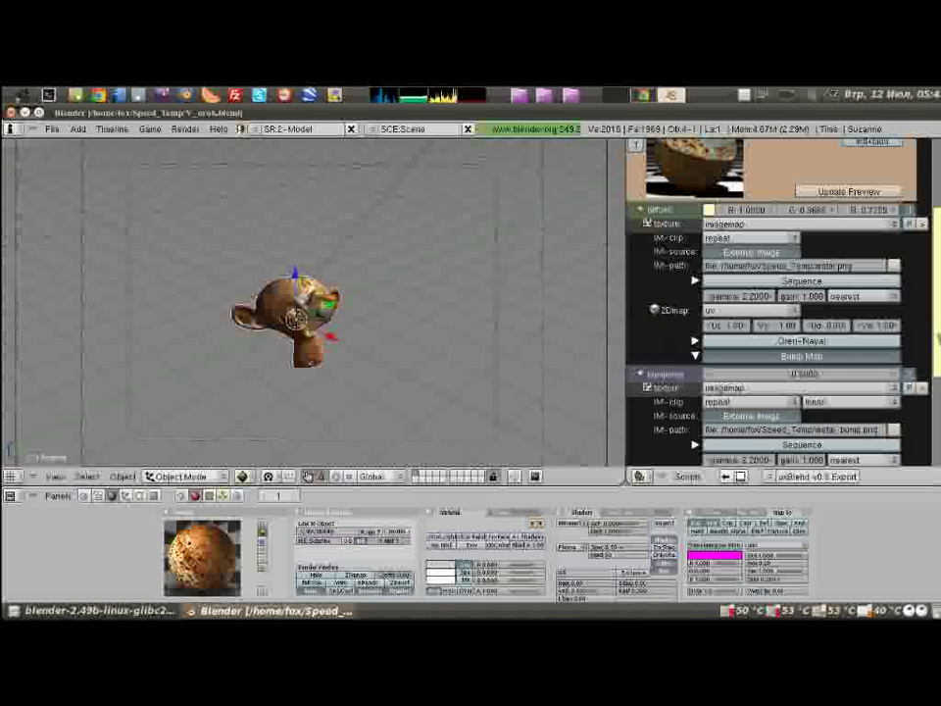
scroll(633, 400, up, 4)
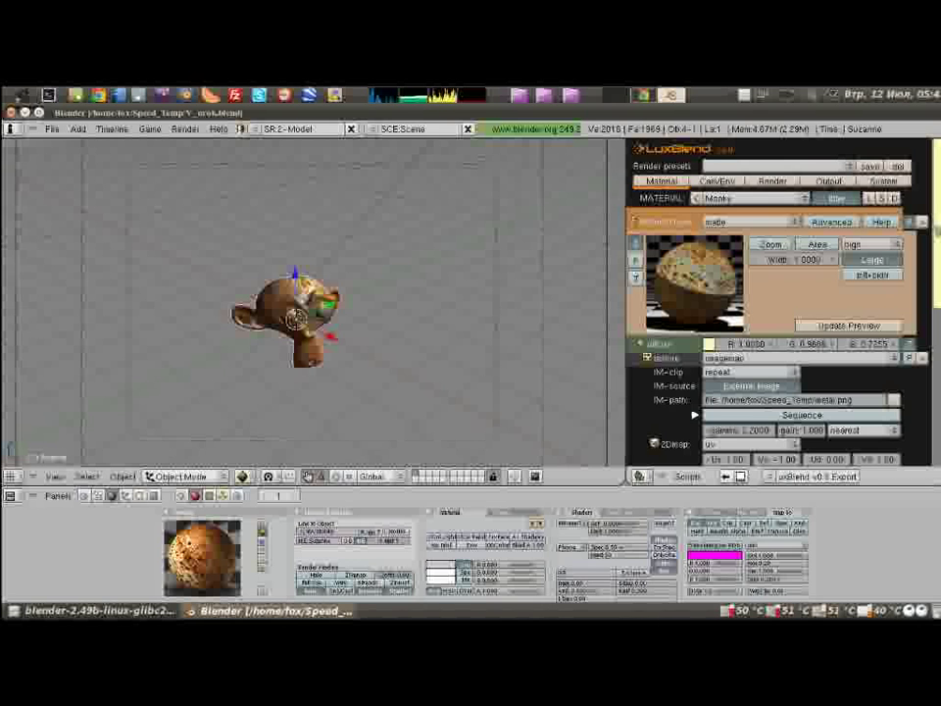
click(725, 183)
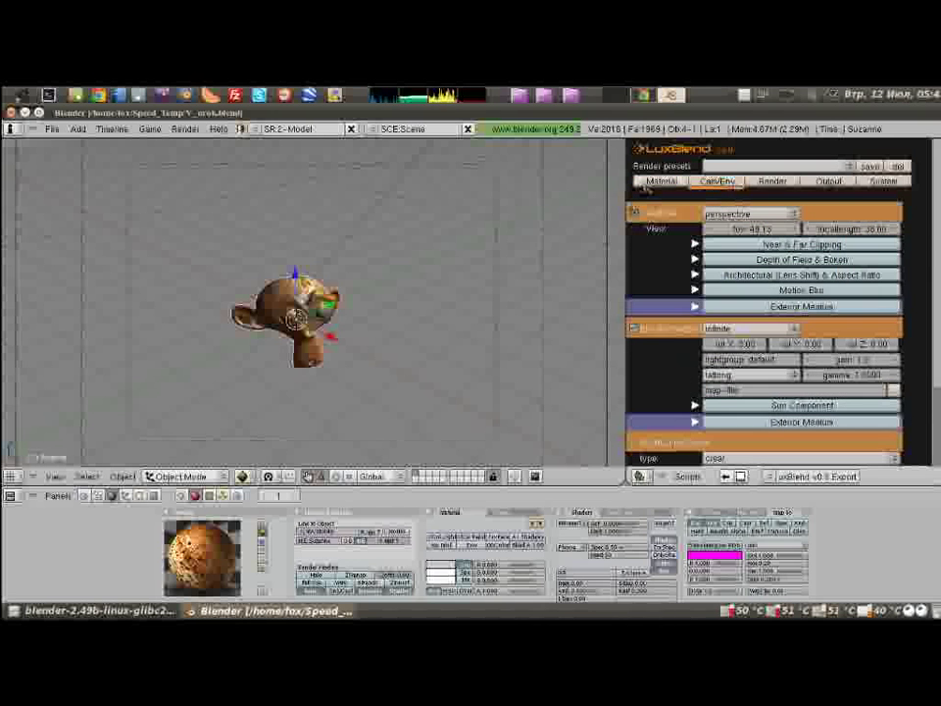
click(660, 183)
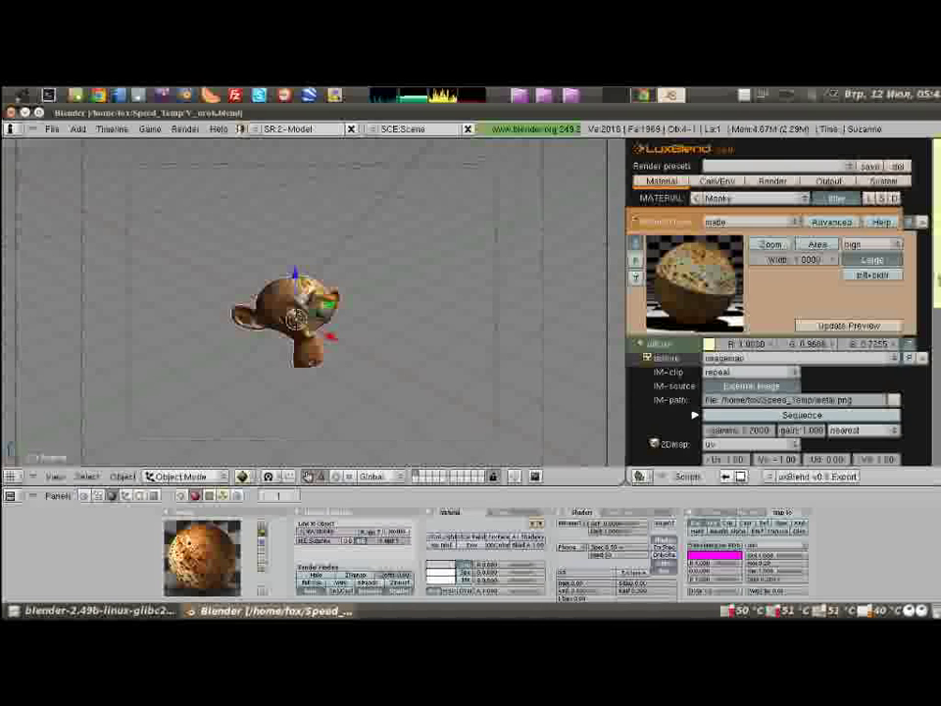
scroll(742, 435, down, 2)
scroll(742, 436, down, 2)
scroll(742, 435, down, 2)
scroll(742, 435, down, 2)
scroll(742, 435, up, 1)
scroll(742, 436, down, 1)
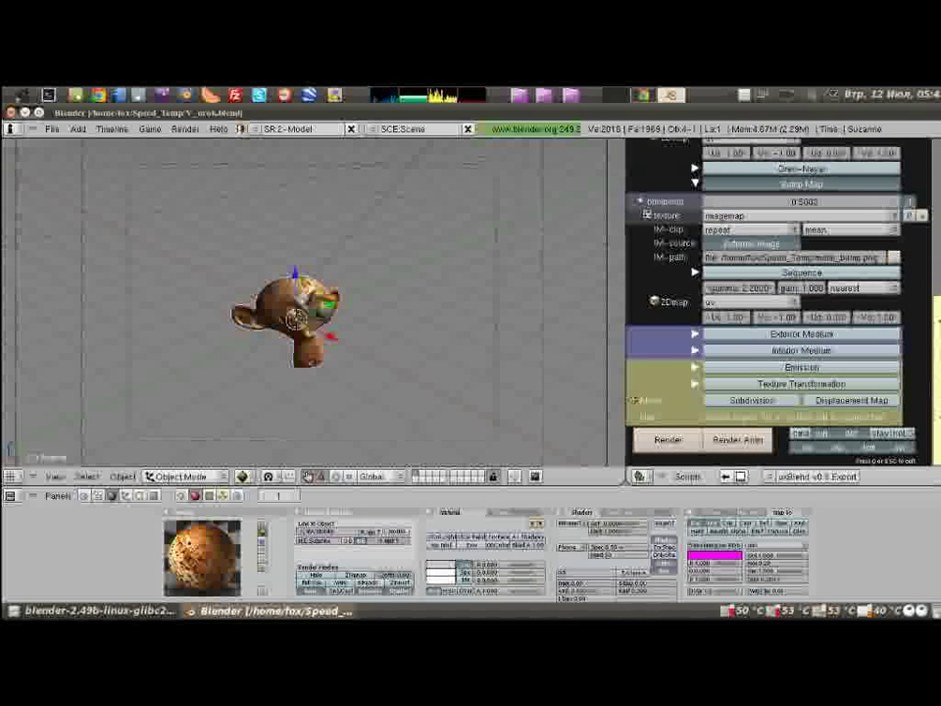
scroll(774, 304, up, 5)
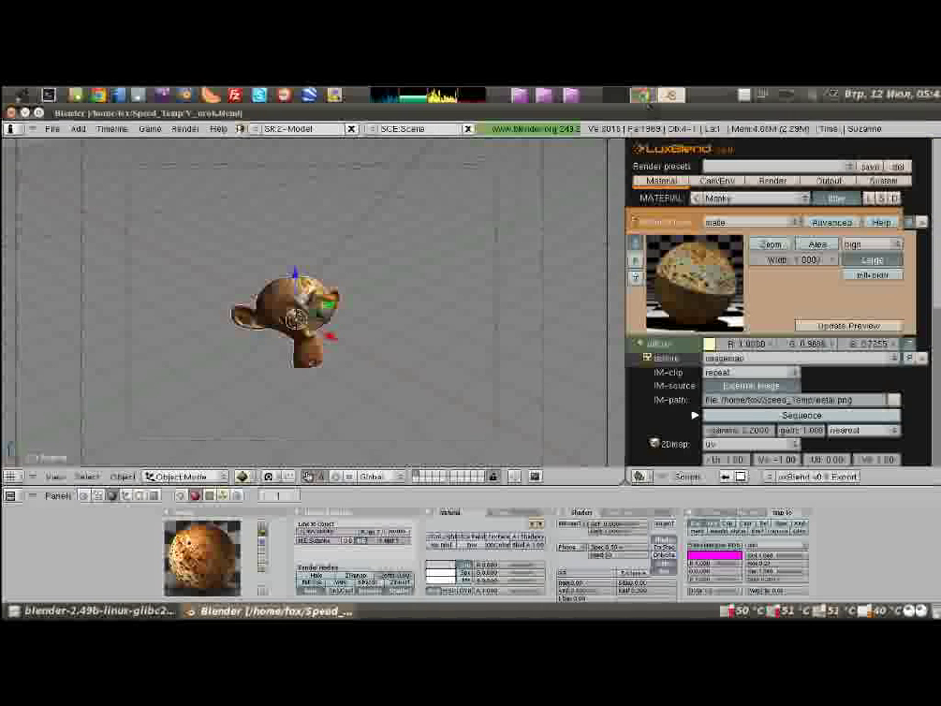
Step: Open the LuxRender Textures page from the wiki Main Page and scroll to the image texture cubes
click(643, 96)
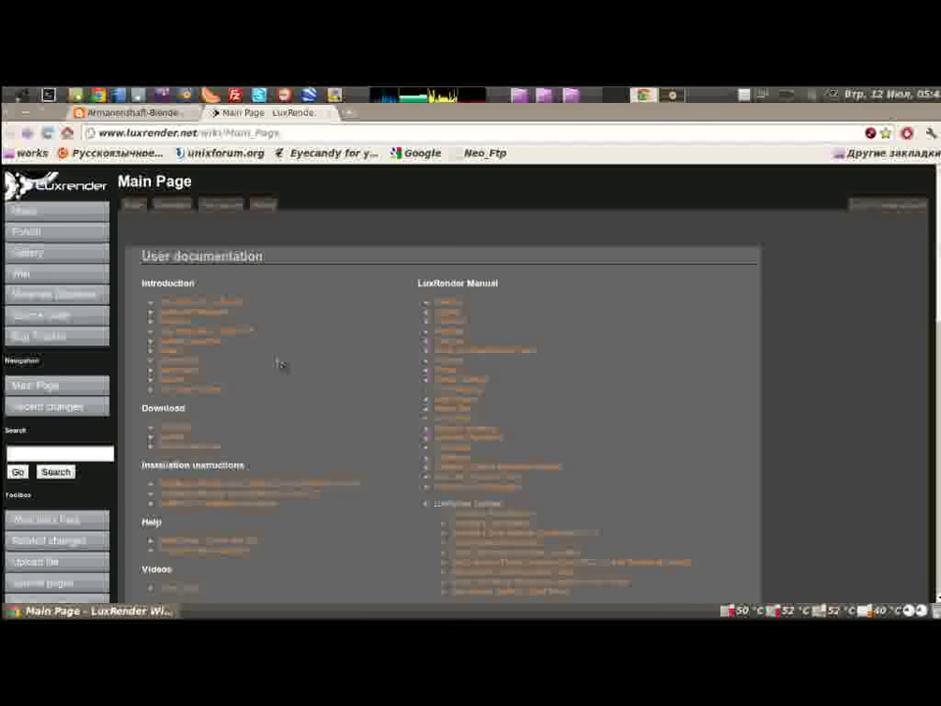
scroll(279, 363, down, 1)
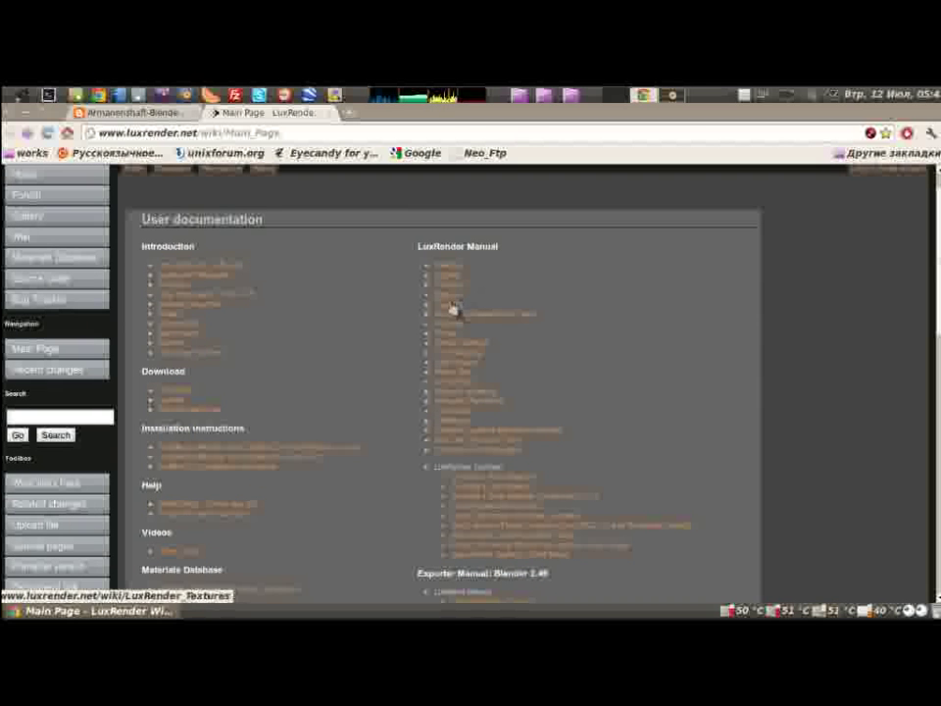
click(532, 377)
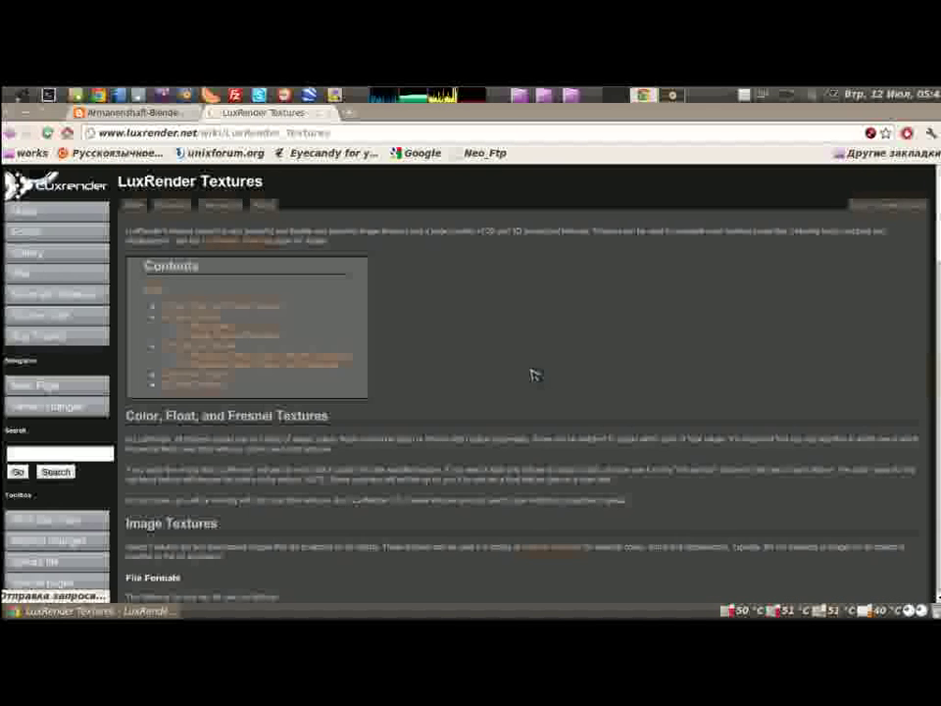
scroll(532, 377, down, 2)
scroll(532, 382, down, 5)
scroll(532, 388, down, 2)
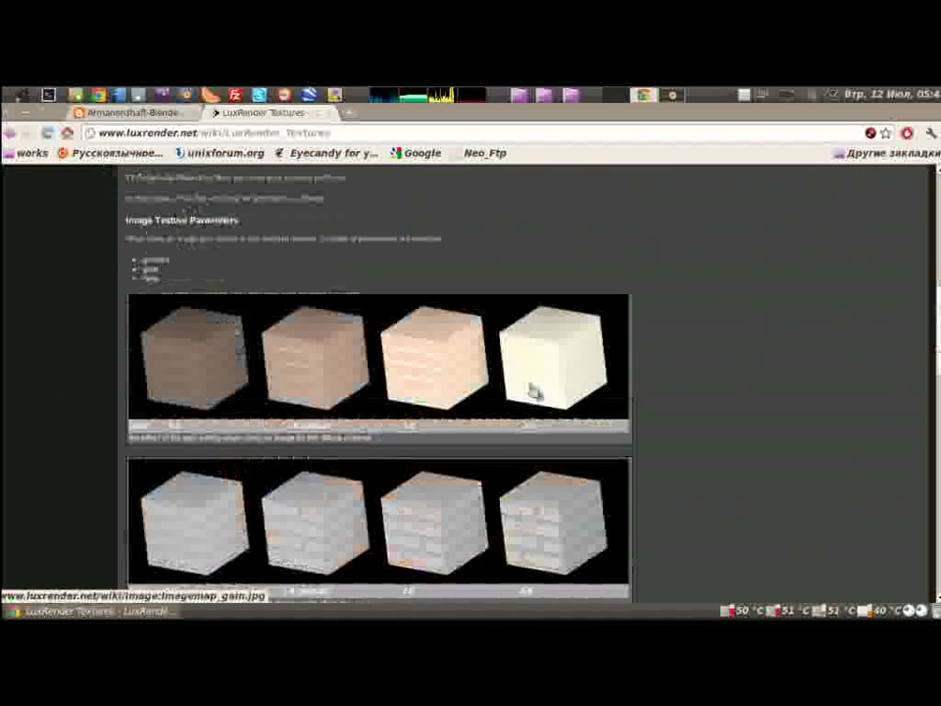
scroll(535, 388, down, 2)
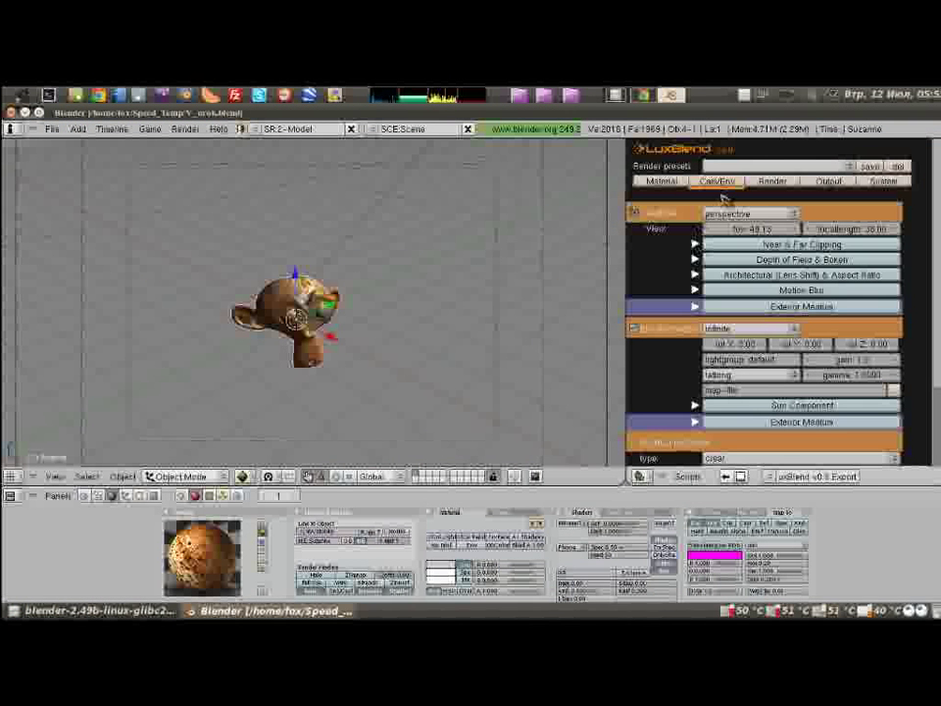
Step: Scroll through the LuxBlend Cam/Env panel's camera and environment settings
scroll(936, 343, down, 2)
scroll(936, 343, down, 2)
scroll(936, 344, up, 2)
scroll(936, 343, up, 3)
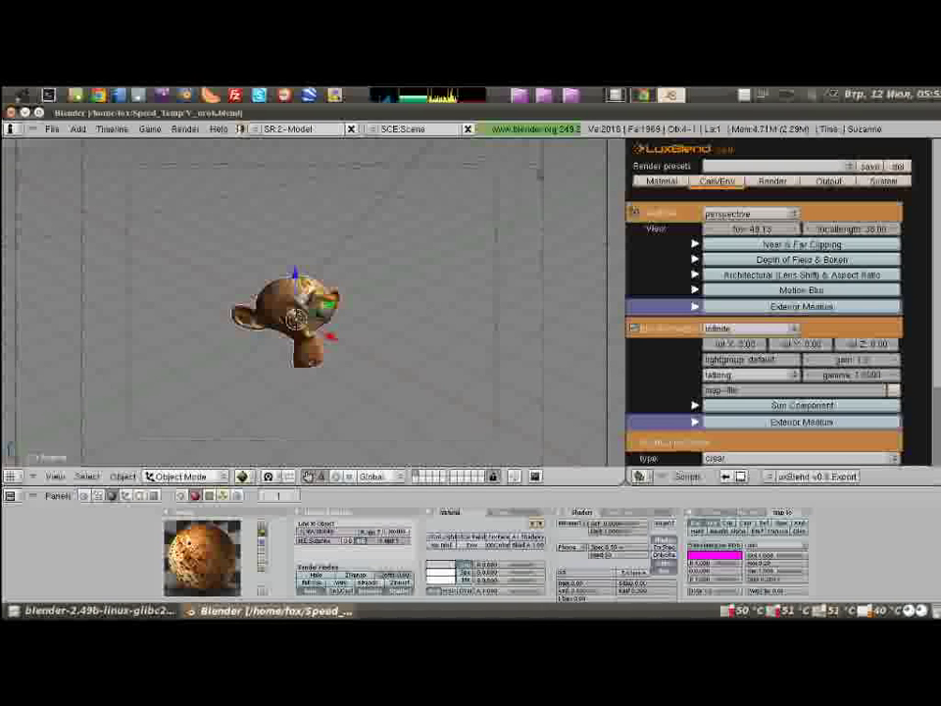
Step: Bring up the LuxRender Lighting wiki and scroll through its Light Types section
click(644, 95)
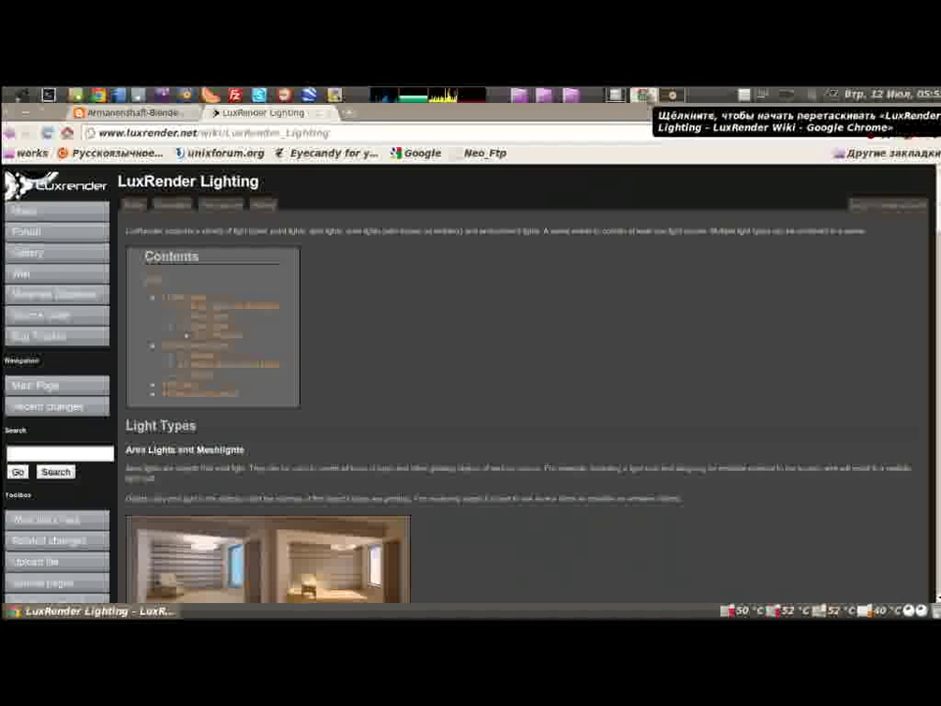
scroll(471, 403, down, 5)
scroll(473, 405, down, 3)
scroll(473, 405, up, 3)
scroll(473, 405, up, 5)
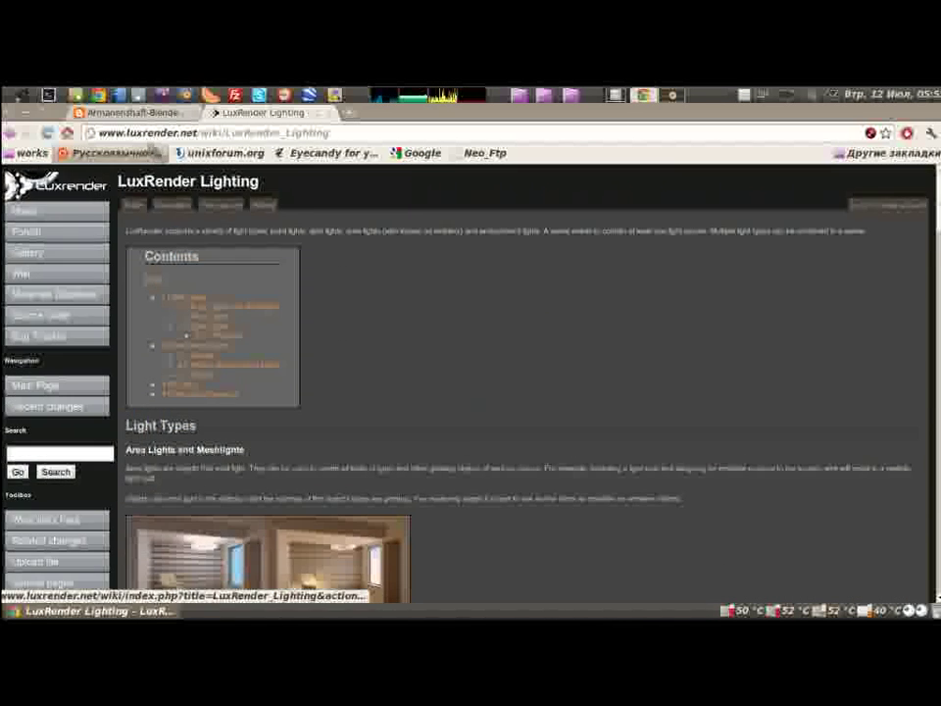
scroll(469, 455, down, 4)
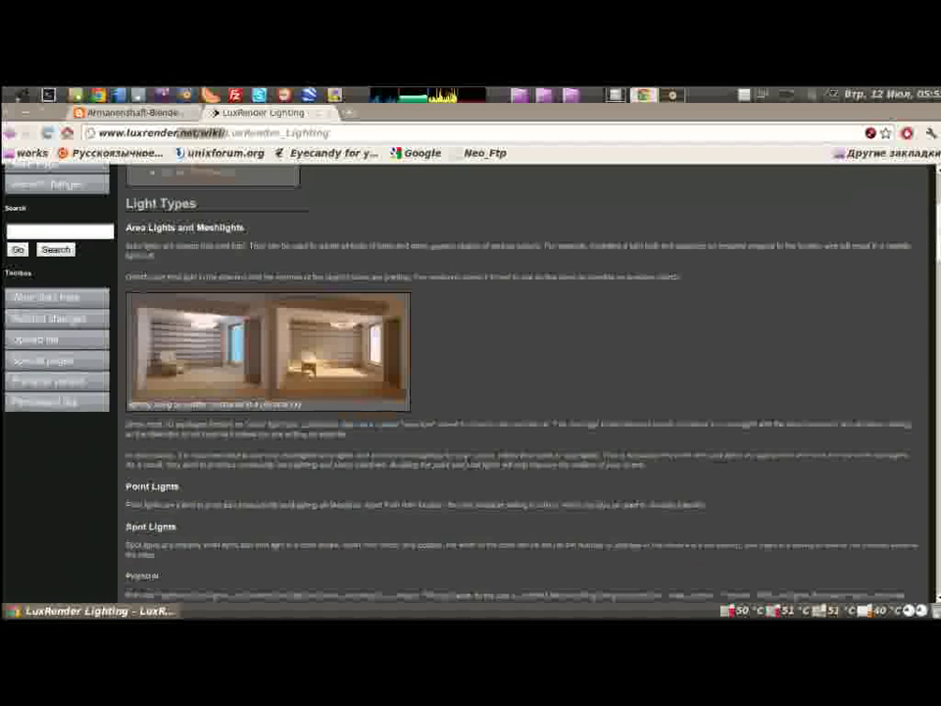
scroll(468, 461, down, 3)
scroll(467, 461, down, 6)
scroll(468, 466, up, 1)
scroll(470, 475, up, 6)
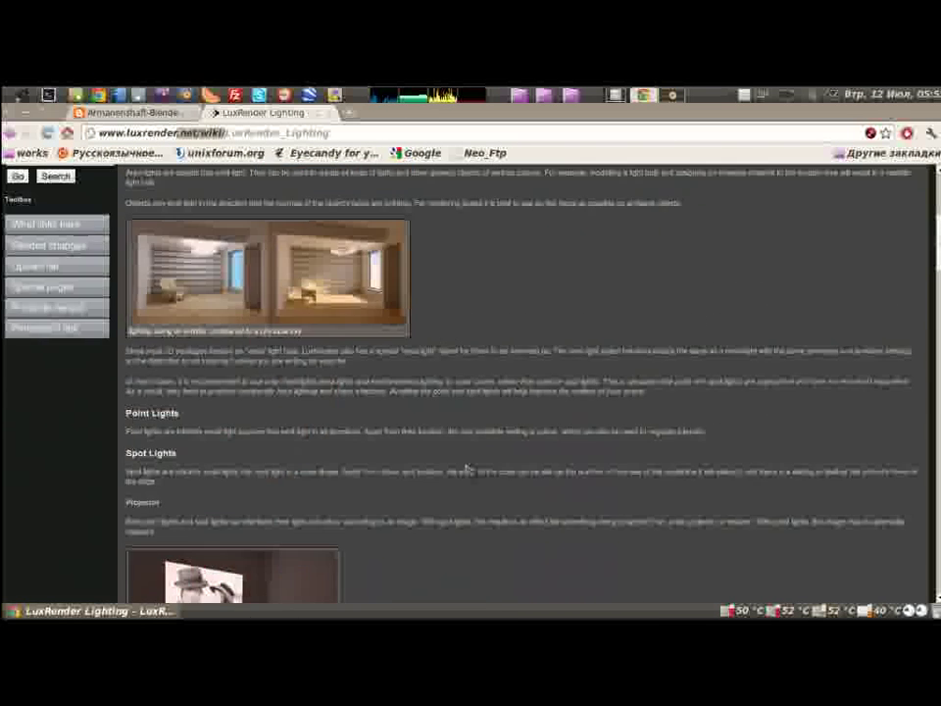
scroll(472, 451, up, 2)
scroll(473, 435, down, 1)
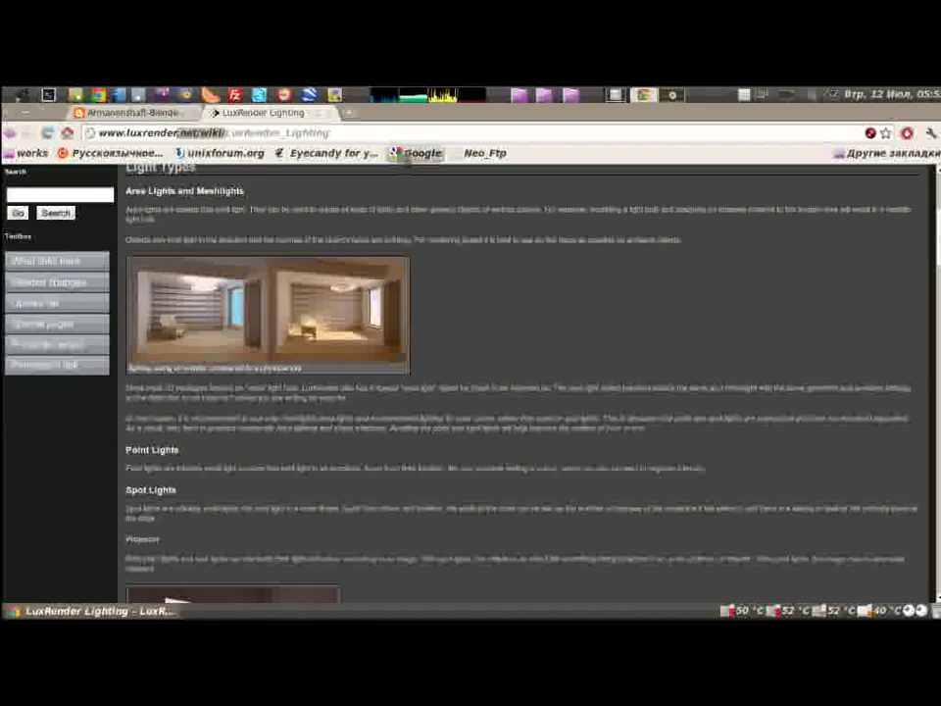
Step: Select the title of the blog's Lamp, Area and Spot post, then return to the wiki
click(132, 112)
drag(374, 273, 524, 281)
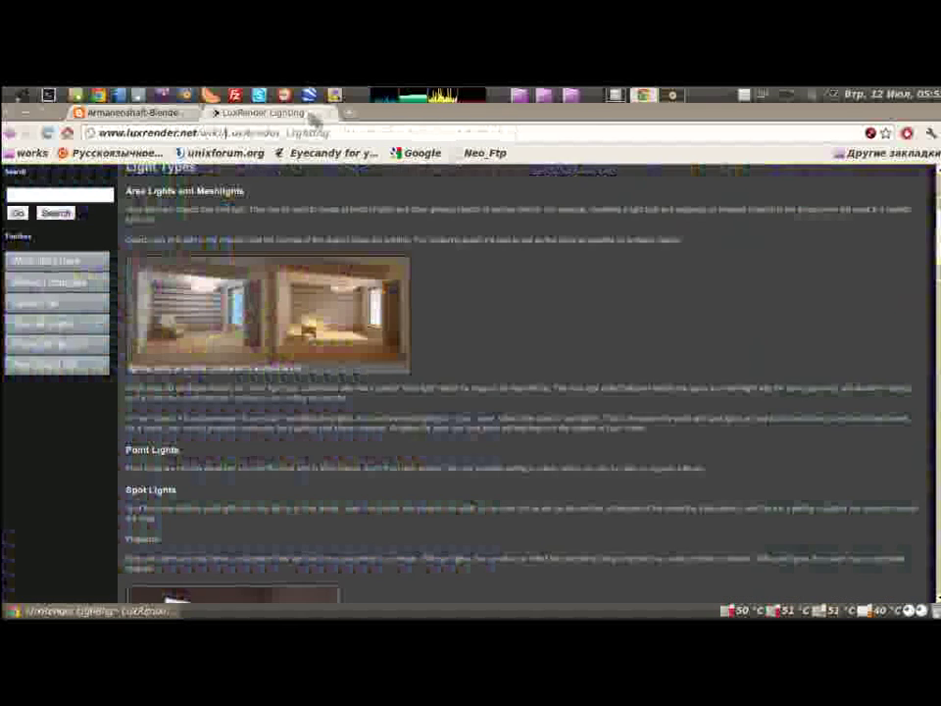
click(294, 112)
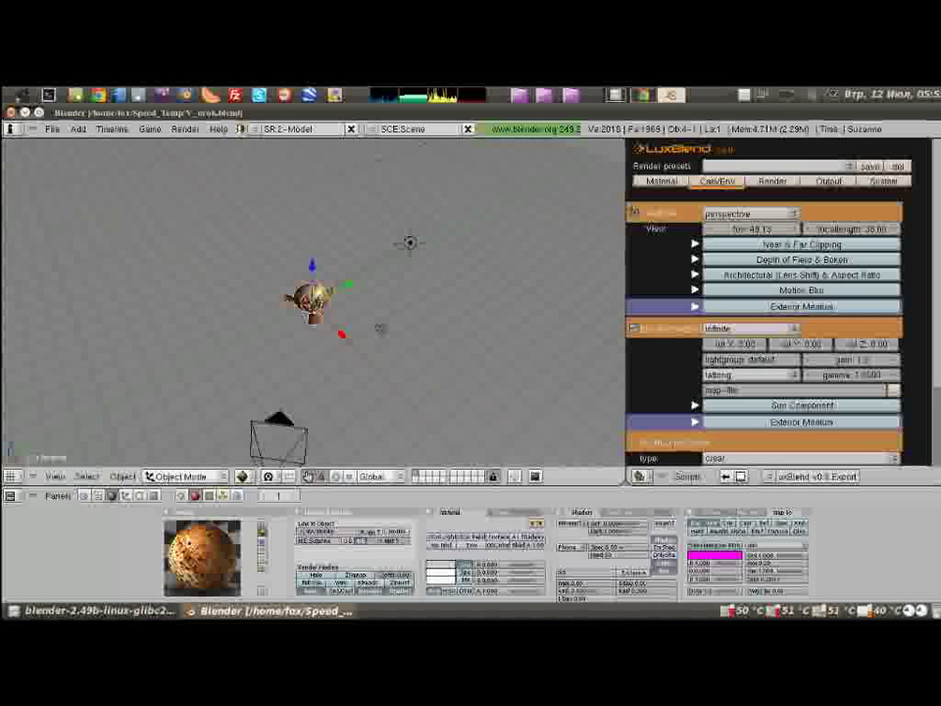
Step: Orbit the viewport to view Suzanne from a low side angle
middle_drag(380, 328, 299, 381)
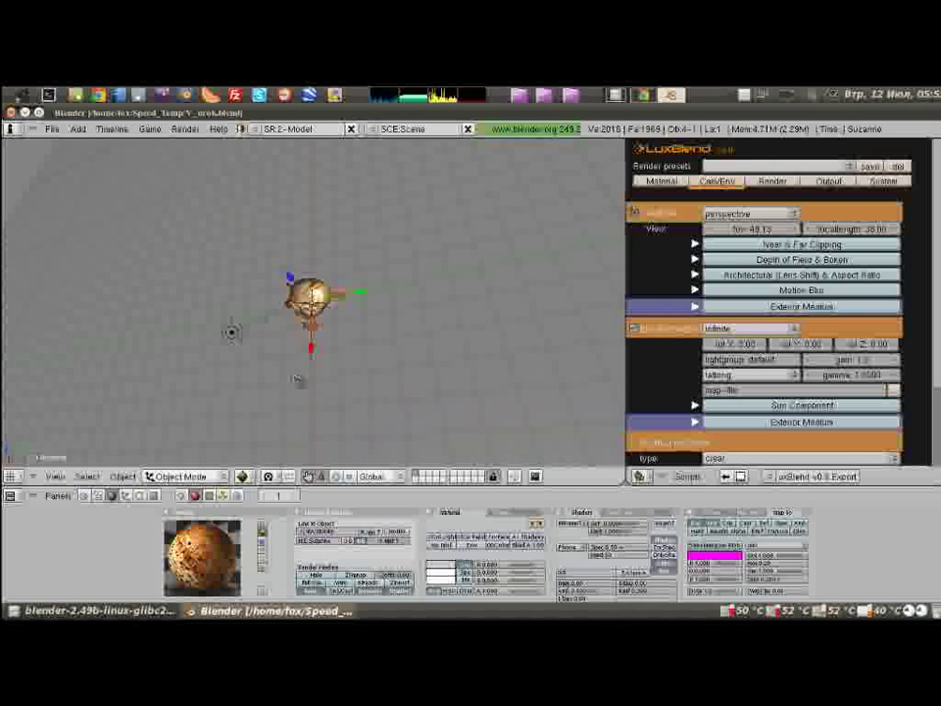
mouse_move(357, 309)
middle_down()
mouse_move(440, 331)
mouse_move(582, 329)
mouse_move(549, 275)
mouse_move(524, 316)
mouse_move(564, 279)
middle_up()
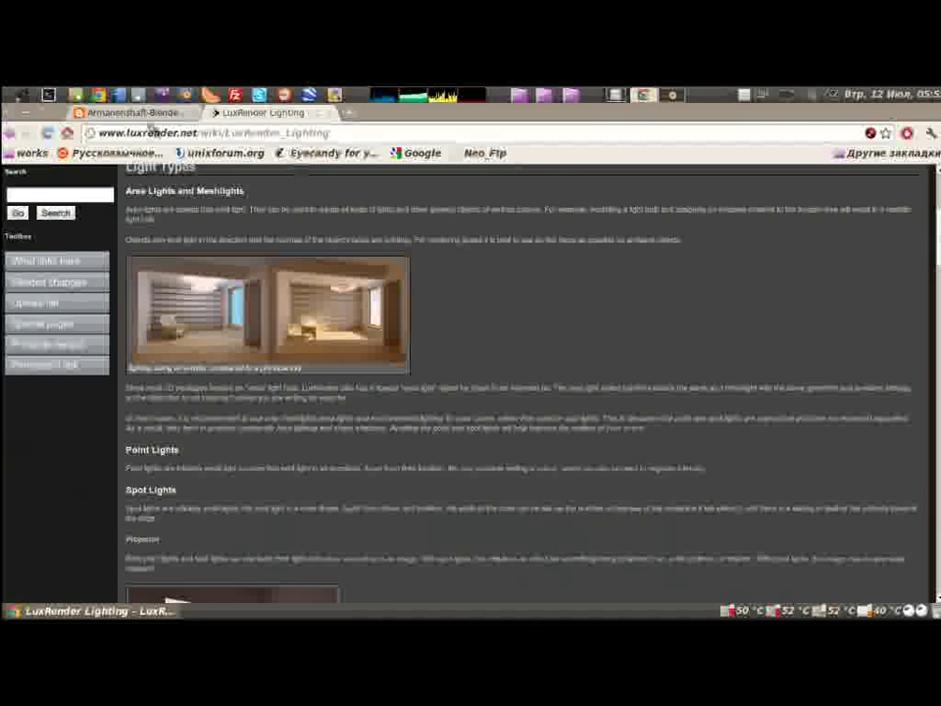
Step: Select the Эмиттеры paragraph in the blog post, comparing it with the Lighting wiki page
click(132, 112)
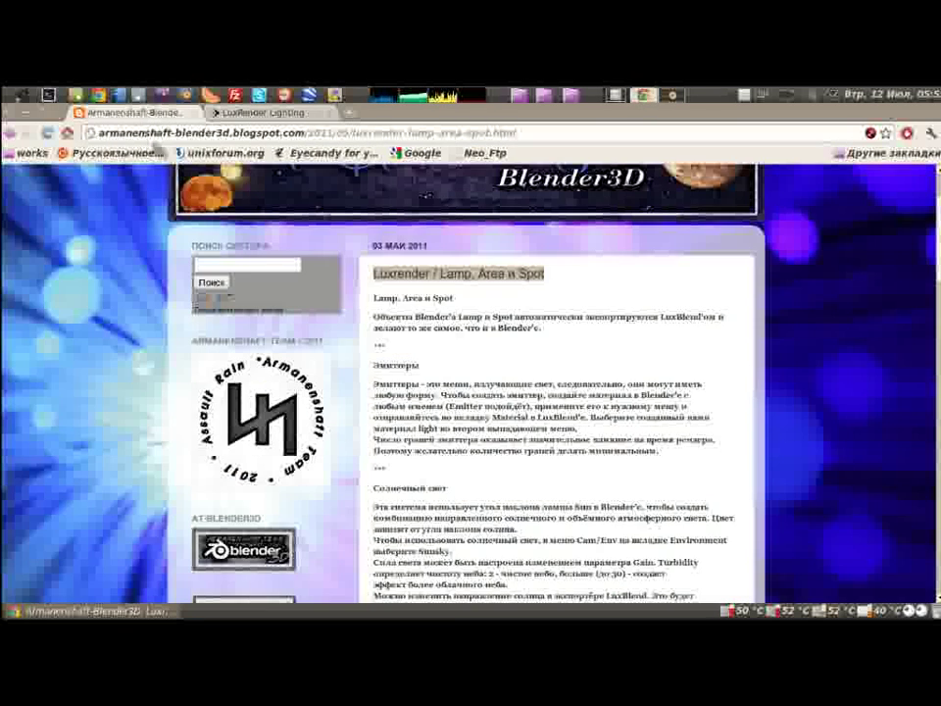
scroll(371, 292, down, 2)
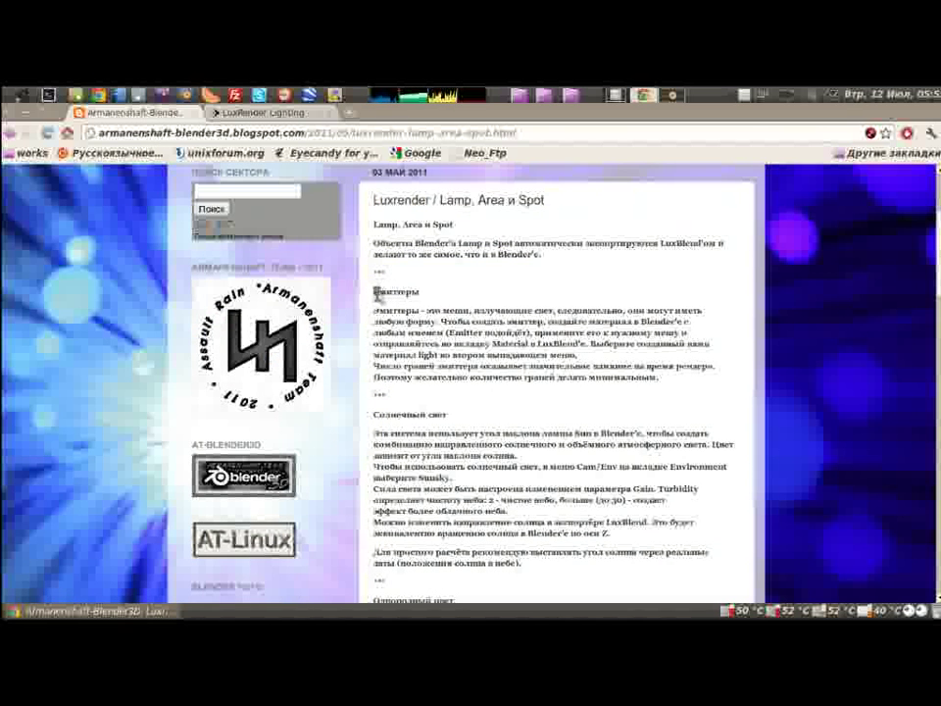
drag(374, 292, 659, 376)
key(ctrl+Tab)
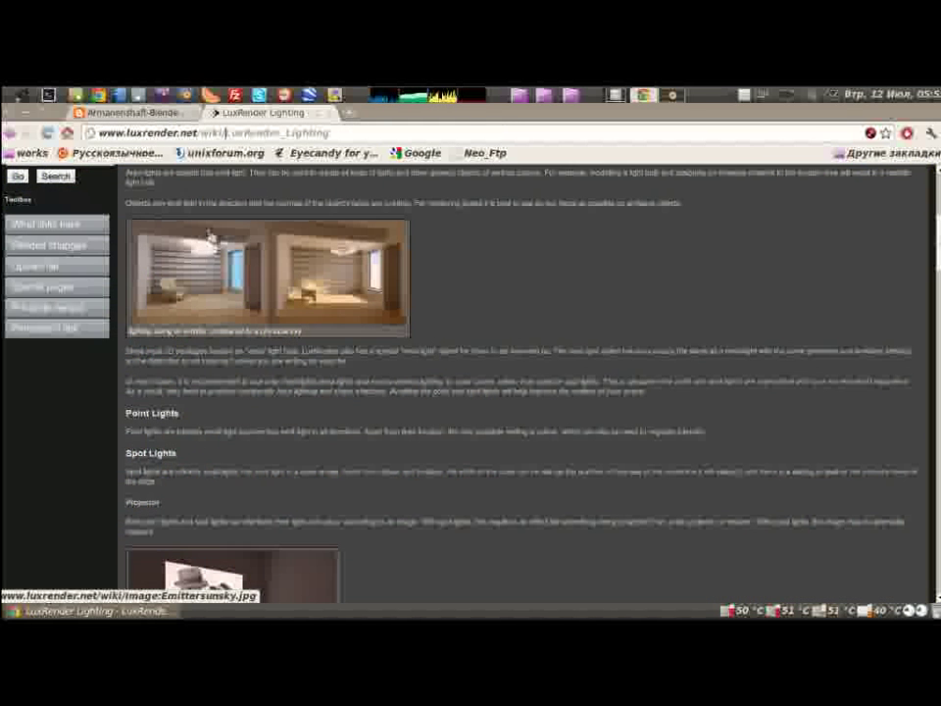
click(180, 116)
scroll(383, 251, down, 1)
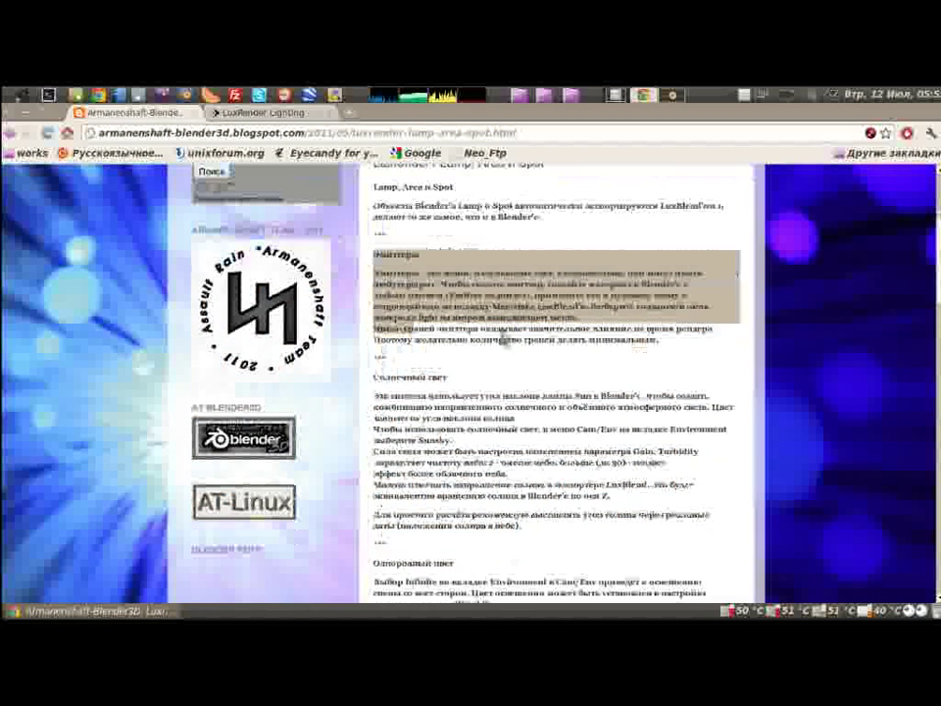
drag(373, 376, 447, 378)
click(211, 113)
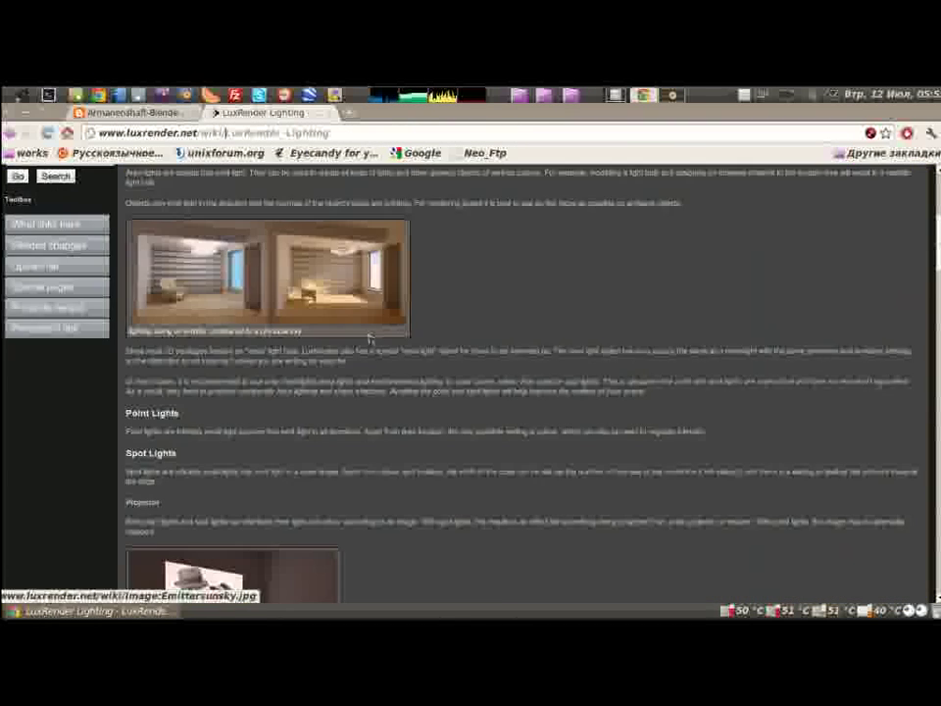
Step: Scroll down the Lighting wiki toward Sunsky, then skim further down the blog post
scroll(371, 337, down, 5)
scroll(375, 340, down, 3)
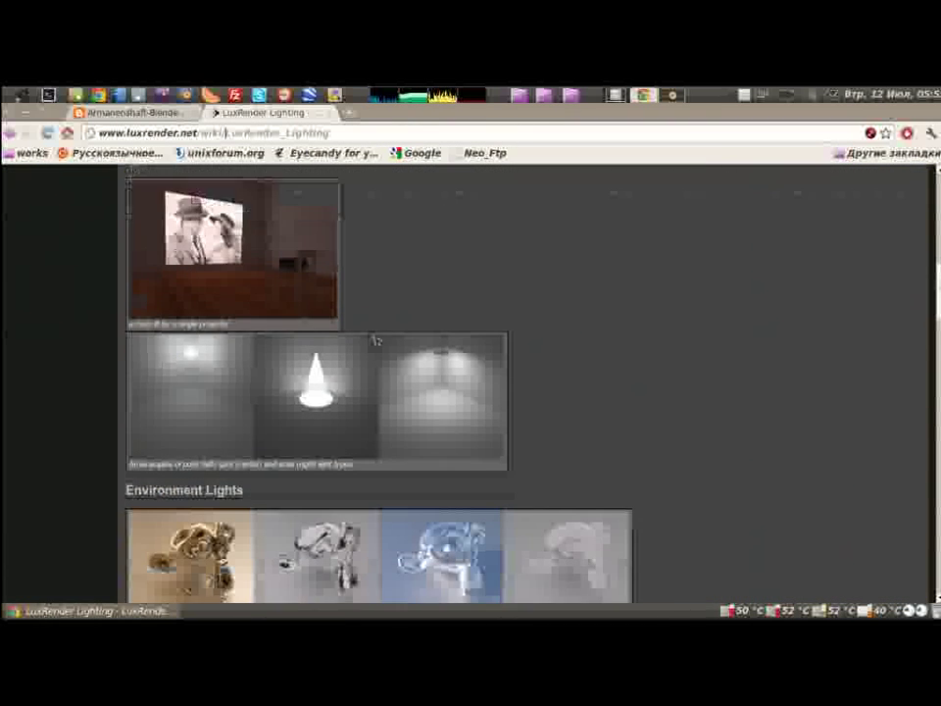
scroll(377, 341, down, 5)
scroll(363, 373, down, 2)
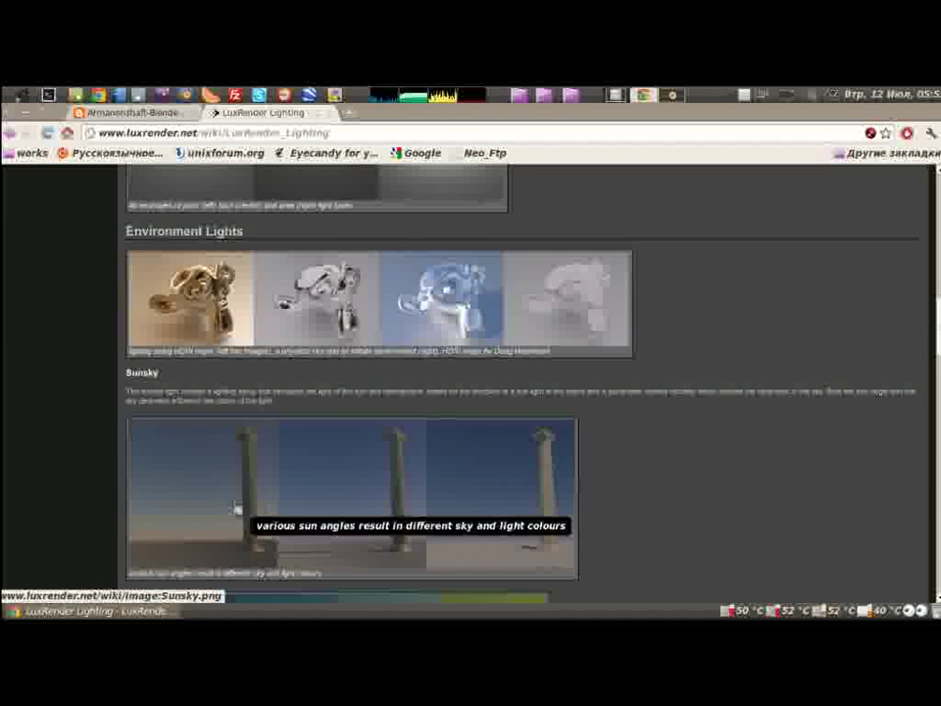
scroll(393, 448, down, 2)
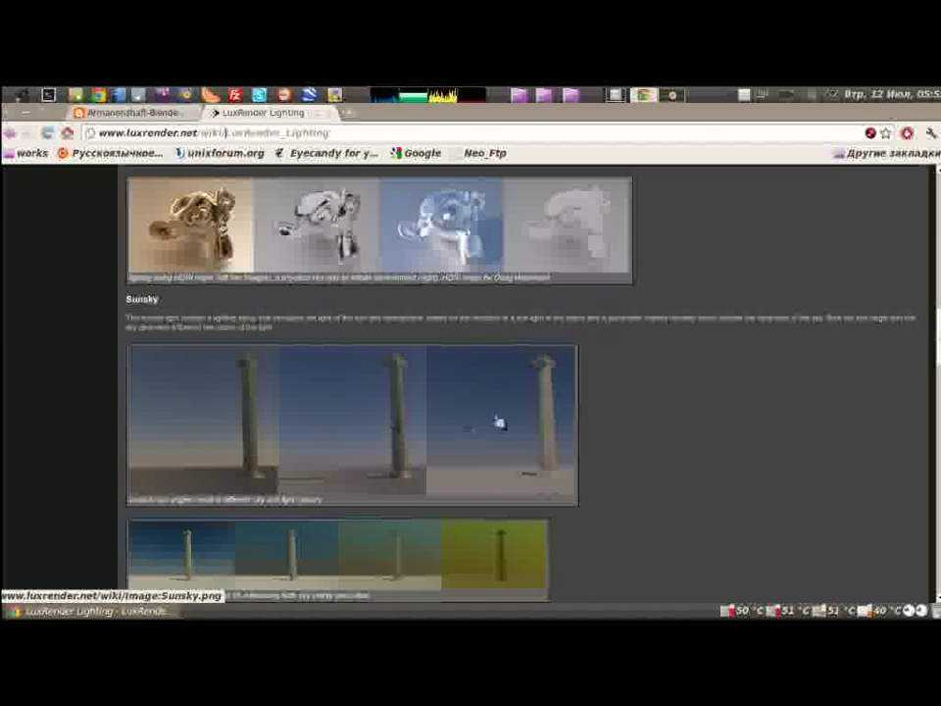
click(133, 111)
scroll(498, 385, down, 2)
scroll(498, 385, down, 3)
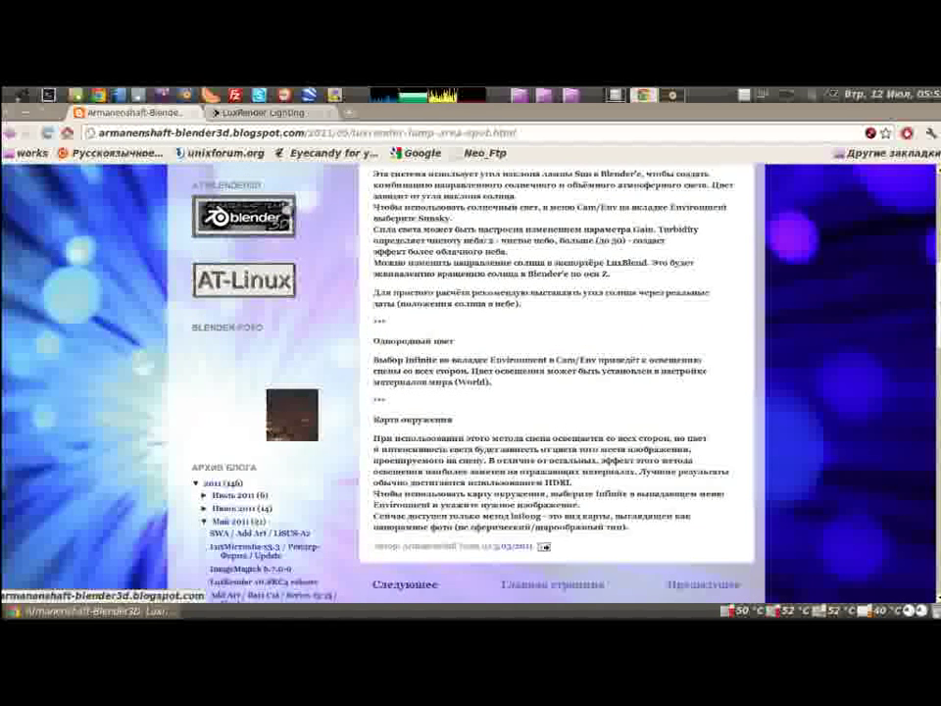
Step: Scroll through the wiki's Sunsky and IES sections, then return to Blender
key(ctrl+Tab)
scroll(509, 448, down, 1)
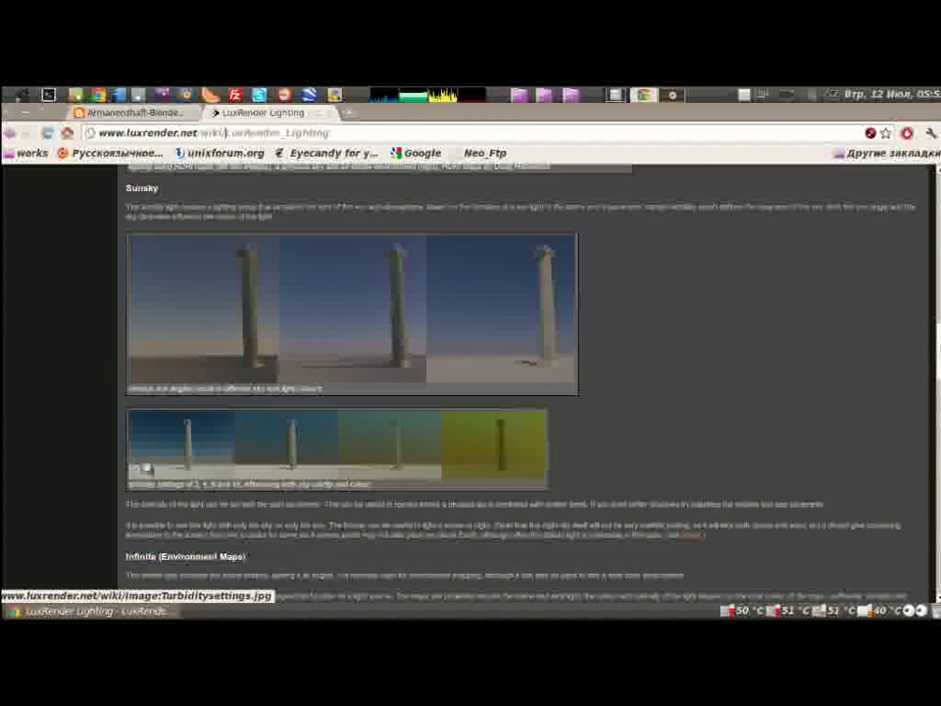
scroll(509, 448, down, 1)
scroll(509, 448, down, 2)
scroll(471, 446, down, 1)
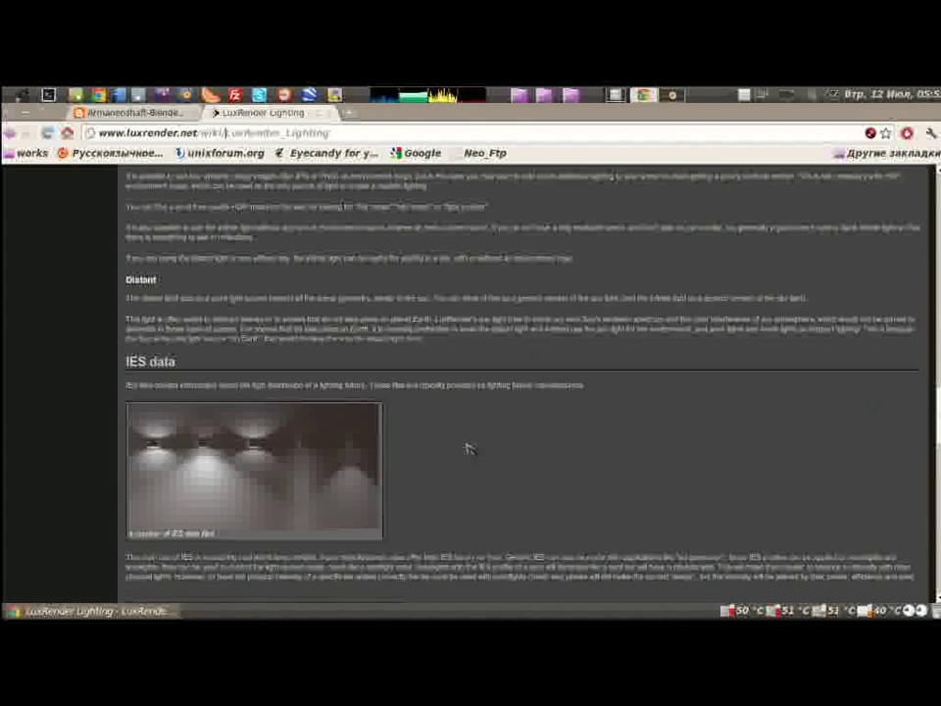
scroll(537, 450, down, 2)
scroll(538, 450, down, 1)
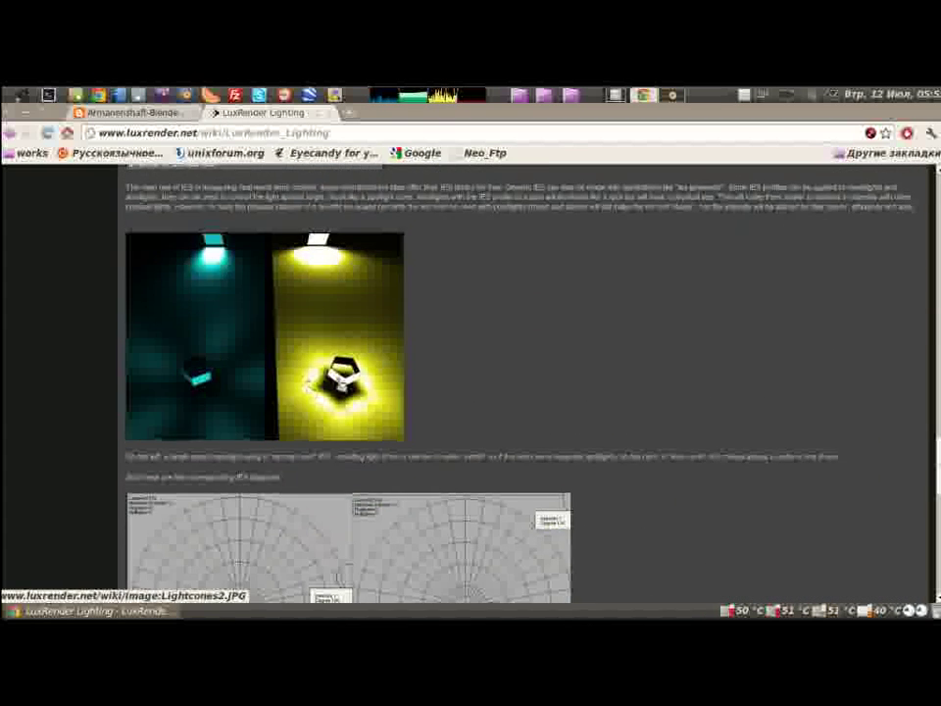
scroll(598, 448, down, 2)
scroll(619, 449, down, 1)
scroll(619, 449, up, 3)
scroll(619, 449, up, 3)
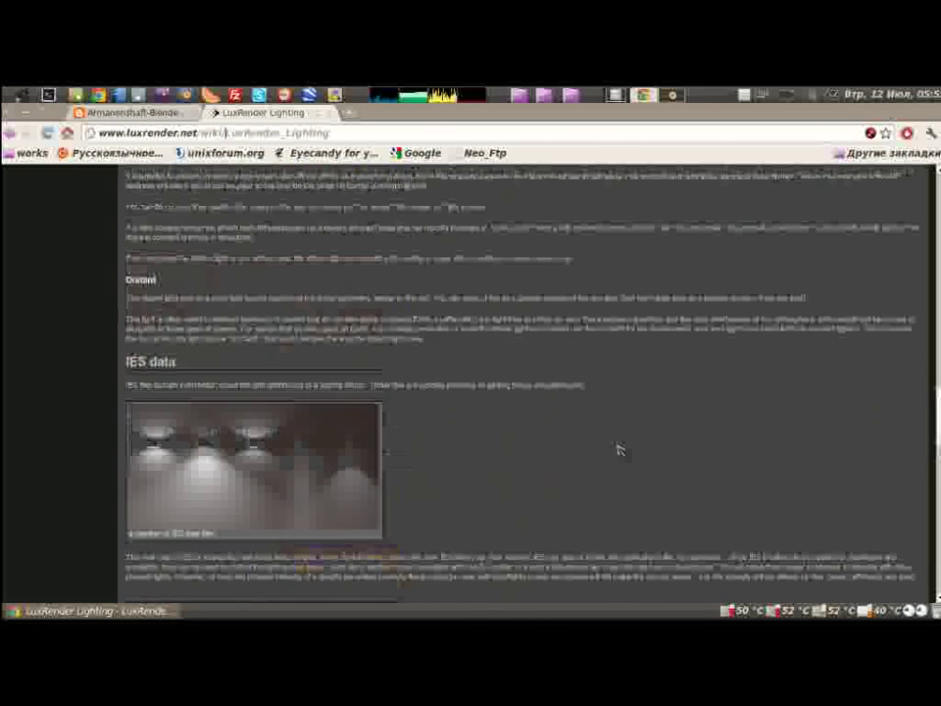
scroll(618, 449, up, 3)
scroll(619, 449, up, 3)
key(alt+Tab)
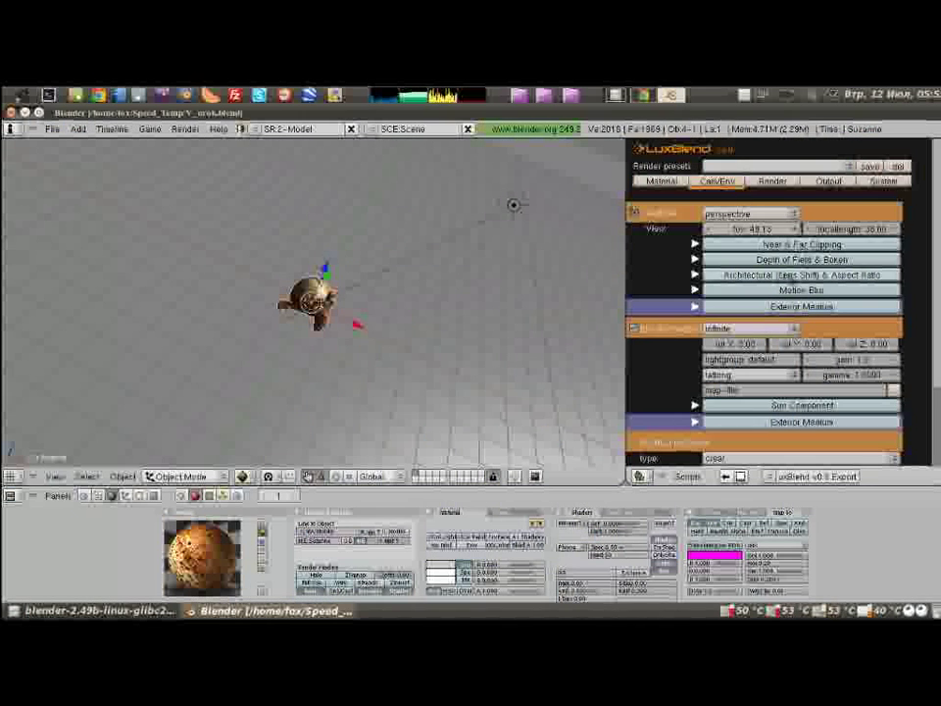
Step: Switch the LuxRender environment light type to sunsky
click(784, 260)
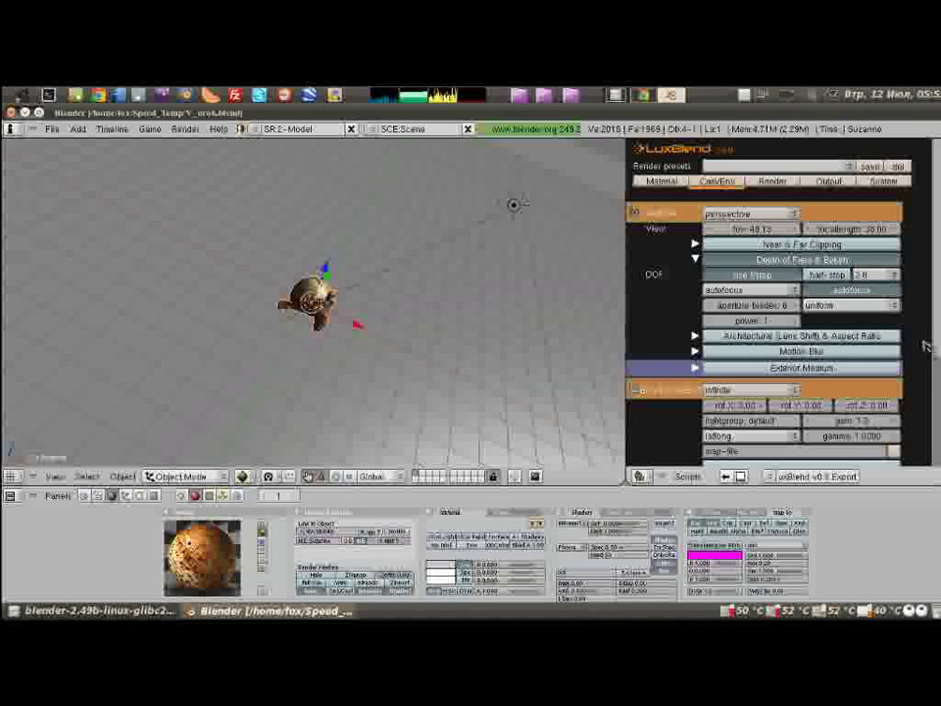
scroll(765, 304, down, 2)
scroll(765, 304, down, 1)
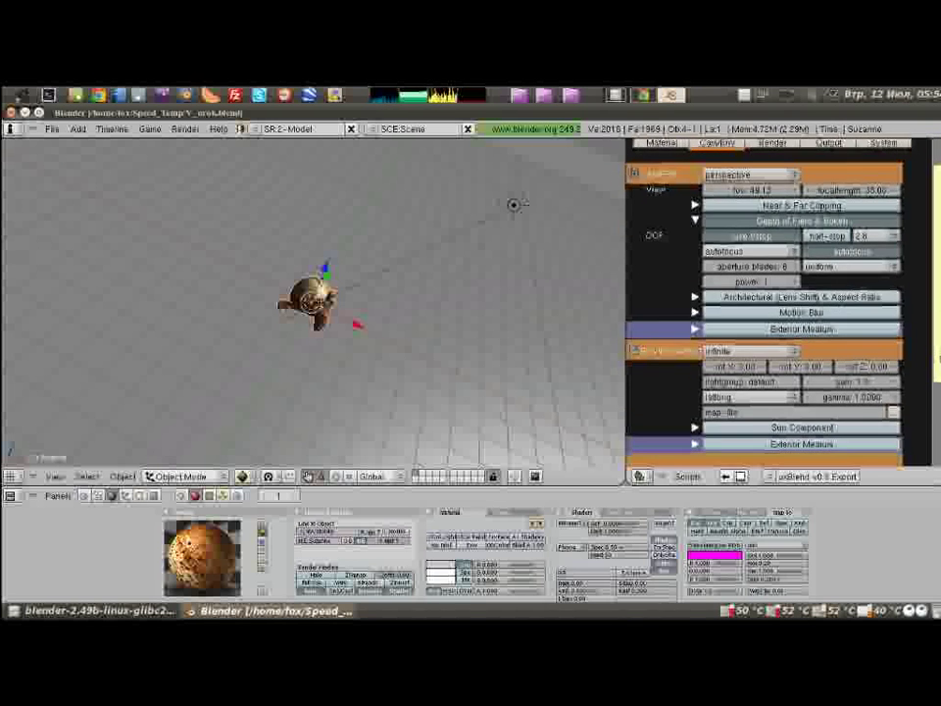
scroll(765, 304, down, 2)
click(750, 305)
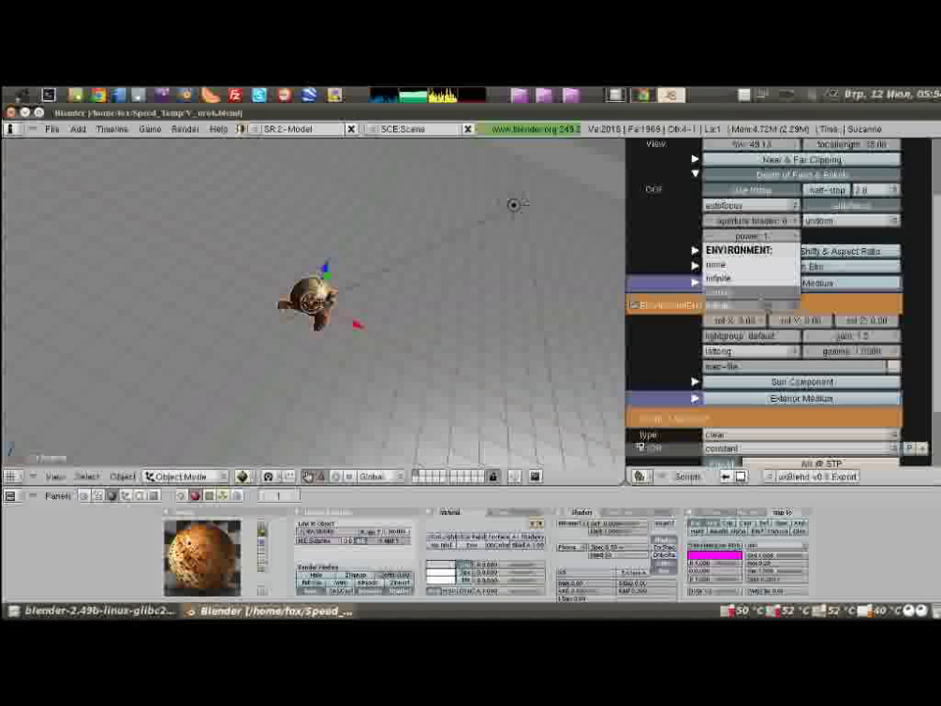
click(731, 290)
scroll(765, 304, down, 1)
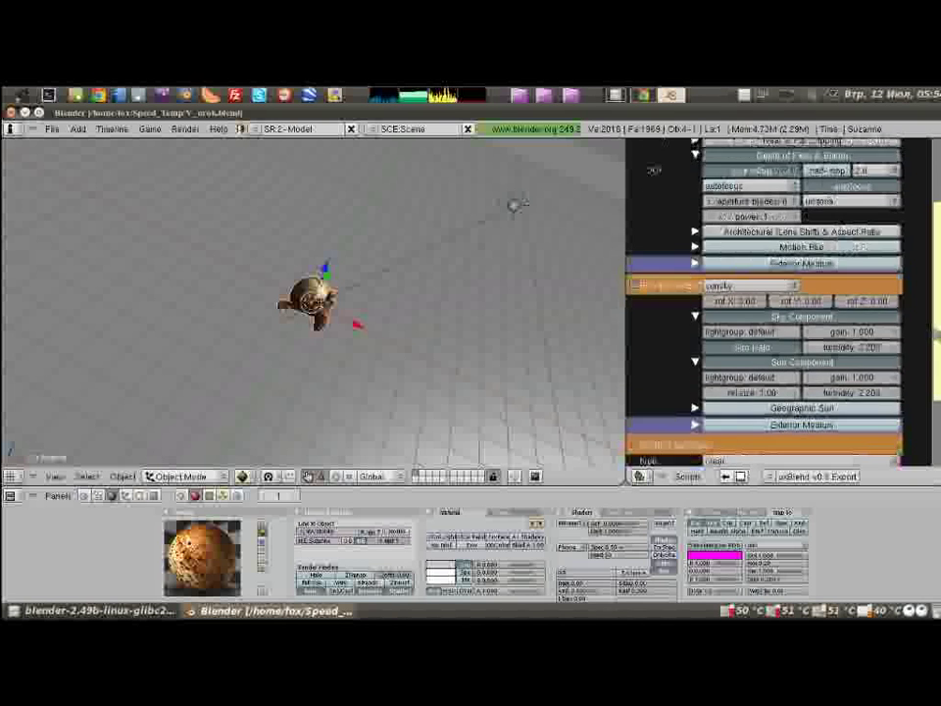
scroll(764, 304, down, 2)
Step: Set the geographic sun's date to day 12, month 7, year 2011
click(802, 379)
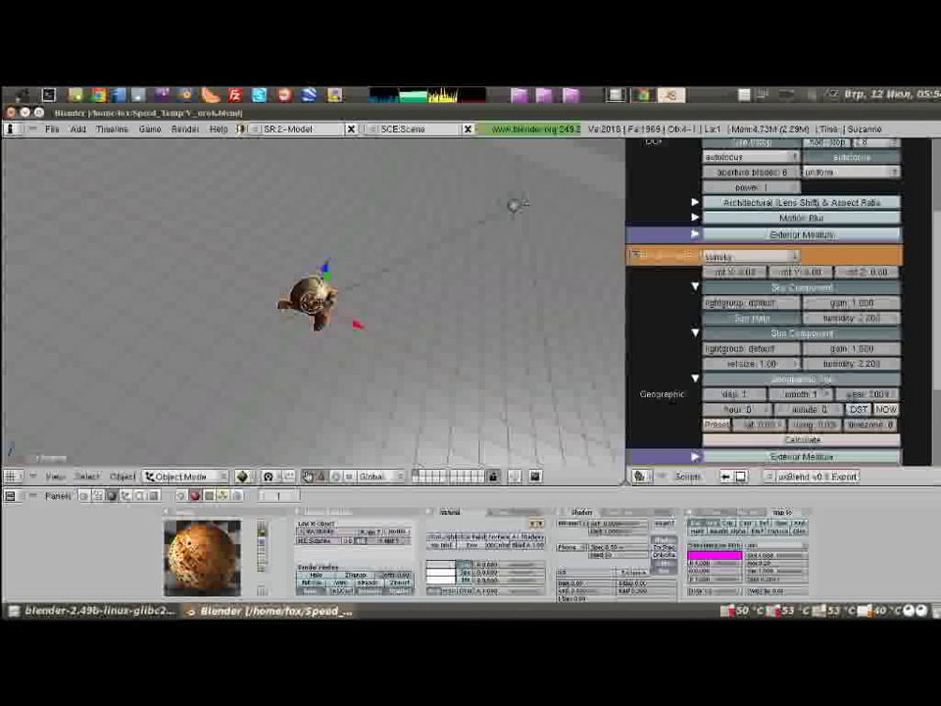
scroll(931, 387, down, 1)
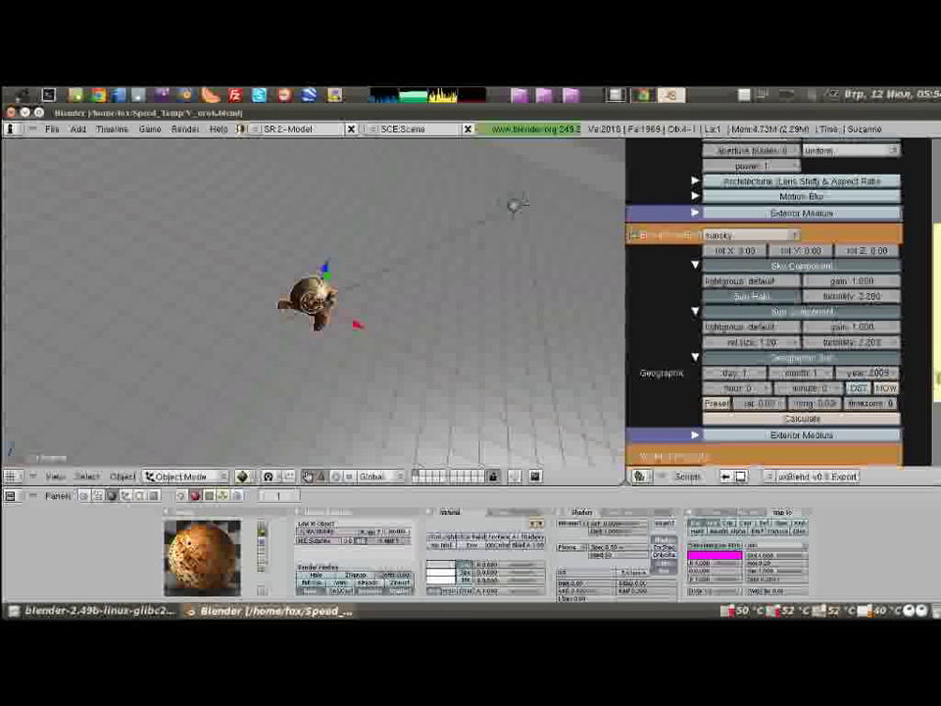
scroll(931, 385, down, 1)
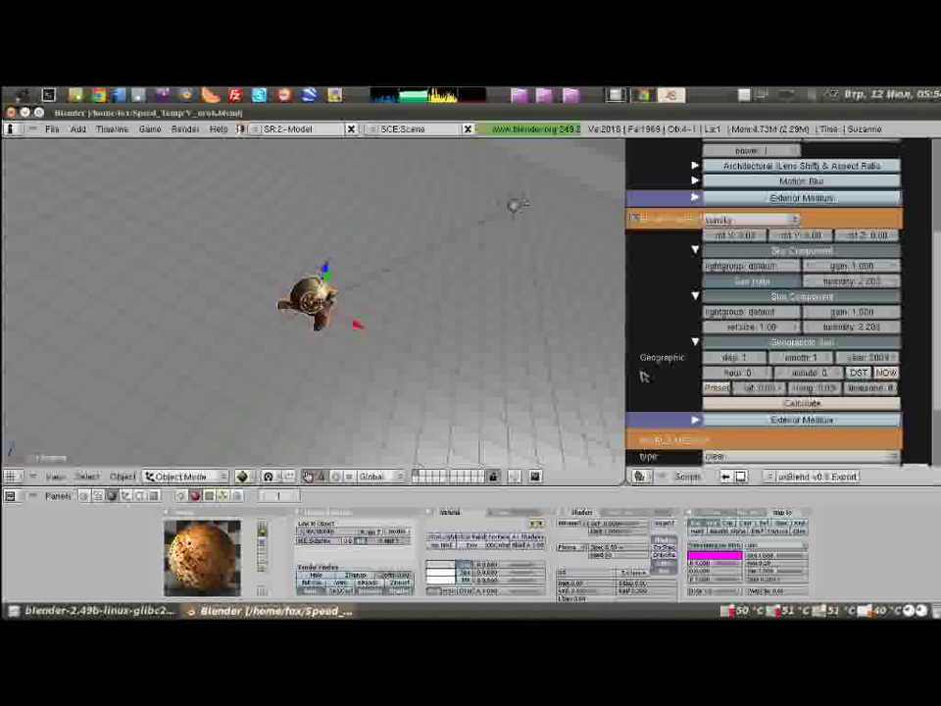
mouse_move(344, 260)
middle_down()
mouse_move(265, 248)
mouse_move(472, 291)
mouse_move(444, 256)
mouse_move(471, 285)
middle_up()
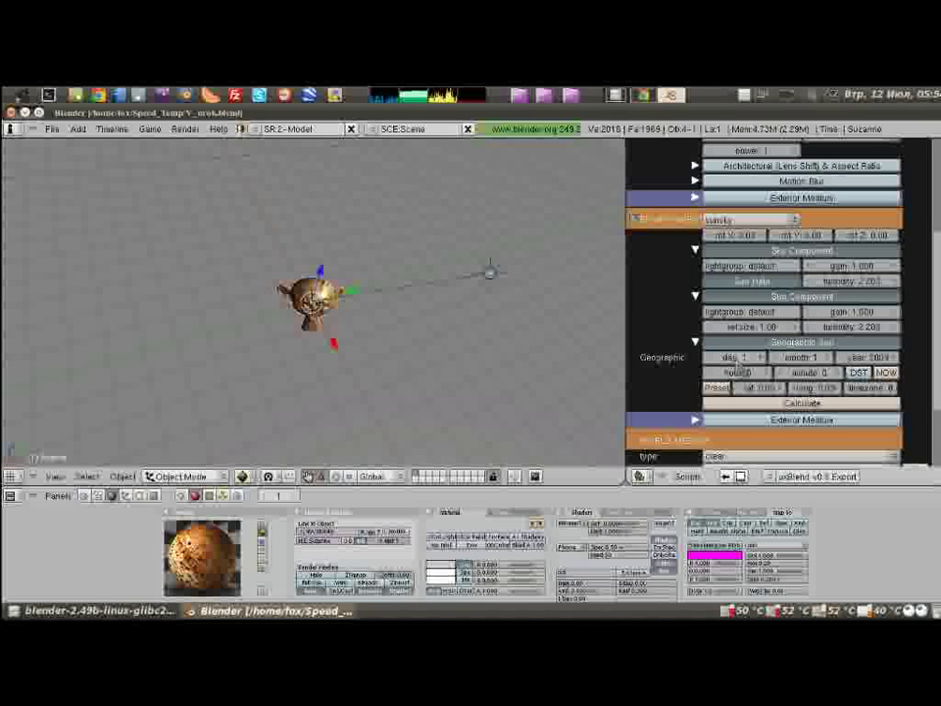
click(739, 359)
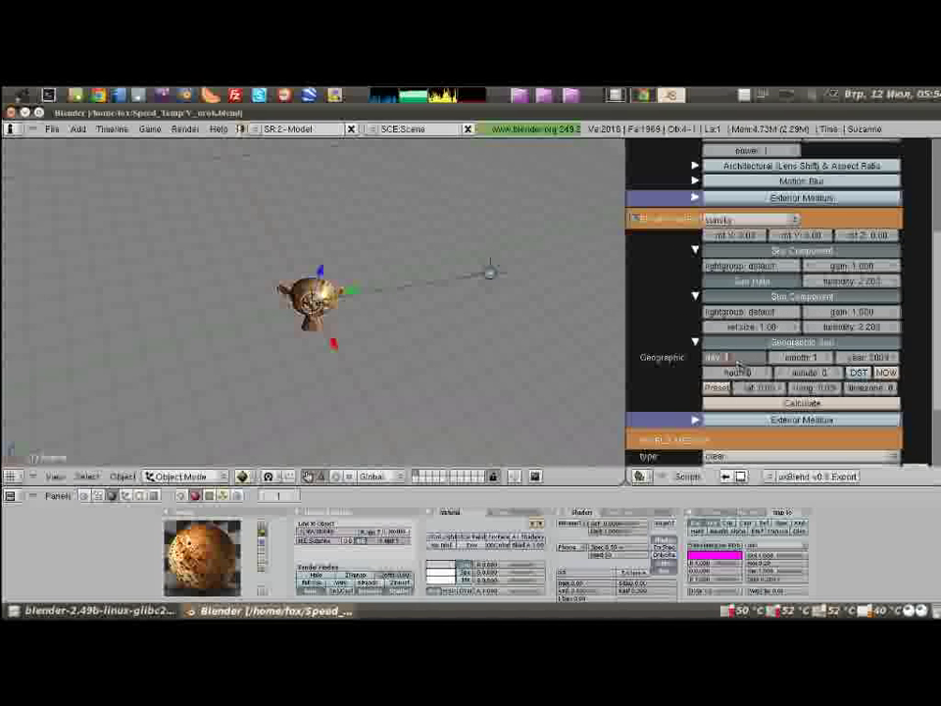
text(2)
click(804, 358)
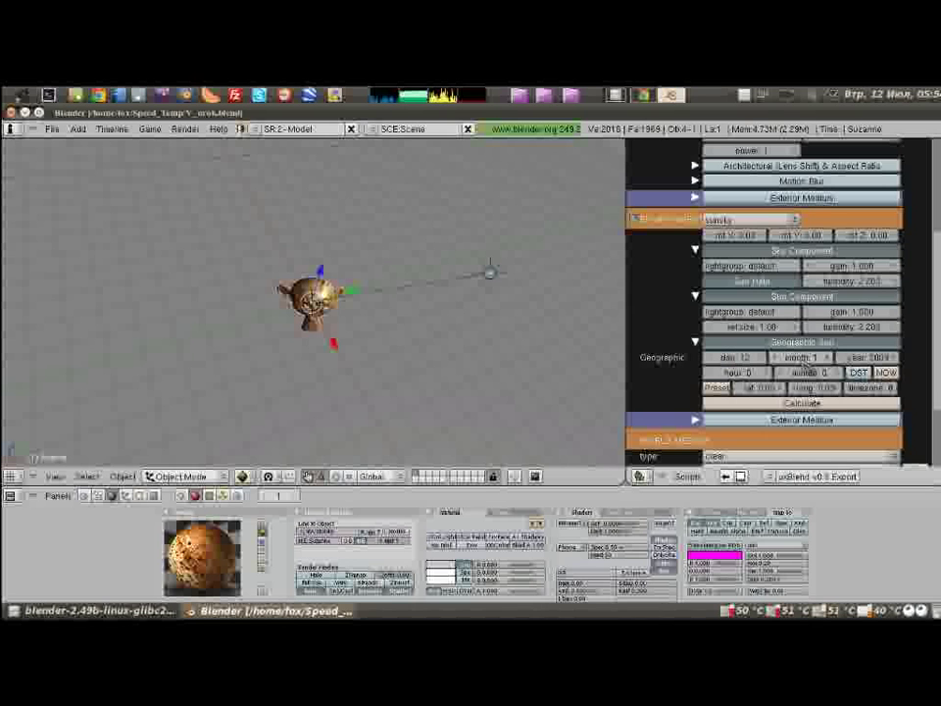
text(7)
key(Return)
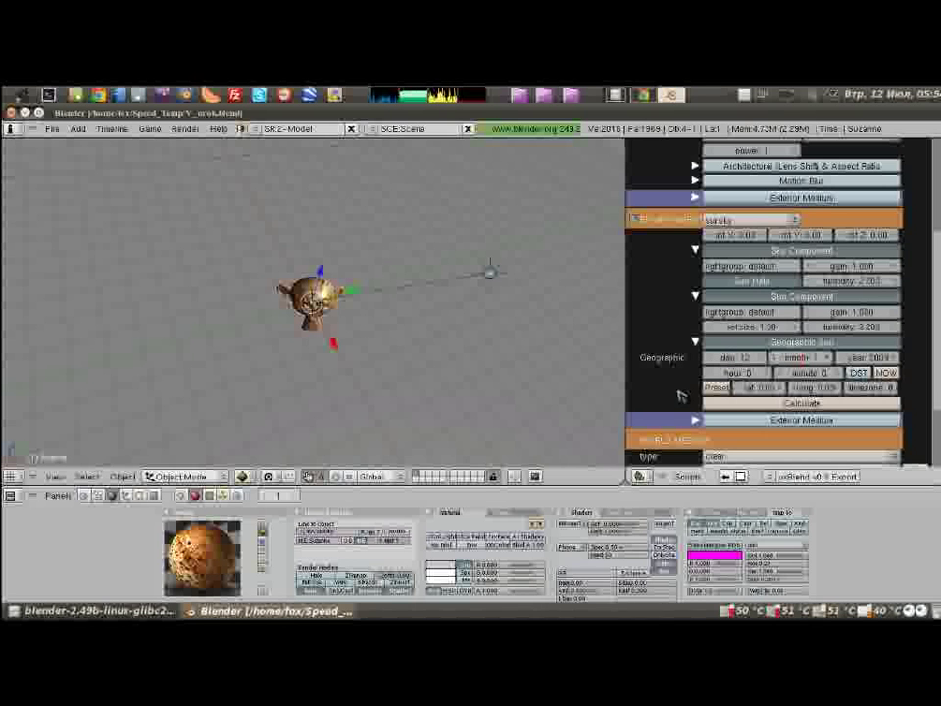
click(863, 358)
text(1)
text(011)
key(Return)
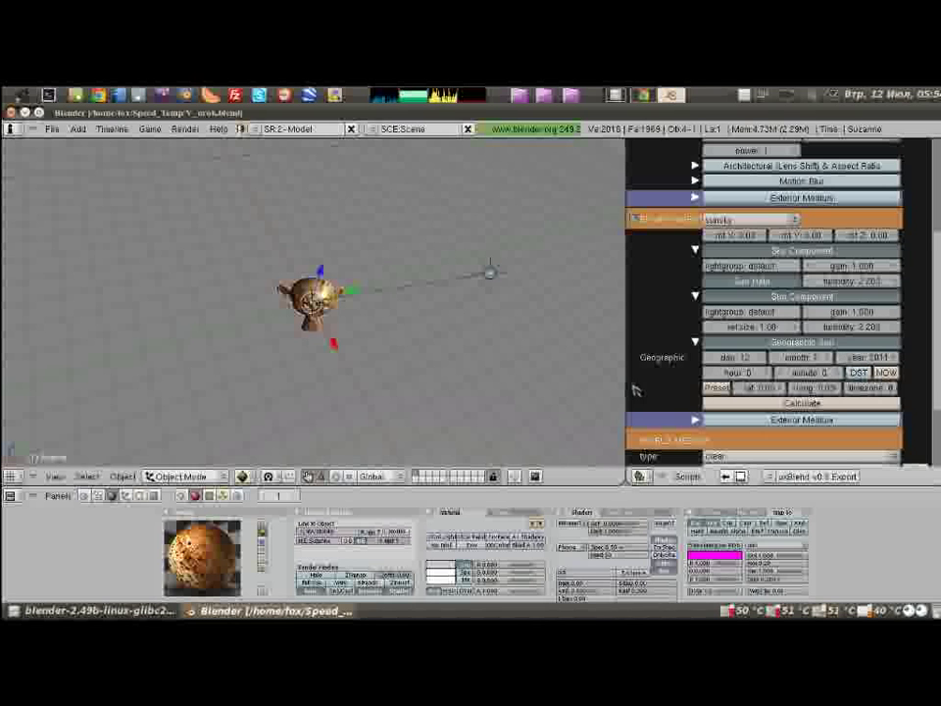
Step: Set the sun's time to hour 5, minute 0, with daylight saving time enabled
click(730, 374)
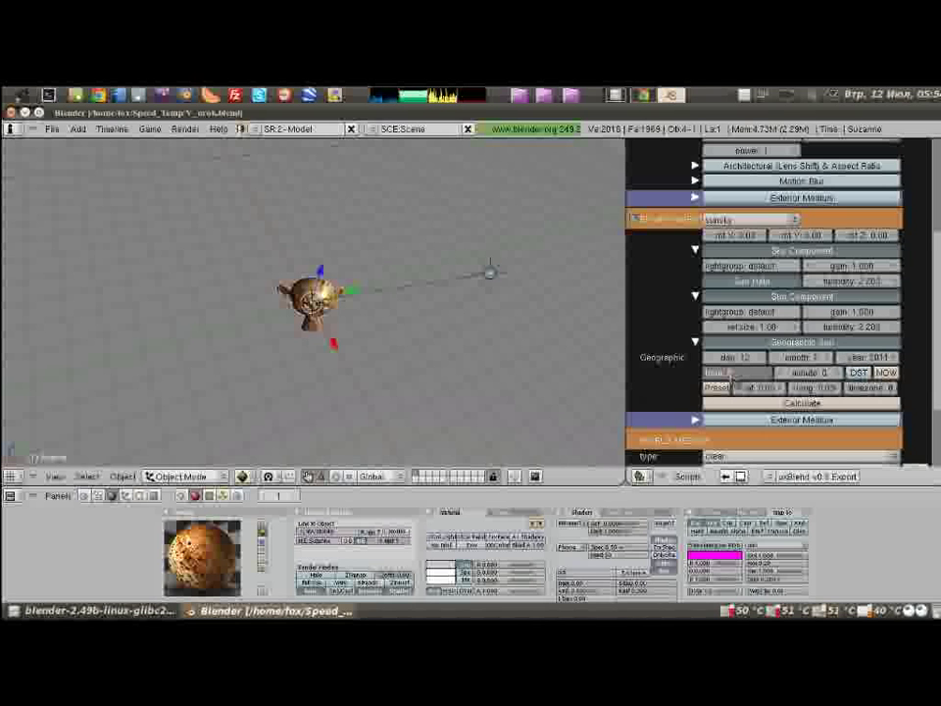
text(5)
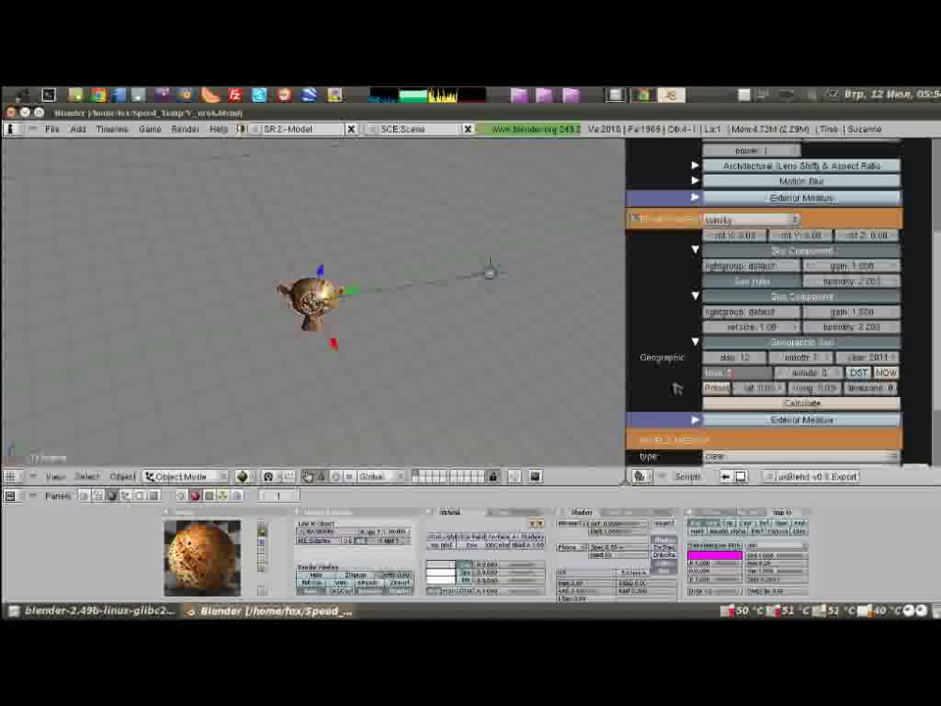
key(Return)
click(809, 374)
text(0)
key(Return)
click(858, 374)
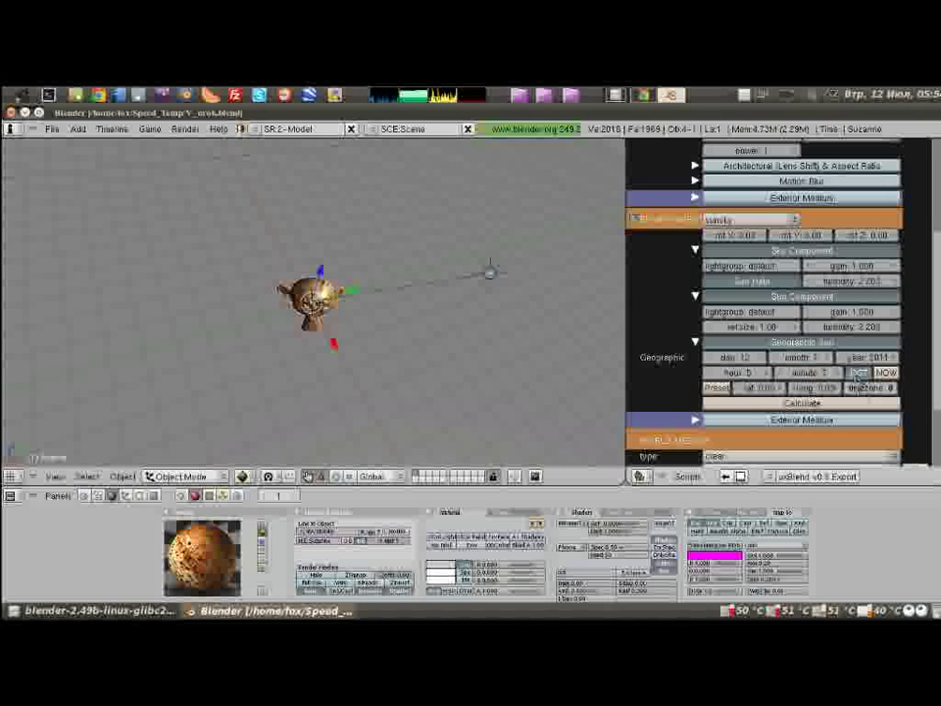
click(802, 403)
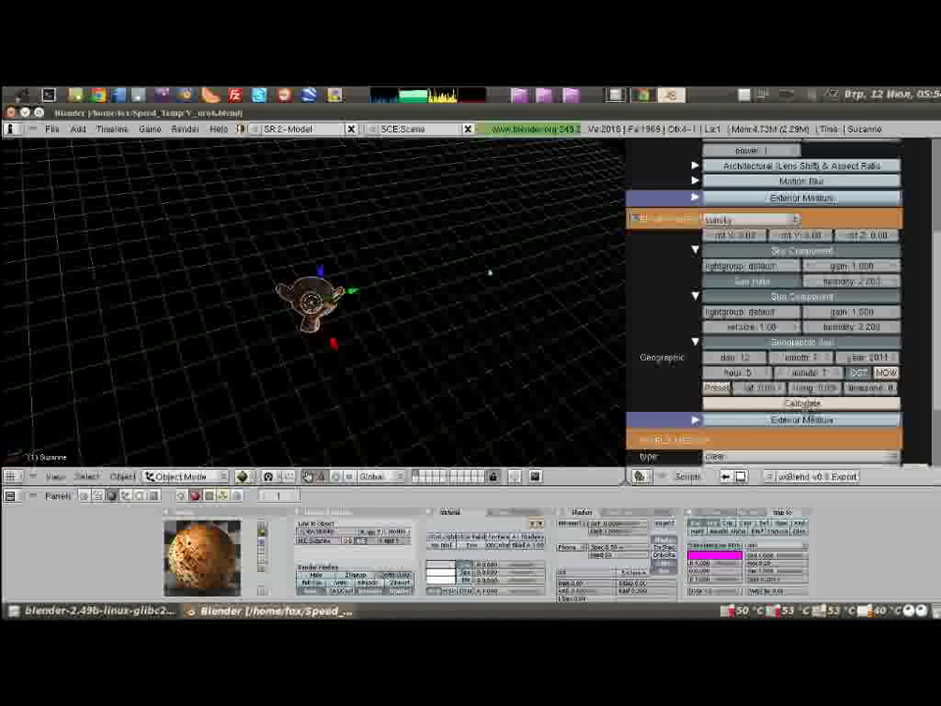
mouse_move(445, 369)
middle_down()
mouse_move(470, 279)
mouse_move(432, 294)
mouse_move(421, 321)
mouse_move(220, 403)
mouse_move(410, 319)
mouse_move(349, 364)
mouse_move(359, 384)
mouse_move(481, 329)
mouse_move(485, 336)
mouse_move(412, 326)
mouse_move(375, 382)
mouse_move(410, 372)
mouse_move(401, 307)
mouse_move(393, 322)
mouse_move(278, 344)
mouse_move(304, 343)
middle_up()
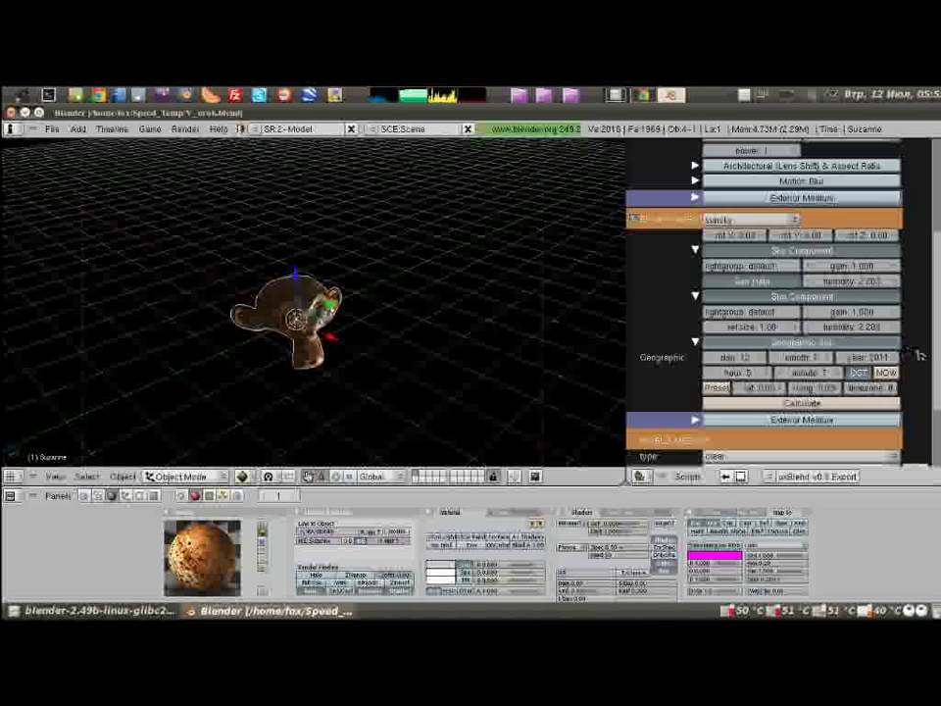
scroll(919, 353, down, 1)
scroll(926, 382, down, 1)
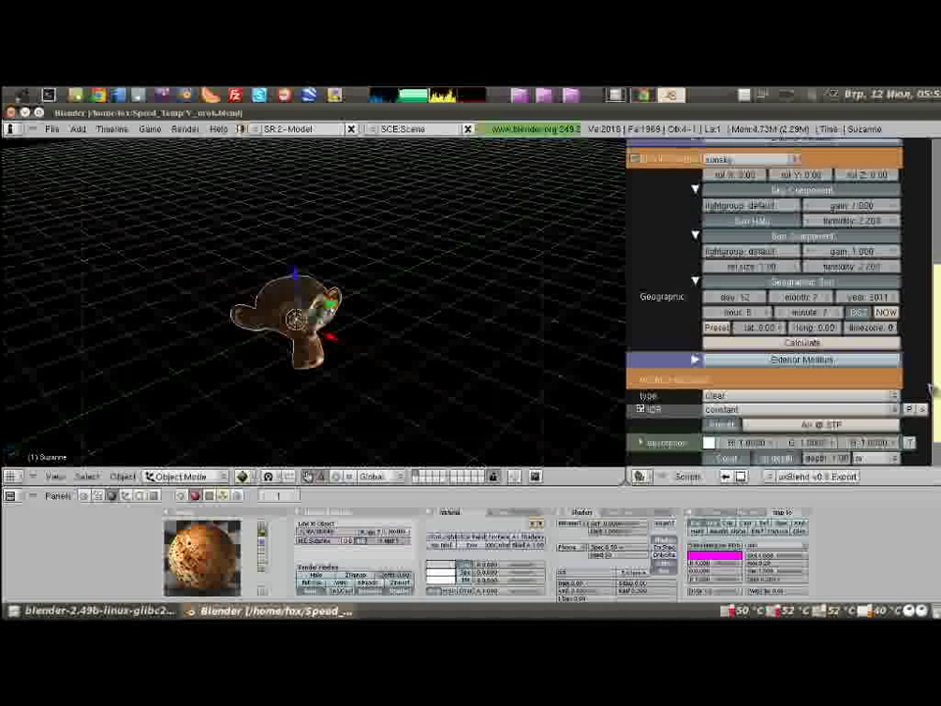
scroll(927, 392, down, 2)
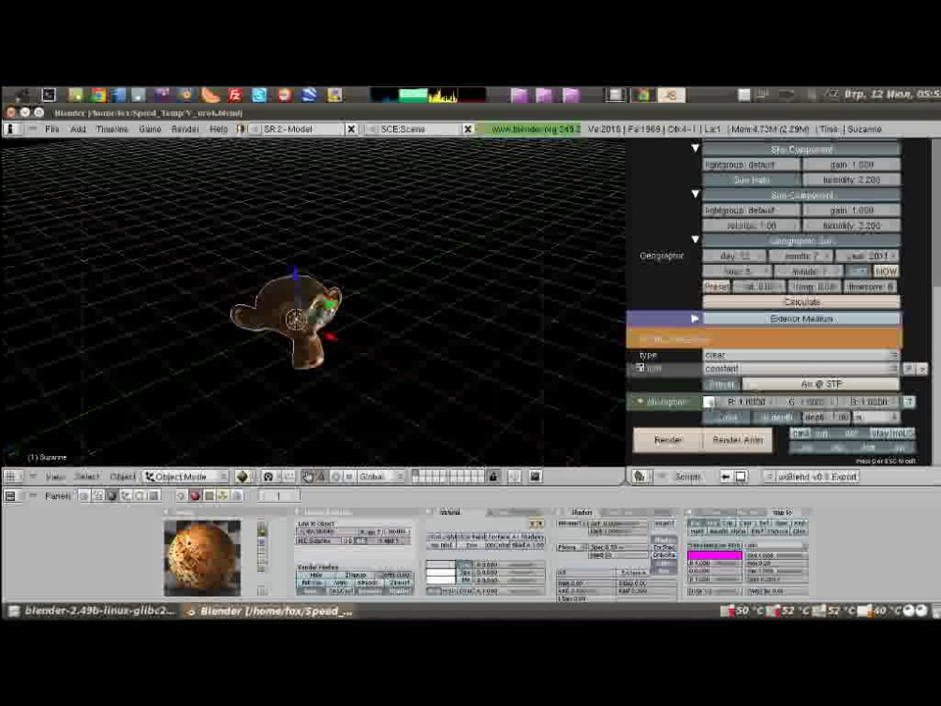
click(833, 384)
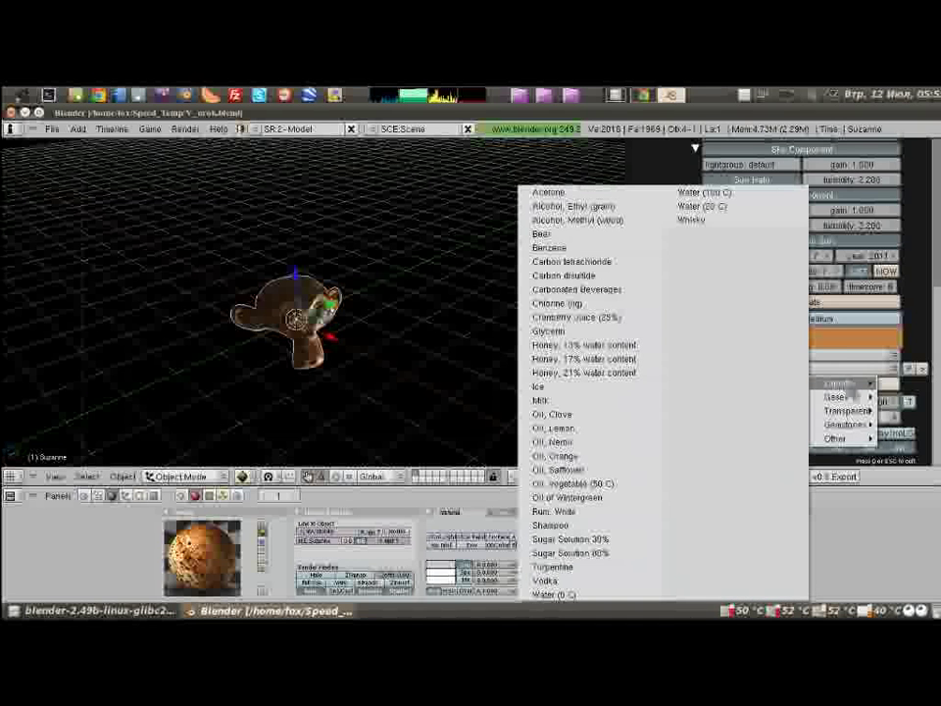
mouse_move(836, 397)
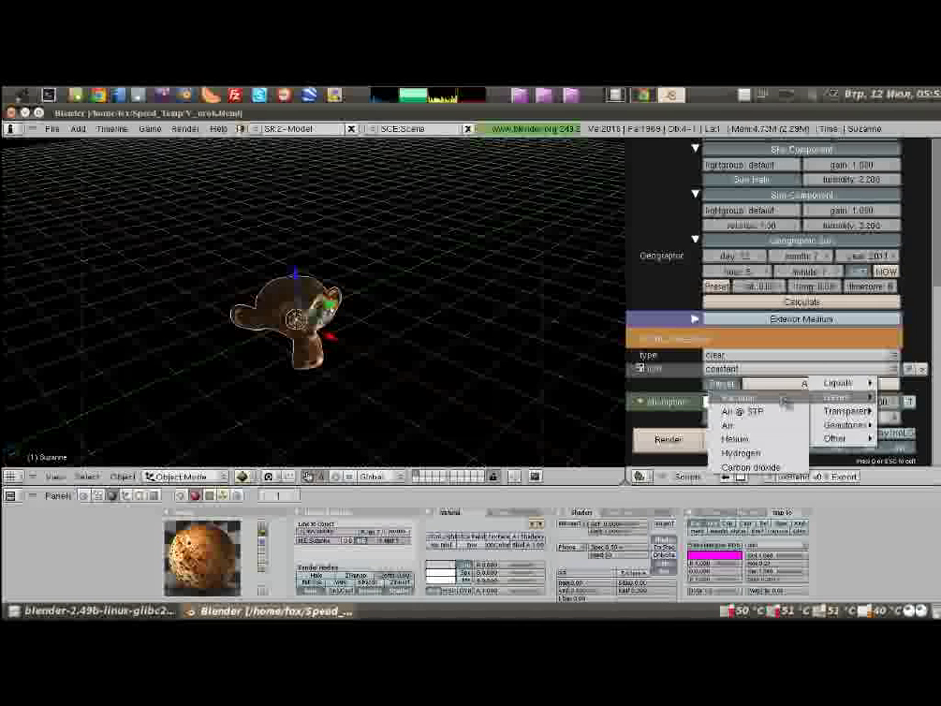
click(742, 410)
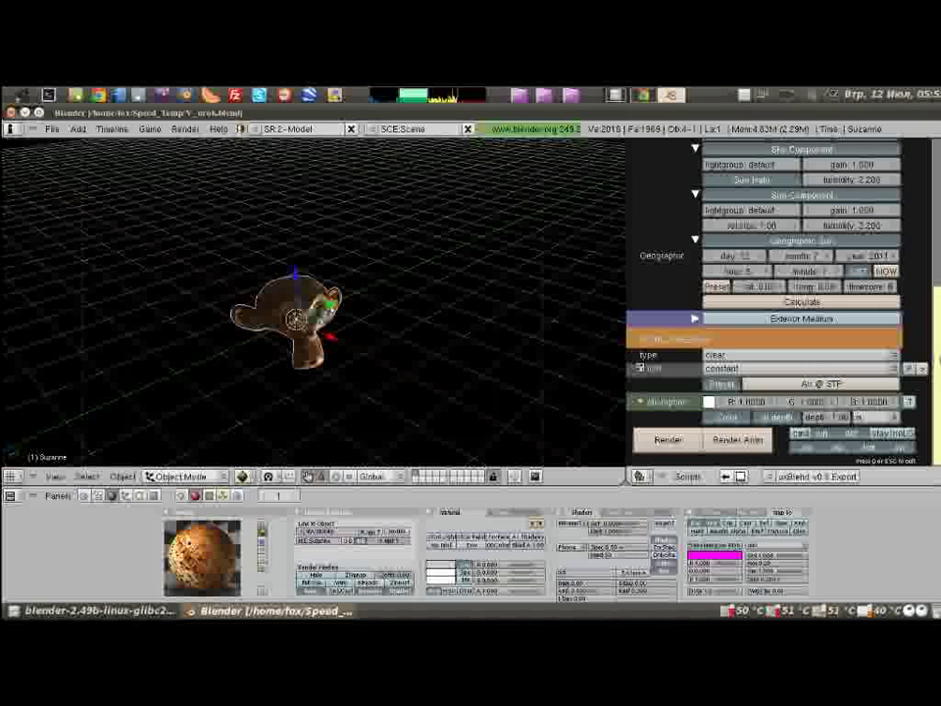
drag(940, 361, 935, 216)
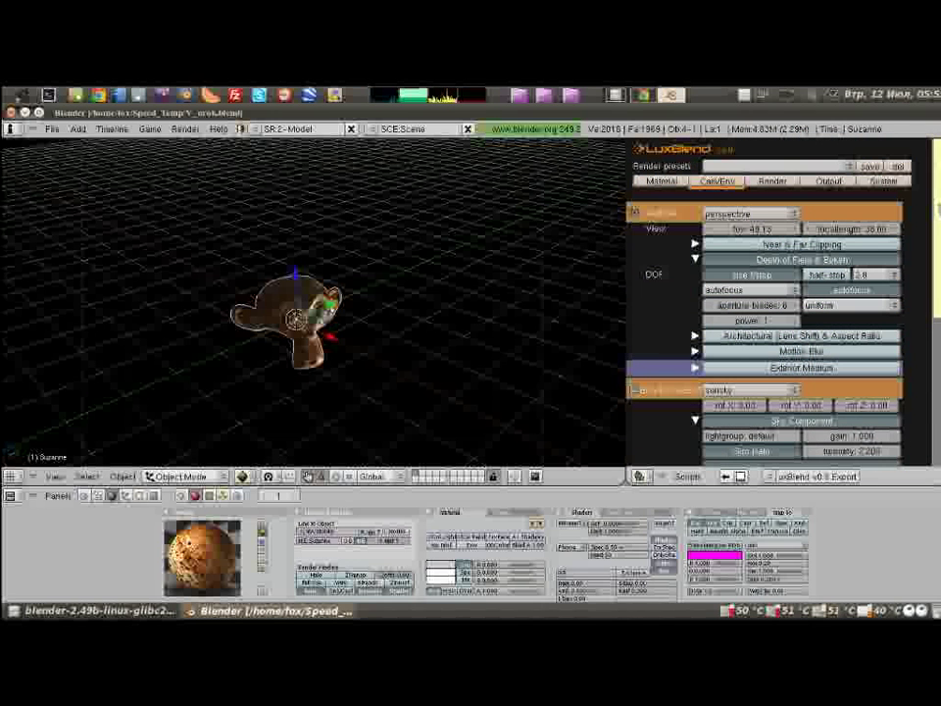
Step: Set Suzanne's diffuse metal.png texture gamma to 1.0
click(670, 184)
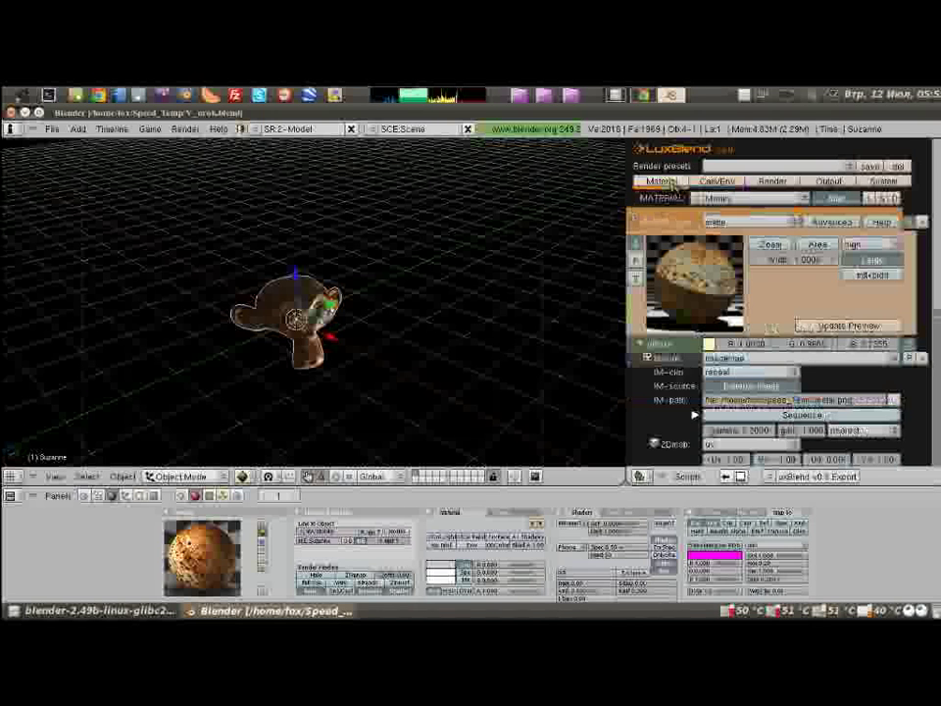
scroll(669, 387, down, 3)
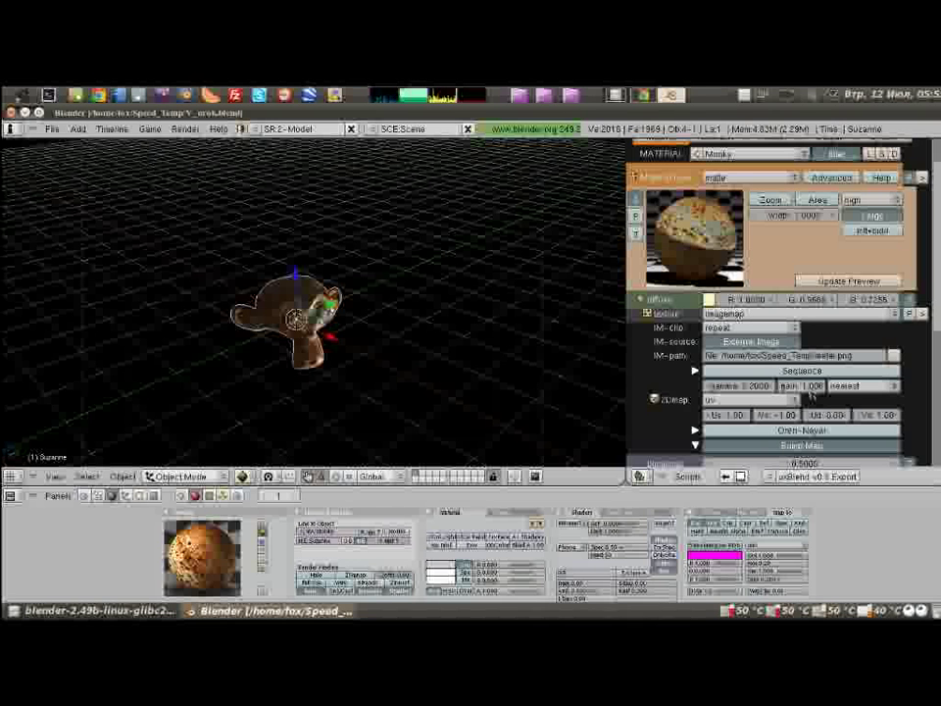
scroll(642, 368, down, 3)
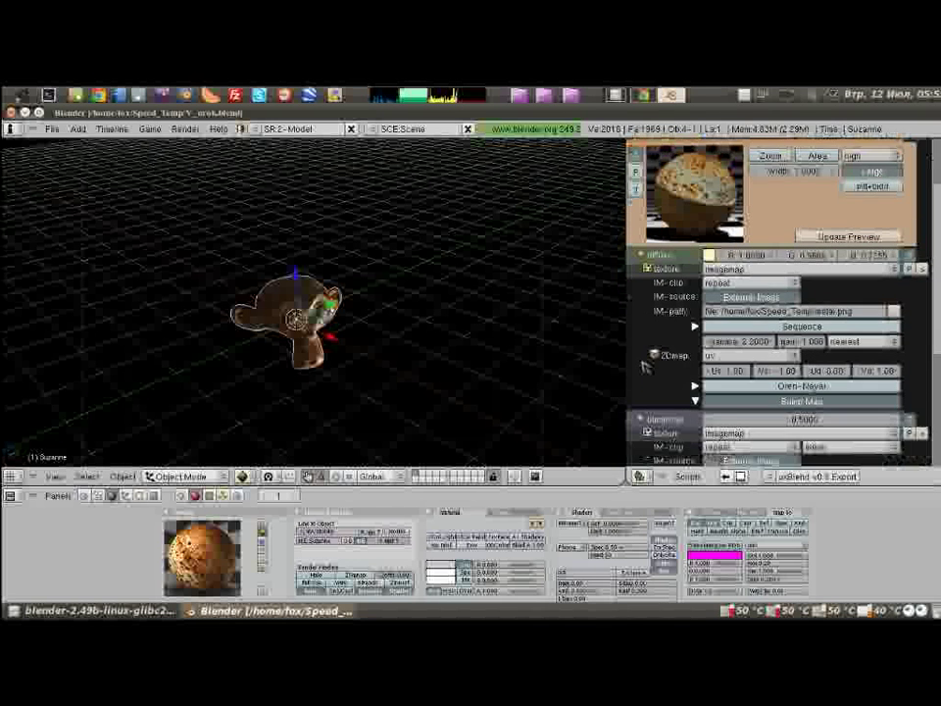
scroll(645, 367, down, 2)
scroll(644, 367, down, 3)
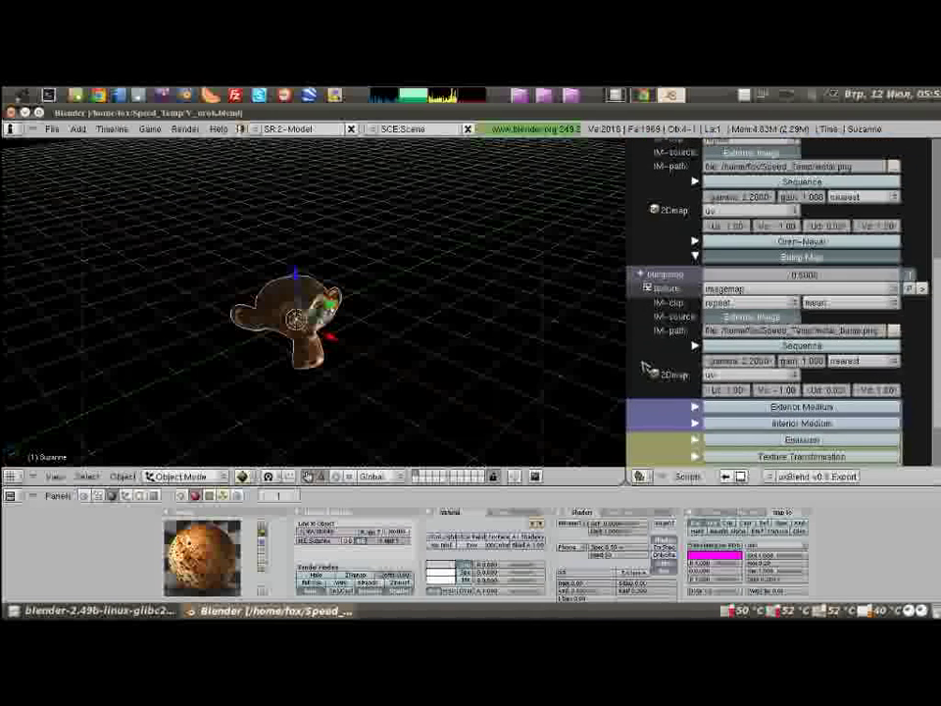
scroll(644, 367, up, 3)
scroll(645, 365, up, 2)
scroll(644, 367, down, 3)
scroll(644, 367, up, 3)
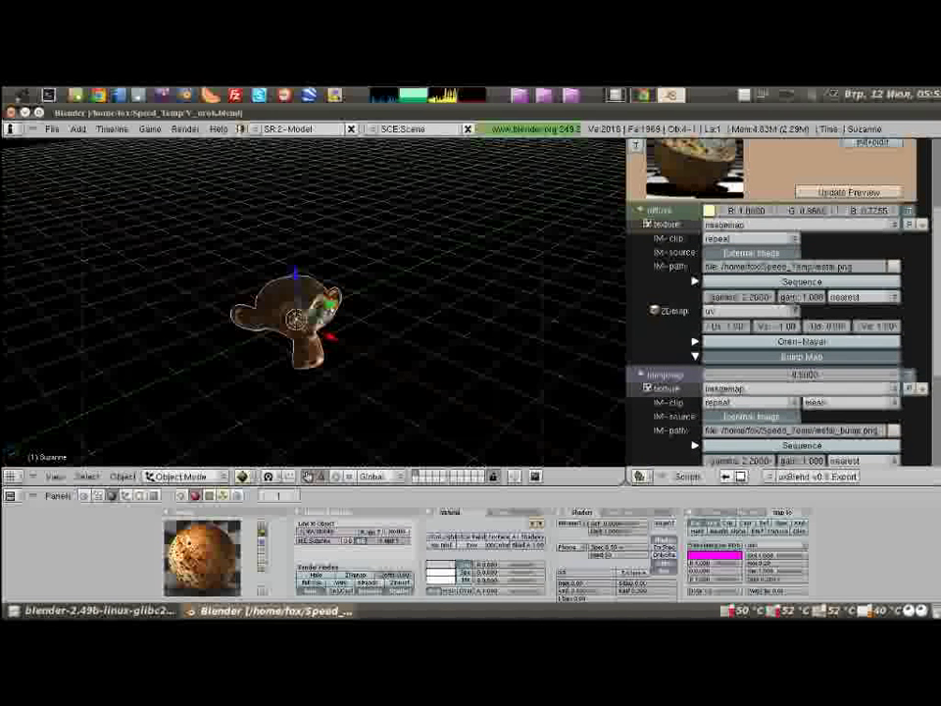
click(755, 298)
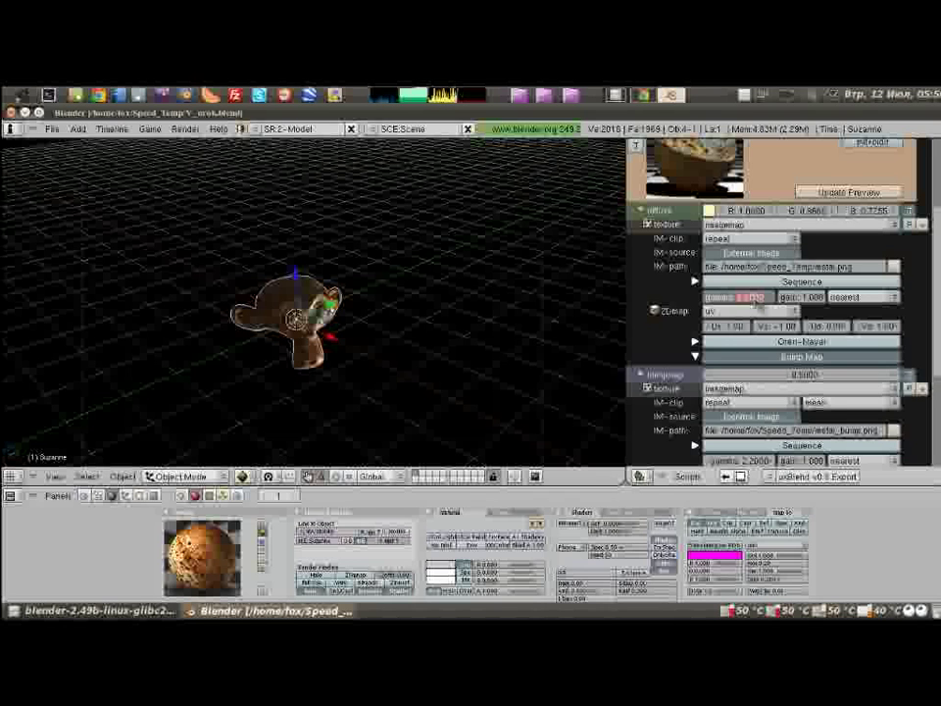
text(1)
key(Return)
Step: Refresh the material preview sphere to reflect the new gamma
scroll(922, 294, up, 2)
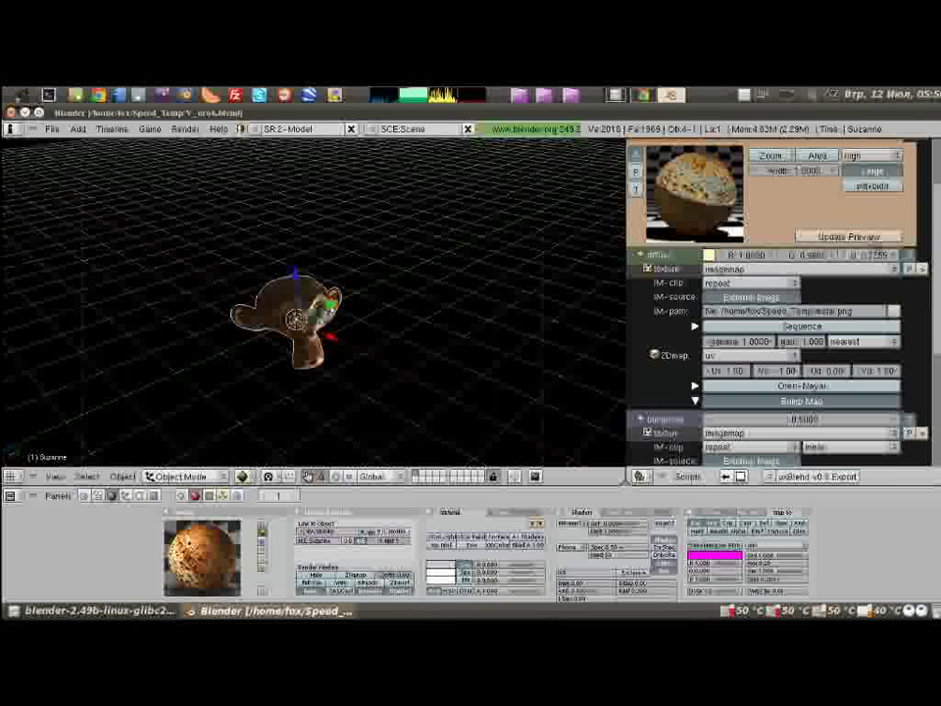
click(802, 324)
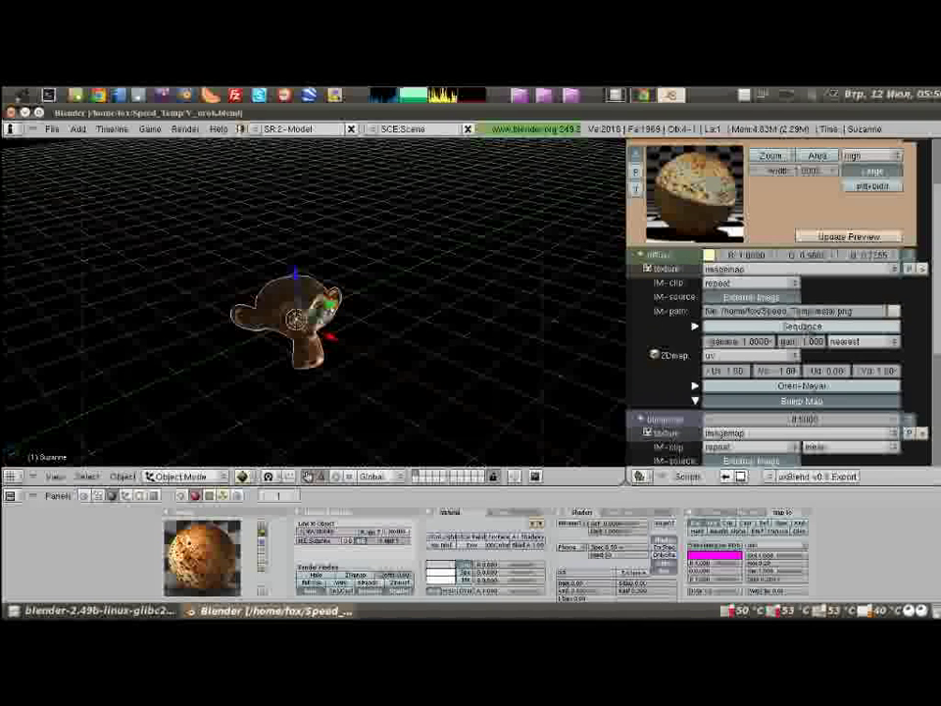
scroll(780, 304, up, 2)
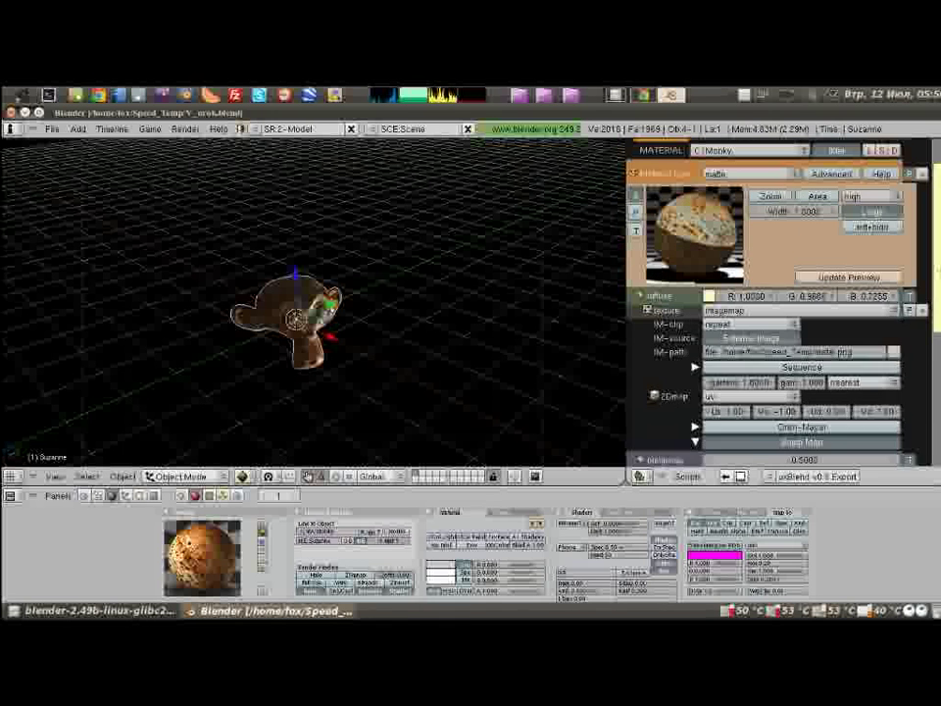
scroll(779, 304, up, 2)
click(721, 180)
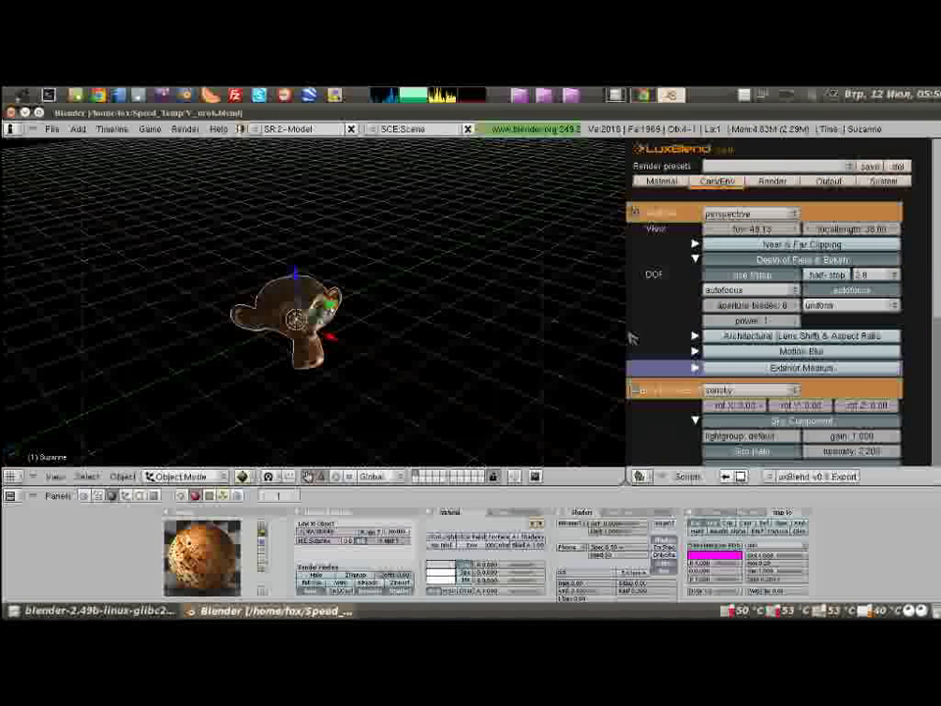
scroll(667, 333, down, 3)
scroll(668, 333, down, 2)
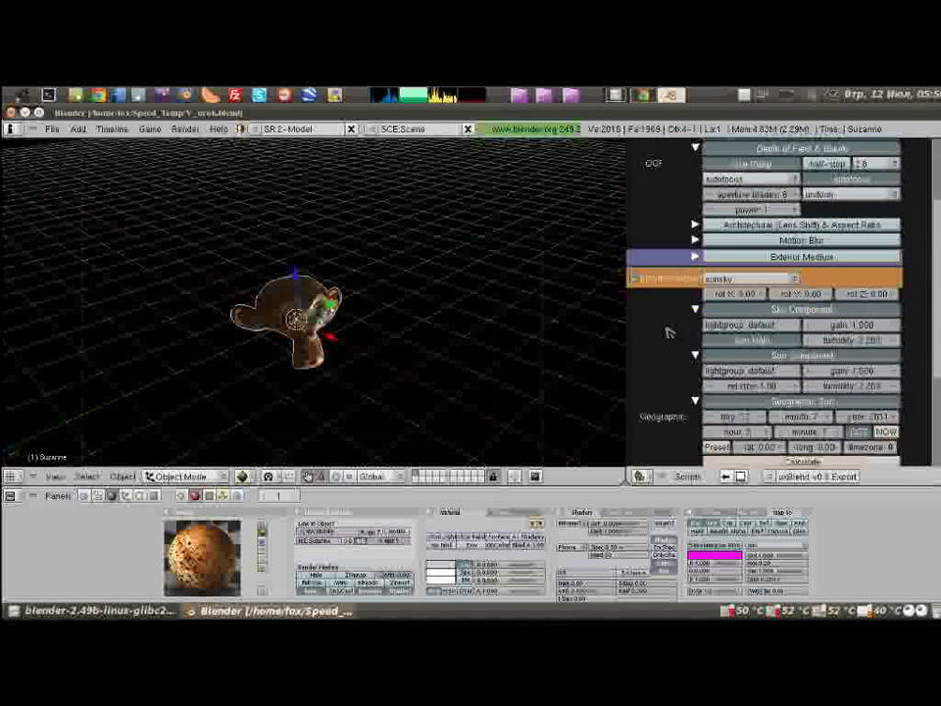
scroll(668, 330, down, 3)
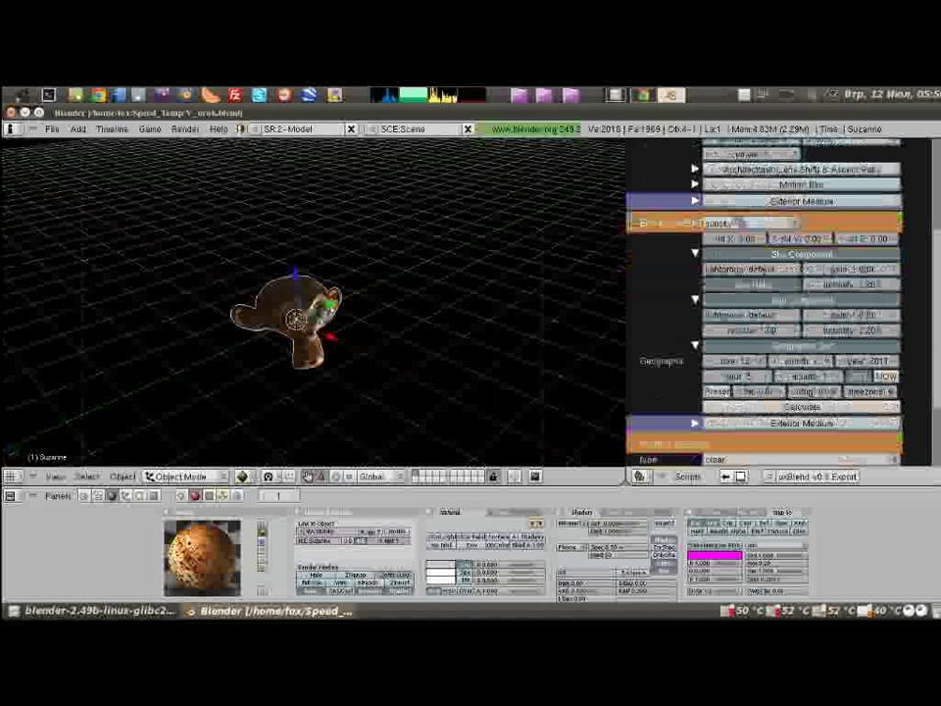
click(725, 224)
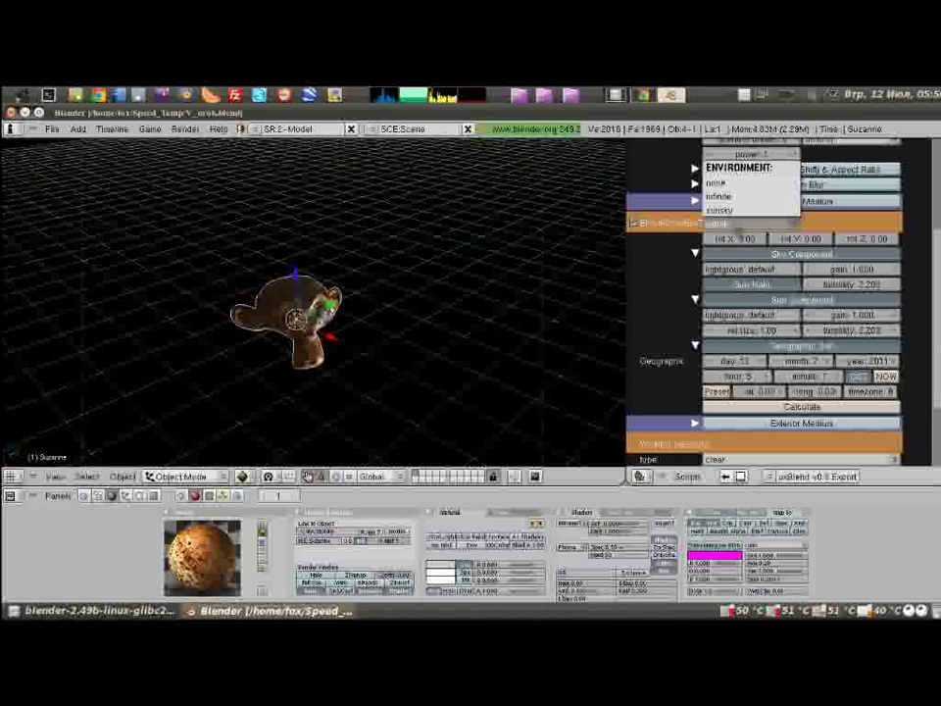
click(752, 201)
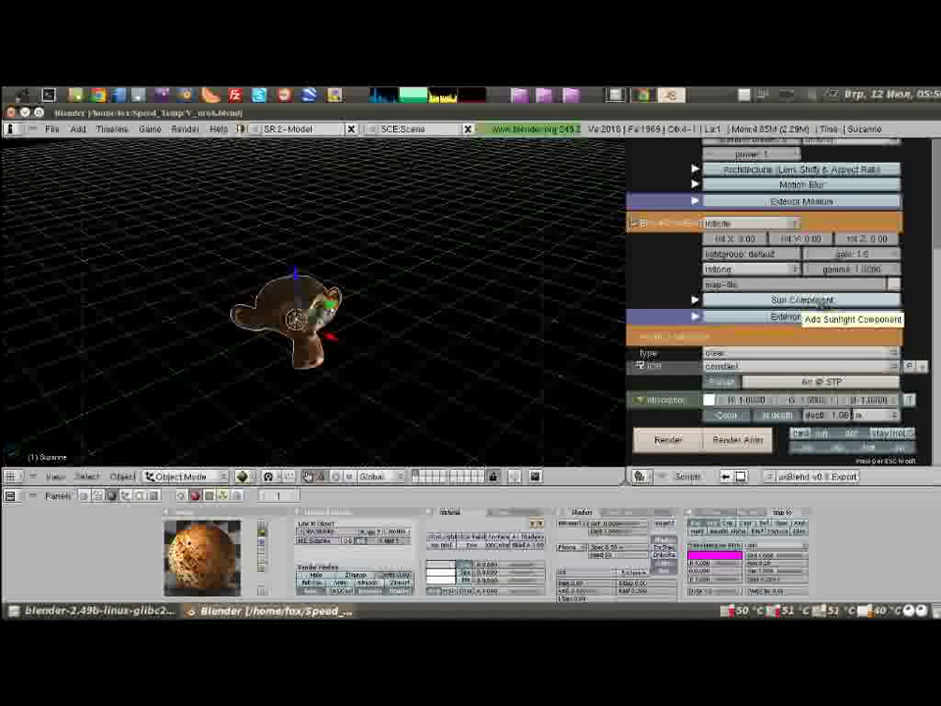
click(894, 285)
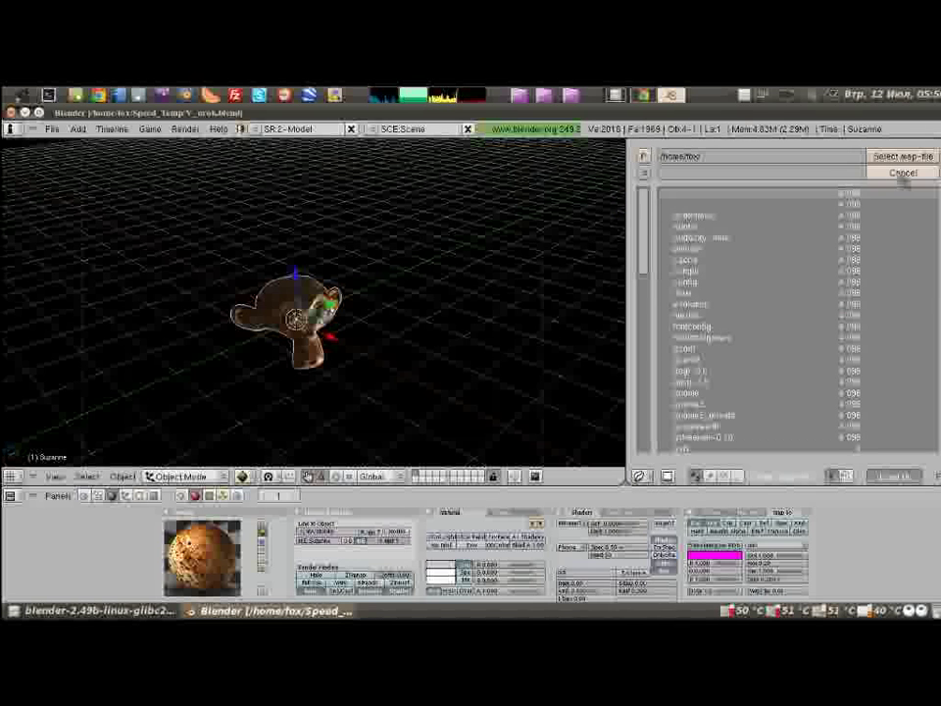
click(902, 173)
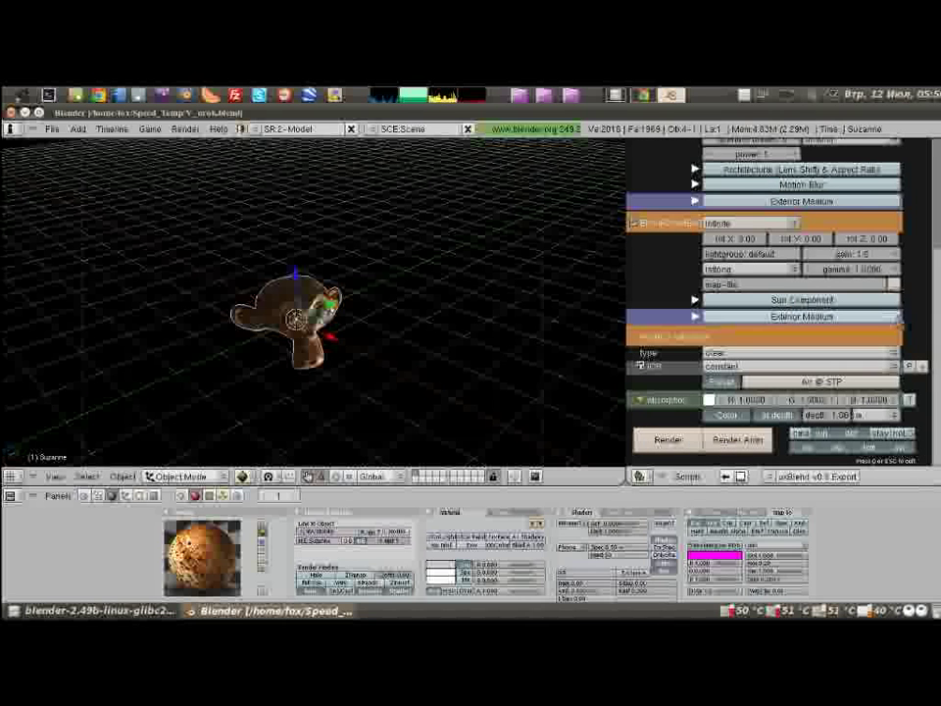
scroll(765, 294, up, 4)
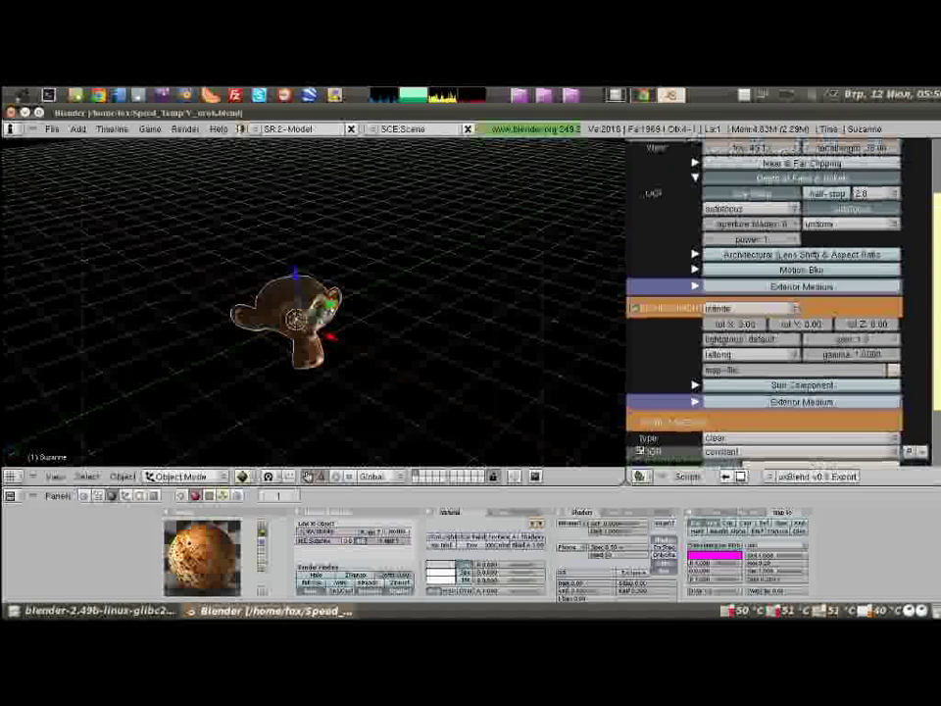
scroll(765, 295, down, 4)
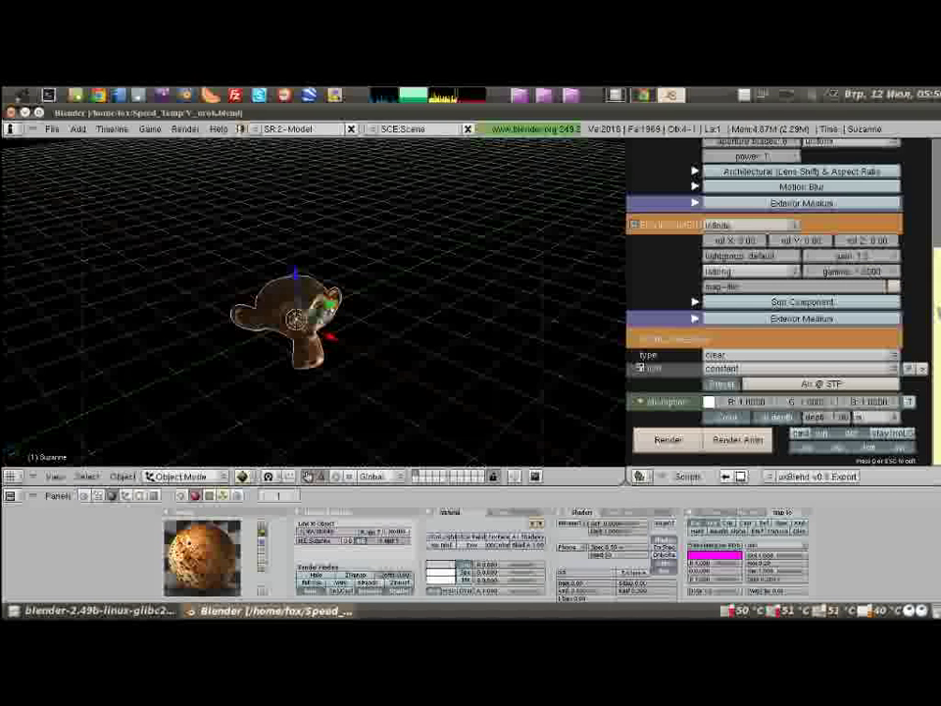
scroll(937, 312, up, 1)
scroll(937, 312, up, 1)
scroll(936, 312, up, 1)
scroll(936, 312, up, 1)
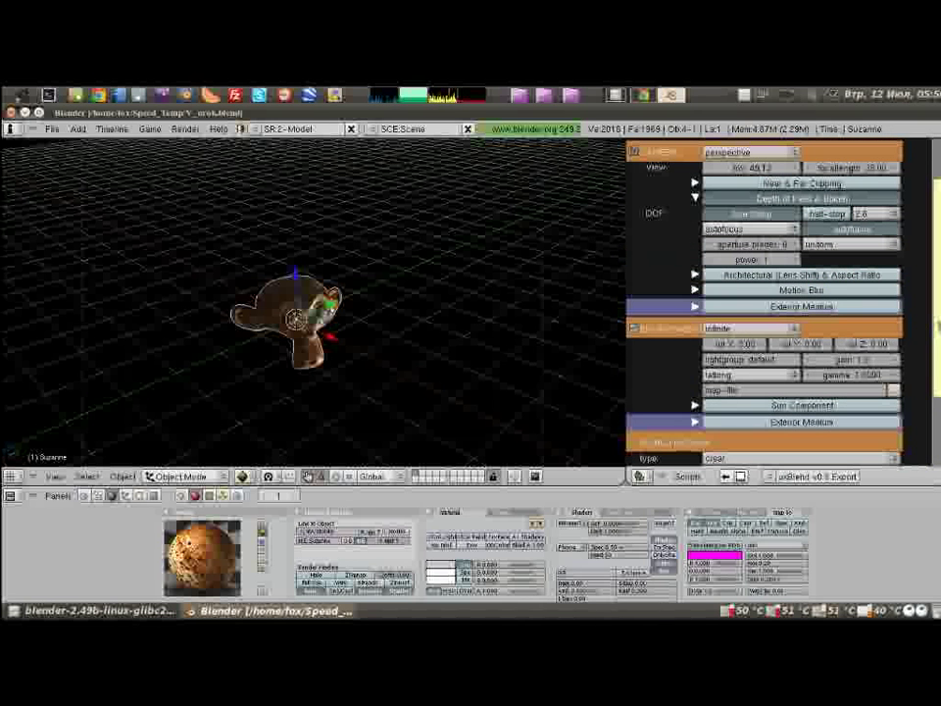
scroll(937, 312, down, 1)
scroll(936, 312, up, 3)
click(750, 382)
click(750, 381)
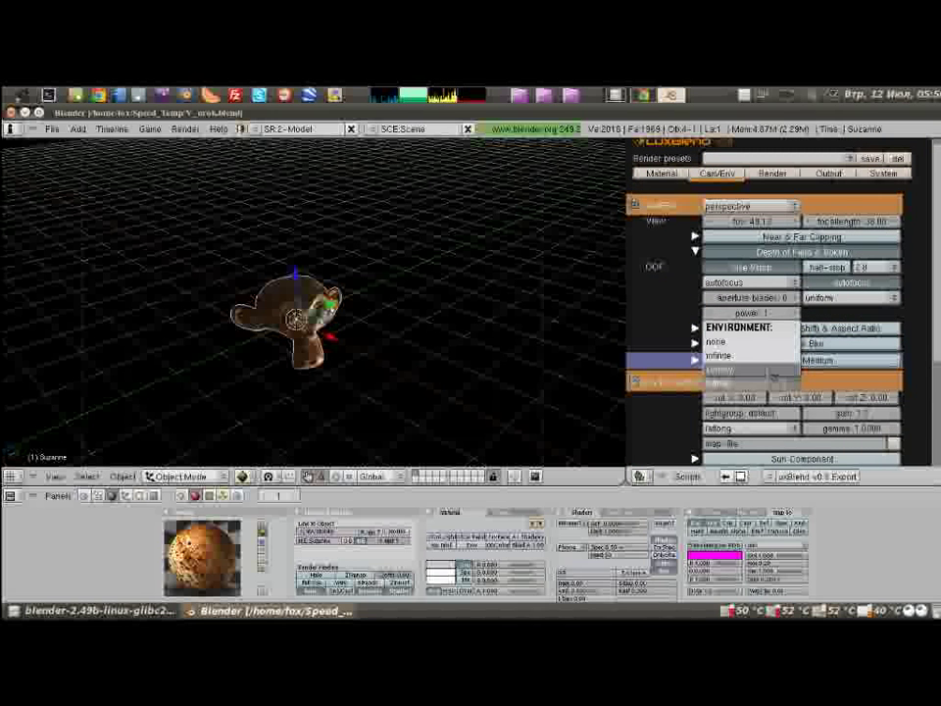
click(774, 374)
scroll(775, 377, down, 2)
scroll(775, 377, down, 3)
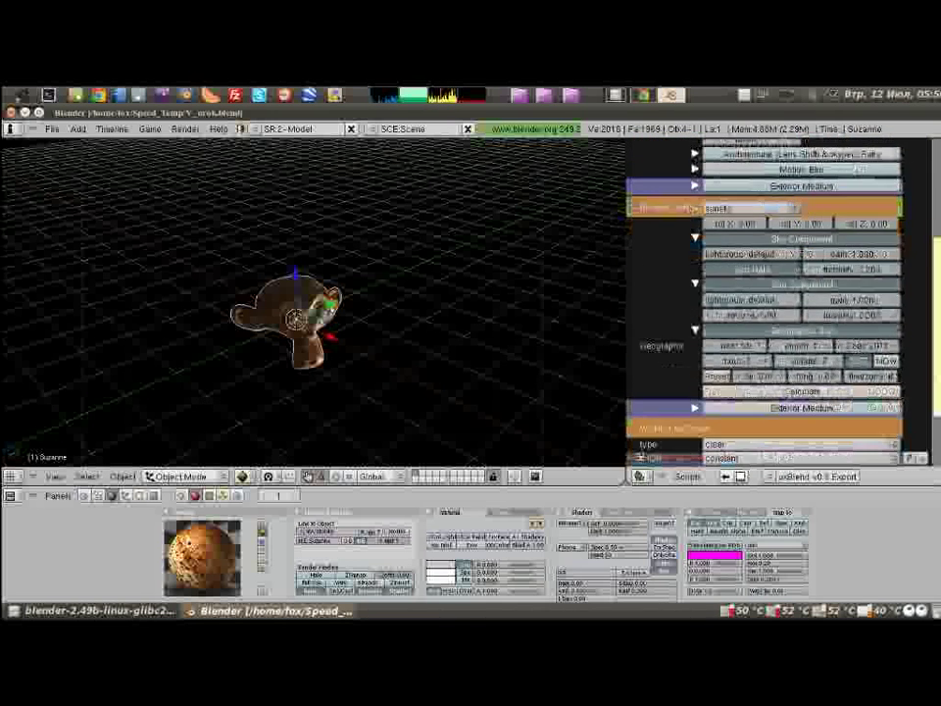
scroll(765, 304, up, 3)
scroll(765, 304, up, 3)
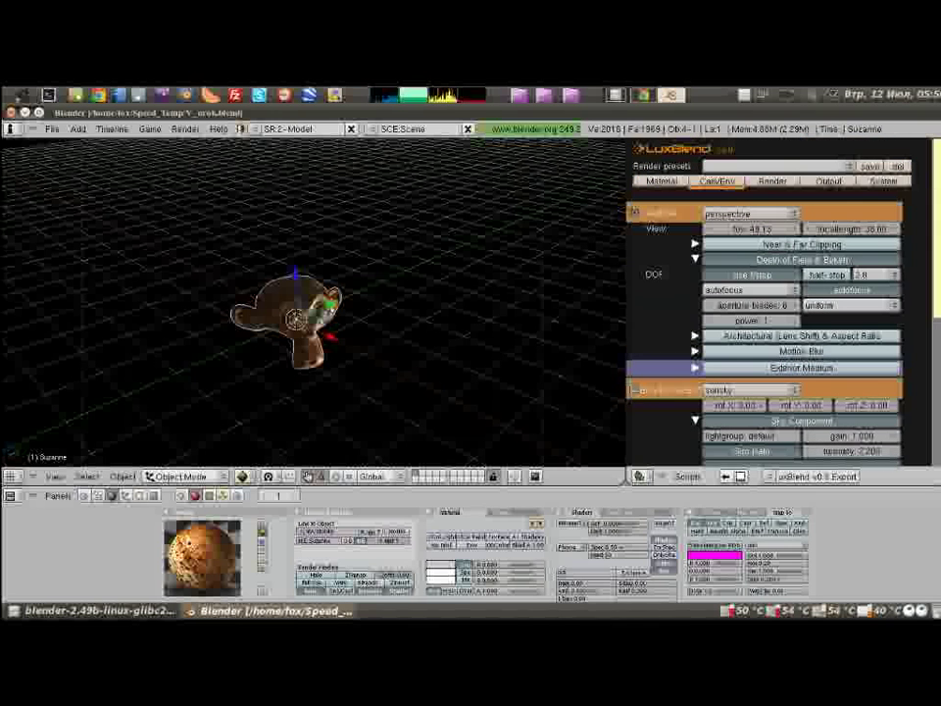
Step: Apply the '1 Final – MLT/Bidir Path Tracing' render preset and start the LuxRender render
click(774, 182)
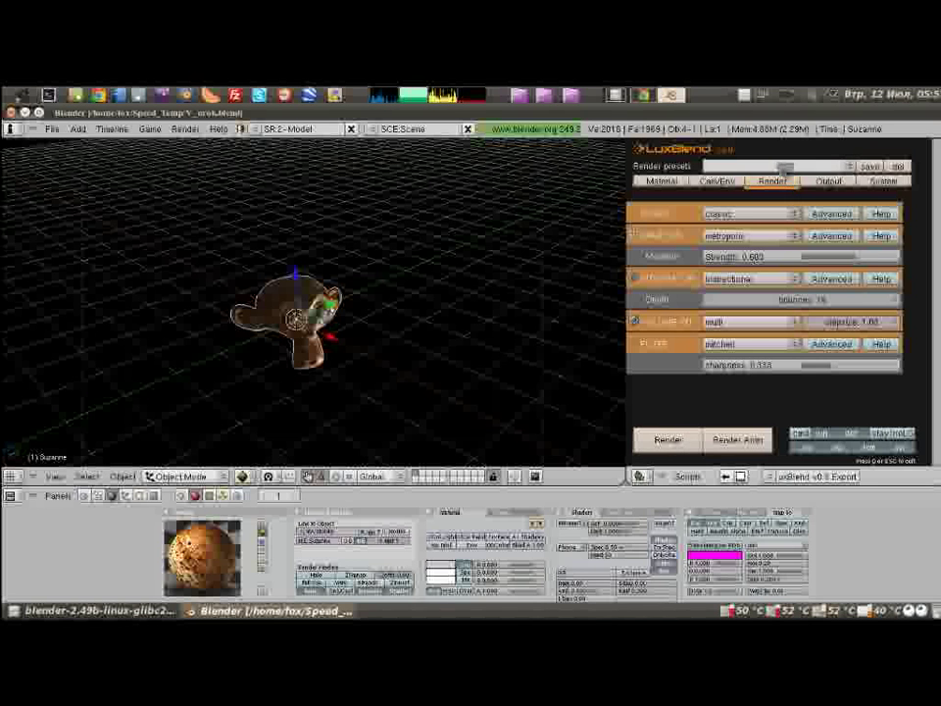
click(782, 168)
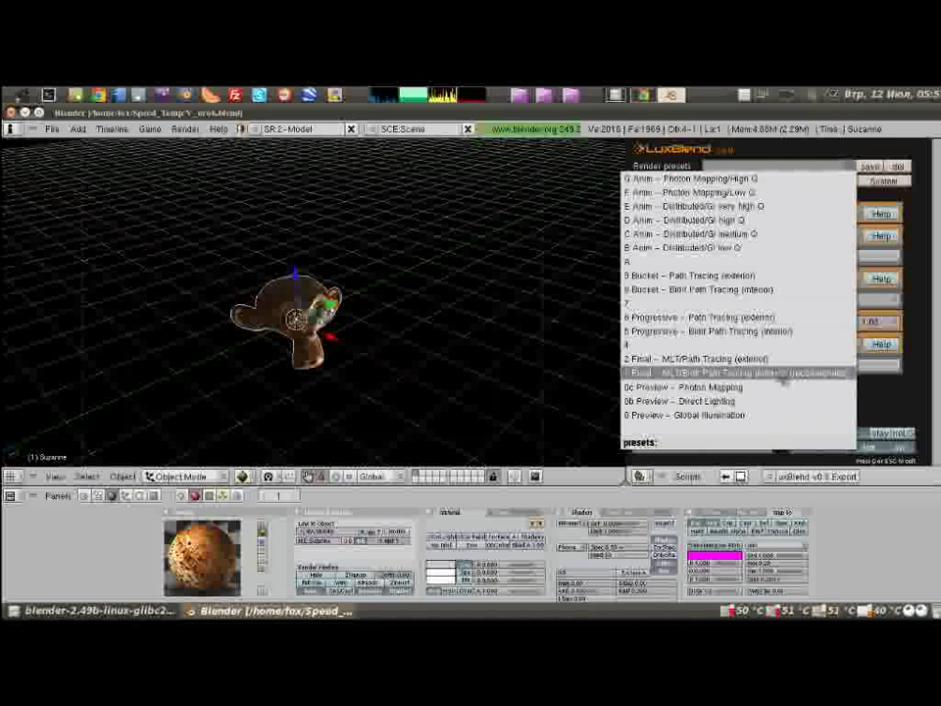
click(784, 374)
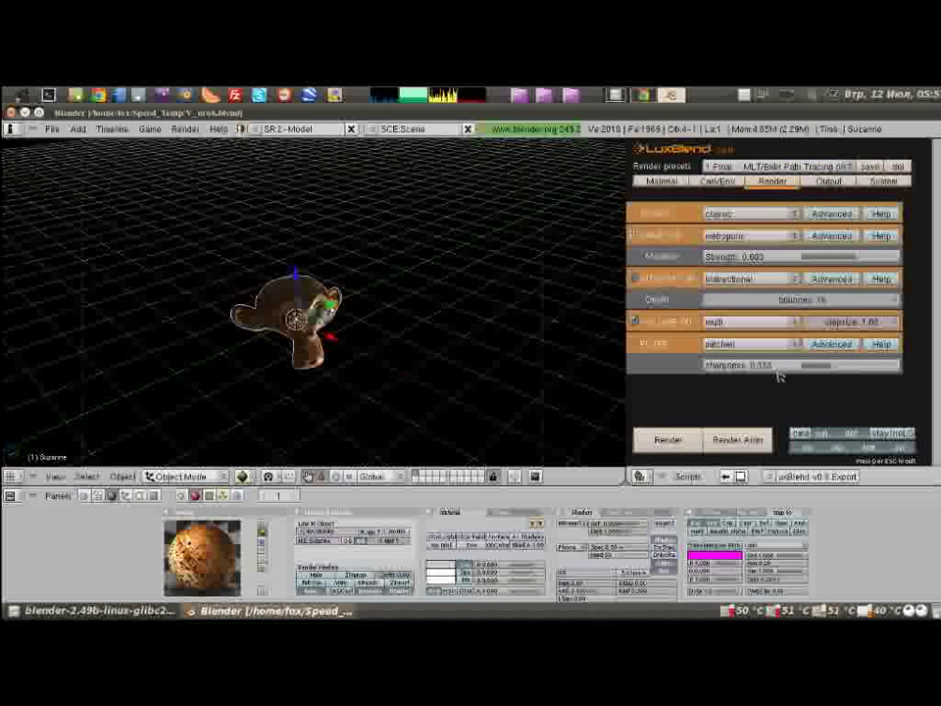
click(740, 167)
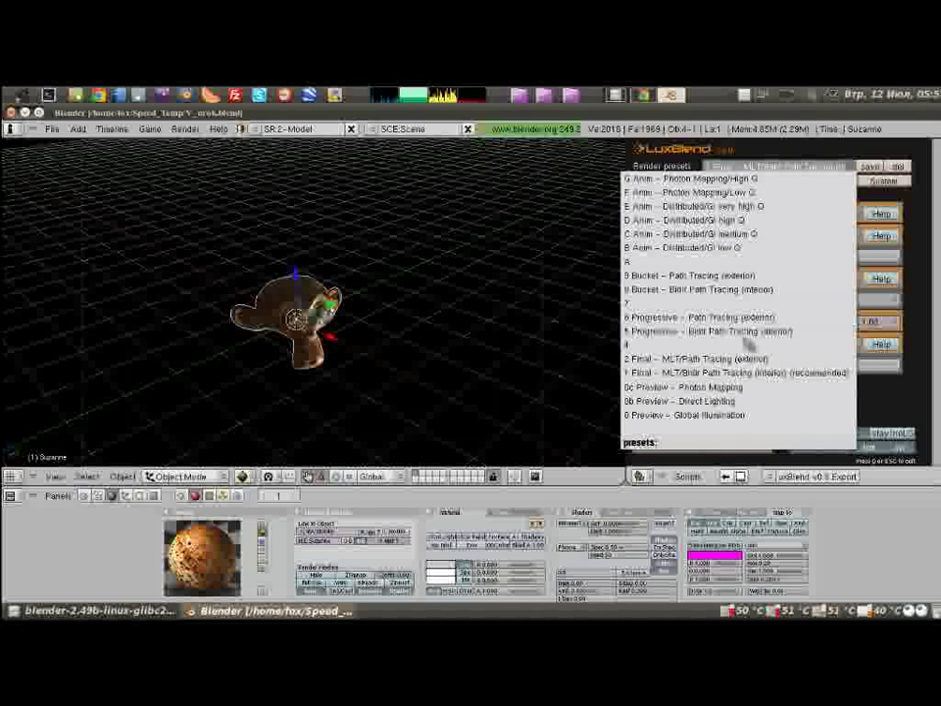
click(745, 401)
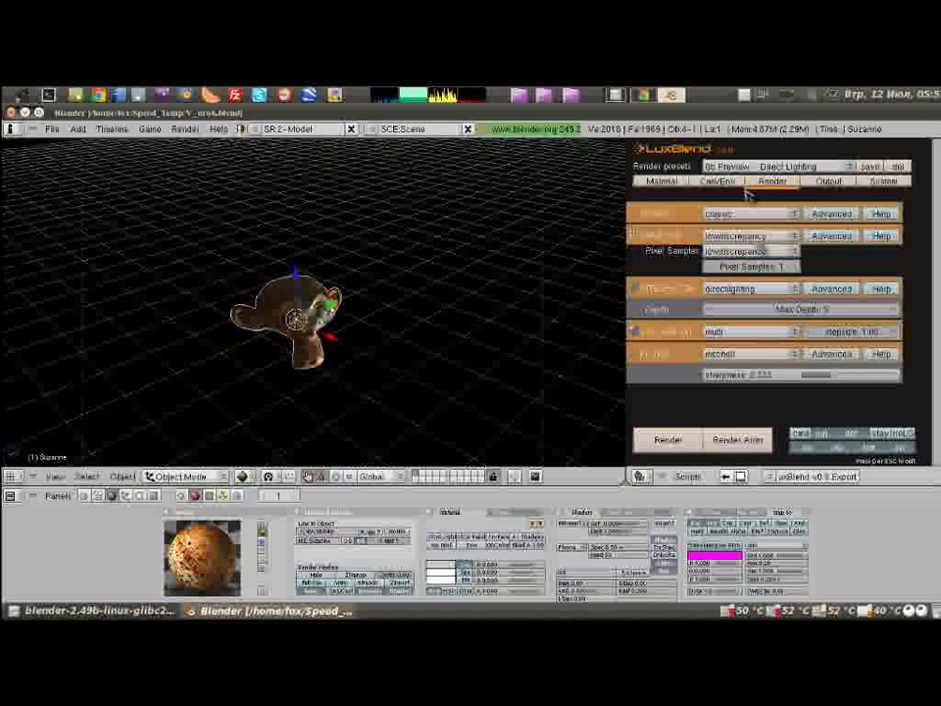
click(775, 167)
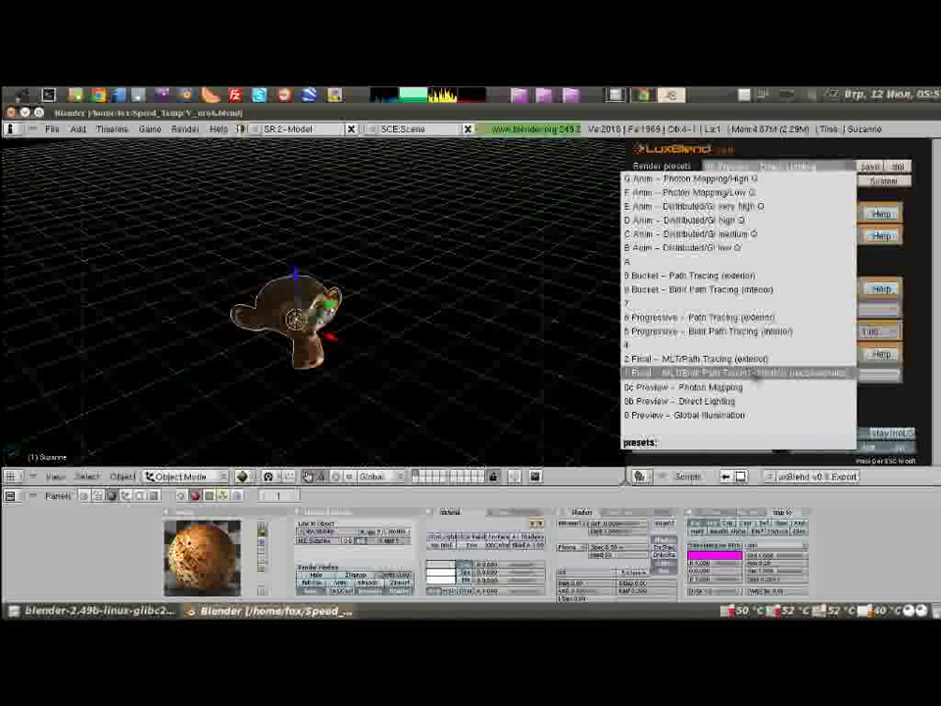
click(753, 373)
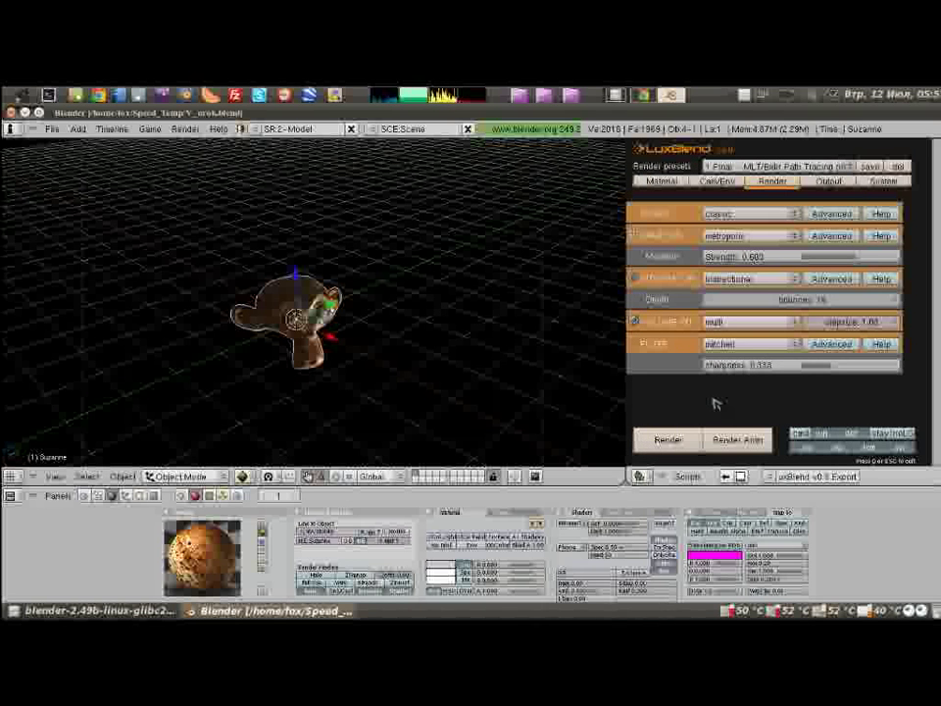
click(672, 440)
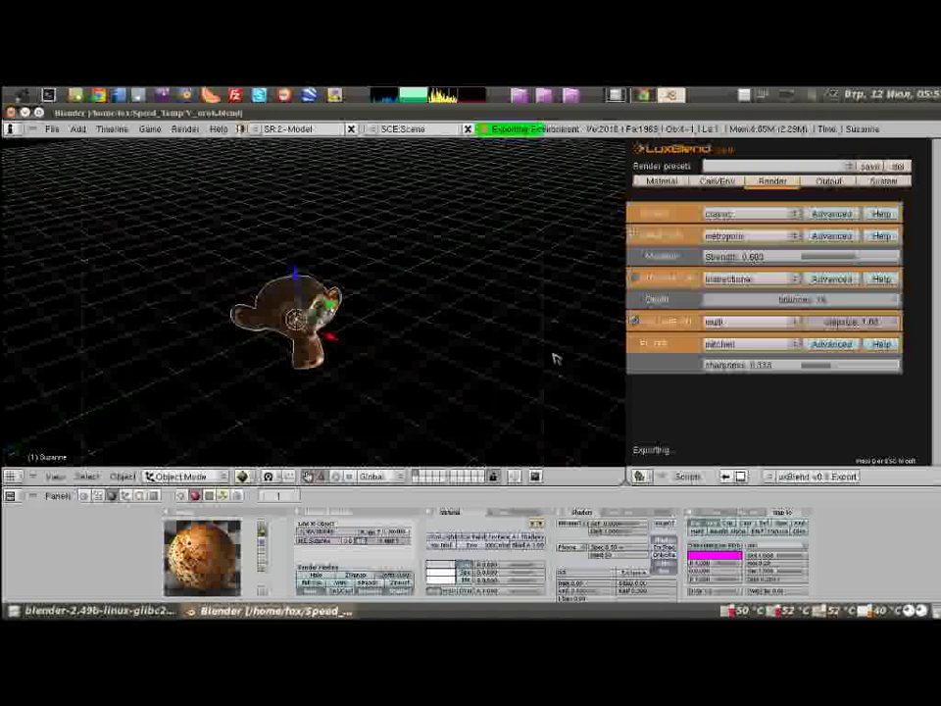
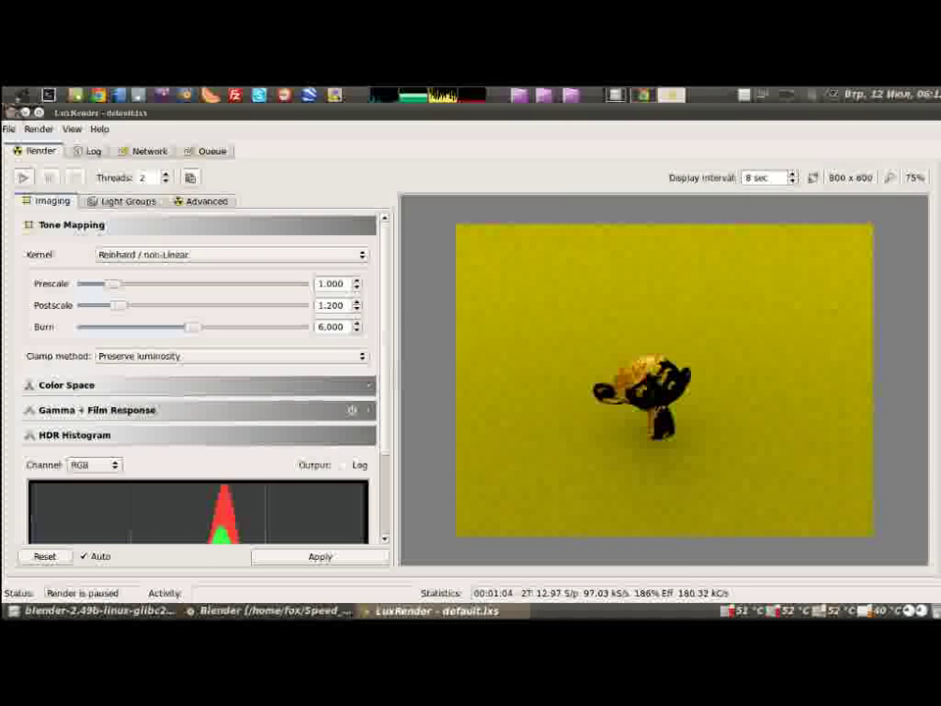
Step: Set aside the paused yellow-floor Suzanne render and go back to Blender
key(alt+Tab)
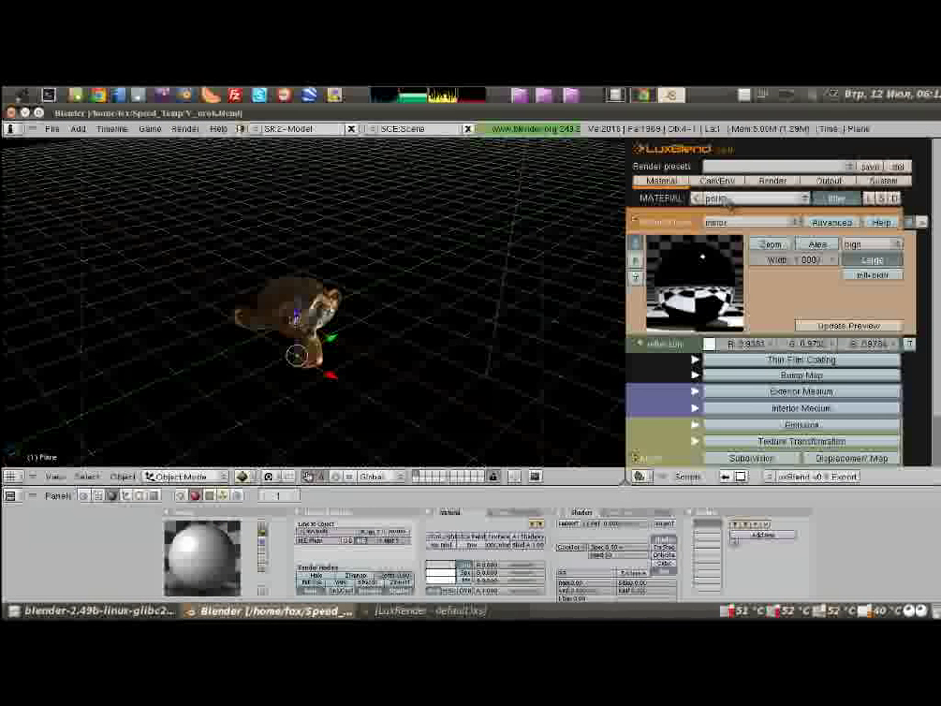
Step: Set the sunsky Geographic hour to 14 and recalculate the sun position
click(717, 181)
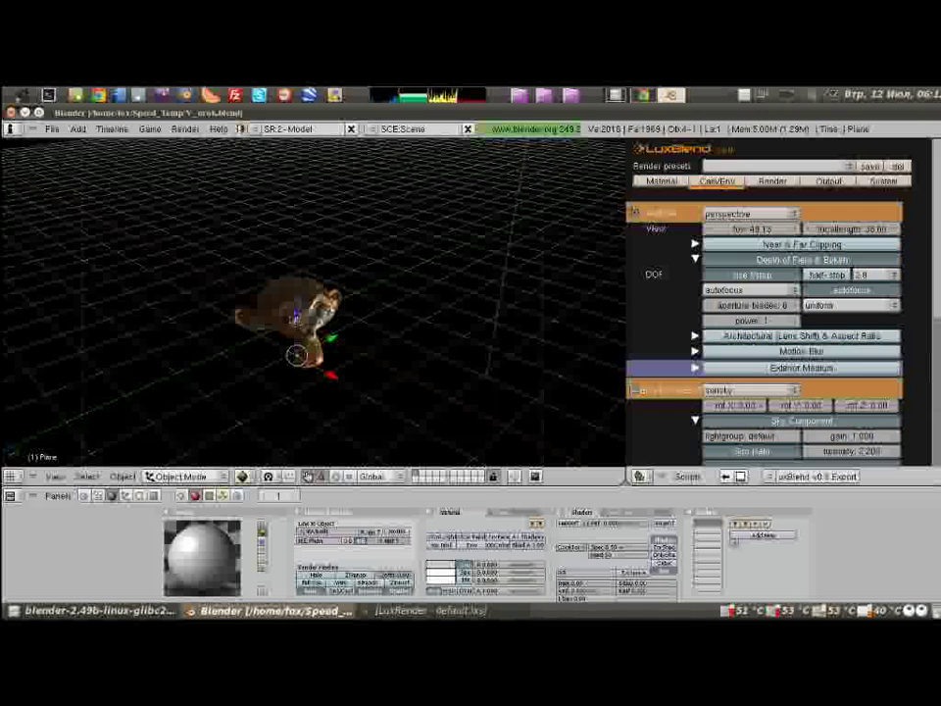
scroll(745, 382, down, 5)
scroll(745, 382, down, 2)
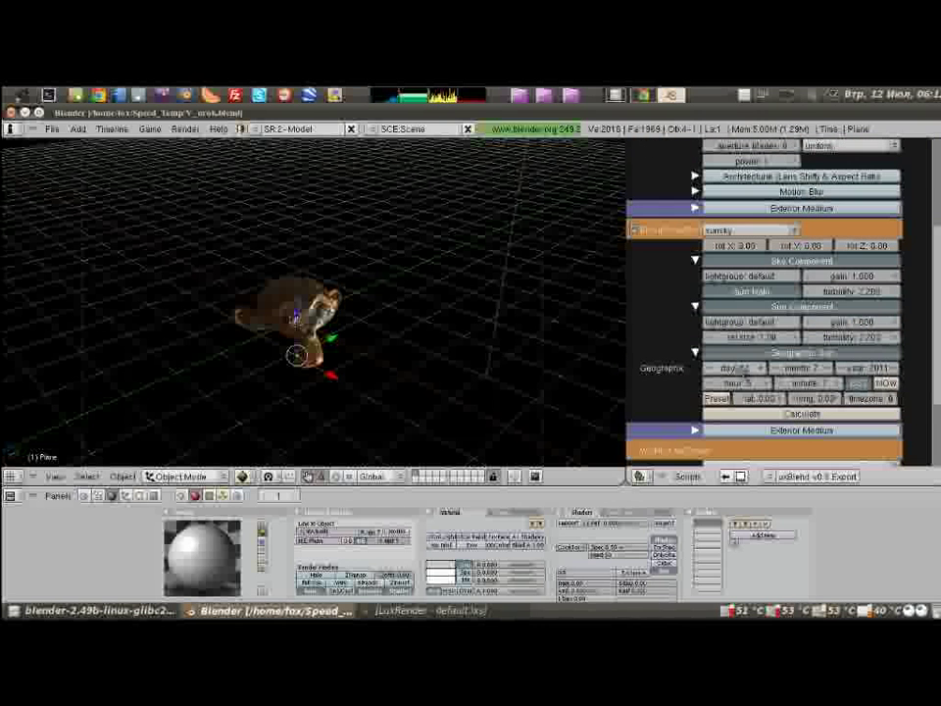
drag(748, 383, 744, 394)
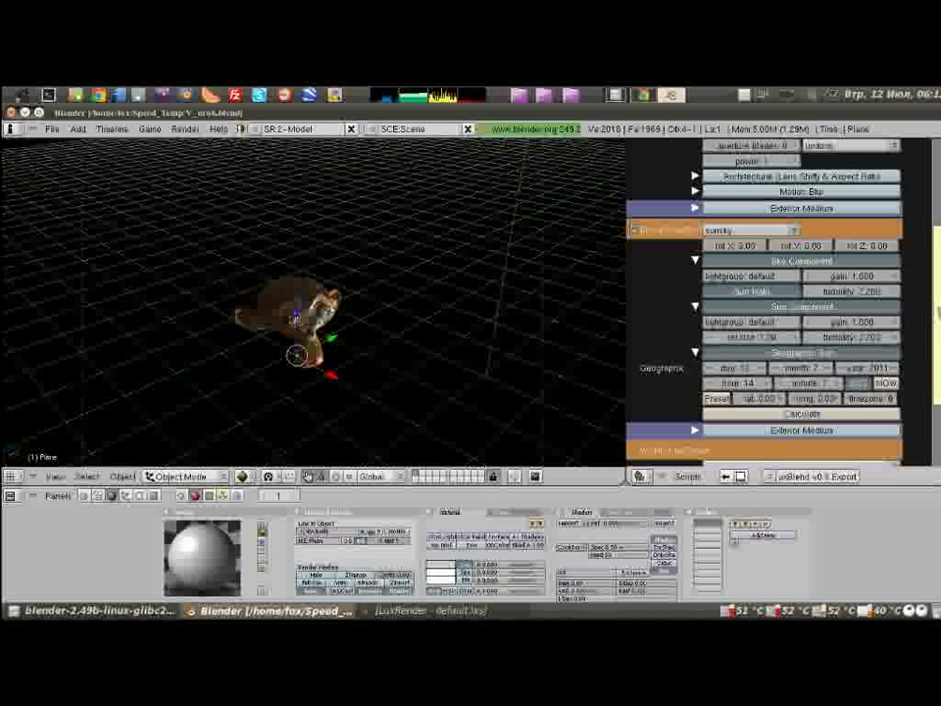
scroll(765, 304, down, 2)
scroll(765, 304, down, 3)
scroll(765, 304, up, 2)
scroll(765, 304, up, 2)
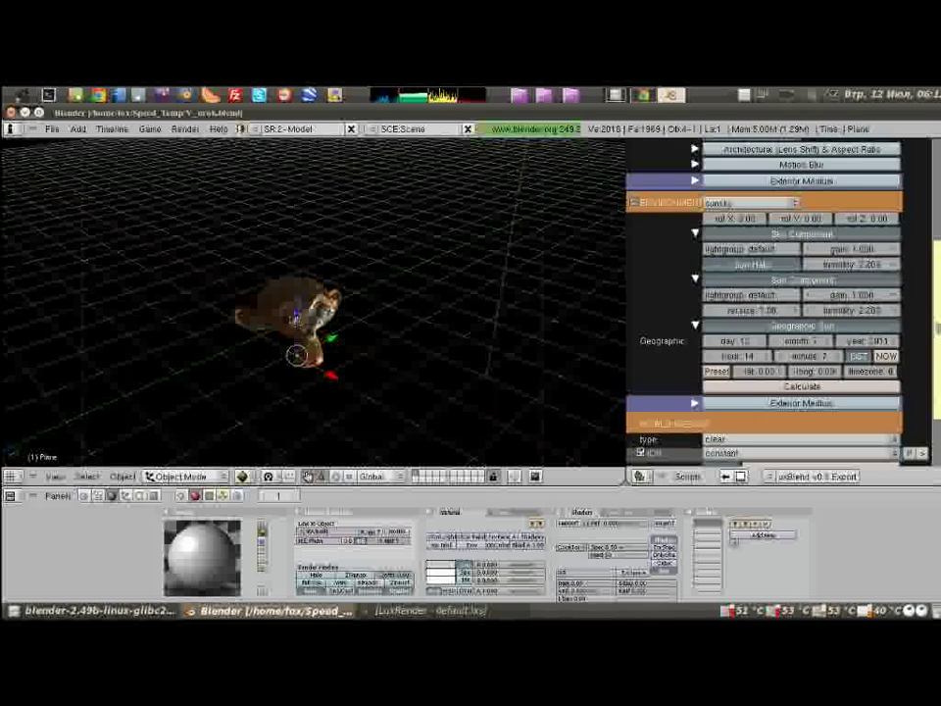
scroll(804, 324, up, 1)
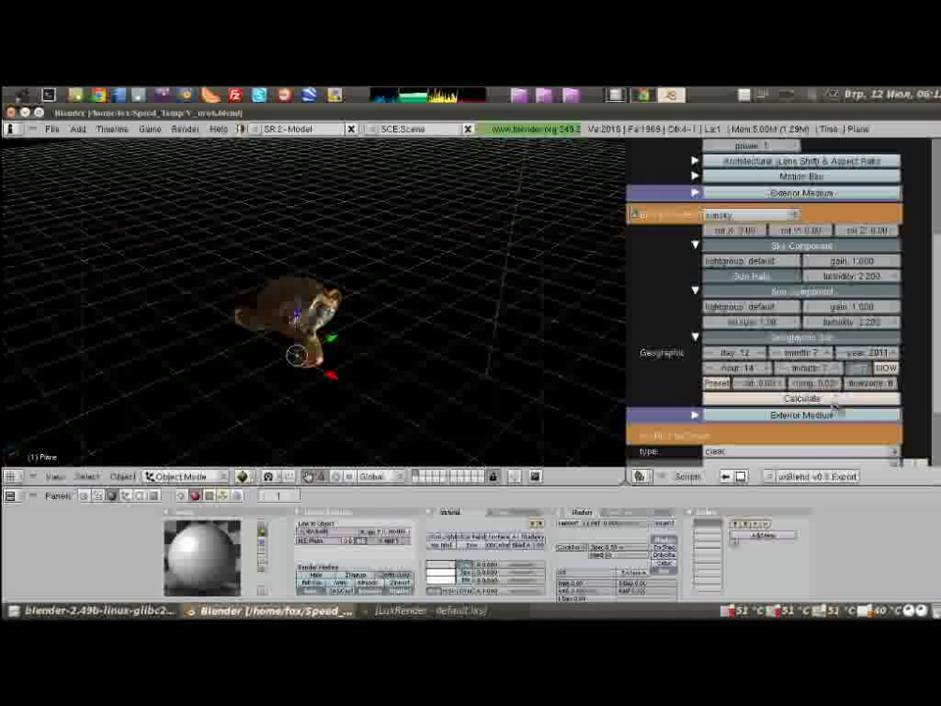
click(834, 402)
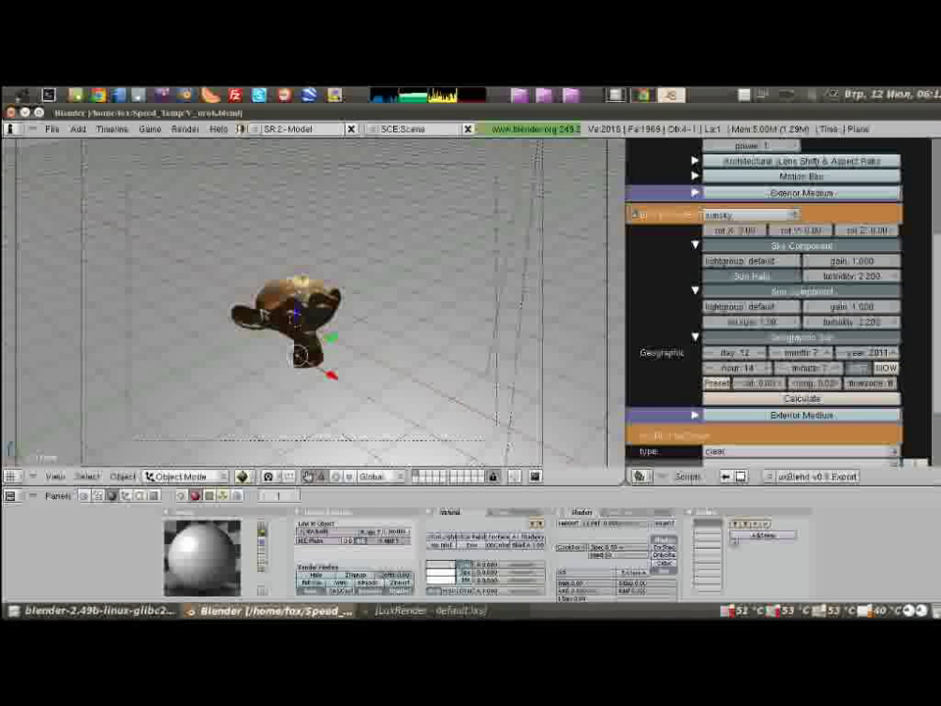
Step: Orbit low to see the horizon, then bring up the mirror material settings
mouse_move(395, 342)
middle_down()
mouse_move(487, 292)
mouse_move(492, 311)
middle_up()
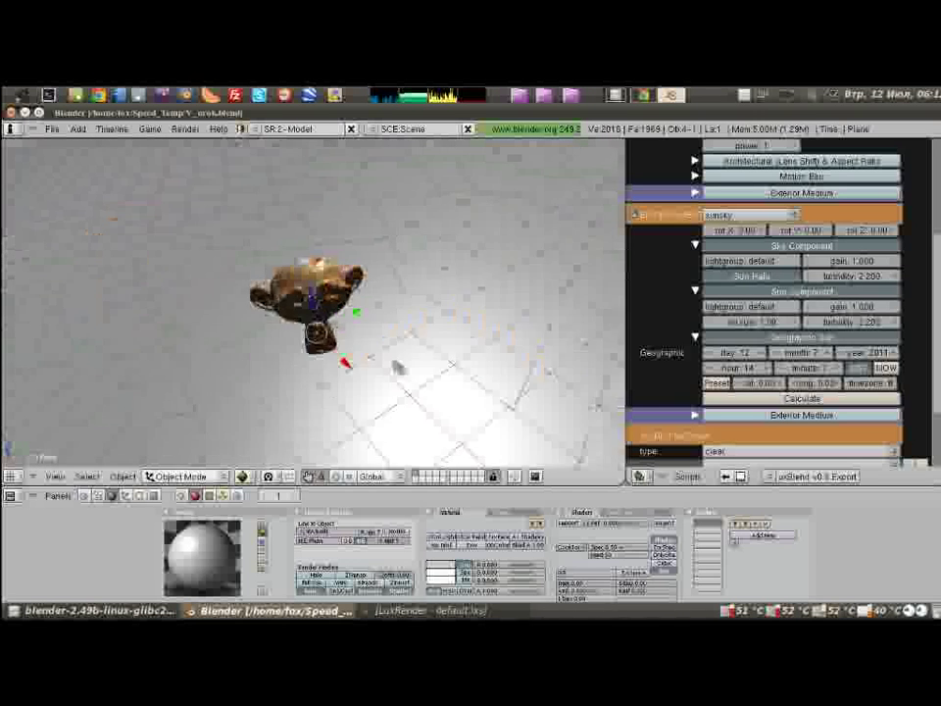
mouse_move(492, 312)
middle_down()
mouse_move(489, 262)
mouse_move(499, 359)
mouse_move(485, 304)
middle_up()
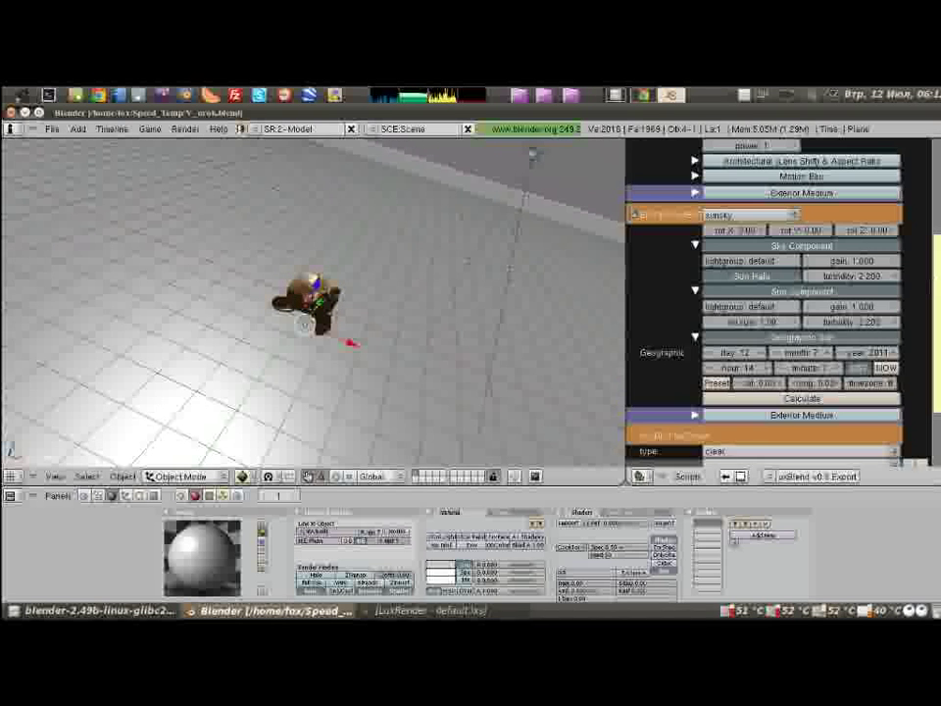
scroll(852, 277, up, 5)
click(661, 181)
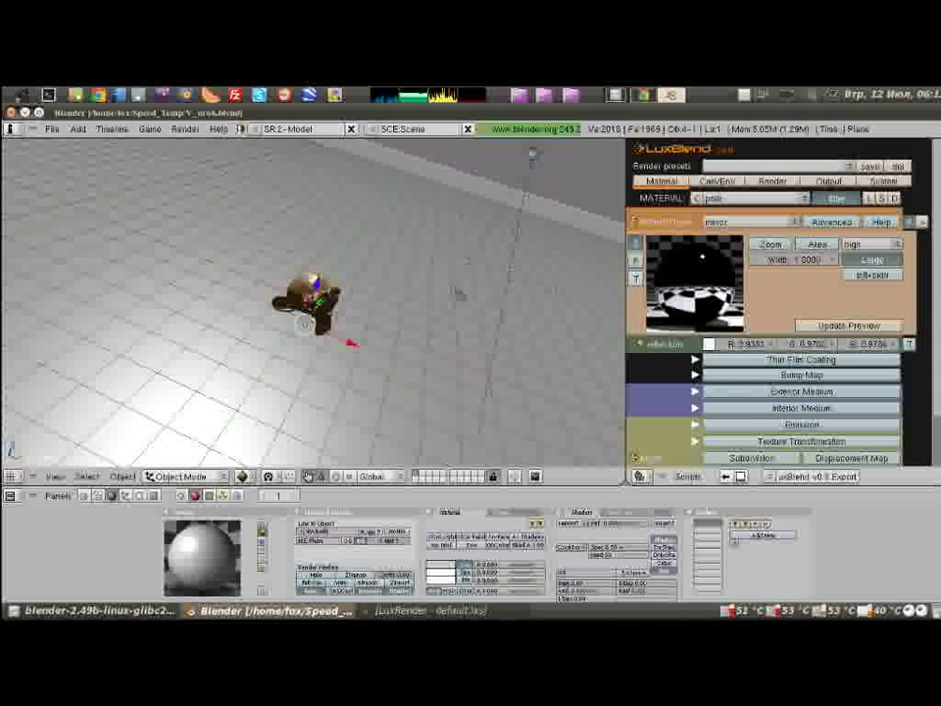
Step: Orbit to a grazing angle around the monkey and glance at the Bump Map section
mouse_move(490, 337)
middle_down()
mouse_move(422, 313)
mouse_move(402, 294)
middle_up()
mouse_move(266, 259)
middle_down()
mouse_move(321, 304)
mouse_move(343, 290)
mouse_move(295, 362)
middle_up()
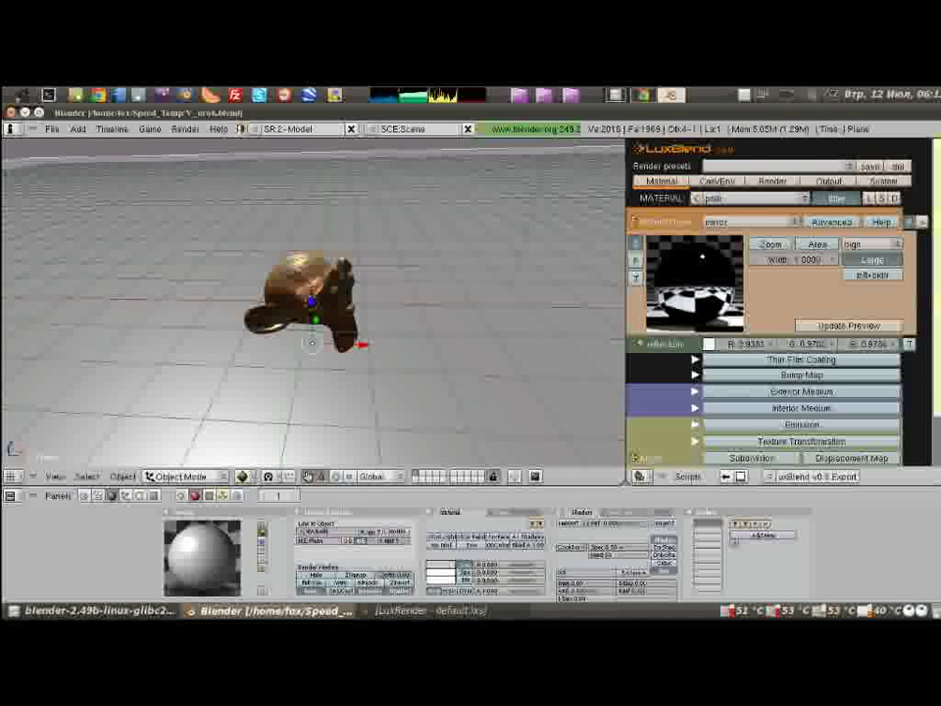
scroll(775, 303, down, 3)
scroll(775, 303, up, 2)
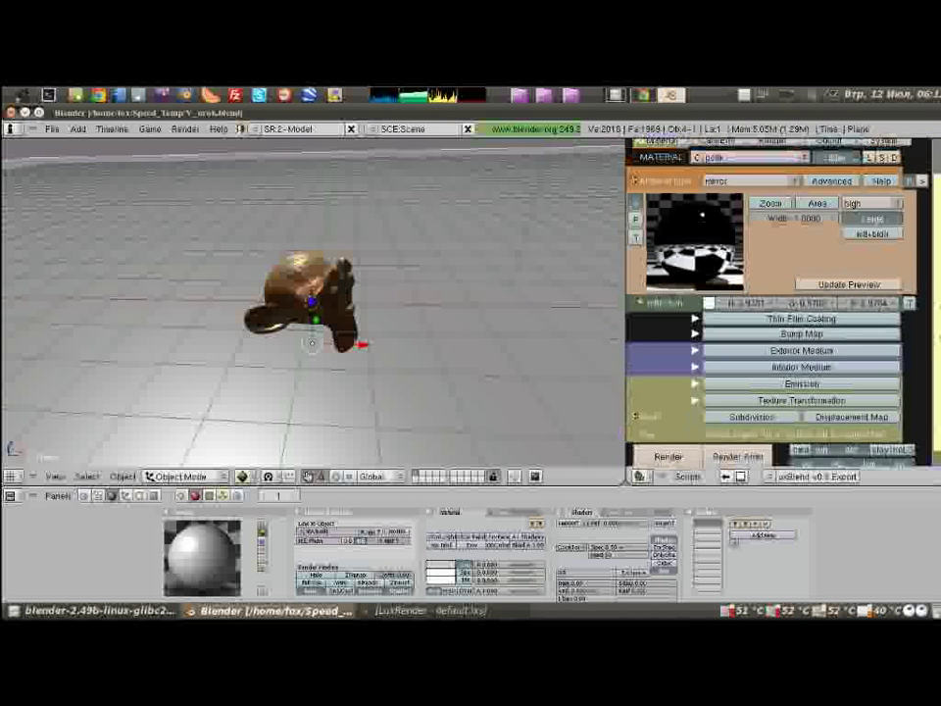
scroll(775, 304, up, 1)
scroll(774, 304, down, 1)
scroll(774, 304, down, 1)
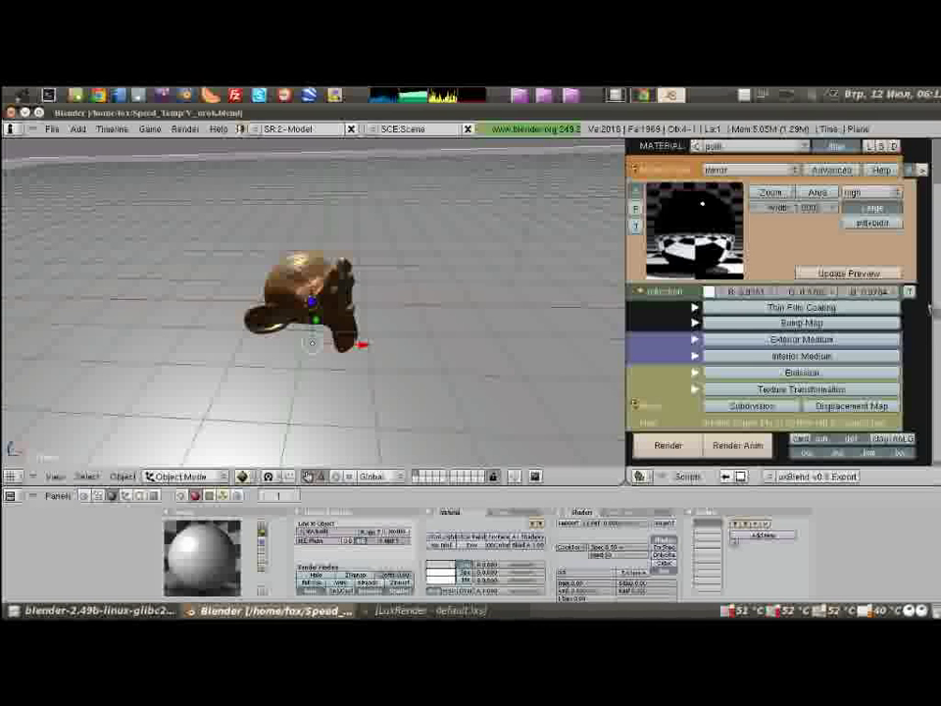
click(871, 323)
click(870, 327)
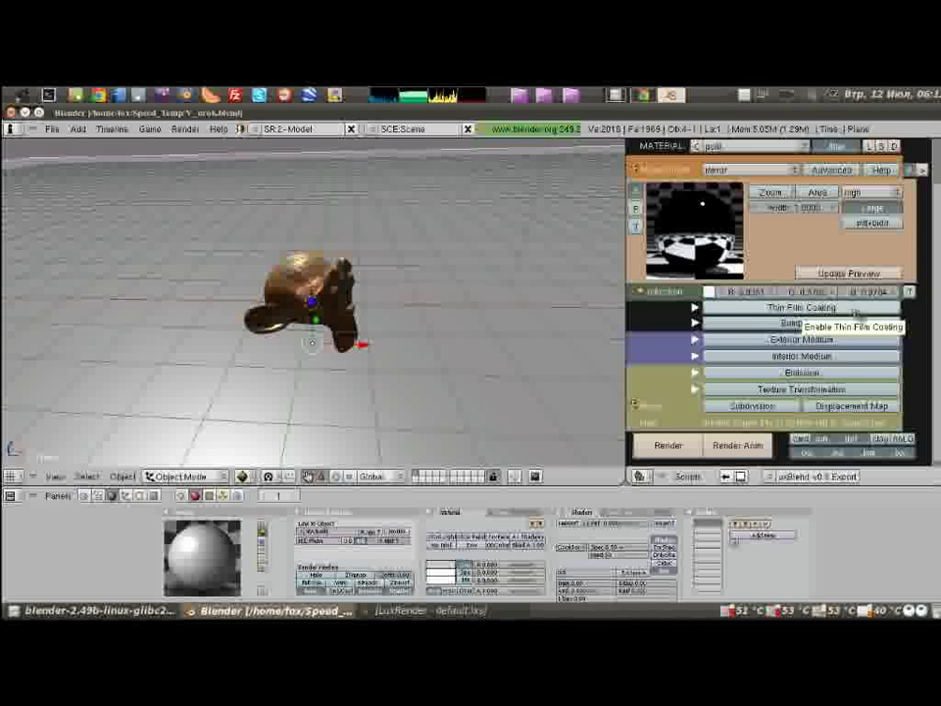
Step: Enable Thin Film Coating, inspect the reflection texture options, then turn the coating off
click(848, 310)
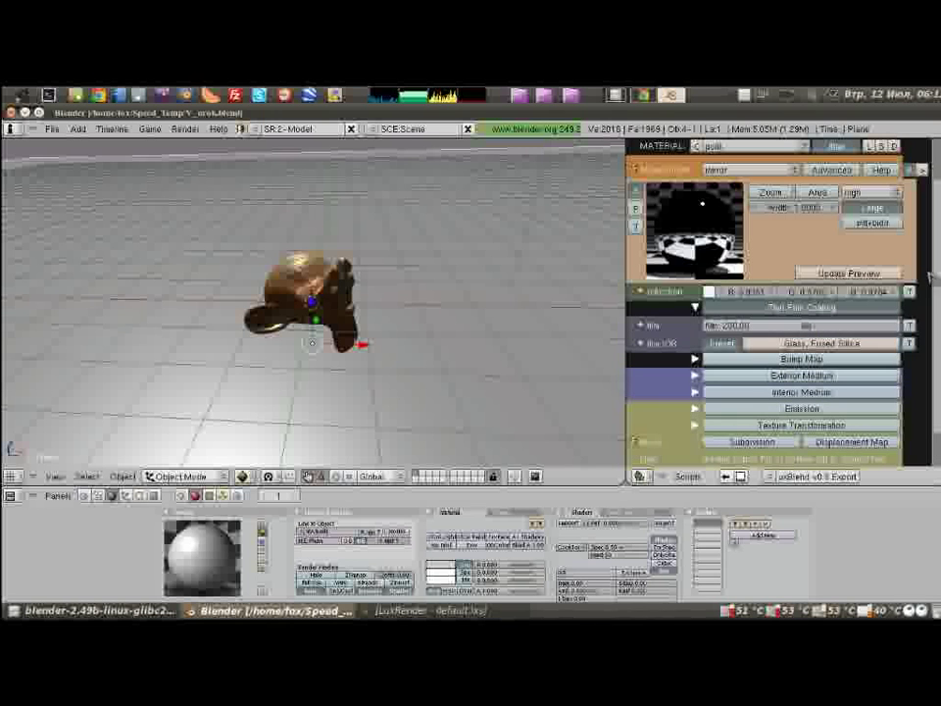
scroll(795, 332, up, 2)
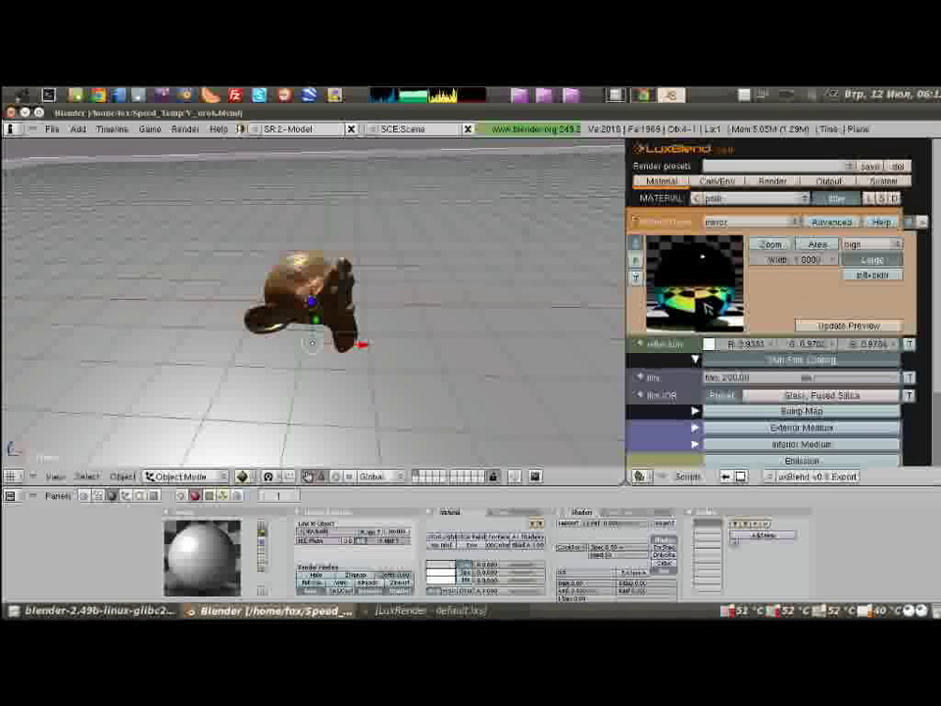
middle_drag(504, 329, 477, 351)
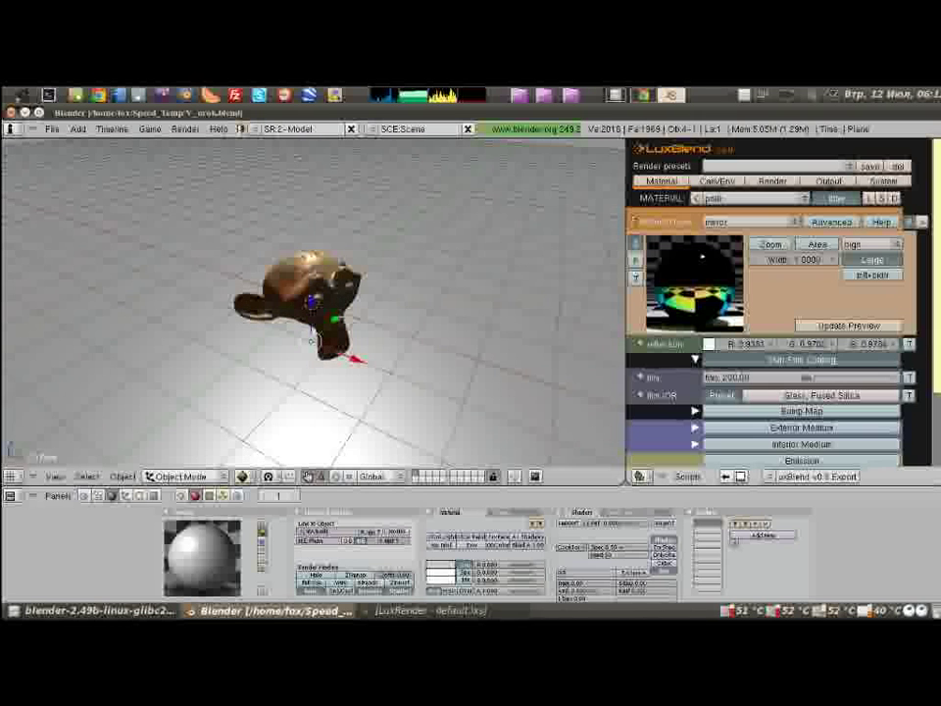
click(914, 345)
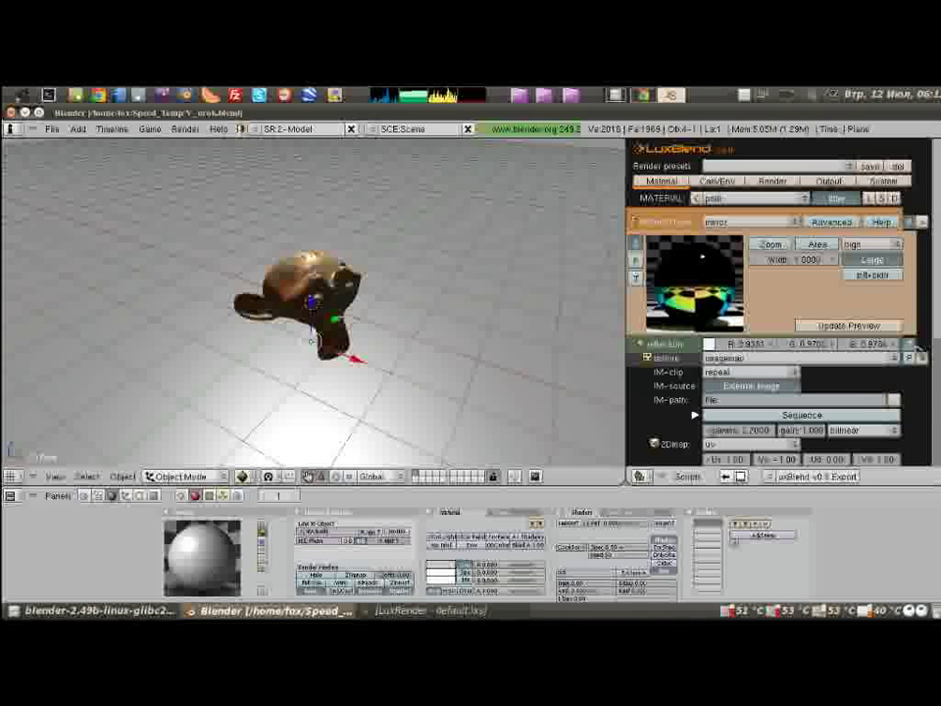
click(911, 345)
mouse_move(460, 273)
middle_down()
mouse_move(505, 307)
mouse_move(431, 228)
middle_up()
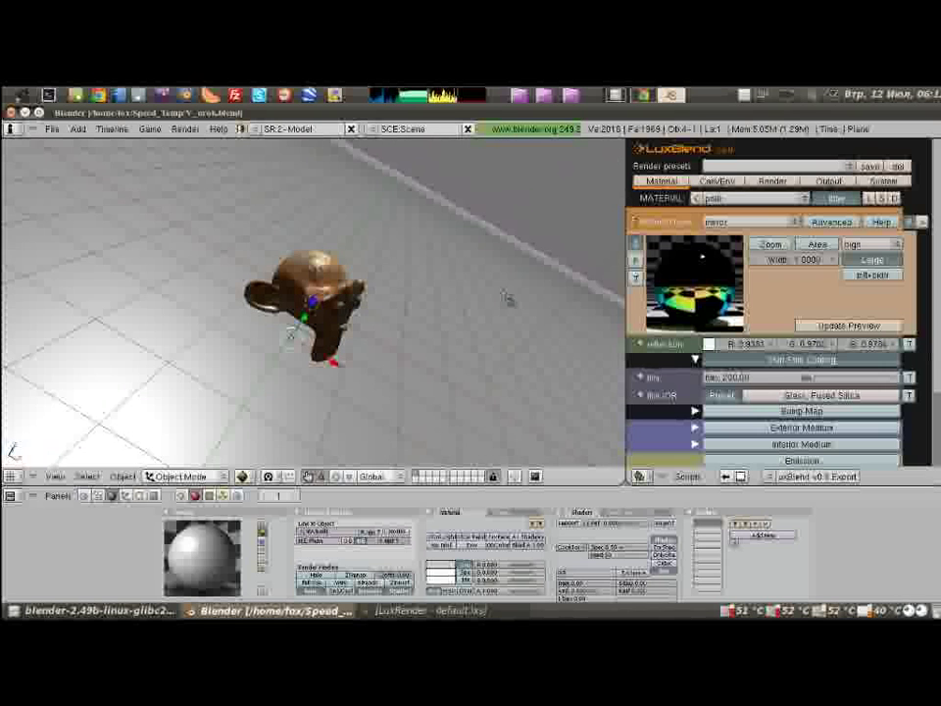
click(790, 360)
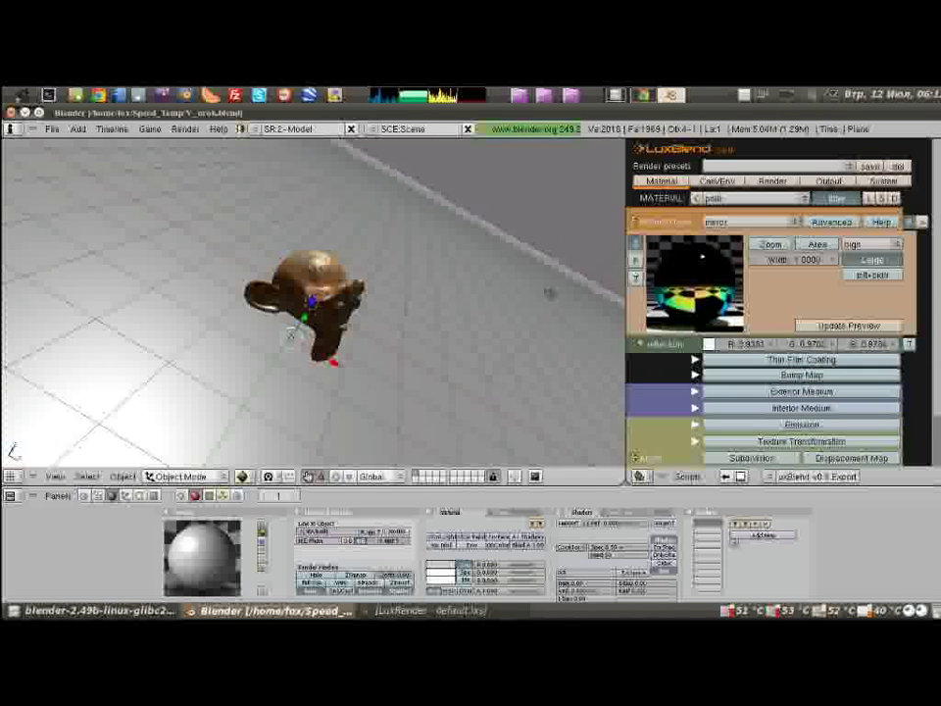
middle_drag(510, 294, 440, 327)
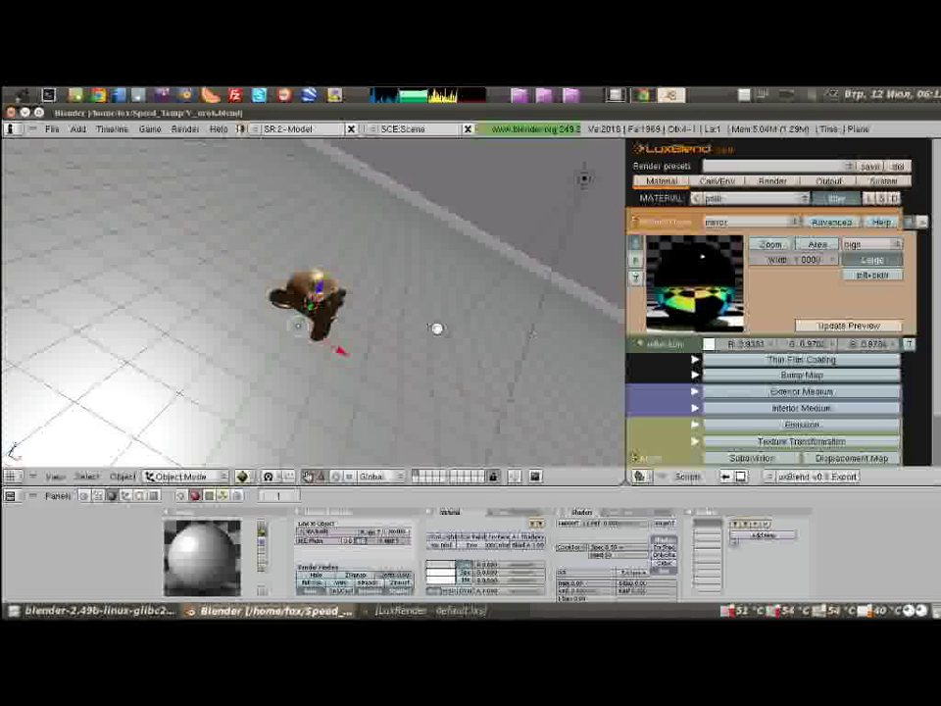
Step: View the scene through the camera, show Cam/Env settings, and bring LuxRender forward
key(KP_0)
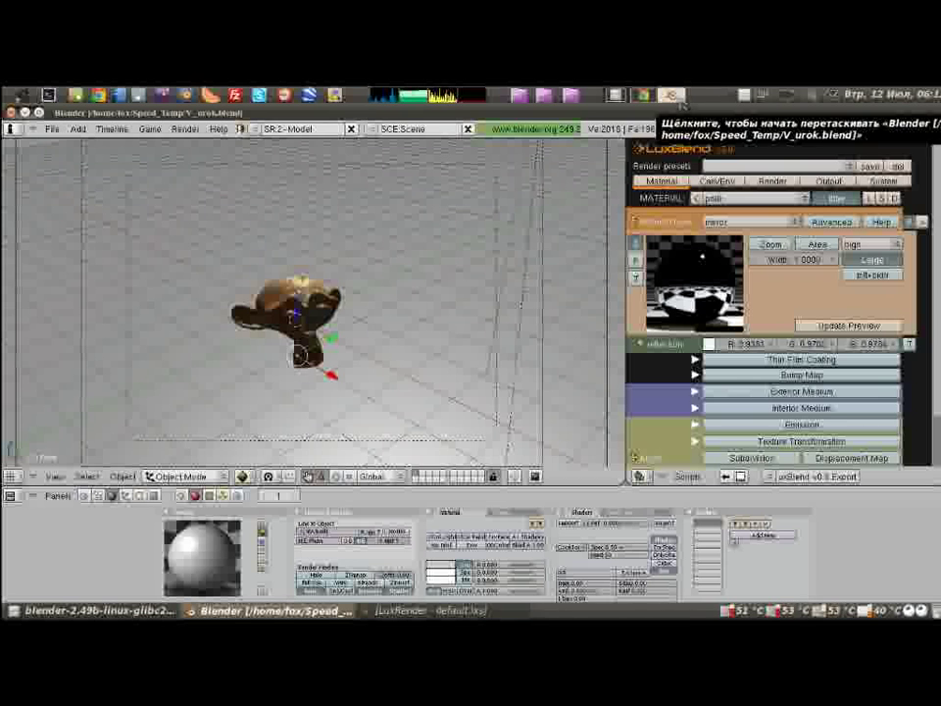
click(745, 182)
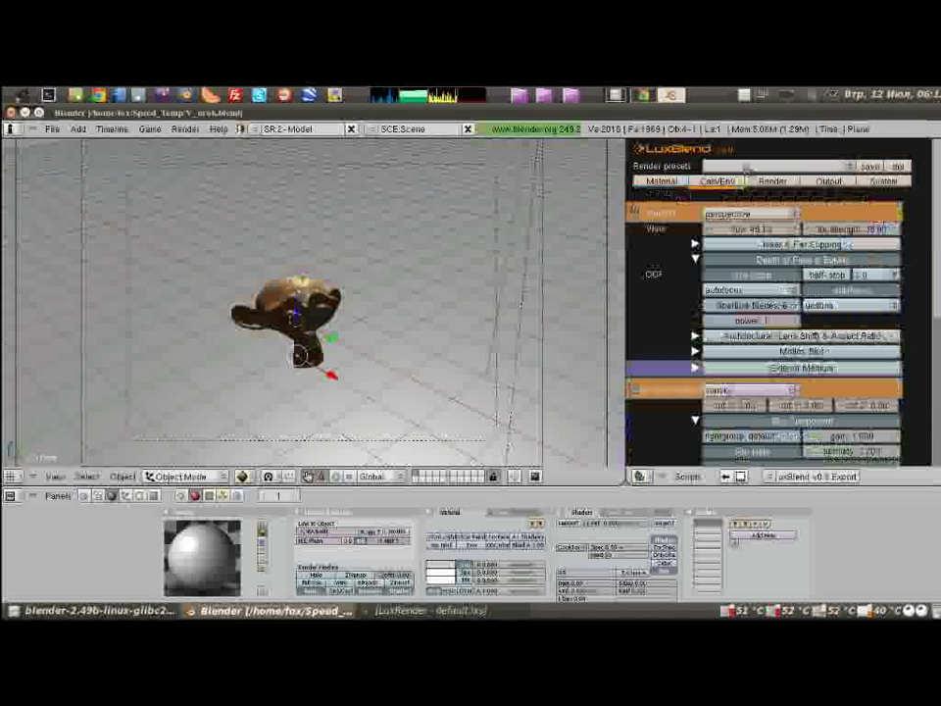
key(alt+Tab)
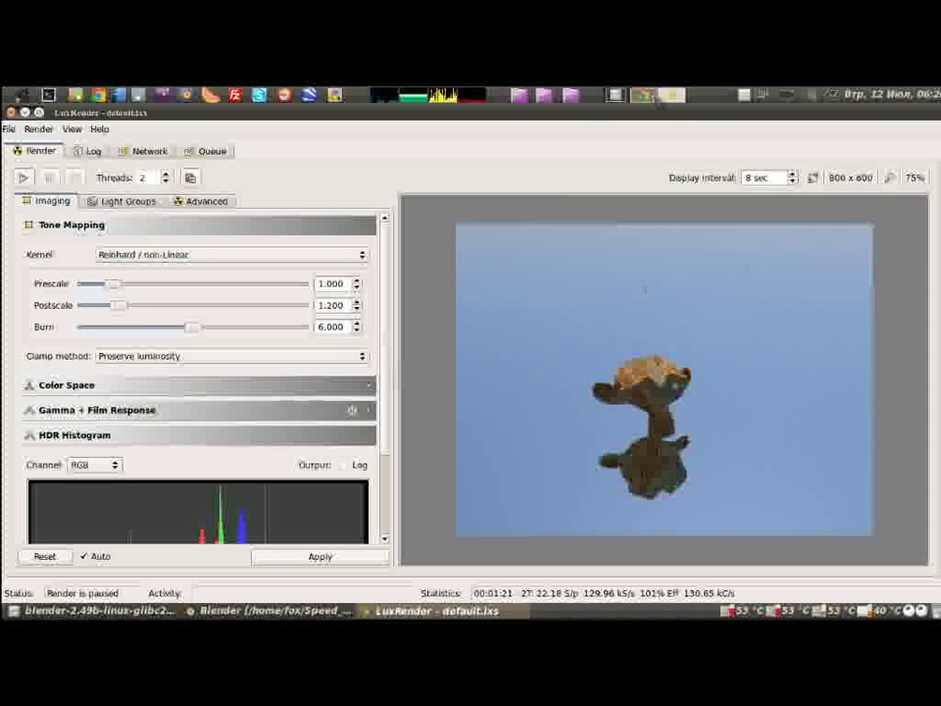
Step: Minimise LuxRender, review sky and sun settings (gain 1.000, turbidity 2.200), then go to the browser desktop
click(23, 112)
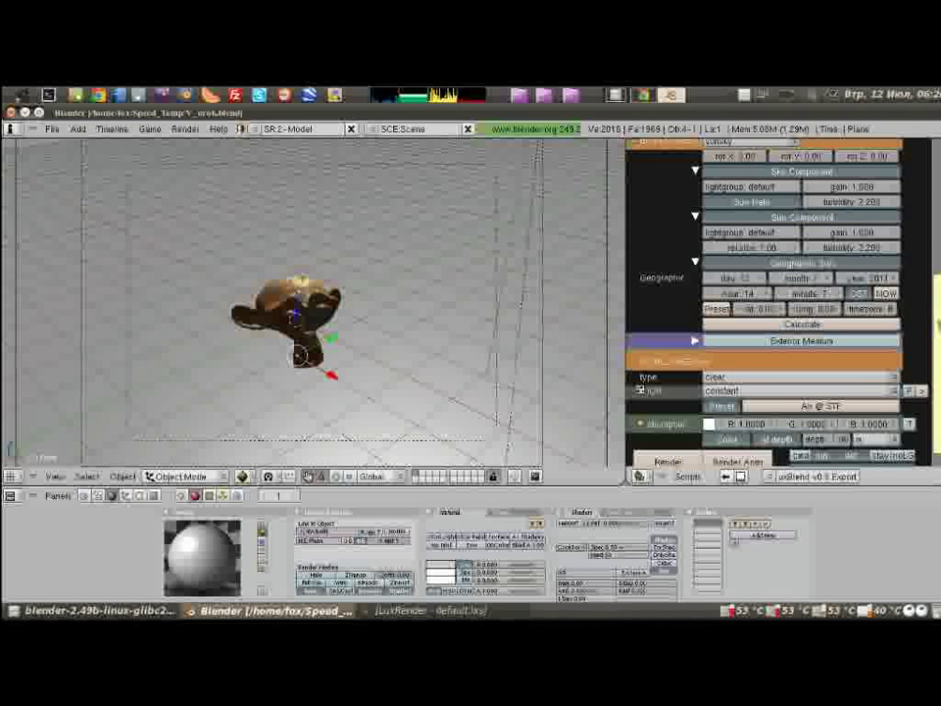
scroll(845, 312, up, 2)
scroll(845, 312, up, 2)
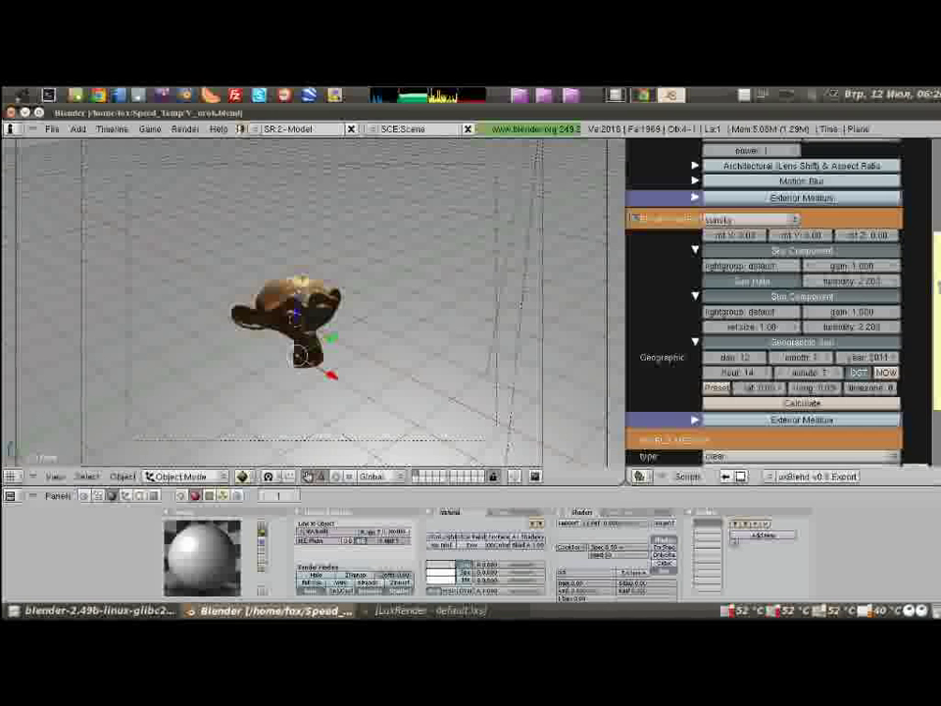
scroll(765, 304, down, 1)
scroll(765, 304, down, 2)
scroll(765, 304, down, 1)
scroll(764, 304, up, 6)
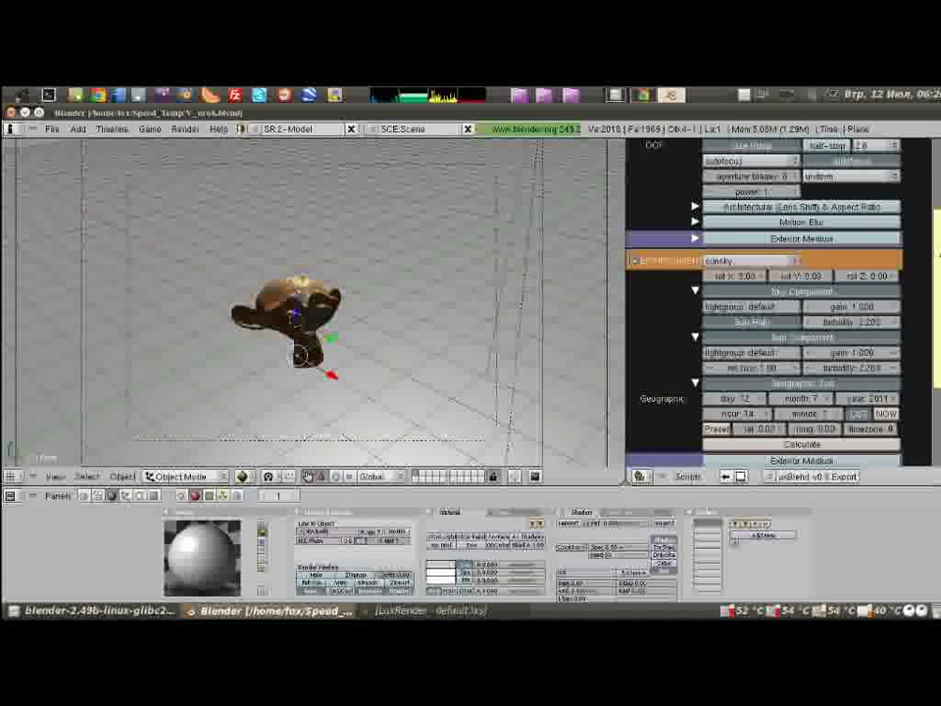
scroll(936, 285, down, 2)
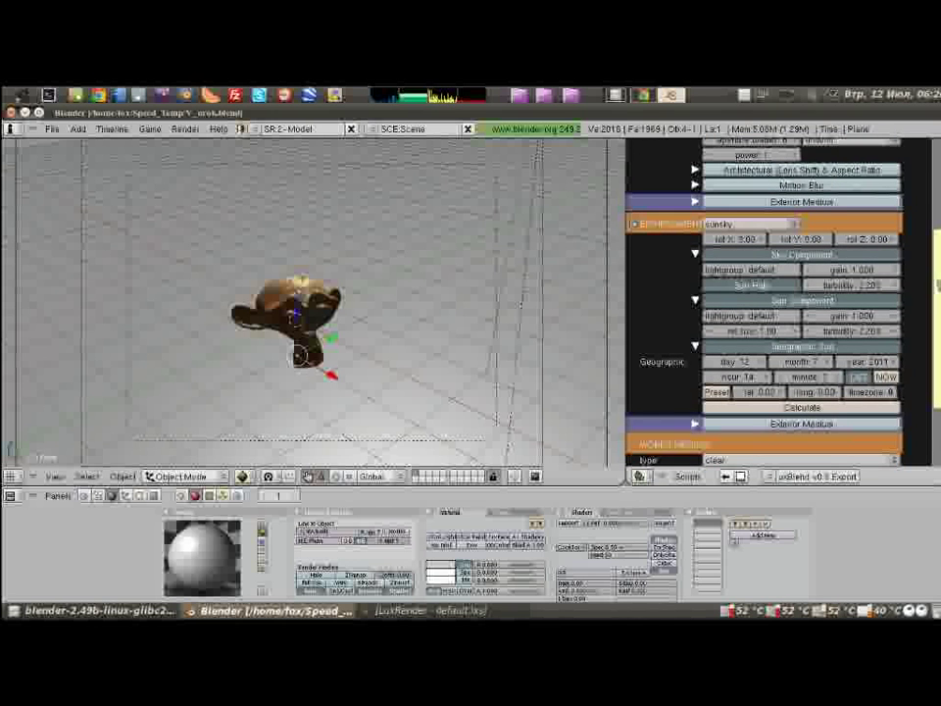
scroll(938, 283, up, 2)
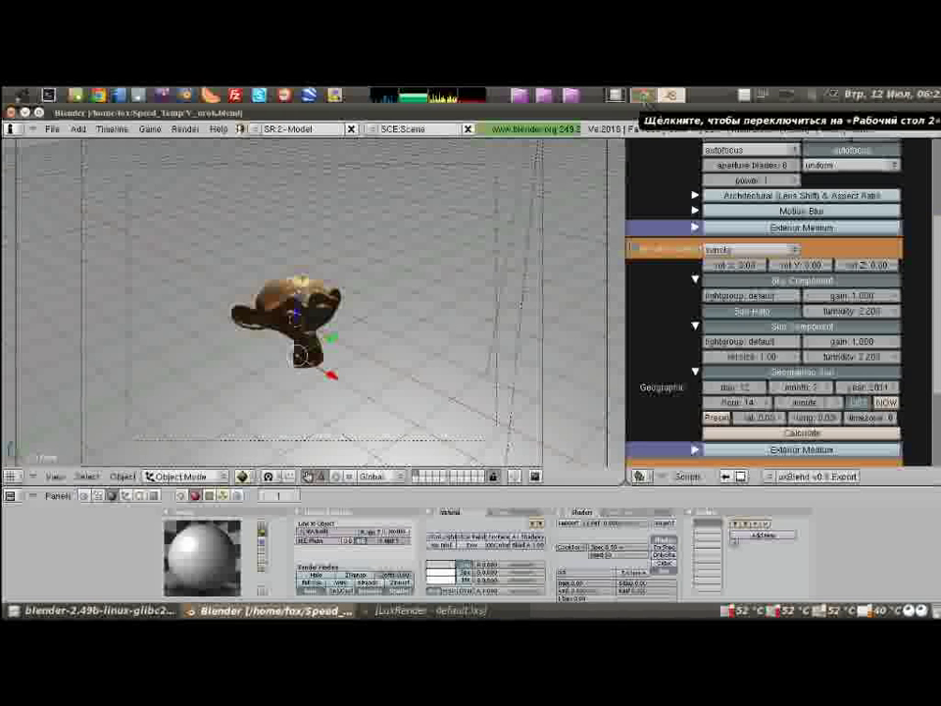
click(642, 95)
Step: Read through the LuxRender Wiki Portals page and its illustrations, then return to Blender
click(365, 113)
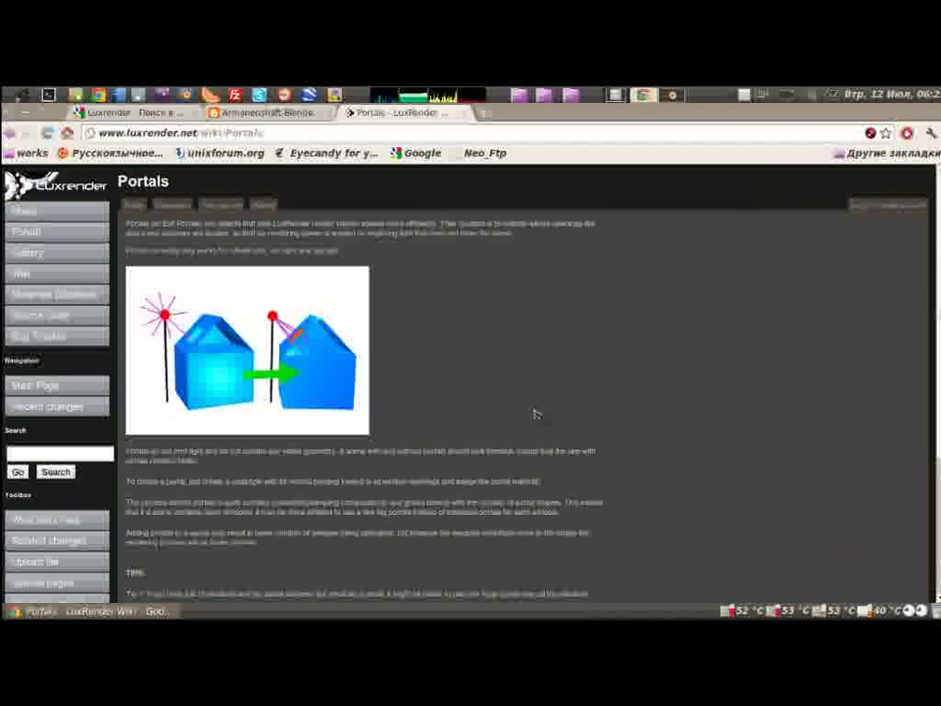
scroll(535, 414, down, 1)
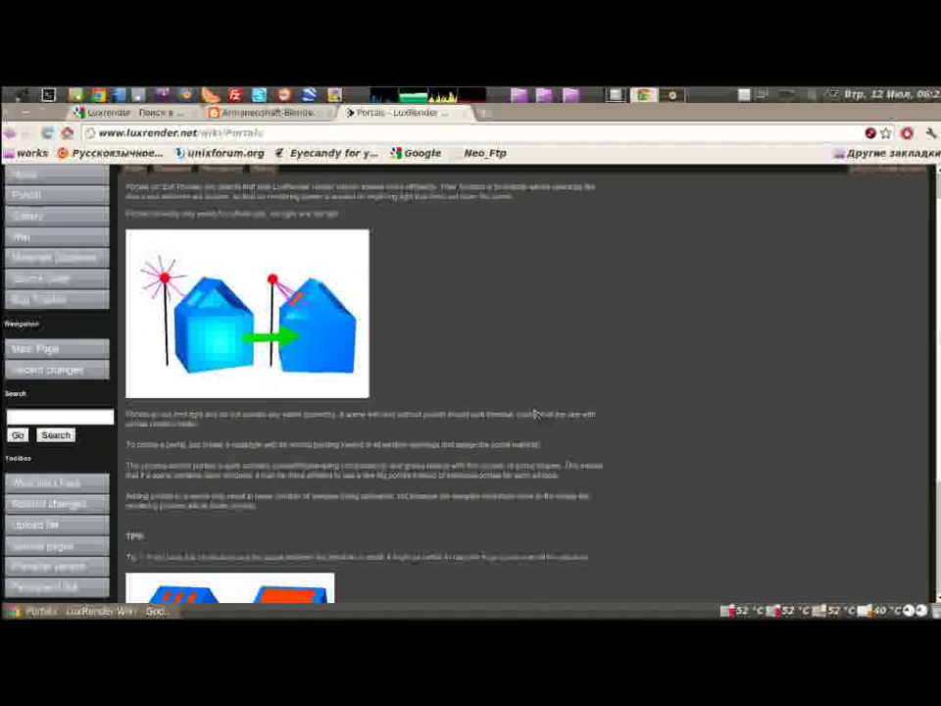
scroll(536, 414, up, 1)
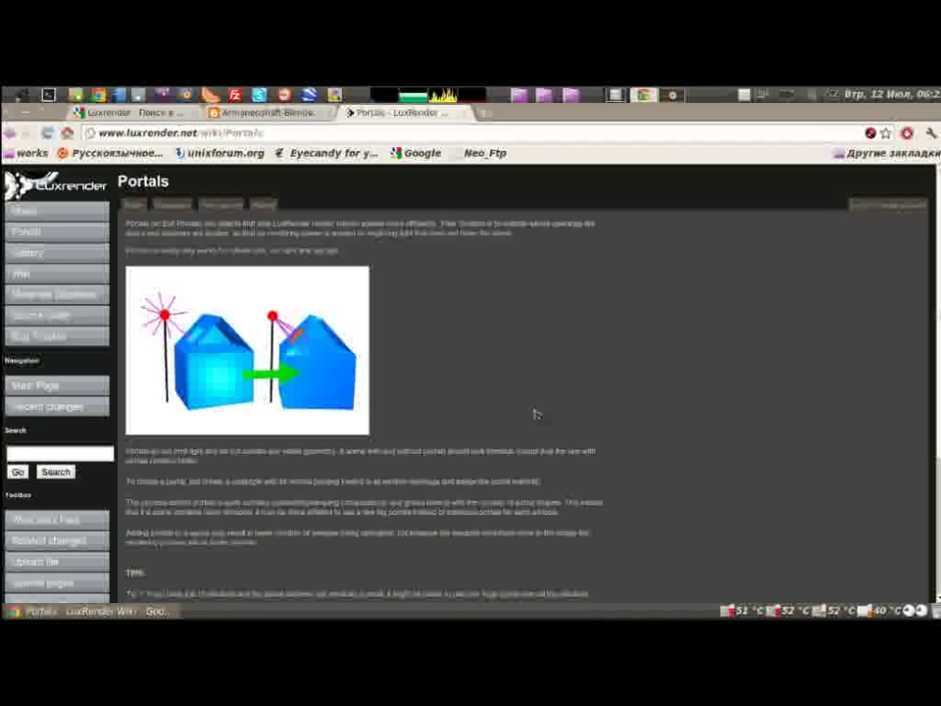
scroll(535, 414, down, 3)
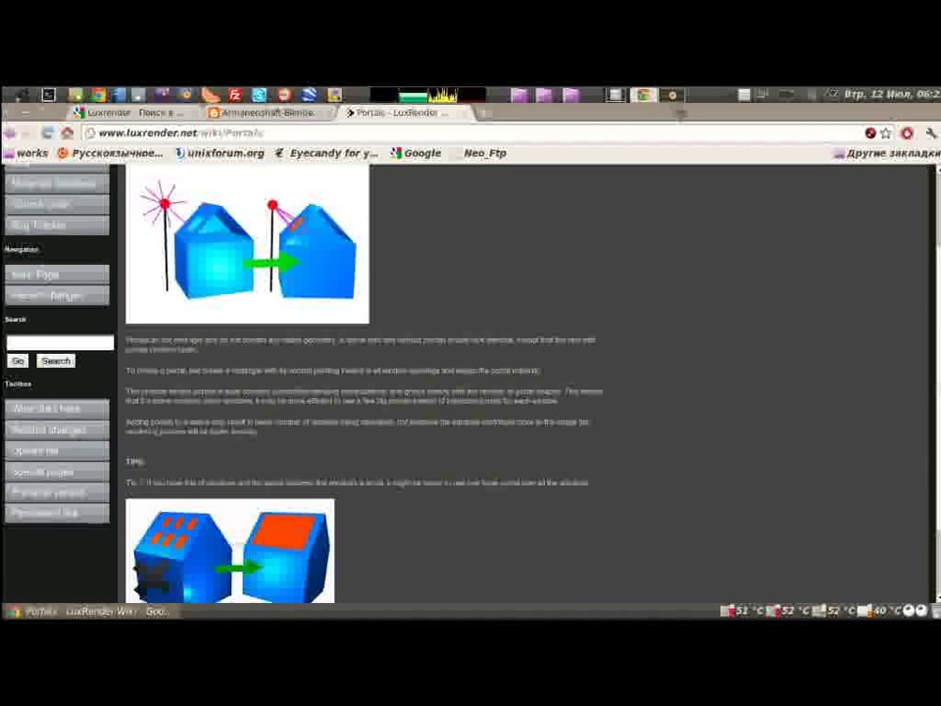
key(ctrl+alt+Right)
Step: Change the LuxBlend material type to mirror, then go back to the Portals wiki page
scroll(702, 211, up, 10)
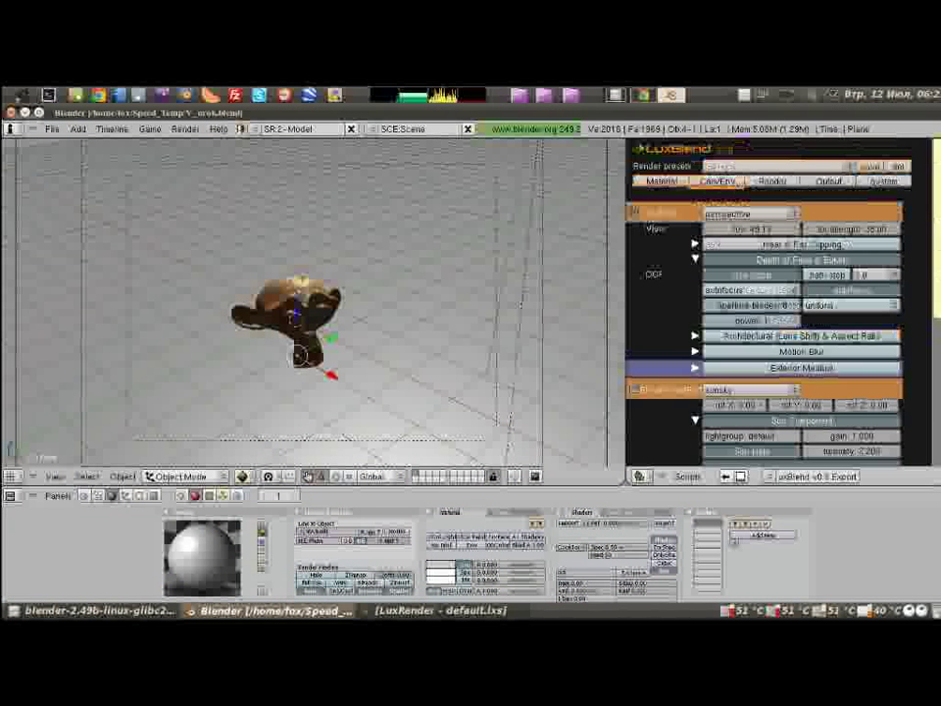
click(659, 181)
click(720, 222)
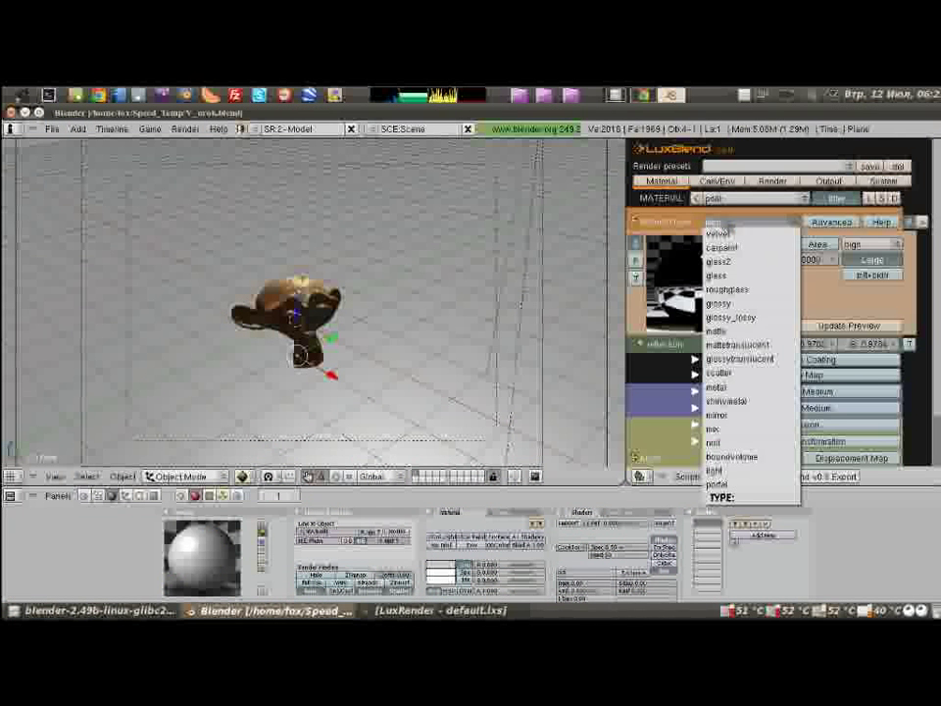
click(716, 415)
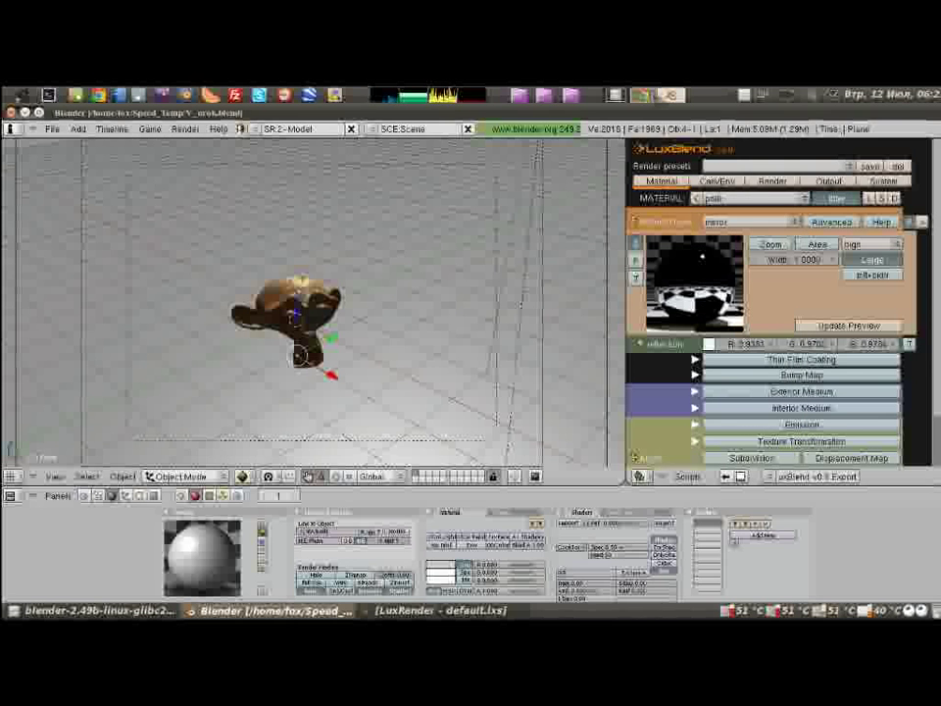
click(643, 95)
scroll(375, 454, down, 3)
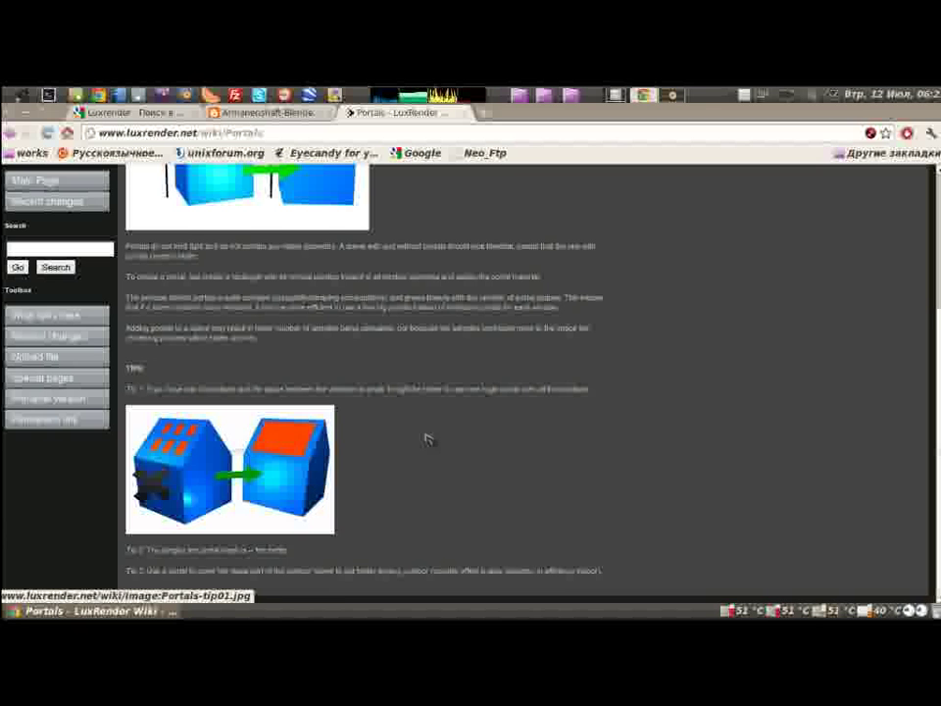
Step: Read the Tips section of the Portals wiki page
scroll(426, 438, up, 3)
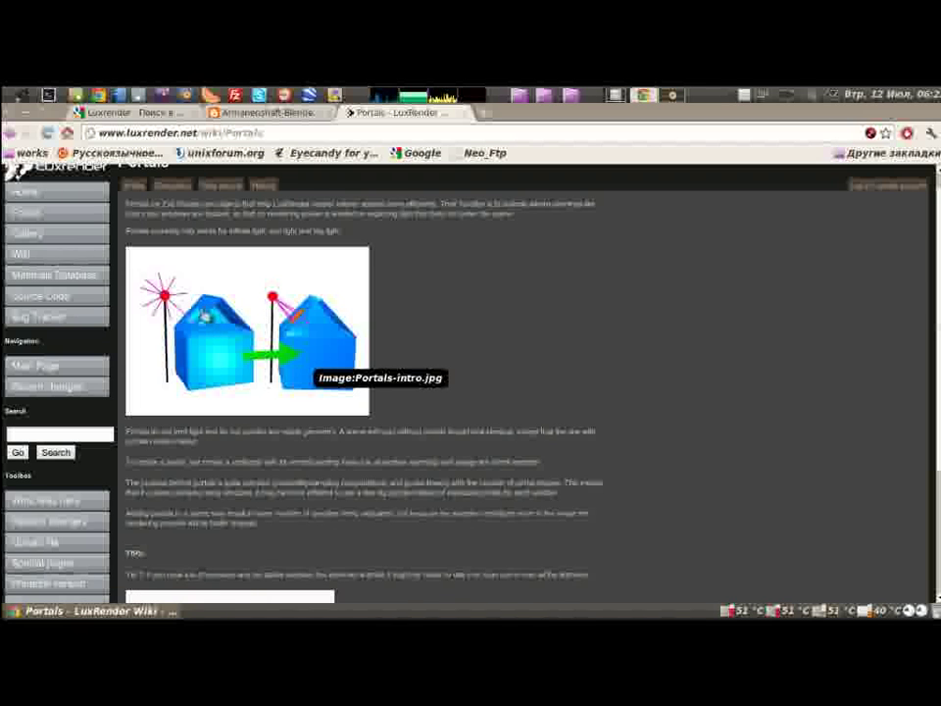
scroll(412, 415, down, 2)
scroll(412, 415, down, 2)
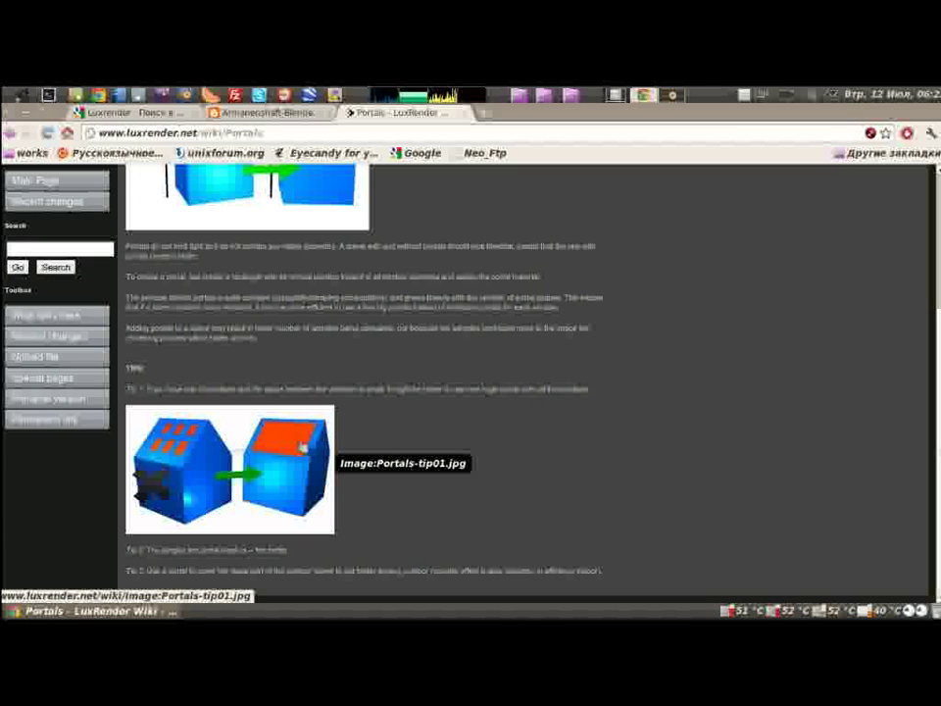
scroll(441, 421, up, 4)
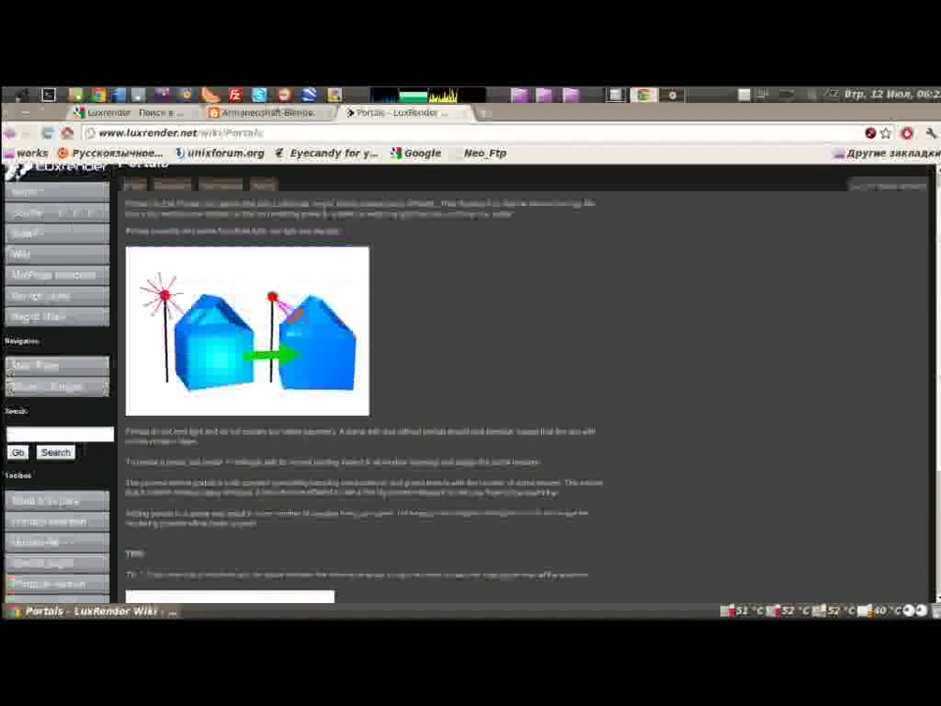
Step: Read the Armanenshaft blog post's recommended render settings, then return to Blender
click(177, 113)
click(253, 113)
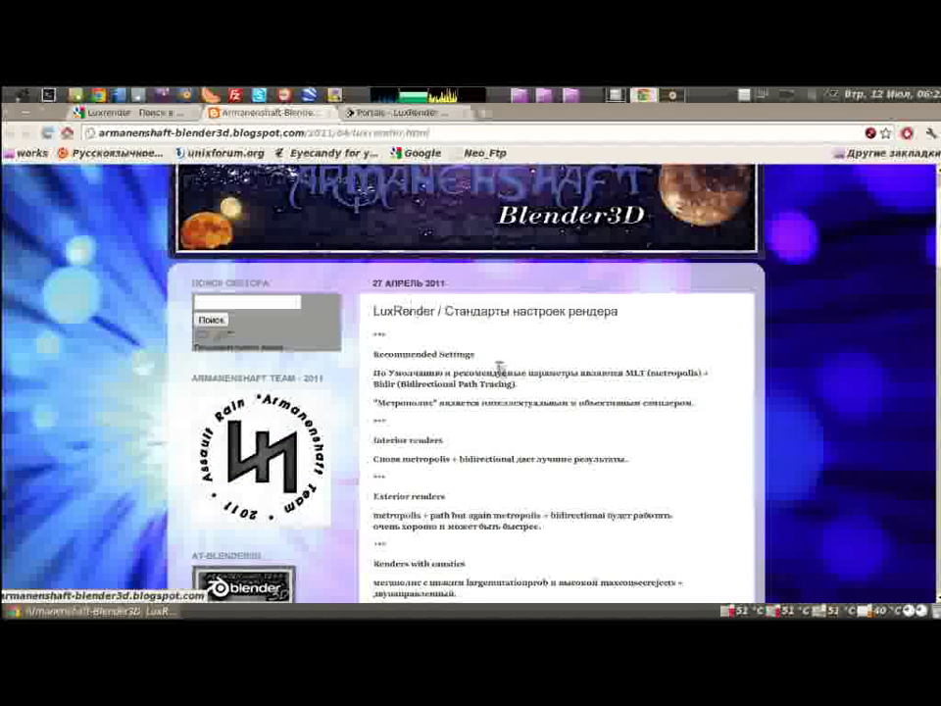
scroll(610, 408, down, 2)
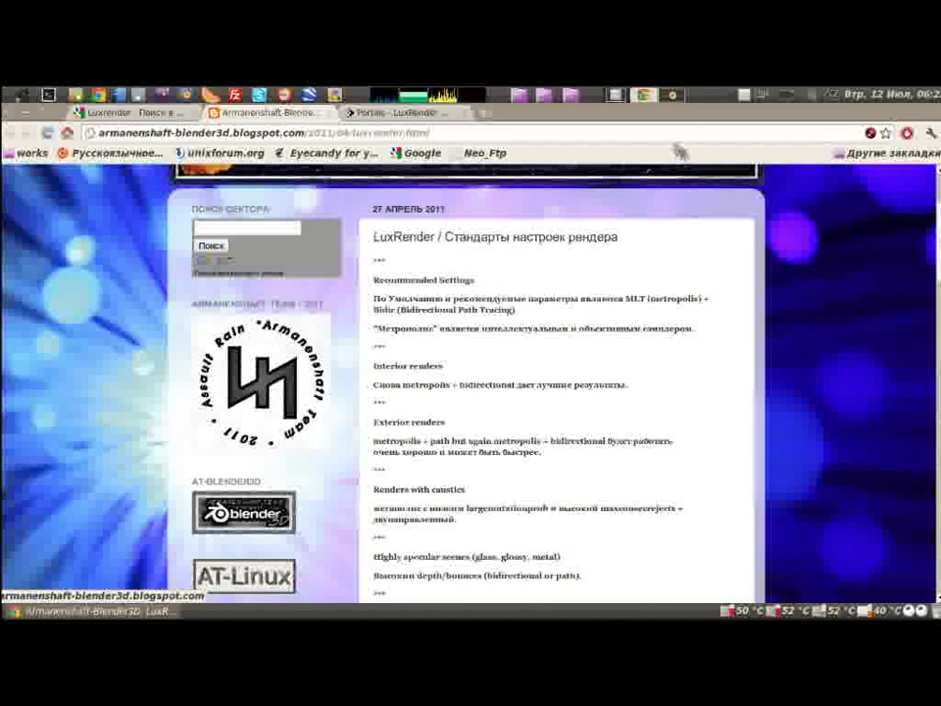
click(672, 95)
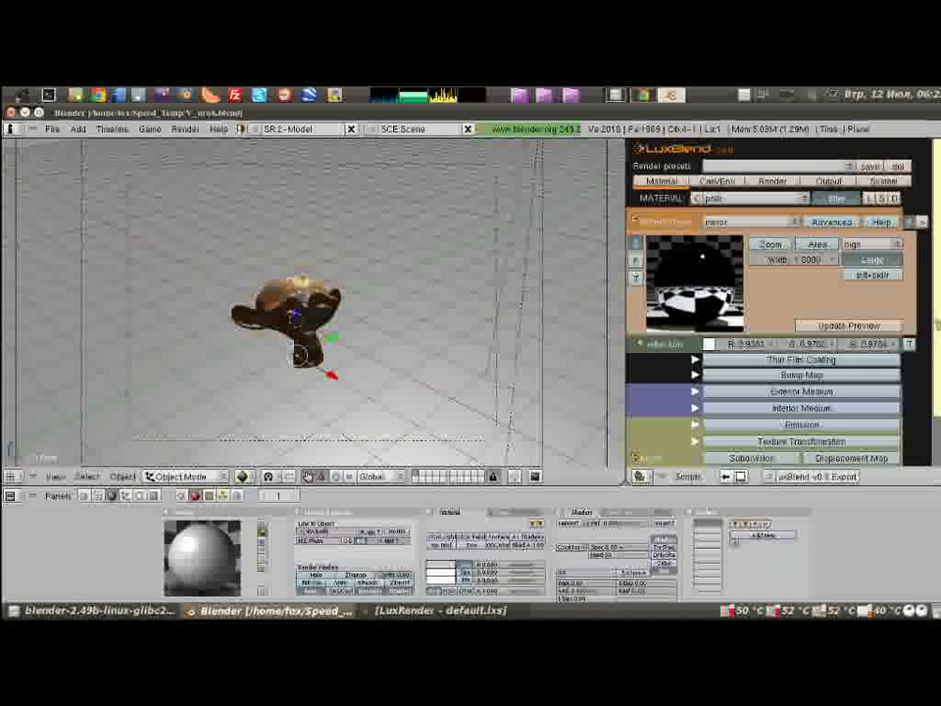
Step: Review the Cam/Env settings: autofocus depth of field, 6 aperture blades, and sunsky options
click(716, 181)
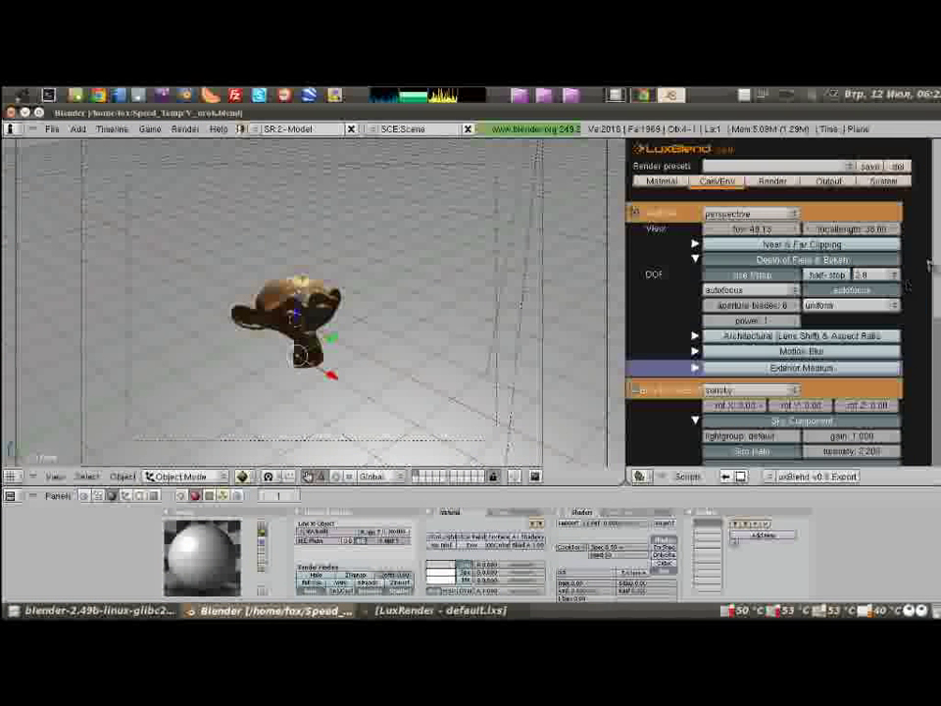
scroll(936, 260, down, 1)
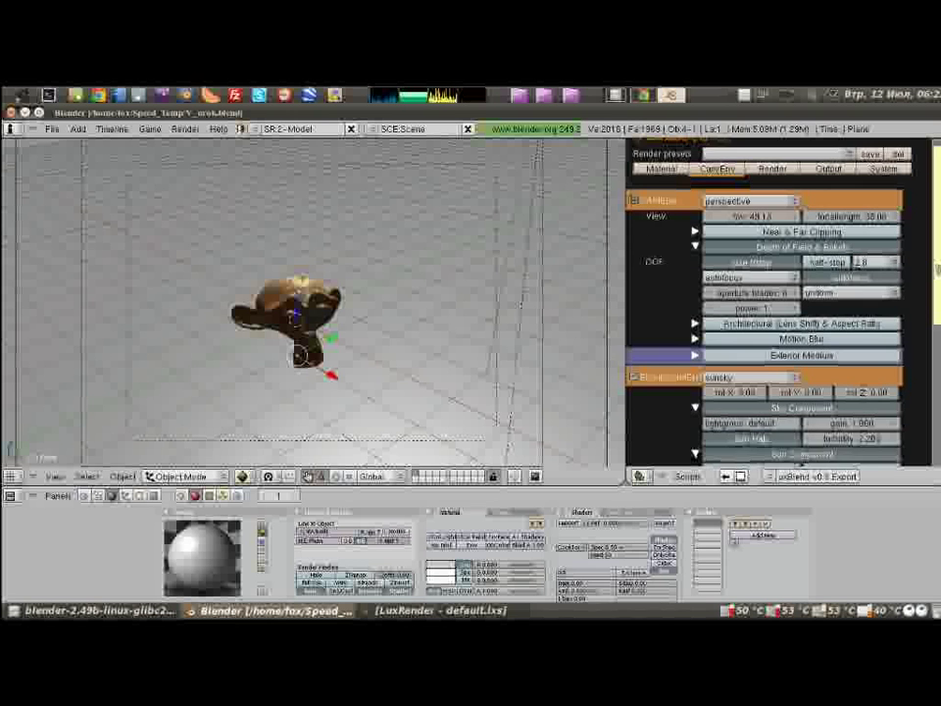
scroll(936, 274, down, 1)
scroll(937, 284, down, 1)
scroll(938, 299, down, 1)
scroll(937, 297, down, 3)
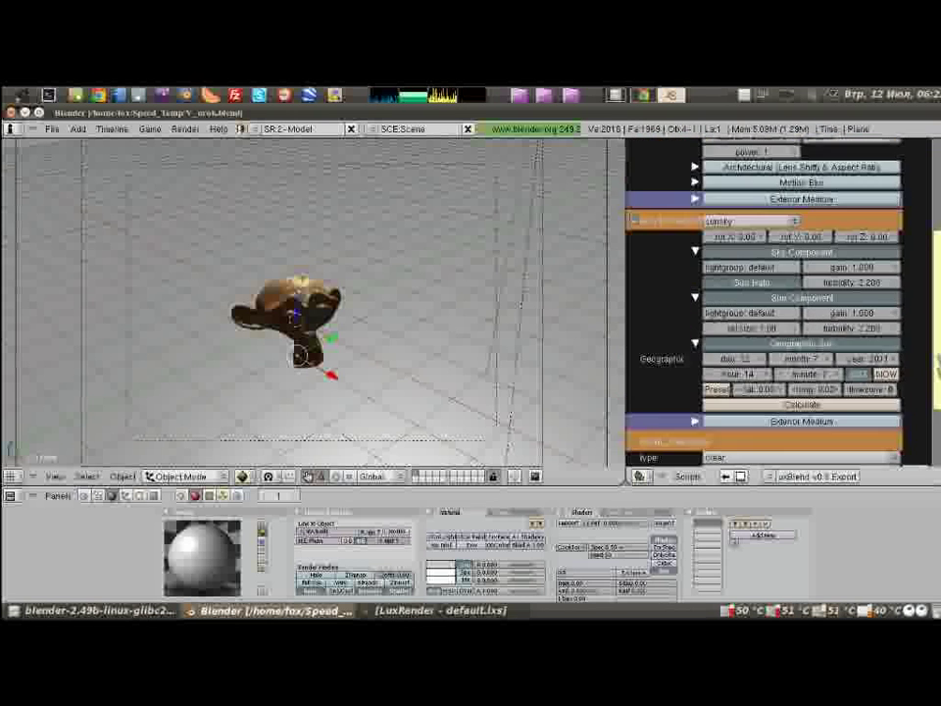
scroll(937, 296, down, 4)
scroll(937, 297, down, 1)
scroll(936, 299, up, 3)
scroll(937, 299, up, 3)
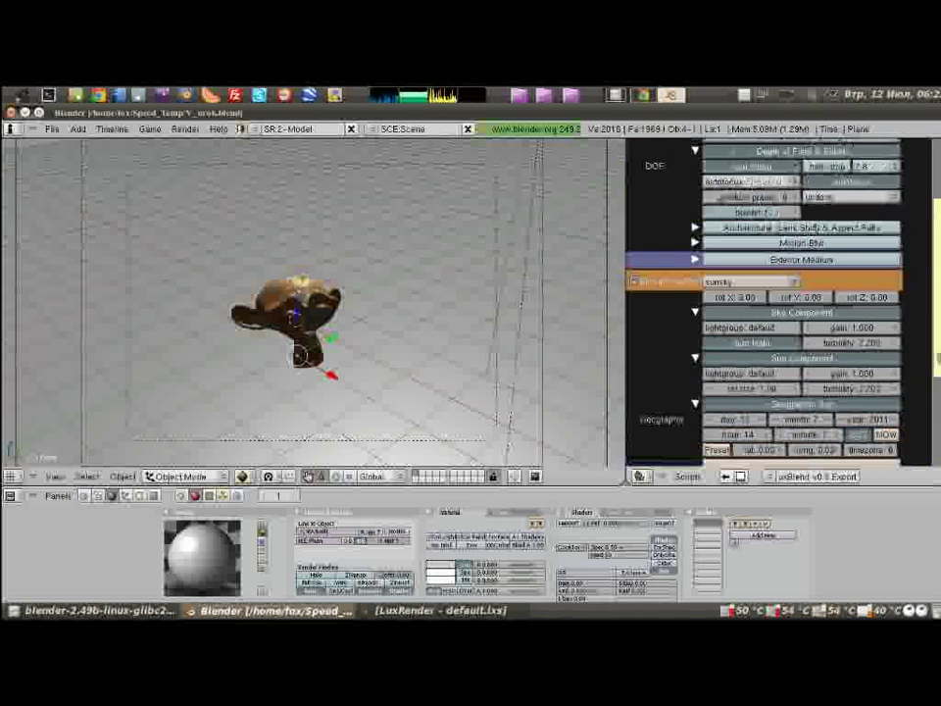
scroll(937, 380, down, 3)
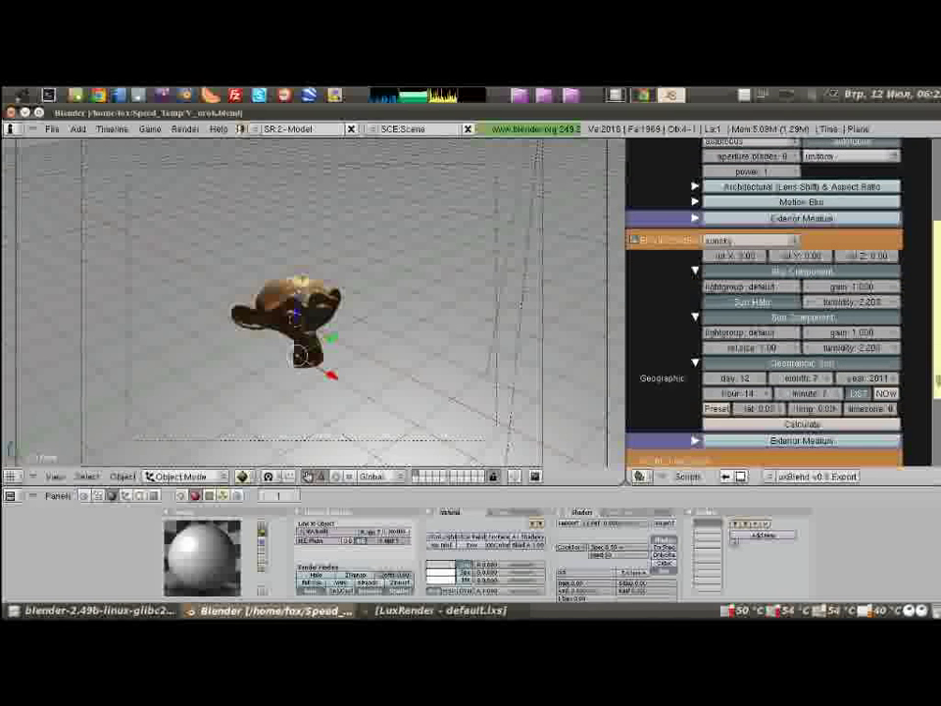
scroll(937, 350, up, 3)
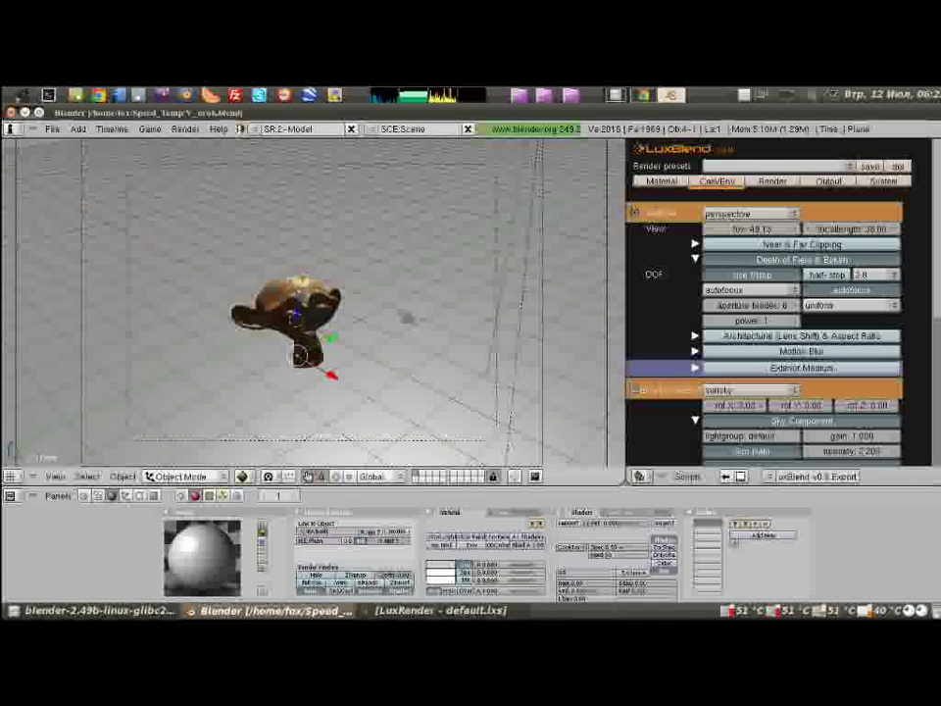
Step: Orbit along the floor and down onto the monkey, then switch to the blog post
mouse_move(208, 250)
middle_down()
mouse_move(167, 291)
mouse_move(247, 330)
mouse_move(486, 281)
mouse_move(507, 360)
mouse_move(471, 324)
mouse_move(343, 238)
mouse_move(392, 322)
mouse_move(475, 322)
mouse_move(351, 333)
mouse_move(253, 274)
mouse_move(295, 245)
mouse_move(392, 232)
mouse_move(470, 294)
mouse_move(528, 310)
mouse_move(314, 294)
mouse_move(343, 299)
mouse_move(324, 284)
mouse_move(294, 314)
mouse_move(314, 294)
mouse_move(334, 304)
mouse_move(314, 294)
mouse_move(304, 304)
mouse_move(314, 294)
middle_up()
mouse_move(232, 325)
middle_down()
mouse_move(372, 396)
mouse_move(403, 337)
mouse_move(383, 294)
middle_up()
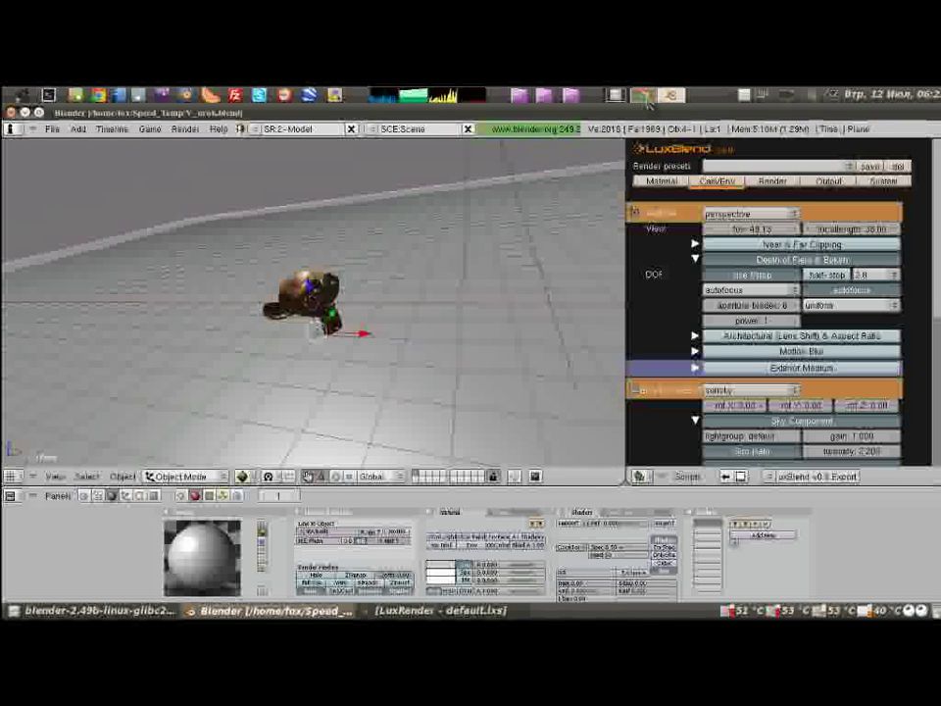
click(643, 95)
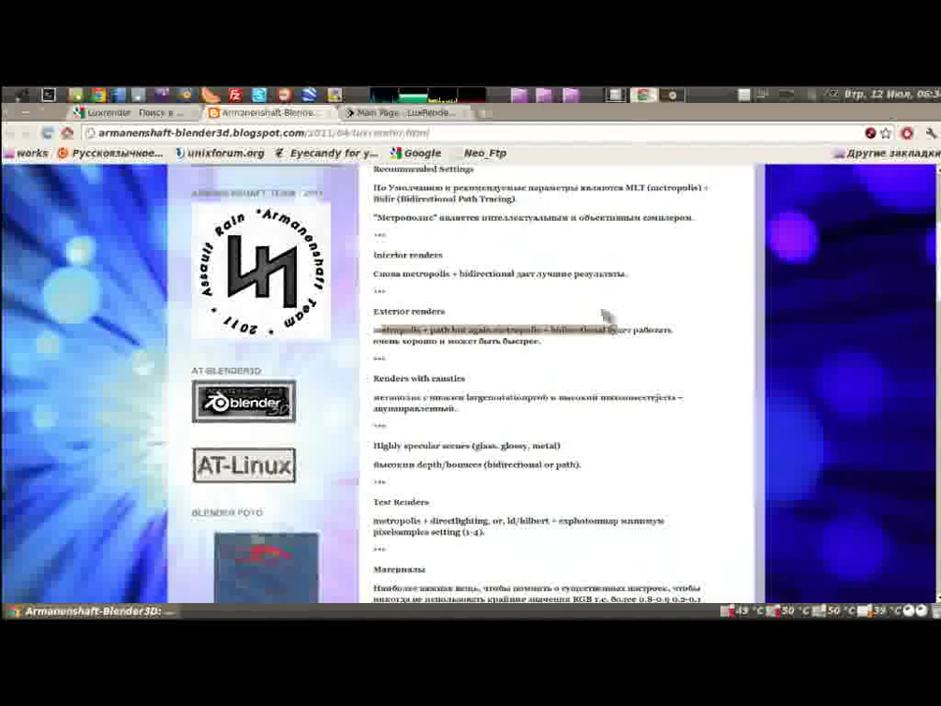
Step: Open the Render settings page from the LuxRender wiki Main Page
scroll(591, 383, up, 2)
key(ctrl+Tab)
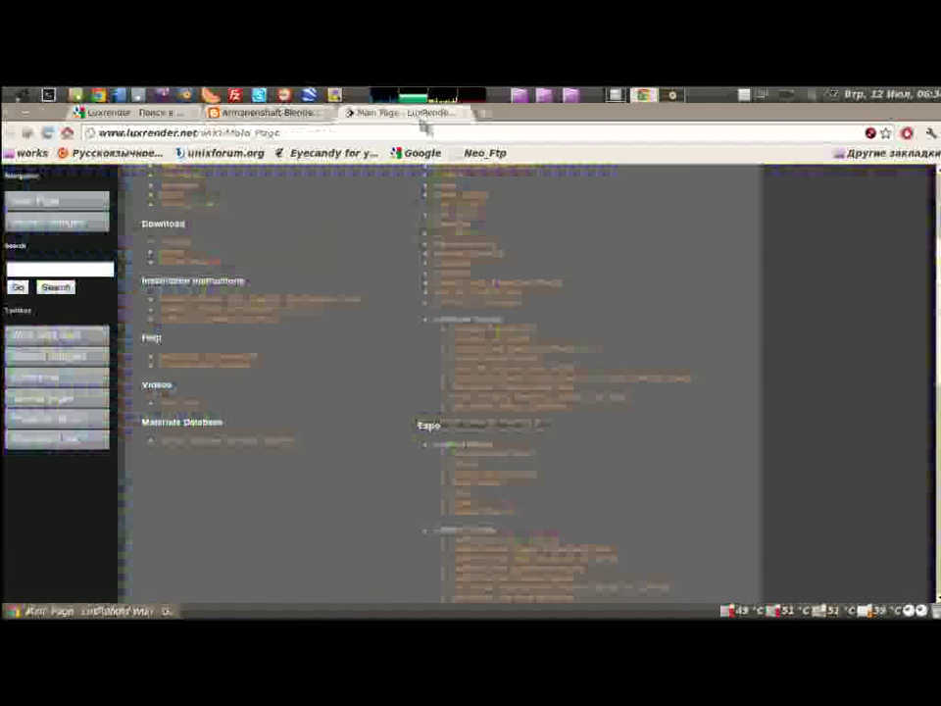
scroll(573, 349, up, 2)
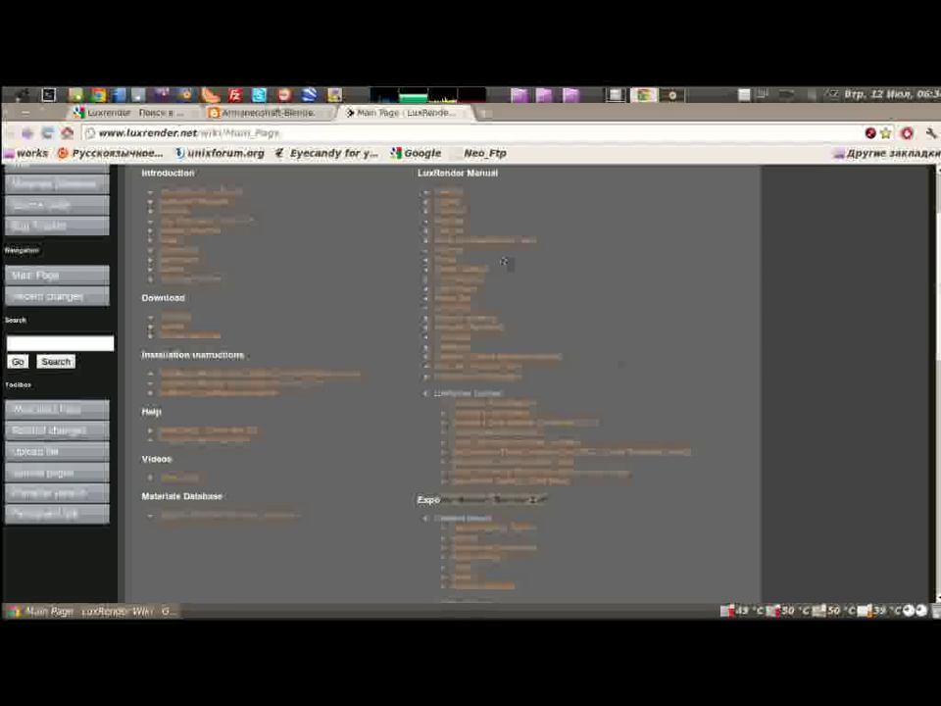
click(510, 315)
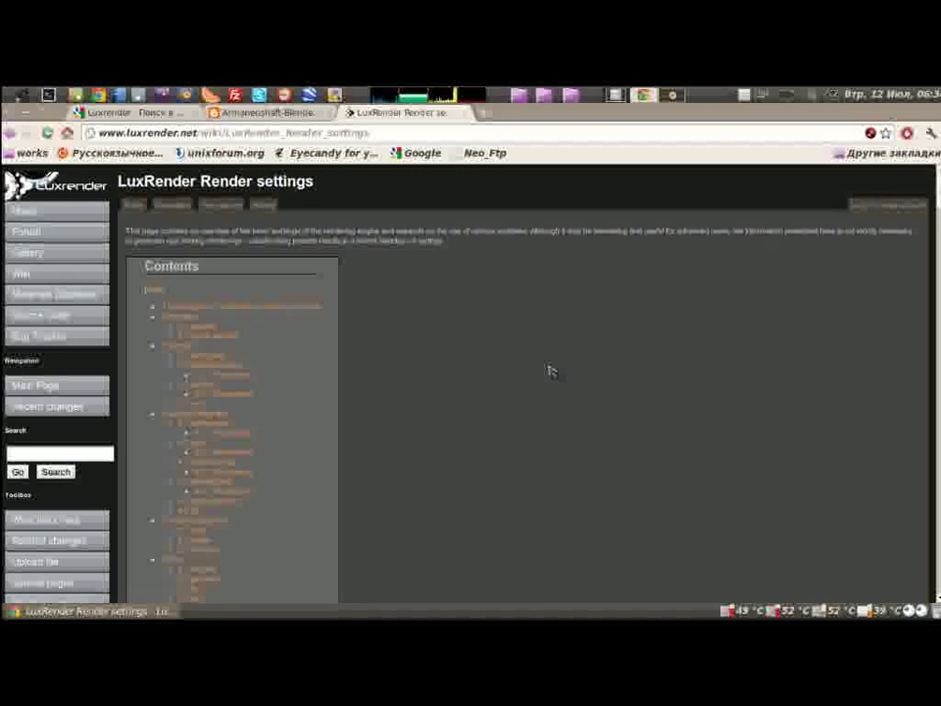
Step: Read through the whole Render settings wiki page
scroll(549, 370, down, 1)
scroll(549, 371, down, 5)
scroll(549, 371, down, 4)
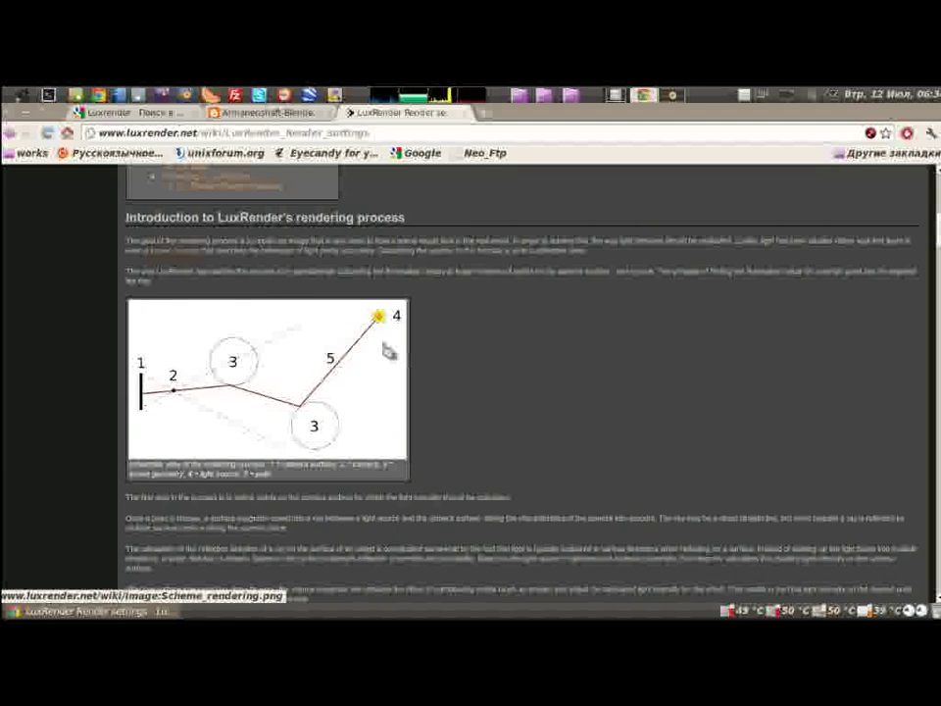
scroll(595, 433, down, 4)
scroll(595, 433, down, 2)
scroll(595, 433, down, 3)
scroll(595, 434, down, 2)
scroll(595, 437, down, 3)
scroll(595, 437, down, 1)
scroll(595, 437, down, 4)
scroll(595, 437, down, 3)
scroll(595, 437, down, 3)
scroll(595, 437, down, 3)
scroll(596, 437, down, 3)
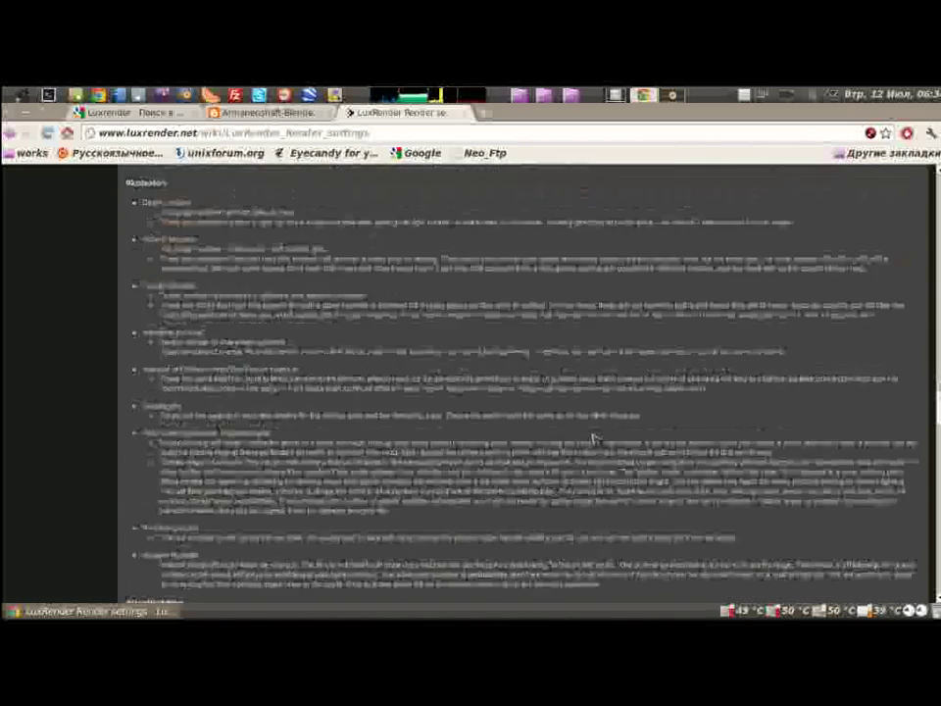
scroll(595, 438, down, 3)
scroll(595, 437, down, 2)
scroll(595, 437, down, 3)
scroll(596, 437, down, 2)
scroll(595, 439, down, 1)
scroll(595, 439, up, 2)
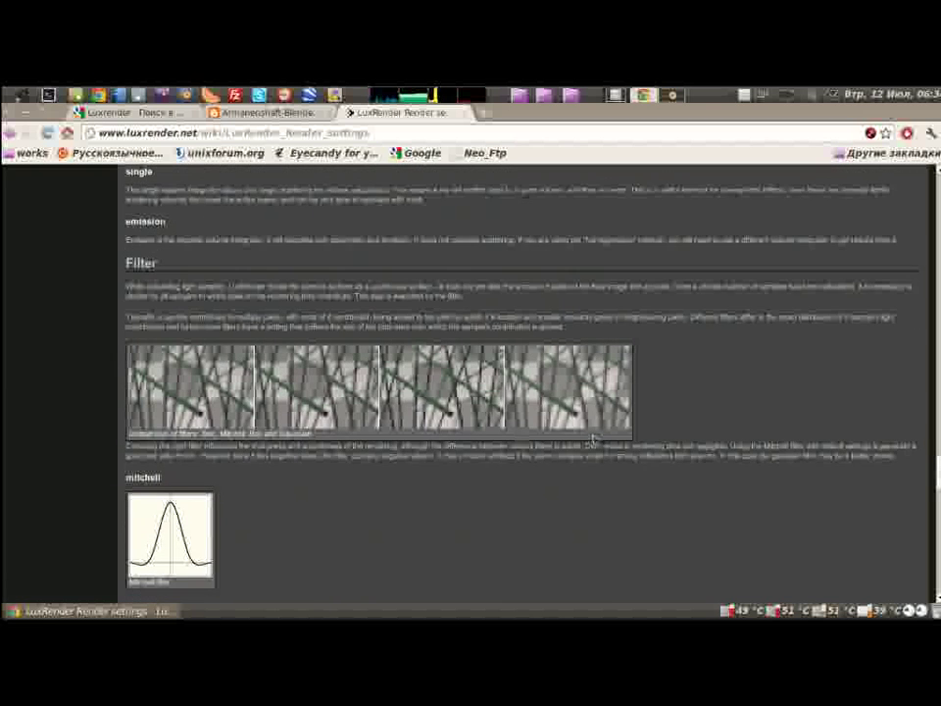
scroll(593, 439, down, 2)
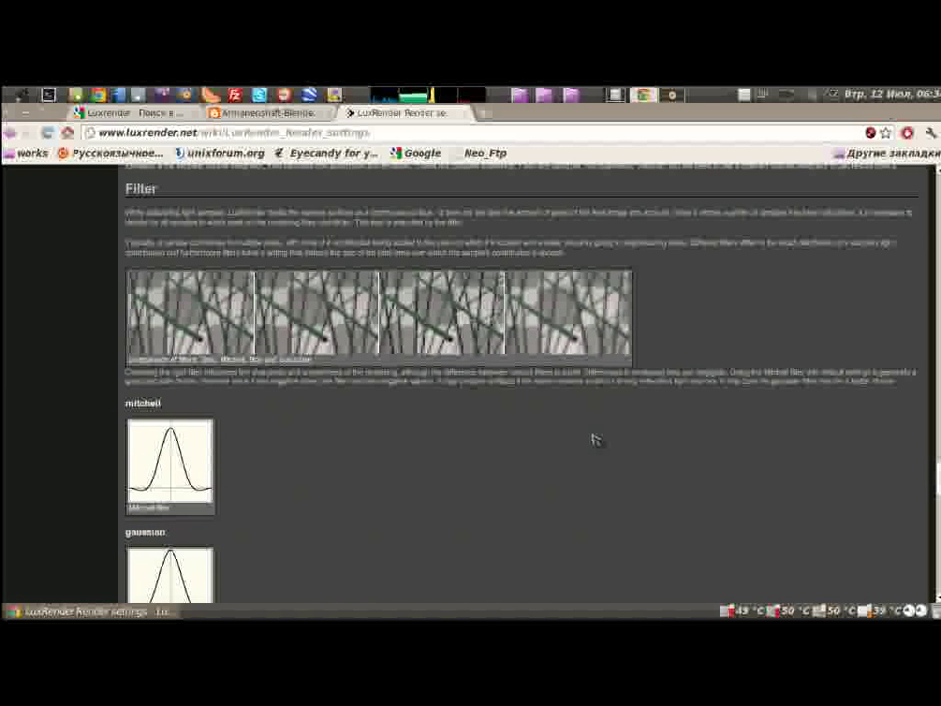
scroll(594, 439, down, 2)
scroll(595, 440, down, 3)
scroll(594, 440, down, 5)
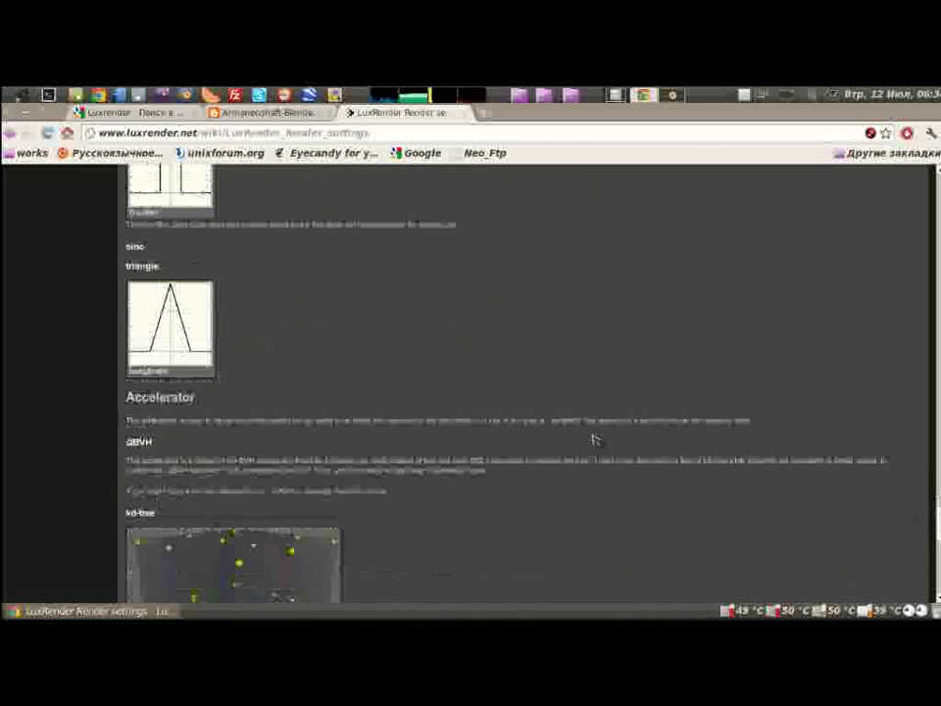
scroll(594, 439, down, 5)
scroll(594, 440, down, 4)
scroll(594, 439, down, 1)
Step: Return to the Armanenshaft blog post's recommended render settings
key(ctrl+Page_Up)
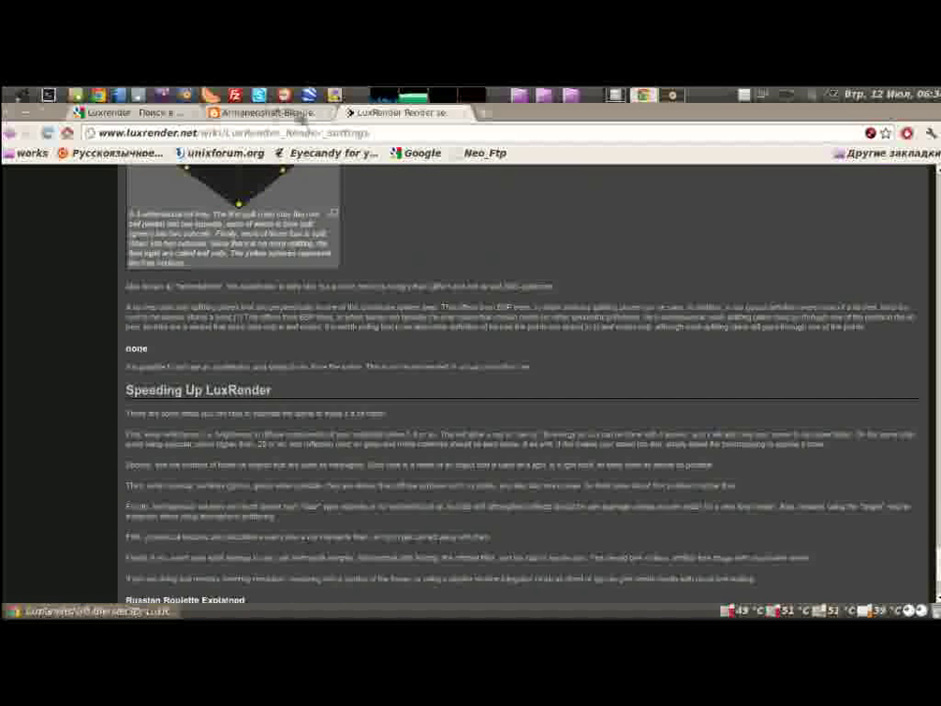
scroll(668, 404, down, 2)
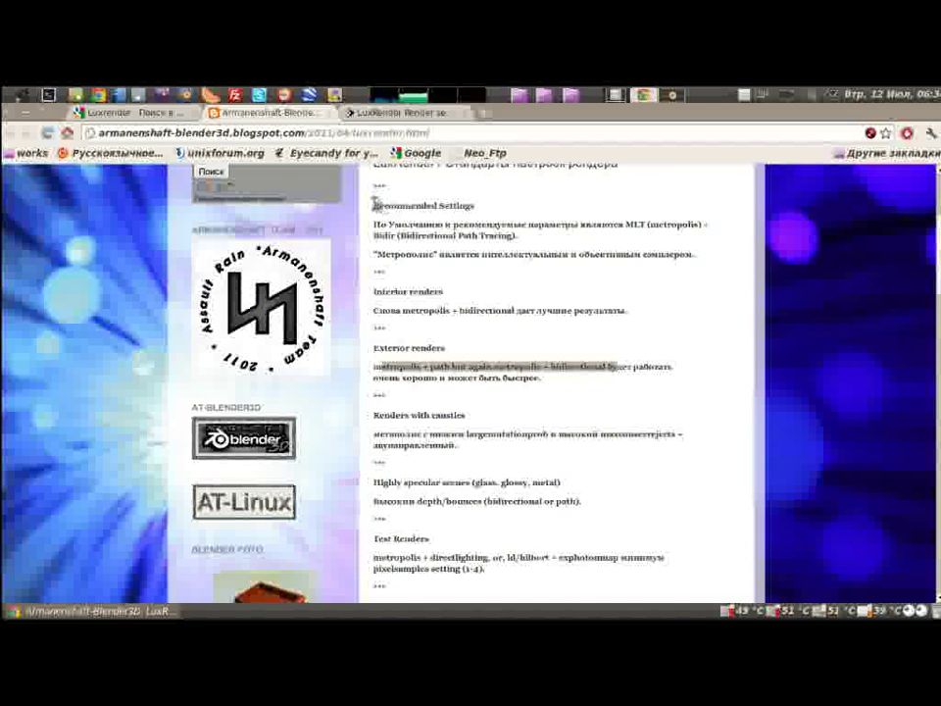
drag(374, 205, 528, 204)
Step: Apply the LuxBlend MLT/Bidir Path Tracing (interior) render preset
key(alt+Tab)
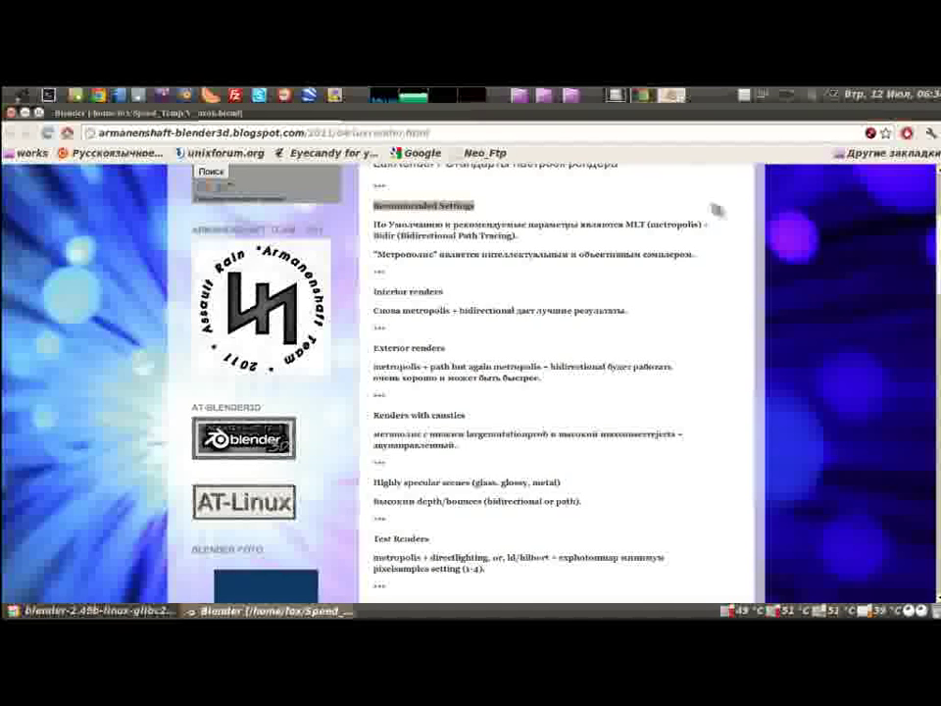
click(774, 166)
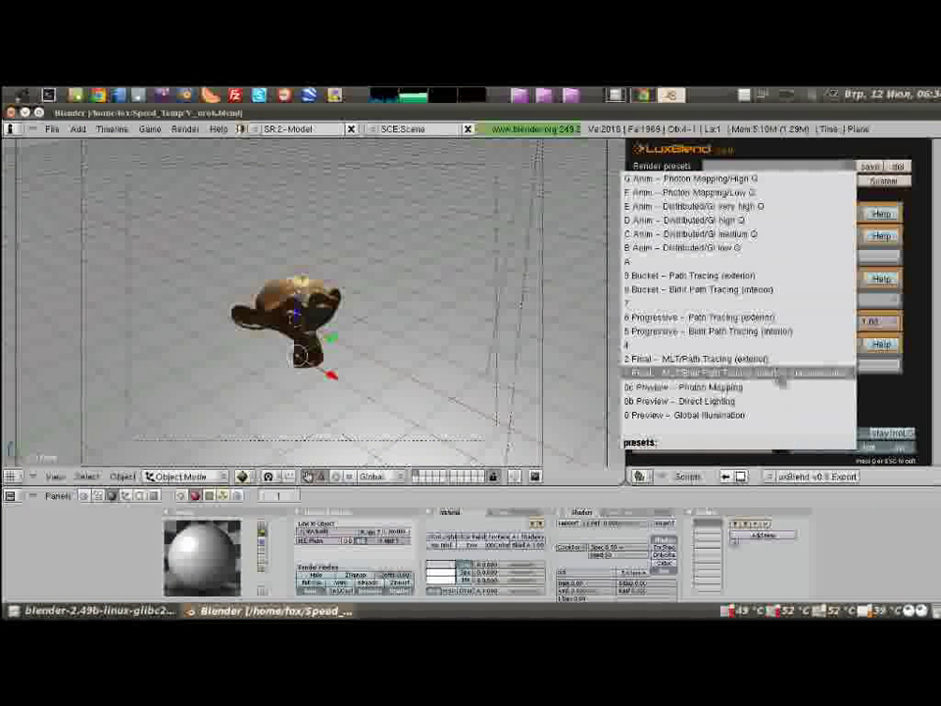
click(789, 370)
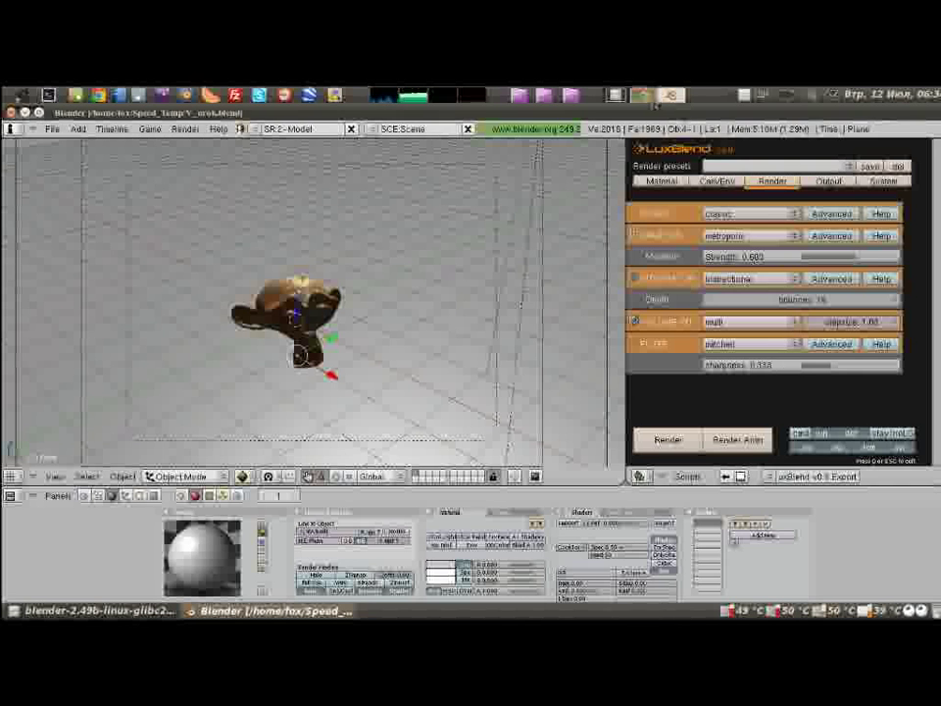
Step: Check the blog's interior advice, then set the integrator to bidirectional
key(alt+Tab)
scroll(464, 257, down, 1)
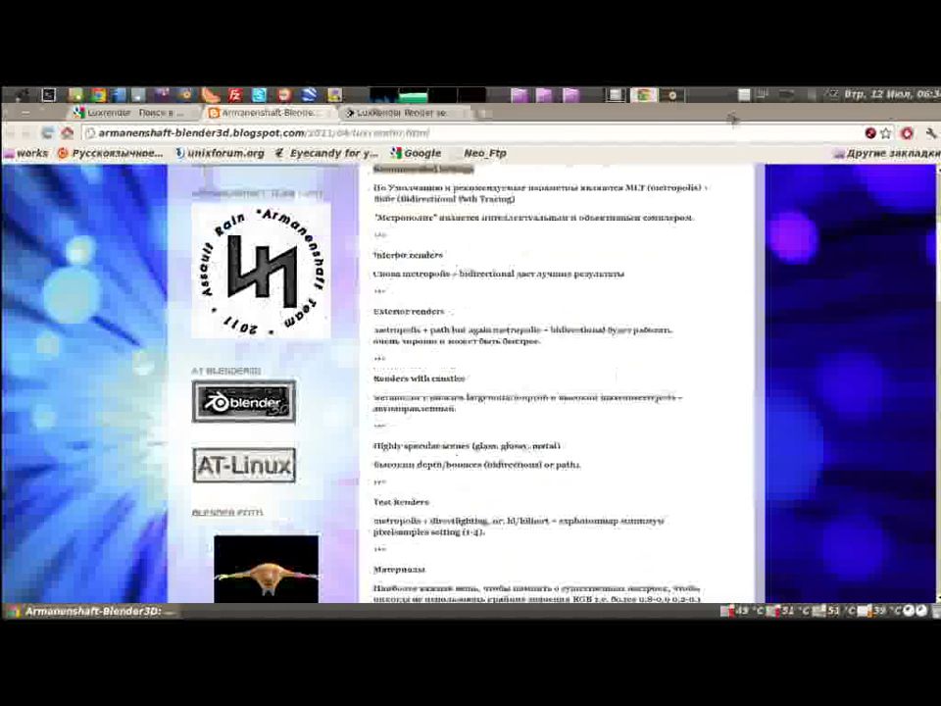
key(alt+Tab)
click(739, 278)
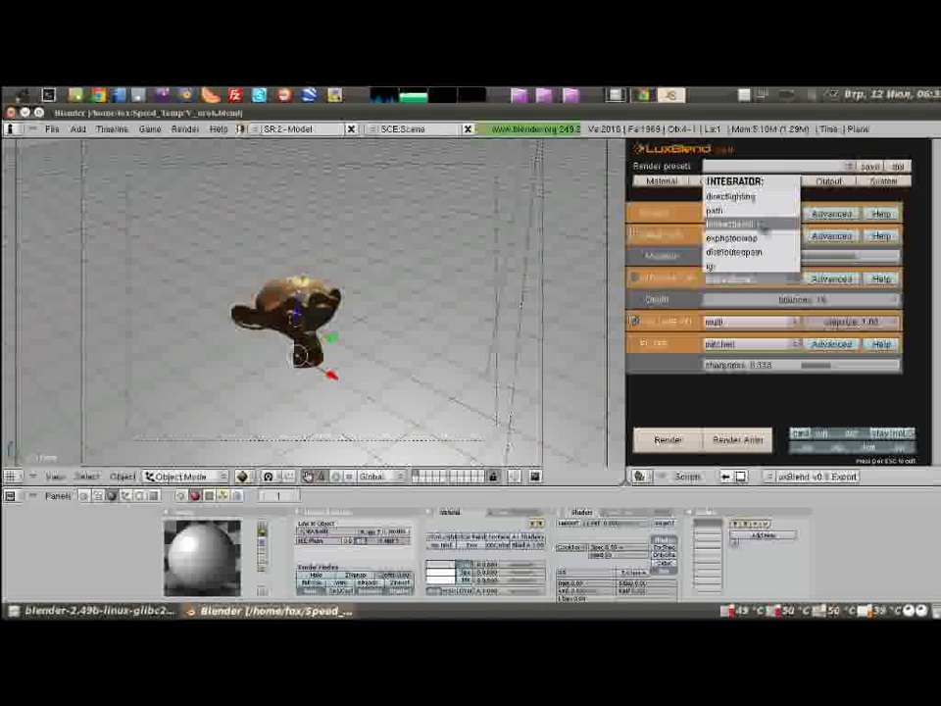
click(757, 225)
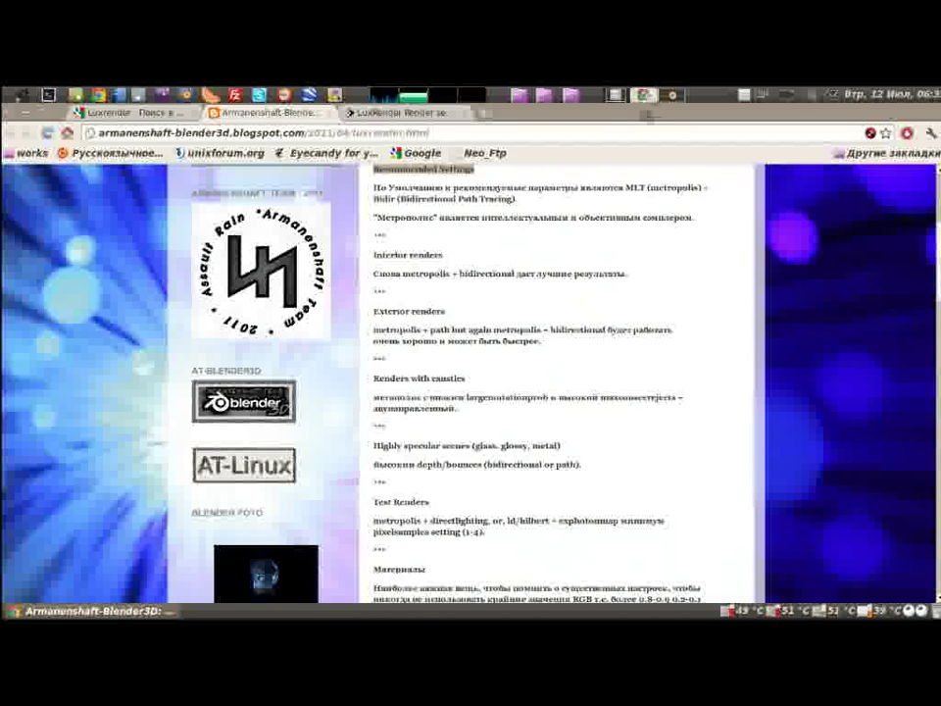
scroll(353, 364, down, 3)
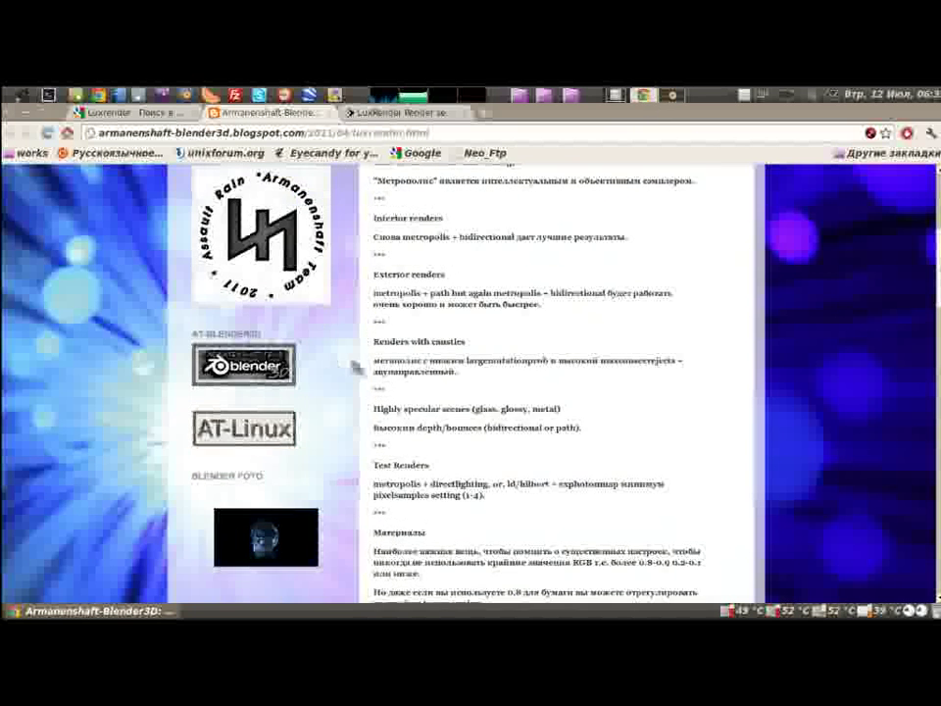
Step: Highlight the caustics rendering recommendation and the following render tips in the blog post
drag(374, 360, 689, 358)
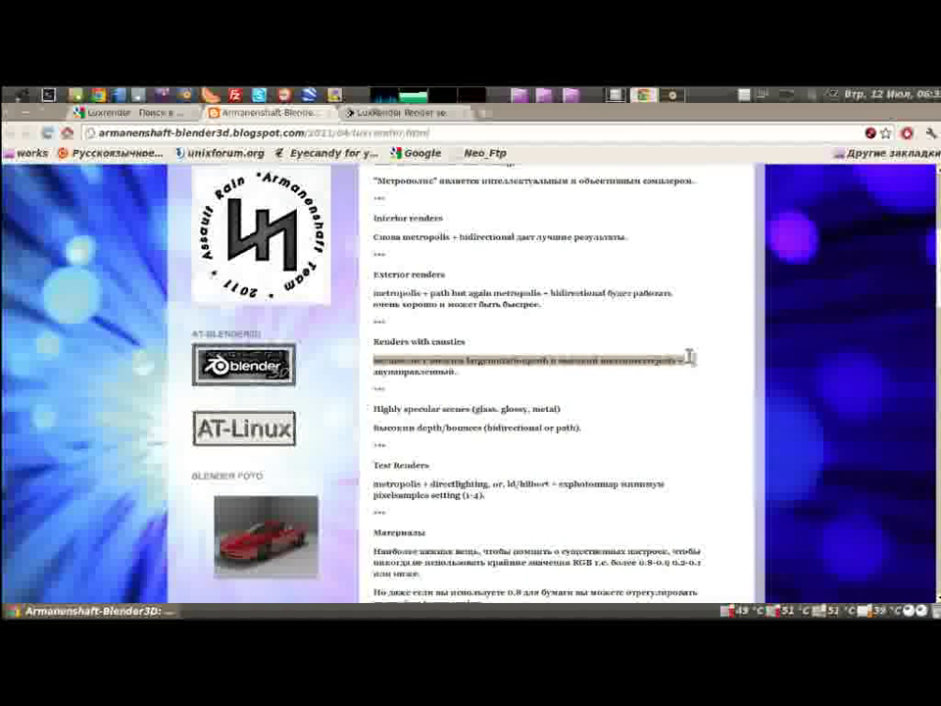
scroll(574, 392, down, 1)
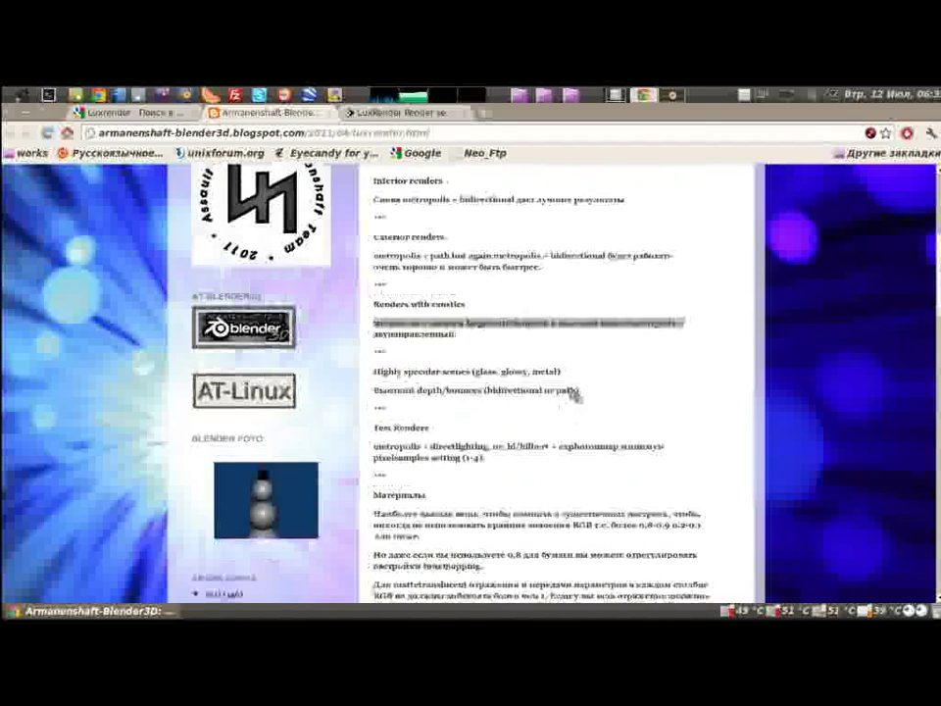
scroll(576, 393, down, 1)
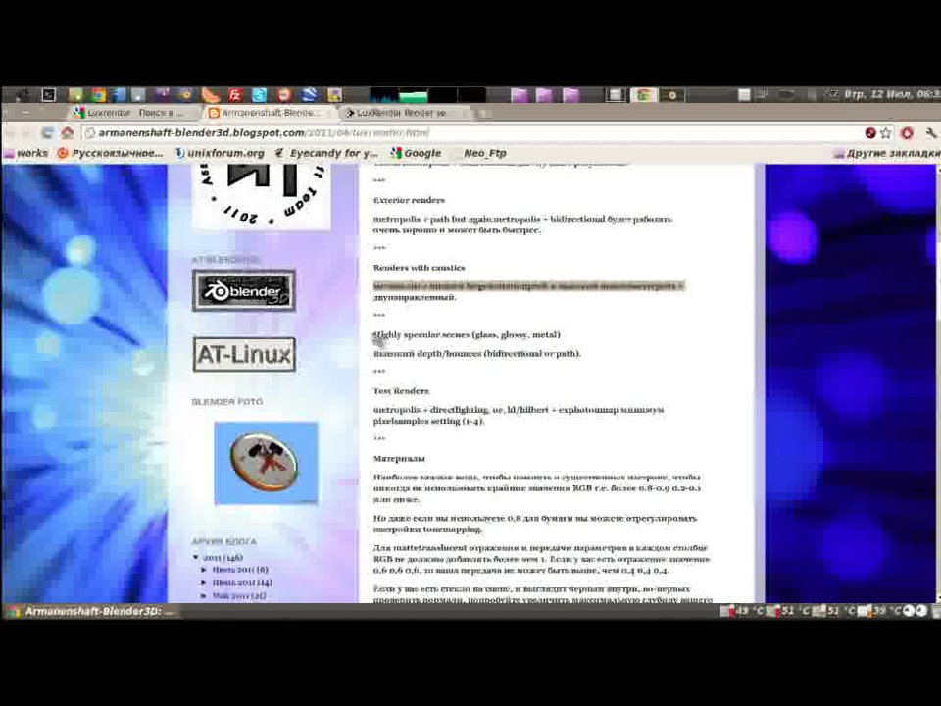
drag(375, 334, 473, 334)
scroll(474, 334, down, 3)
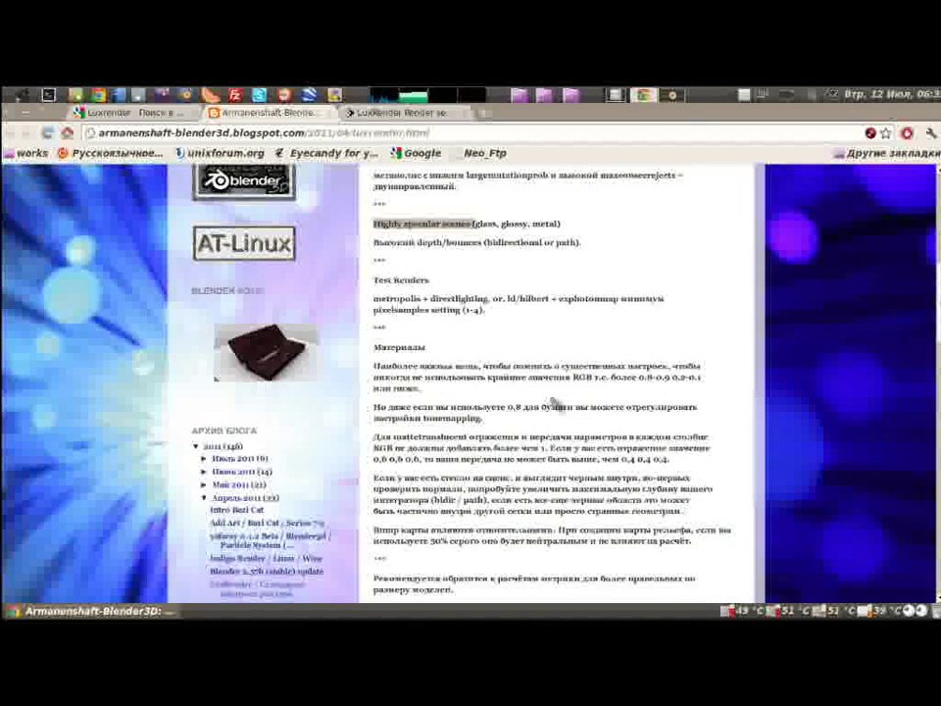
scroll(554, 402, down, 2)
drag(375, 292, 413, 322)
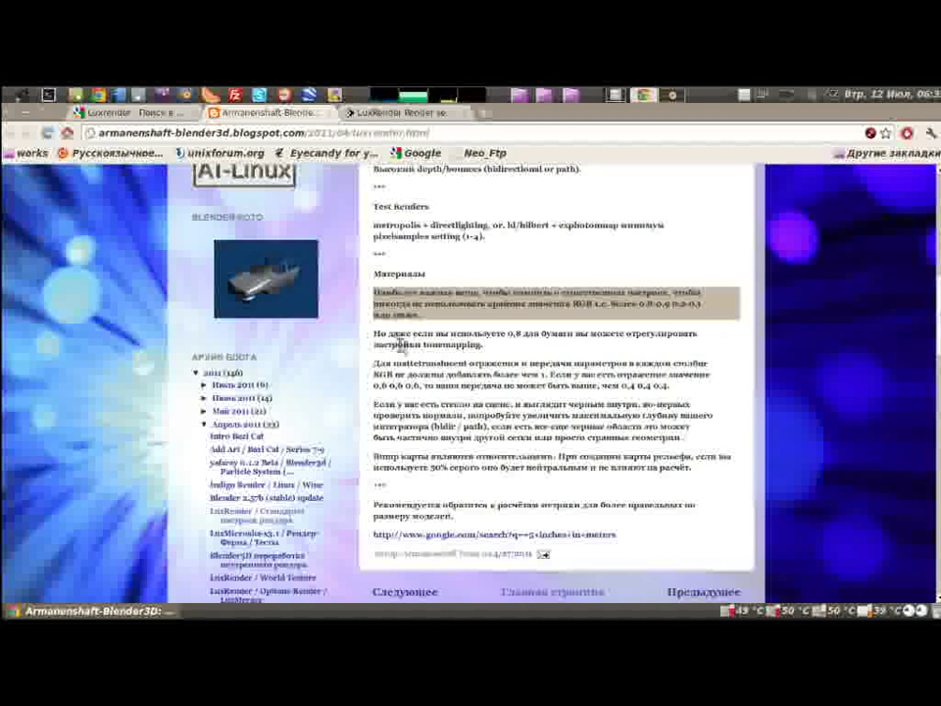
Step: Highlight the materials tips on tonemapping, bump maps and metric scale, and right-click the Google link
drag(424, 345, 497, 348)
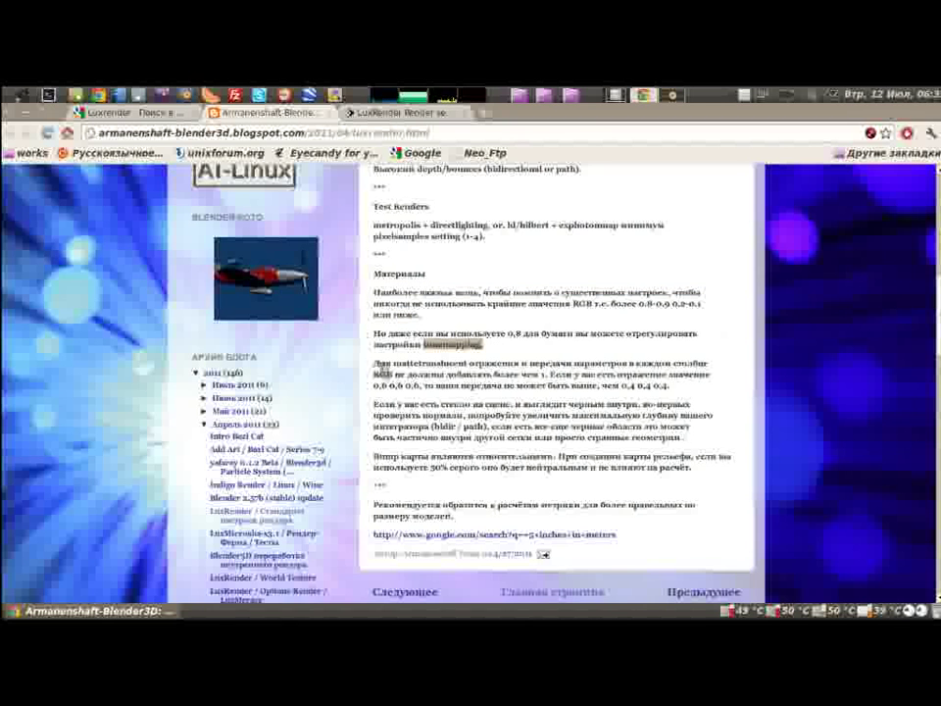
drag(368, 404, 404, 478)
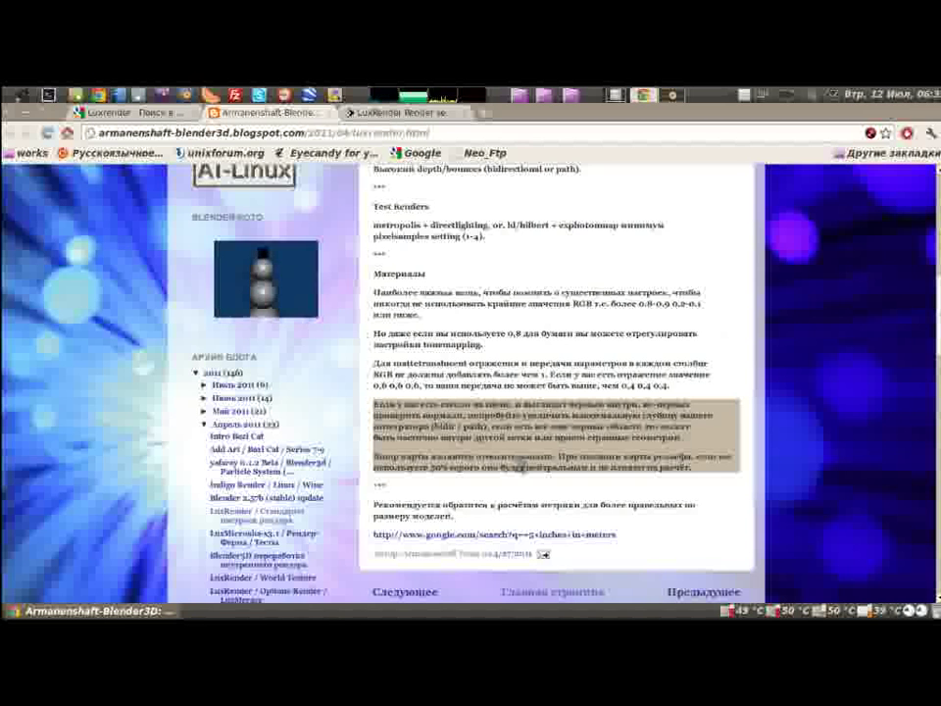
scroll(397, 590, down, 2)
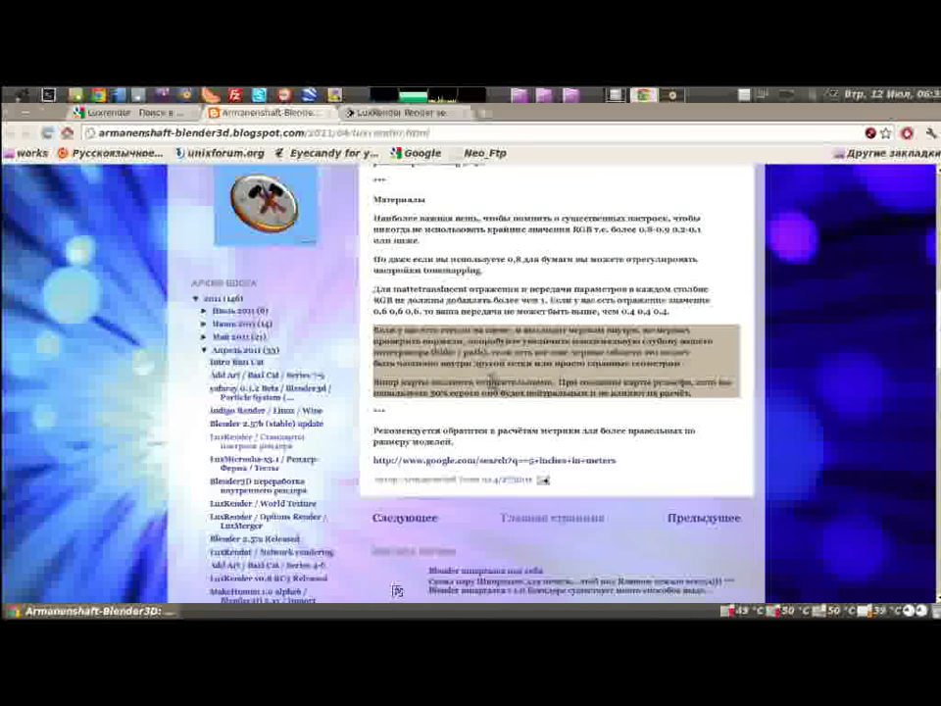
click(480, 382)
drag(376, 385, 730, 383)
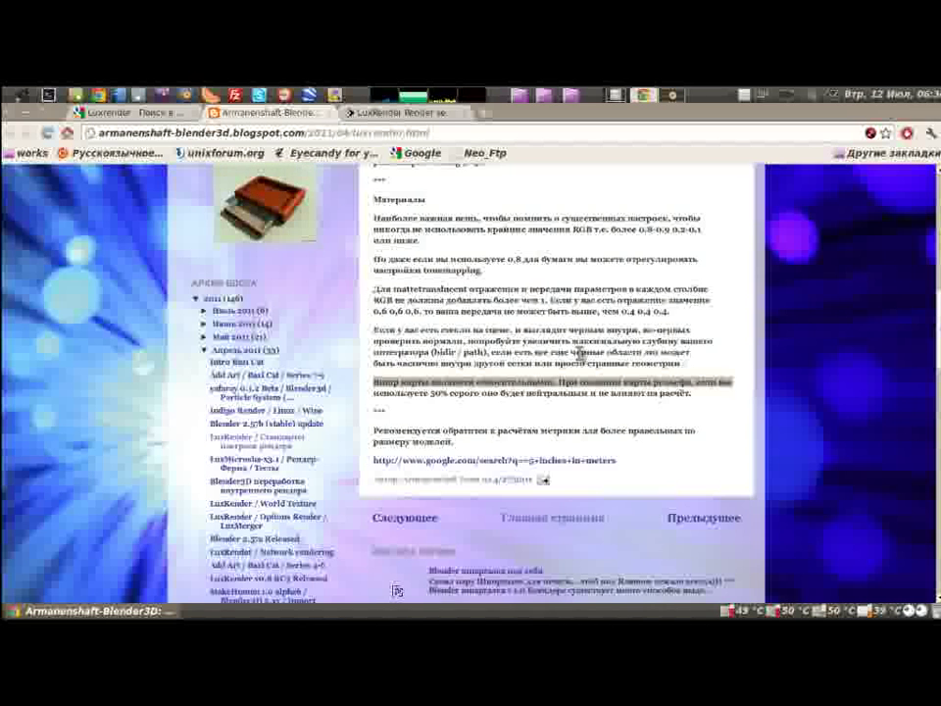
click(388, 424)
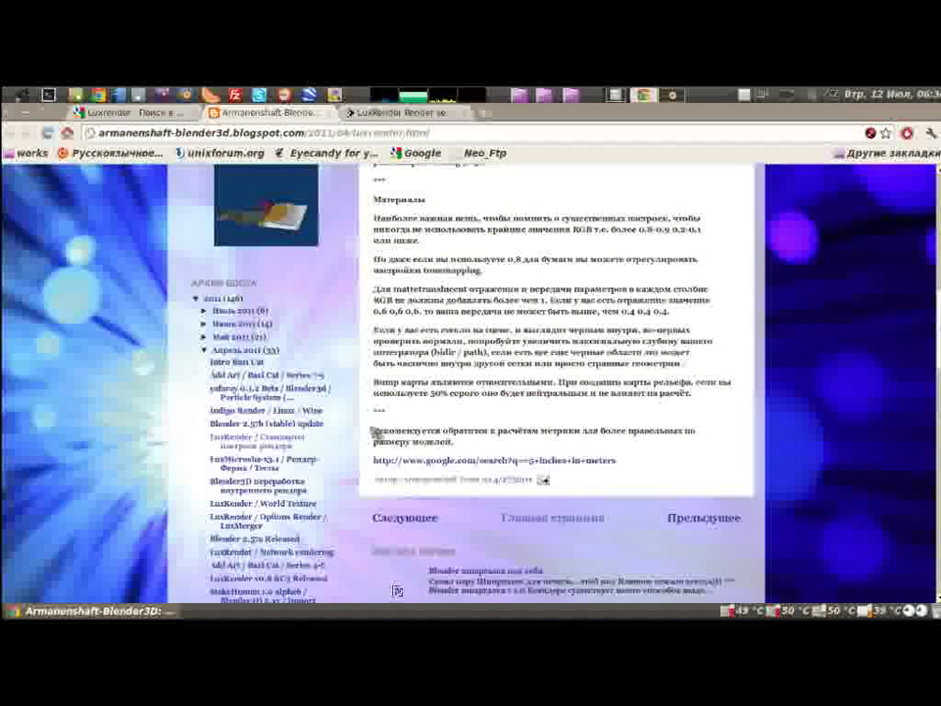
drag(376, 429, 485, 424)
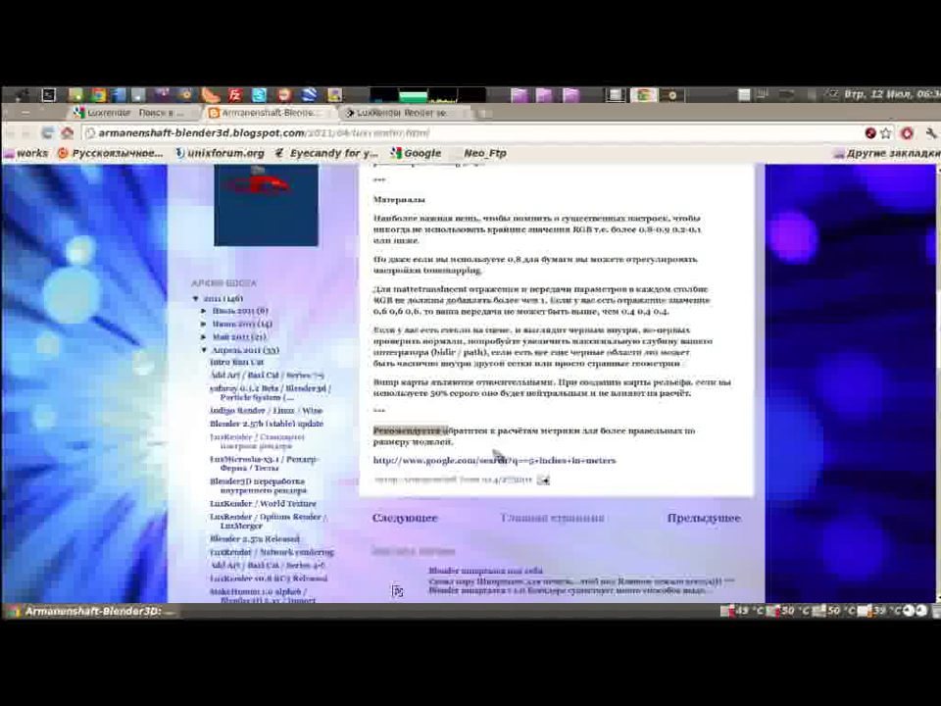
right_click(495, 465)
Step: Open the '5 inches in meters' Google link in a new tab and follow the cookaz Length conversions result
click(588, 474)
right_click(506, 281)
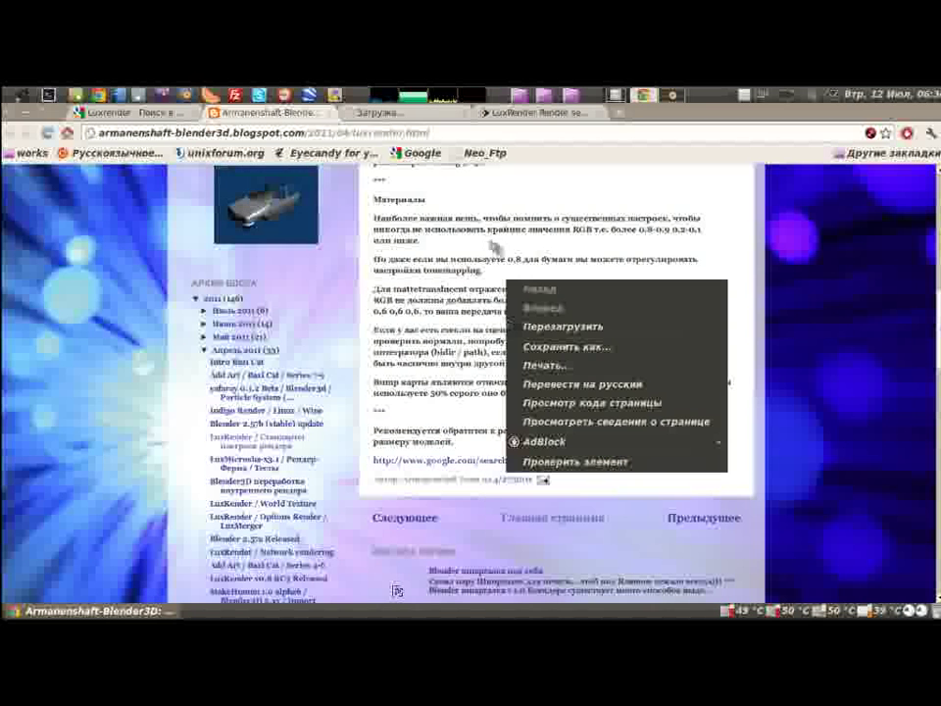
click(390, 117)
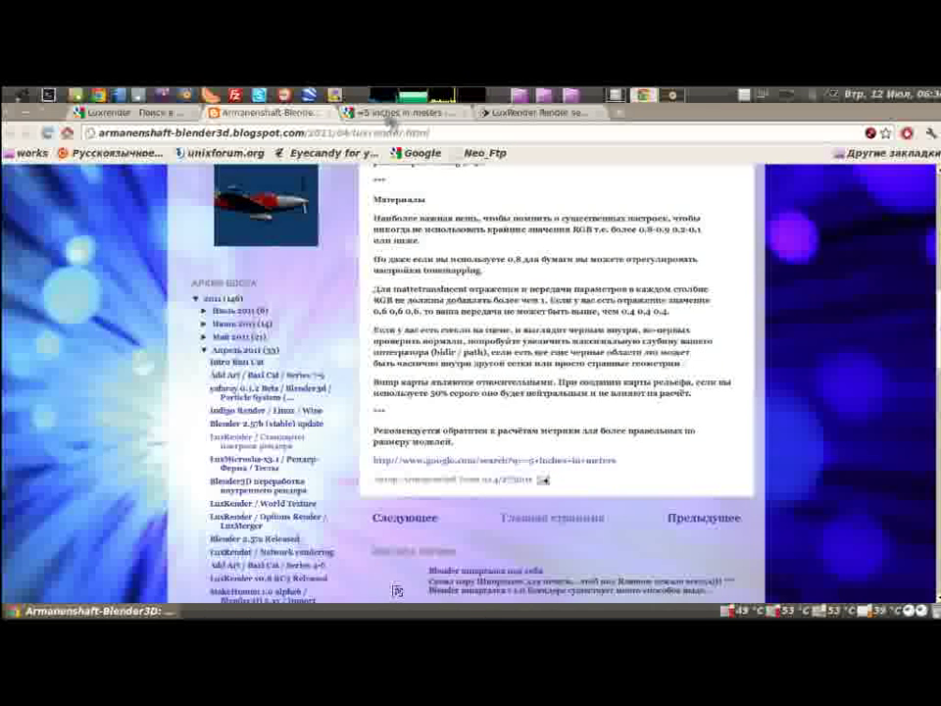
click(397, 113)
click(406, 264)
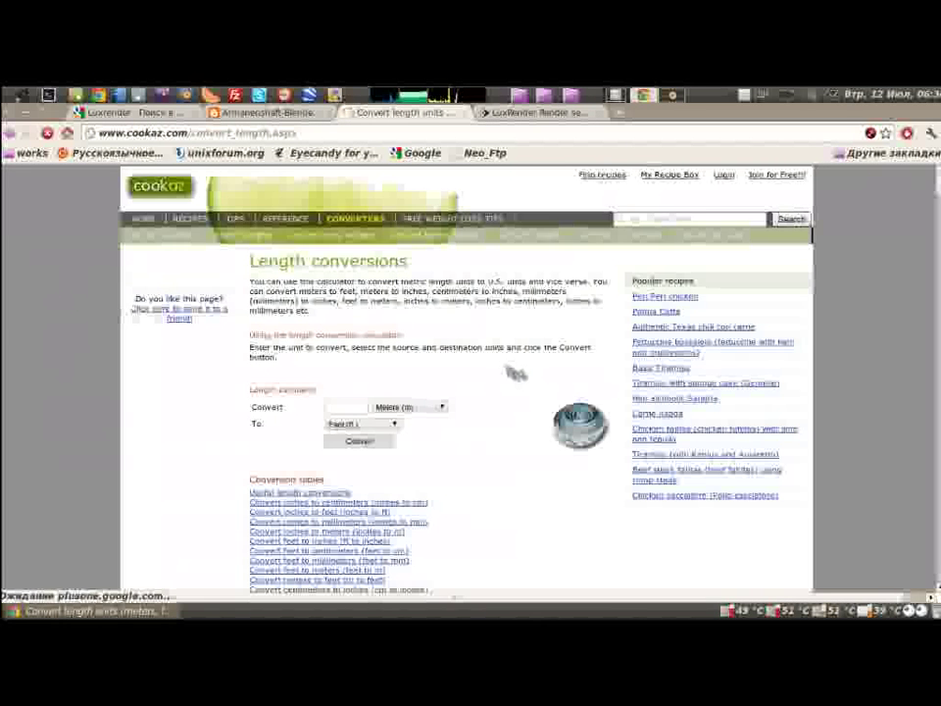
Step: Check the inches-to-meters conversion on the cookaz page, then close that tab
scroll(510, 451, down, 2)
scroll(510, 451, down, 4)
scroll(510, 451, up, 3)
scroll(510, 451, up, 3)
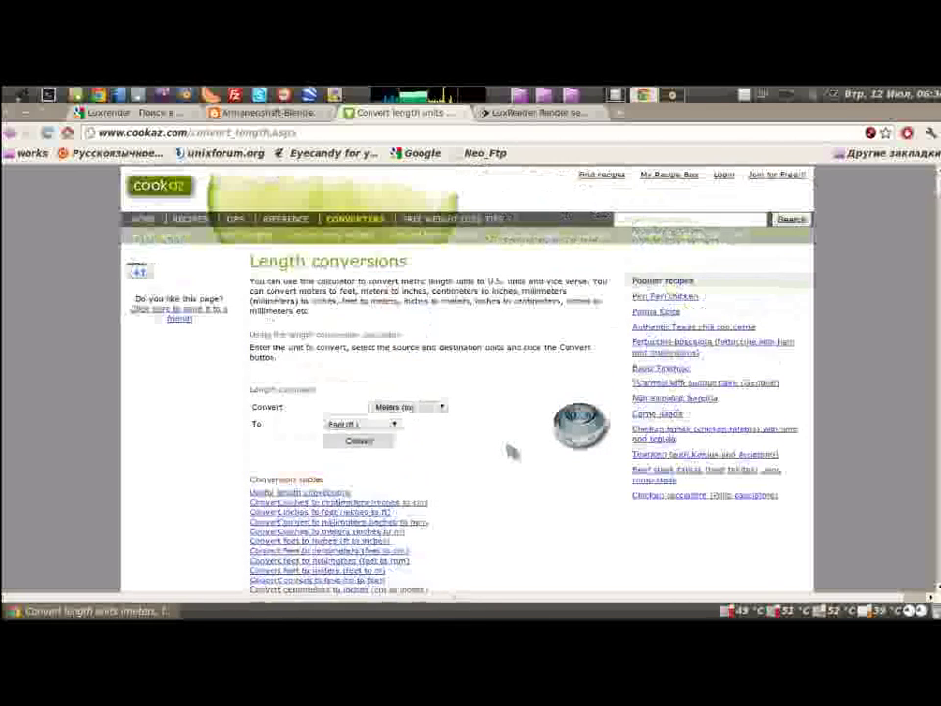
click(465, 112)
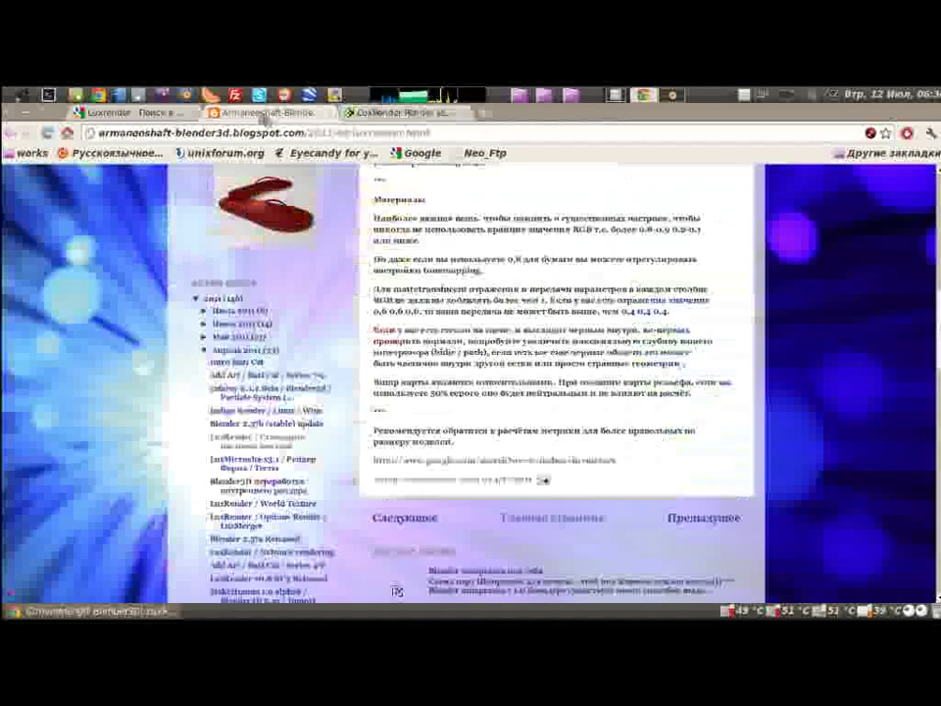
Step: Return through the LuxRender wiki tab to Blender and show the render presets list
click(441, 112)
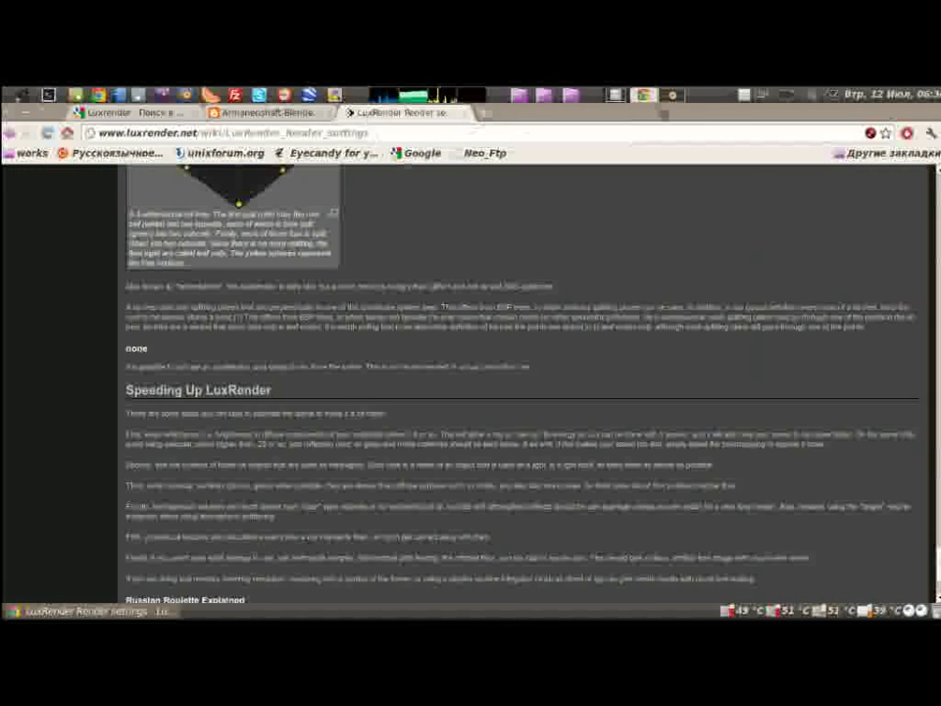
click(545, 95)
click(784, 167)
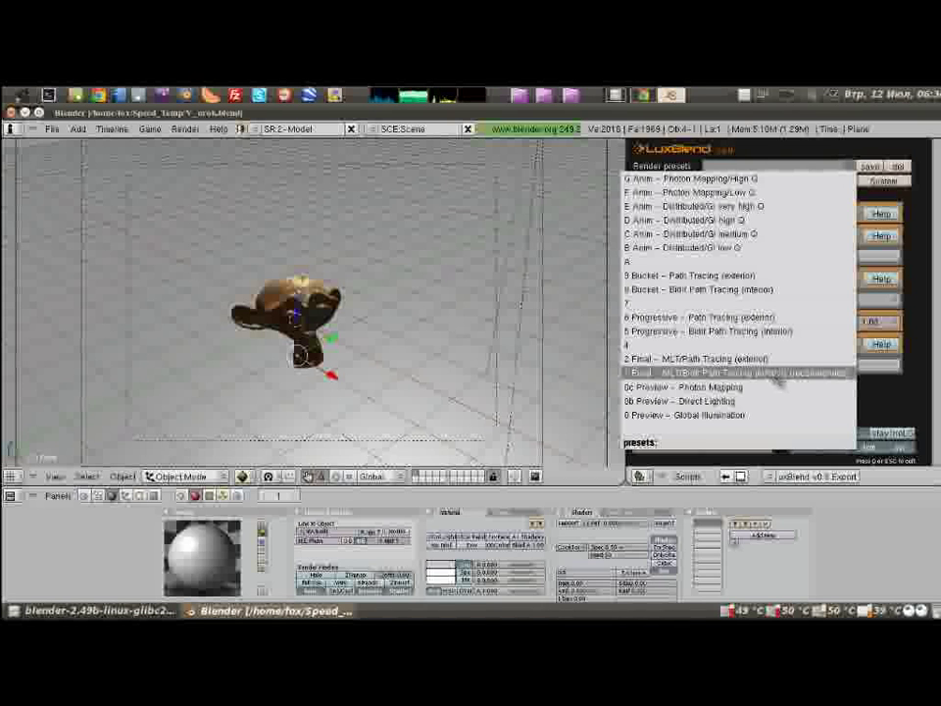
Step: Apply the Final MLT/Bidir path tracing preset, keep the metropolis sampler, and try the gaussian filter
click(774, 373)
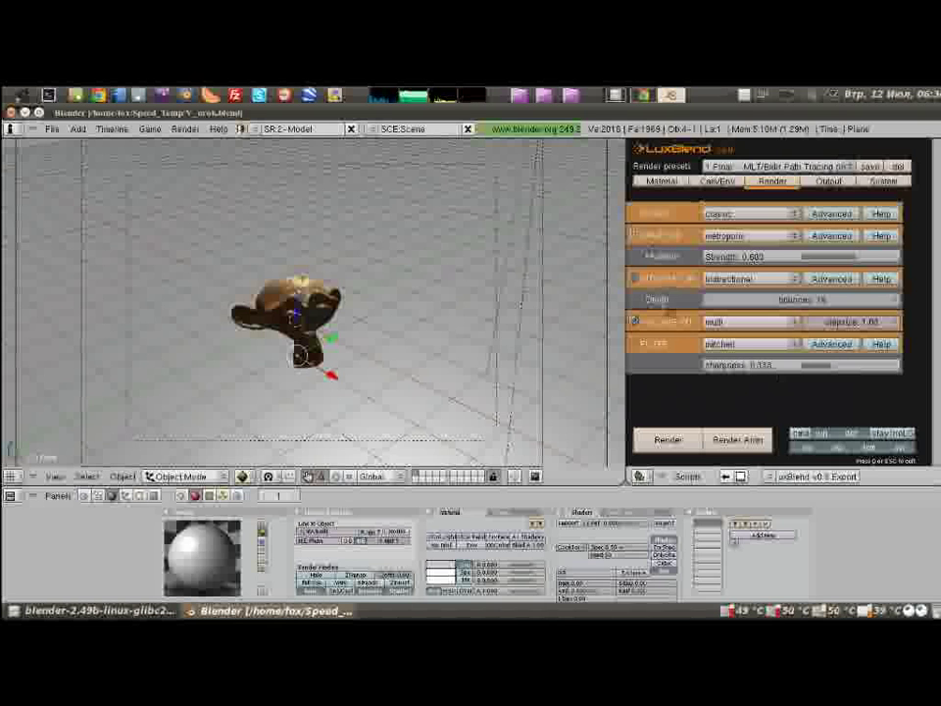
click(750, 236)
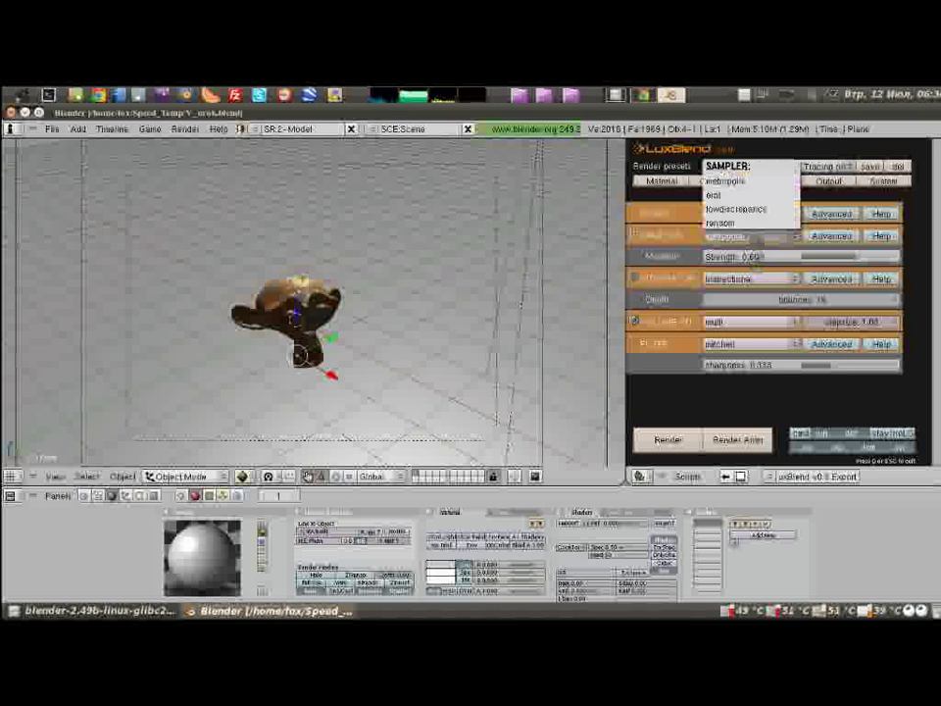
click(755, 345)
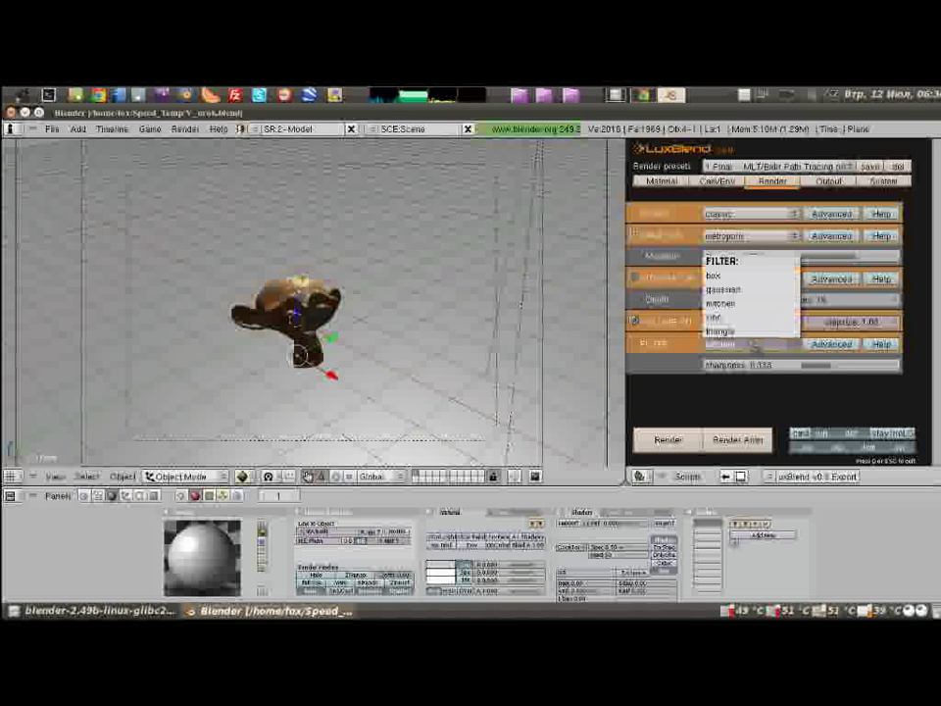
click(752, 291)
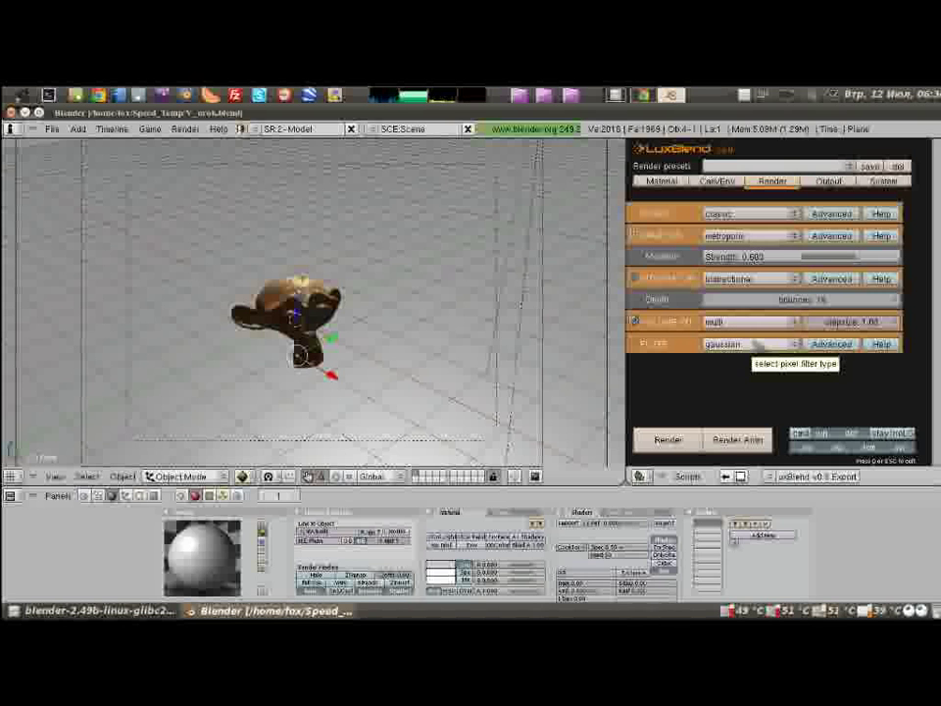
Step: Try the mitchell and box pixel filters, settling on mitchell
click(758, 344)
click(721, 303)
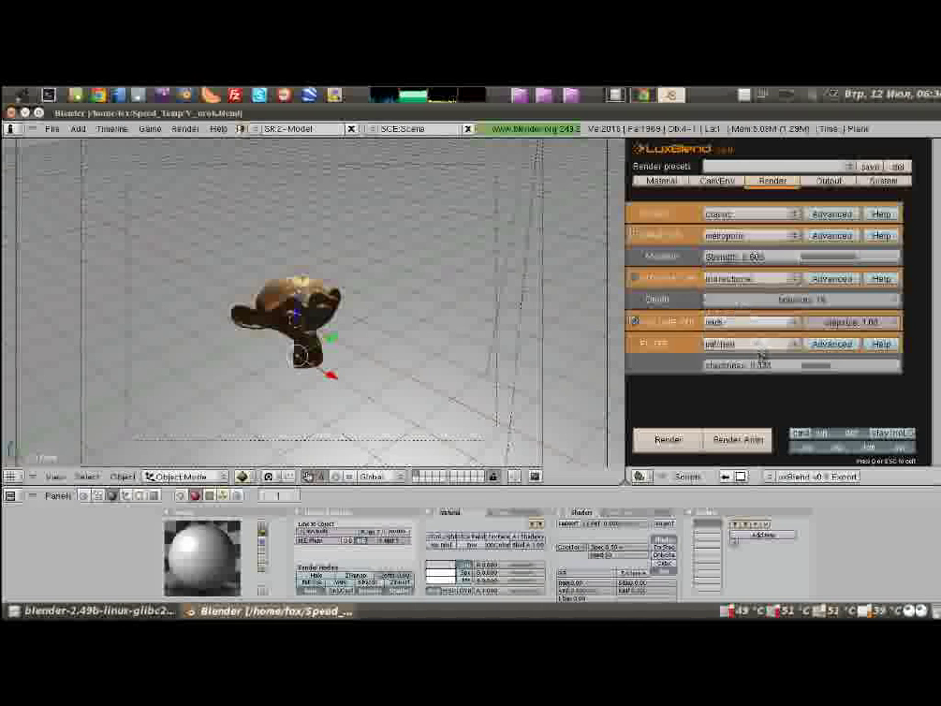
click(764, 345)
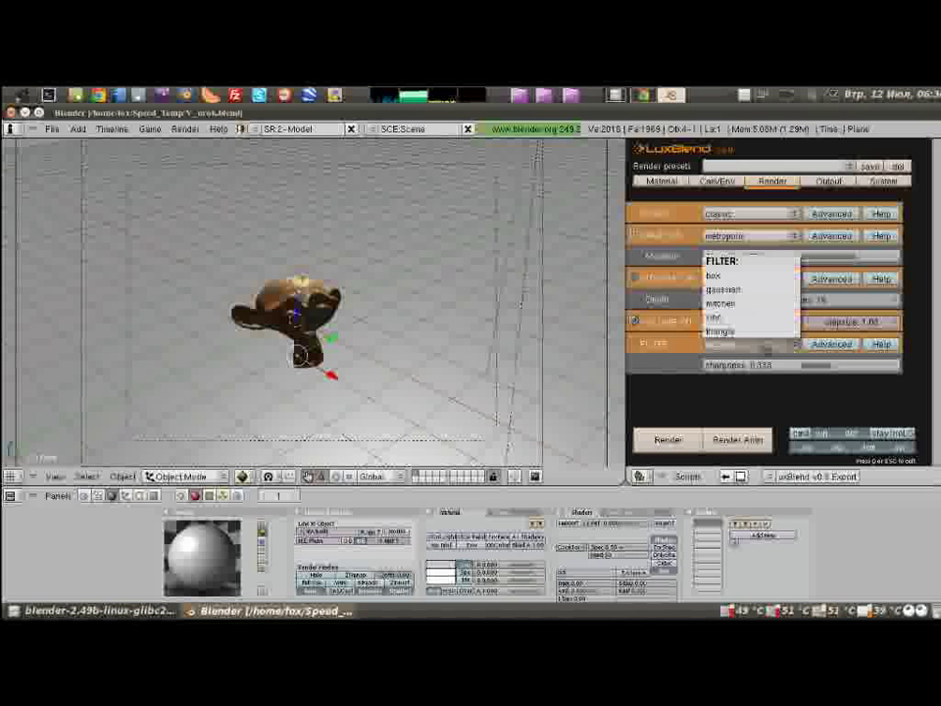
click(721, 275)
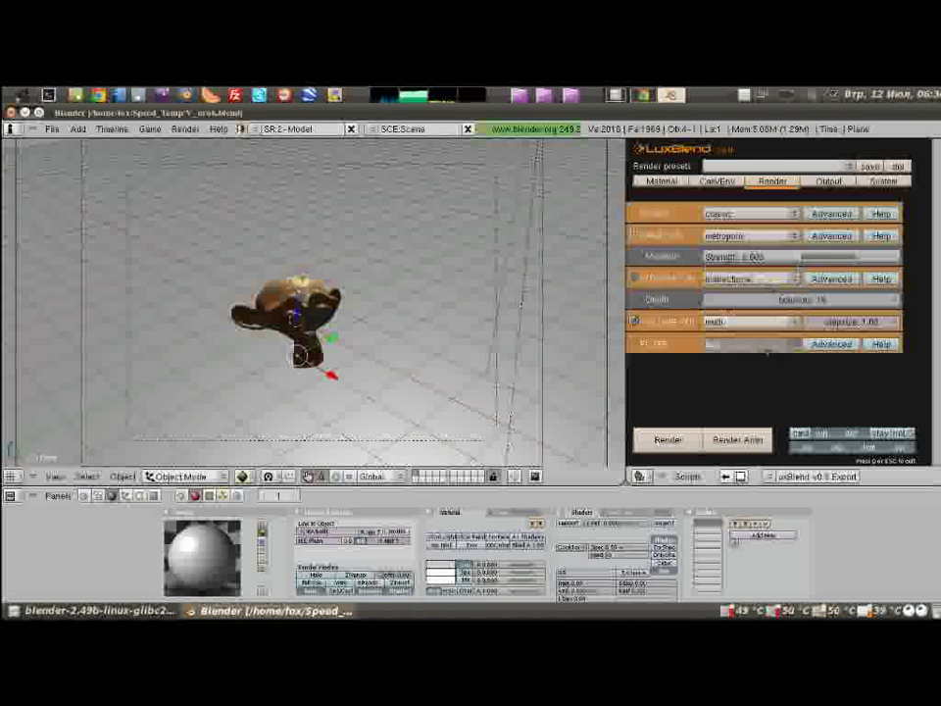
click(766, 346)
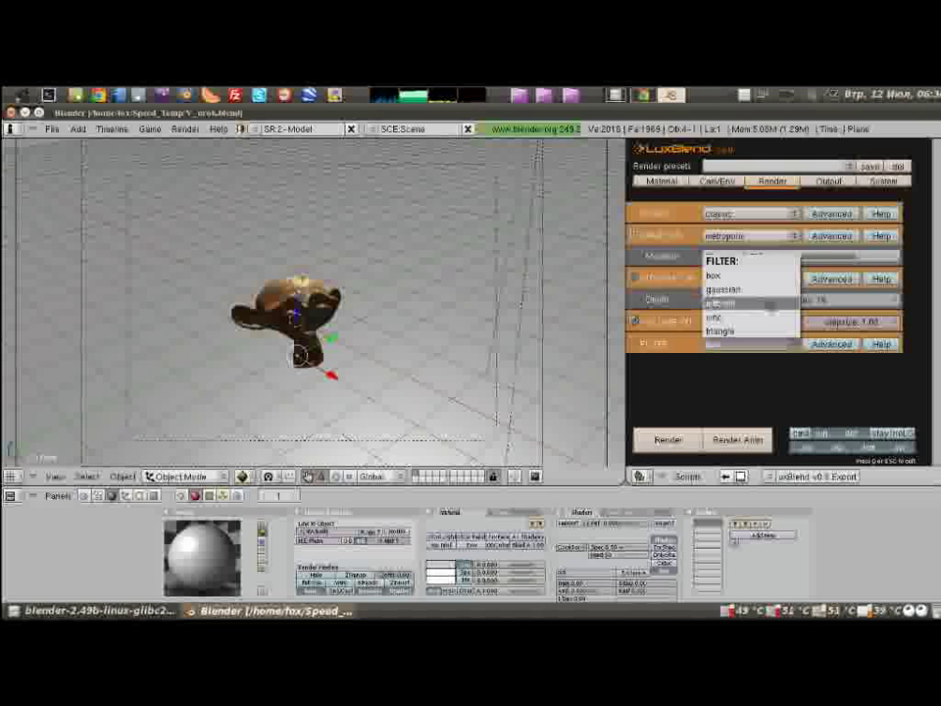
click(770, 305)
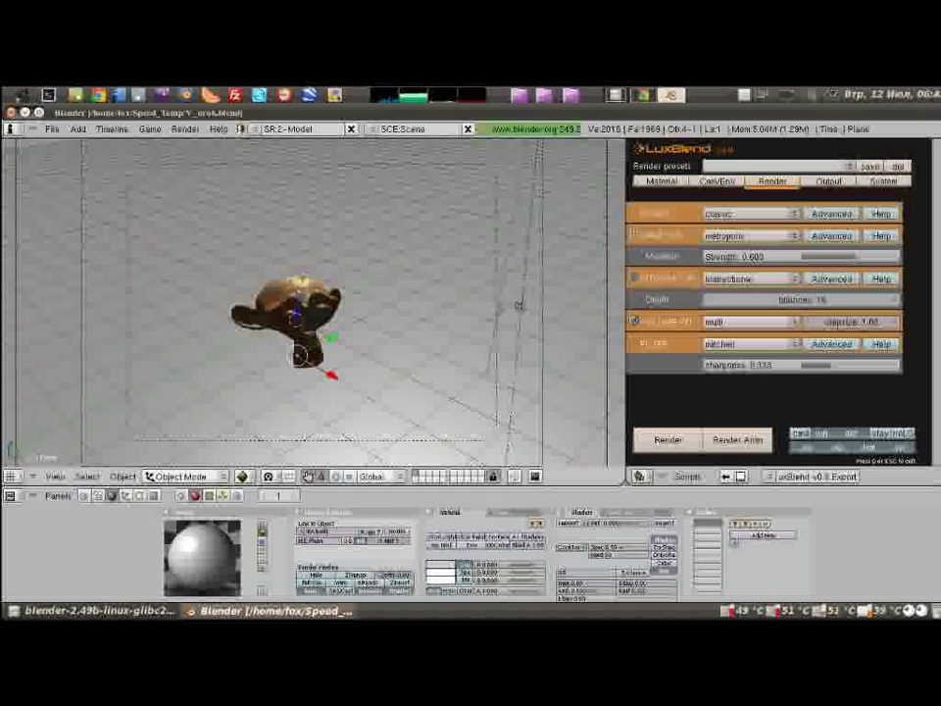
Step: Show LuxBlend's Output settings and the scene render buttons, keeping the reinhard tonemap kernel
click(829, 183)
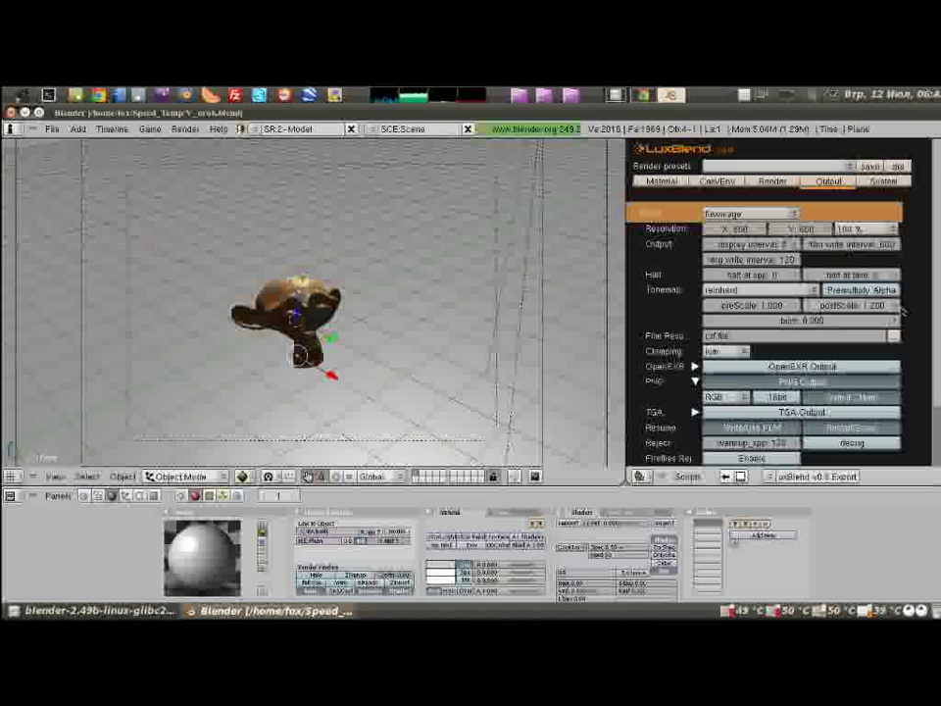
scroll(764, 304, down, 3)
scroll(765, 304, up, 4)
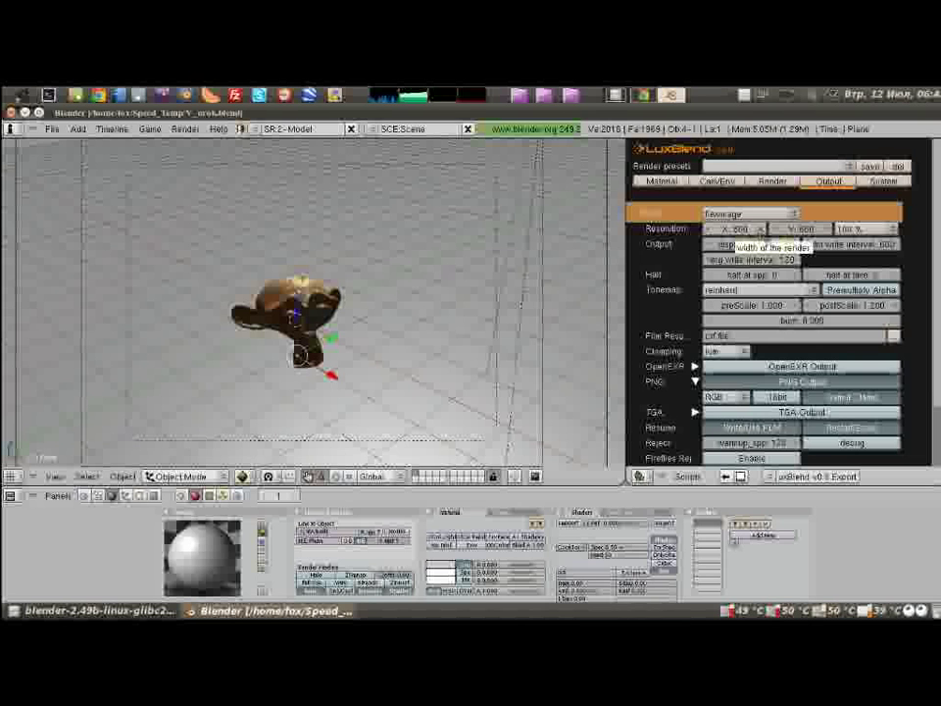
click(140, 495)
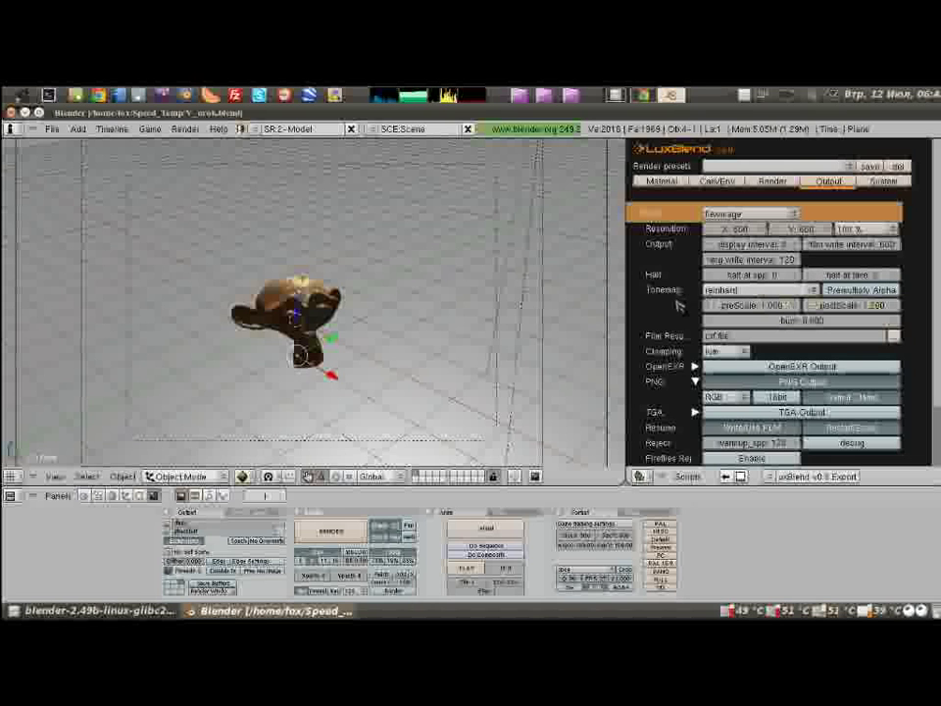
click(760, 290)
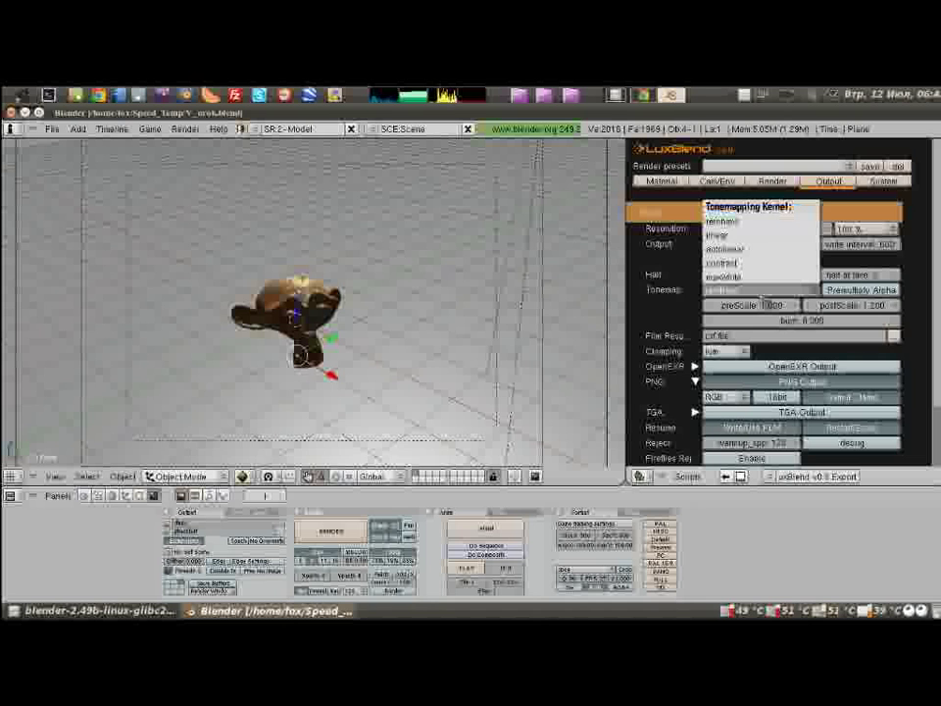
click(759, 299)
click(747, 301)
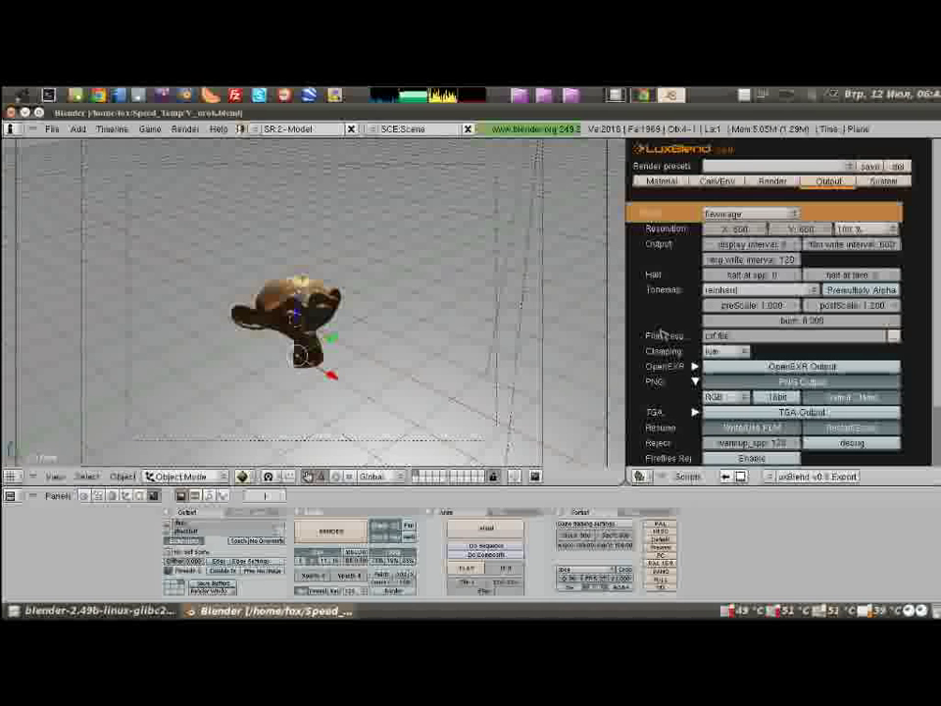
scroll(663, 335, down, 1)
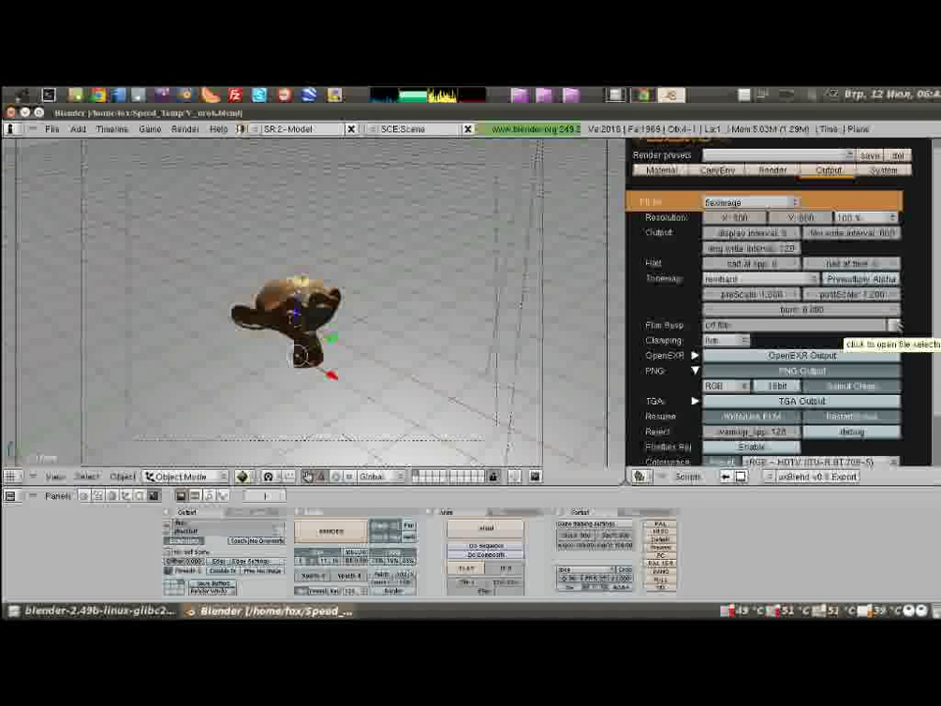
Step: Expand and collapse the OpenEXR output options in the LuxBlend Output settings
scroll(630, 304, down, 1)
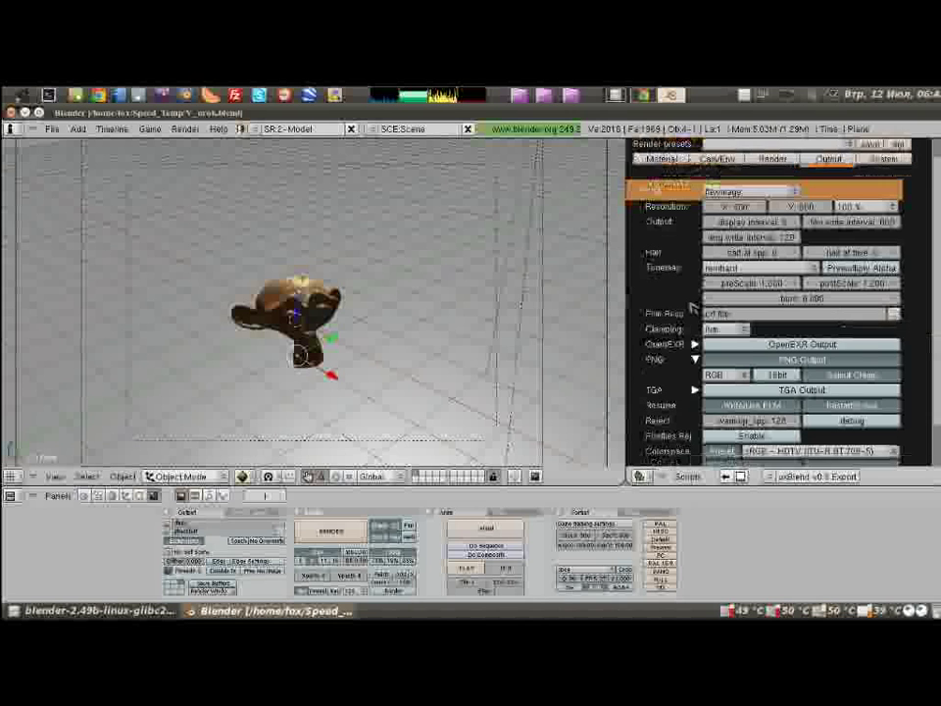
scroll(632, 312, down, 2)
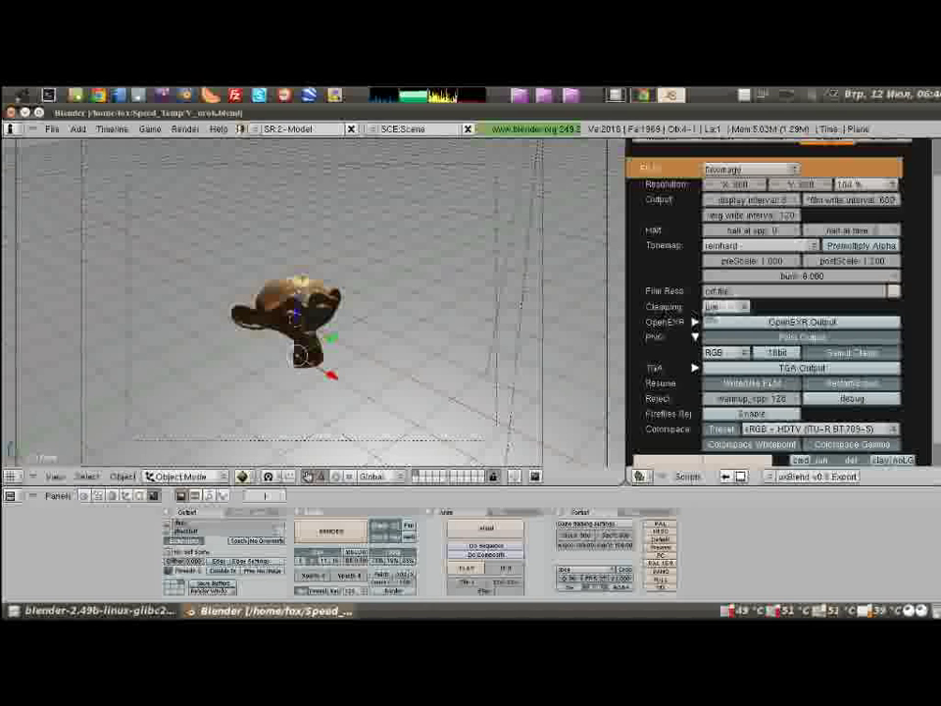
click(695, 321)
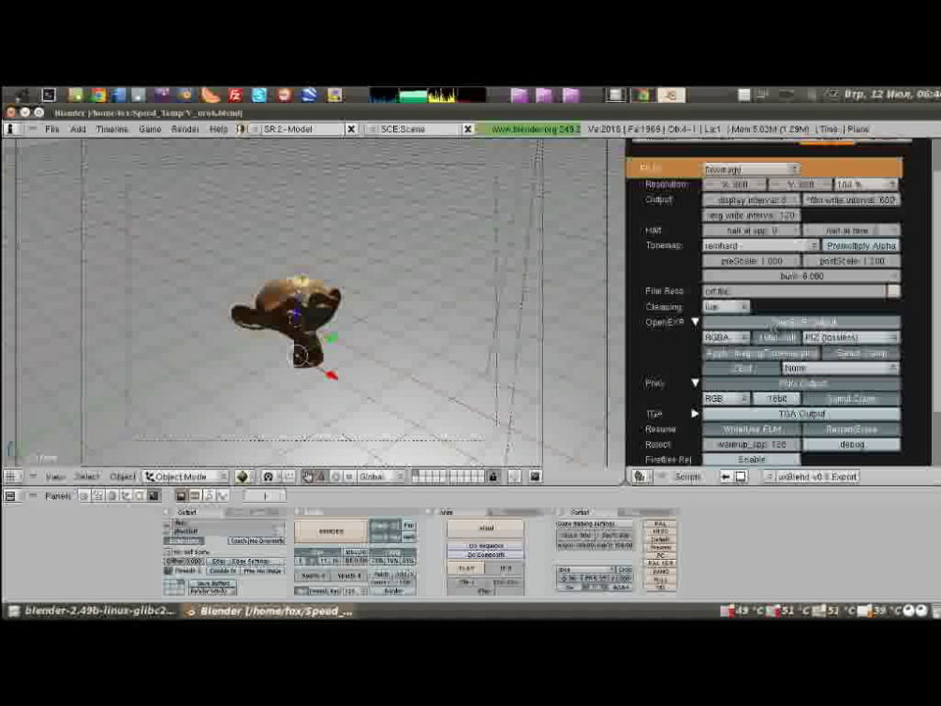
click(695, 322)
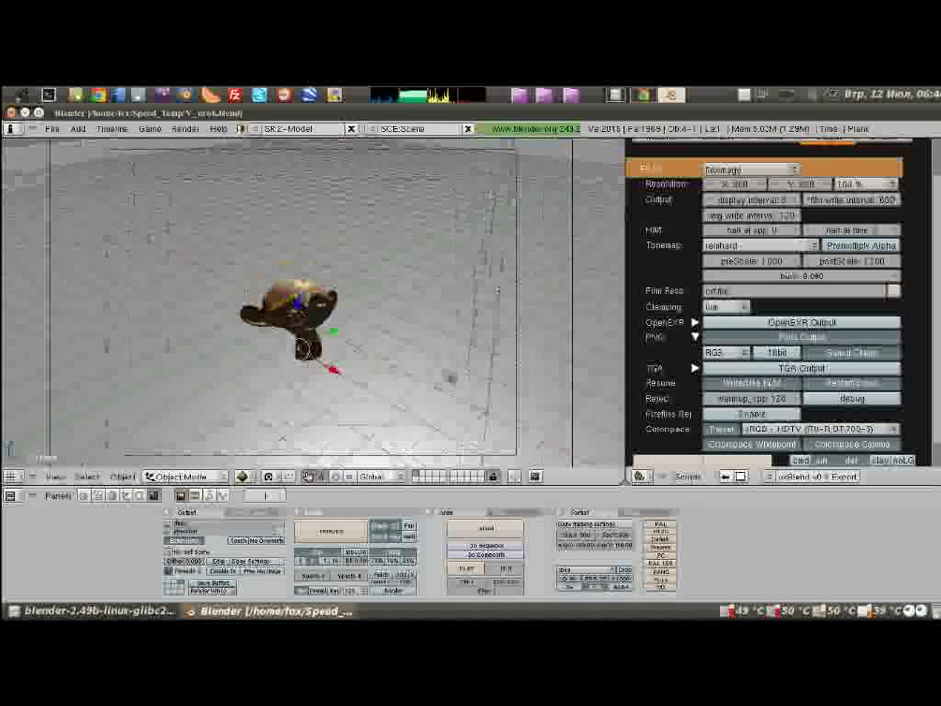
scroll(683, 390, down, 1)
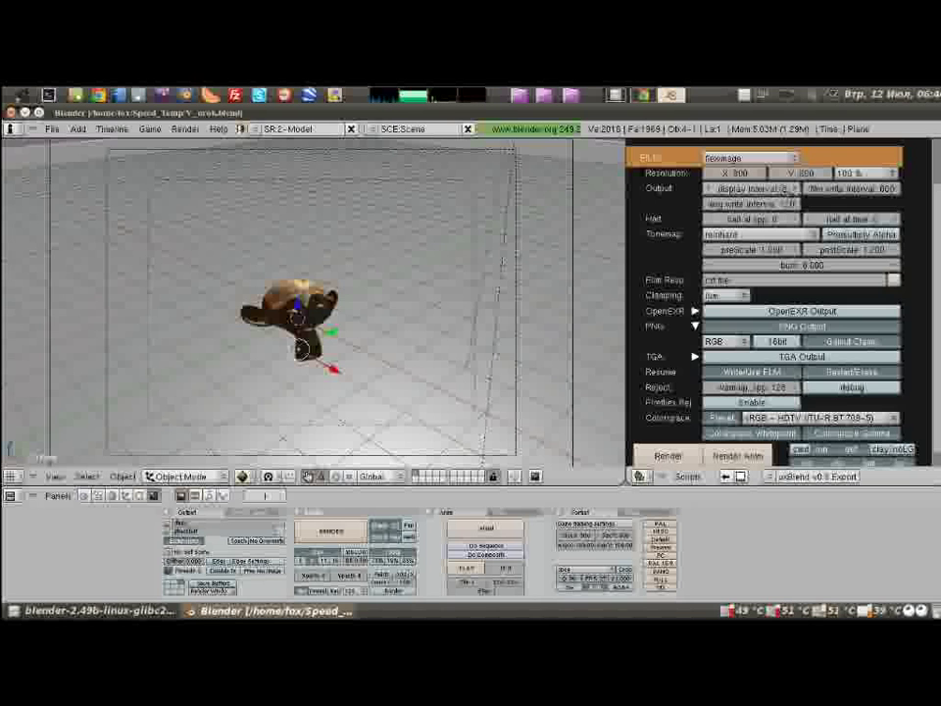
click(794, 187)
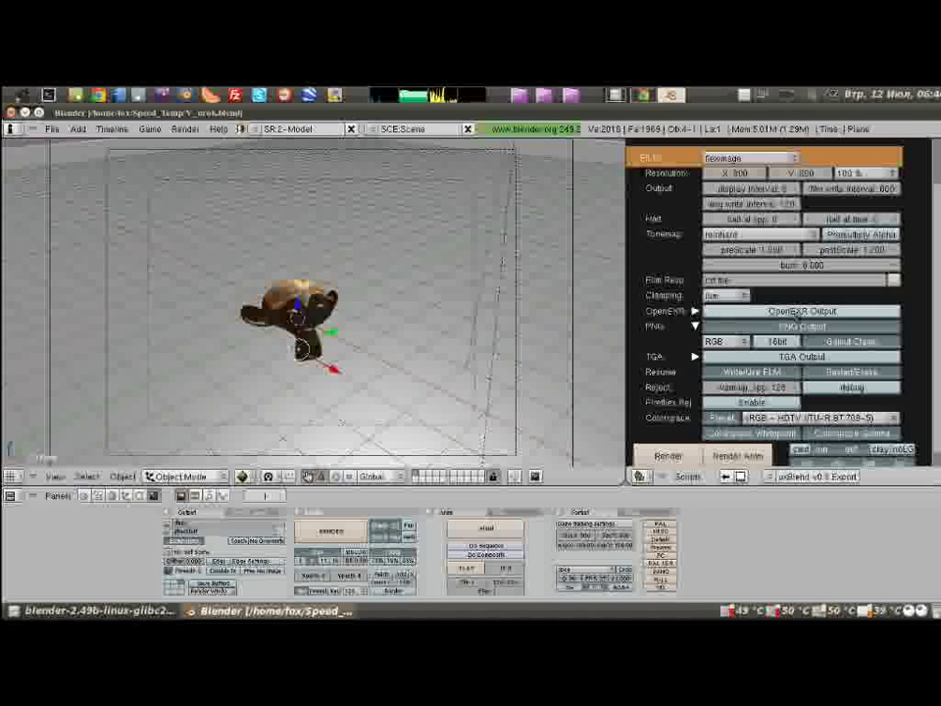
Step: Look through the Colorspace preset list, then return to the LuxBlend Render settings
scroll(815, 371, down, 1)
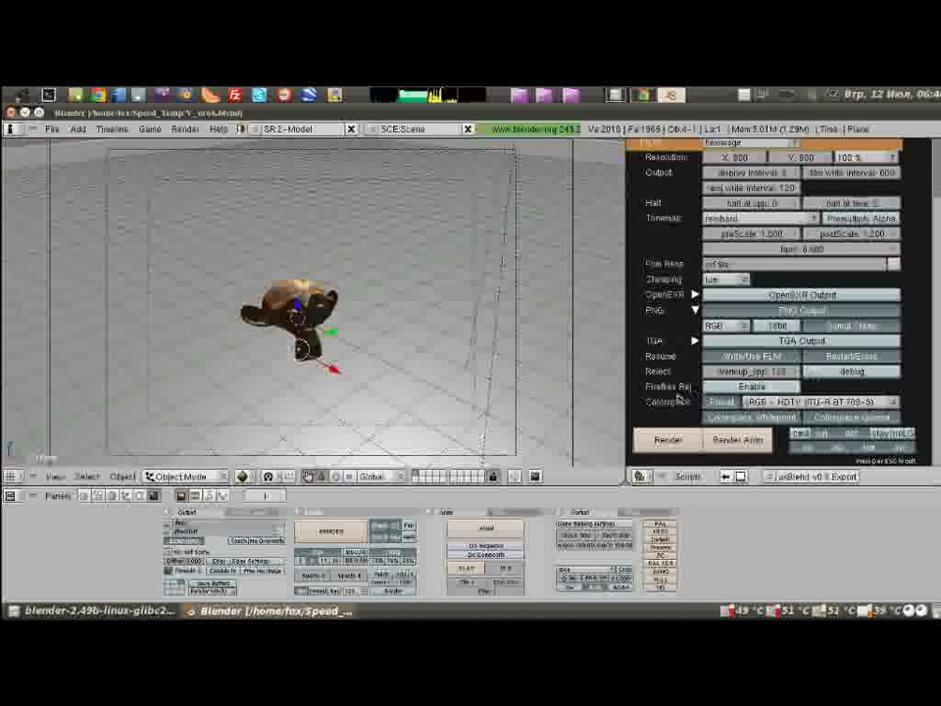
click(816, 402)
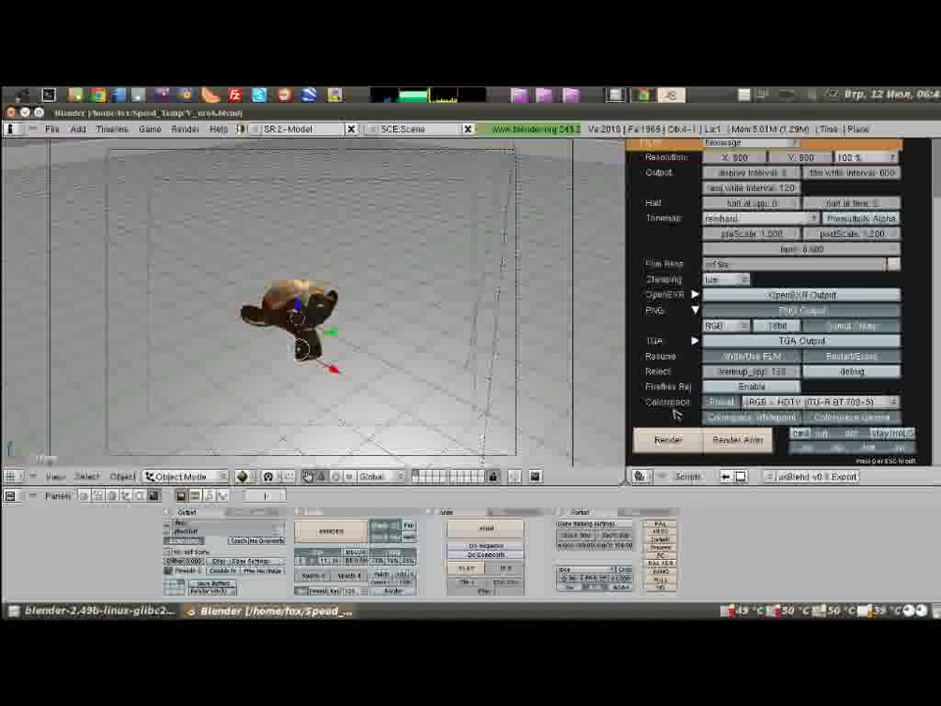
scroll(674, 413, up, 2)
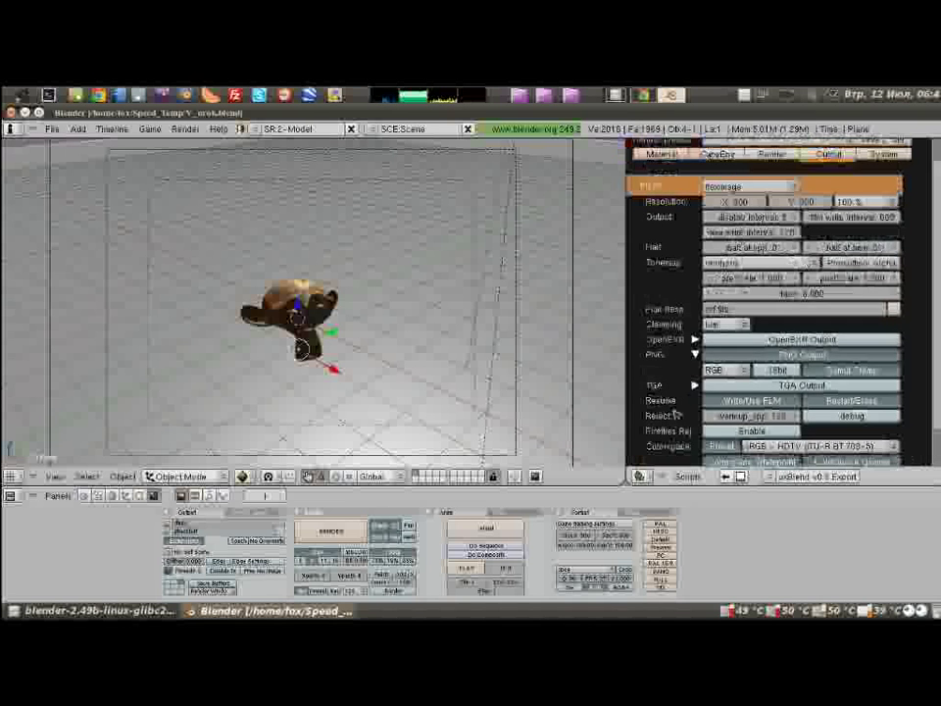
scroll(676, 414, up, 1)
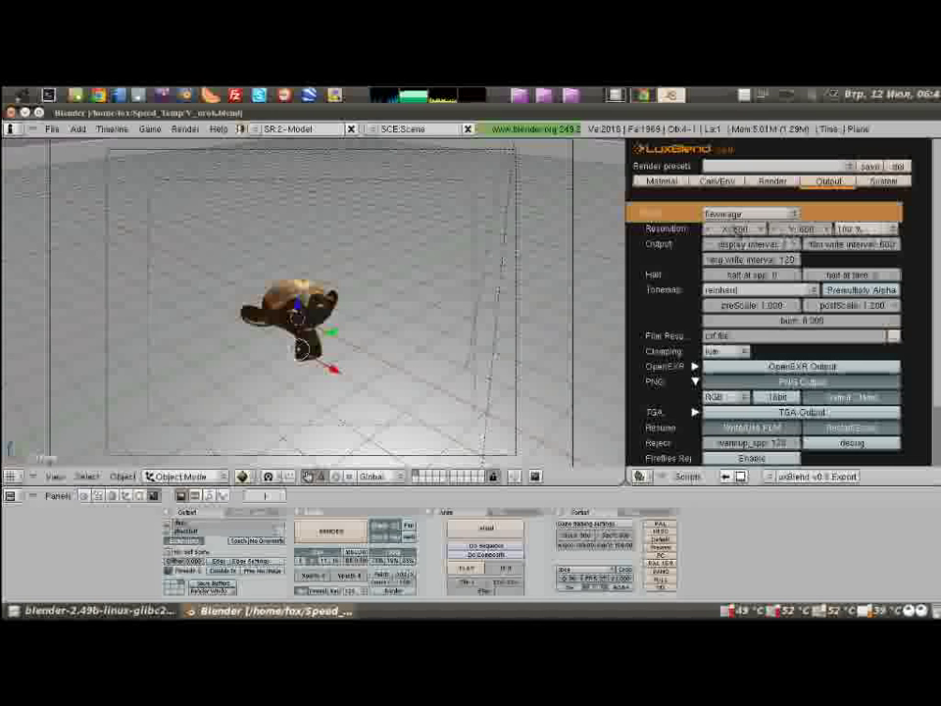
scroll(674, 321, down, 3)
scroll(674, 322, up, 3)
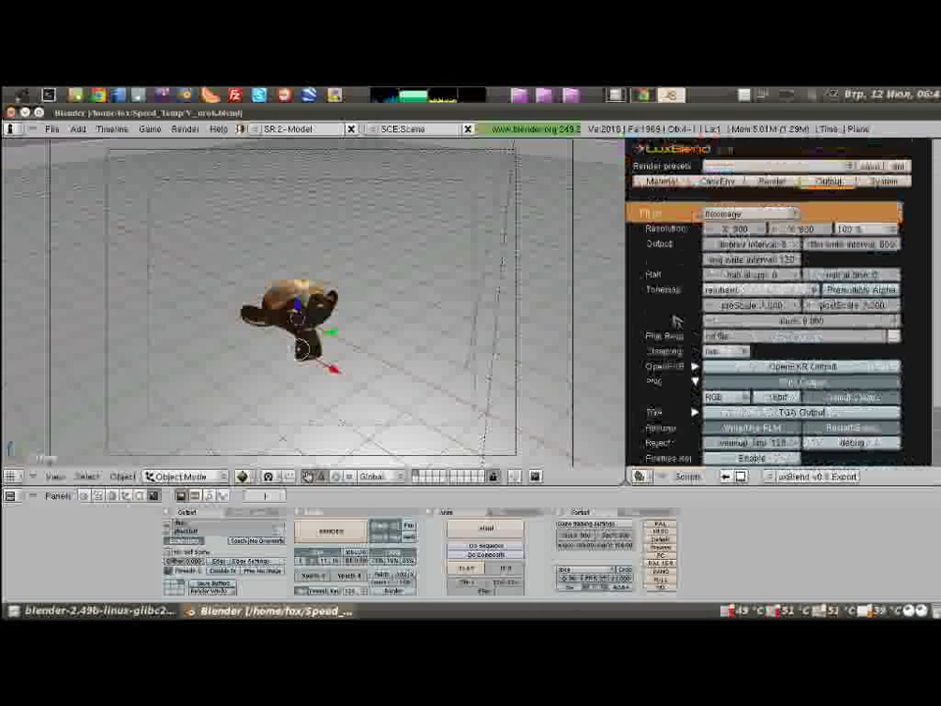
click(744, 95)
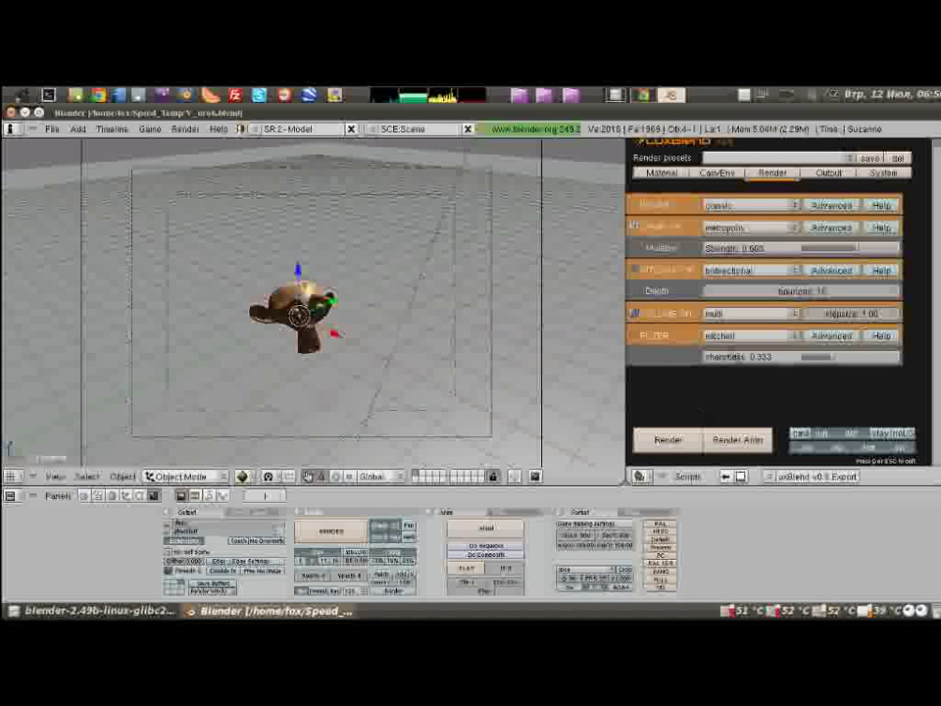
Step: Apply the '1 Final – MLT/Bidir Path Tracing' preset and briefly reveal the advanced filter options
click(774, 158)
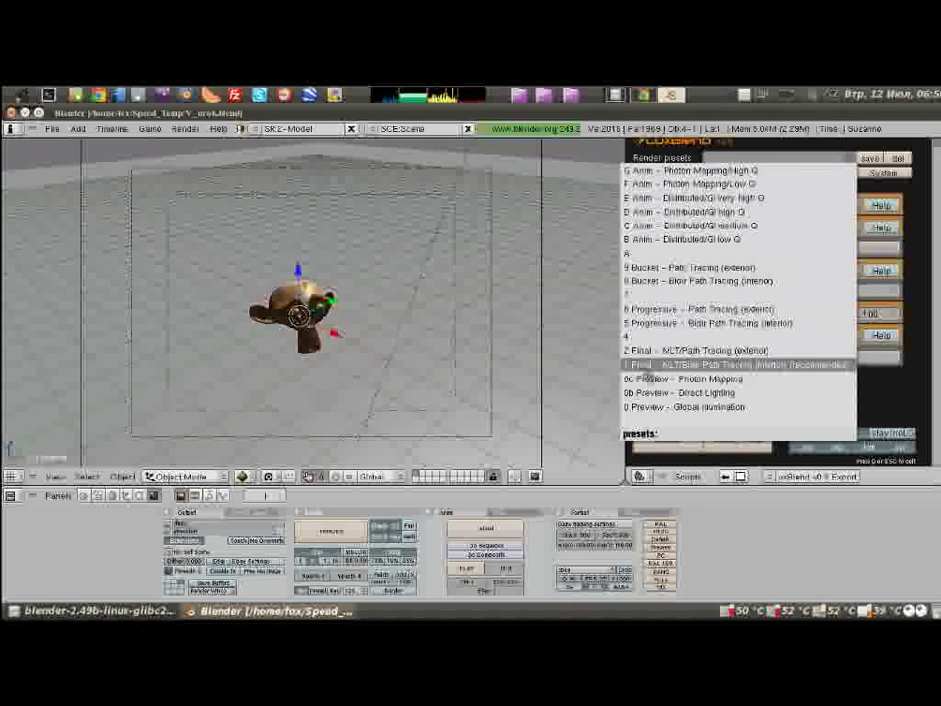
click(644, 367)
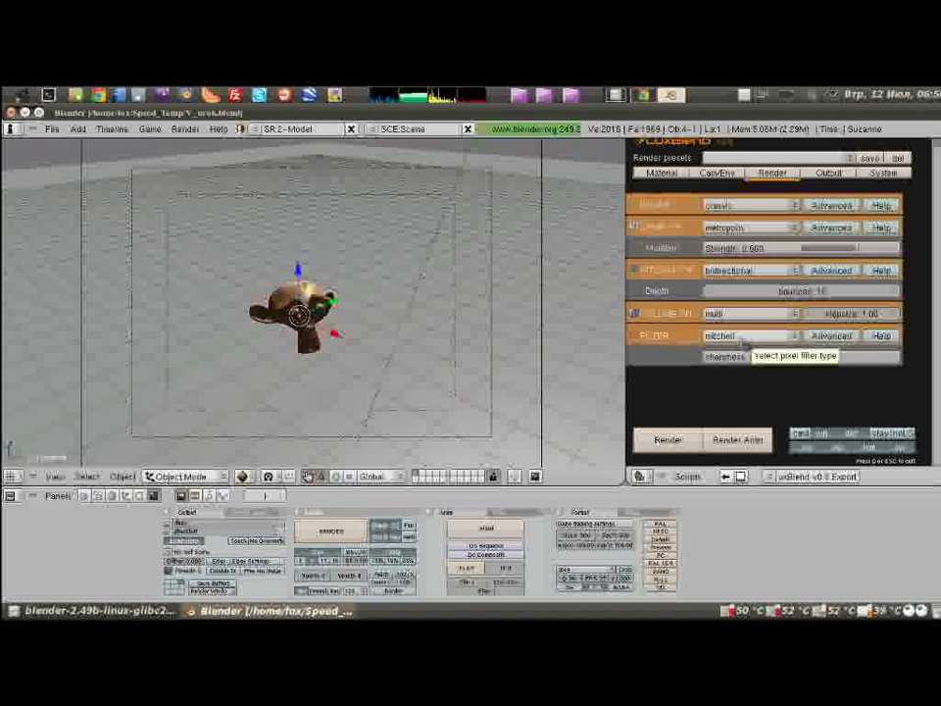
click(832, 336)
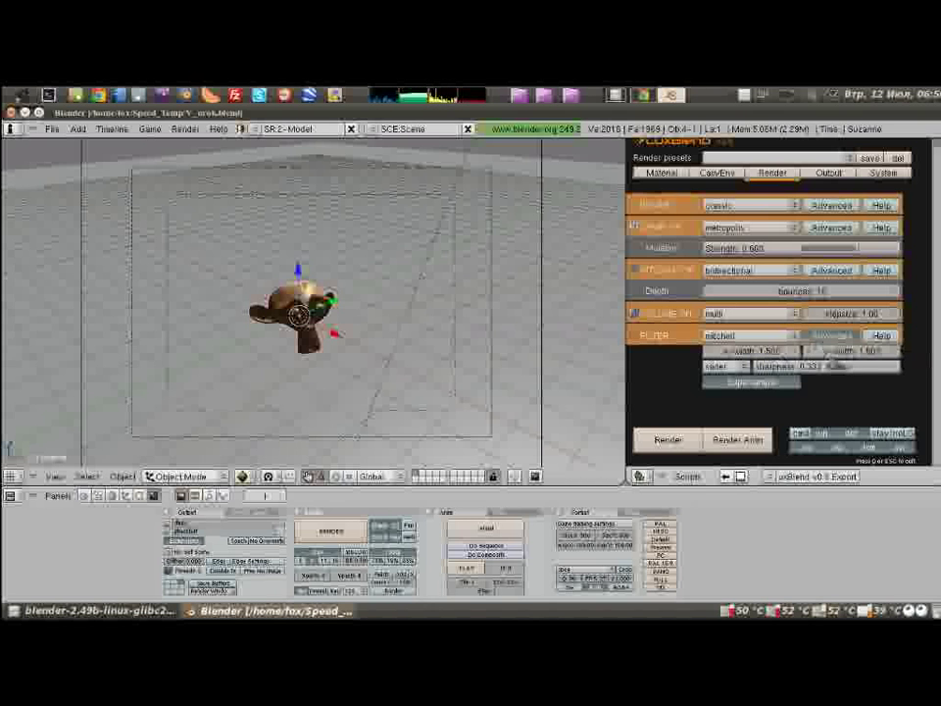
click(832, 336)
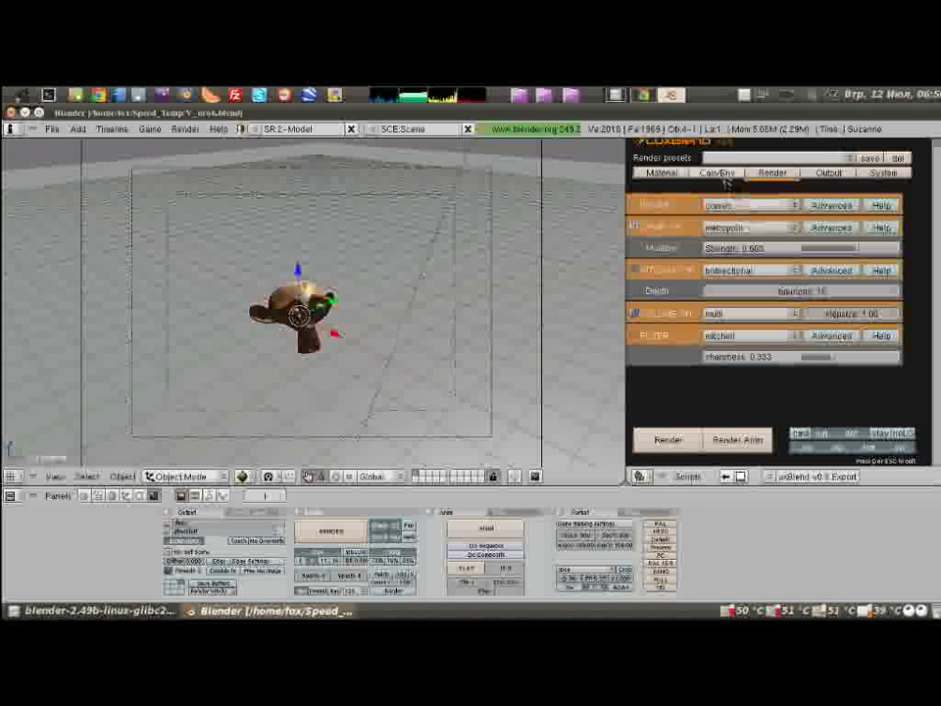
click(726, 176)
Step: Review the Cam/Env settings and the monkey's Material settings, then return to Render settings
drag(926, 290, 938, 377)
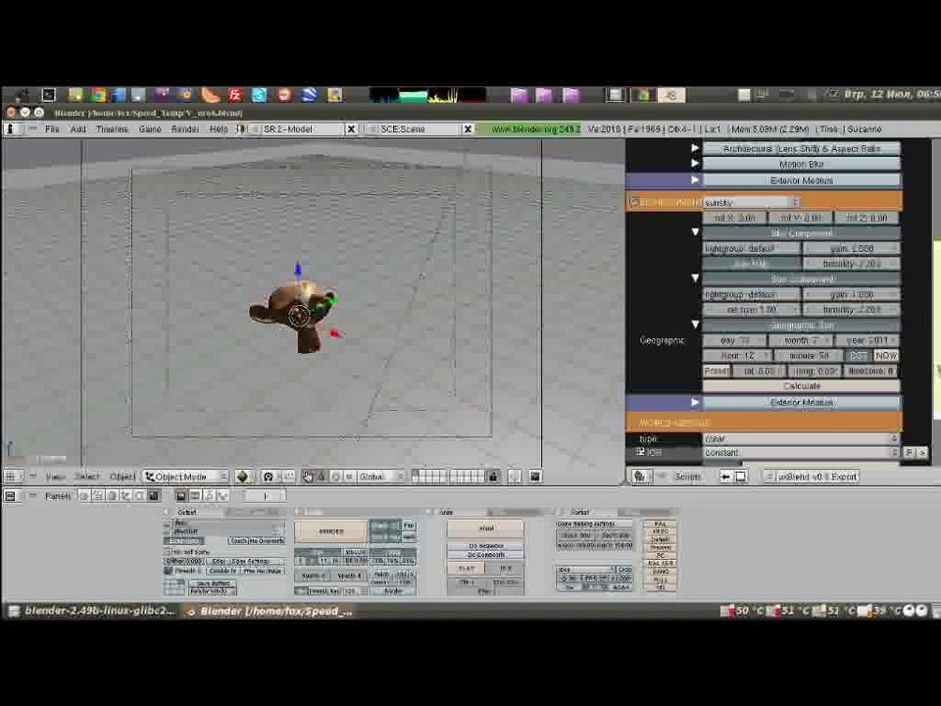
scroll(780, 304, up, 2)
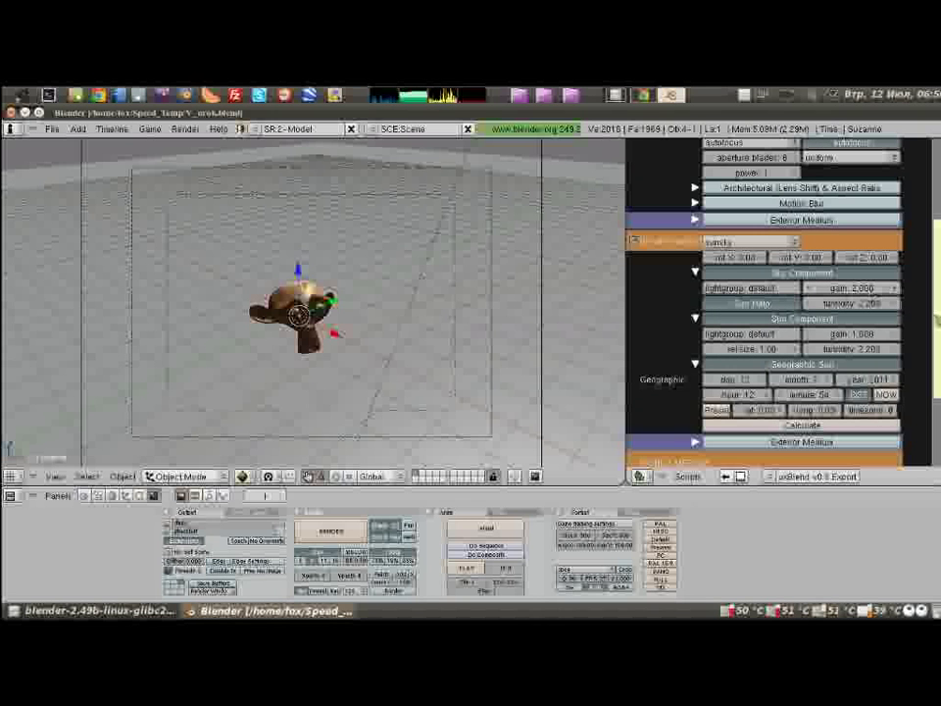
scroll(745, 254, up, 5)
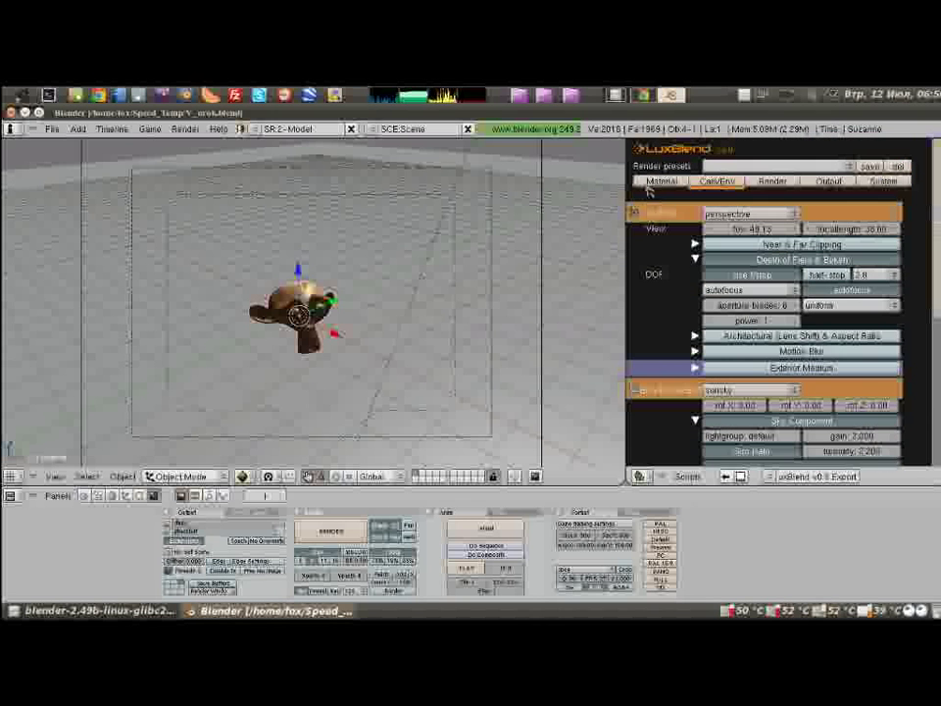
click(650, 183)
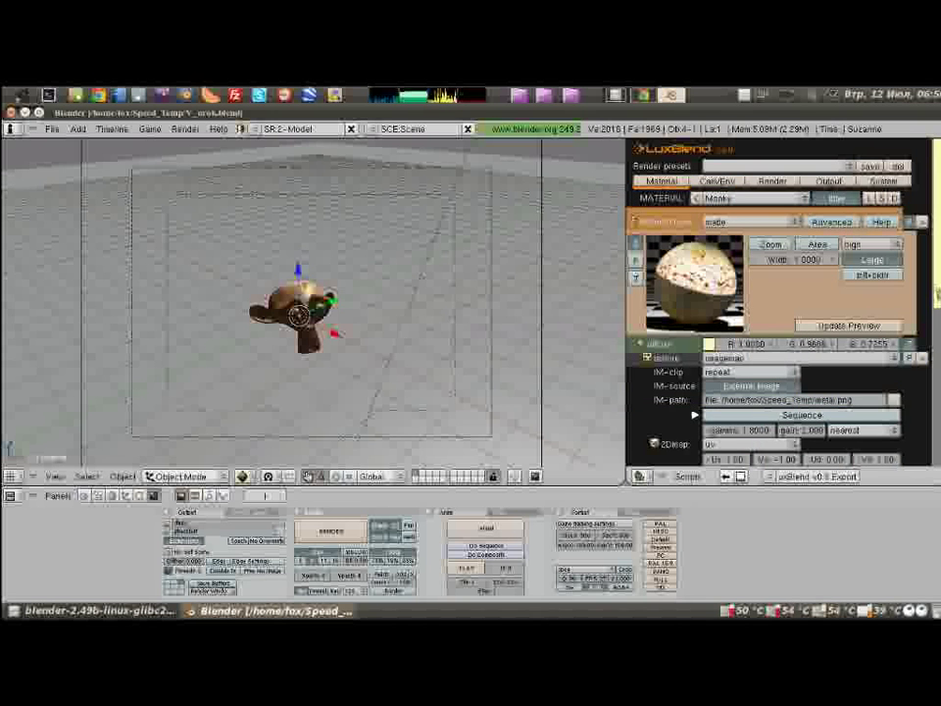
scroll(870, 365, down, 1)
scroll(871, 364, down, 1)
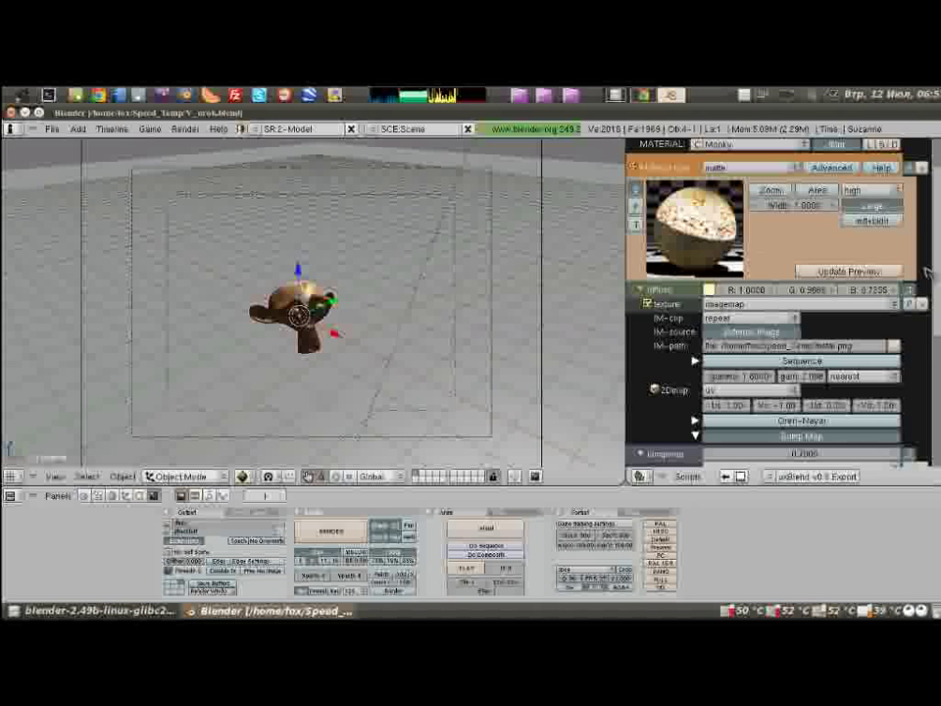
scroll(927, 273, up, 2)
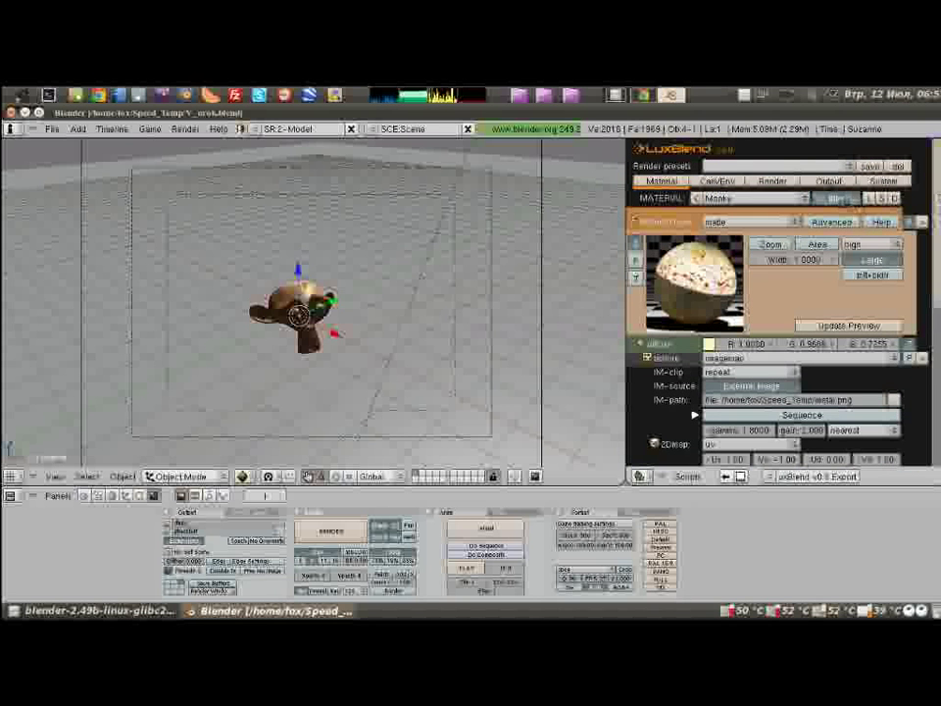
click(772, 182)
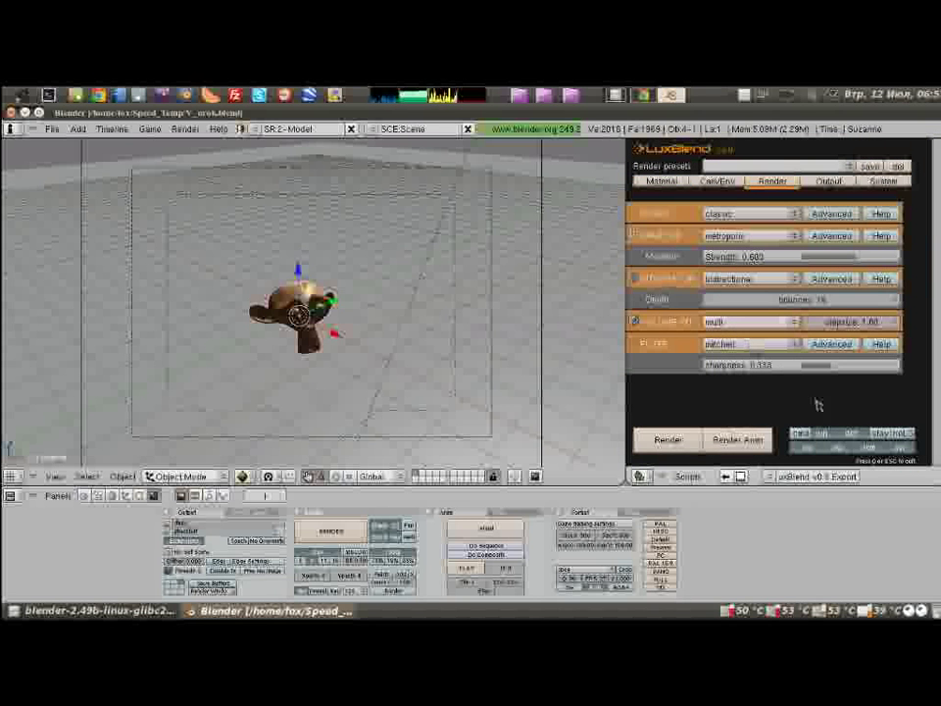
Step: Save over the Suzanne .blend file with Ctrl+W and export the scene to LuxRender
key(ctrl+w)
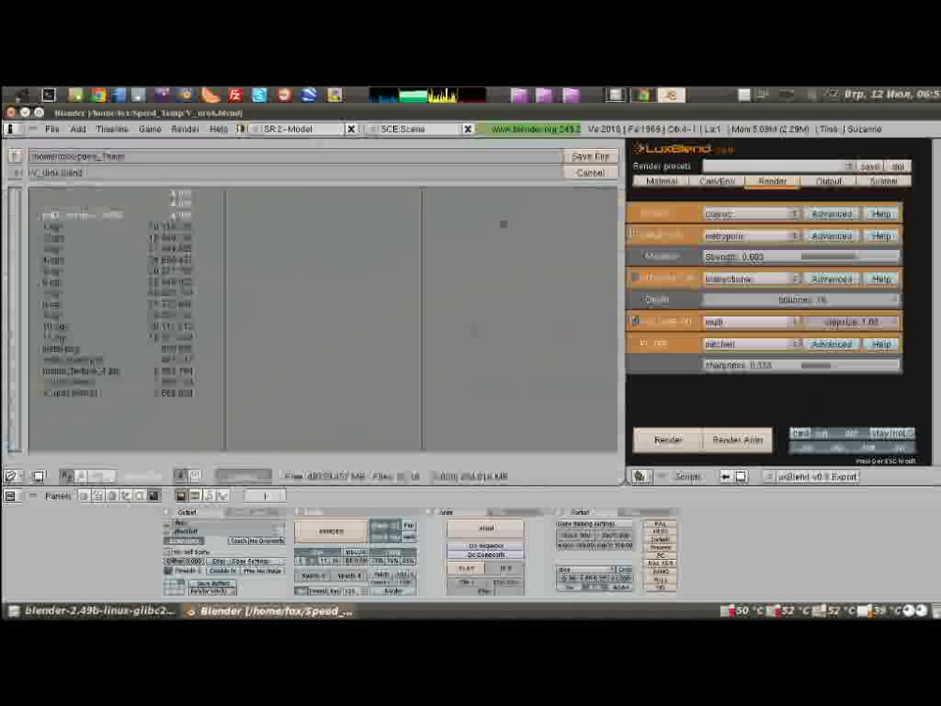
click(588, 154)
click(554, 155)
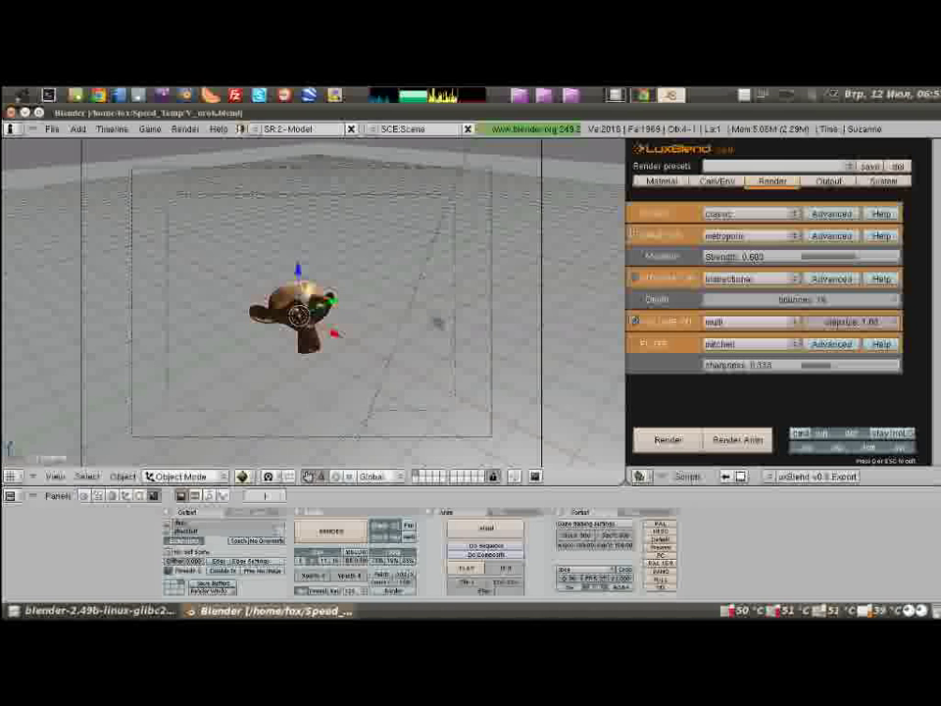
click(673, 441)
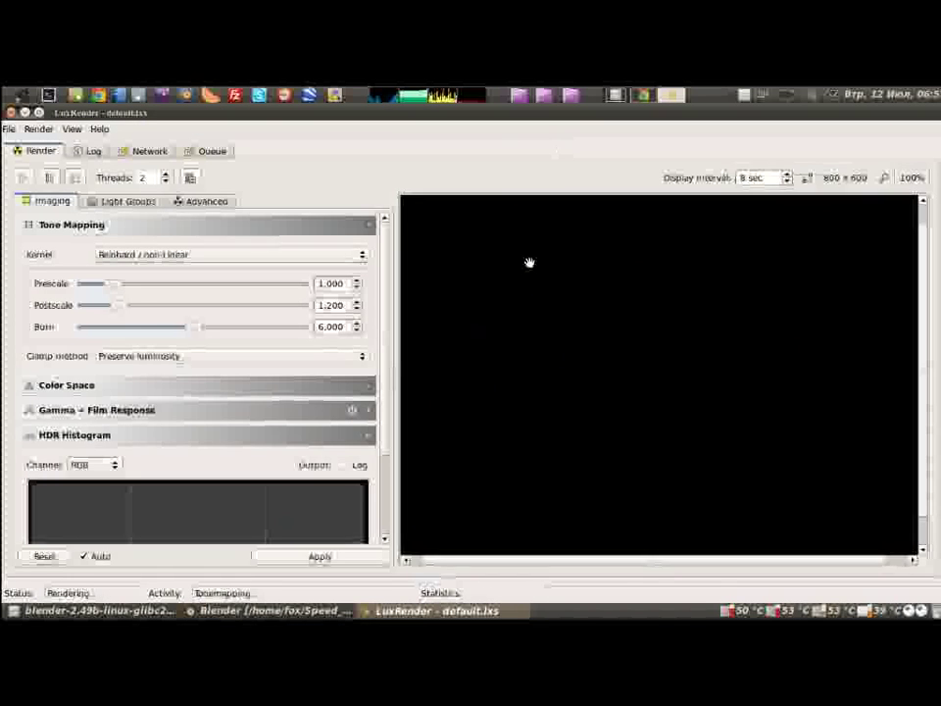
Step: Pause the Suzanne render after its first grainy pass and minimise LuxRender
click(52, 178)
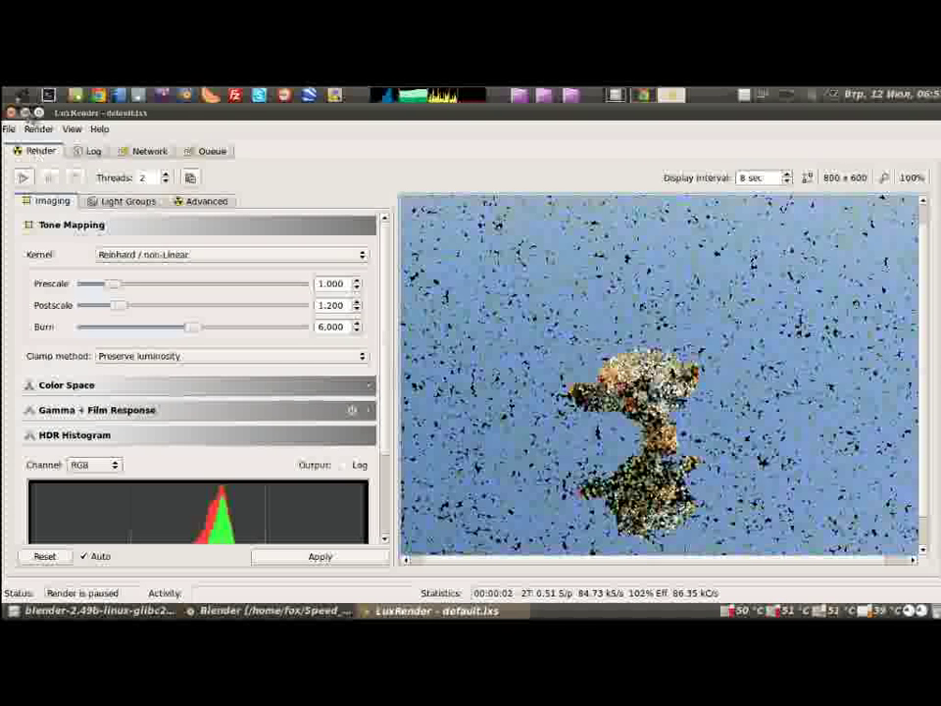
click(24, 112)
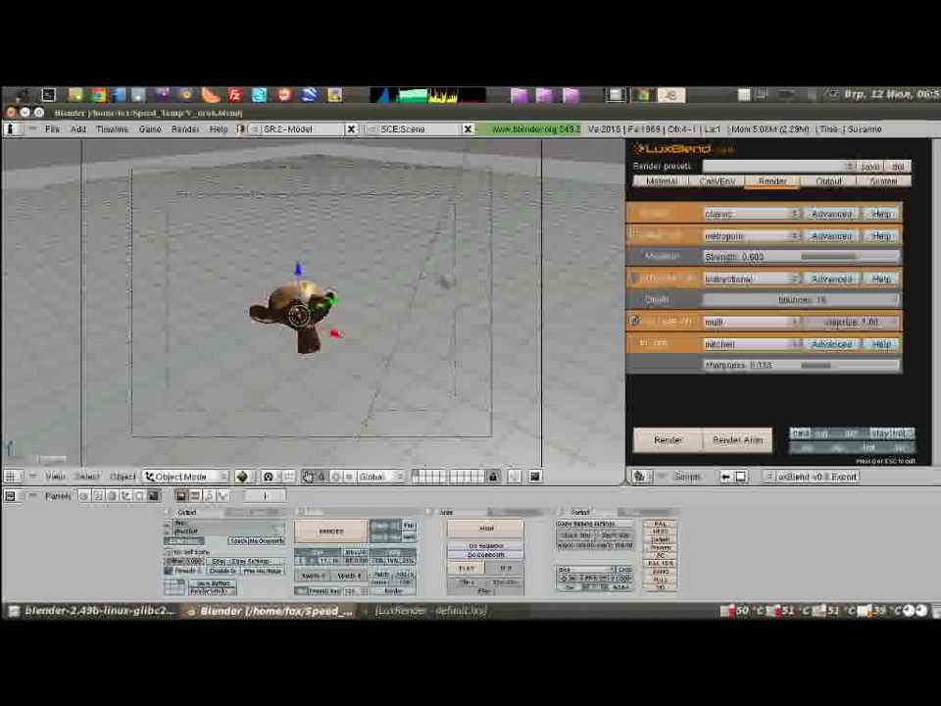
Step: Orbit around Suzanne to view it from several sides, then close the Blender window
middle_drag(444, 282, 414, 247)
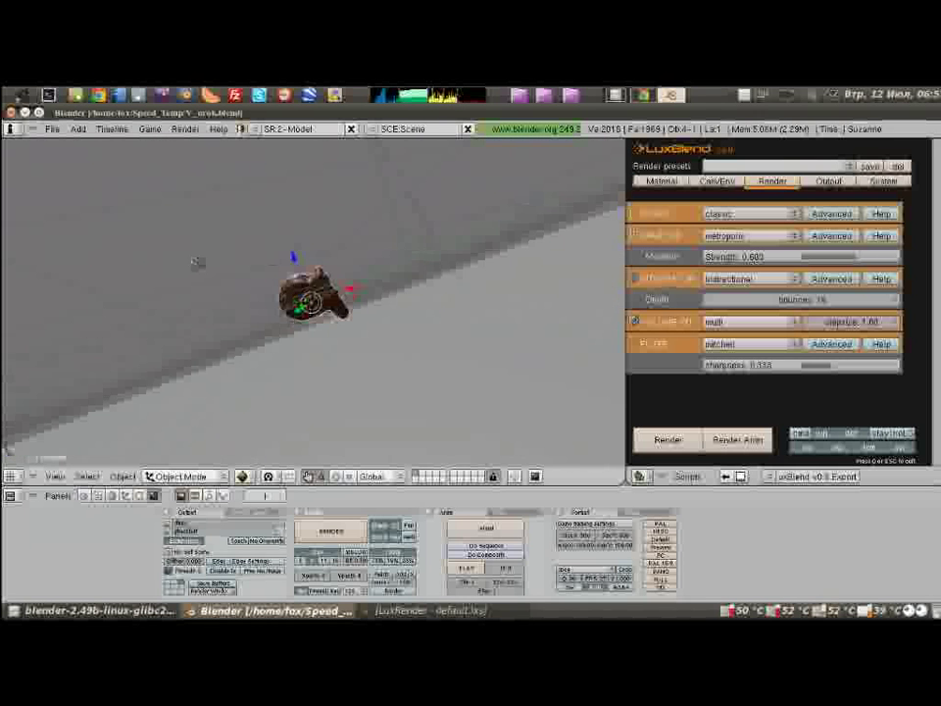
middle_drag(198, 262, 458, 337)
middle_drag(520, 379, 152, 402)
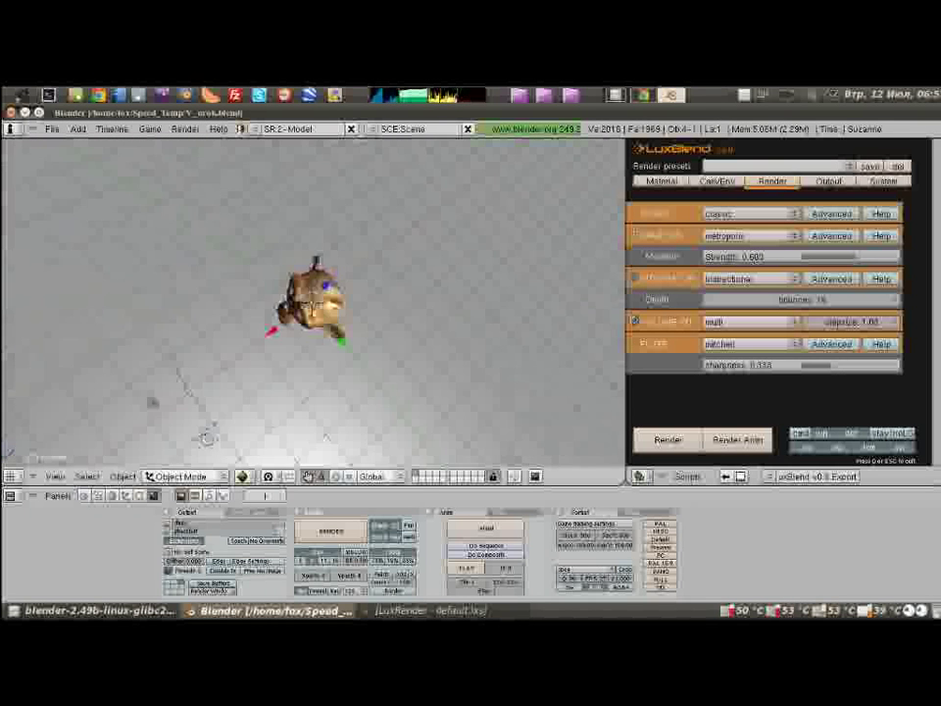
middle_drag(230, 225, 226, 265)
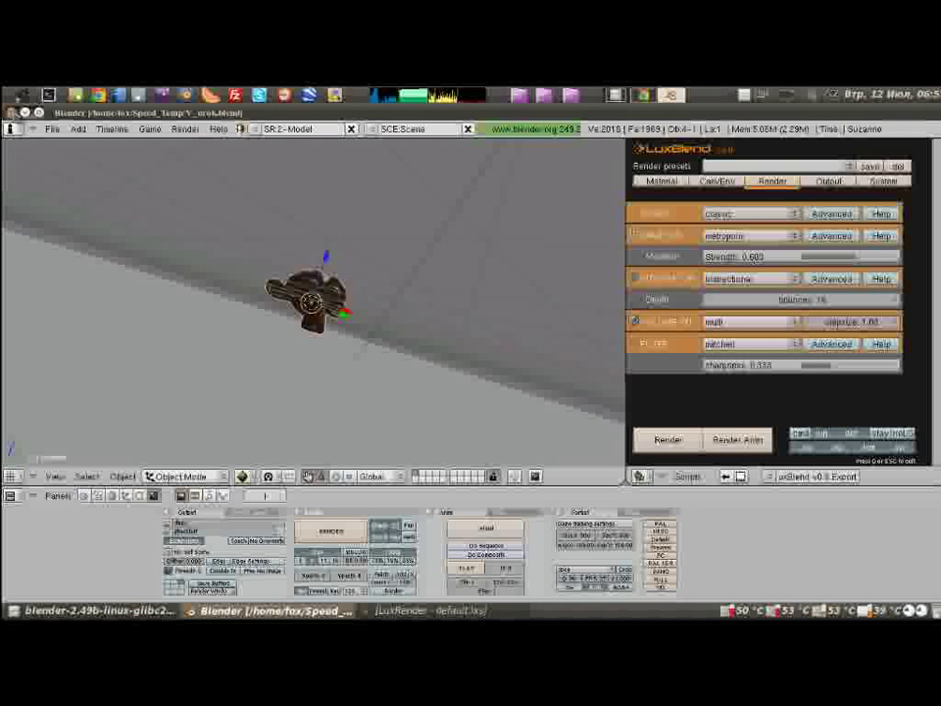
click(10, 113)
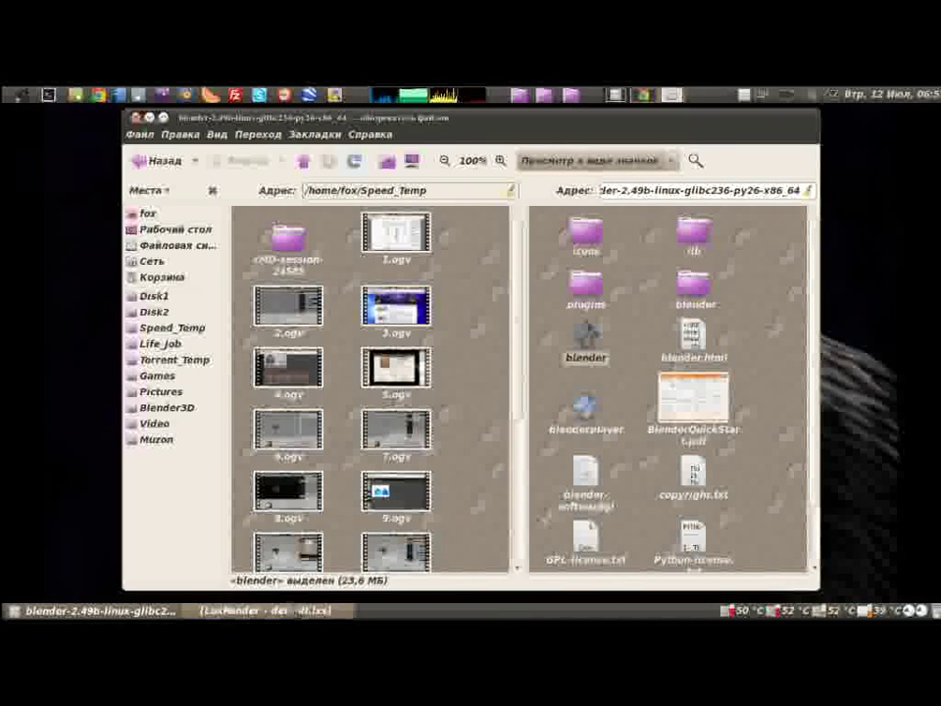
Step: Bring LuxRender's paused 2-second Suzanne render back in front of the file manager
scroll(576, 340, down, 1)
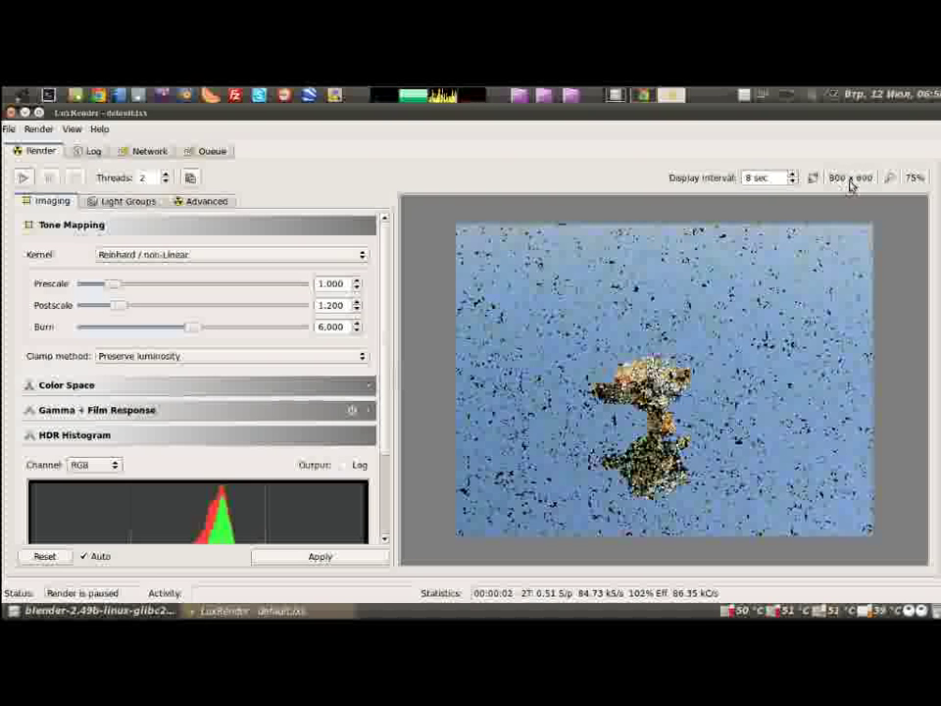
Step: Set the Threads count to 8, then view the Log showing texture and PLY mesh loading messages
scroll(781, 393, up, 2)
scroll(783, 397, down, 2)
scroll(783, 397, up, 1)
scroll(782, 398, up, 1)
scroll(783, 397, down, 1)
scroll(783, 397, down, 2)
scroll(783, 397, up, 1)
scroll(782, 397, up, 1)
scroll(782, 397, down, 1)
scroll(782, 397, up, 1)
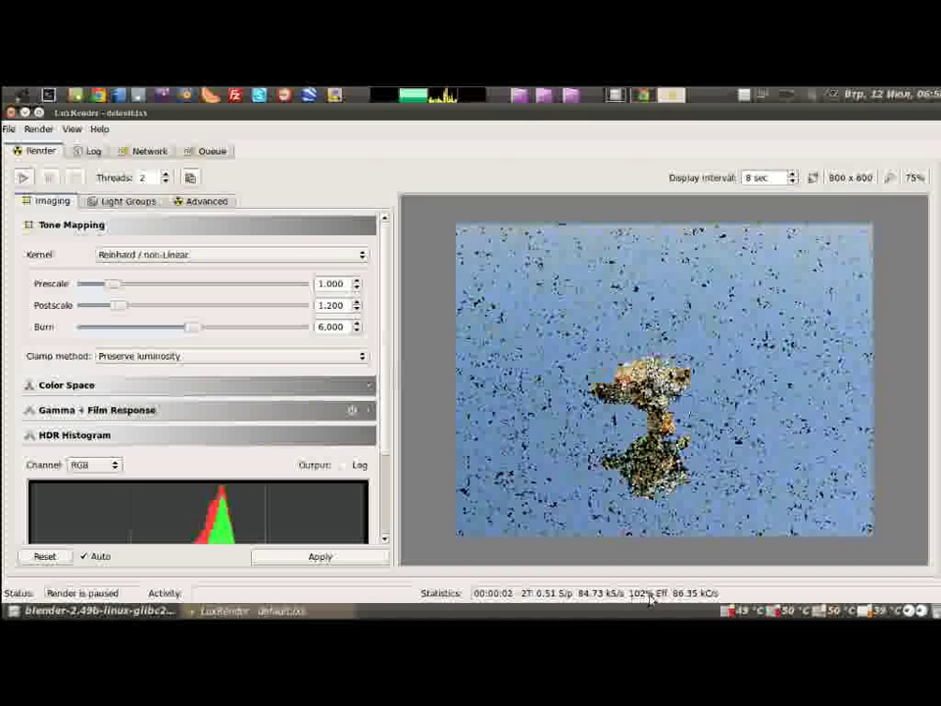
click(165, 176)
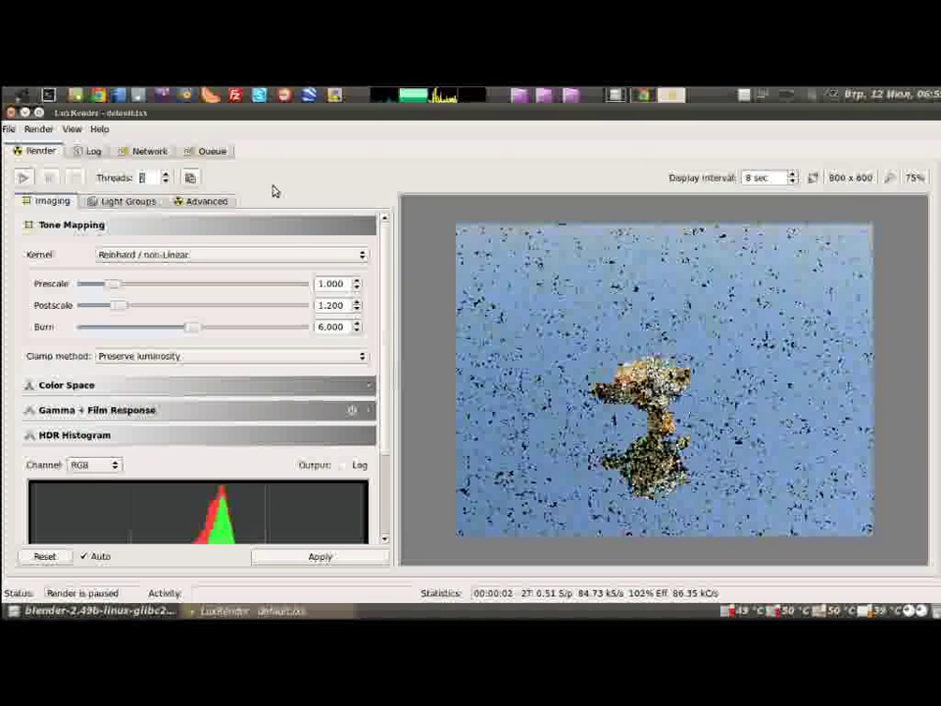
click(90, 152)
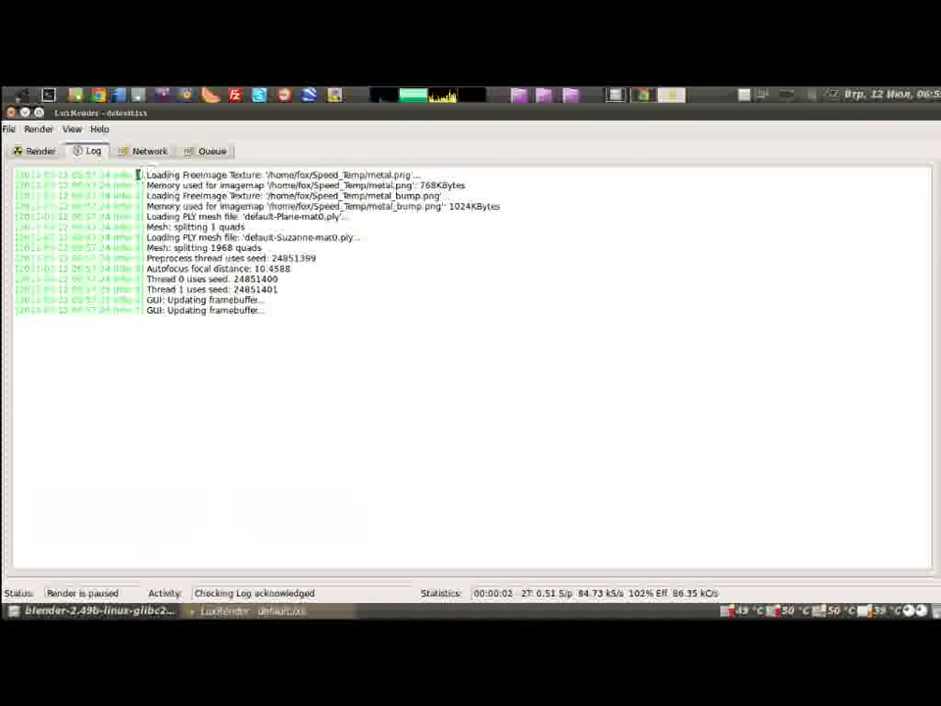
mouse_move(14, 174)
mouse_down()
mouse_move(334, 322)
mouse_move(264, 163)
mouse_up()
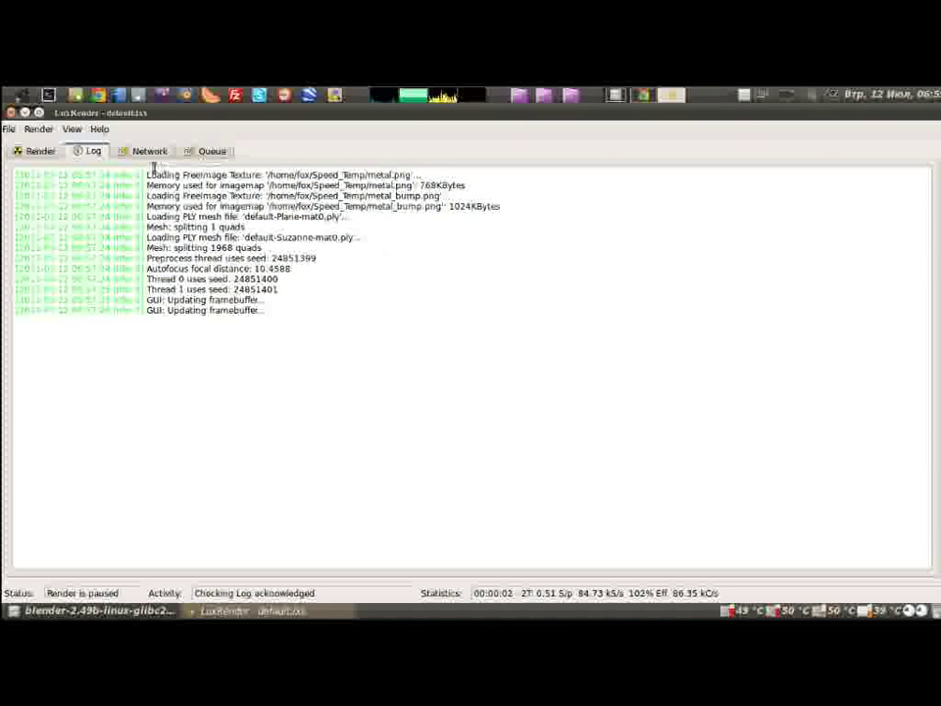
mouse_move(146, 175)
mouse_down()
mouse_move(378, 175)
mouse_move(510, 210)
mouse_move(487, 177)
mouse_move(523, 212)
mouse_move(471, 176)
mouse_up()
drag(147, 216, 352, 222)
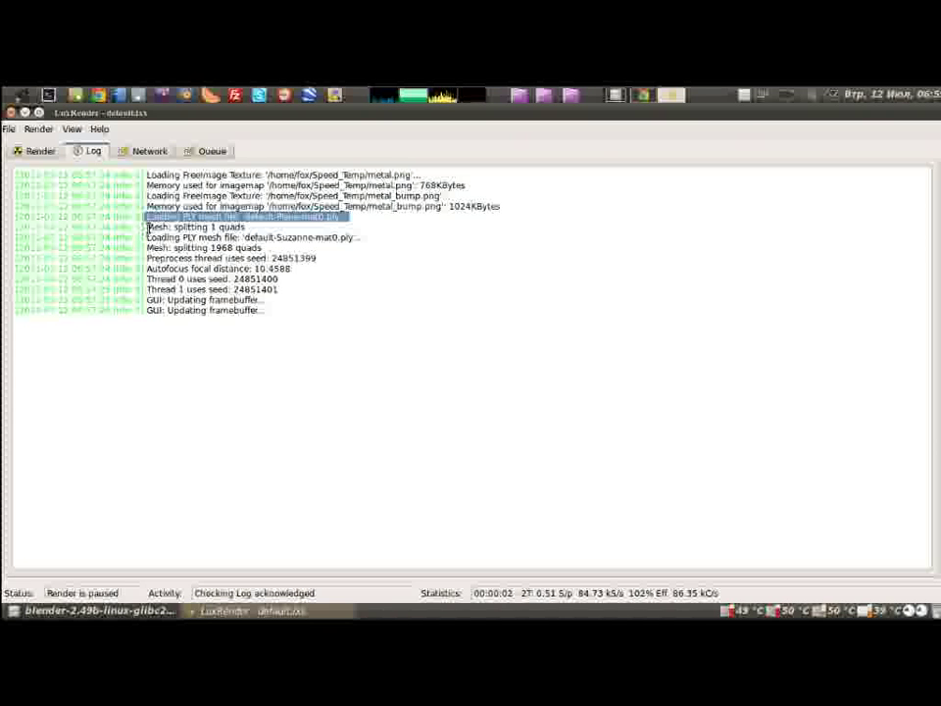
drag(149, 227, 245, 228)
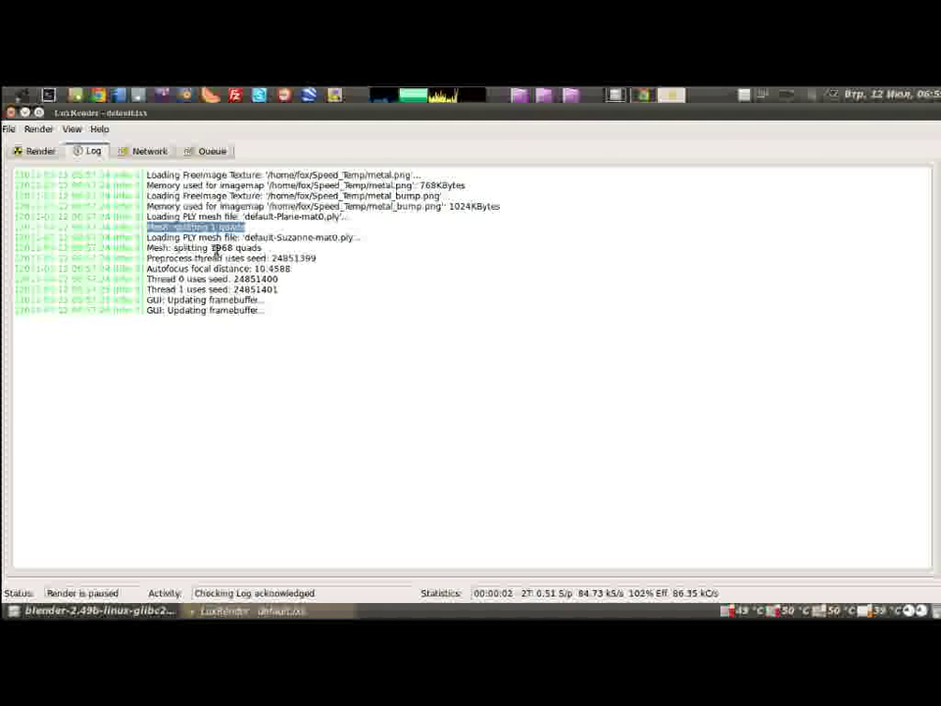
mouse_move(155, 257)
mouse_down()
mouse_move(307, 232)
mouse_move(227, 257)
mouse_up()
mouse_move(162, 279)
mouse_down()
mouse_move(281, 318)
mouse_move(176, 287)
mouse_up()
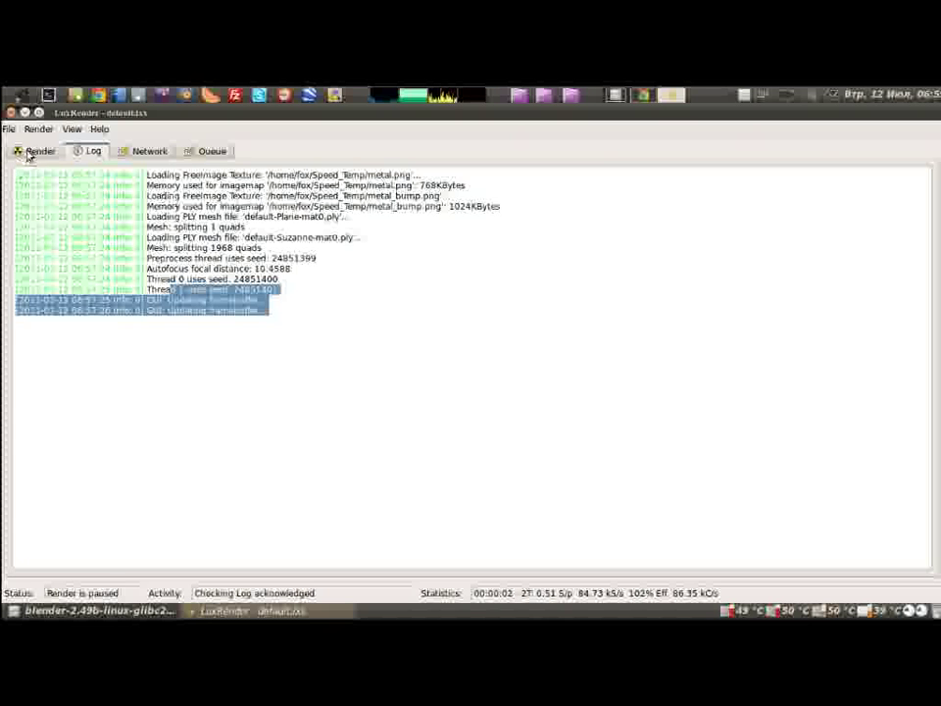
Step: Return to the Render tab, then raise the file manager showing default.flm, default.lxs and default.png
click(31, 153)
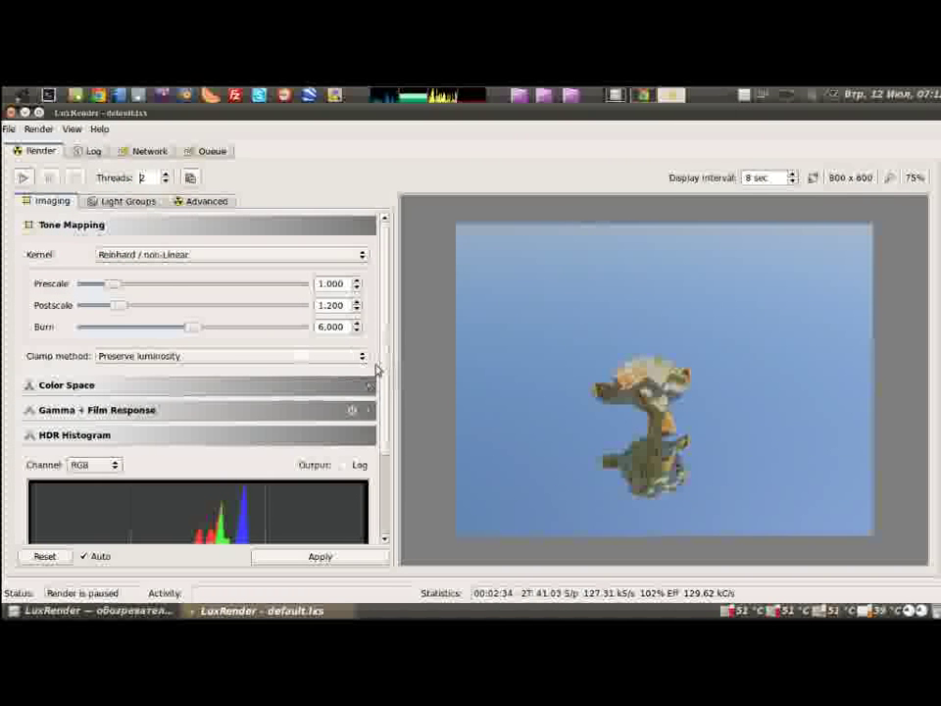
click(8, 128)
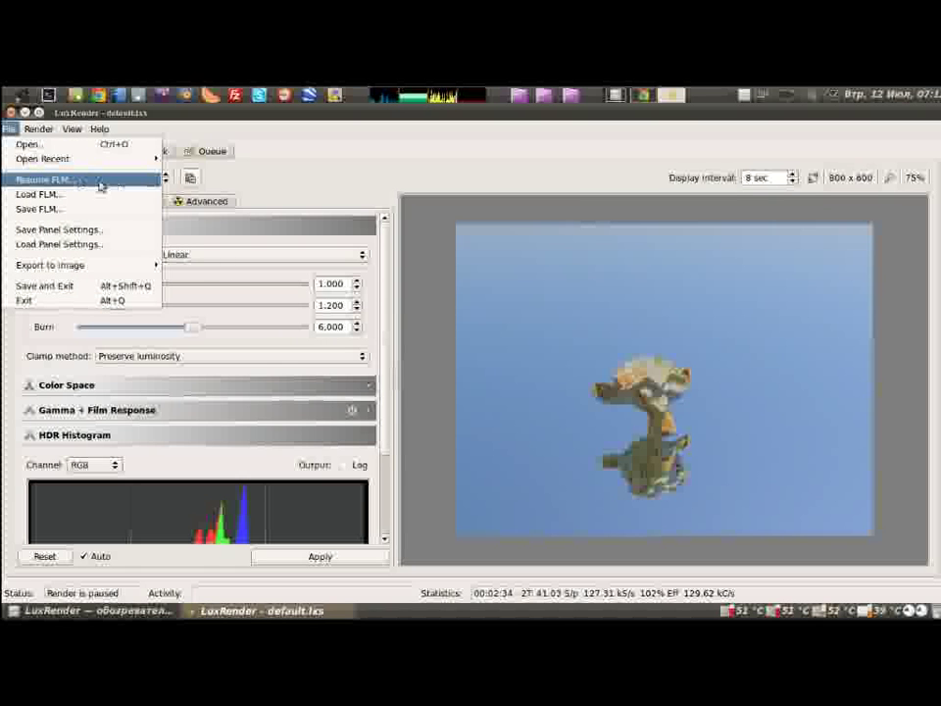
click(329, 183)
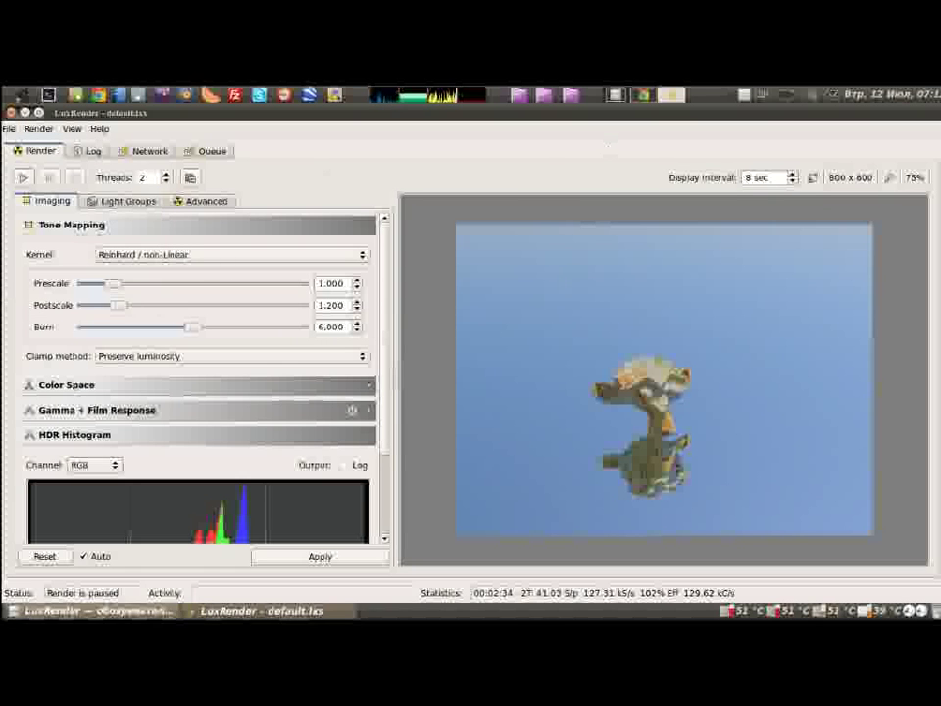
click(98, 610)
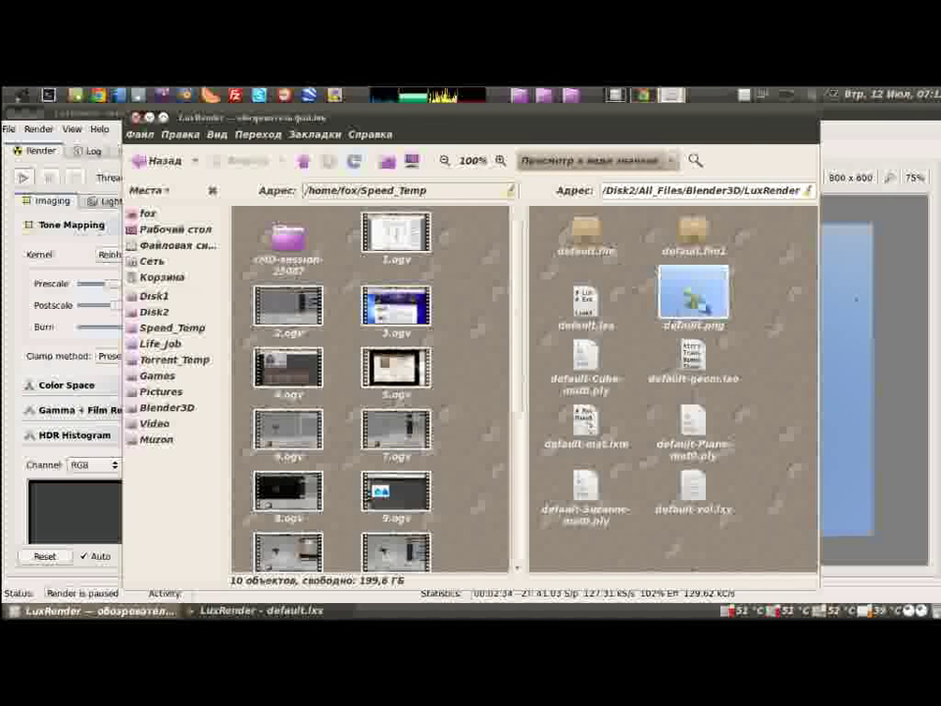
Step: Preview default.png in the image viewer, close it, and switch back to LuxRender's File menu
double_click(693, 292)
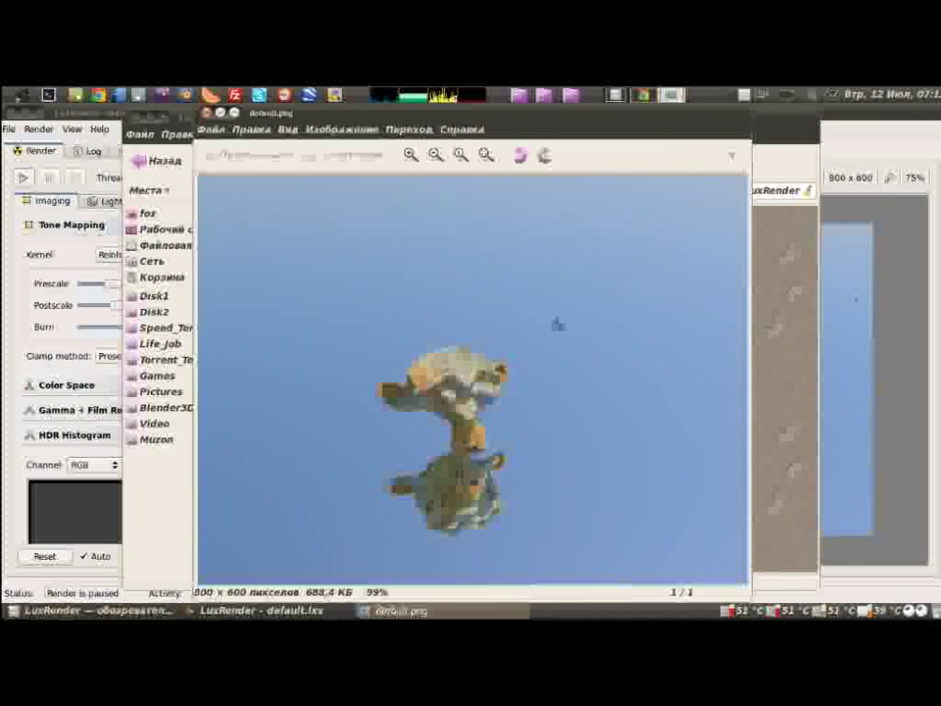
key(ctrl+w)
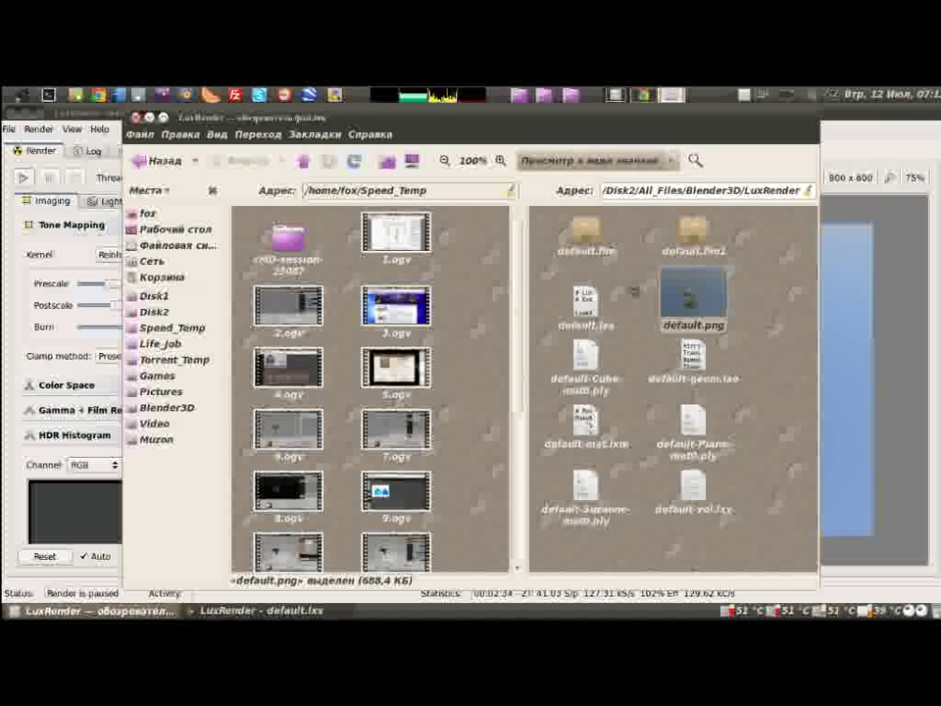
click(8, 128)
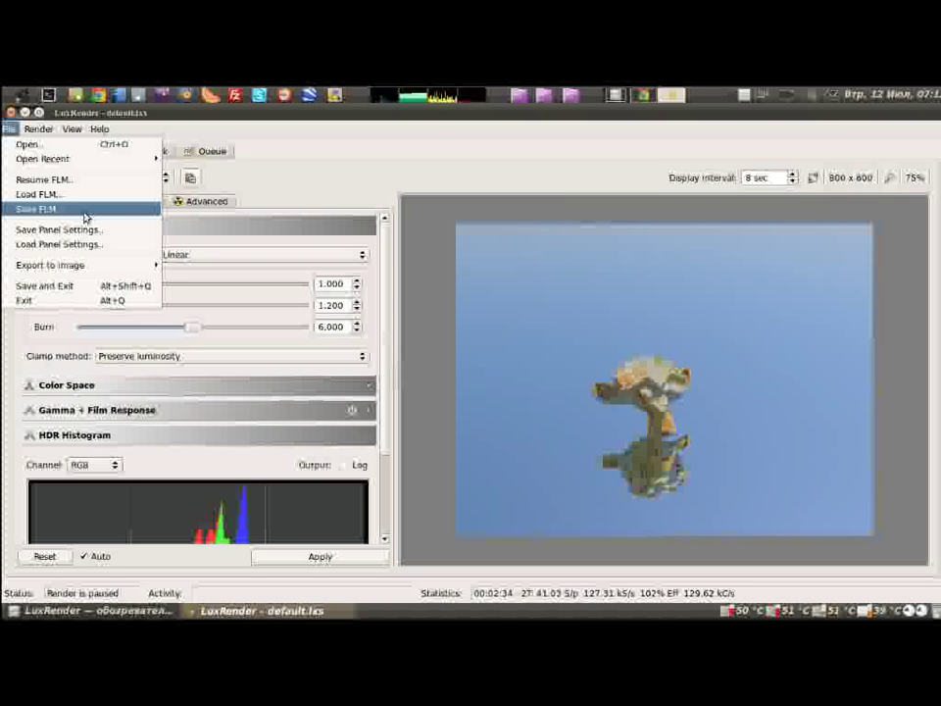
Step: Exit LuxRender from the File menu
click(304, 194)
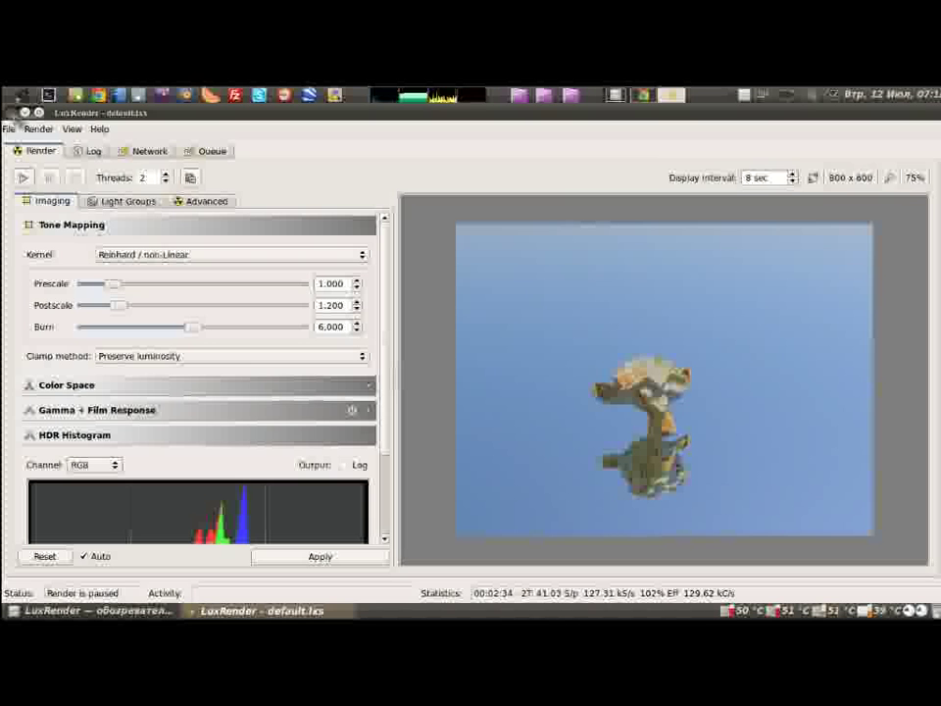
click(8, 129)
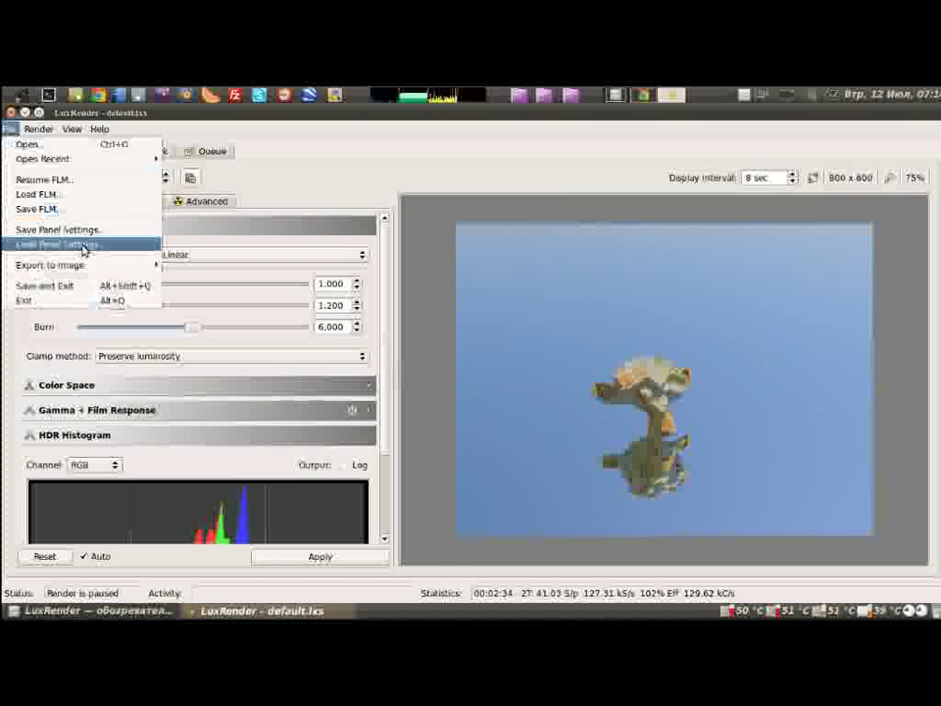
click(74, 285)
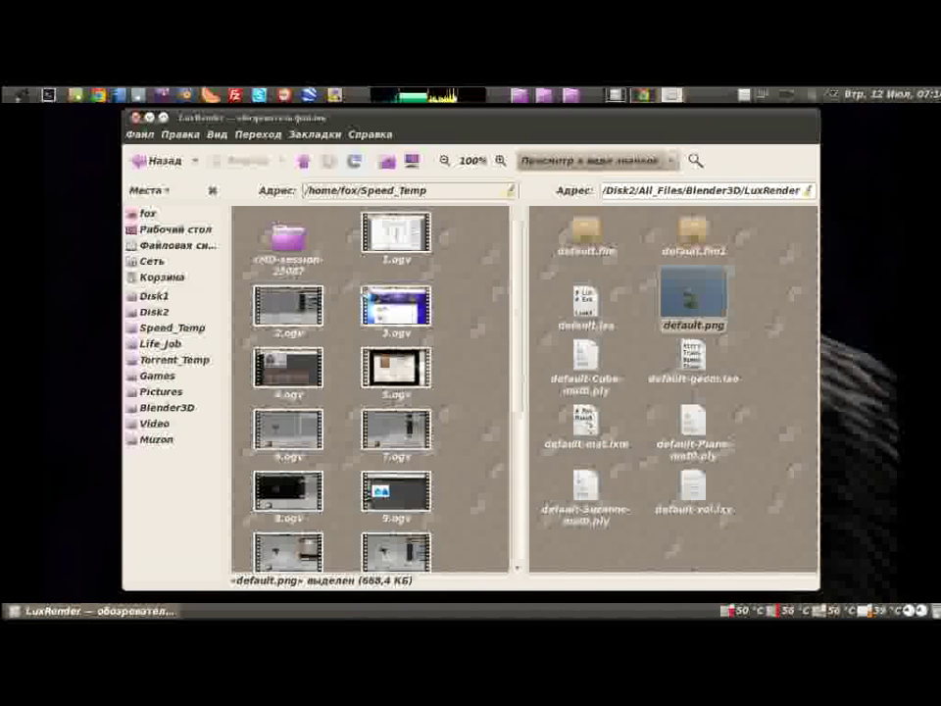
Step: Relaunch luxrender from the lux-v08-x86_64-sse2-OpenCL folder under Blender3D
click(157, 161)
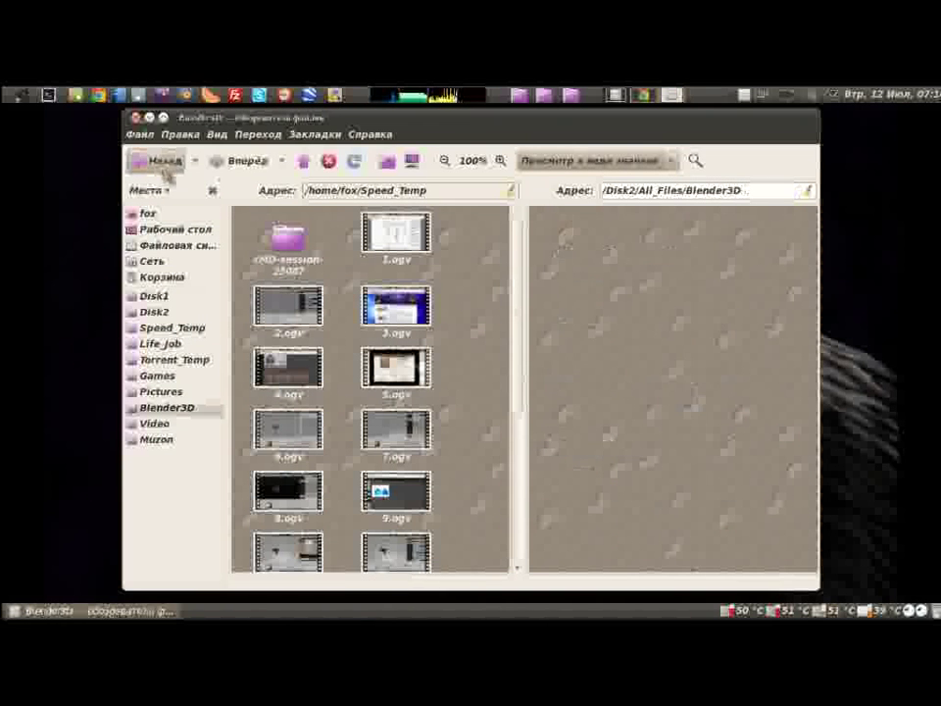
double_click(692, 362)
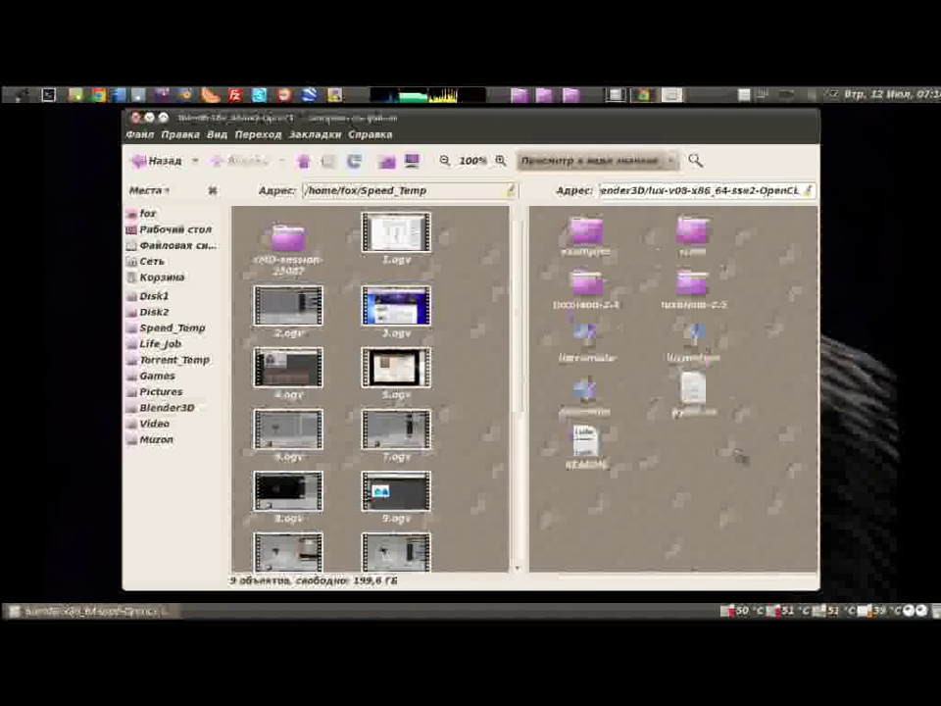
double_click(597, 409)
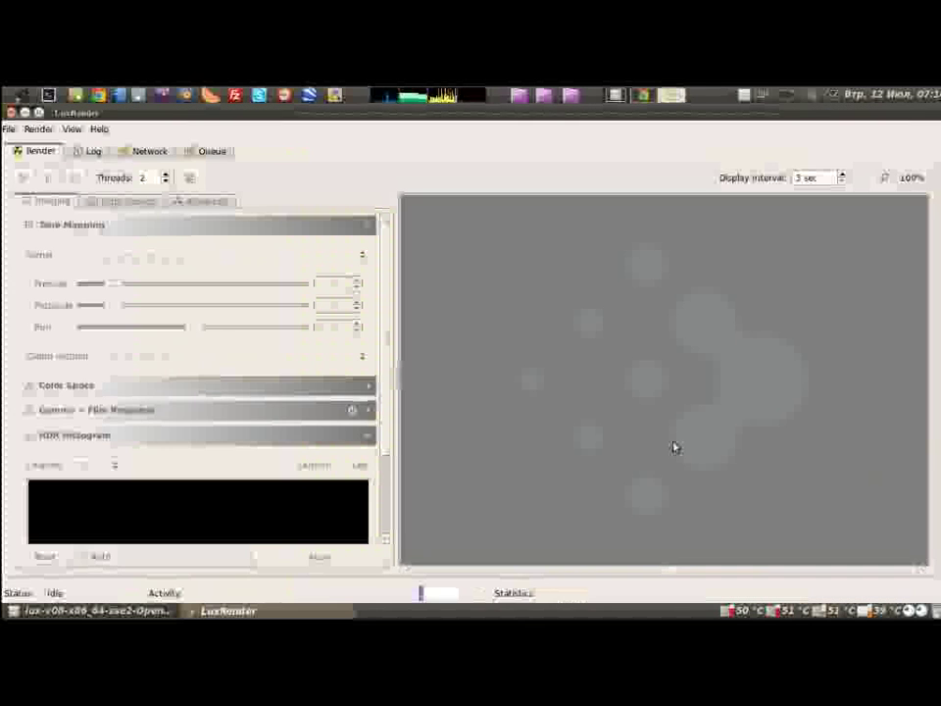
Step: Resume default.lxs from its default.flm film, fit it to the window, and pause it
click(10, 129)
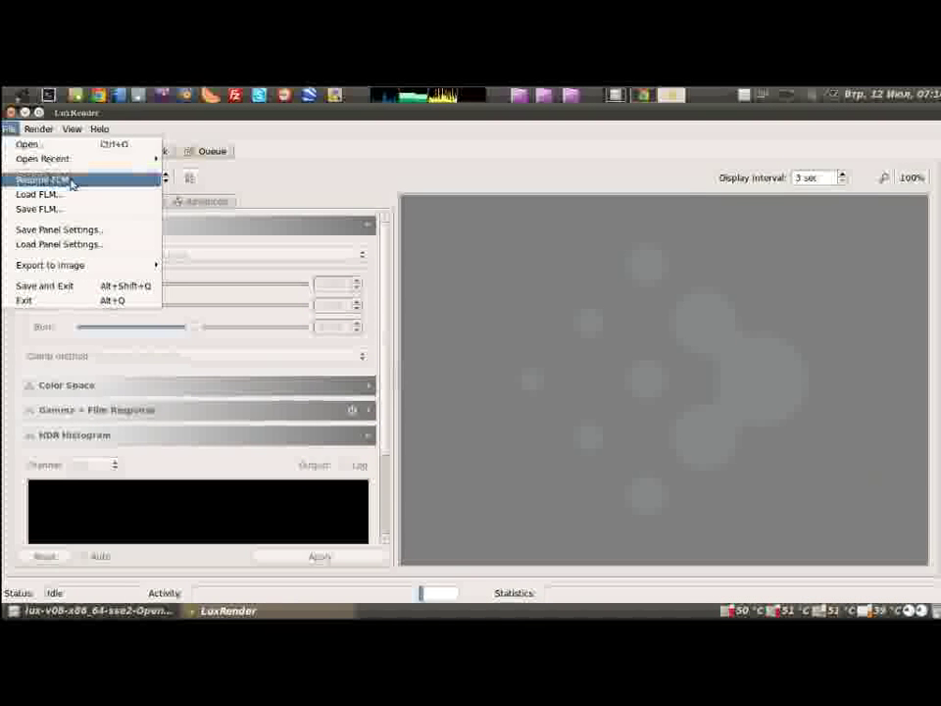
click(76, 187)
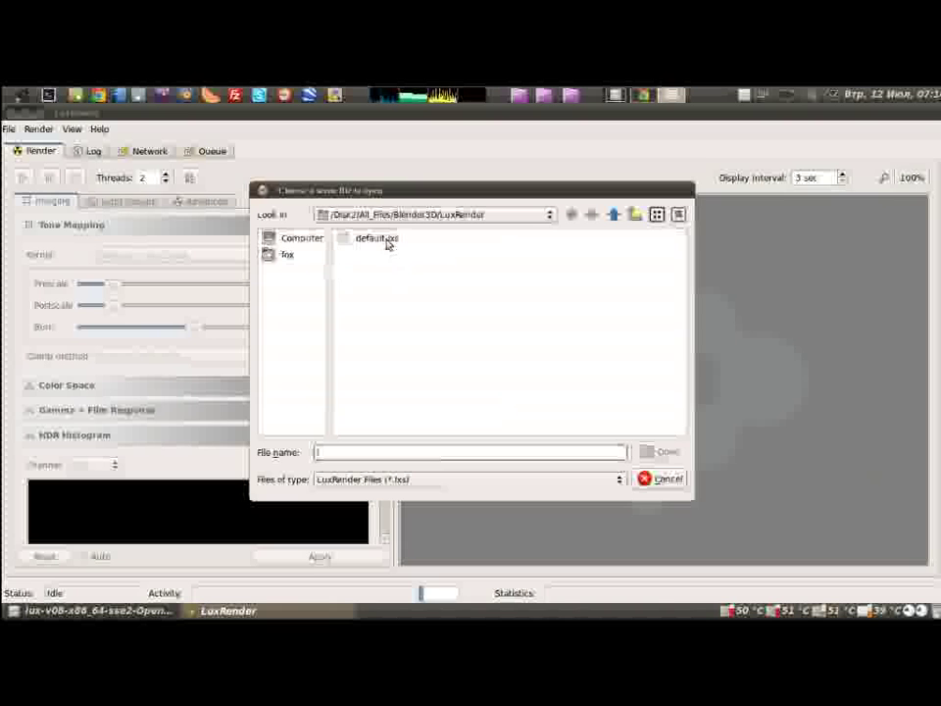
double_click(390, 243)
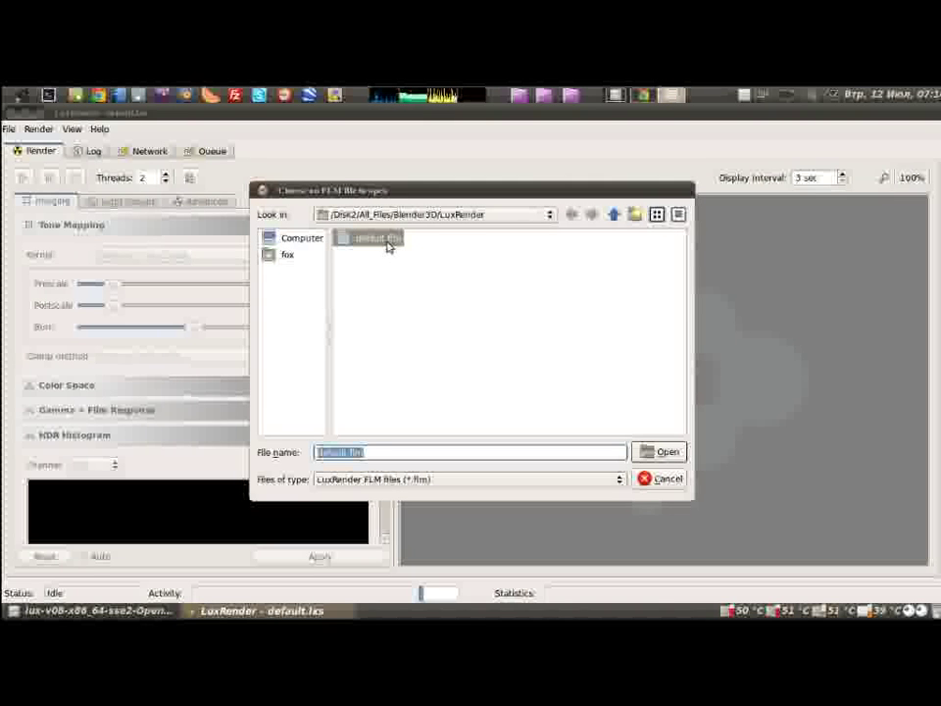
double_click(389, 244)
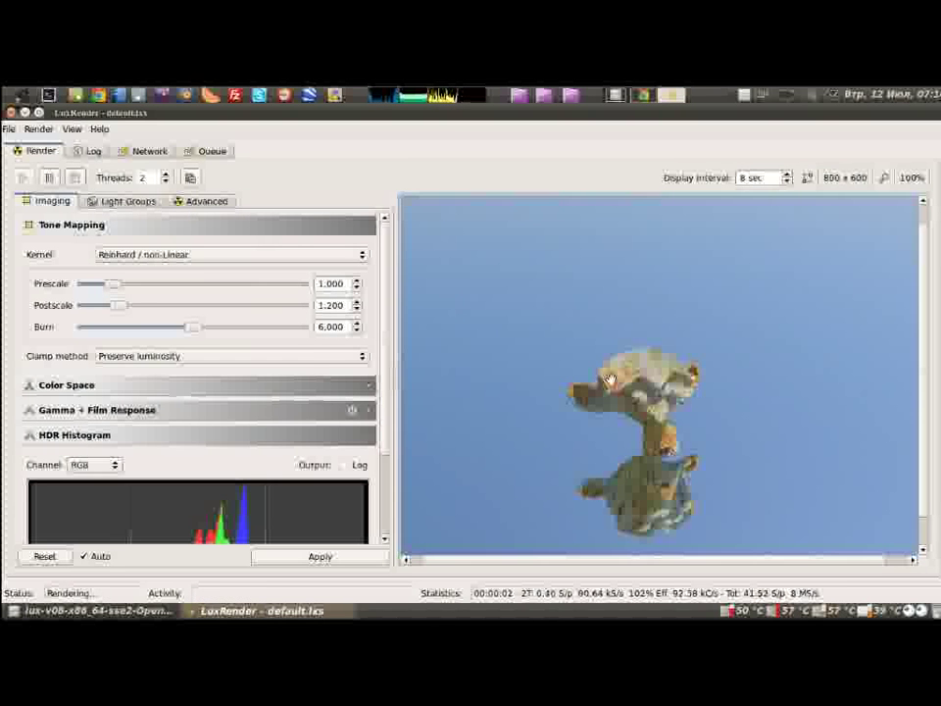
click(609, 378)
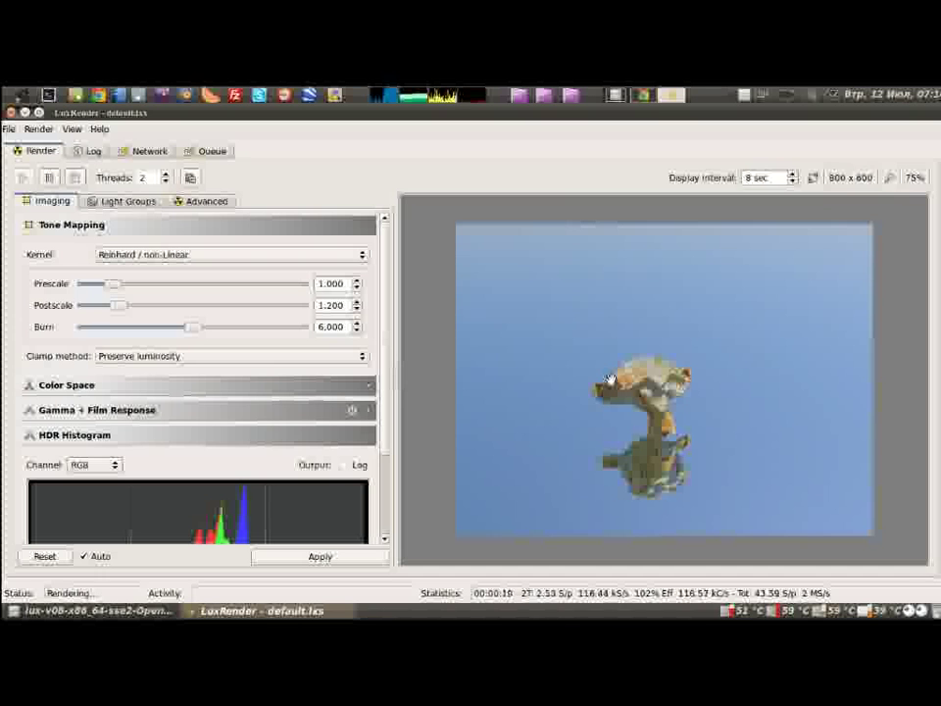
click(49, 180)
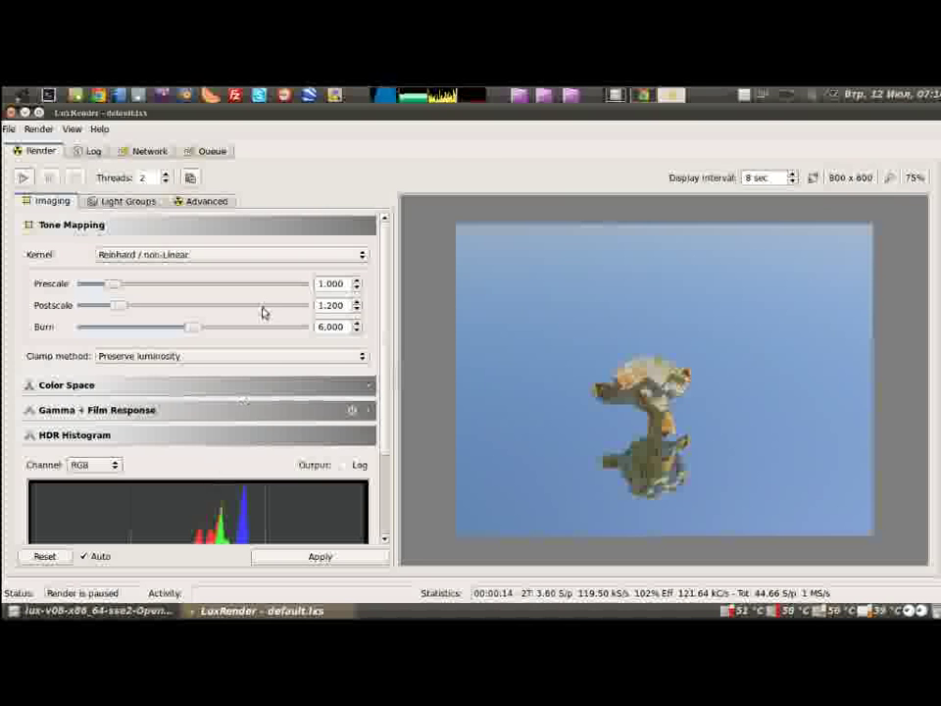
Step: Look over the File menu's recently opened scenes without choosing one
click(7, 129)
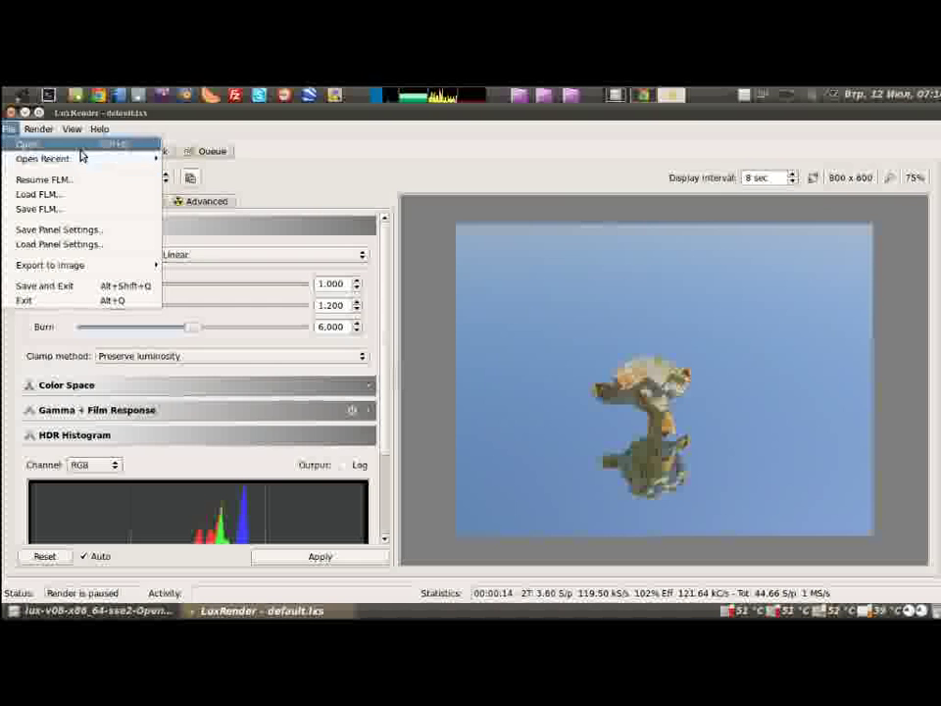
click(87, 160)
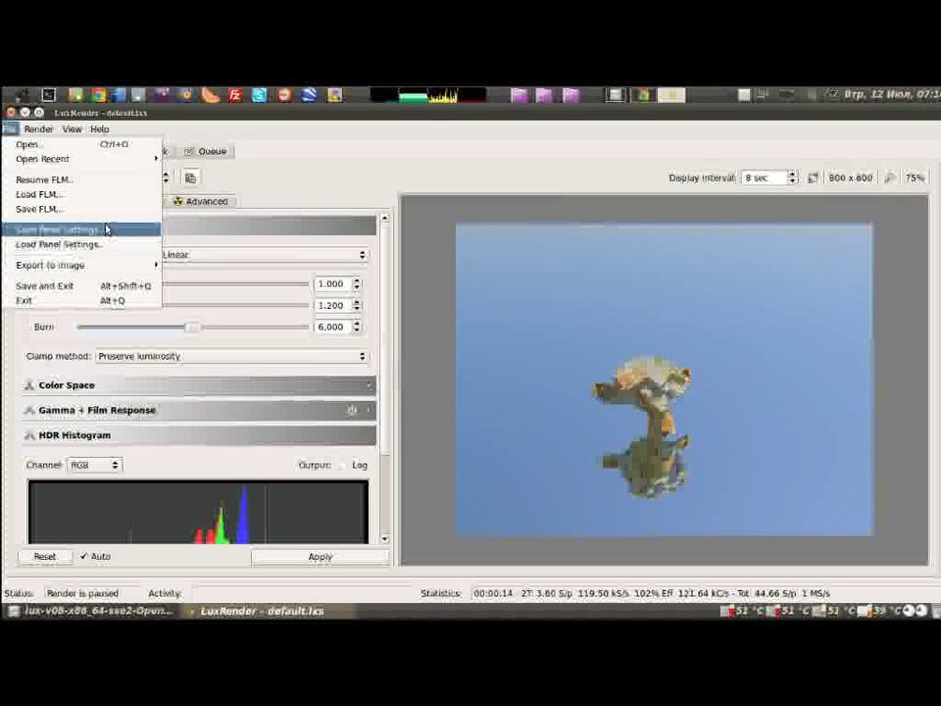
click(315, 288)
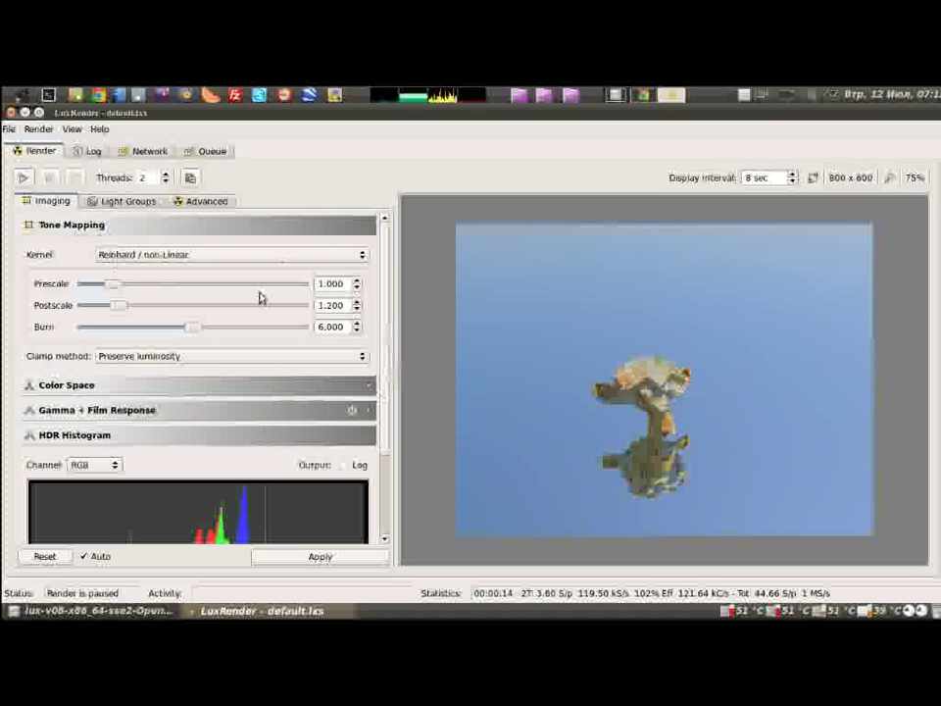
scroll(378, 418, down, 3)
scroll(377, 418, up, 3)
click(9, 130)
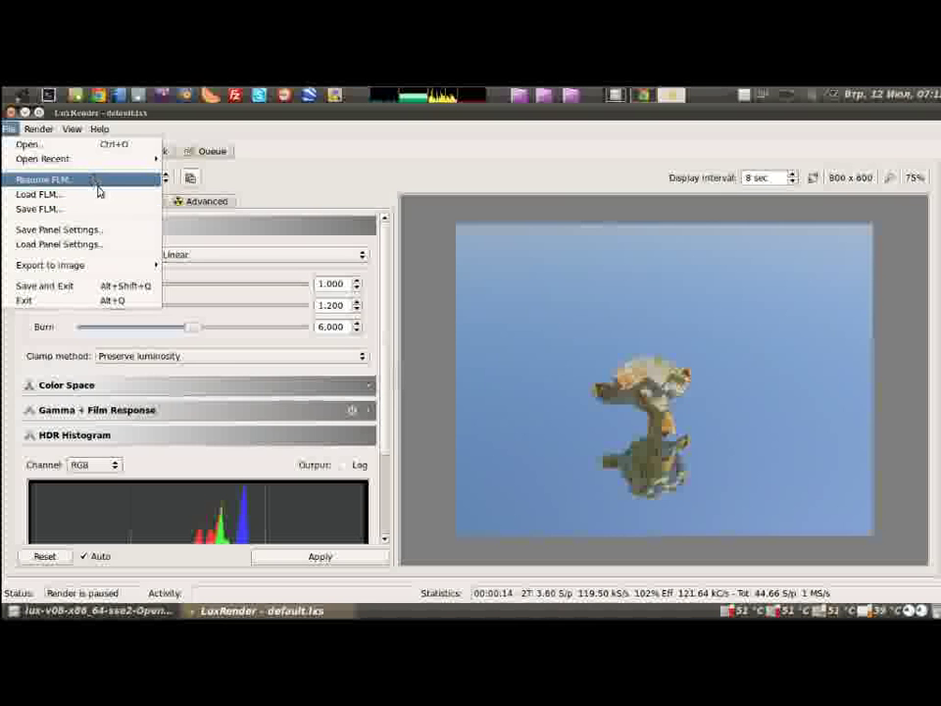
Step: Save the panel settings as Set_panel.txt
click(110, 234)
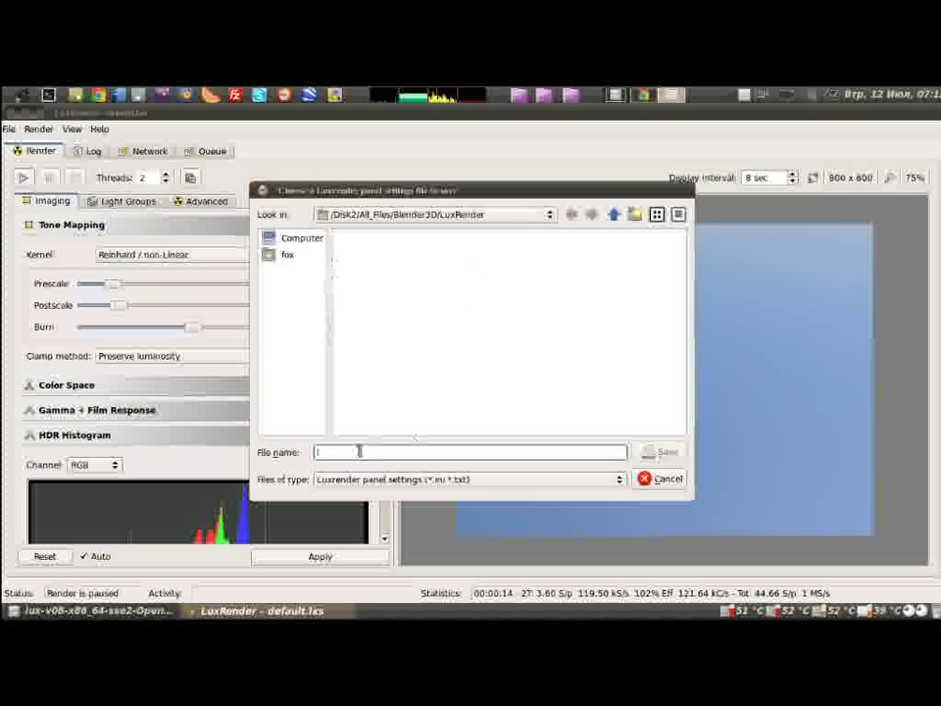
text(S)
text(et_panel)
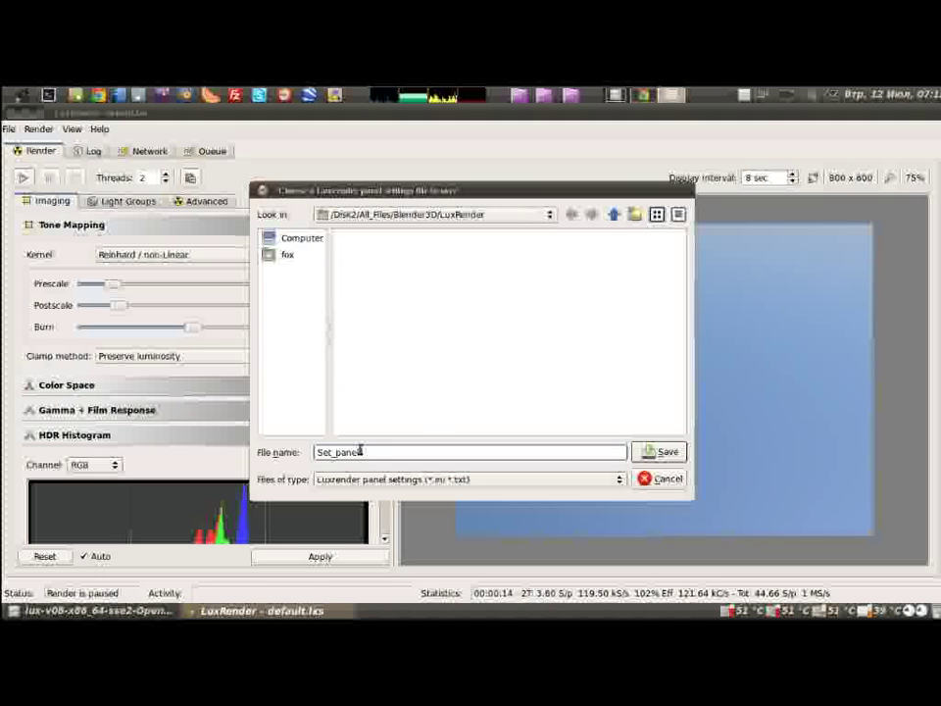
text(.txt)
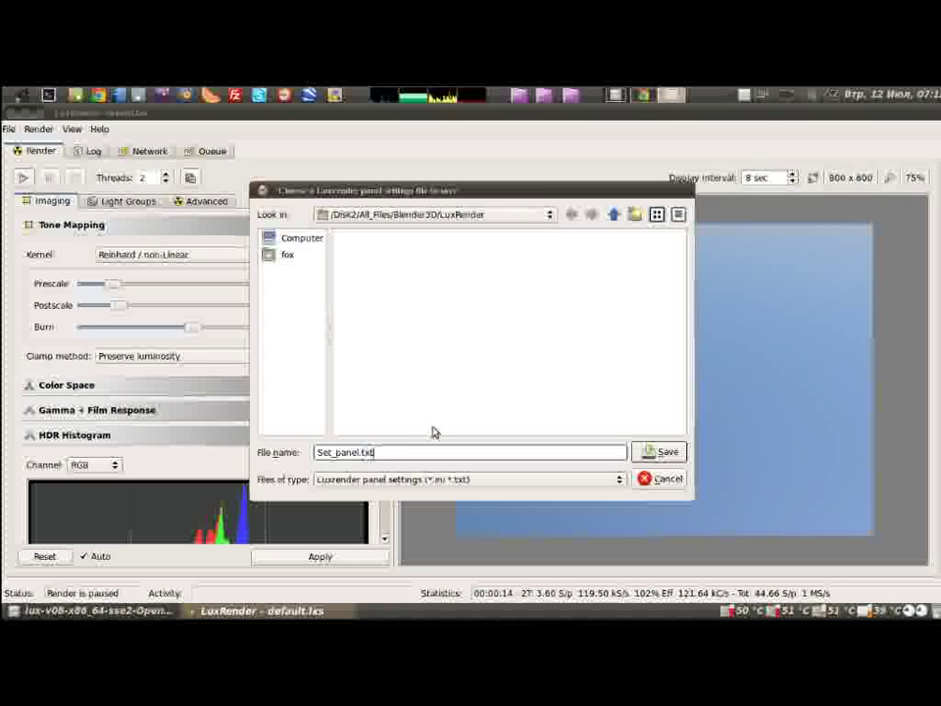
click(661, 453)
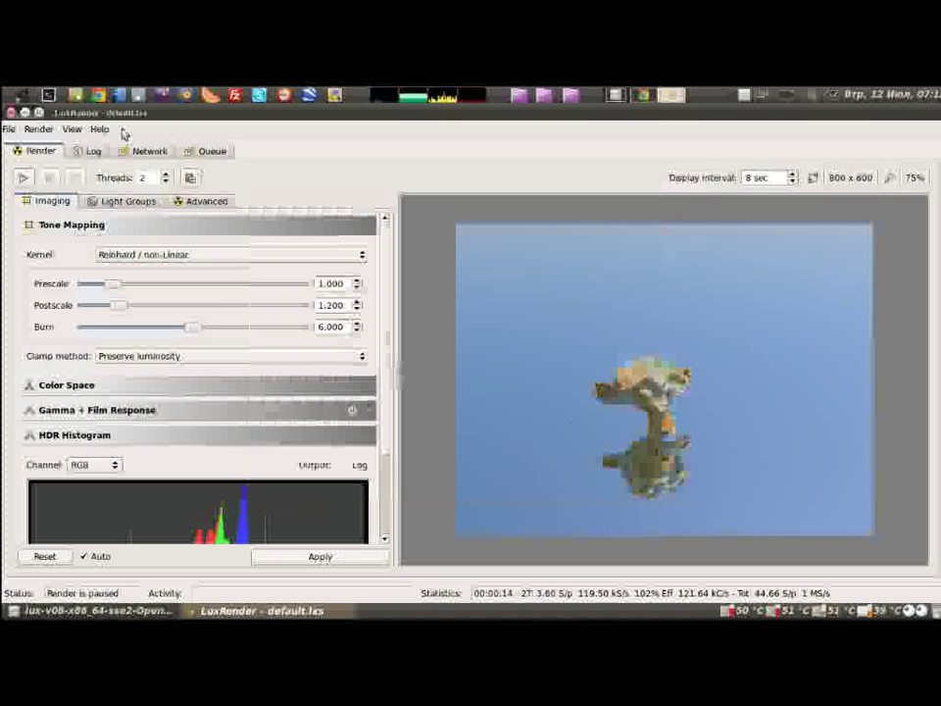
Step: Check the File menu without choosing anything, then switch to the Network tab
click(8, 130)
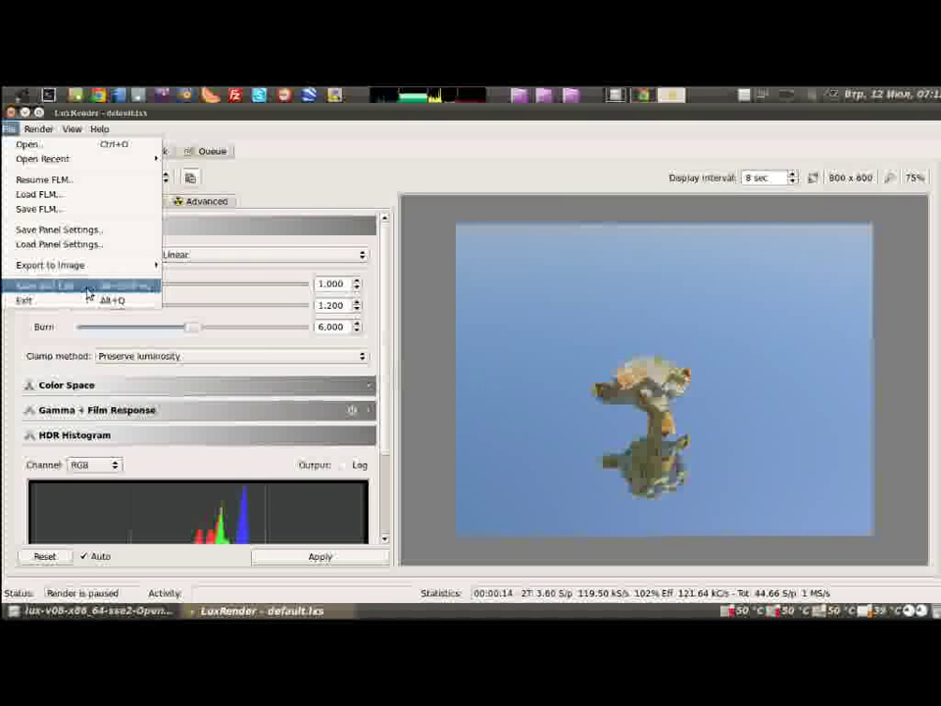
click(331, 194)
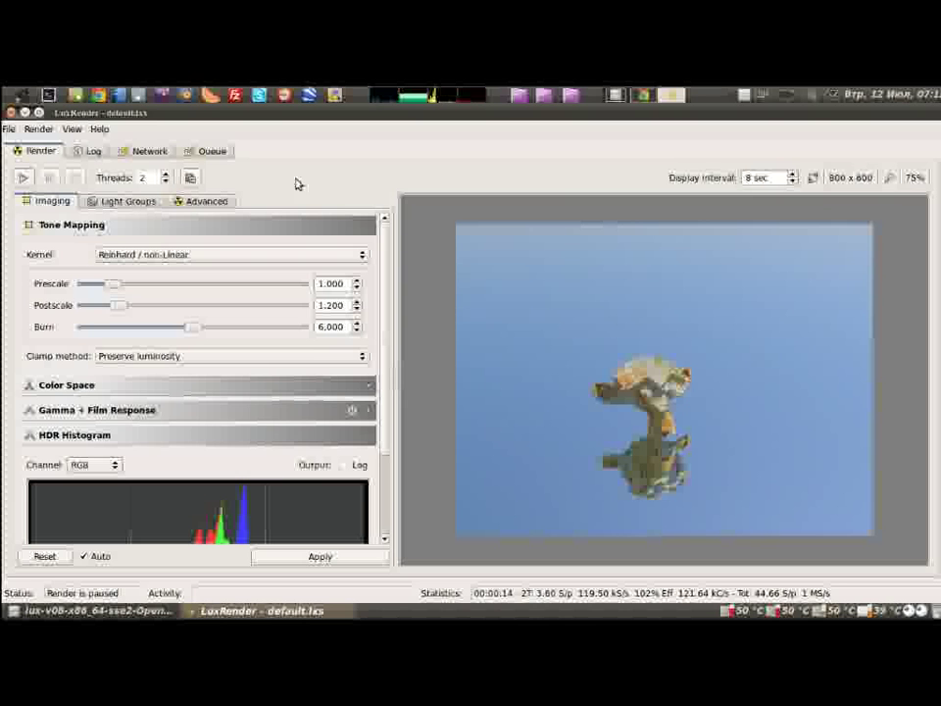
click(150, 151)
Step: Insert the missing dot so the Server field reads 10.18.6.155, then switch workspaces
click(94, 176)
text(10.186.155)
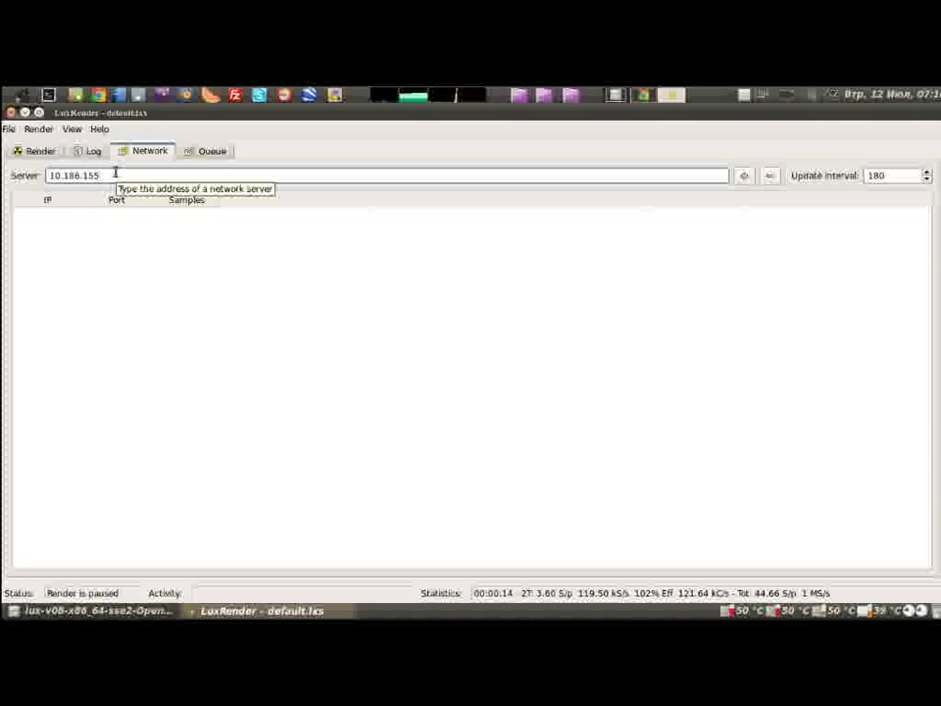
key(Left)
key(Left)
key(Left)
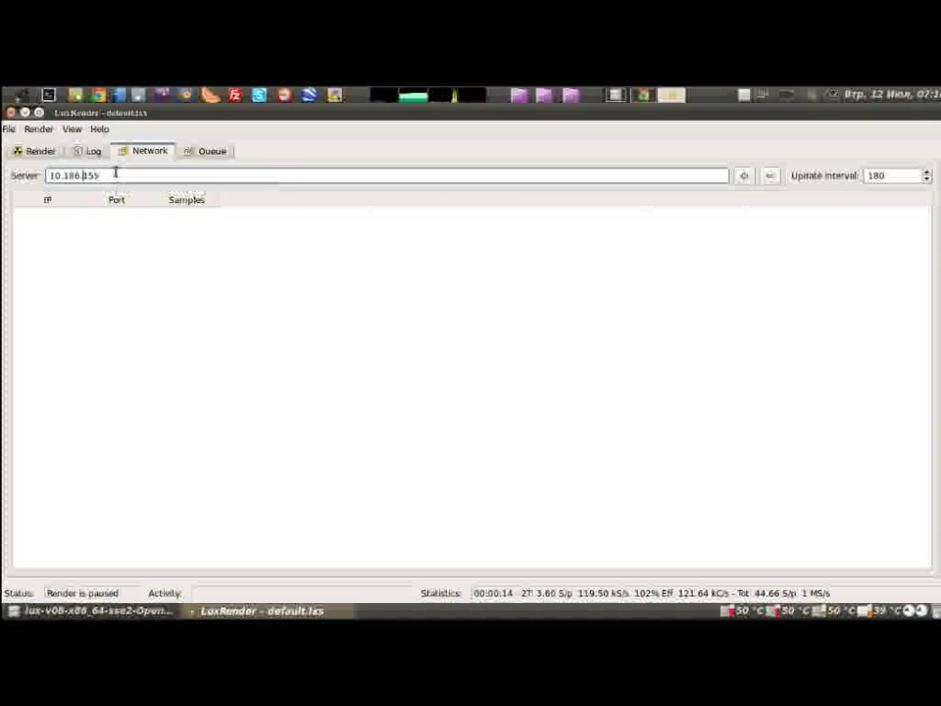
text(.)
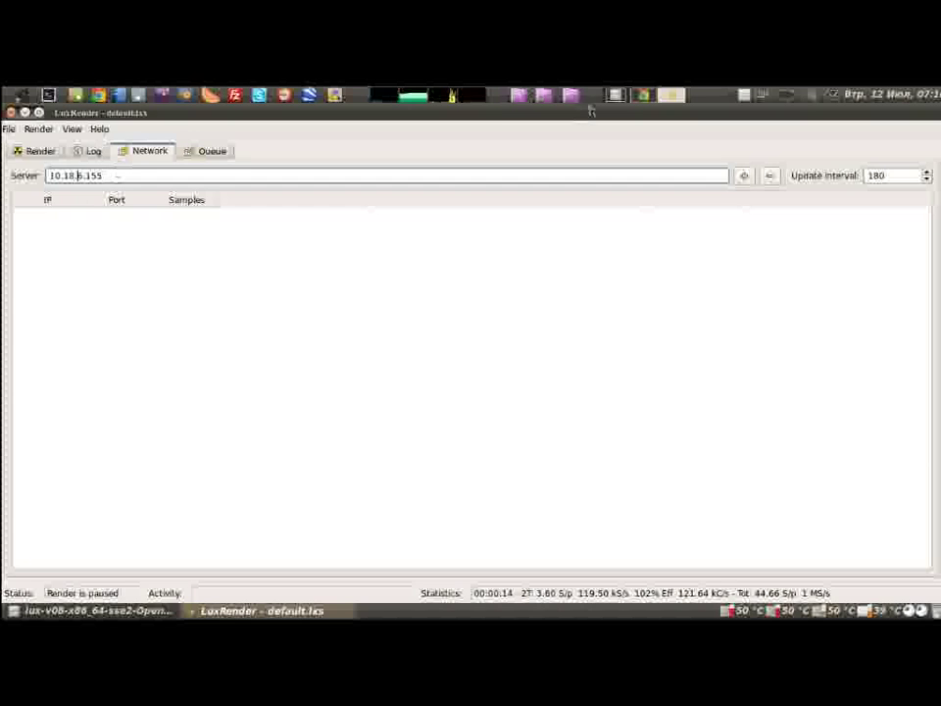
key(ctrl+alt+Left)
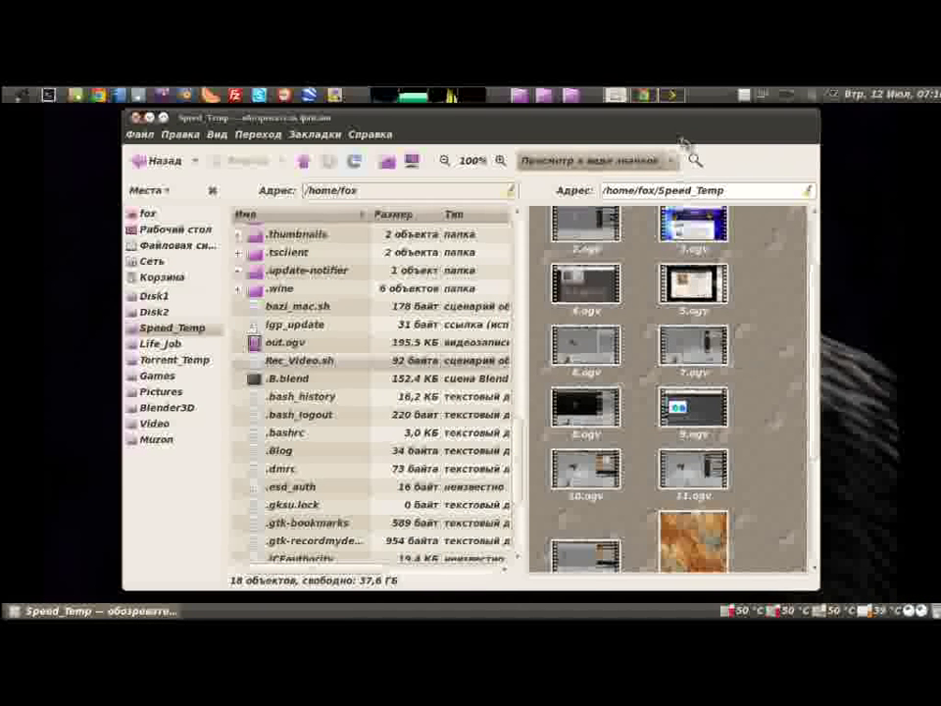
Step: In the file manager, go from Blender3D into lux-v08-x86_64-sse2-OpenCL and open a terminal there
click(672, 95)
click(93, 610)
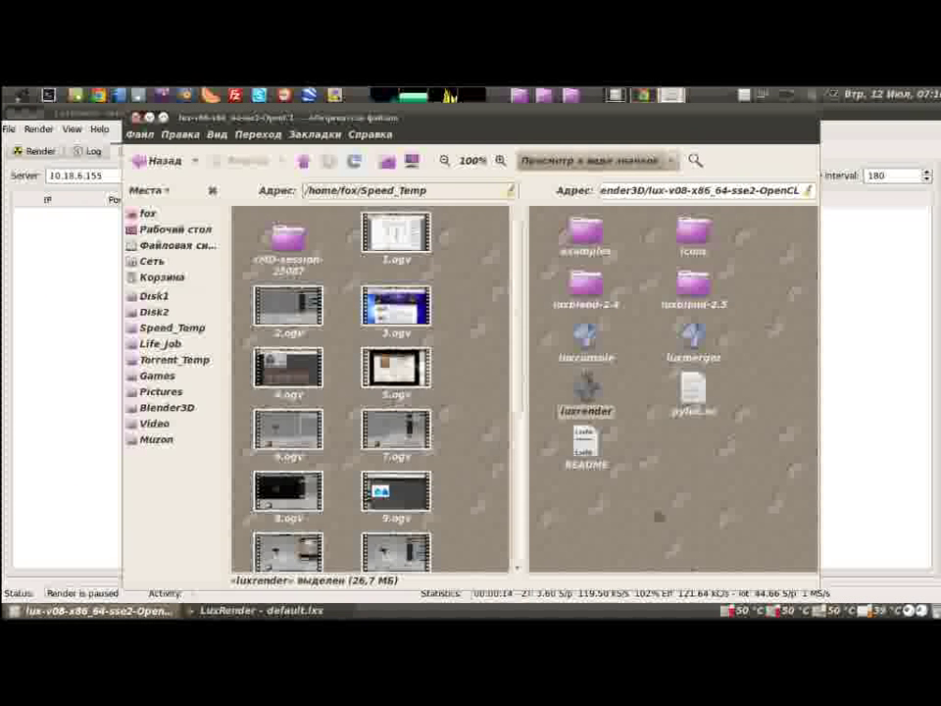
click(157, 160)
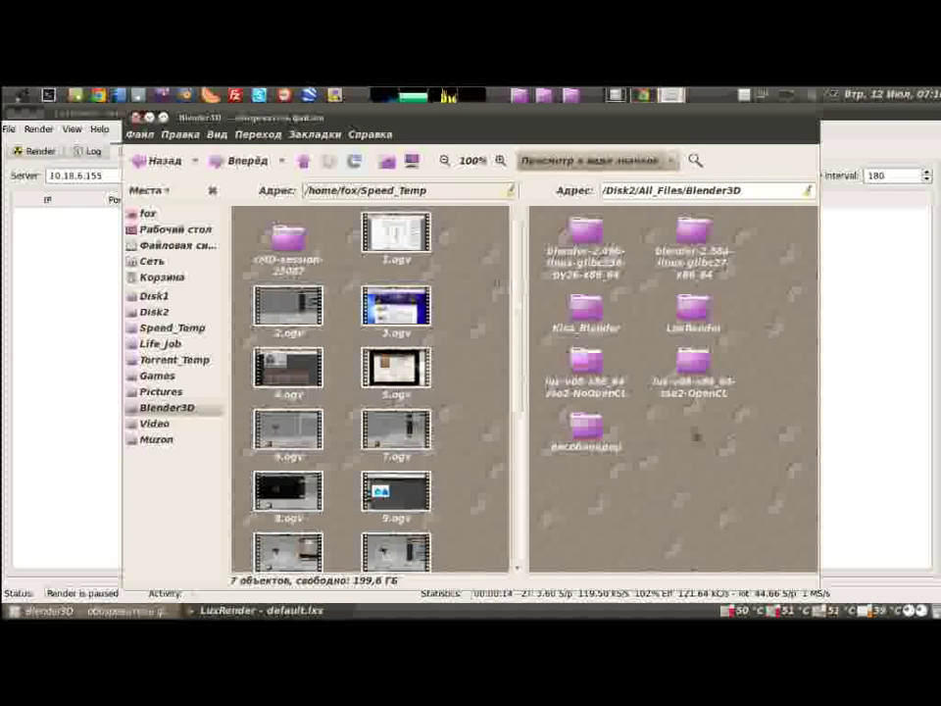
double_click(693, 371)
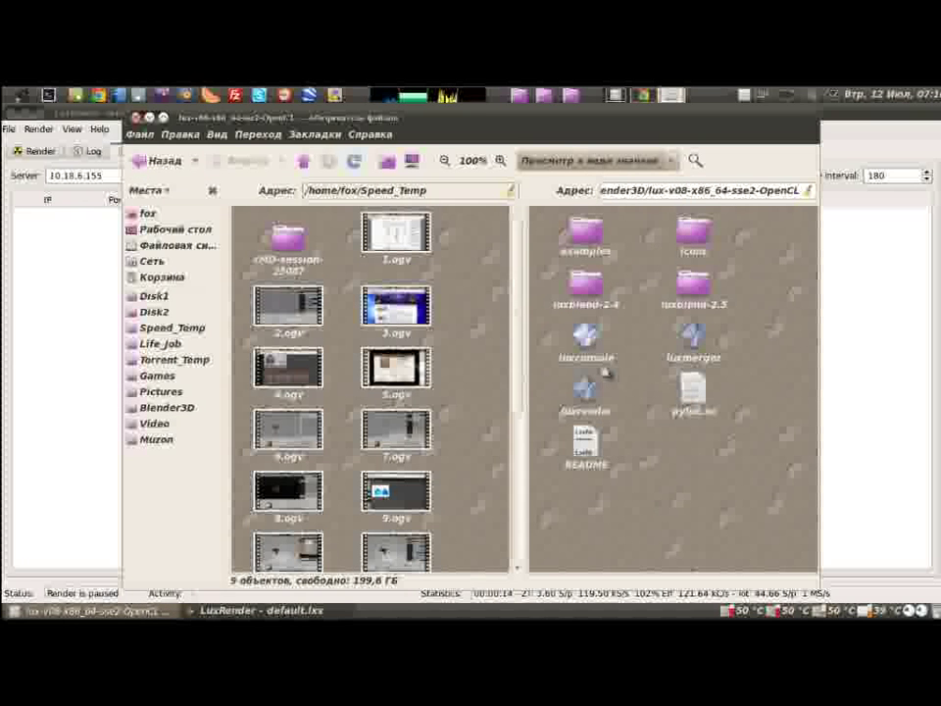
right_click(663, 480)
click(738, 325)
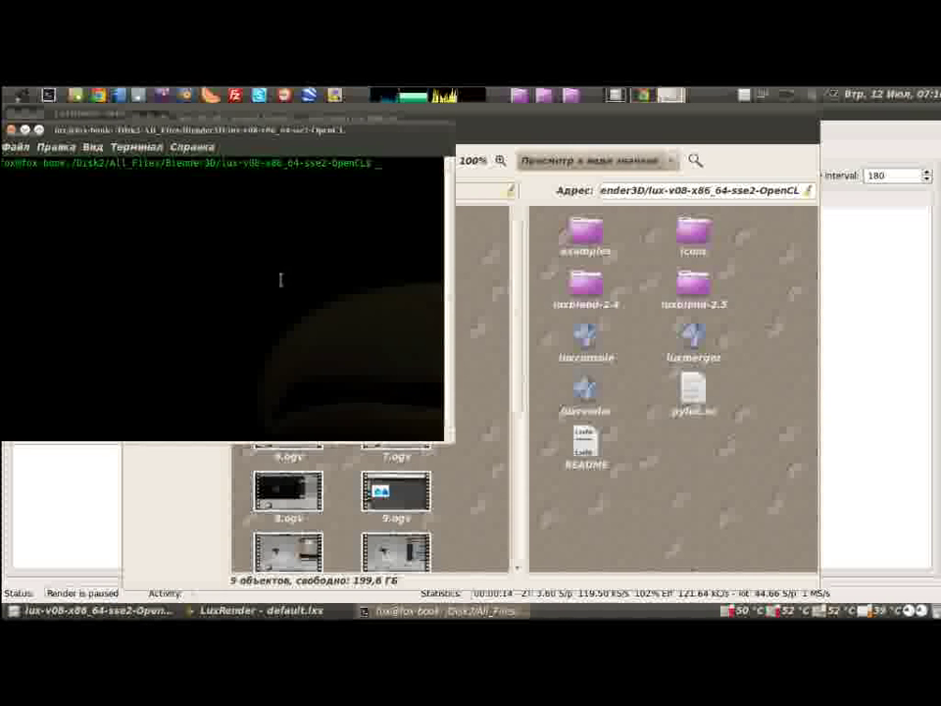
text(./)
text(ls)
Step: List the folder with ls and paste the luxconsole name from the listing onto the prompt
key(Return)
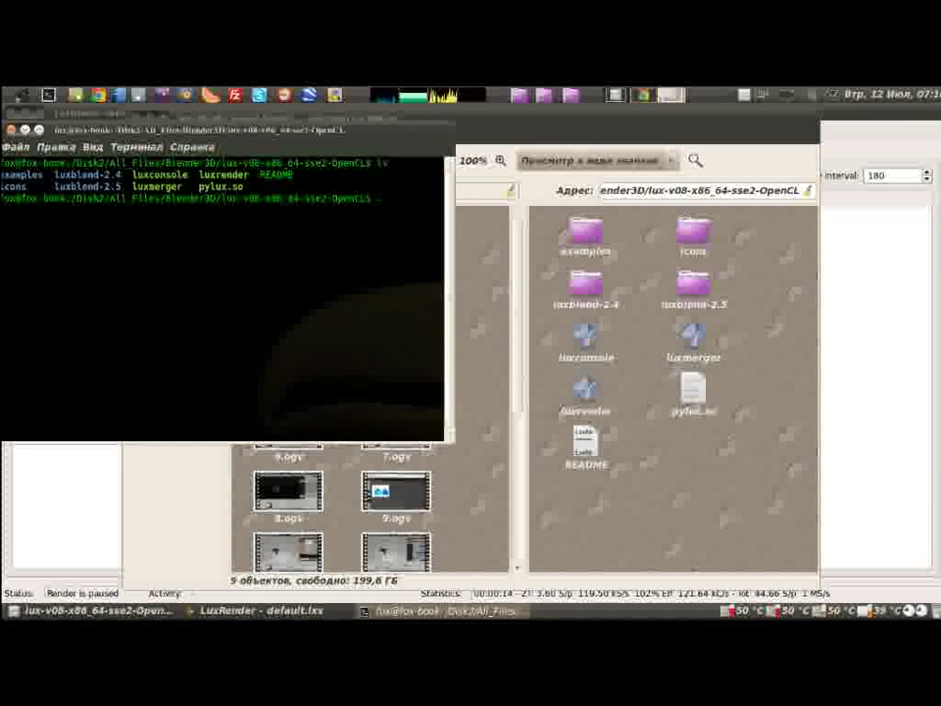
double_click(160, 175)
right_click(165, 175)
click(236, 243)
right_click(247, 250)
click(279, 335)
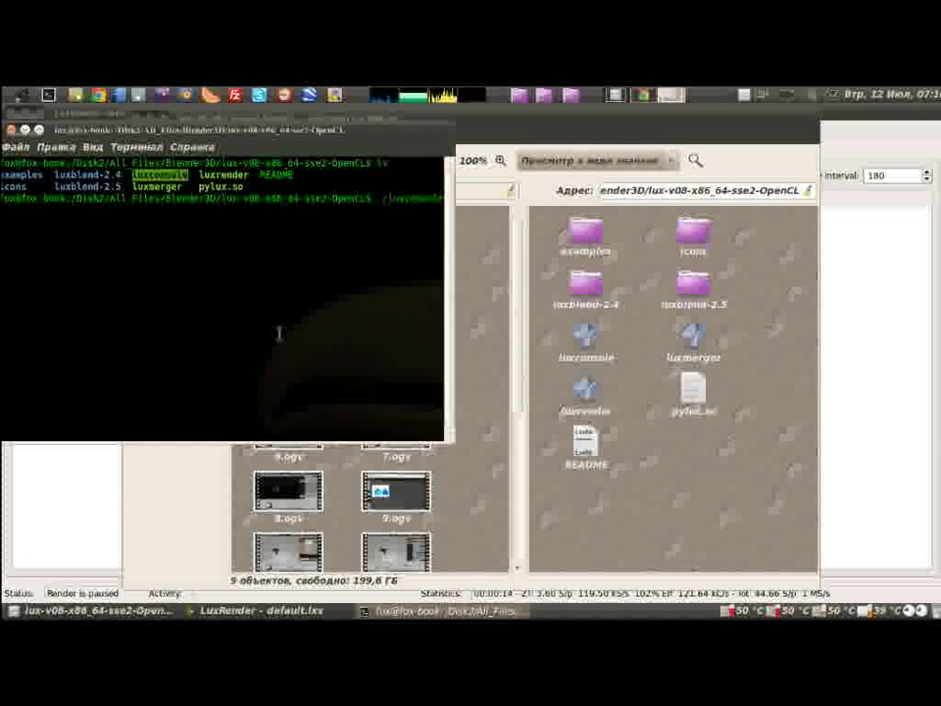
Step: Run luxconsole, read through its usage help, and begin typing ./luxconsole again
key(Return)
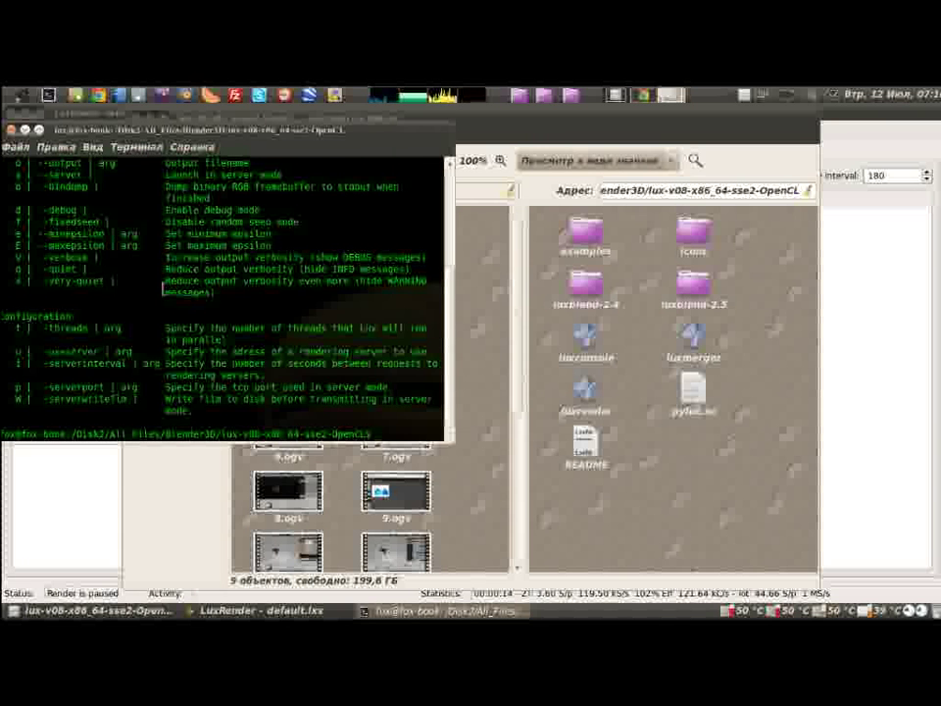
scroll(196, 294, up, 2)
scroll(265, 340, up, 3)
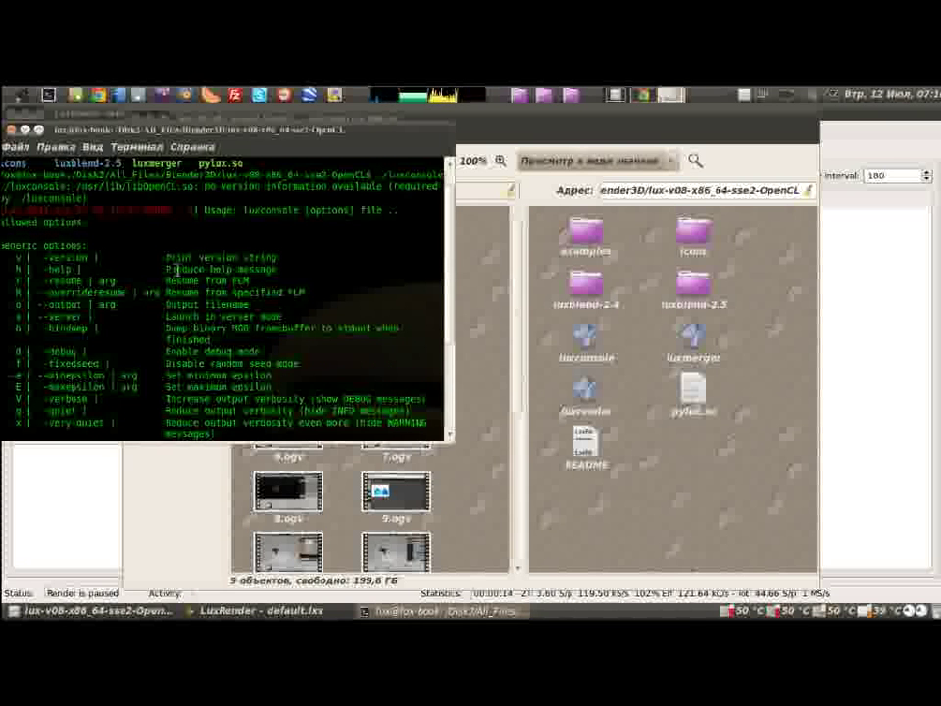
scroll(128, 299, down, 1)
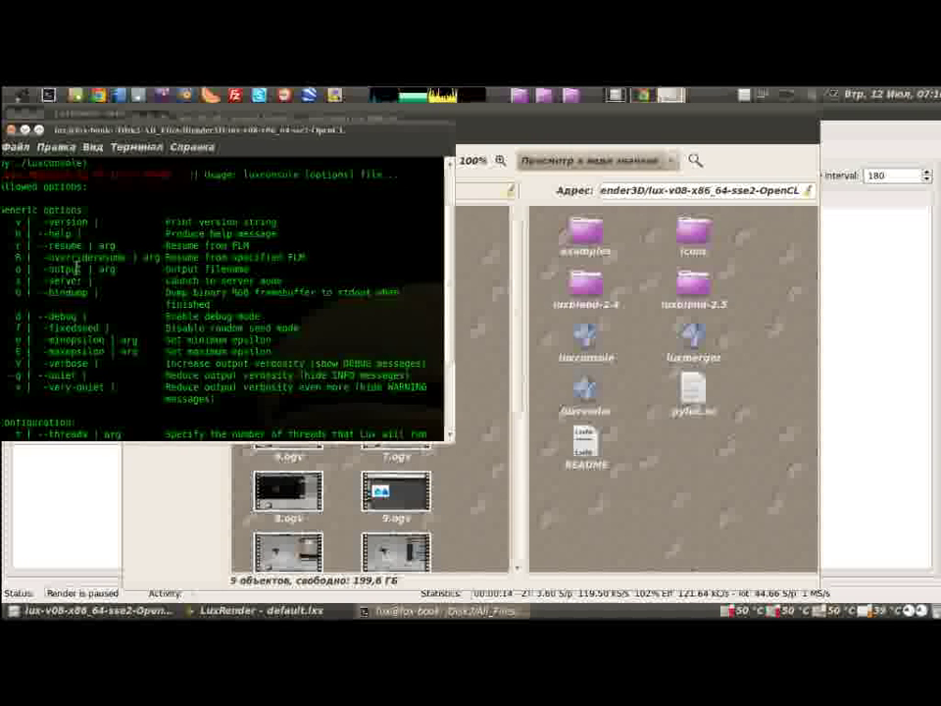
scroll(79, 268, down, 1)
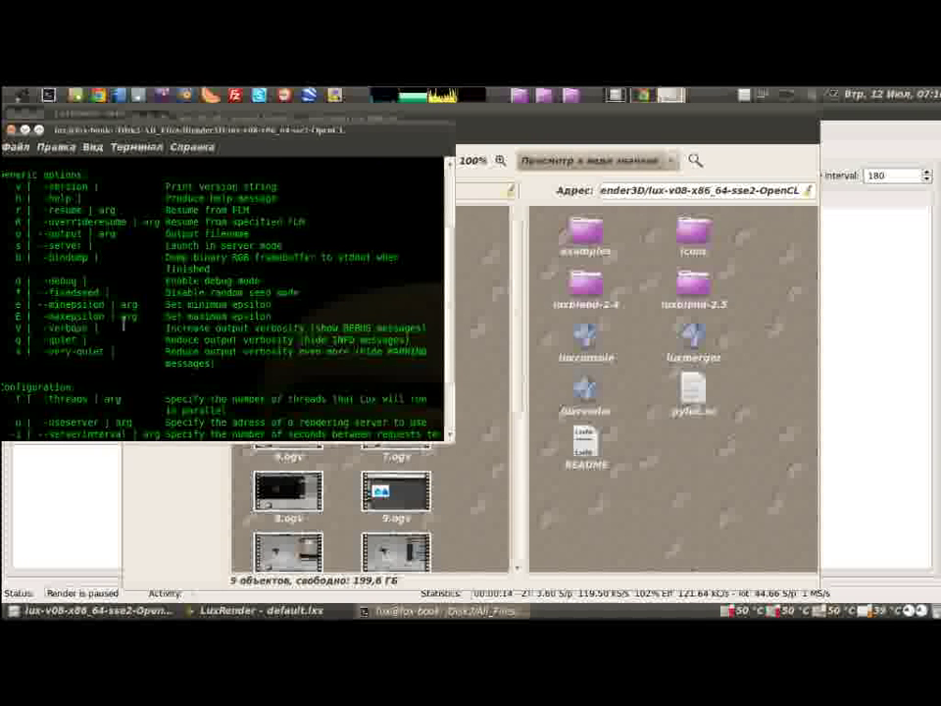
scroll(235, 309, down, 2)
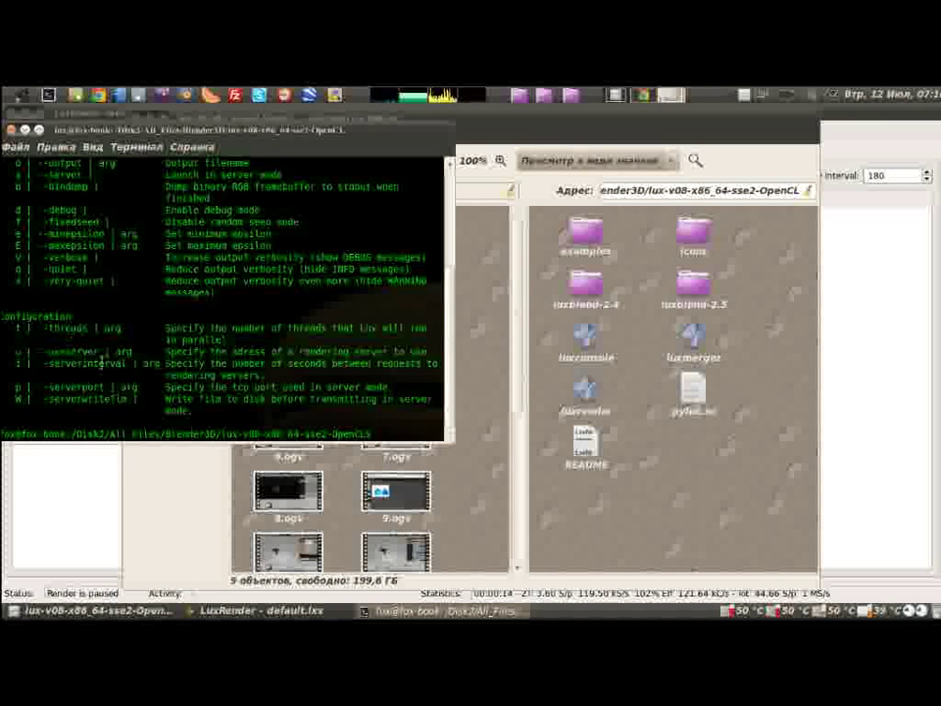
text(./luxconsole)
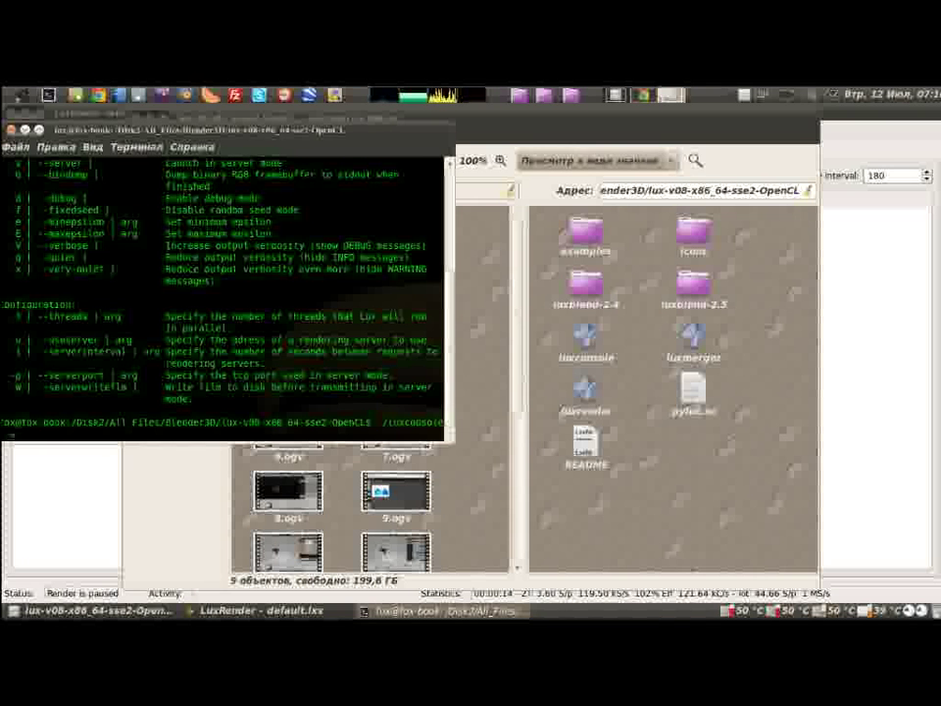
Step: Start luxconsole as a render server listening on port 18018, then return to LuxRender's Network page
key(Return)
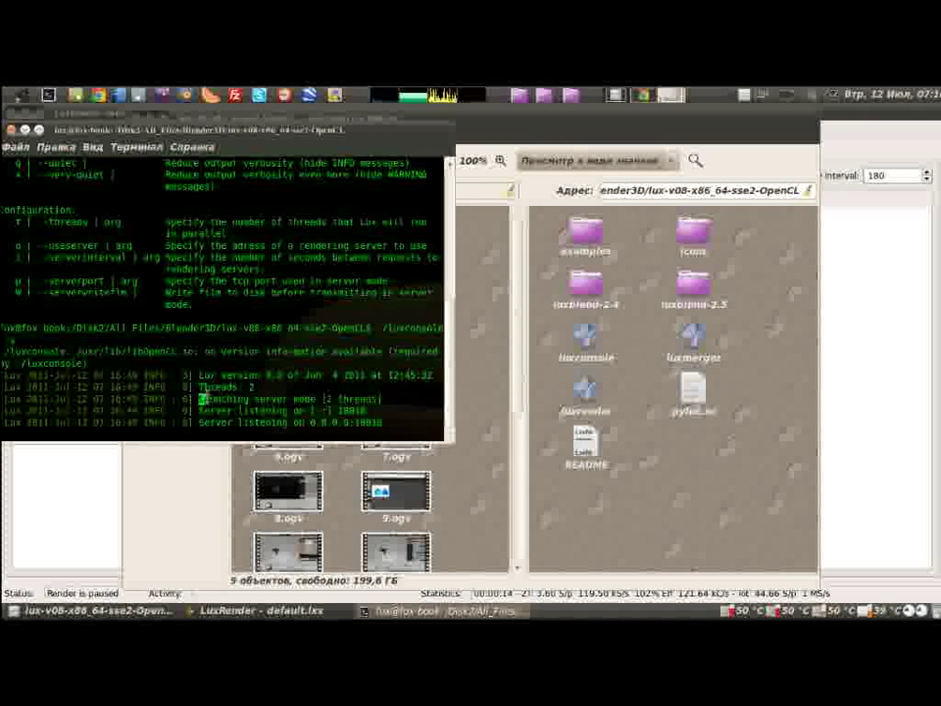
drag(201, 399, 441, 401)
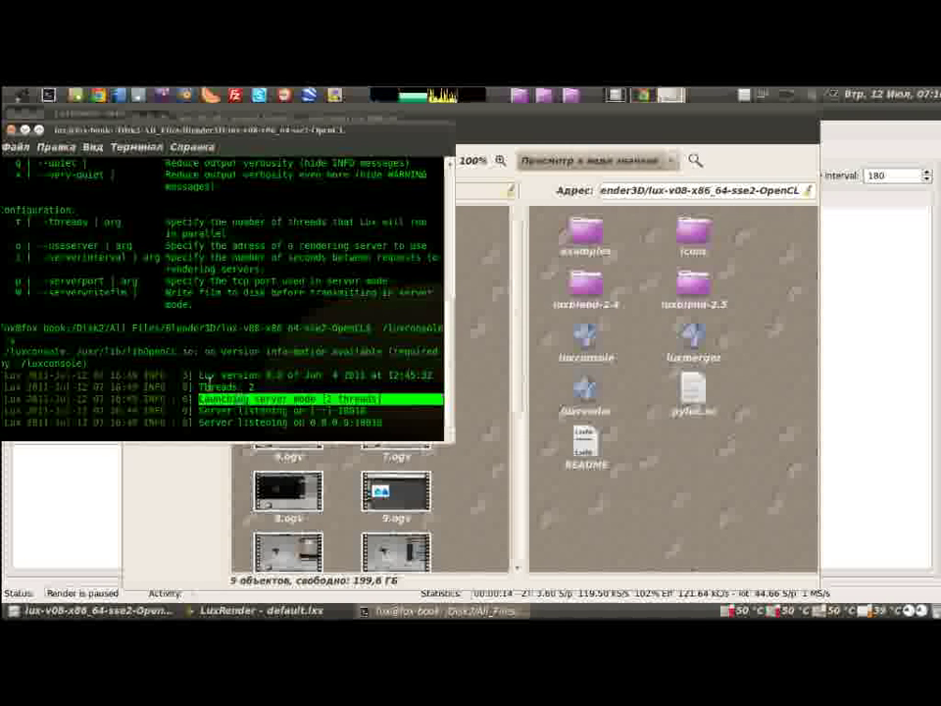
mouse_move(244, 412)
mouse_down()
mouse_move(441, 411)
mouse_move(363, 411)
mouse_up()
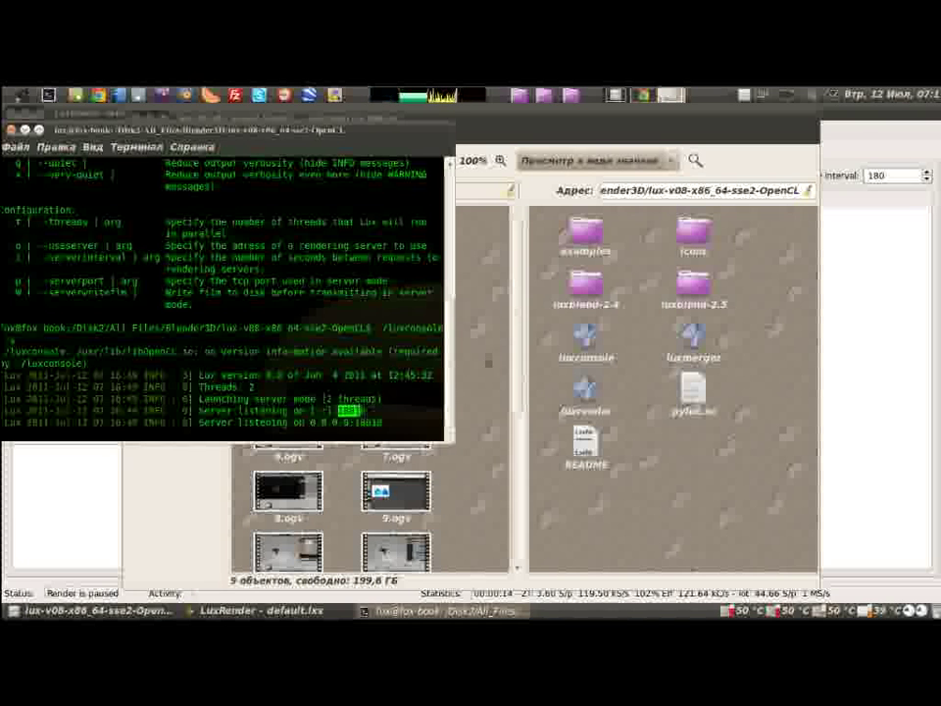
click(863, 147)
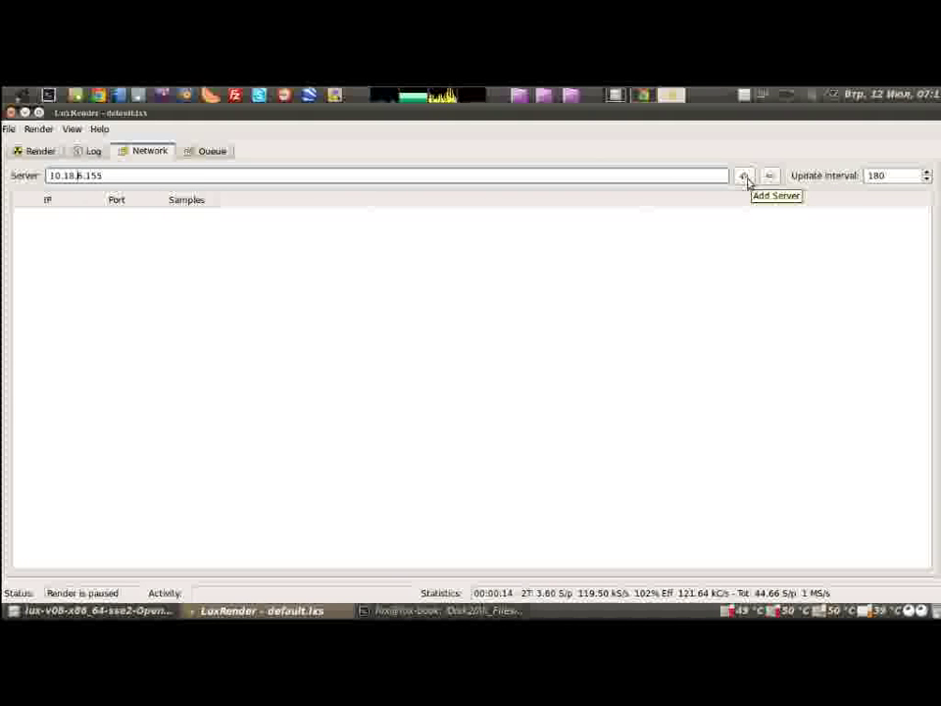
Step: Add server 10.18.6.155 and confirm the server session lines in the render log
click(745, 178)
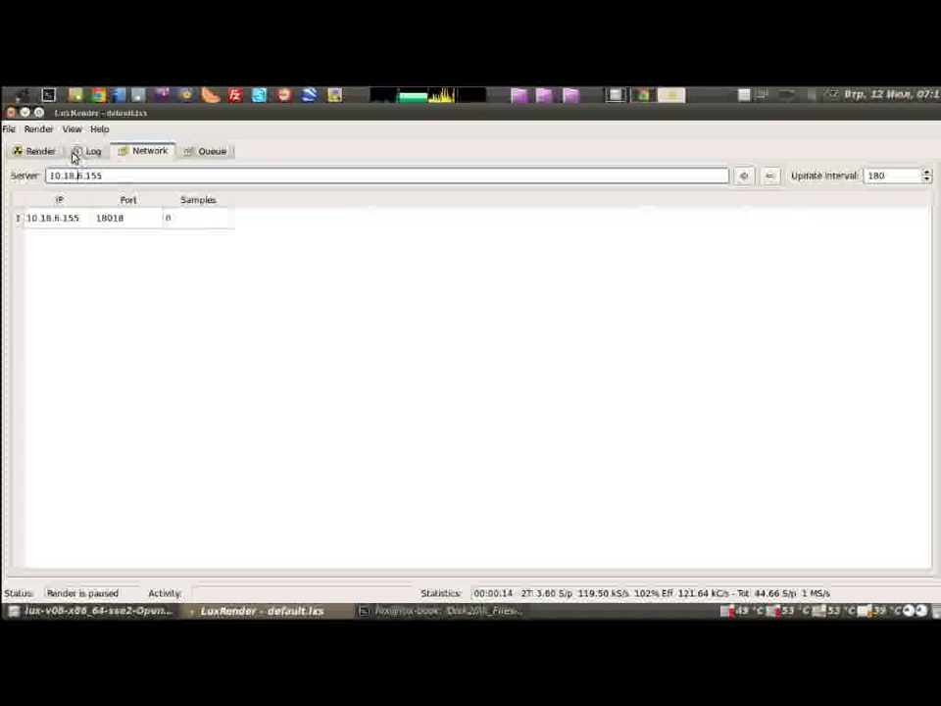
click(78, 152)
drag(147, 374, 374, 377)
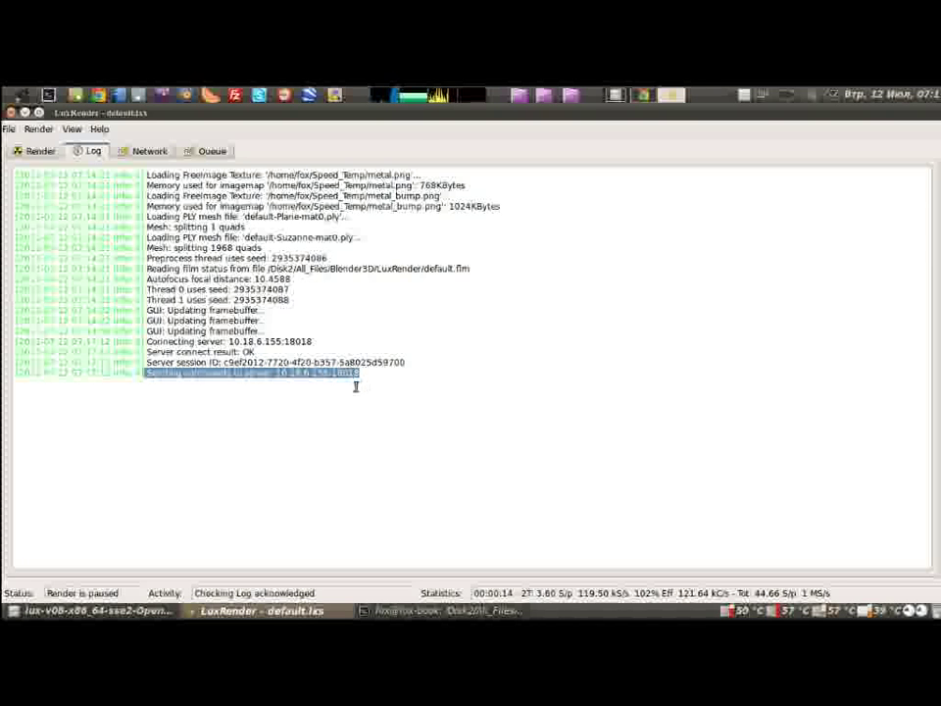
drag(208, 362, 419, 361)
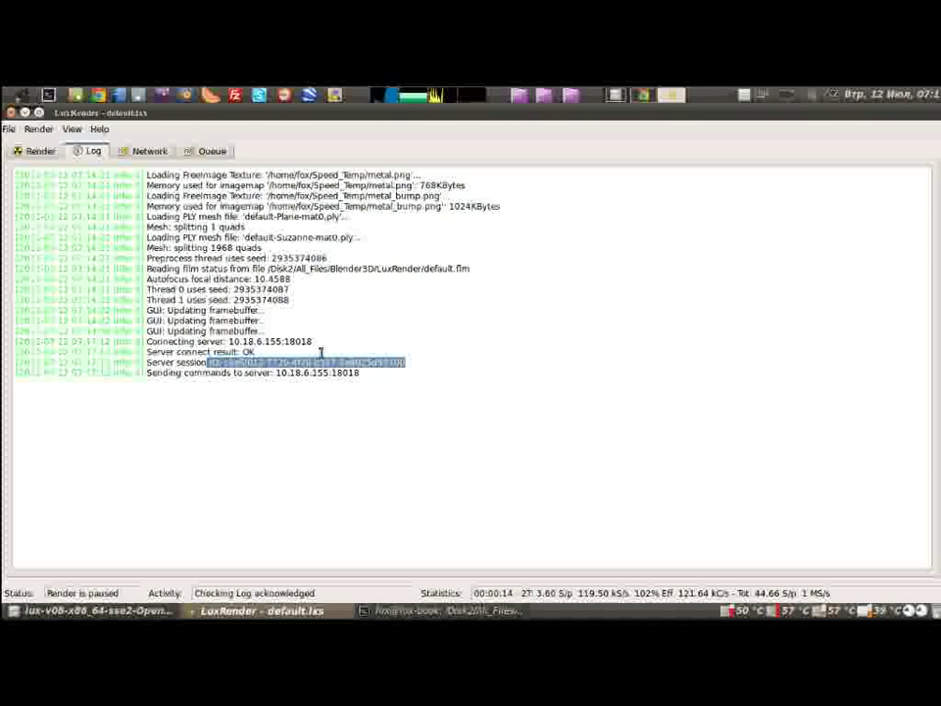
Step: Recheck the network server list and log, then return to the render preview
click(151, 152)
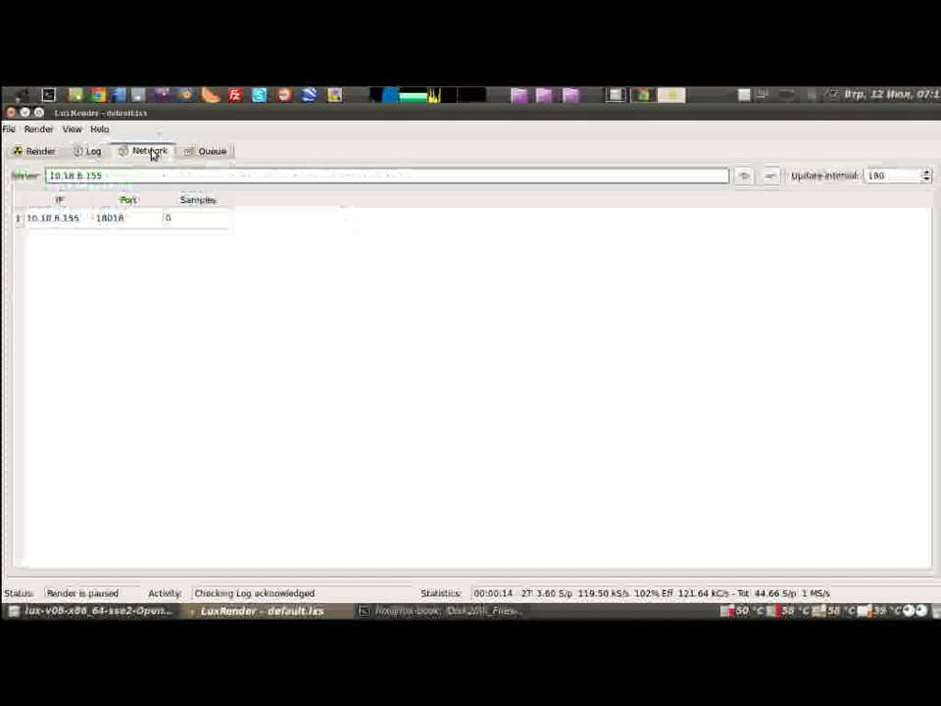
click(90, 153)
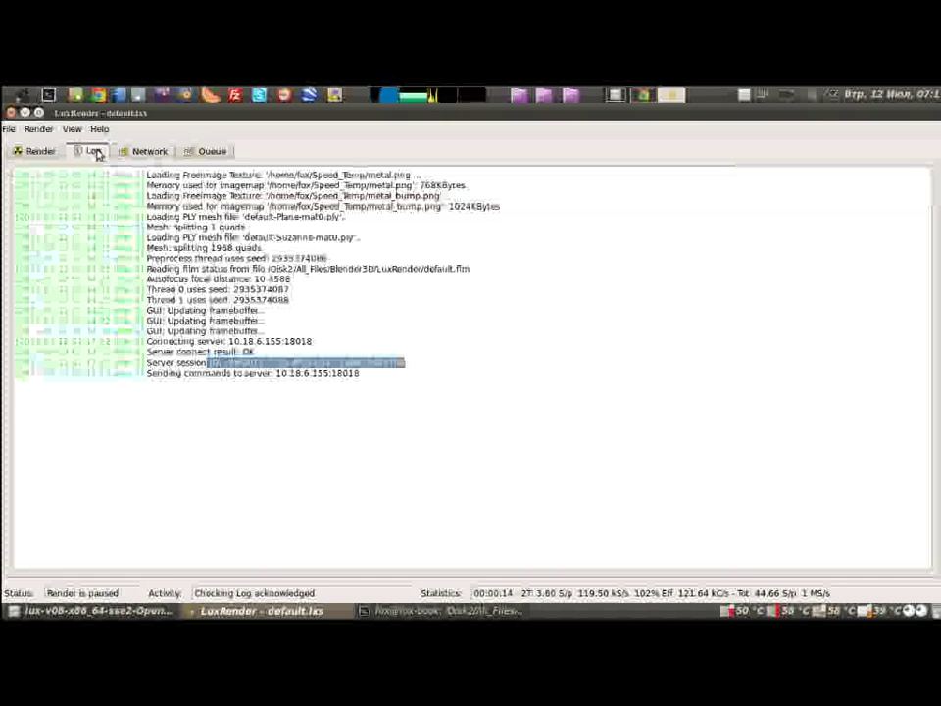
click(41, 152)
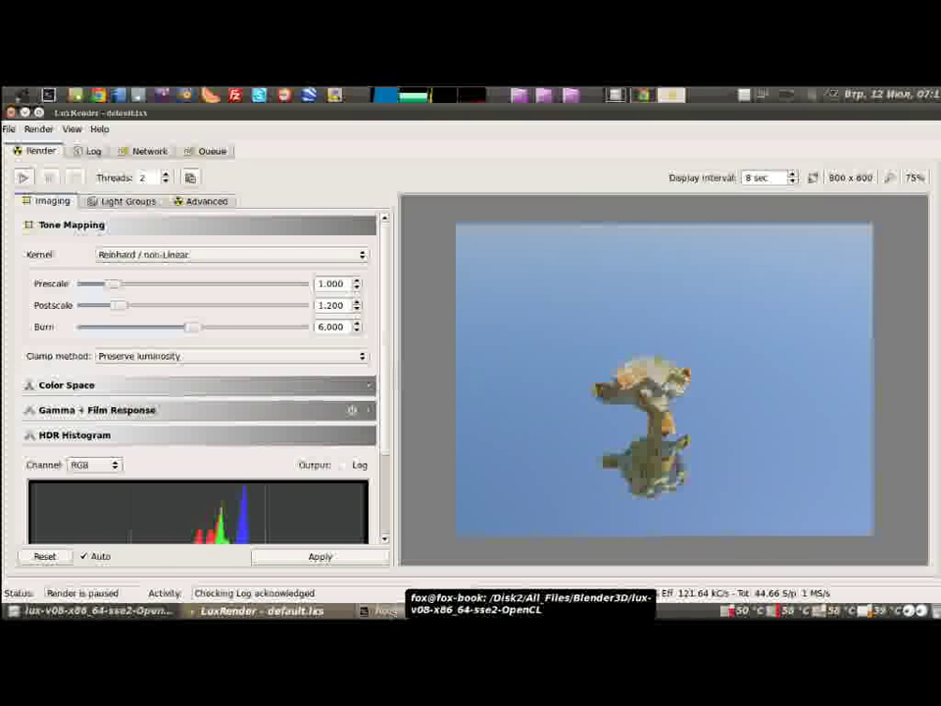
Step: Save the render and exit LuxRender, then review the server's thread seed and progress output
click(10, 129)
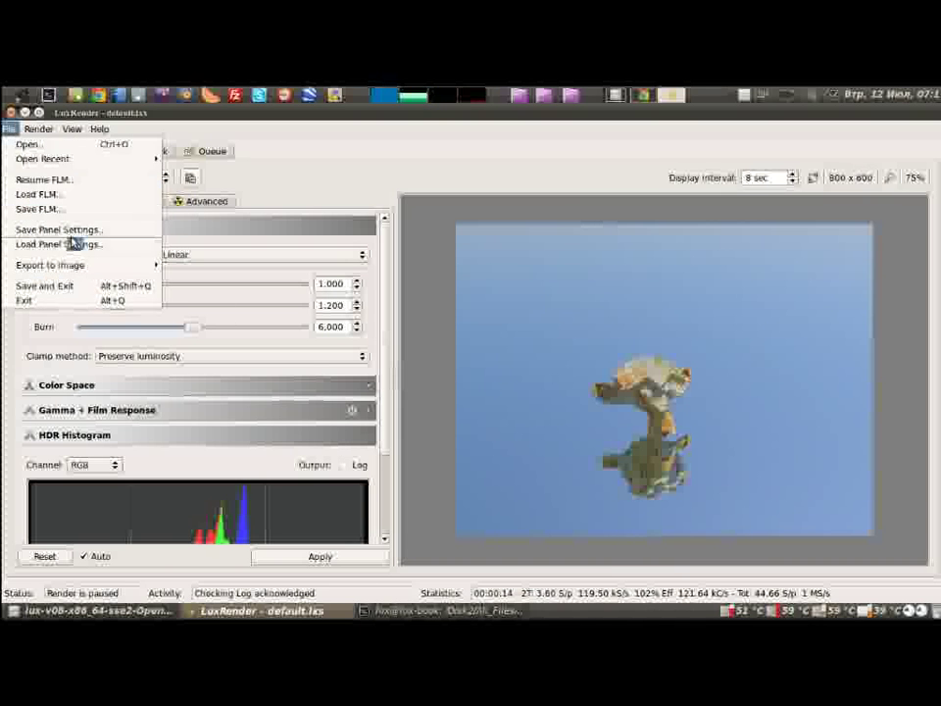
click(80, 290)
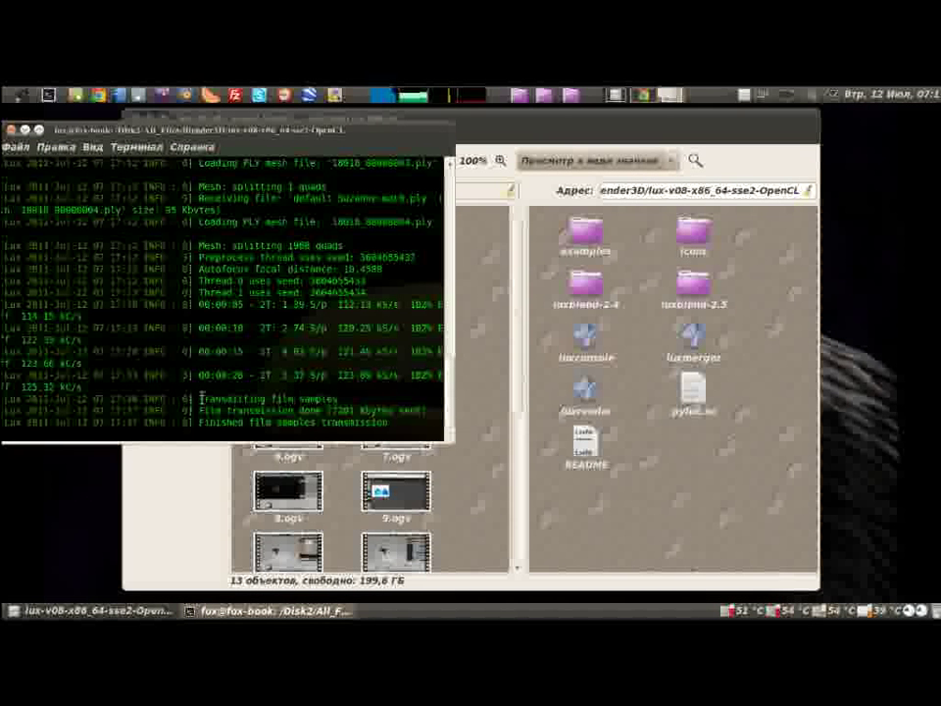
drag(197, 292, 243, 316)
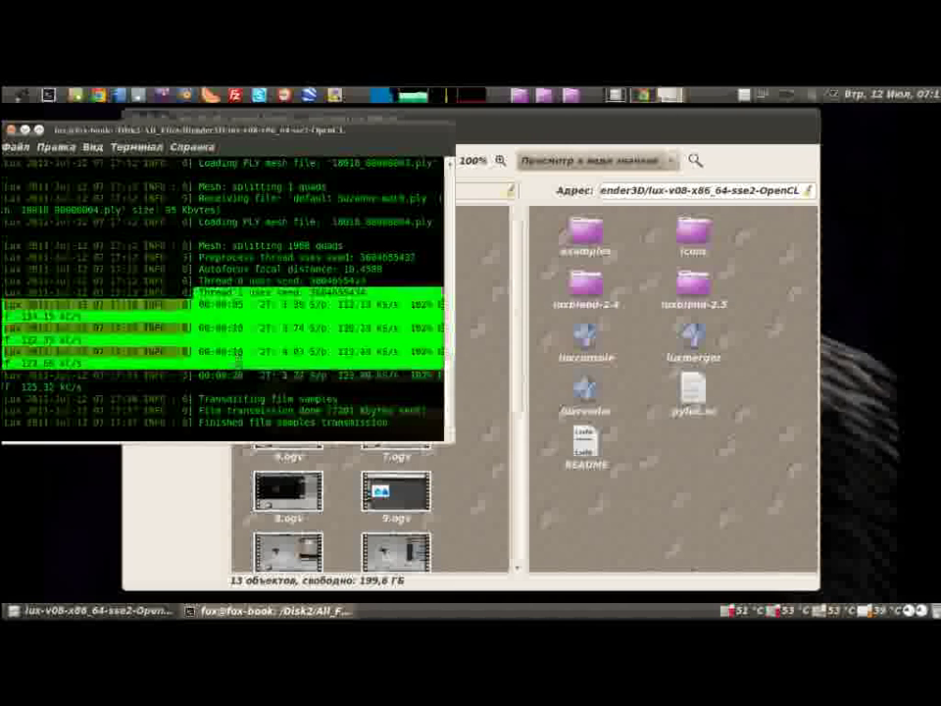
mouse_move(197, 350)
mouse_down()
mouse_move(260, 380)
mouse_move(365, 377)
mouse_move(5, 381)
mouse_up()
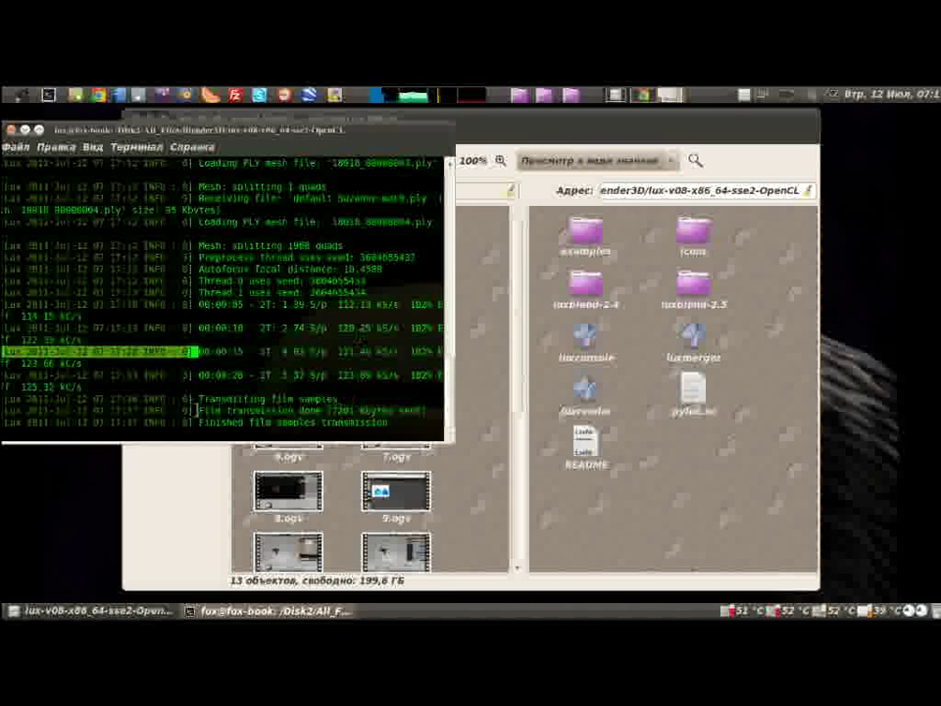
Step: Confirm the film file transmission finished, then stop luxconsole with Ctrl+C and close the terminal
drag(199, 411, 442, 411)
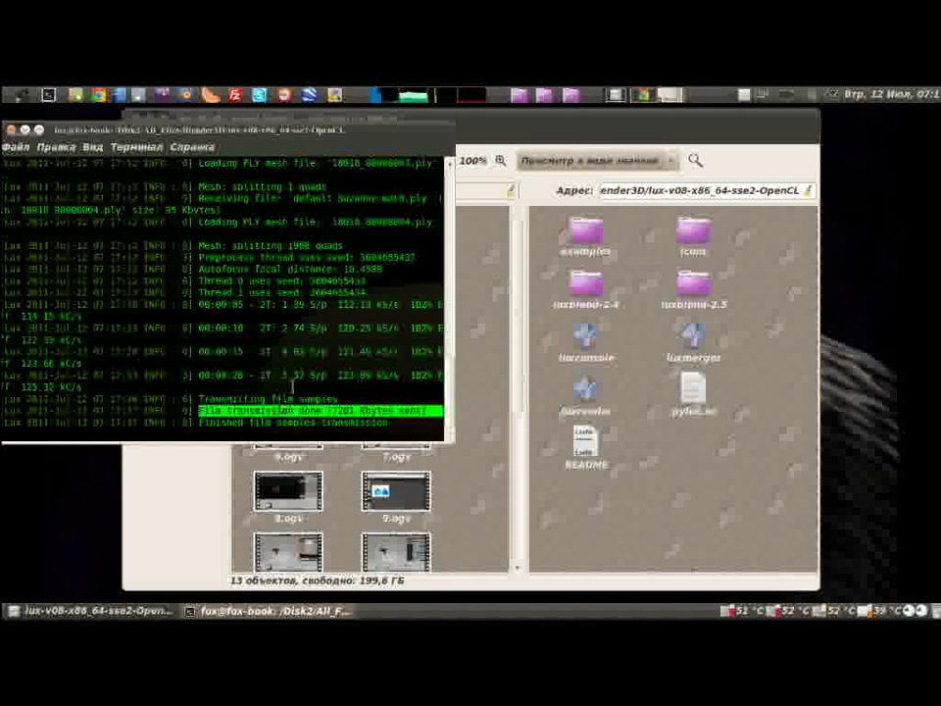
click(293, 374)
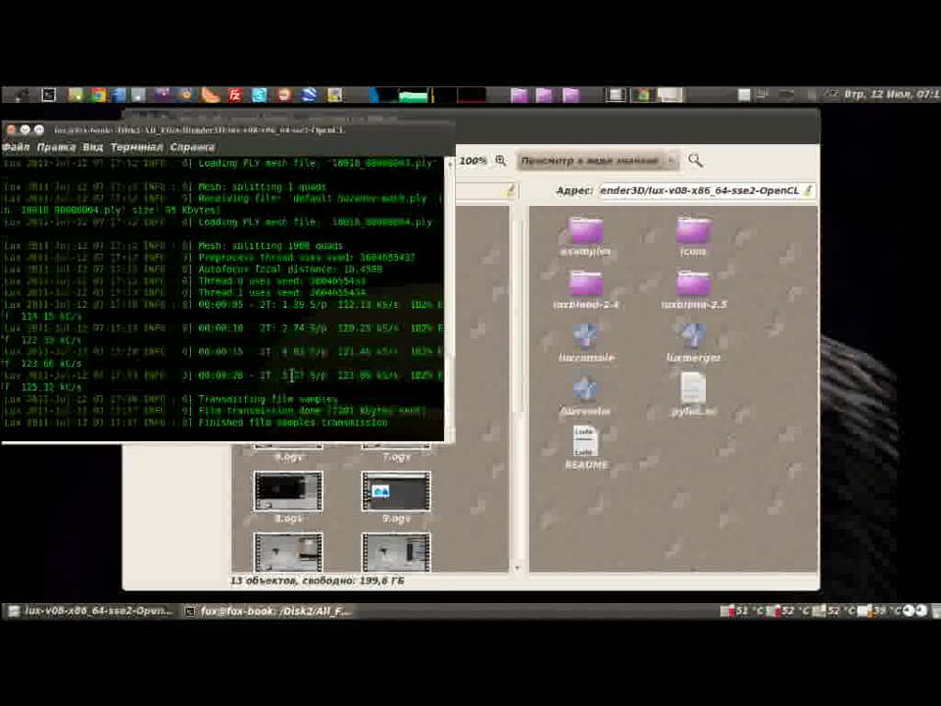
key(ctrl+c)
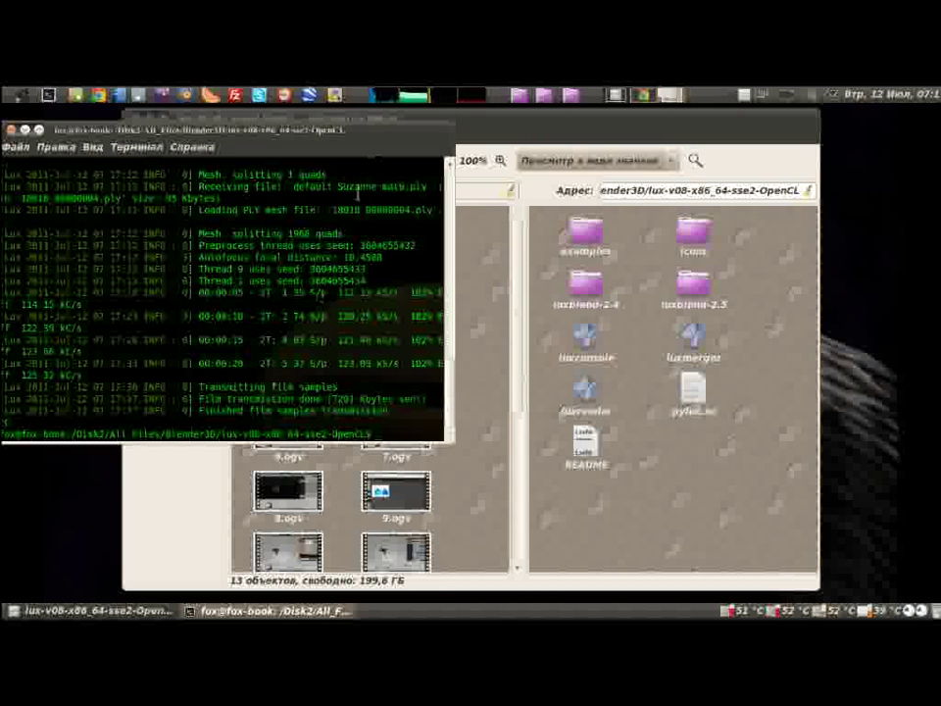
key(ctrl+d)
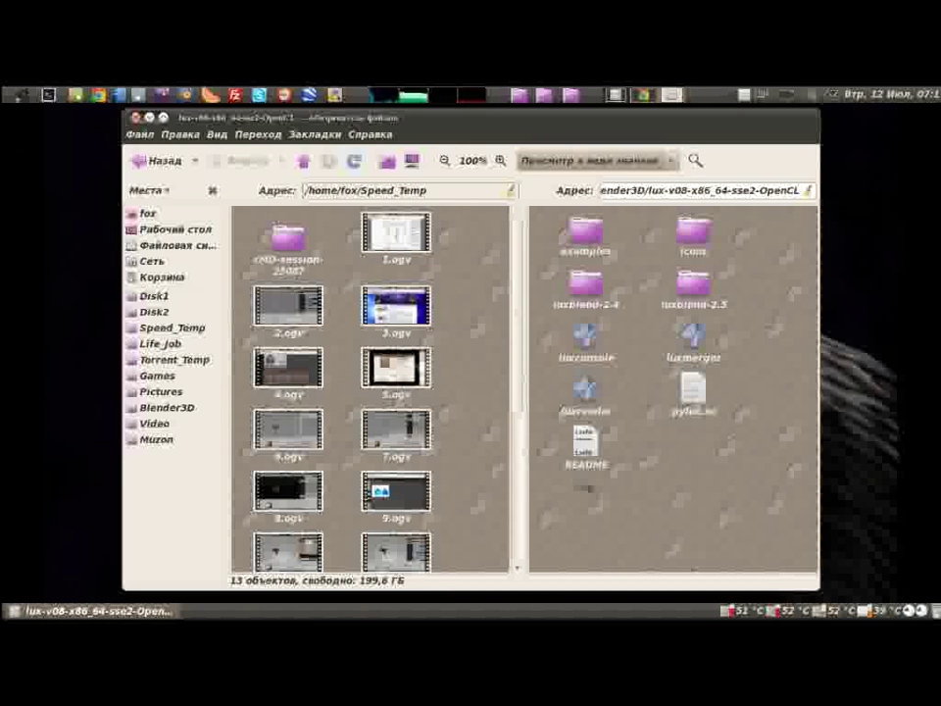
Step: Relaunch luxrender from the file manager and open the default.lxs scene
double_click(585, 404)
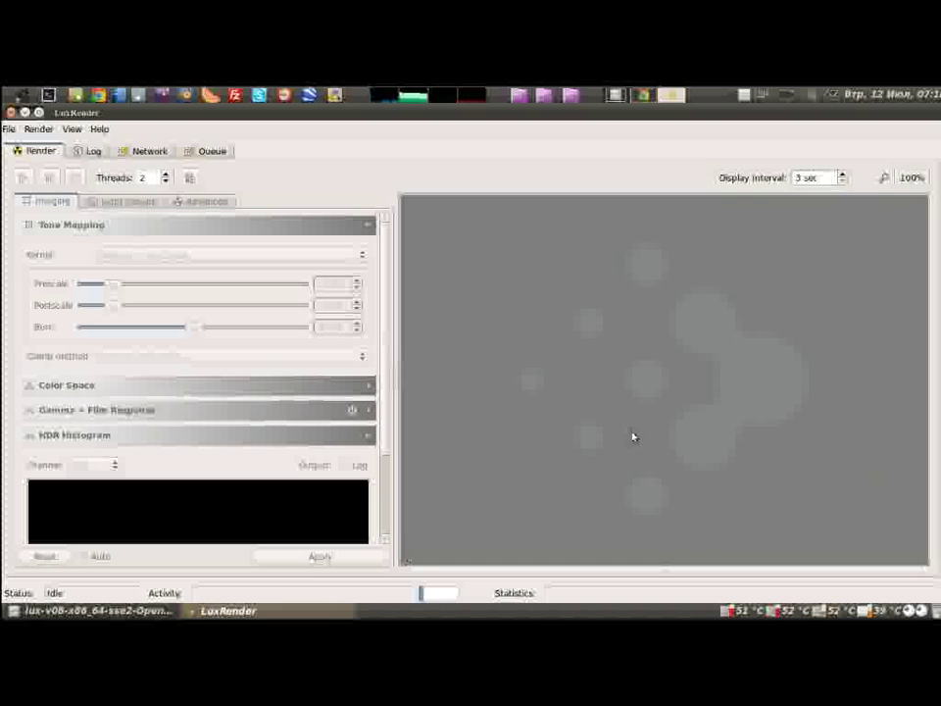
click(8, 129)
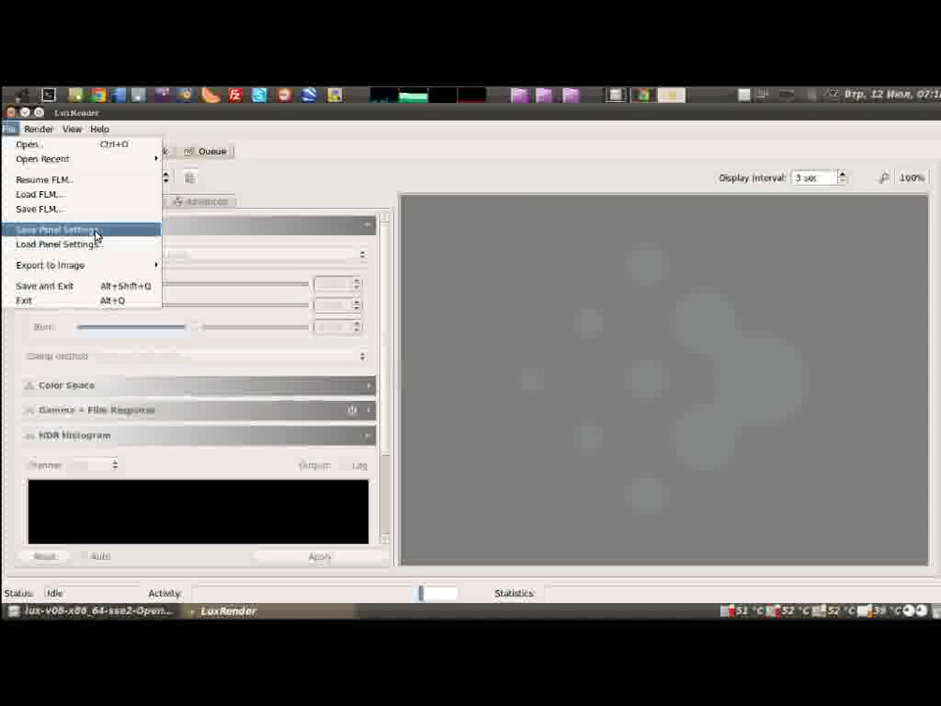
click(30, 144)
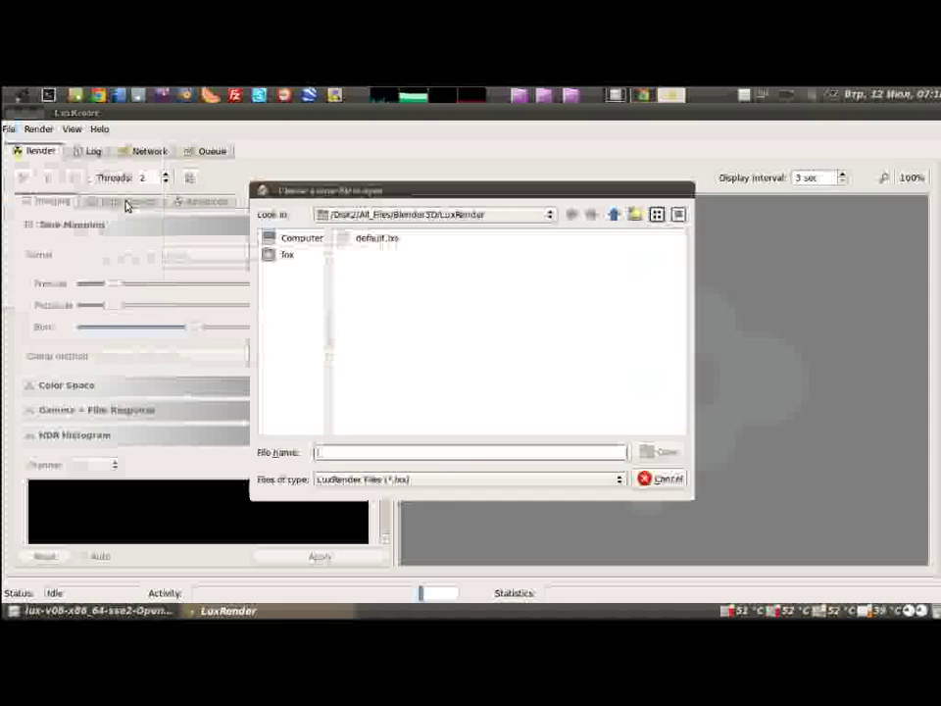
click(391, 242)
double_click(391, 242)
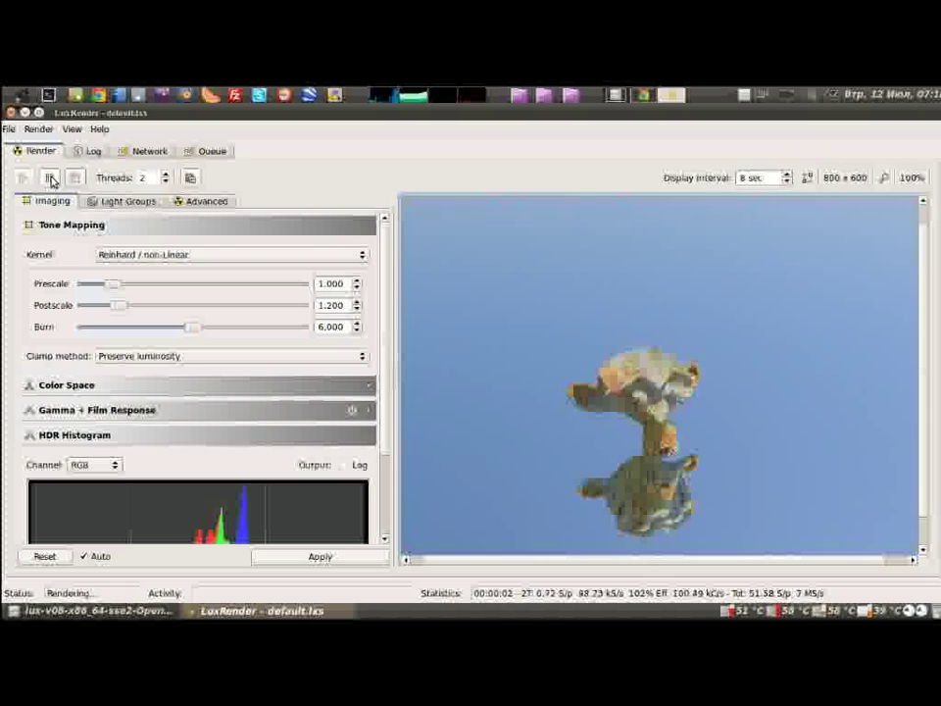
Step: Pause the render and inspect the Network page's update interval value of 180
click(49, 177)
click(150, 152)
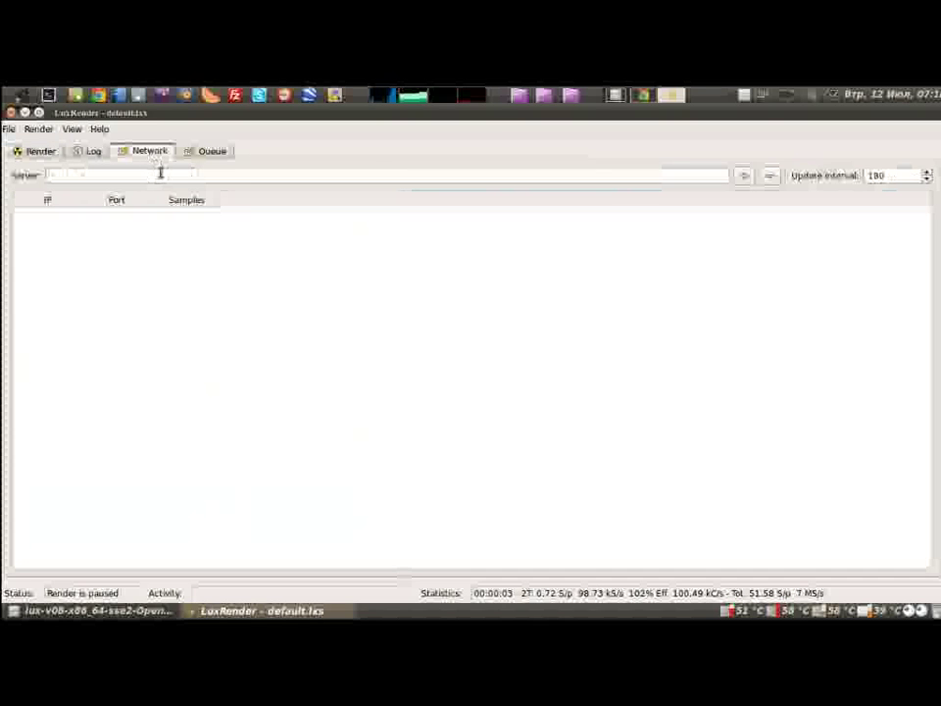
click(139, 180)
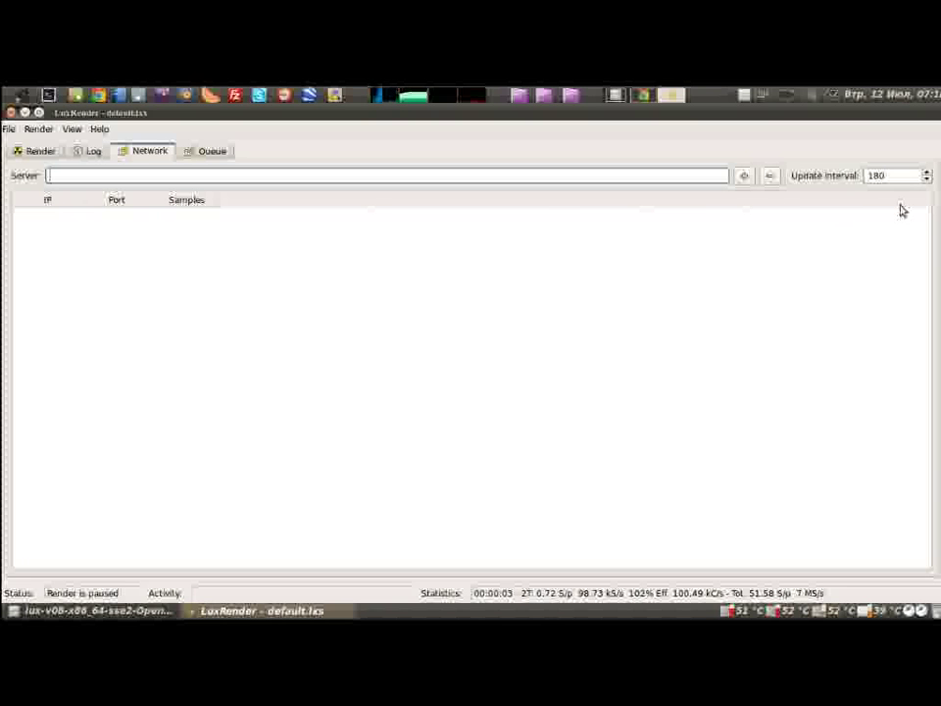
drag(897, 175, 864, 176)
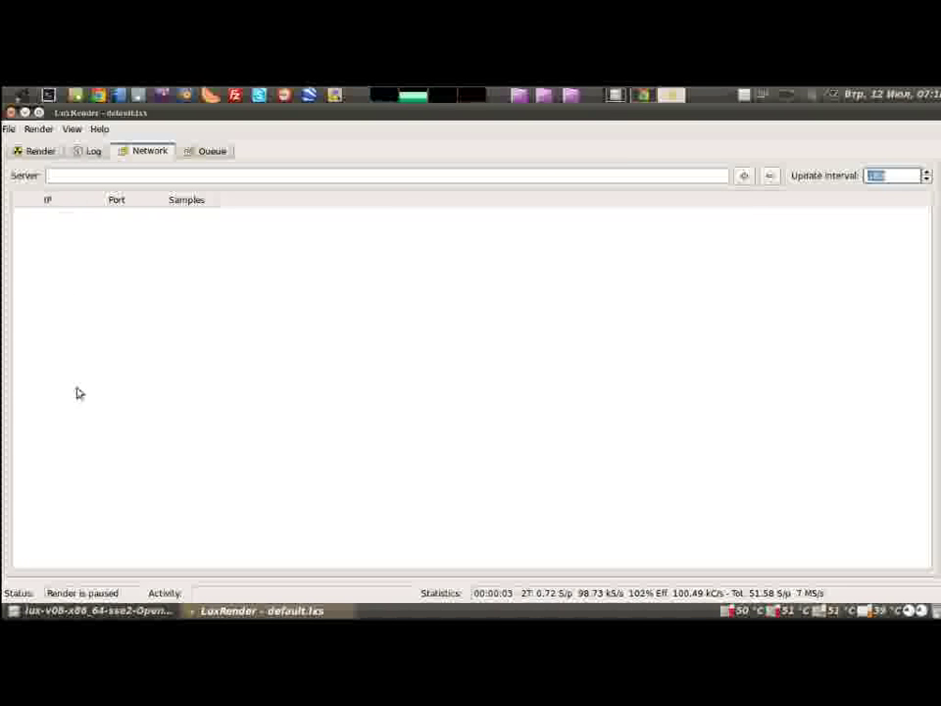
click(903, 175)
click(890, 175)
mouse_move(890, 174)
mouse_down()
mouse_move(841, 174)
mouse_move(867, 179)
mouse_up()
Step: Browse the File menu without choosing anything, then show the render Queue page
click(10, 129)
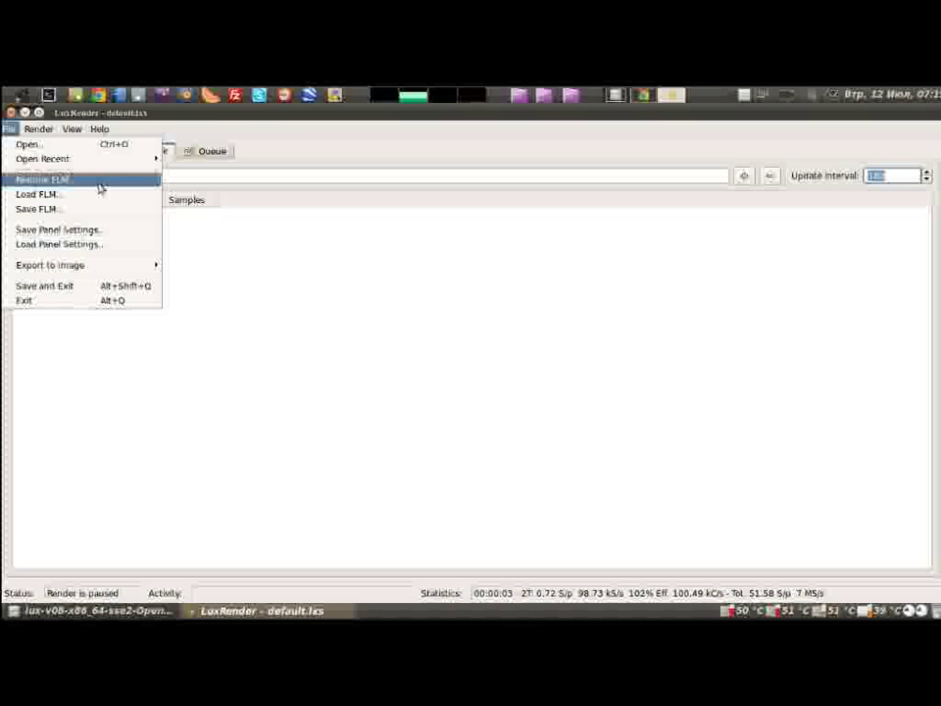
click(373, 351)
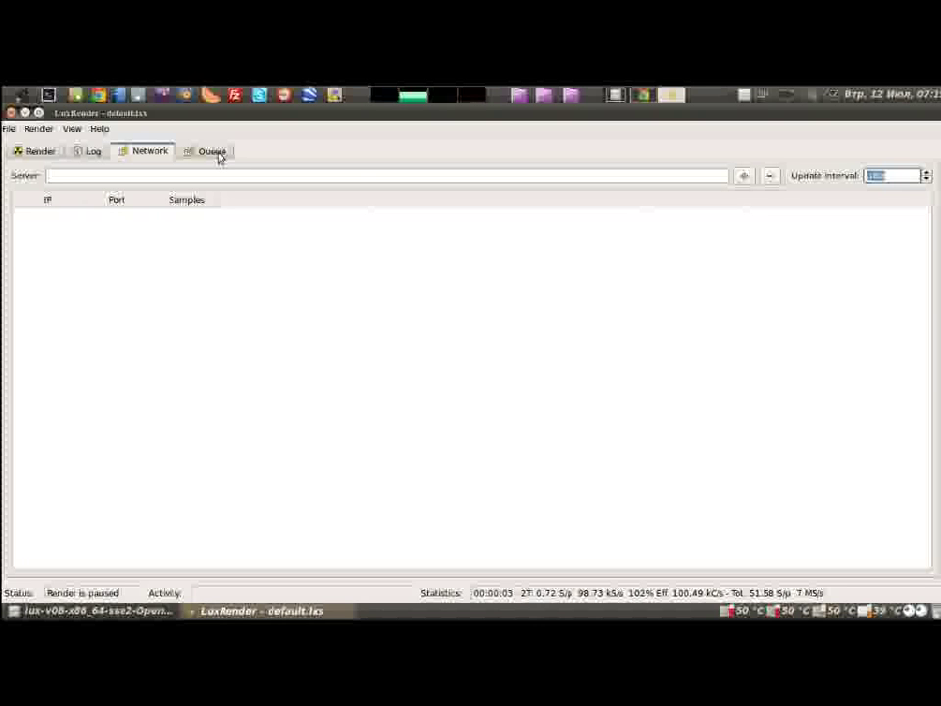
click(220, 158)
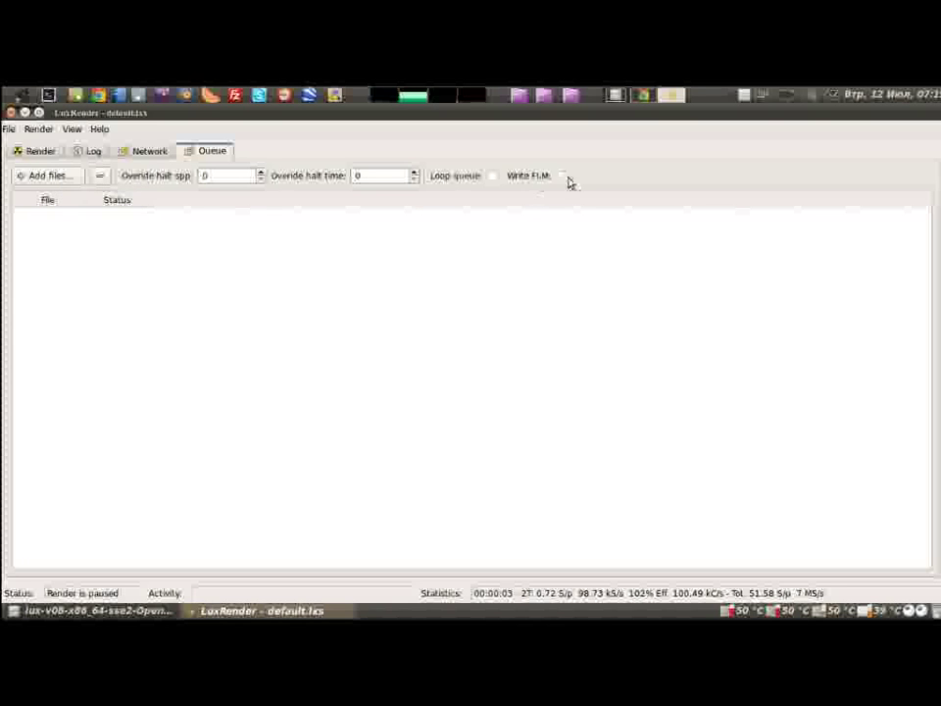
Step: Enable FLM output for queued renders, review the halt overrides, then check the log and render view
click(493, 177)
click(233, 176)
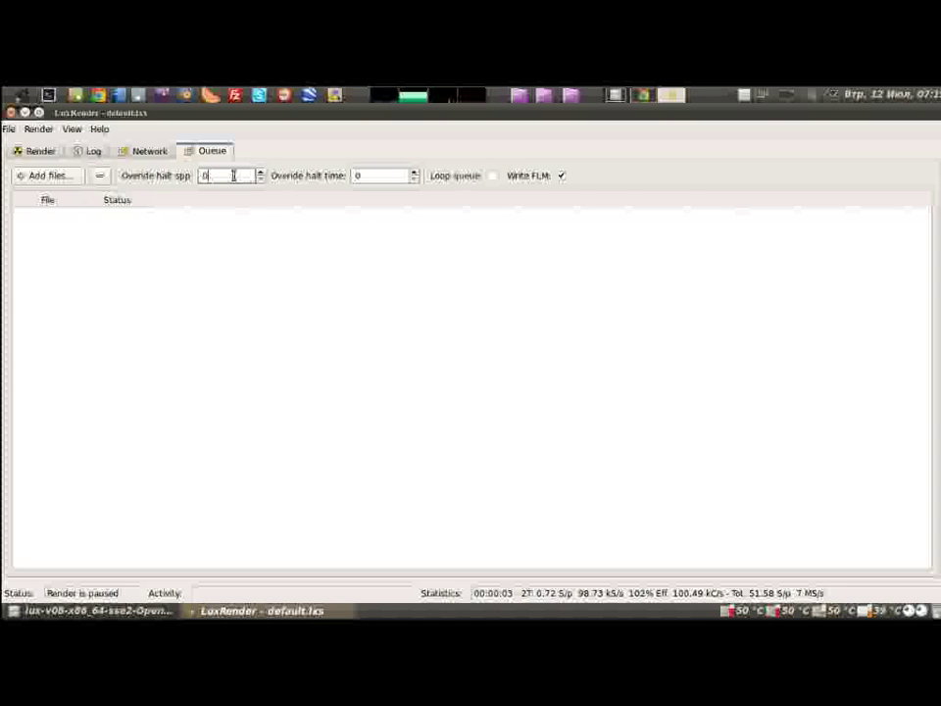
click(368, 175)
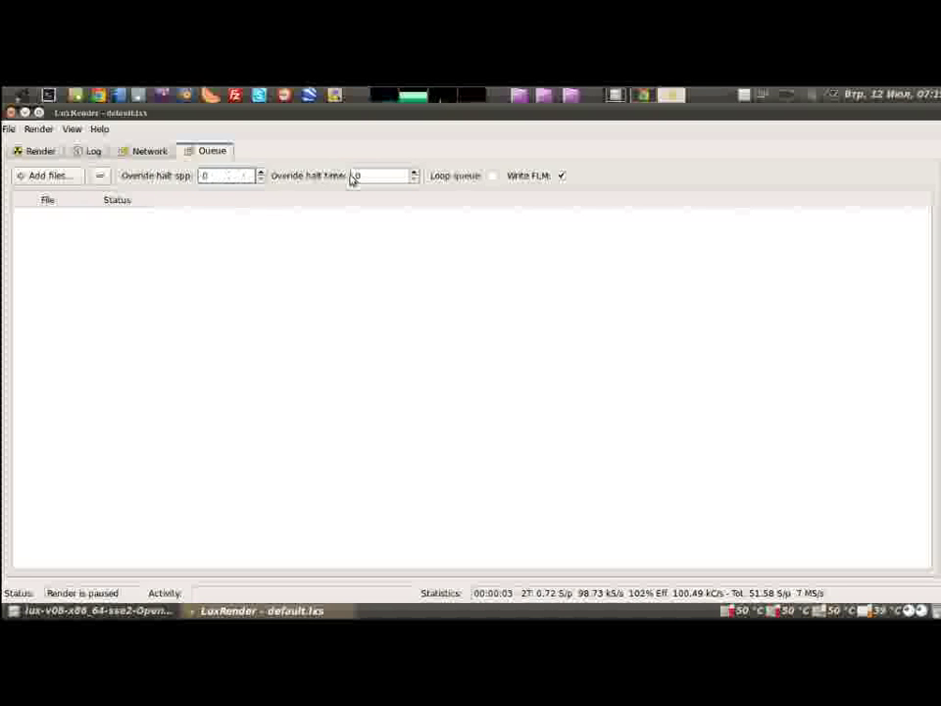
click(217, 174)
click(91, 152)
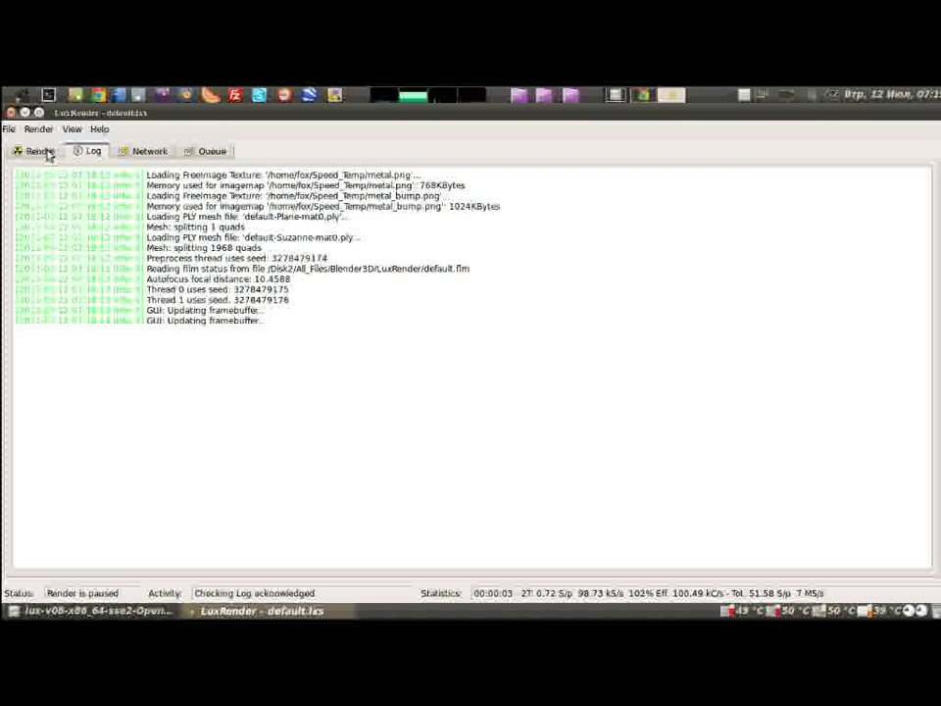
click(45, 153)
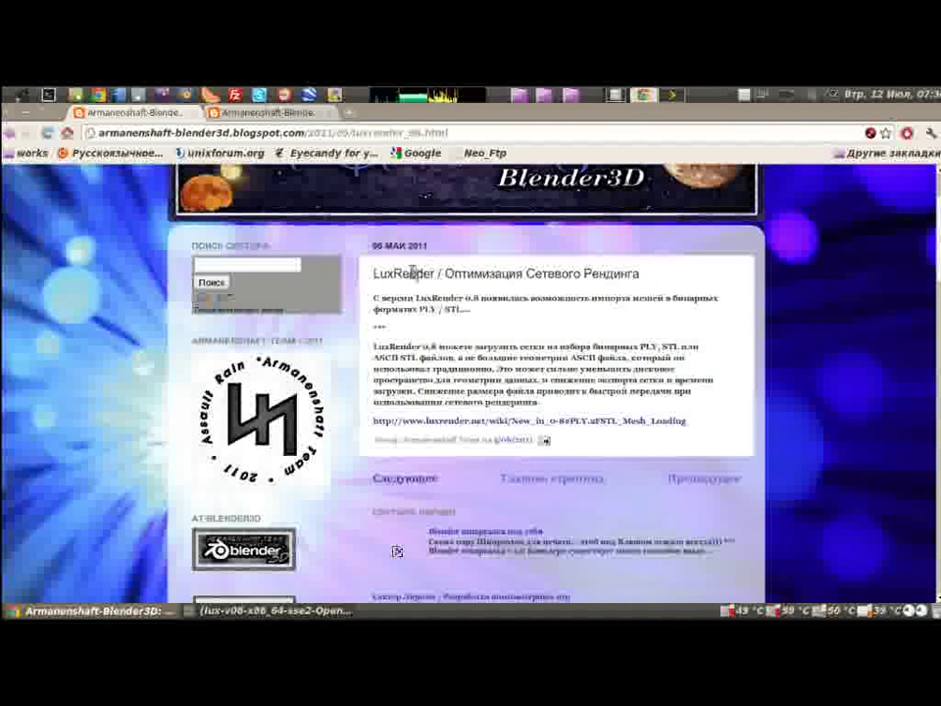
Step: Highlight the blog post's heading, opening line and start of the second paragraph
drag(374, 274, 677, 274)
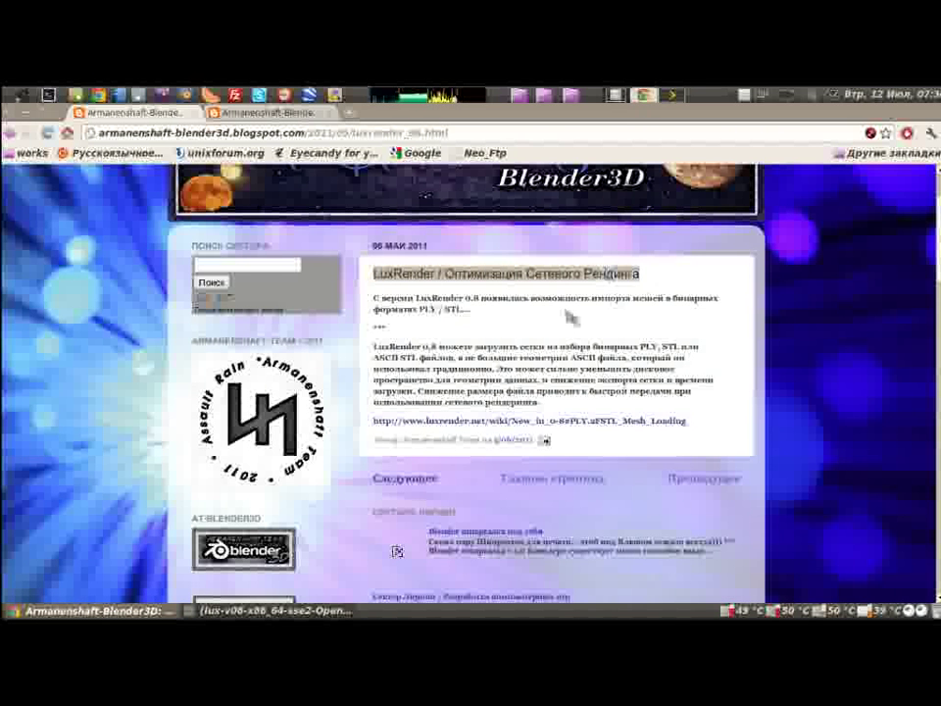
drag(374, 298, 511, 301)
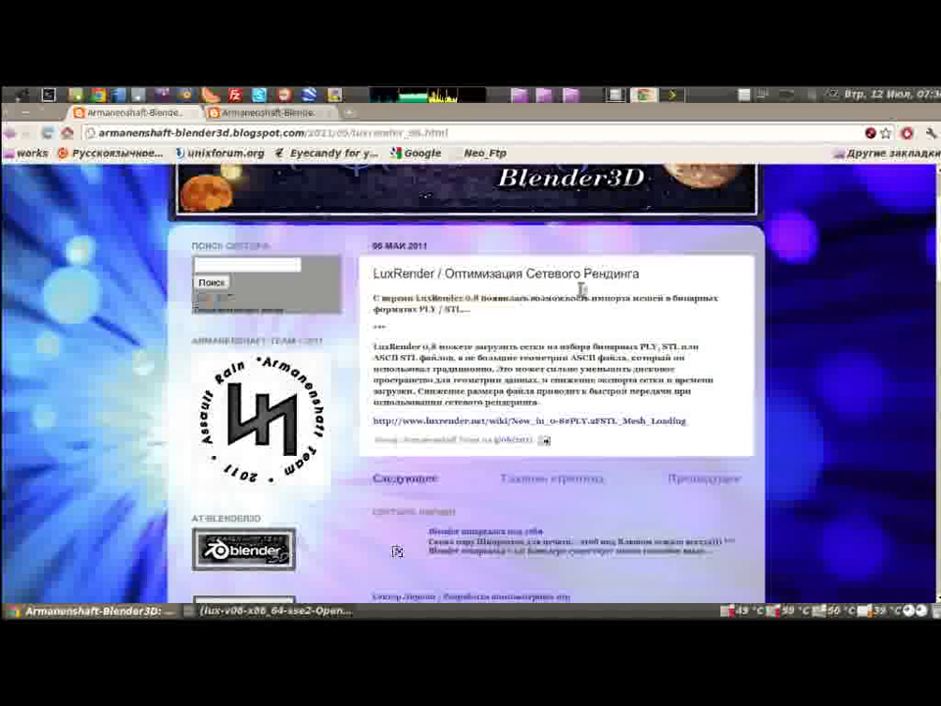
mouse_move(512, 301)
mouse_down()
mouse_move(755, 304)
mouse_move(702, 316)
mouse_up()
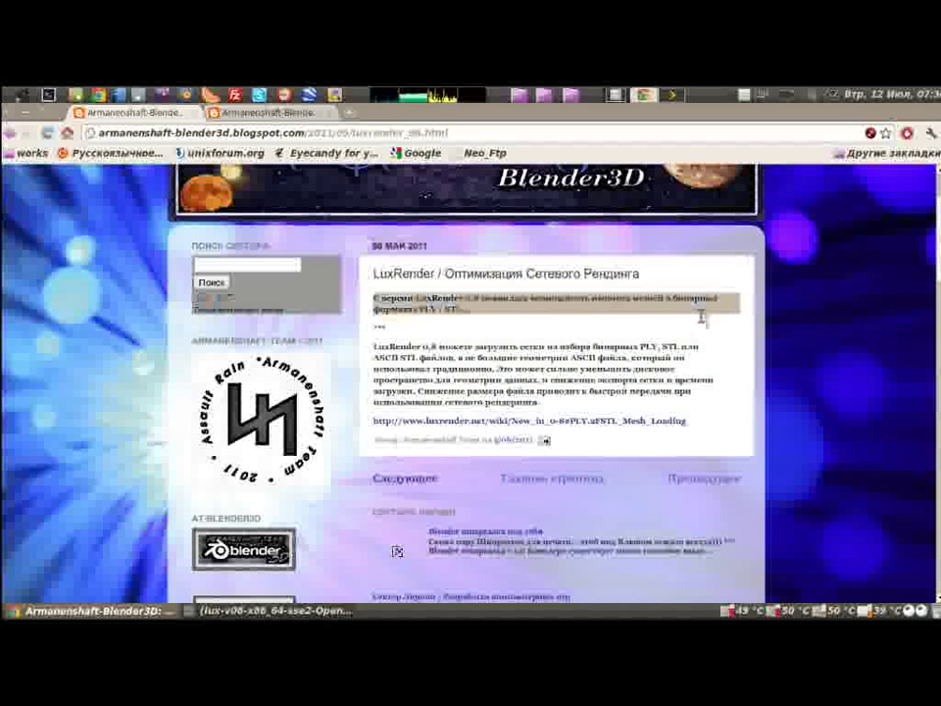
drag(374, 346, 710, 345)
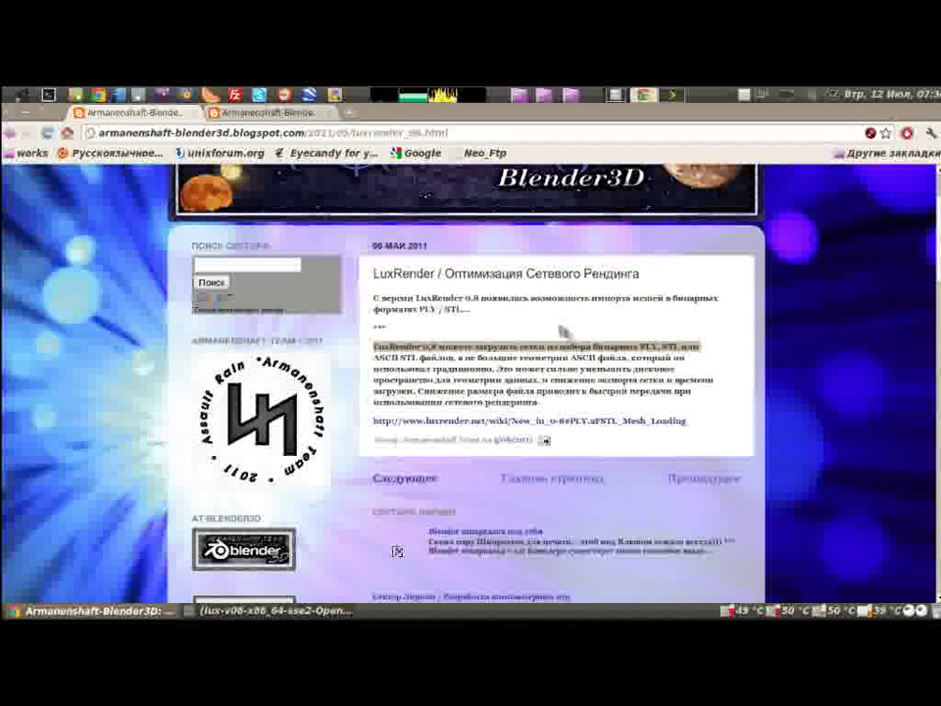
Step: Open the luxrender.net wiki link in a new tab and switch to it
right_click(574, 422)
click(593, 427)
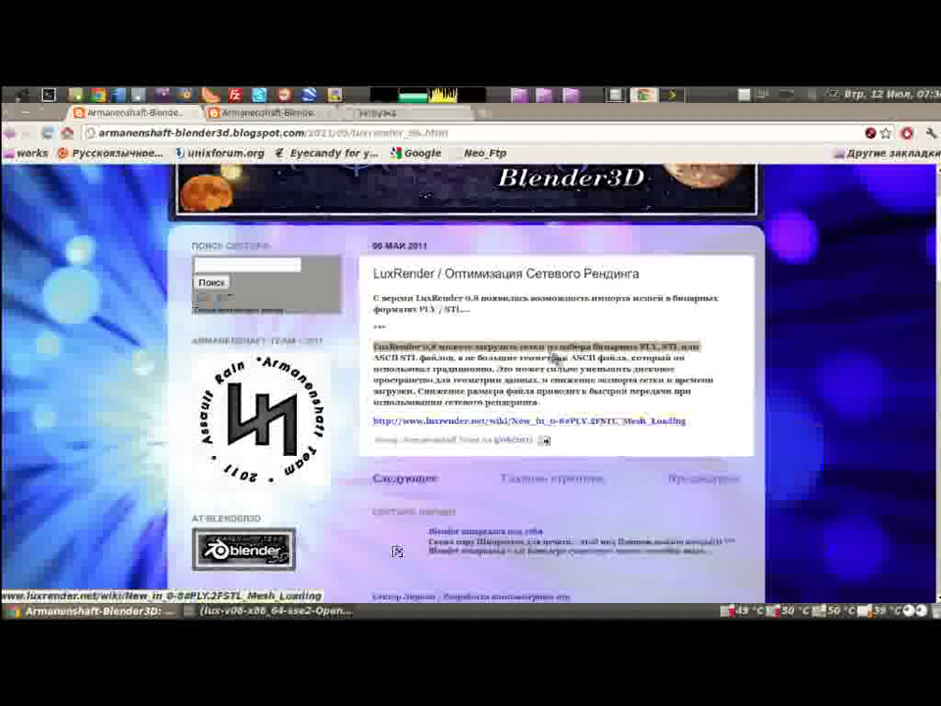
click(381, 112)
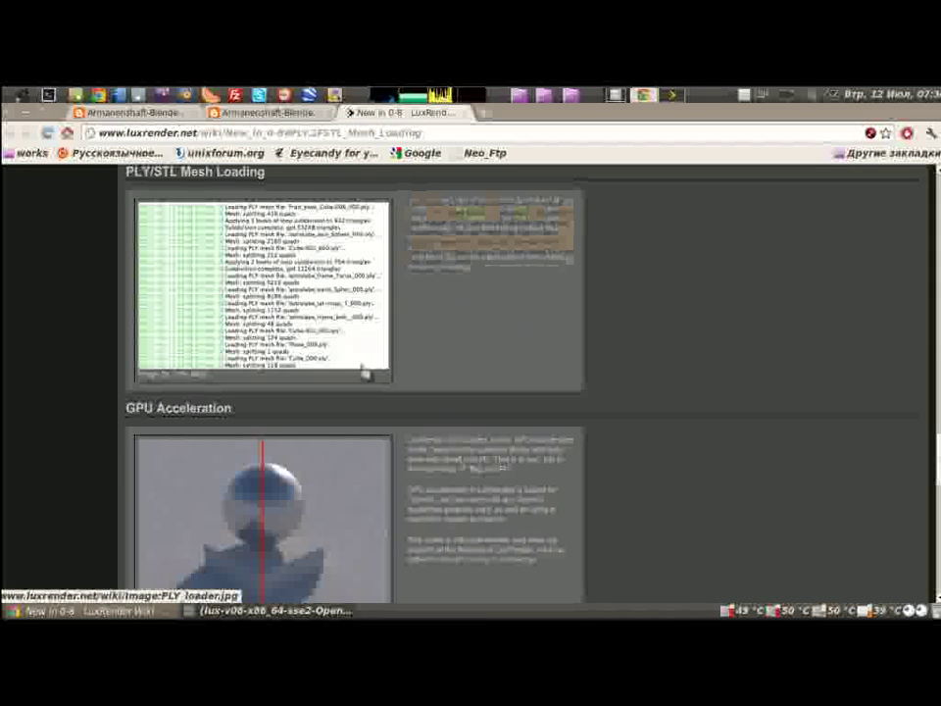
Step: Scroll through the New in 0.8 wiki page's GPU Acceleration and GUI Improvements sections
scroll(369, 315, down, 2)
scroll(402, 255, down, 3)
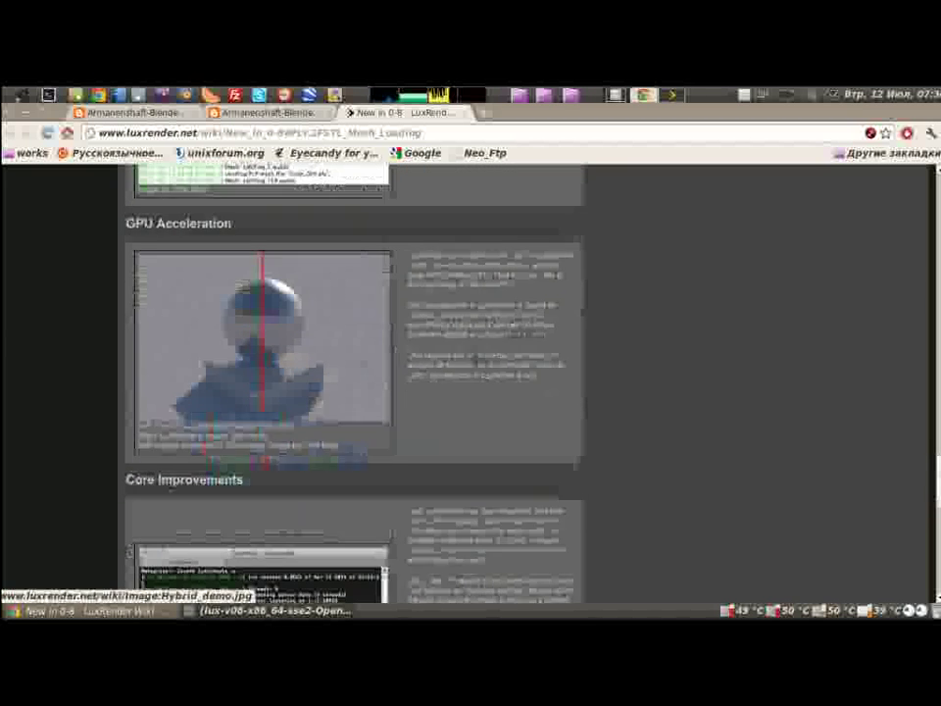
drag(402, 255, 515, 435)
scroll(515, 435, down, 4)
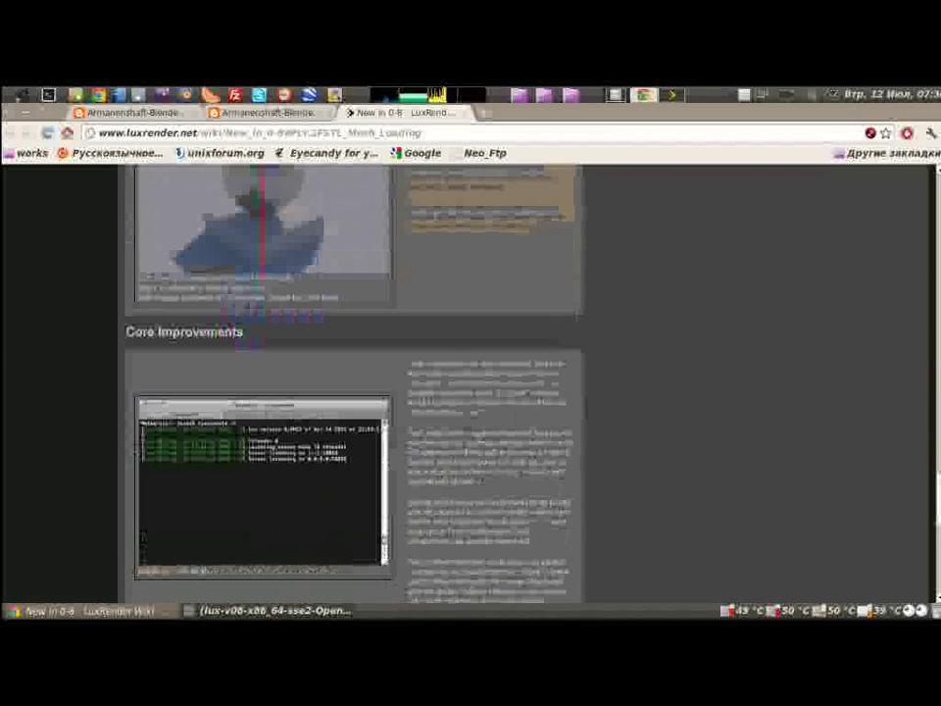
scroll(515, 434, down, 3)
scroll(481, 539, down, 2)
scroll(481, 539, down, 6)
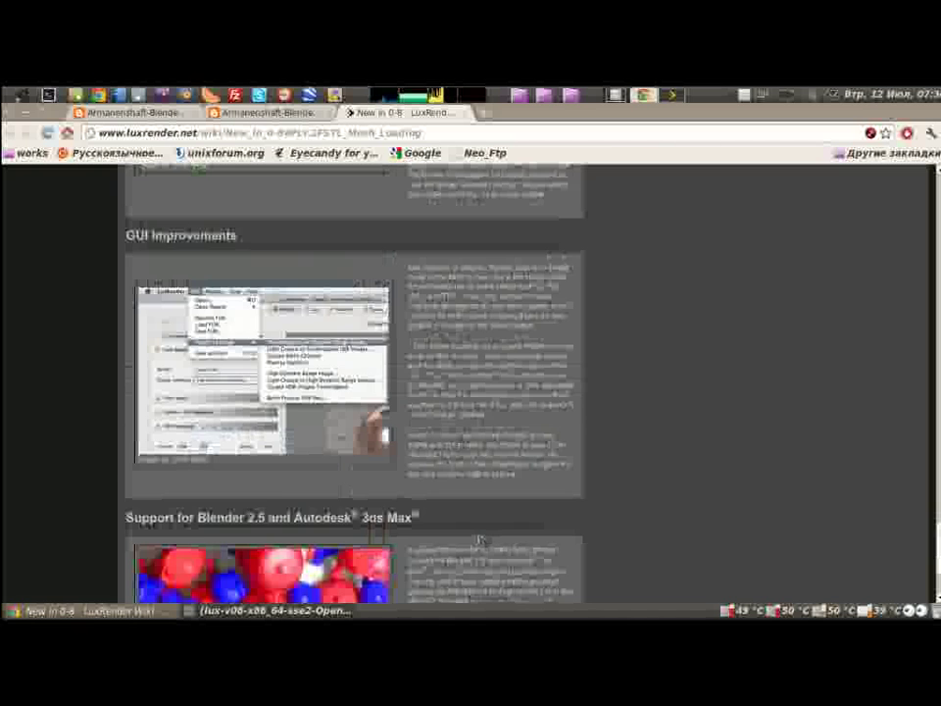
scroll(481, 540, down, 3)
scroll(481, 540, up, 8)
scroll(481, 539, up, 9)
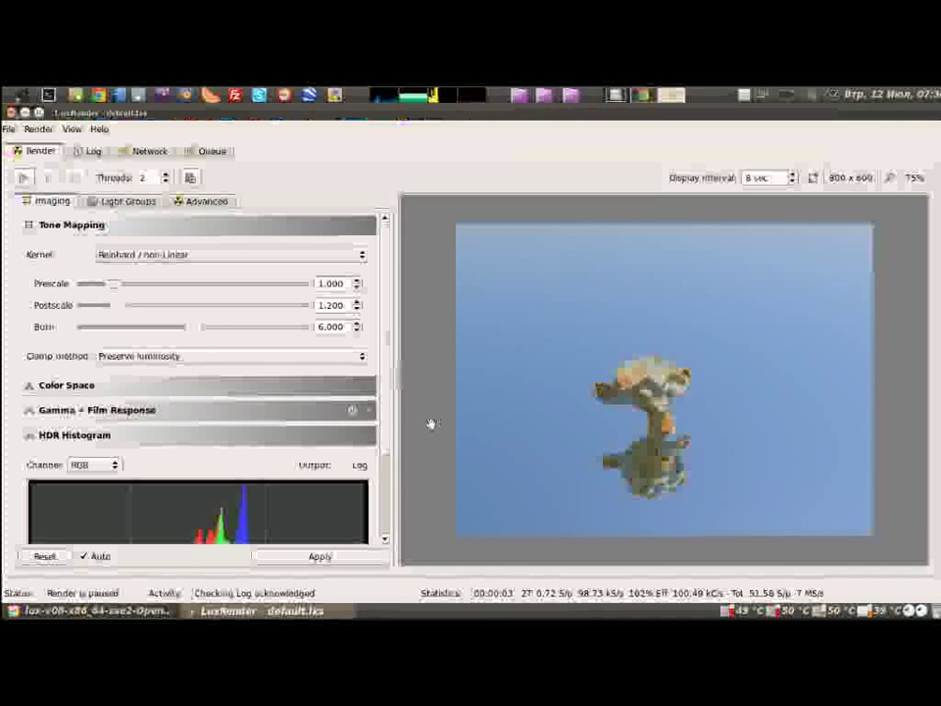
scroll(387, 319, down, 1)
mouse_move(387, 319)
mouse_down()
mouse_move(395, 430)
mouse_move(401, 256)
mouse_up()
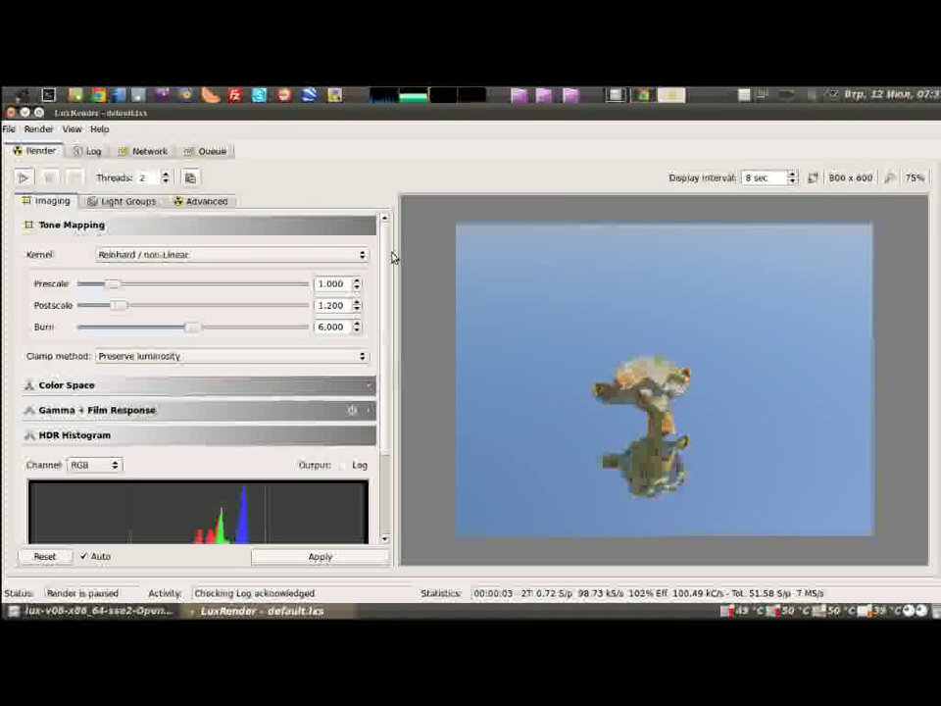
click(246, 261)
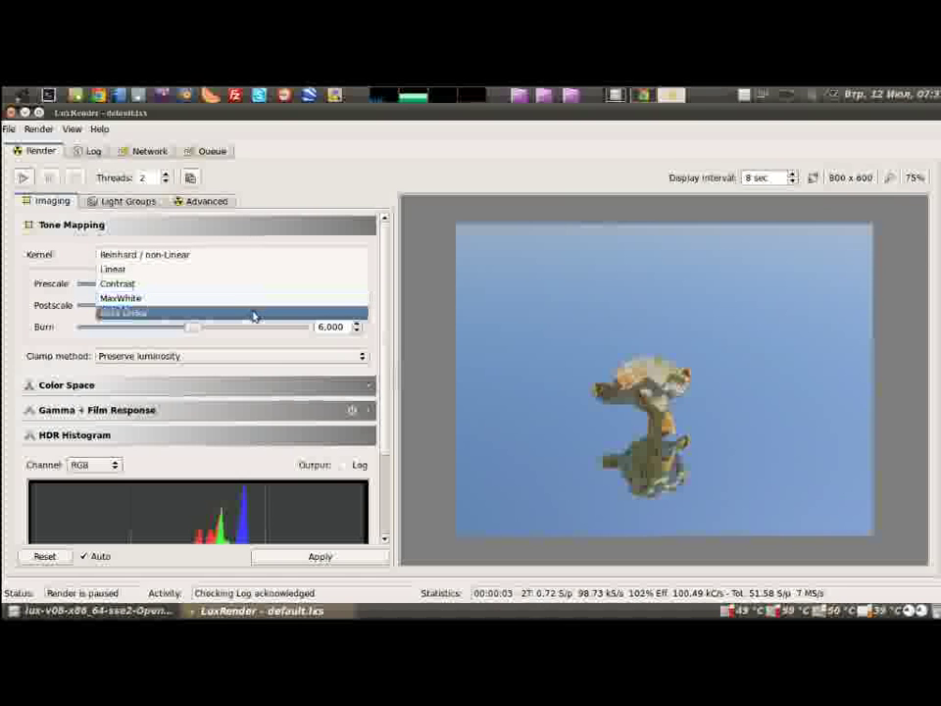
click(269, 259)
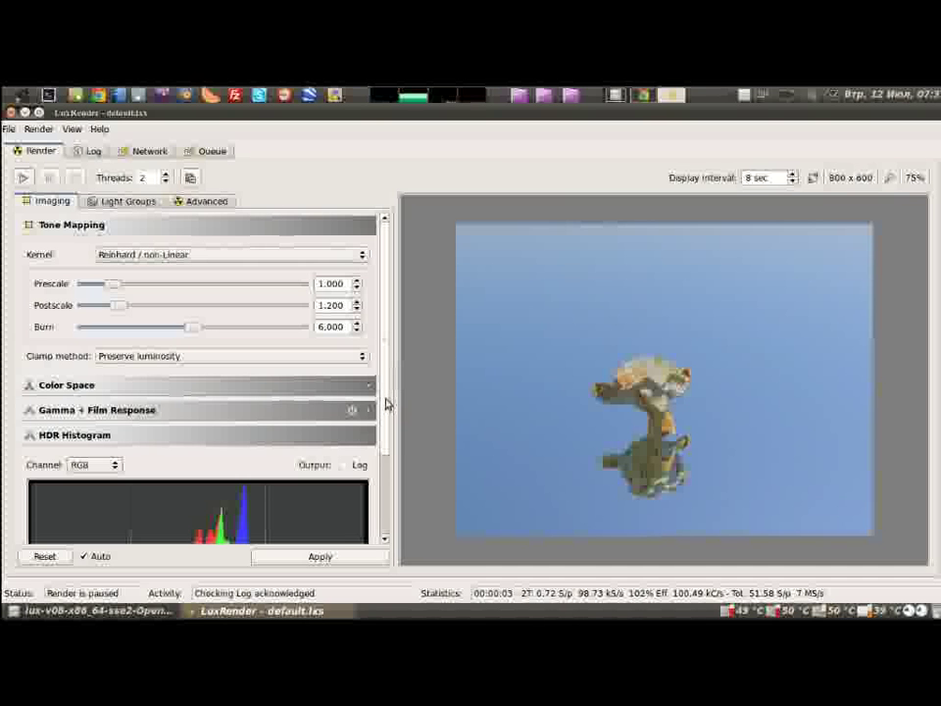
scroll(386, 369, down, 1)
scroll(386, 369, up, 1)
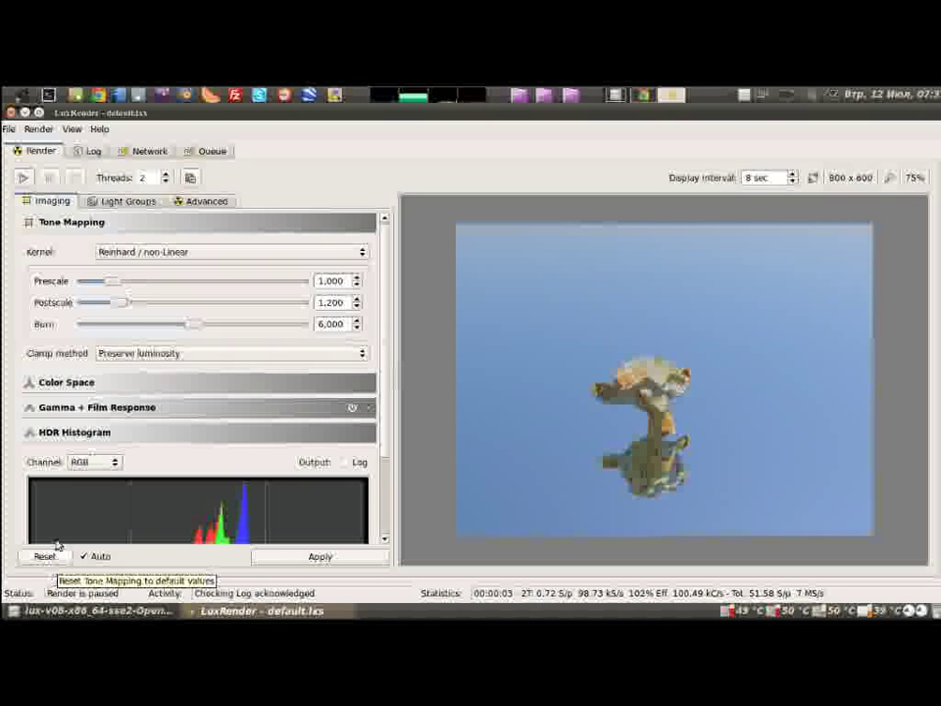
click(8, 128)
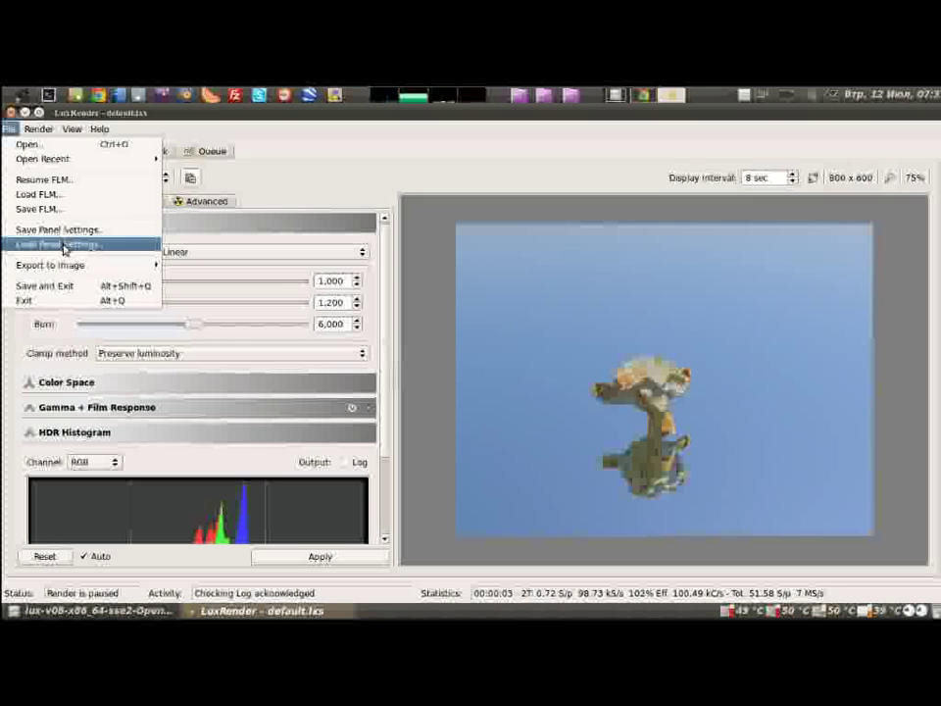
click(131, 555)
click(82, 557)
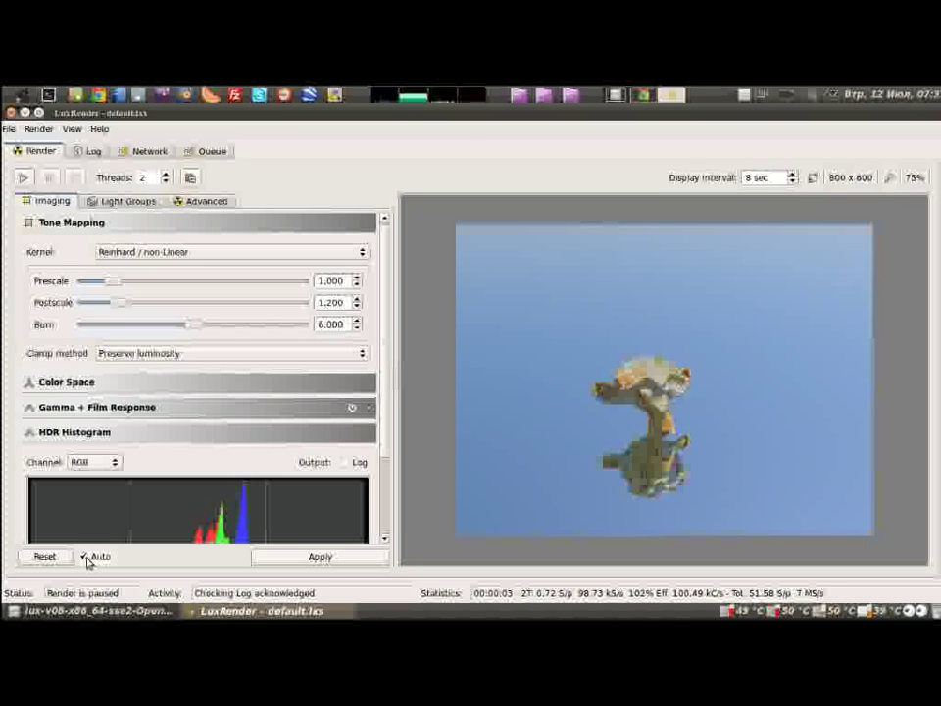
click(313, 563)
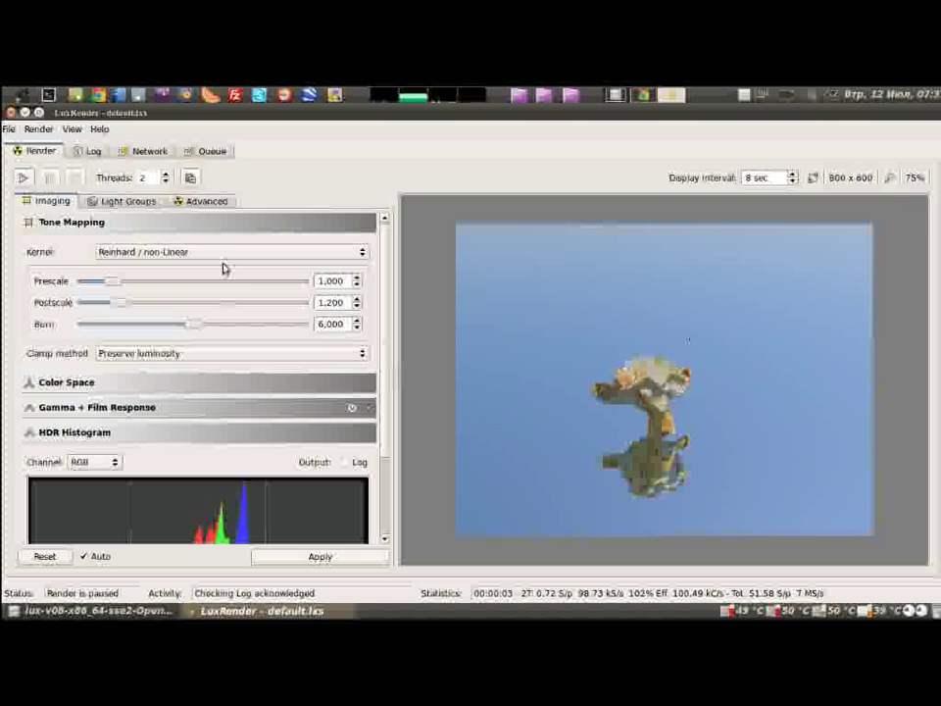
Step: Switch the tone-mapping kernel to Linear and auto-estimate its exposure settings
click(179, 255)
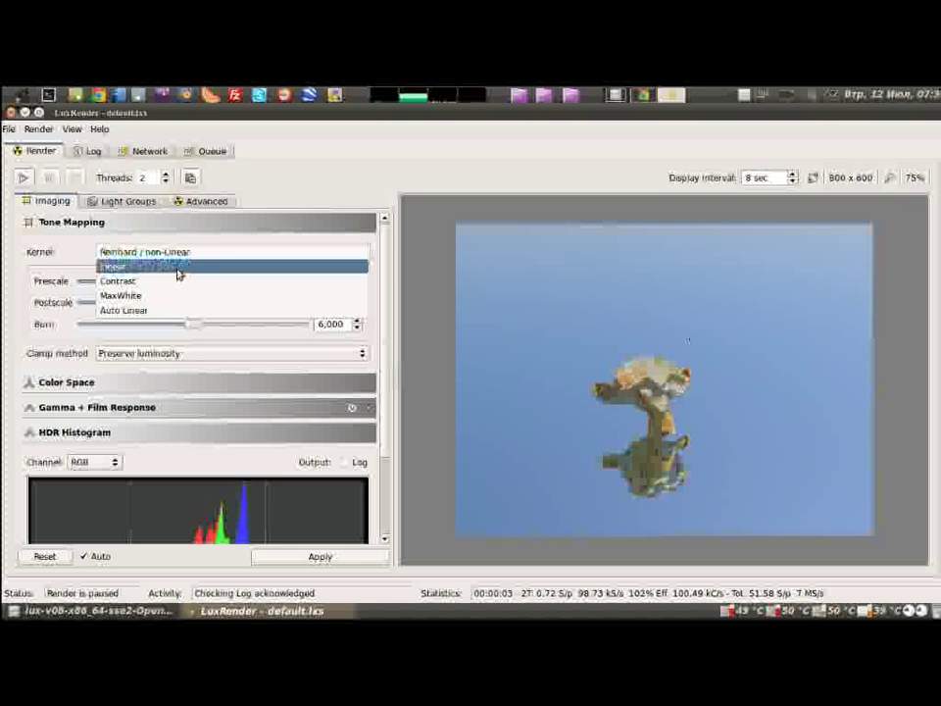
click(178, 266)
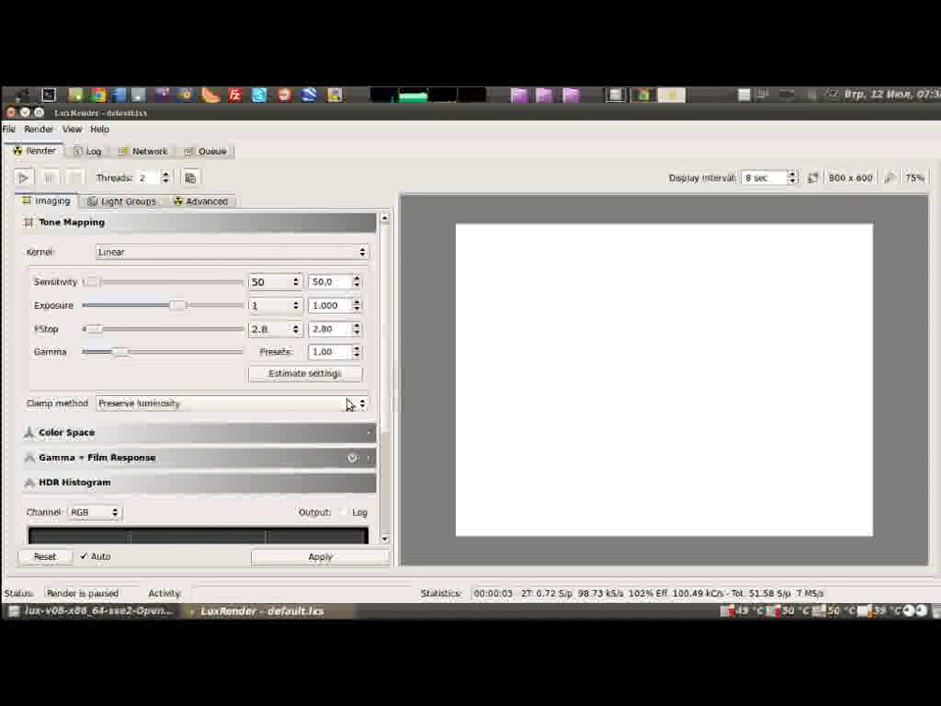
click(300, 376)
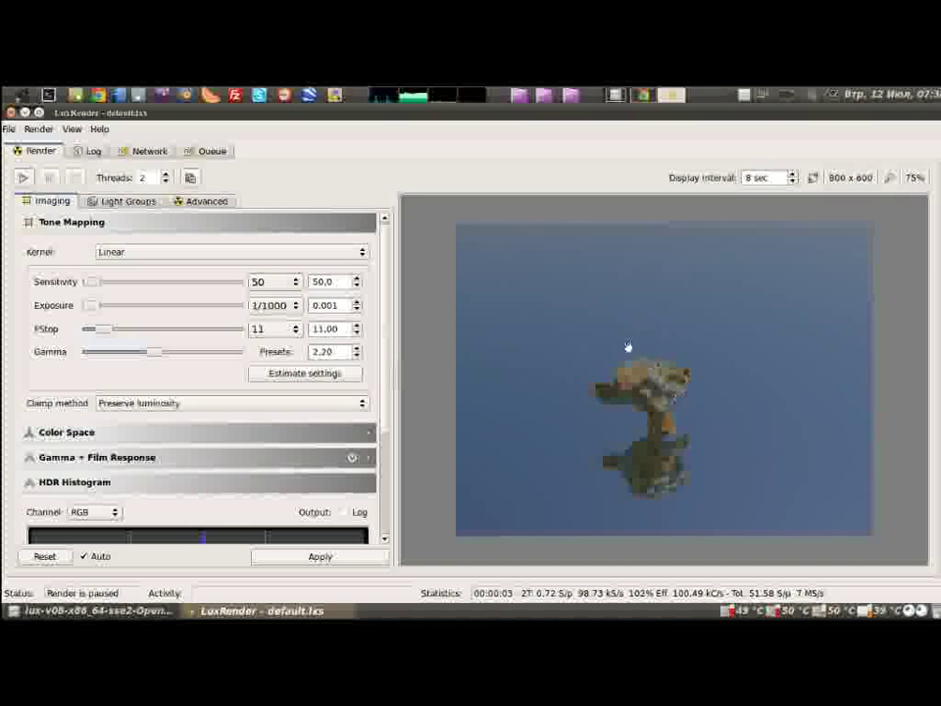
Step: Set sensitivity to ISO 100 and the f-stop to 8, trying 16 first
click(289, 284)
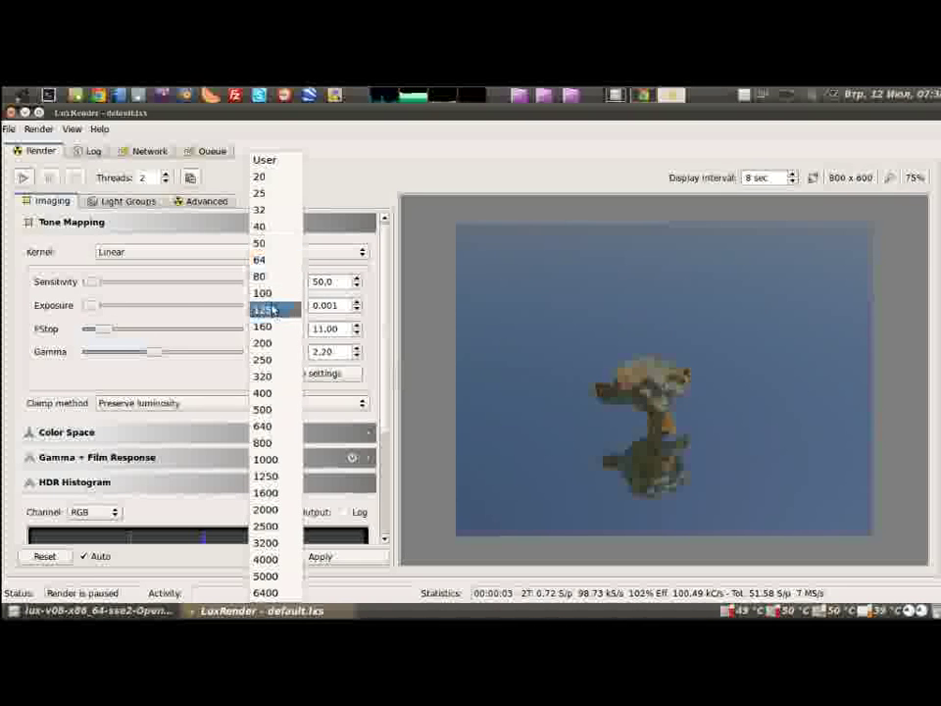
click(274, 293)
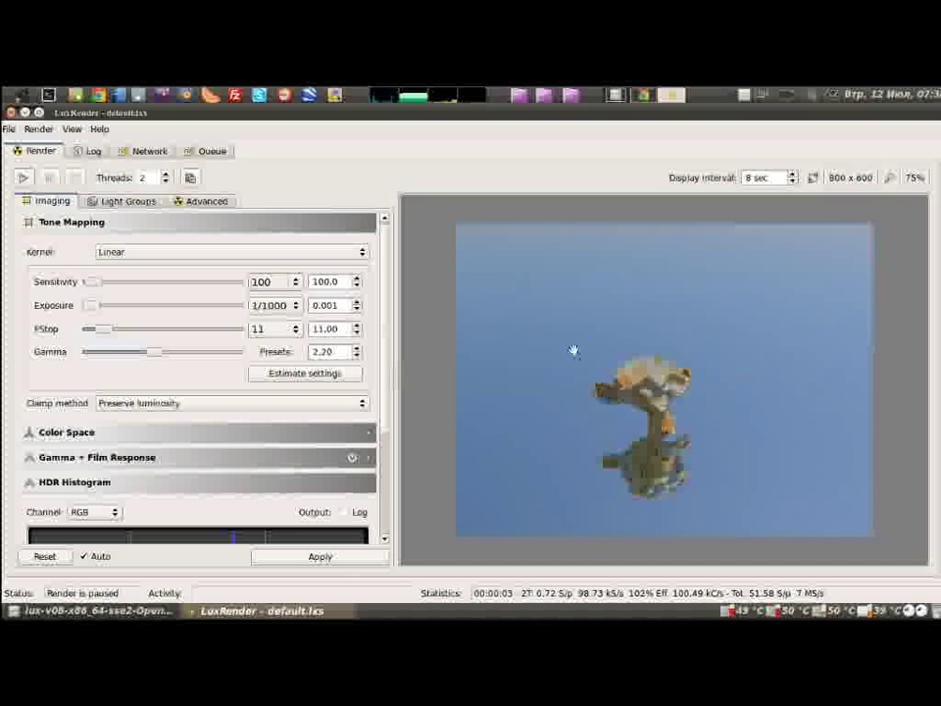
click(278, 306)
click(277, 330)
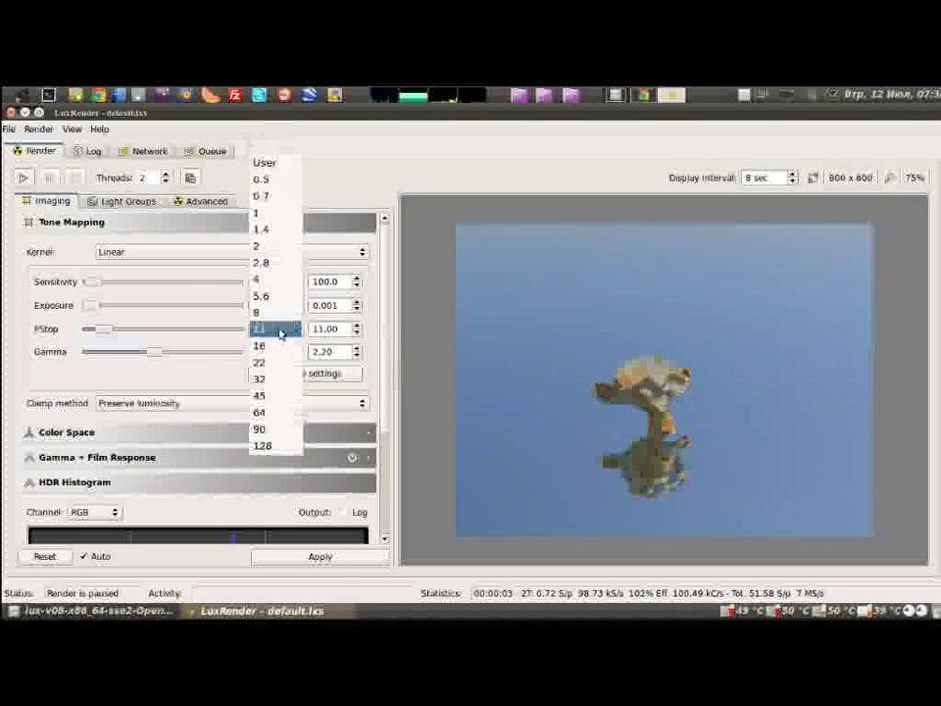
click(277, 345)
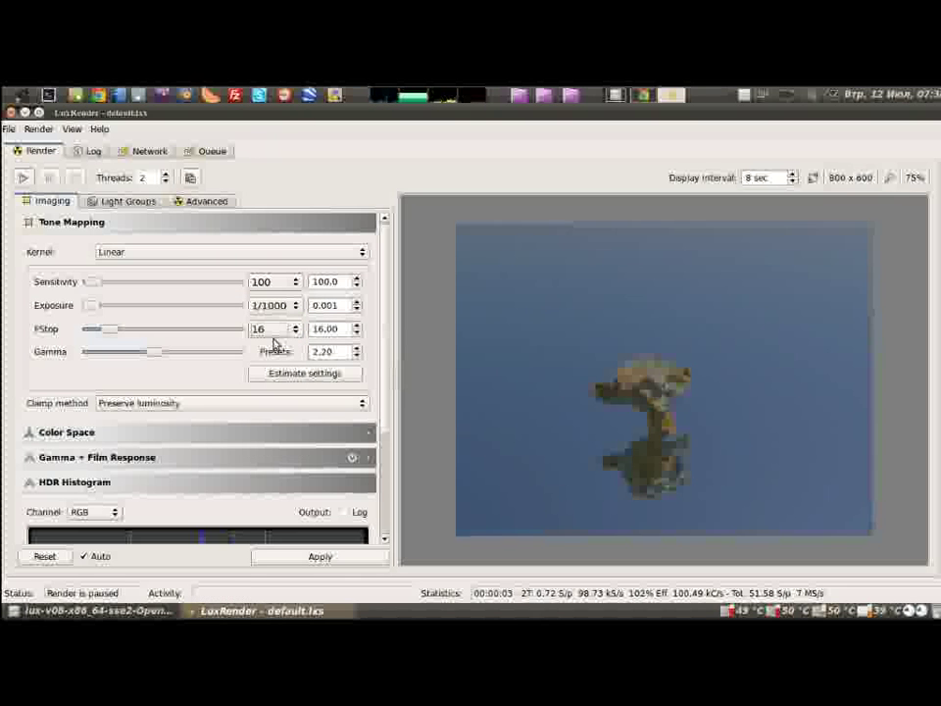
click(283, 333)
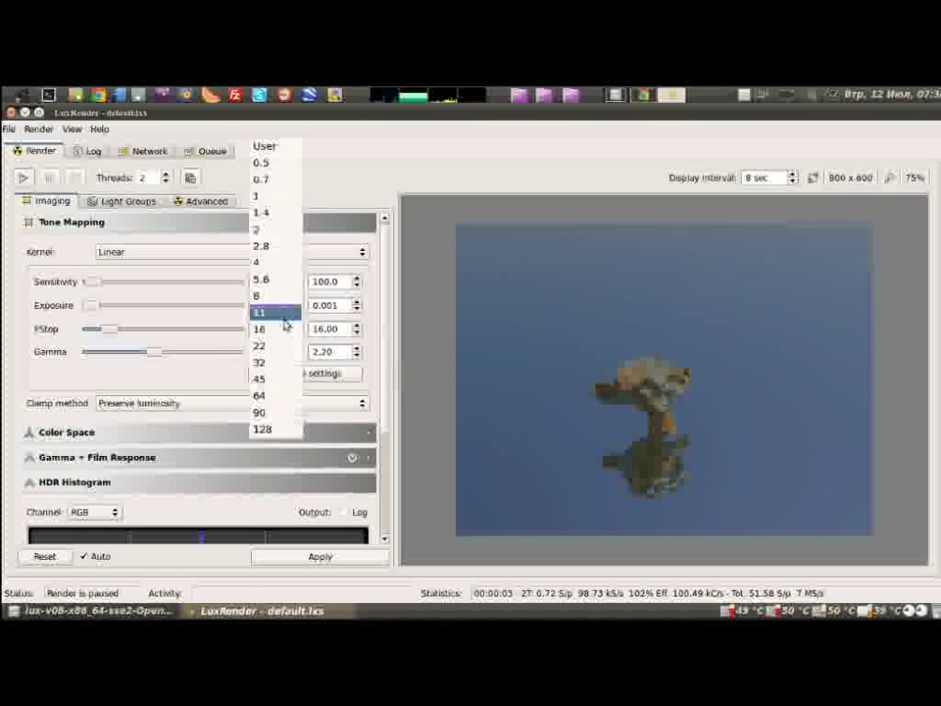
click(281, 296)
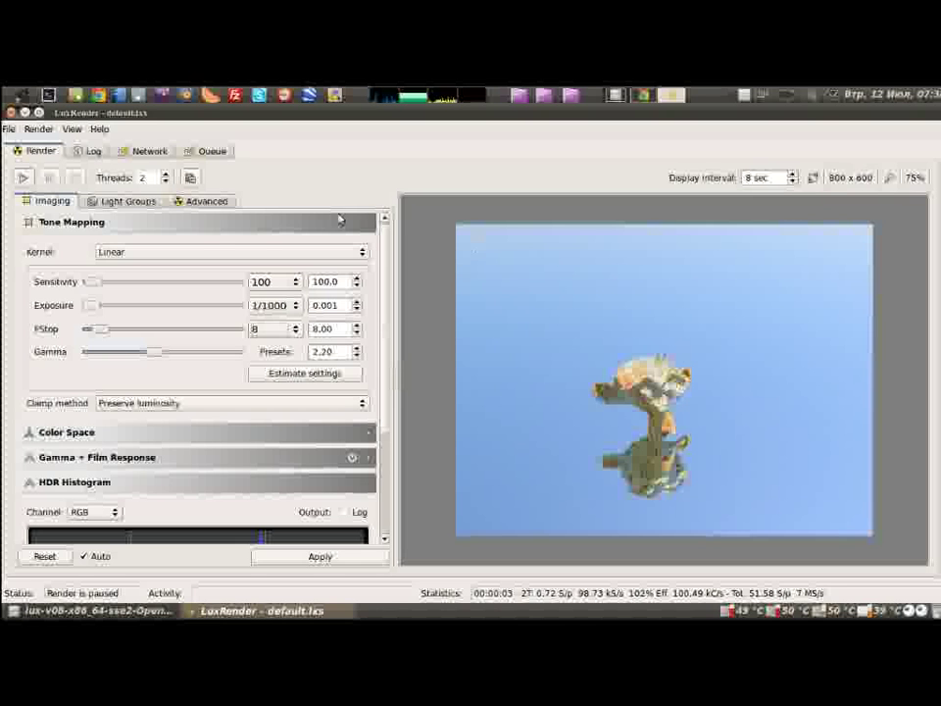
click(191, 252)
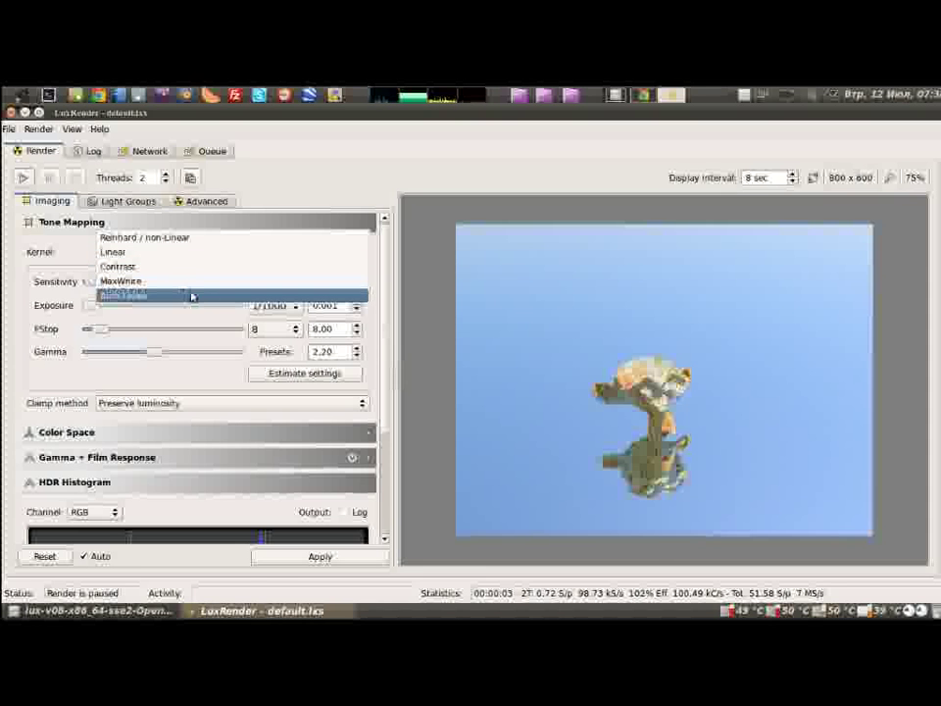
Step: Return the kernel to Reinhard / non-Linear, lower Burn to 5.700, and keep the histogram on RGB
click(192, 296)
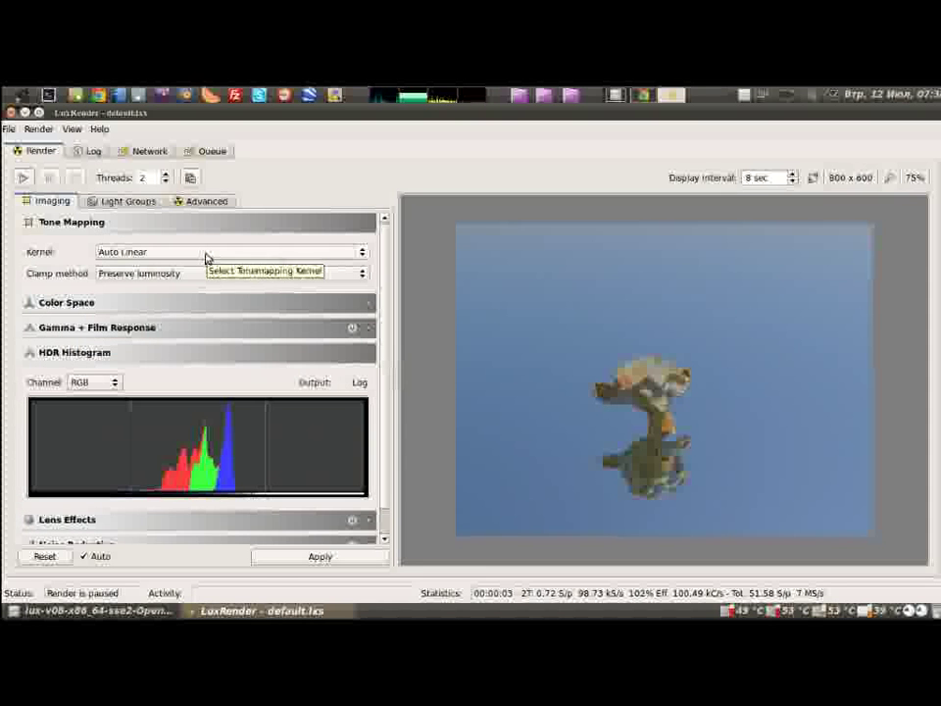
click(205, 257)
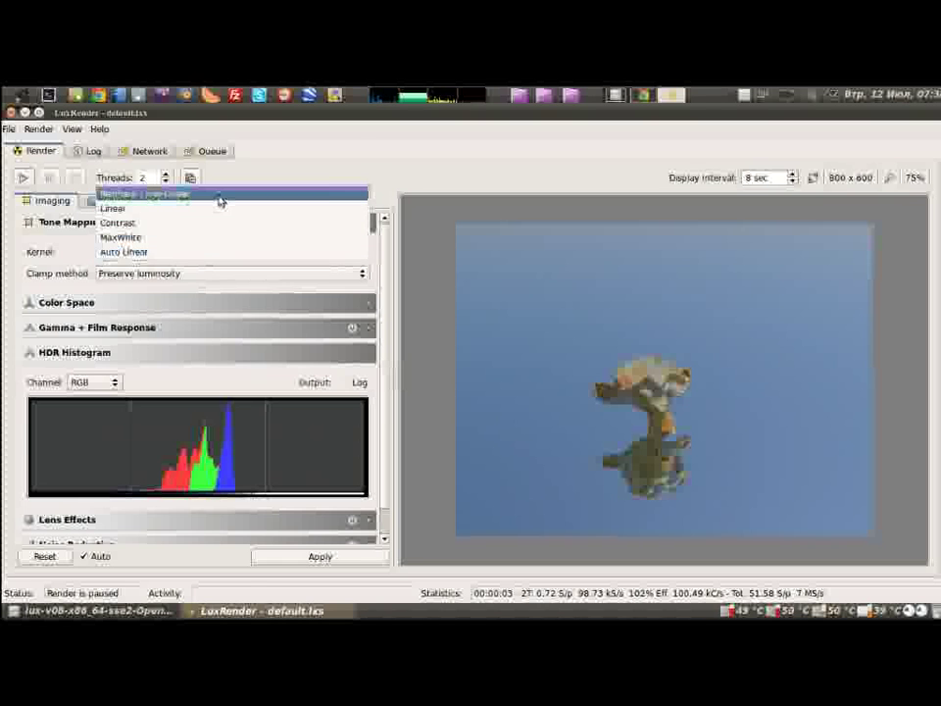
click(219, 200)
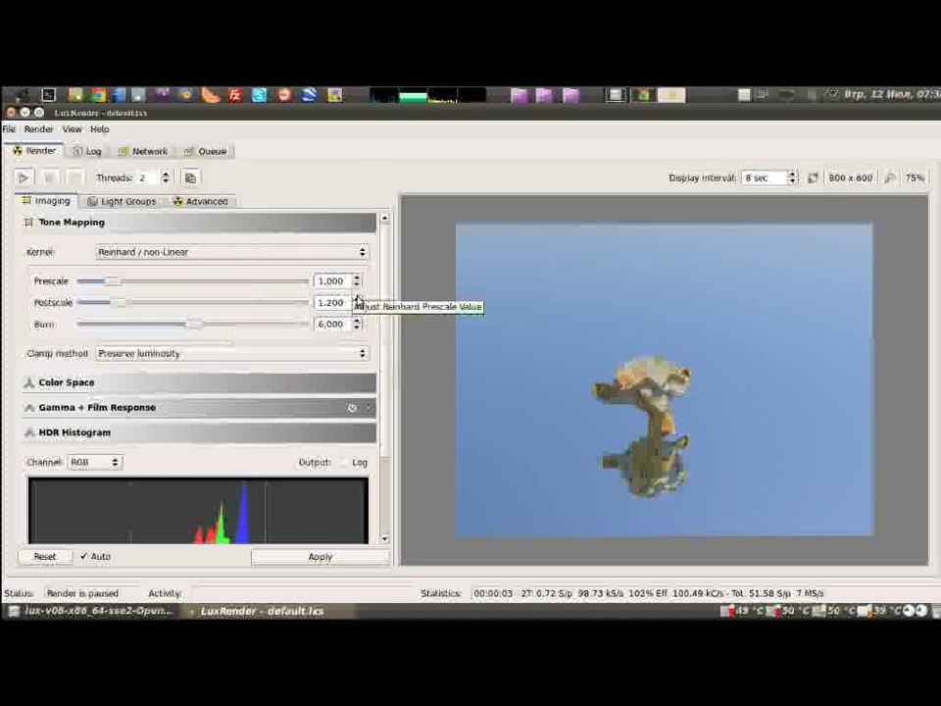
click(357, 333)
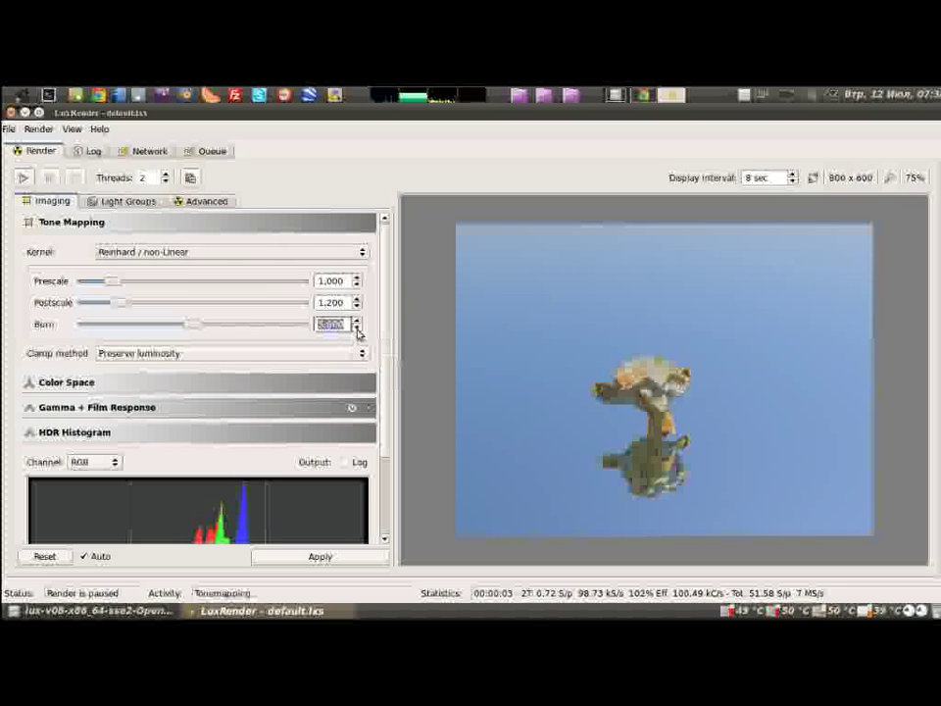
click(357, 330)
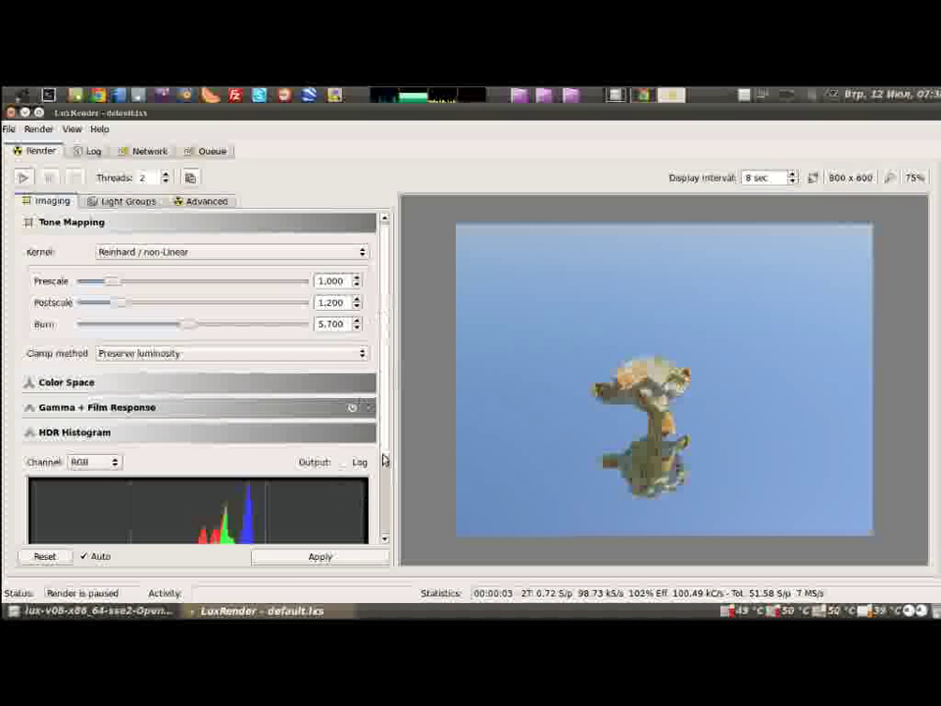
scroll(385, 458, down, 3)
click(95, 388)
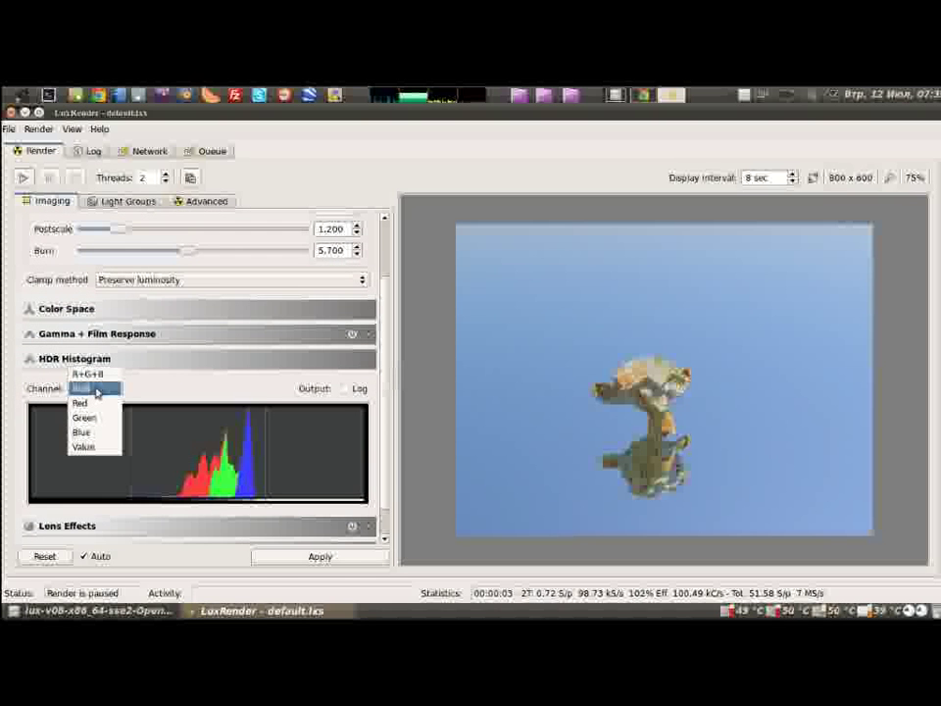
click(96, 390)
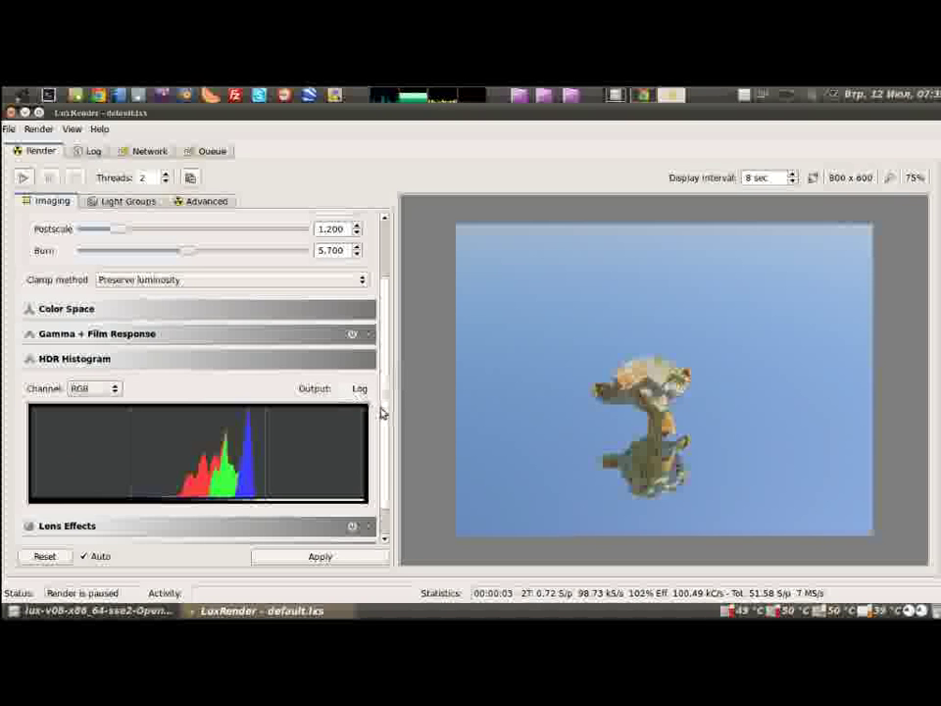
scroll(382, 397, up, 1)
scroll(386, 362, up, 2)
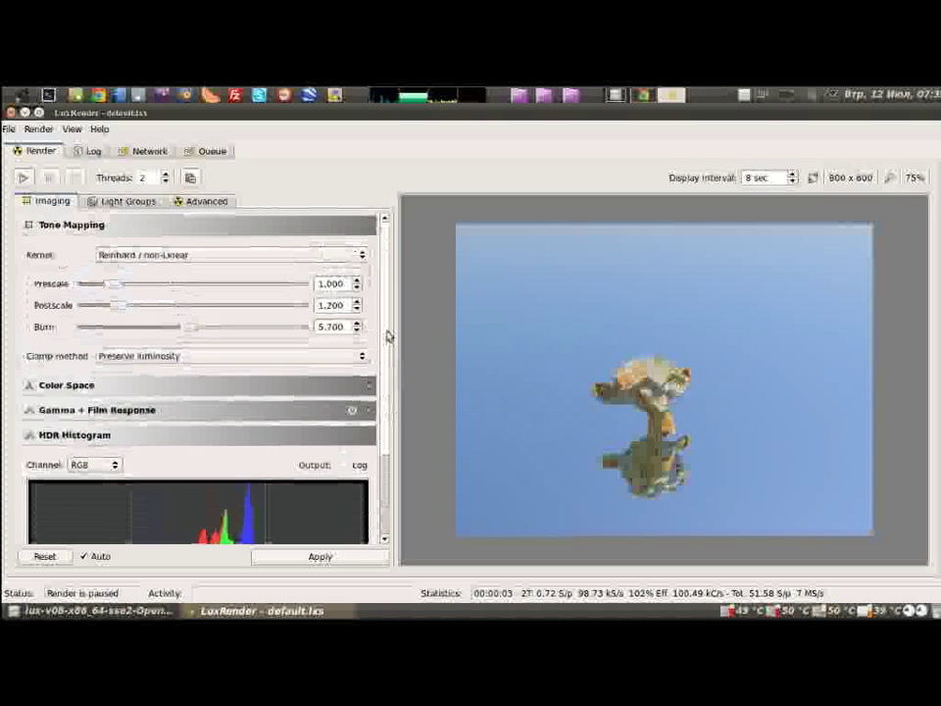
Step: Raise Prescale to 1.200 and Postscale to 1.300, keeping Preserve luminosity clamping
click(357, 281)
click(357, 308)
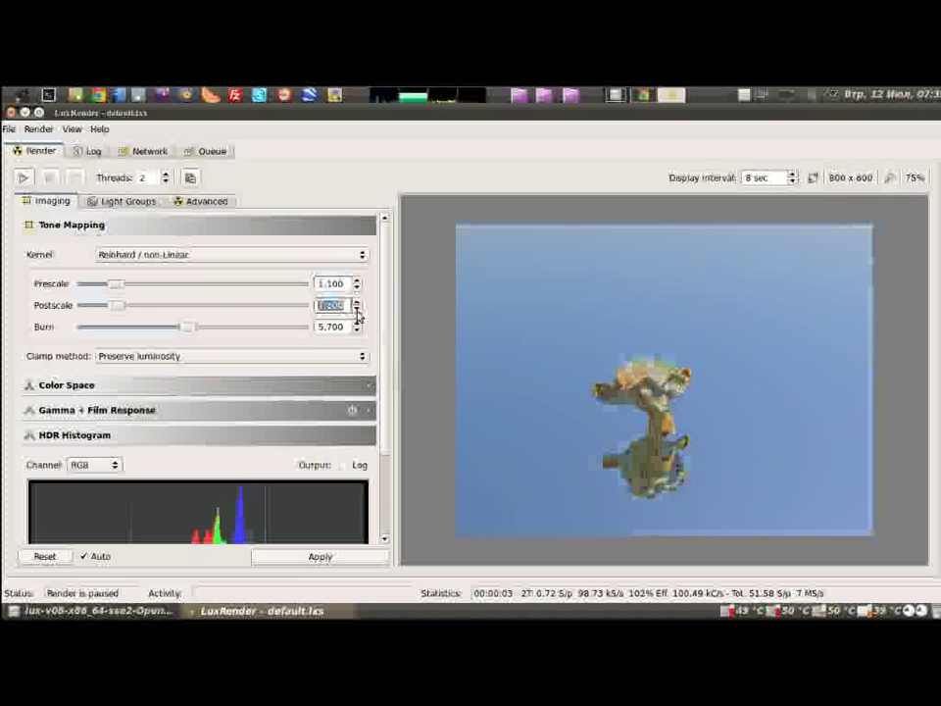
click(358, 302)
click(358, 302)
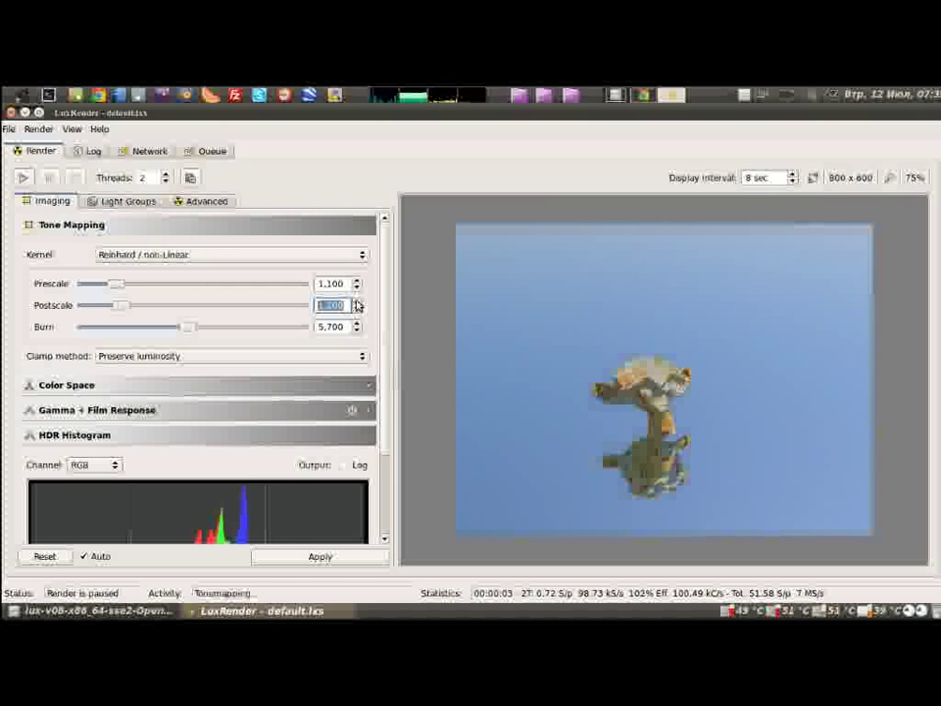
click(359, 283)
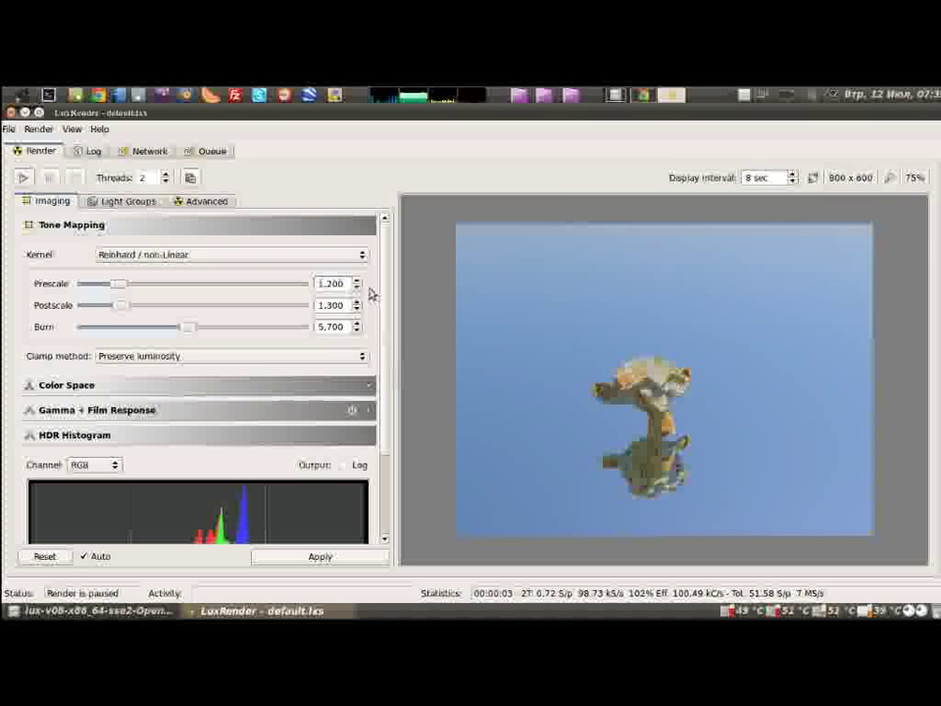
click(362, 356)
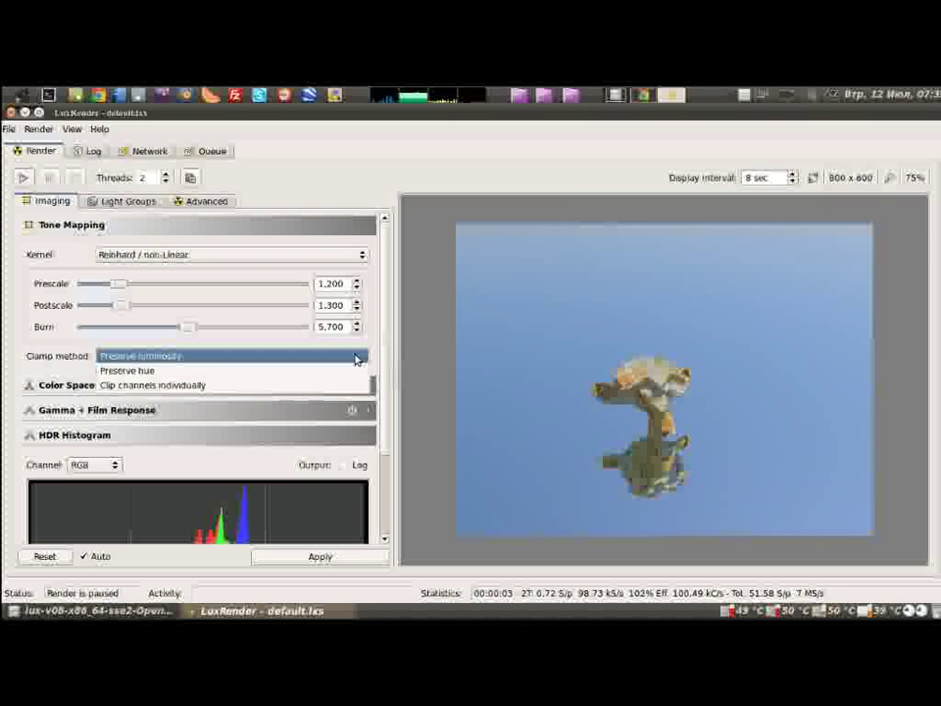
click(356, 358)
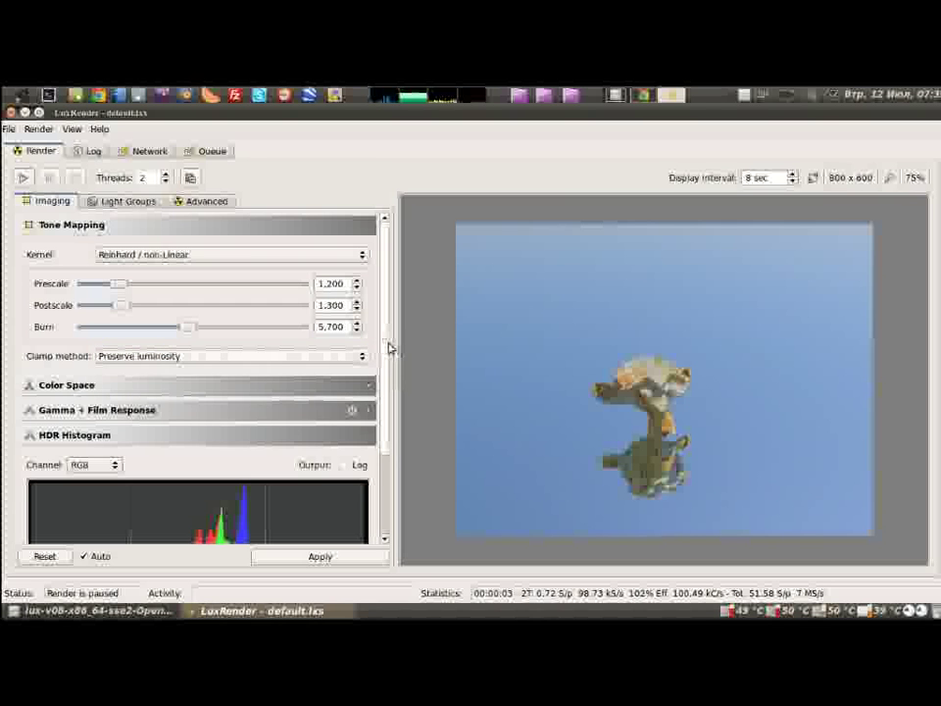
mouse_move(387, 350)
mouse_down()
mouse_move(392, 423)
mouse_move(388, 374)
mouse_up()
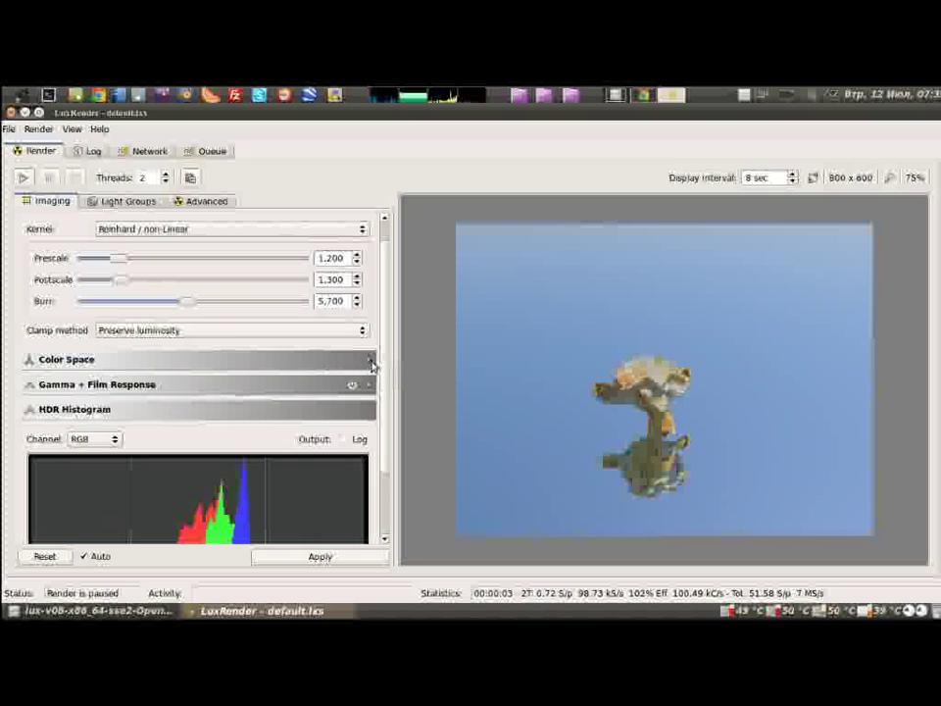
Step: Keep sRGB - HDTV as the colour space and check its red, green and blue primaries
click(371, 365)
drag(384, 334, 384, 322)
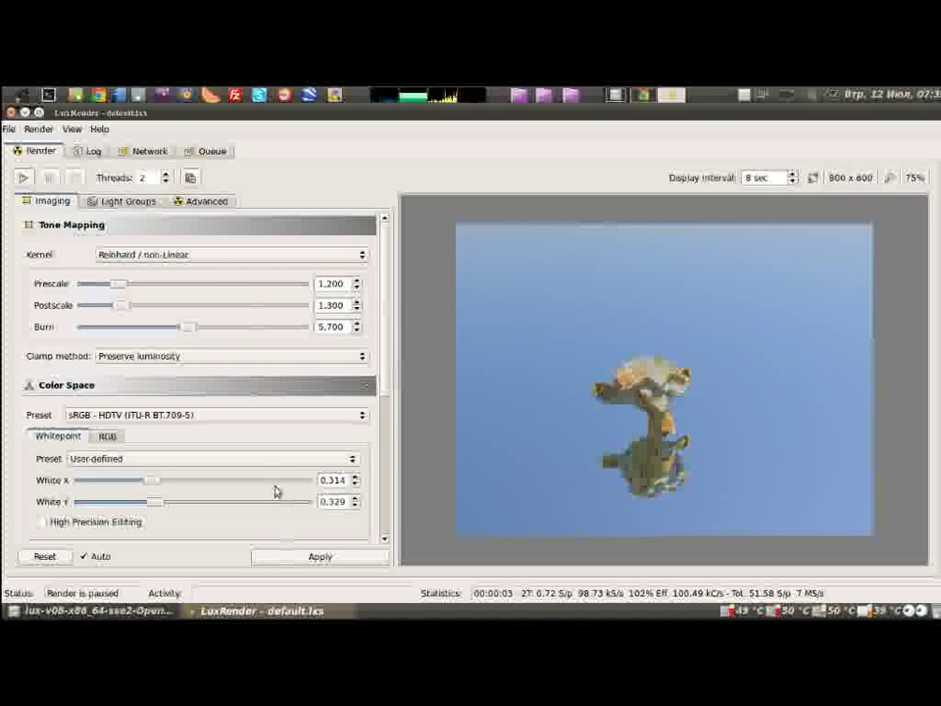
scroll(377, 317, down, 1)
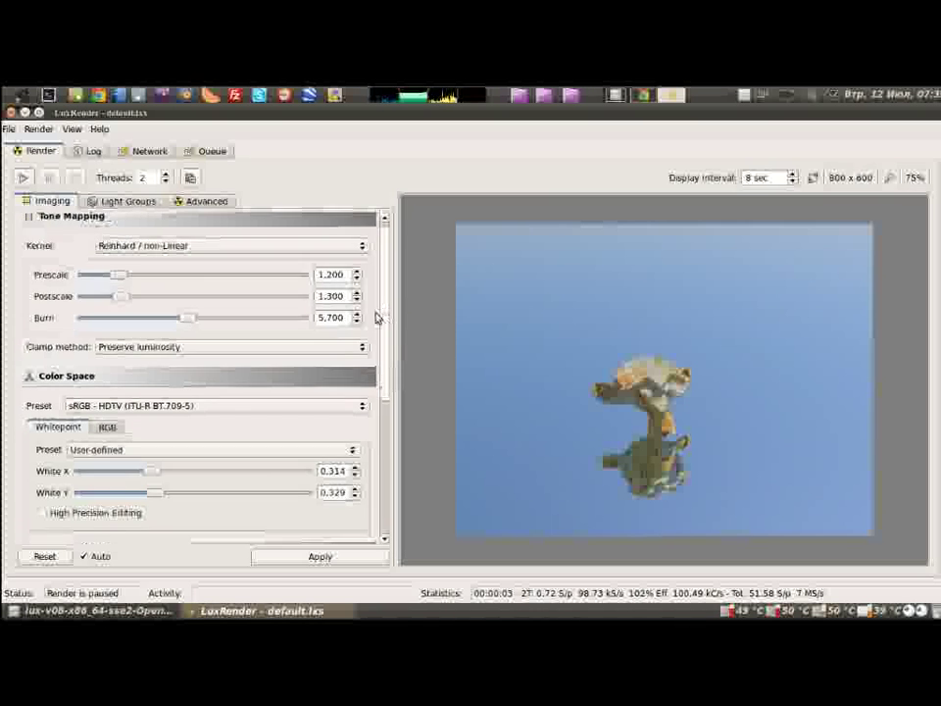
drag(377, 316, 384, 268)
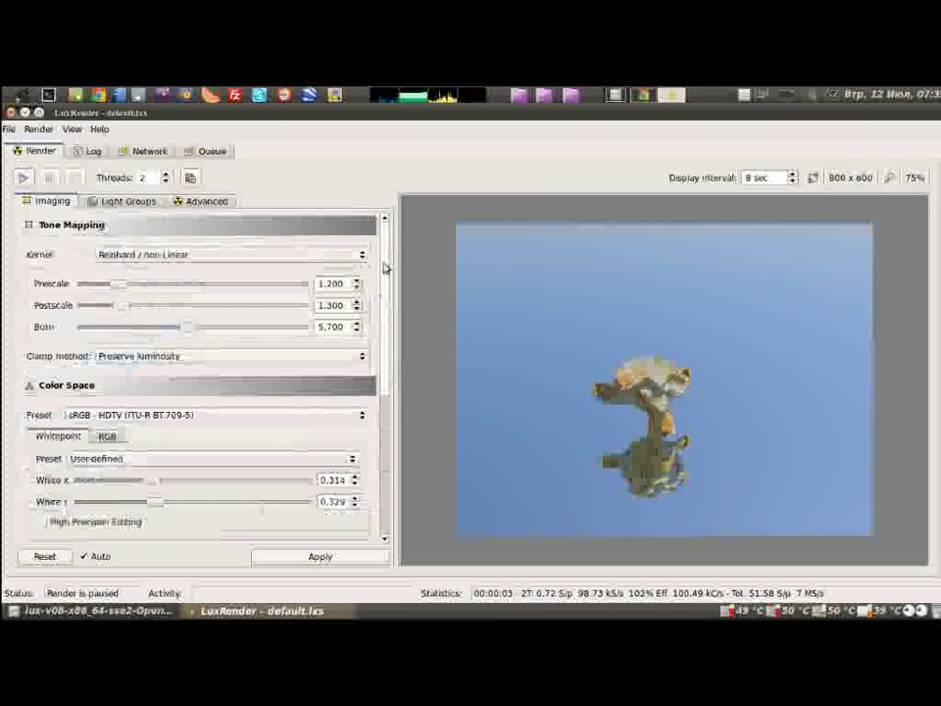
drag(384, 305, 383, 357)
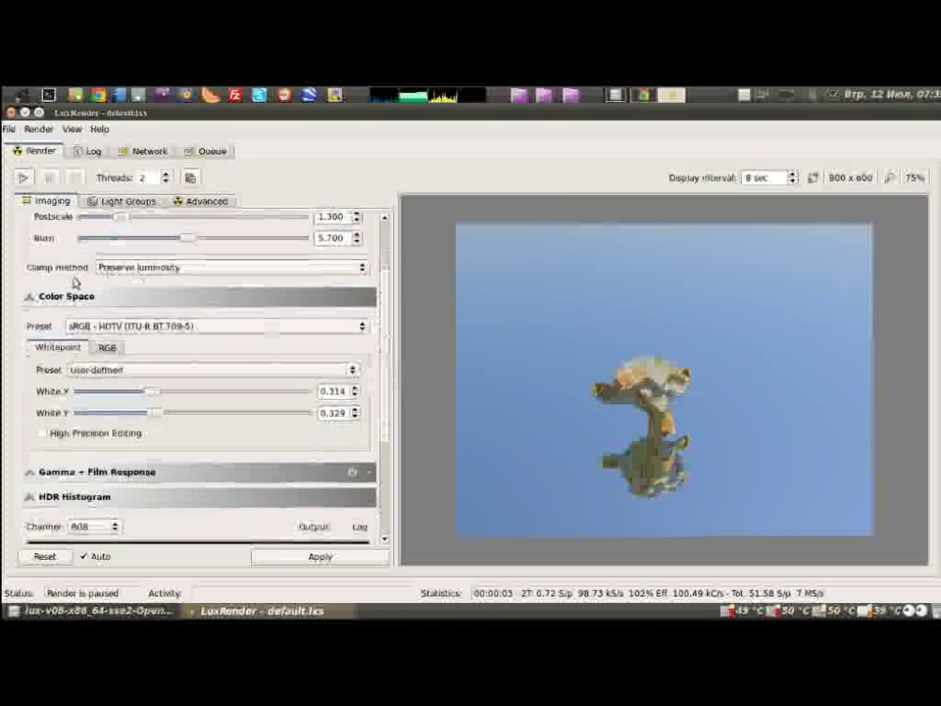
click(208, 331)
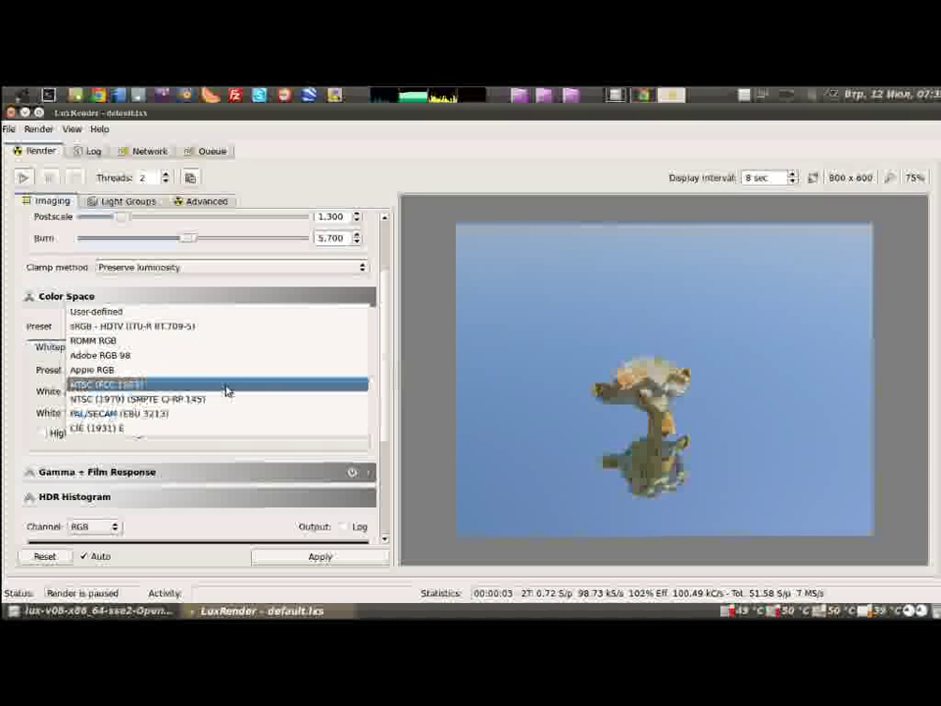
click(263, 326)
click(107, 347)
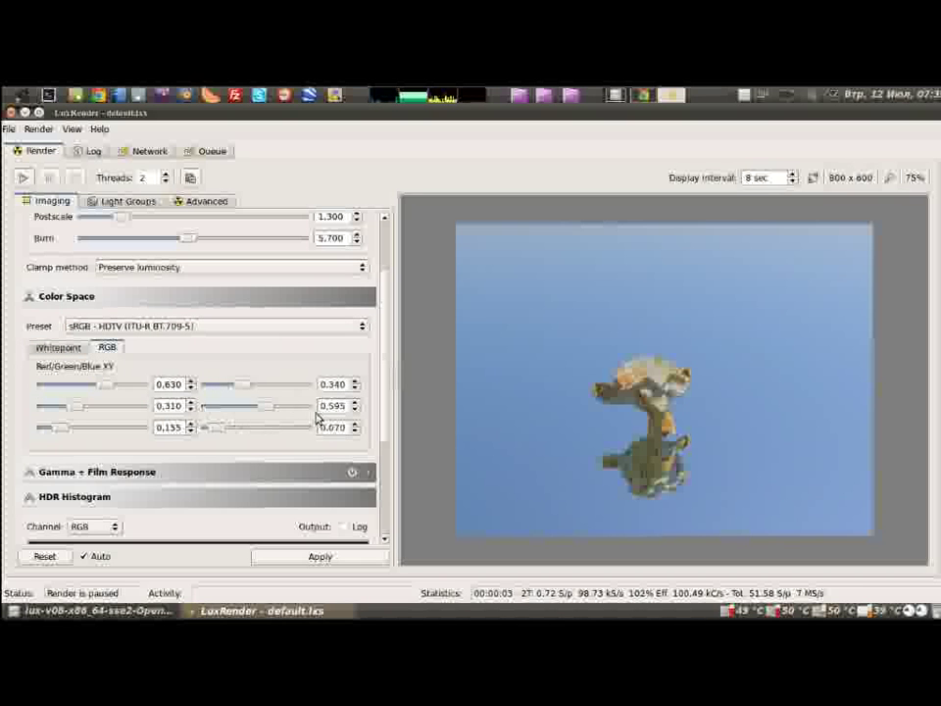
click(64, 349)
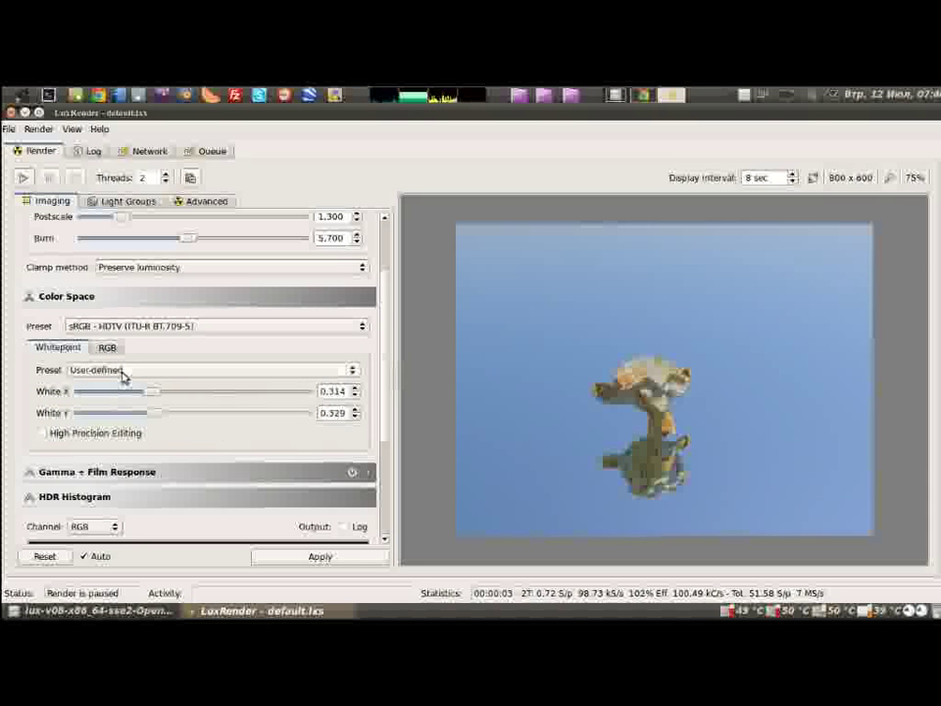
Step: Set the whitepoint preset to C - daylight (0.31000 / 0.31600) with High Precision Editing on
click(123, 374)
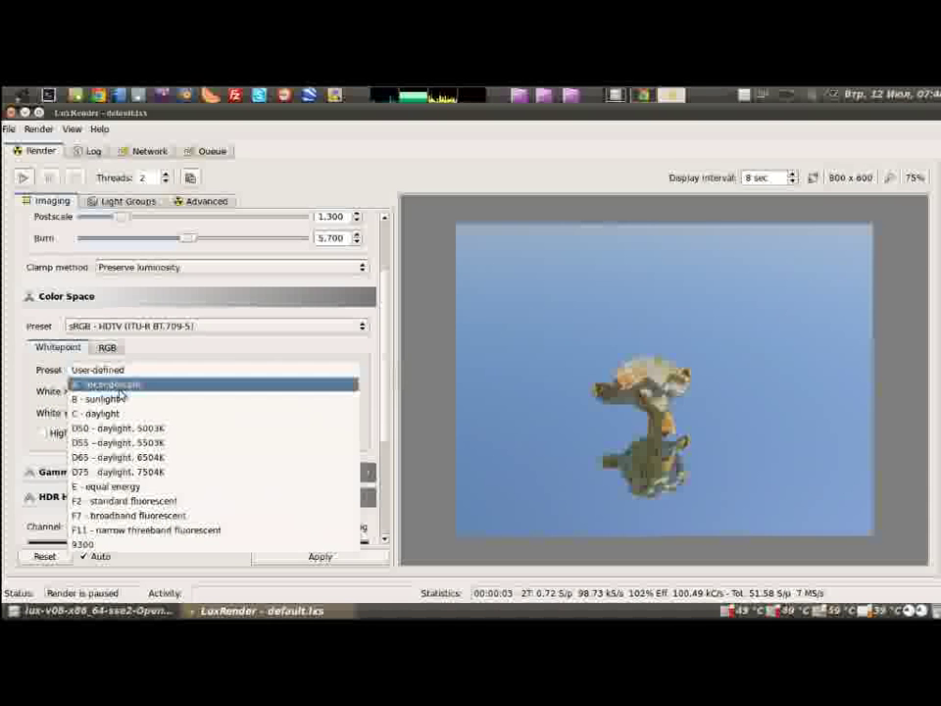
click(125, 400)
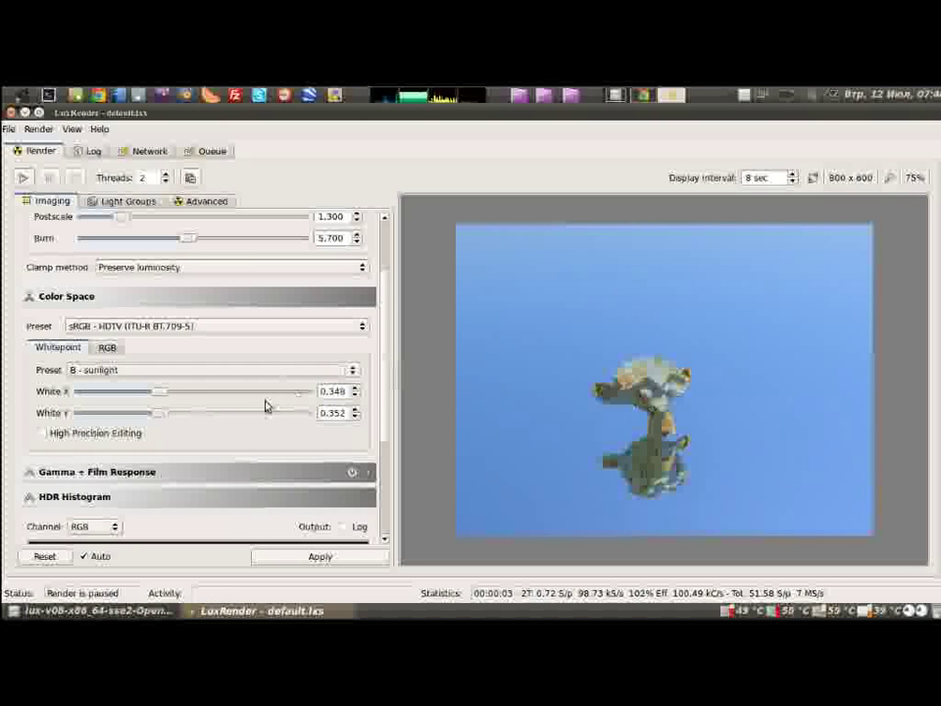
click(147, 370)
click(149, 389)
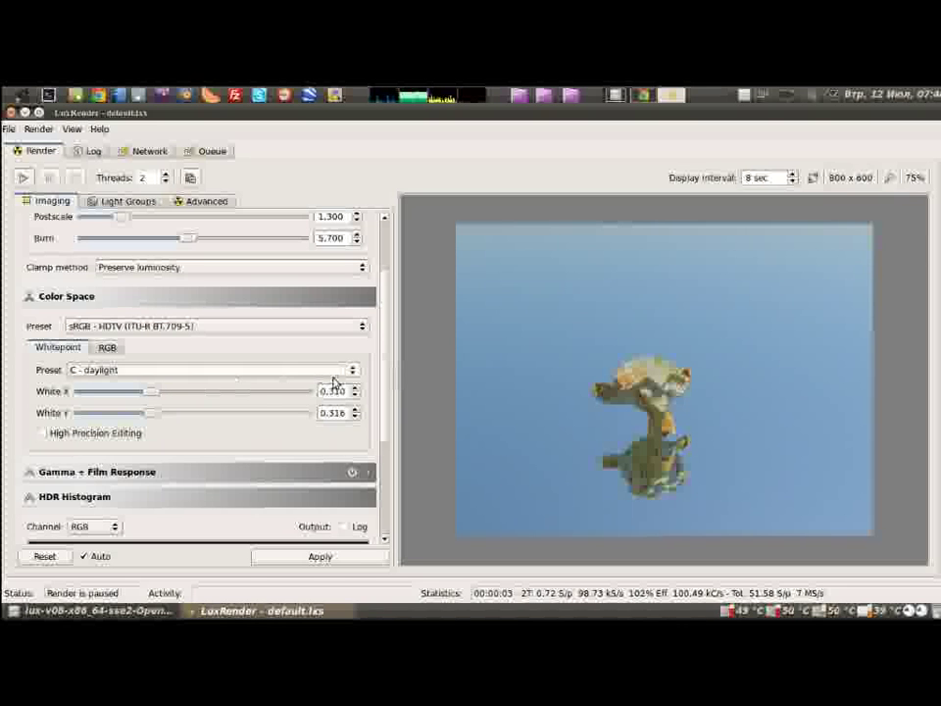
click(43, 432)
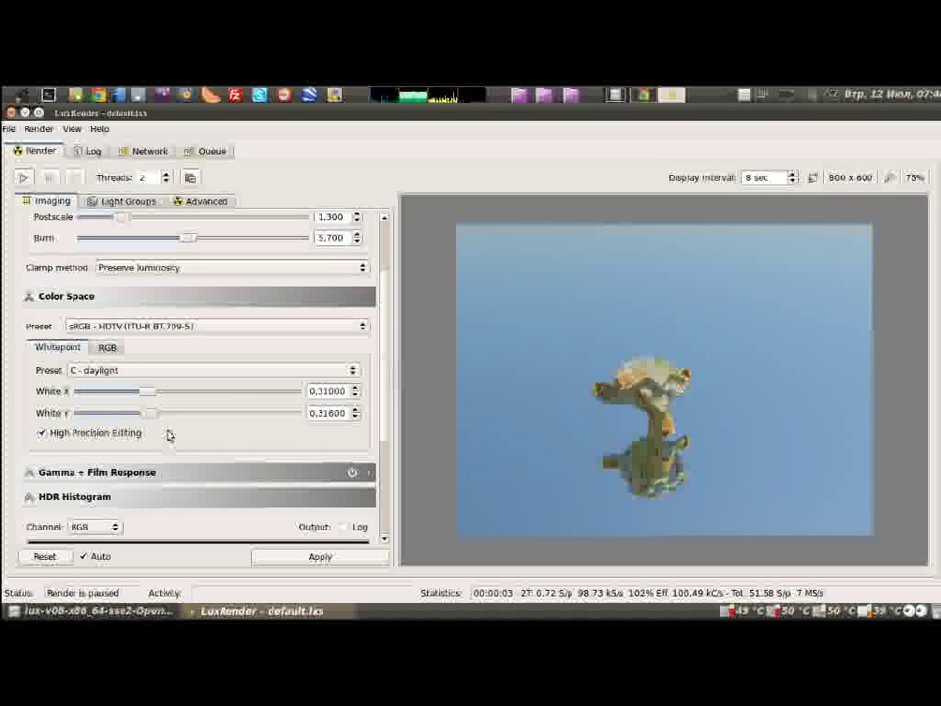
drag(387, 370, 399, 421)
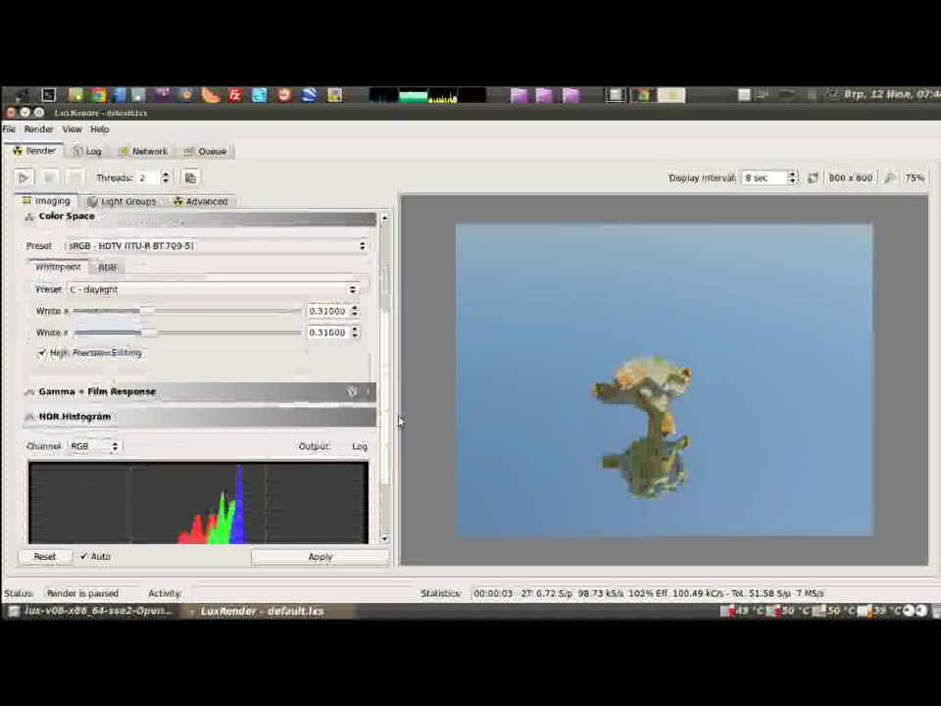
scroll(378, 381, down, 2)
Step: Apply the Agfacolor vista 200CD film response, then read the 'LuxRender / Film Response' blog post in Chrome
click(368, 344)
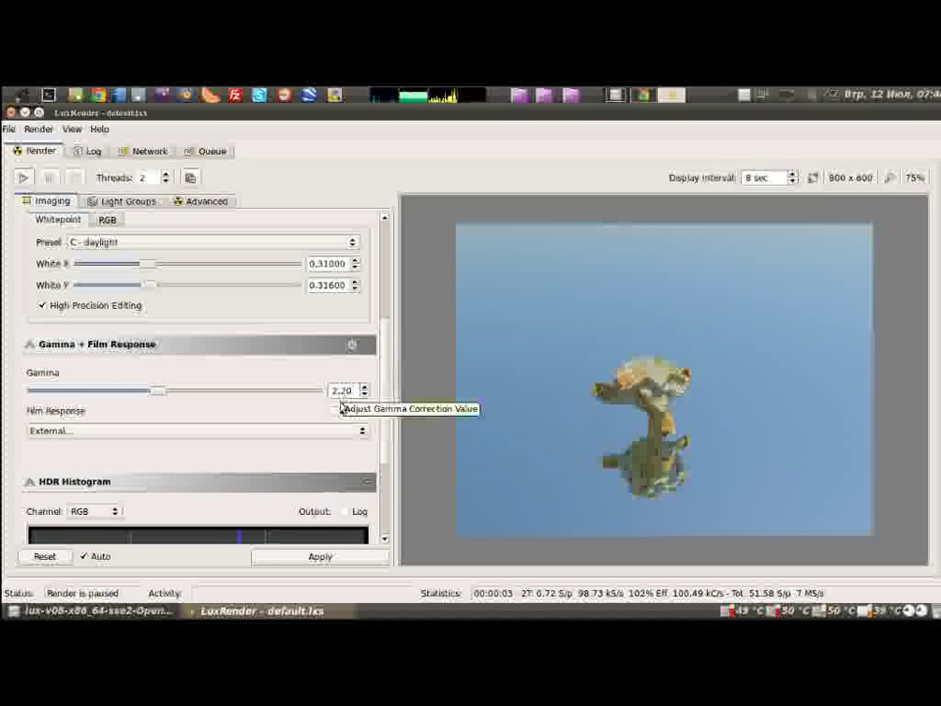
click(337, 429)
click(333, 432)
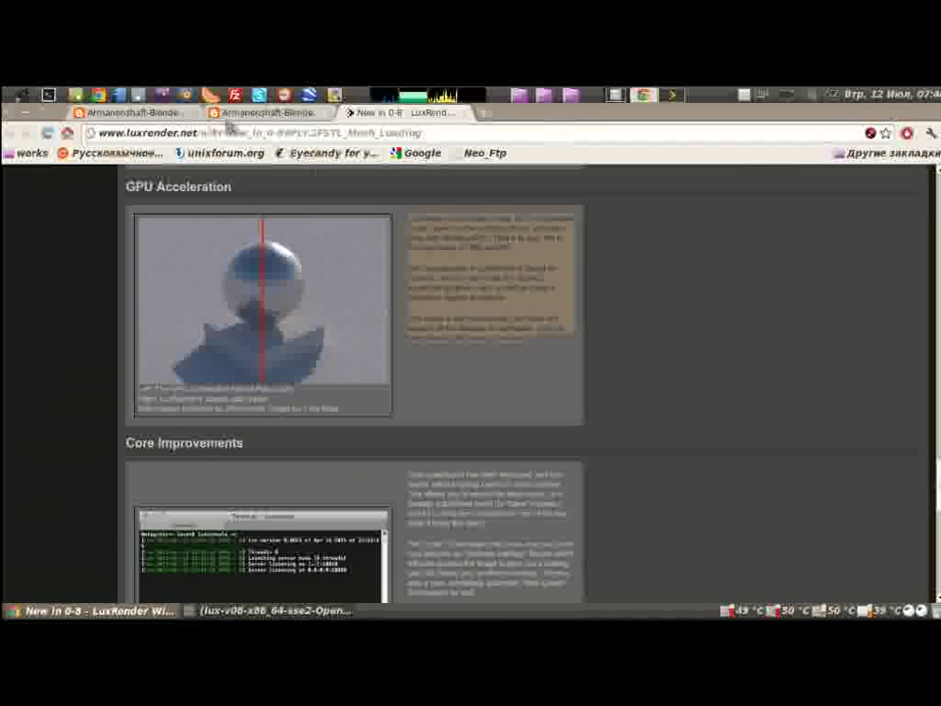
click(229, 115)
scroll(487, 284, down, 1)
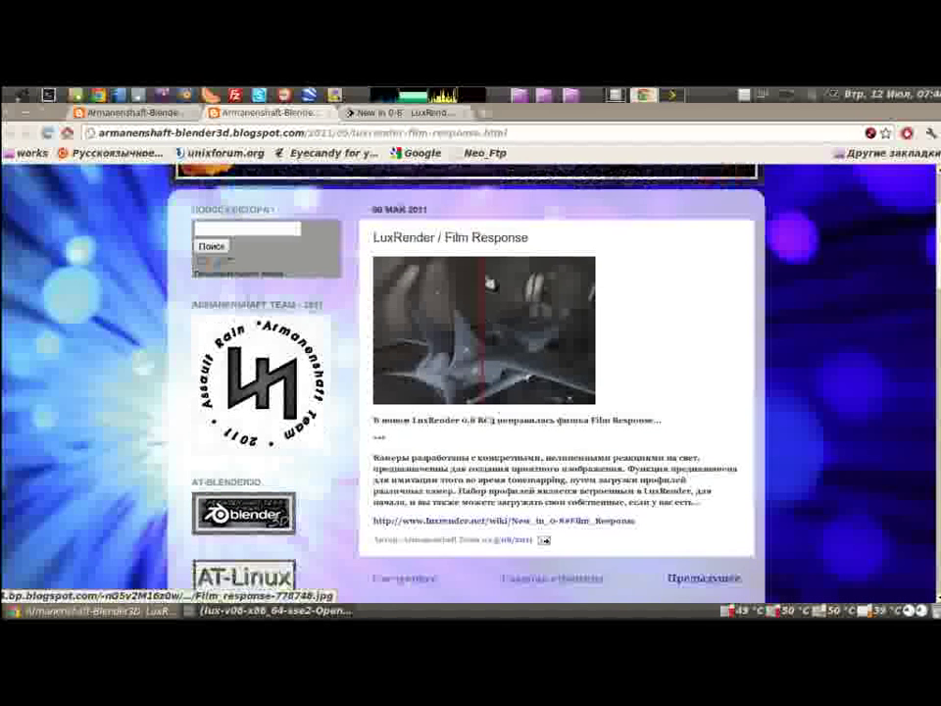
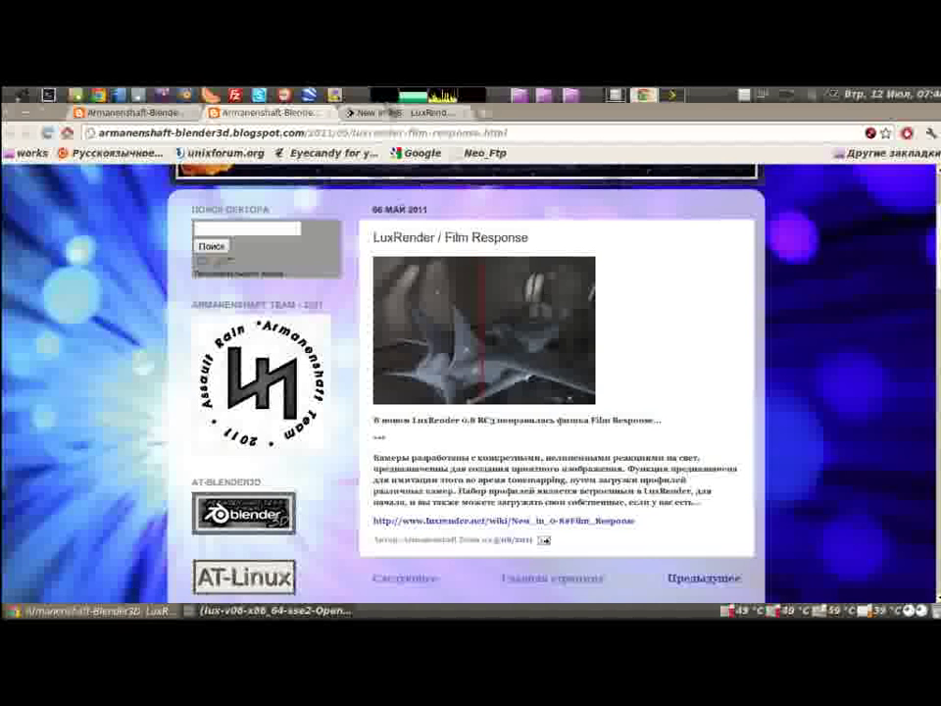
Step: Switch to the 'New in 0.8 - LuxRender' wiki tab in Chrome and scroll through it
click(400, 112)
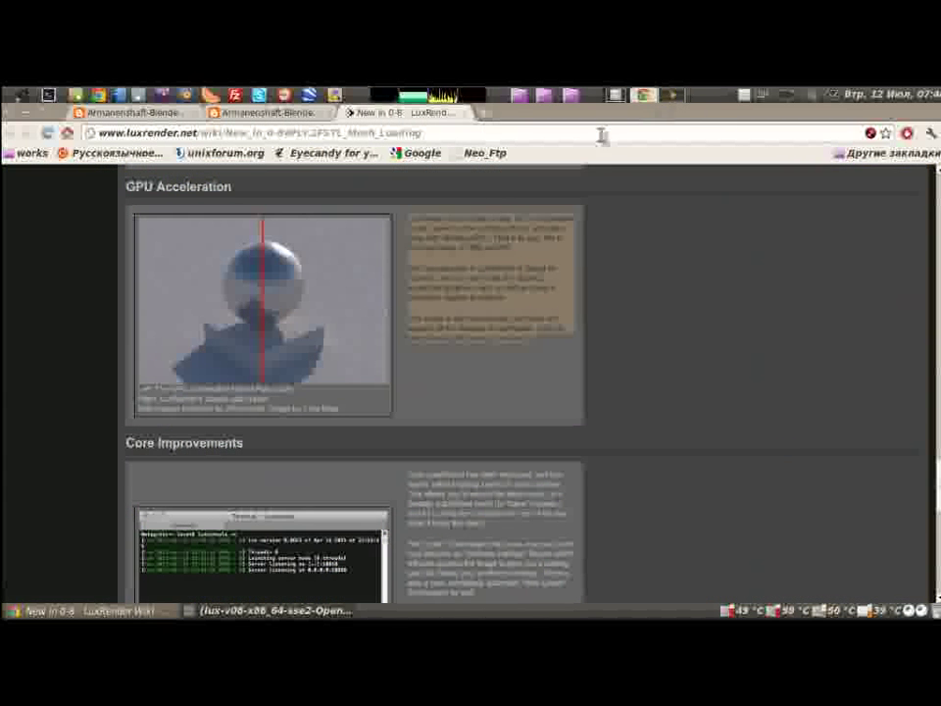
scroll(472, 414, down, 5)
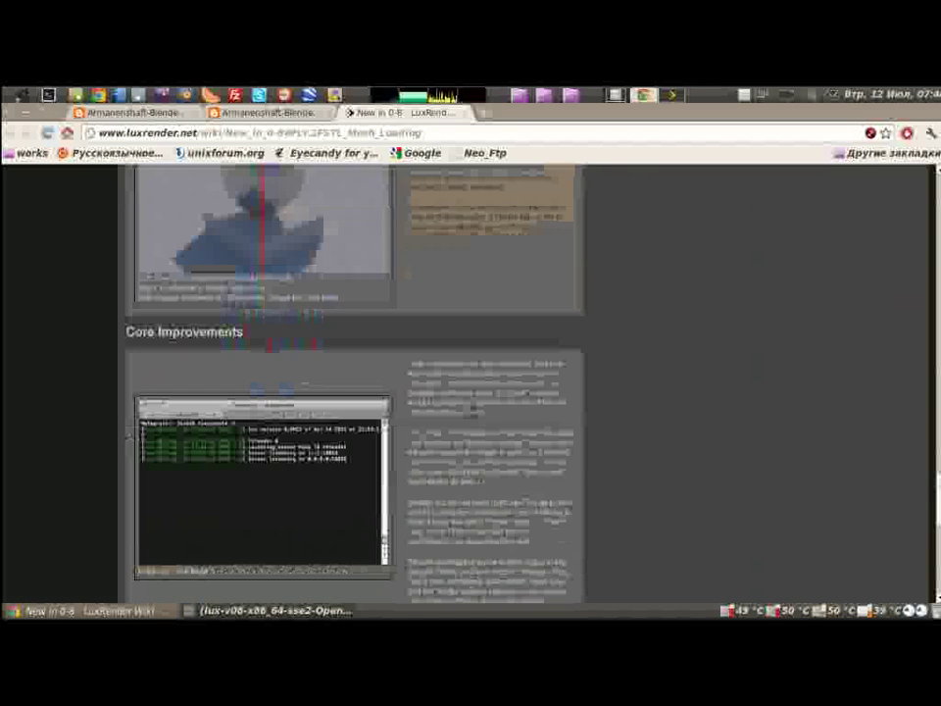
scroll(472, 413, up, 6)
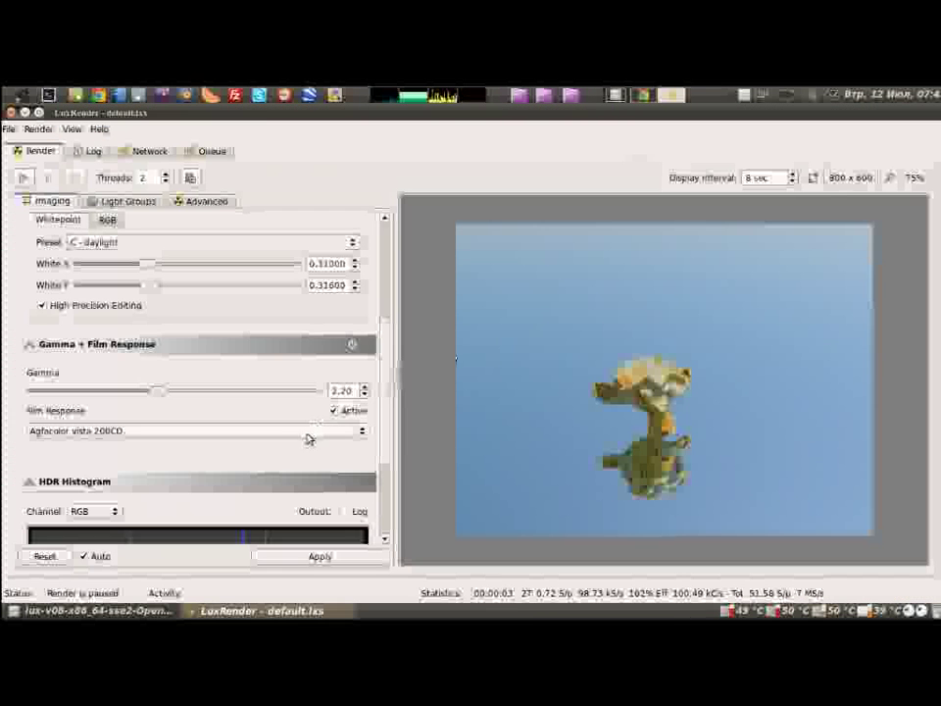
Step: Pick Agfacolor vista 800CD, try Portra 160NCCD, then settle back on Agfacolor vista 800CD
click(307, 433)
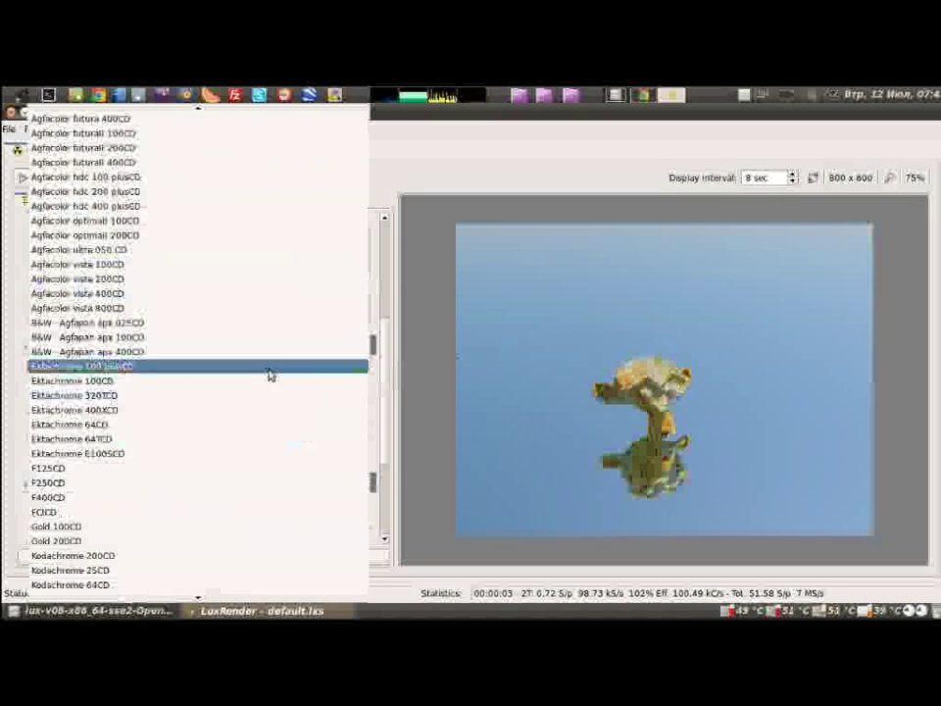
click(234, 312)
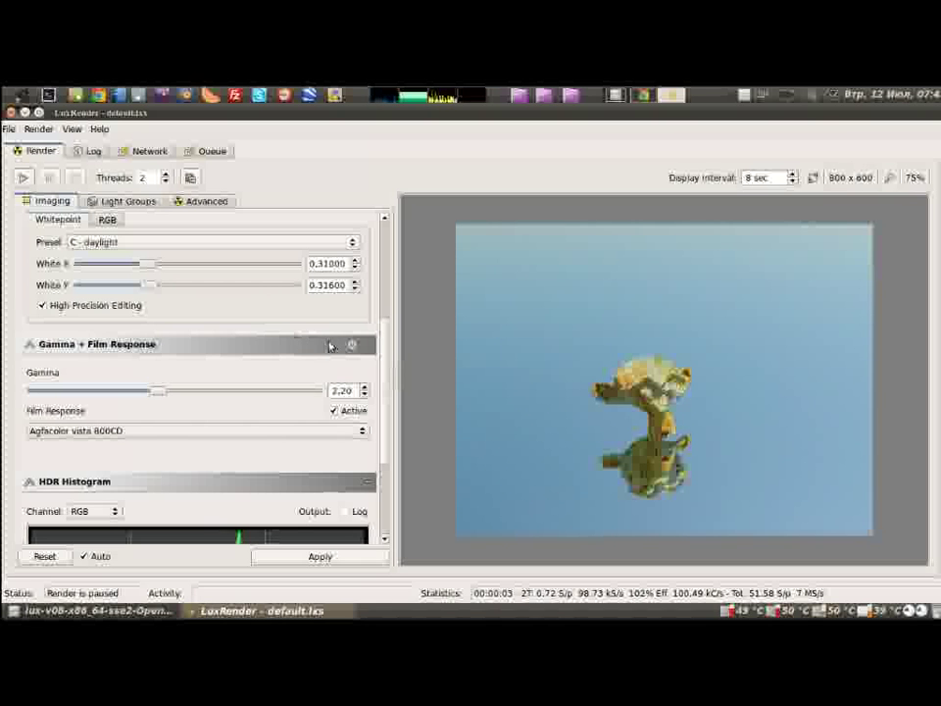
click(204, 431)
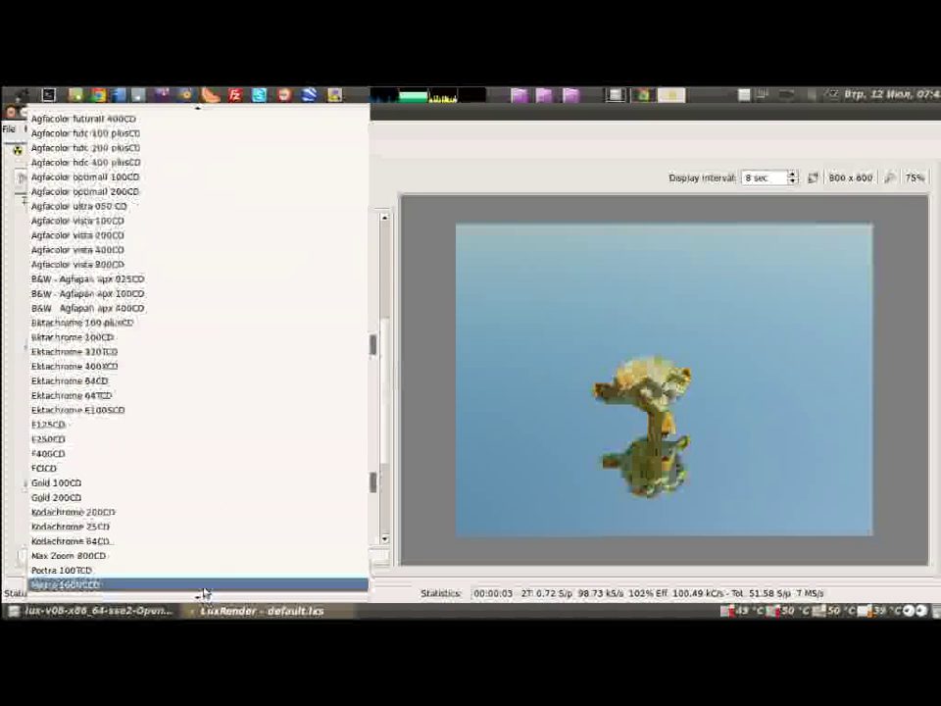
click(202, 585)
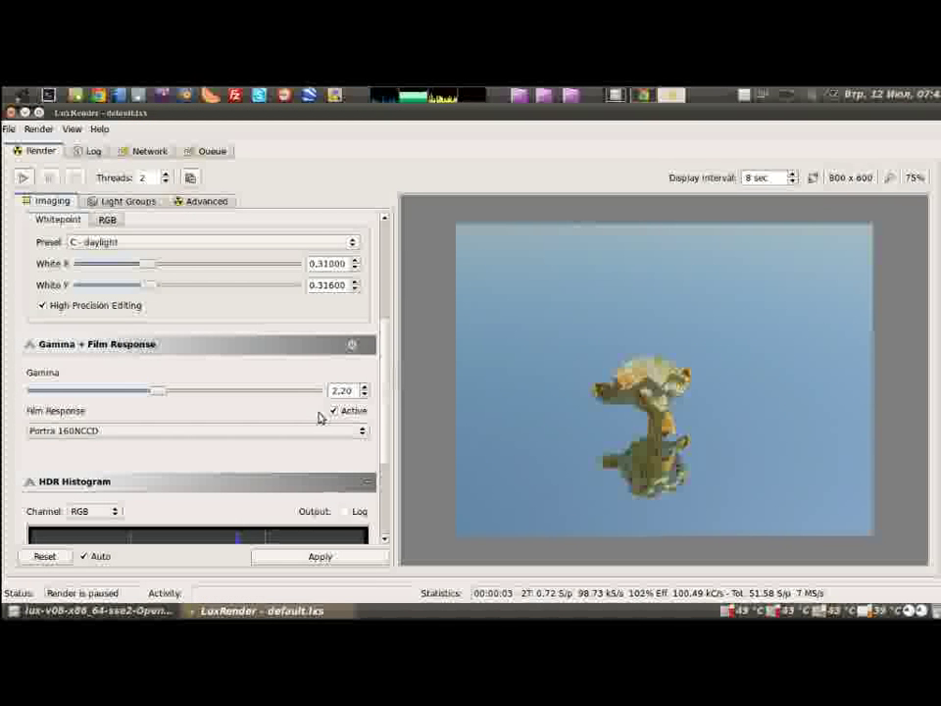
drag(391, 342, 388, 349)
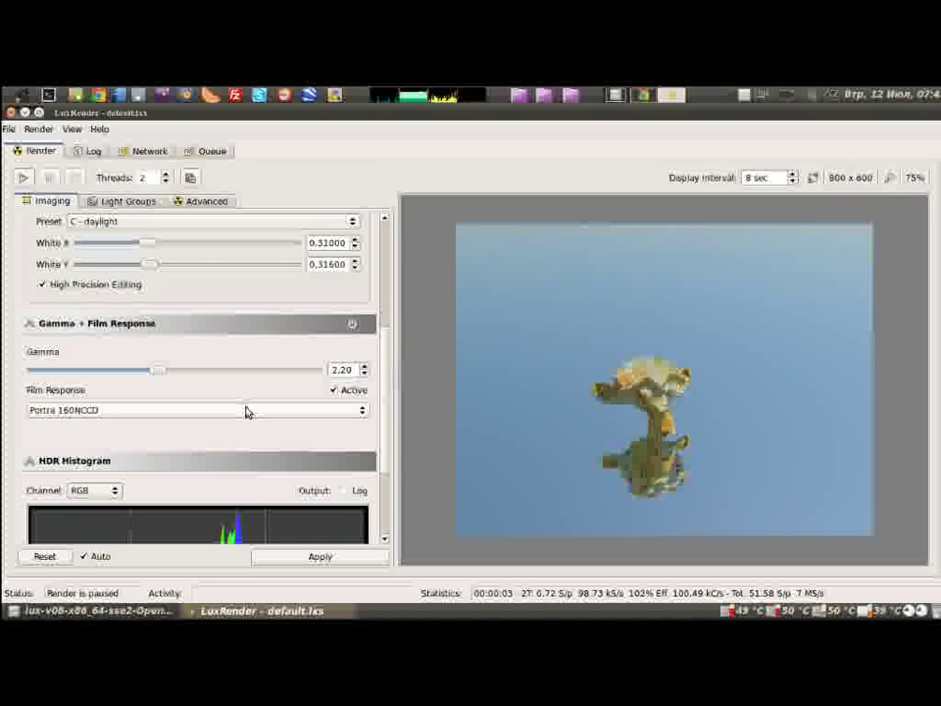
click(245, 411)
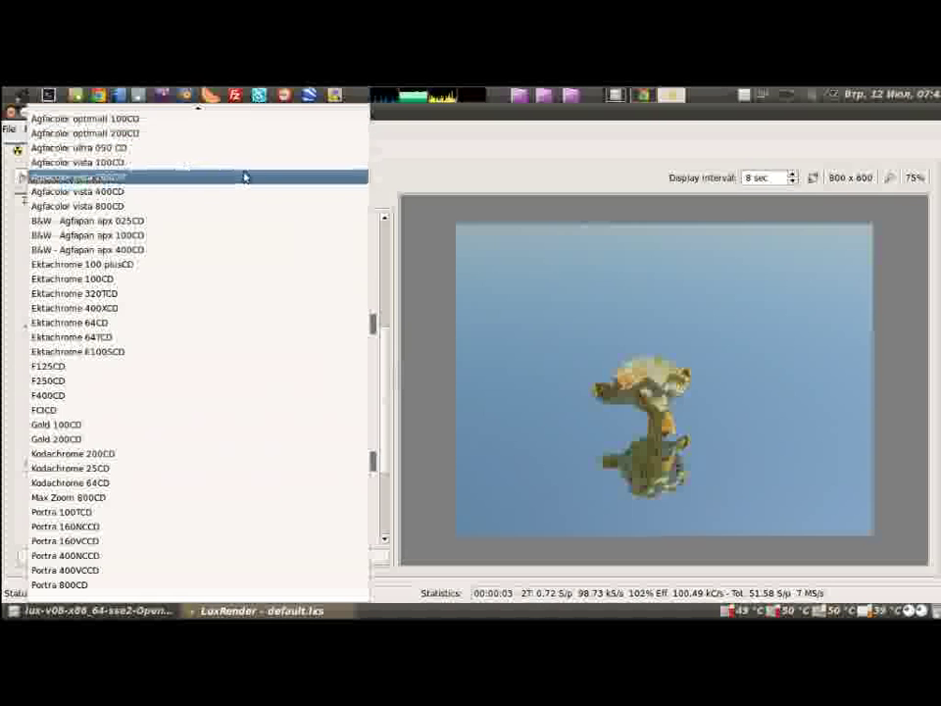
click(245, 206)
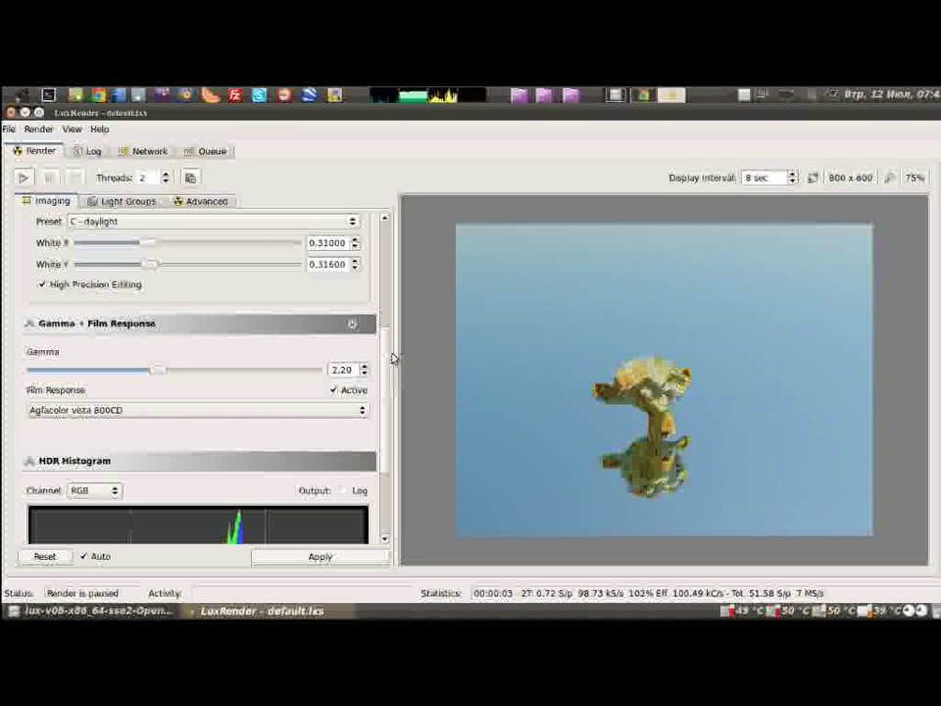
Step: Raise the Tone Mapping Burn value to 5,800 with the spinbox
drag(383, 363, 363, 283)
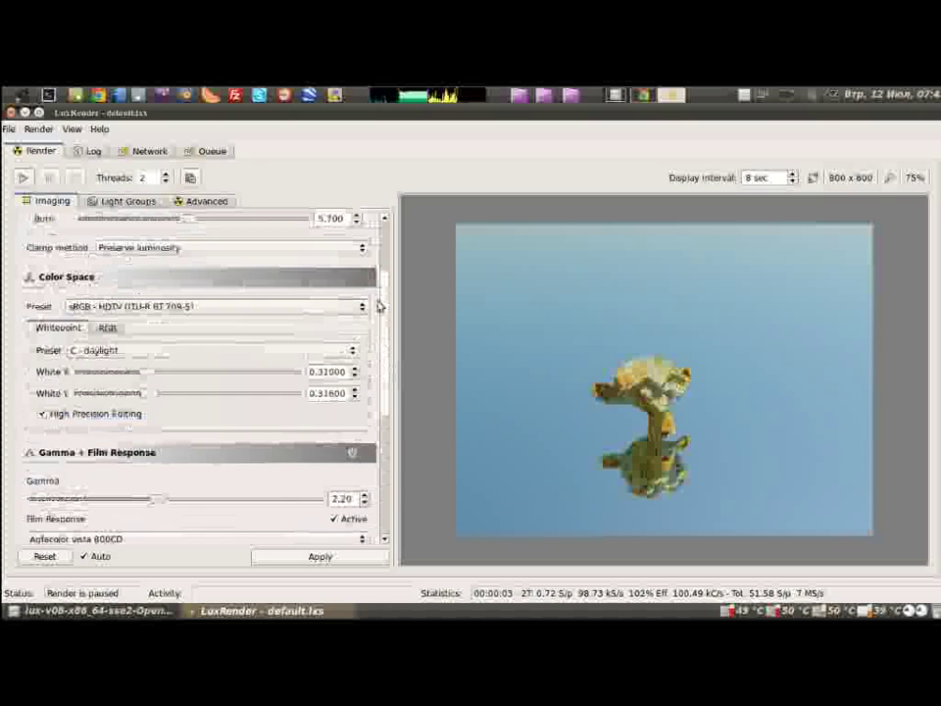
click(357, 284)
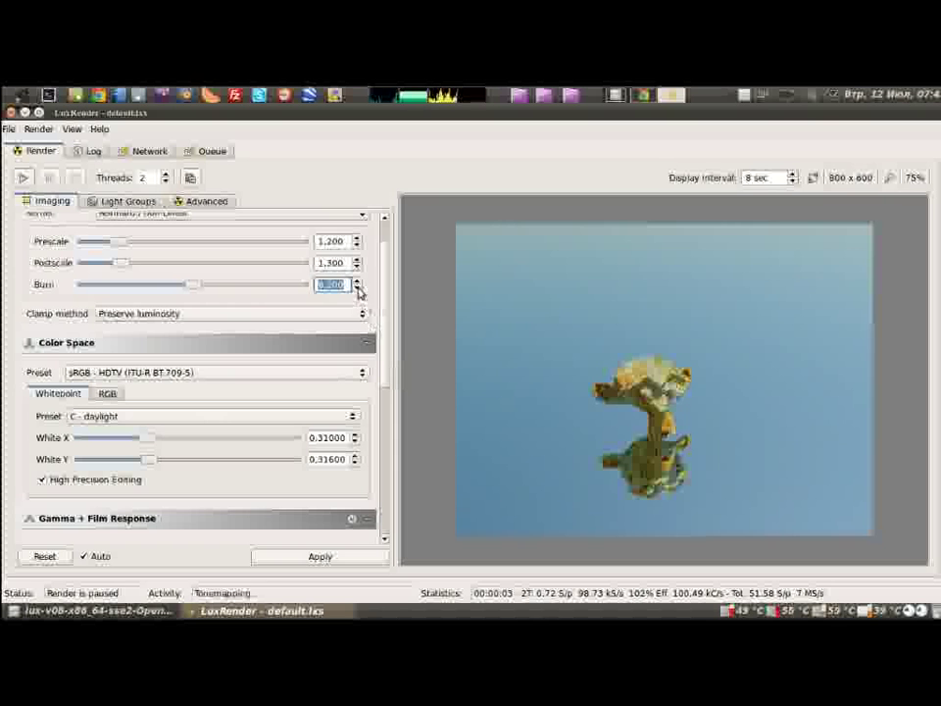
click(359, 290)
Step: Expand Lens Effects, browse its Glare, Chromatic Aberration, Vignetting and Bloom tabs, then expand Noise Reduction
drag(386, 313, 383, 462)
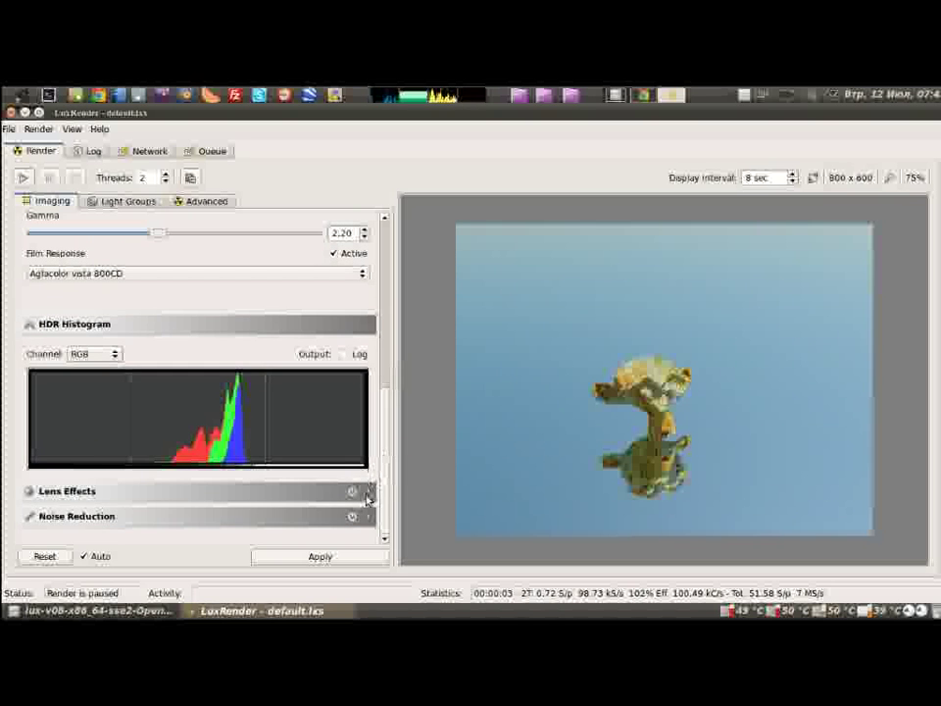
click(369, 491)
scroll(382, 461, down, 1)
scroll(377, 463, down, 5)
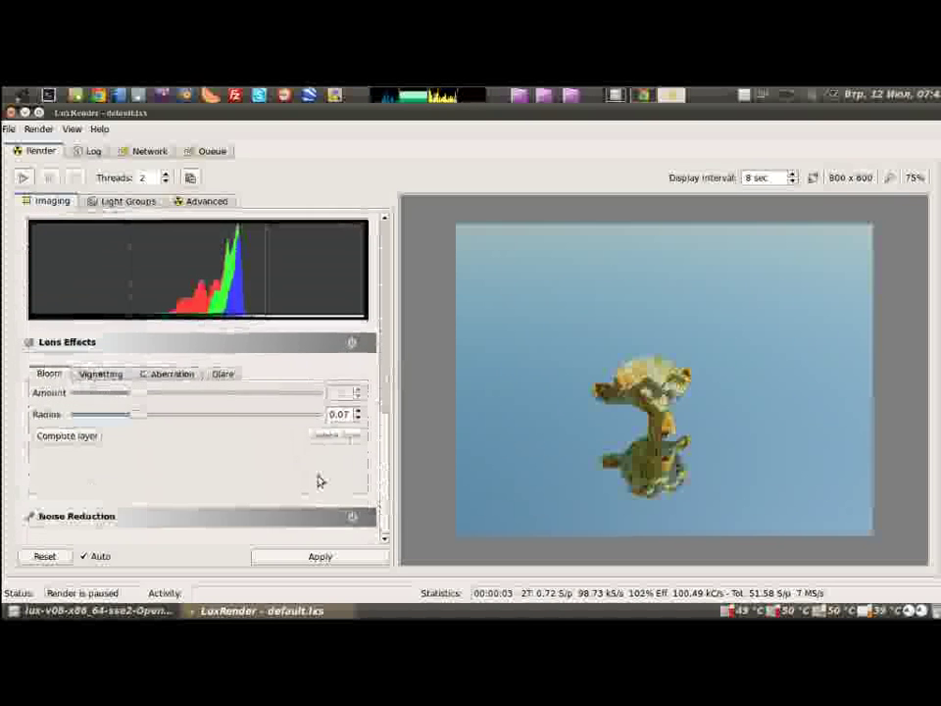
click(235, 376)
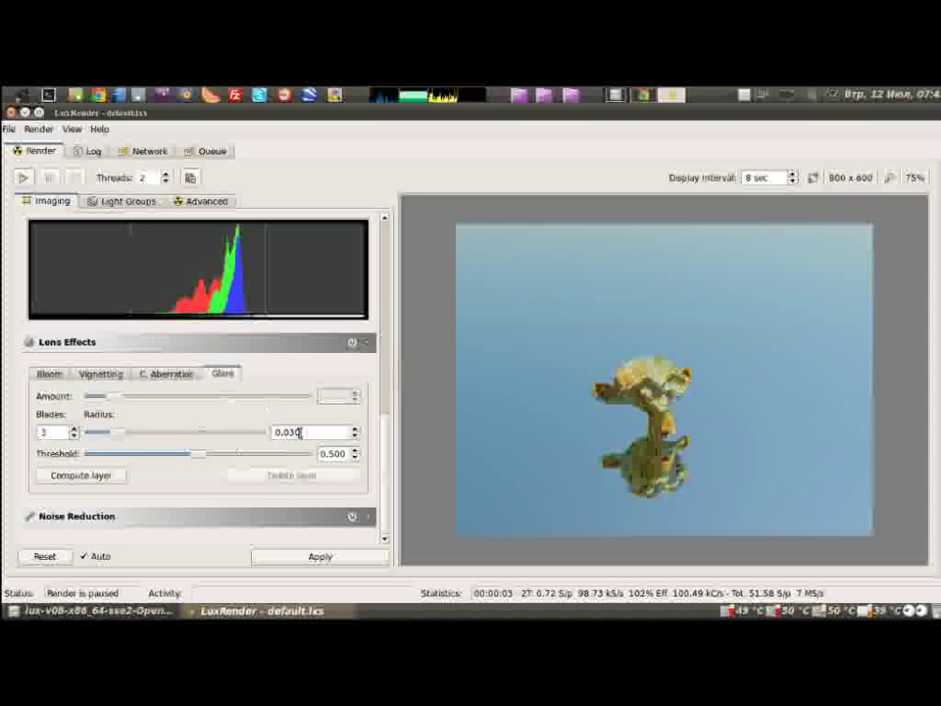
click(181, 377)
click(90, 378)
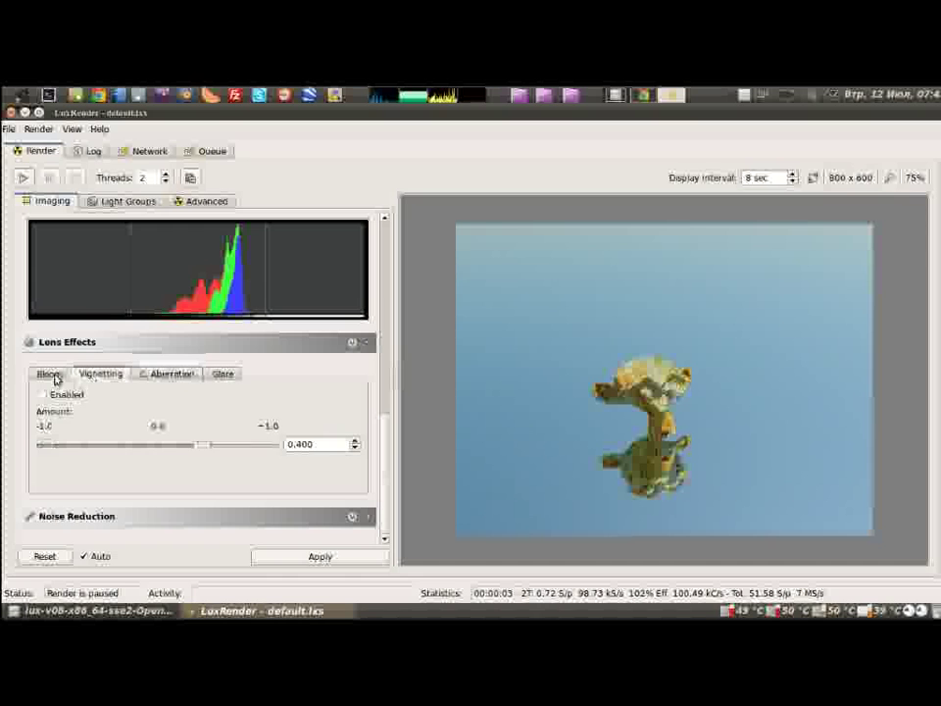
click(49, 374)
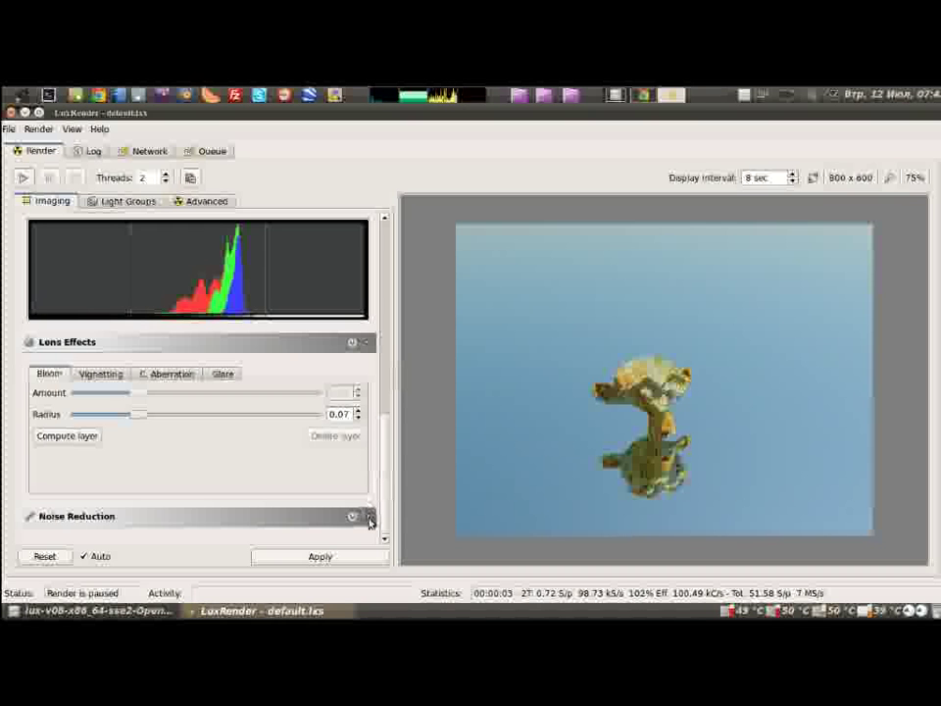
click(371, 521)
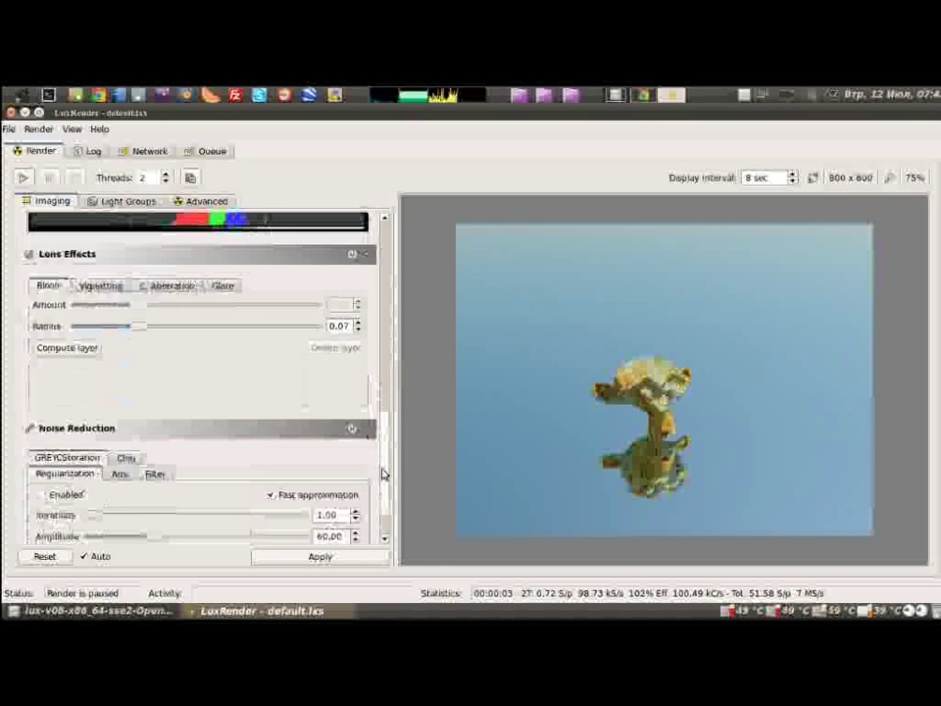
Step: Collapse the Noise Reduction section and scroll the Imaging panel back up to Tone Mapping
drag(383, 474, 382, 497)
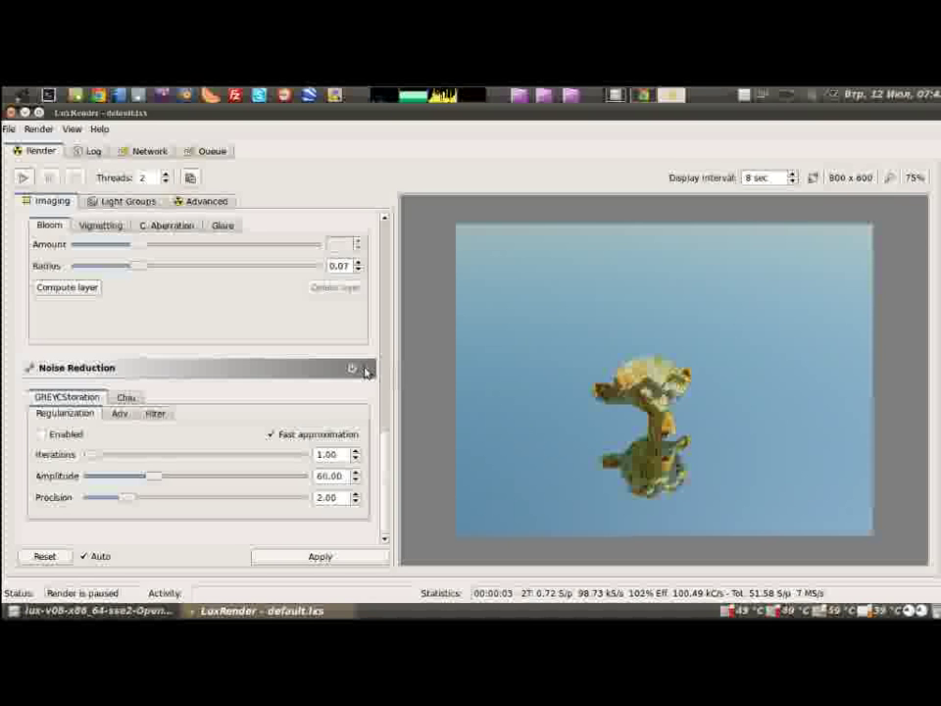
click(365, 371)
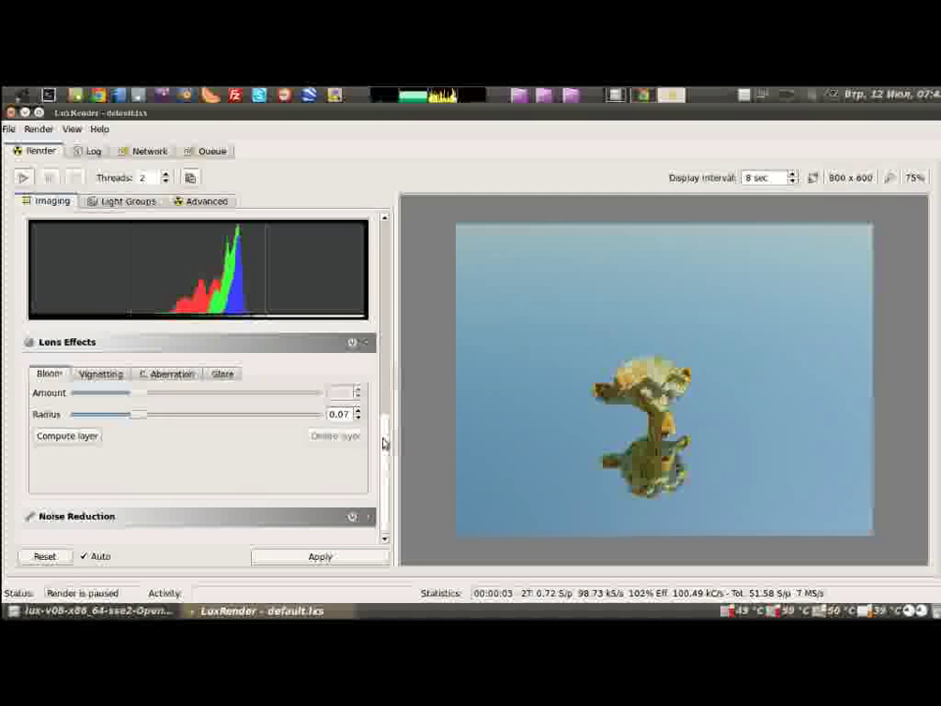
drag(383, 443, 386, 236)
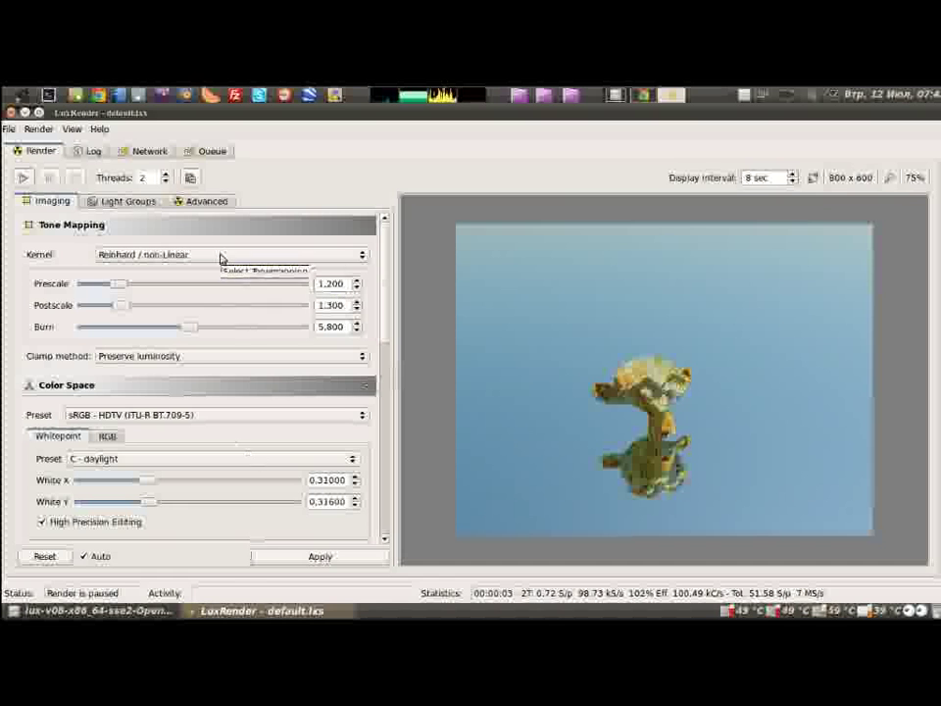
Step: Look at the Light Groups, then show the Scene information details in the Advanced tab
click(106, 203)
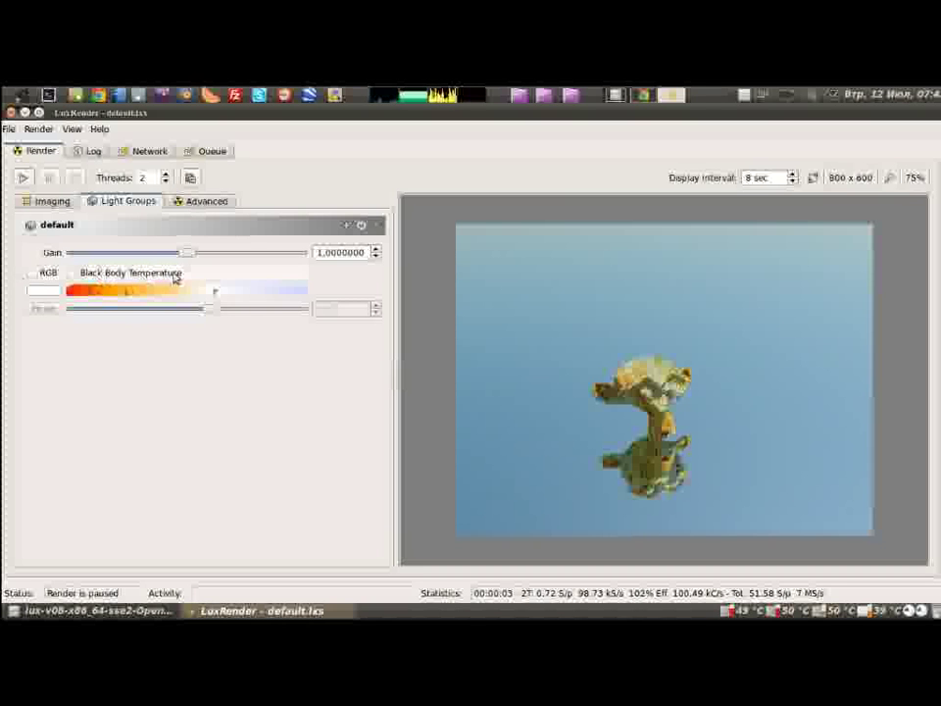
click(202, 203)
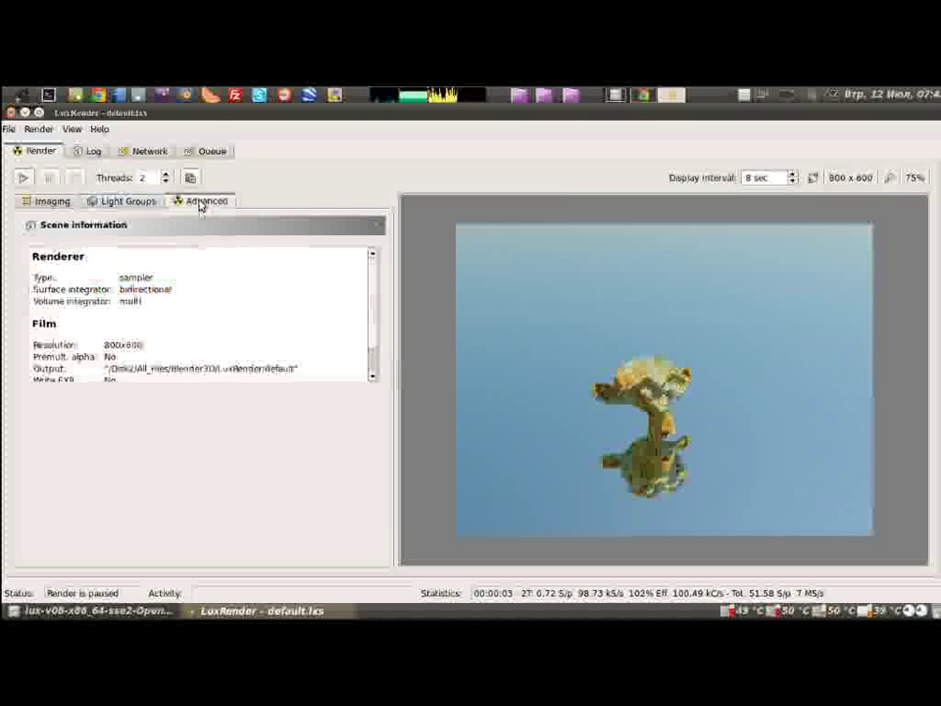
scroll(372, 274, down, 1)
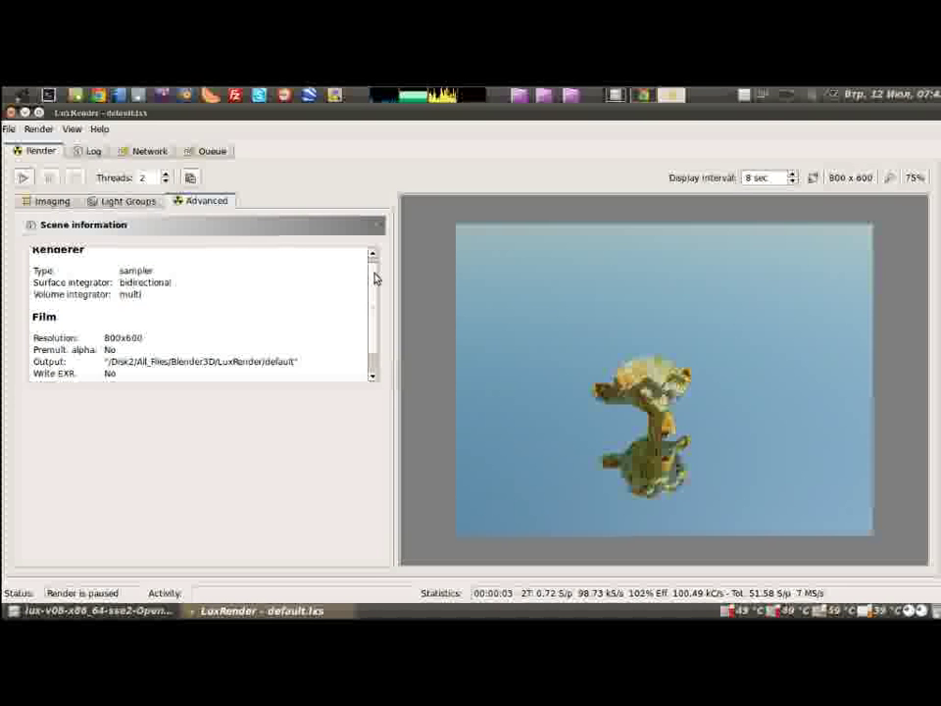
Step: Select scene information lines: renderer type, surface integrator, volume integrator 'multi' and Write FLM
click(121, 271)
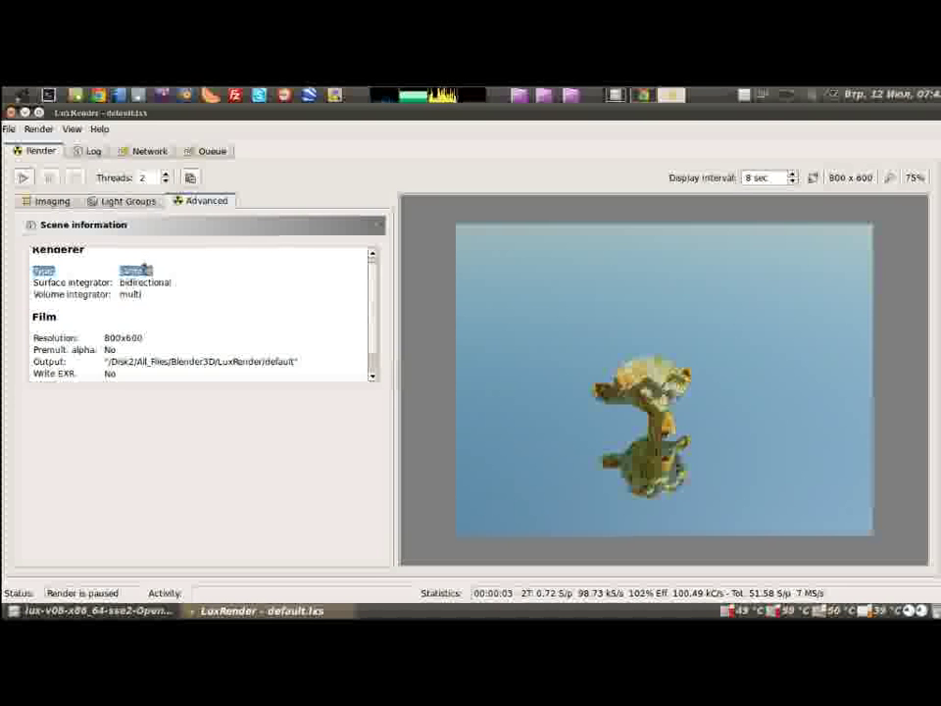
click(129, 282)
key(ctrl+a)
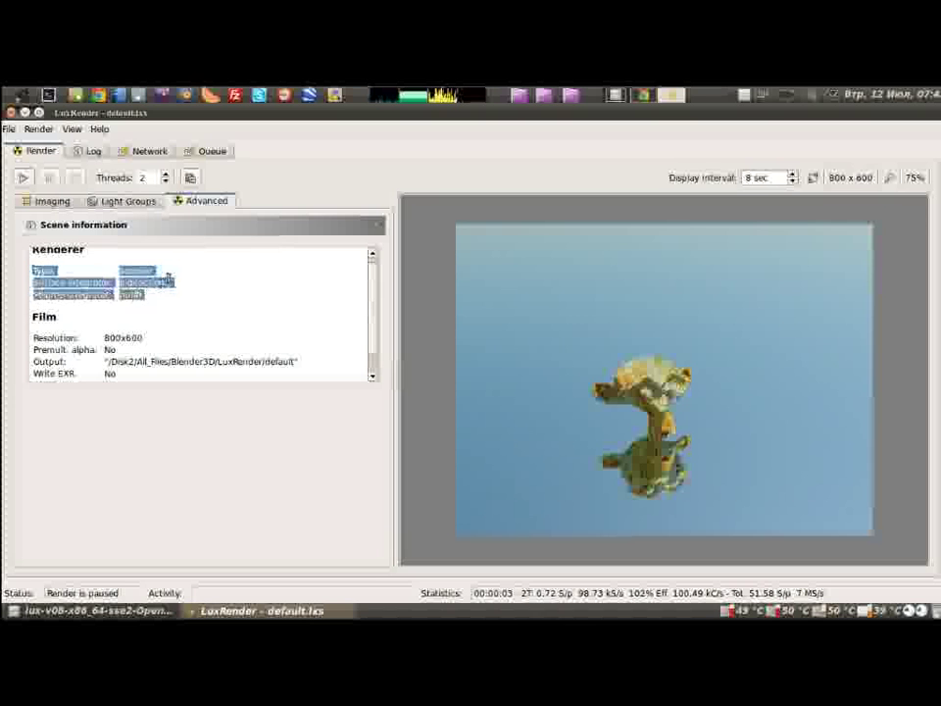
click(203, 275)
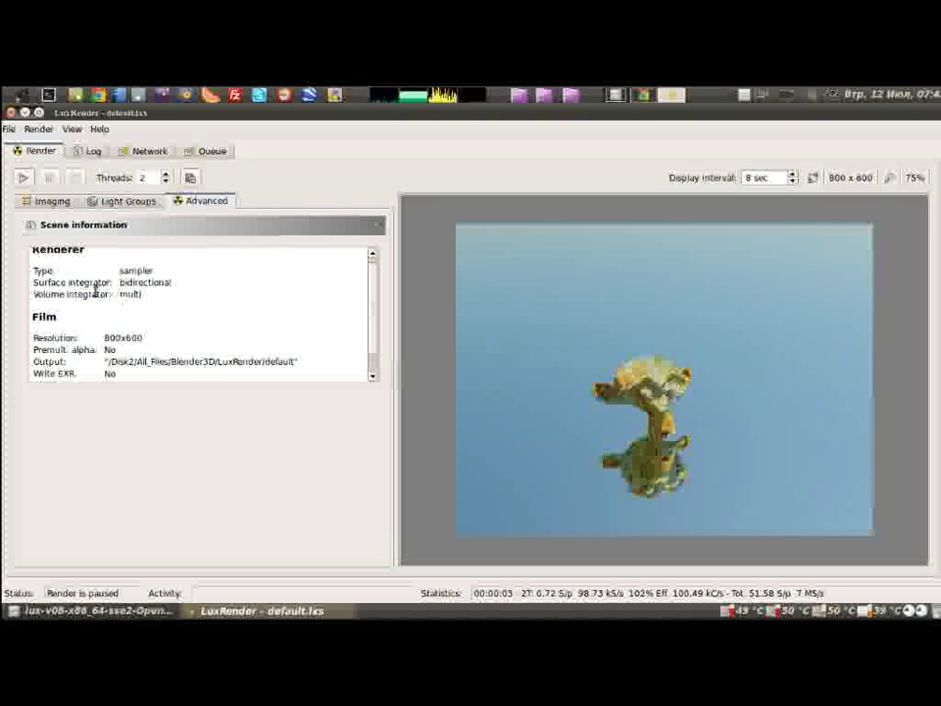
drag(120, 294, 163, 296)
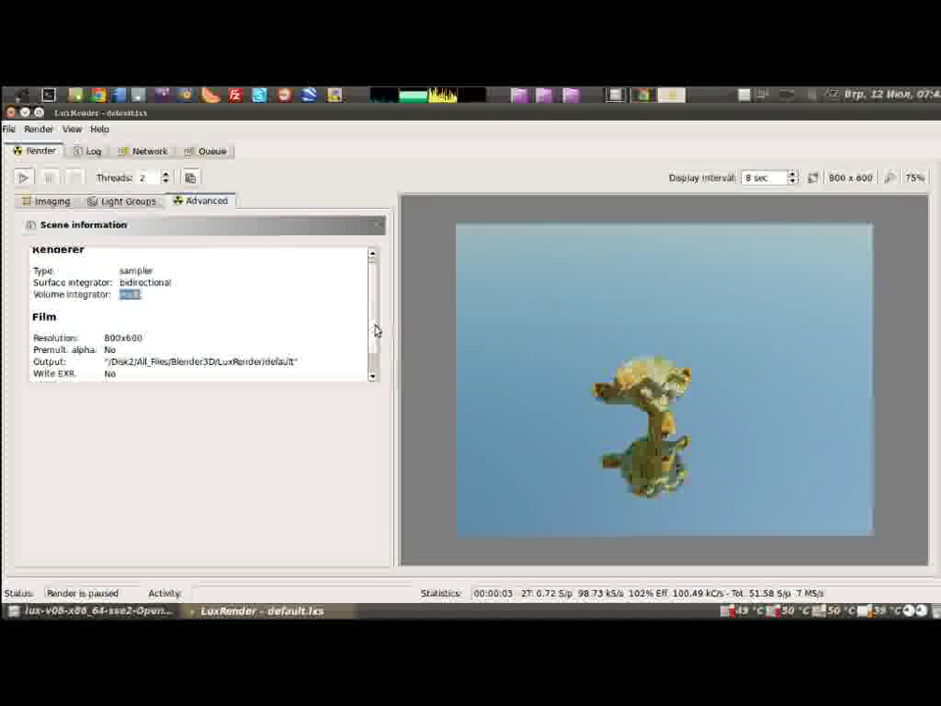
scroll(375, 332, down, 1)
mouse_move(103, 336)
mouse_down()
mouse_move(244, 336)
mouse_move(64, 348)
mouse_move(110, 348)
mouse_up()
drag(33, 360, 116, 360)
drag(59, 371, 100, 369)
scroll(382, 328, up, 1)
scroll(377, 328, up, 1)
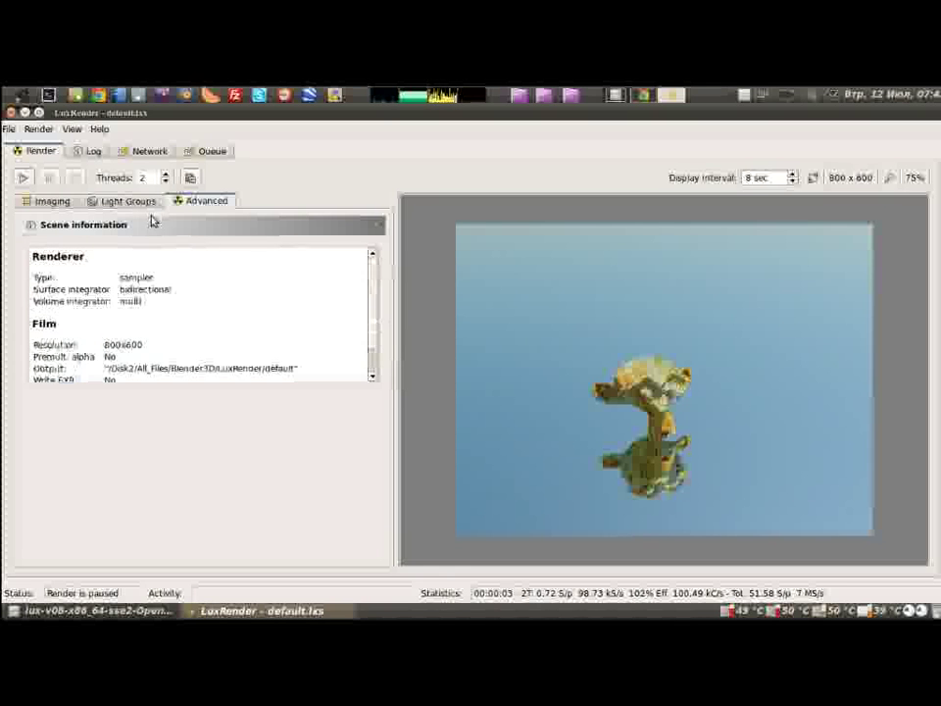
click(65, 201)
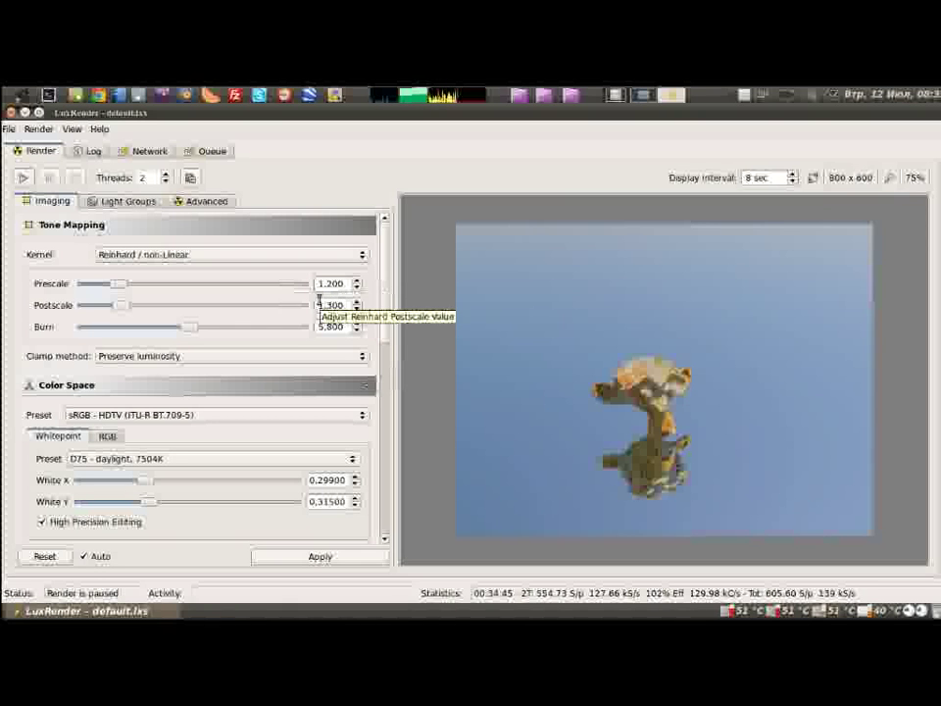
drag(384, 328, 385, 388)
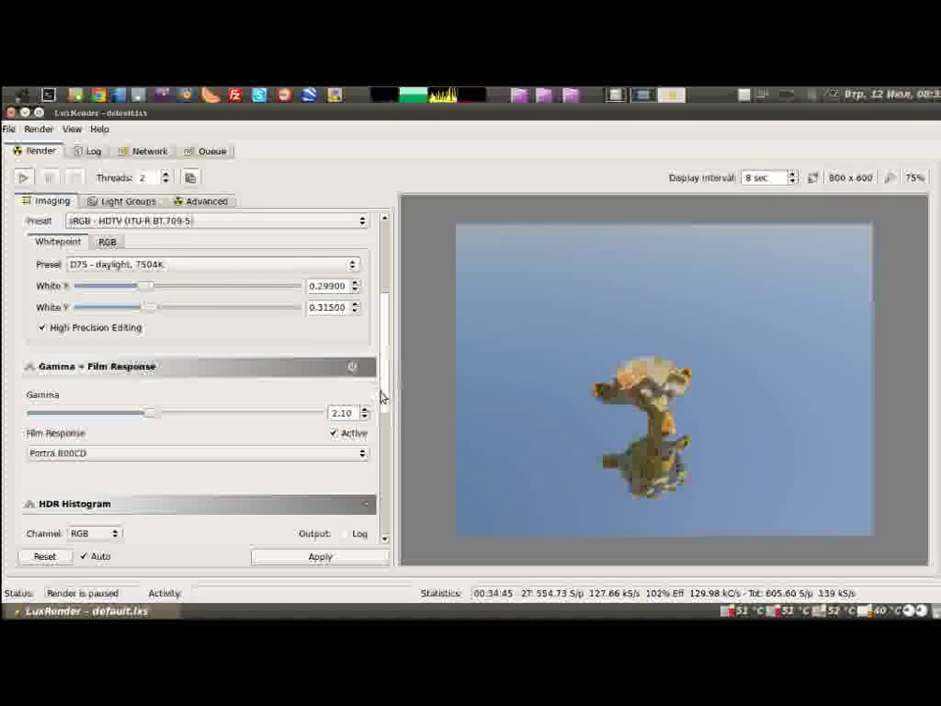
drag(386, 395, 382, 319)
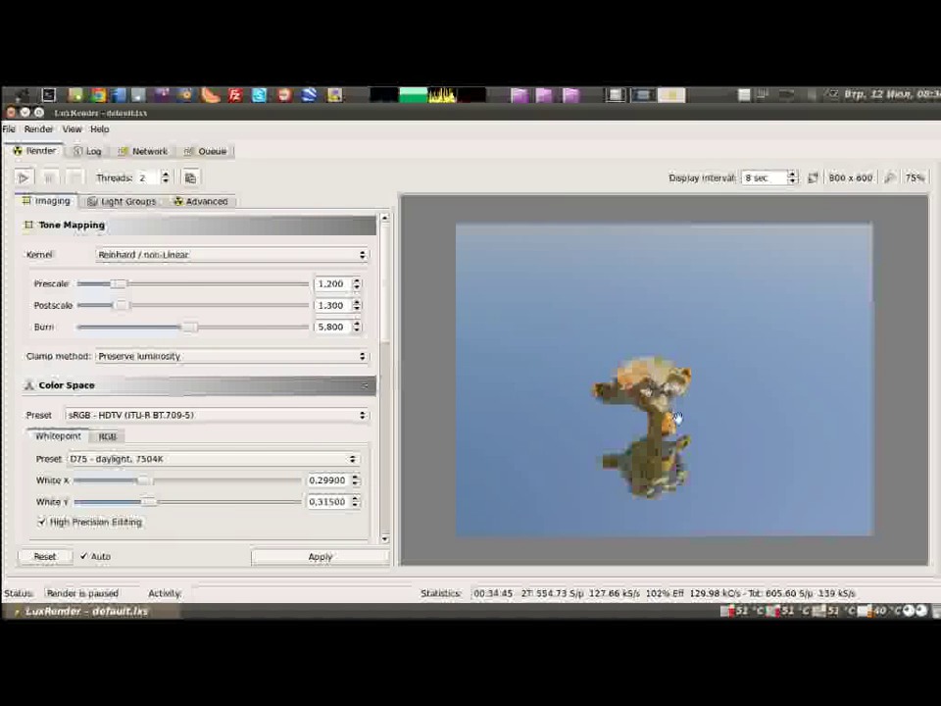
mouse_move(391, 314)
mouse_down()
mouse_move(379, 531)
mouse_move(385, 310)
mouse_up()
click(84, 151)
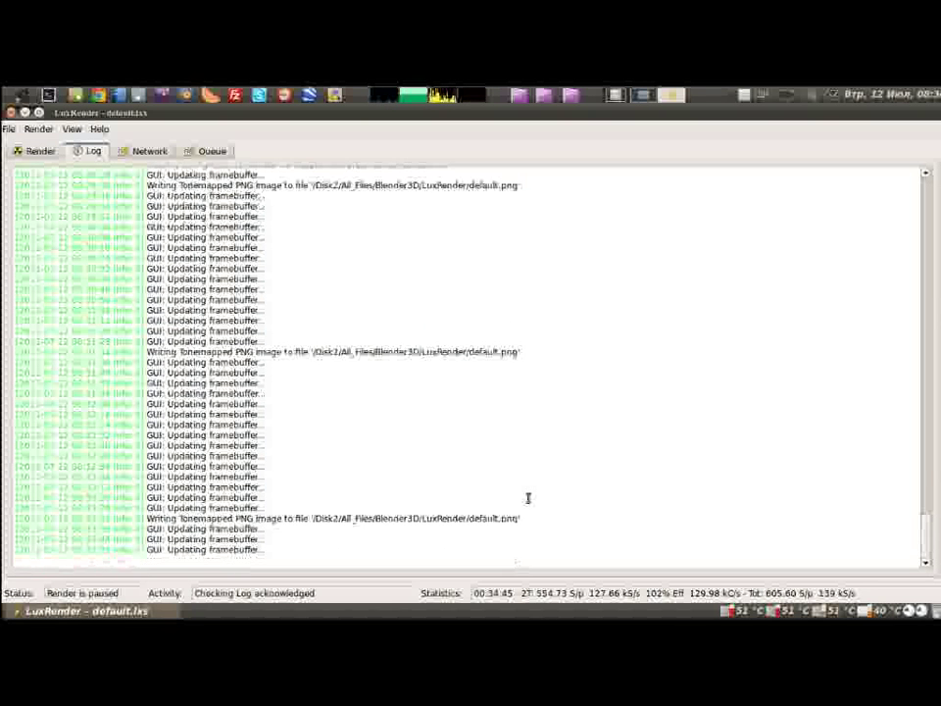
drag(168, 517, 550, 520)
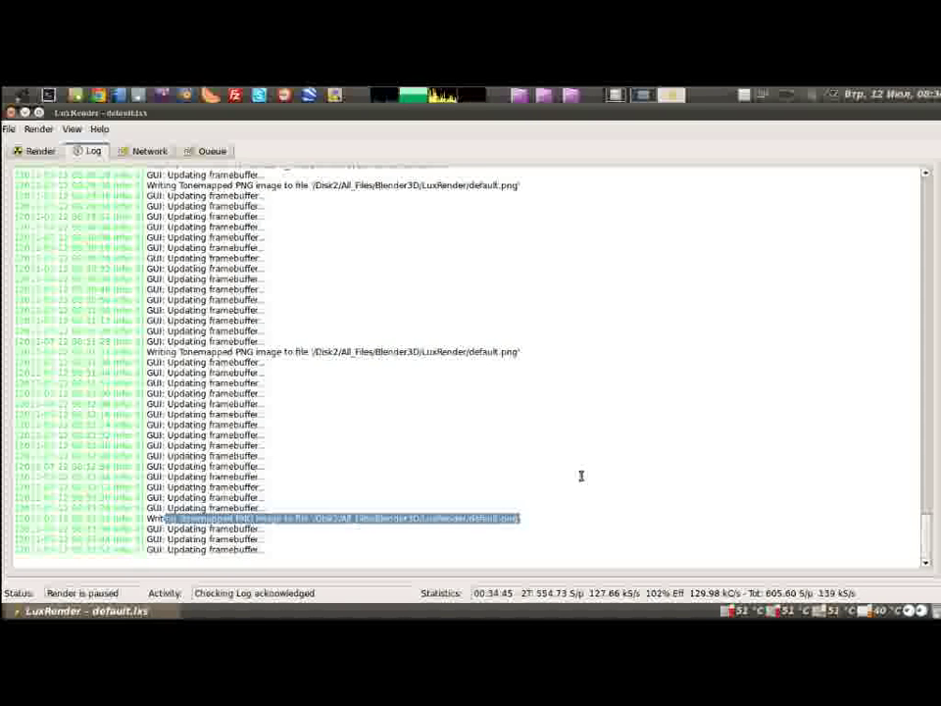
scroll(581, 476, up, 5)
scroll(580, 476, down, 3)
scroll(581, 476, up, 3)
scroll(580, 475, up, 5)
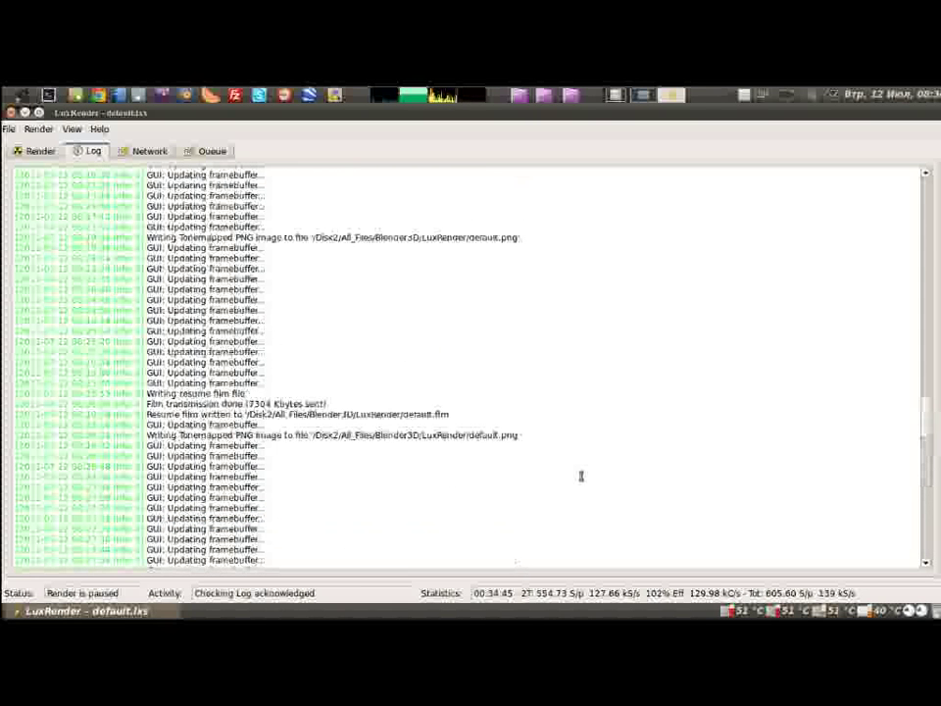
click(38, 151)
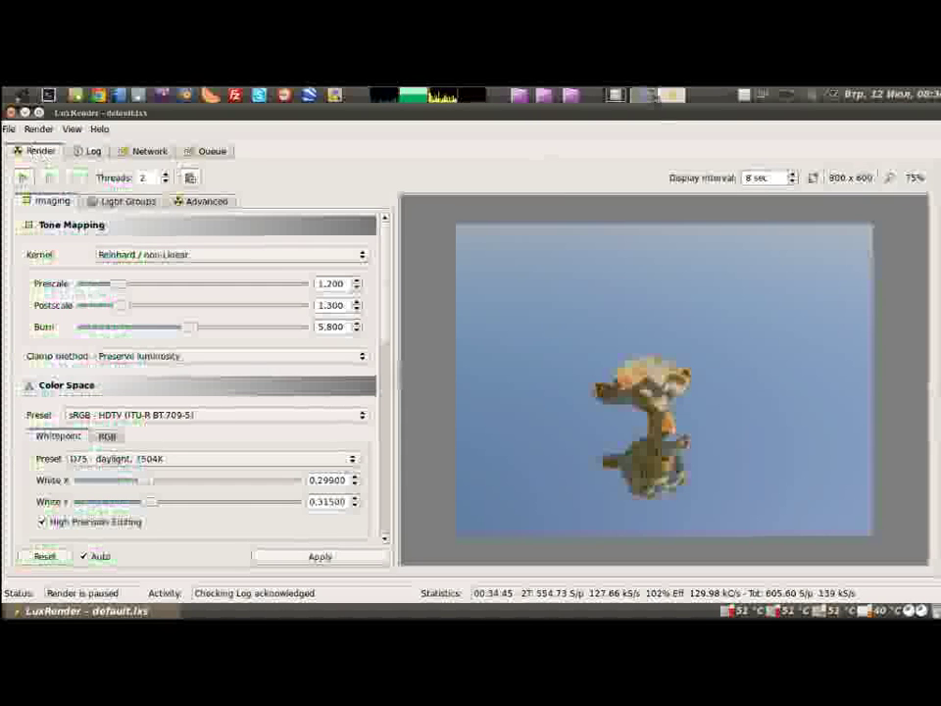
Step: Switch to GIMP showing the exported default.png and open the Фильтры (Filters) menu
click(644, 95)
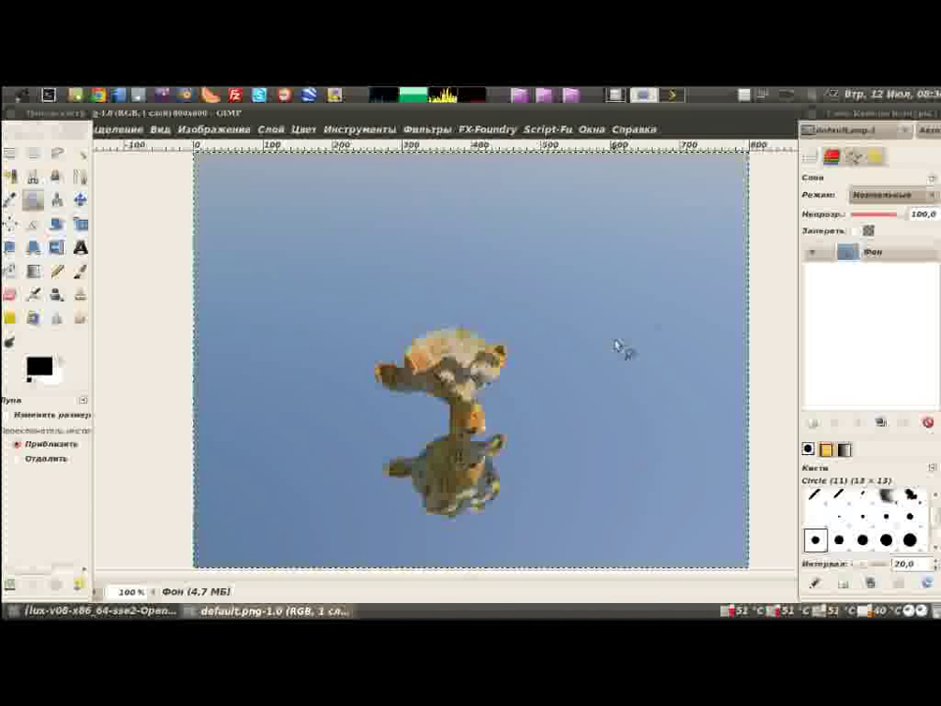
click(431, 128)
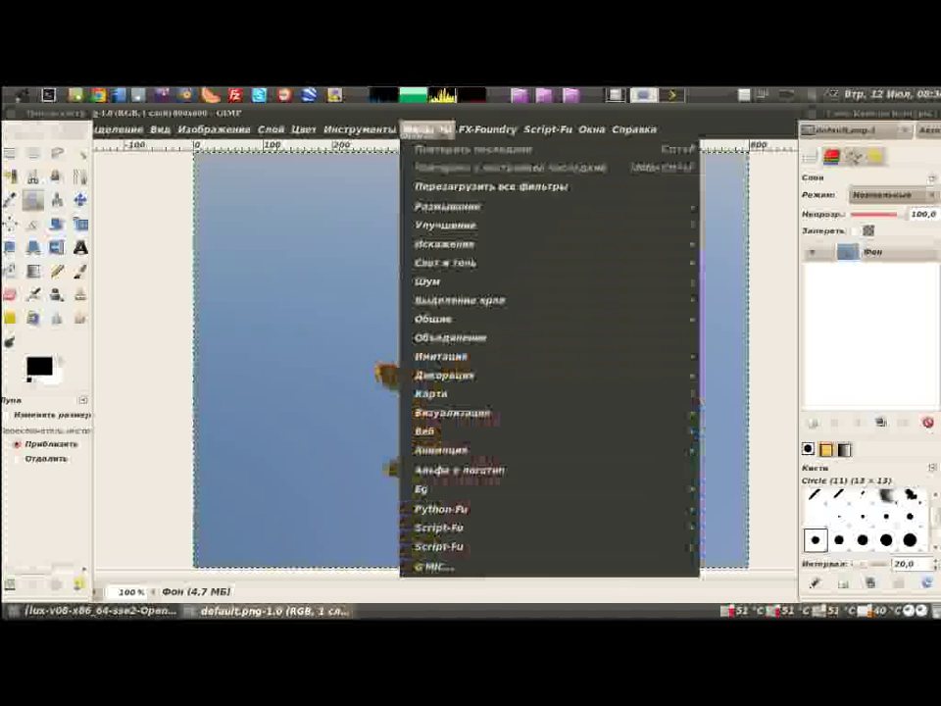
Step: Apply G'MIC Enhancement > Patch-based smoothing at defaults, checking the preview over the monkey and reflection
click(496, 574)
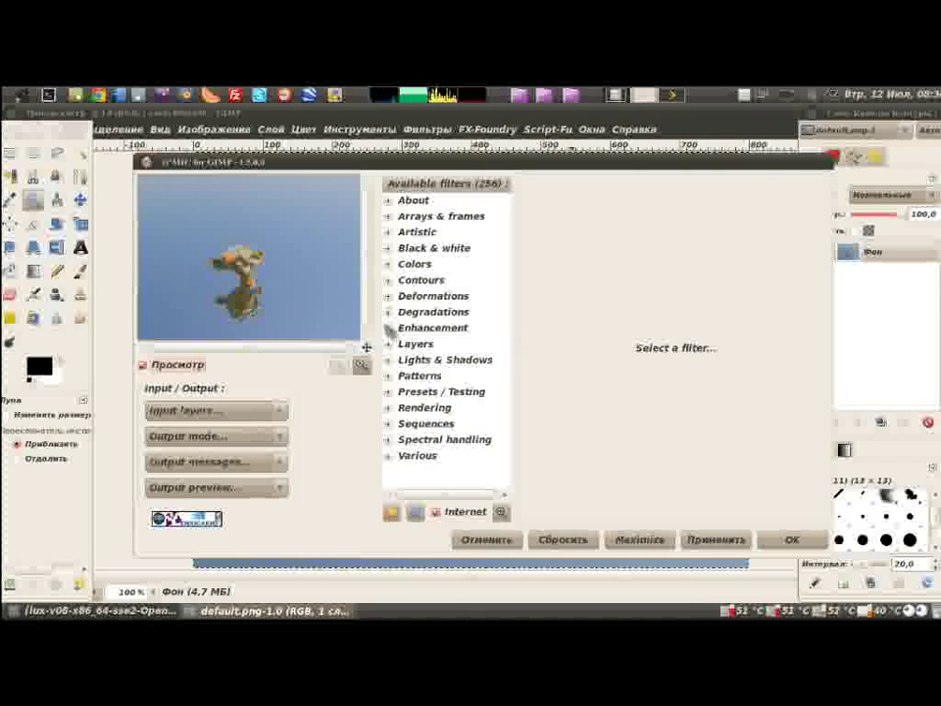
click(388, 328)
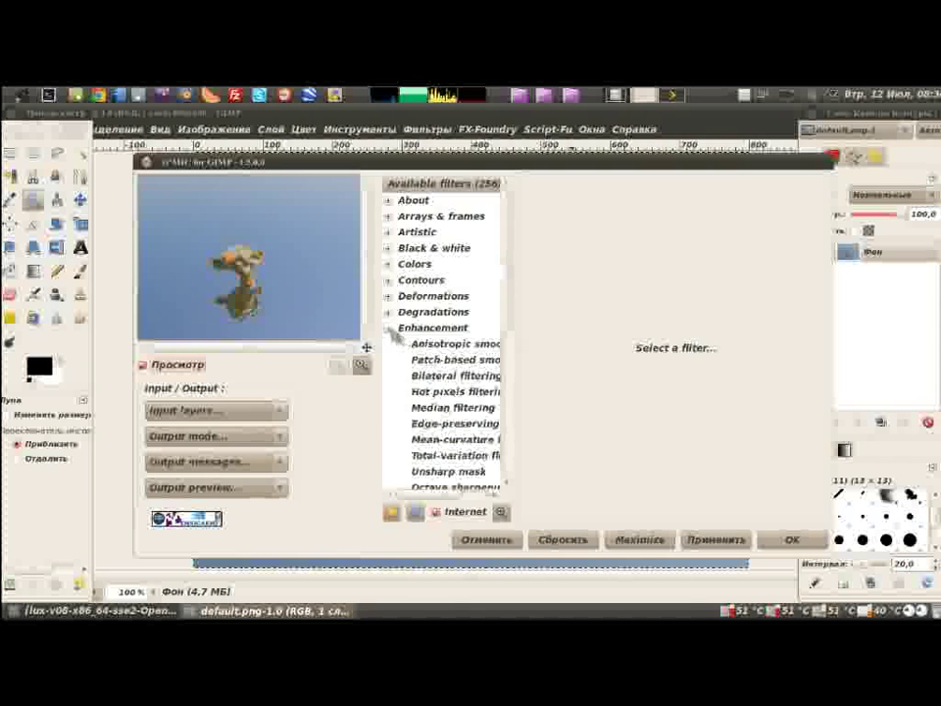
click(485, 360)
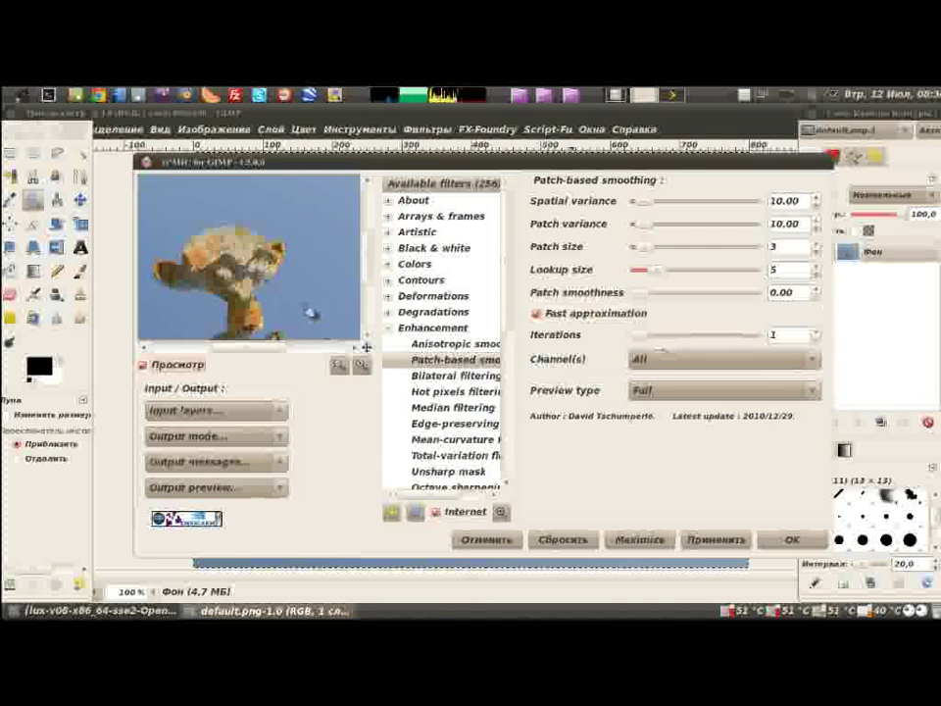
drag(311, 314, 303, 269)
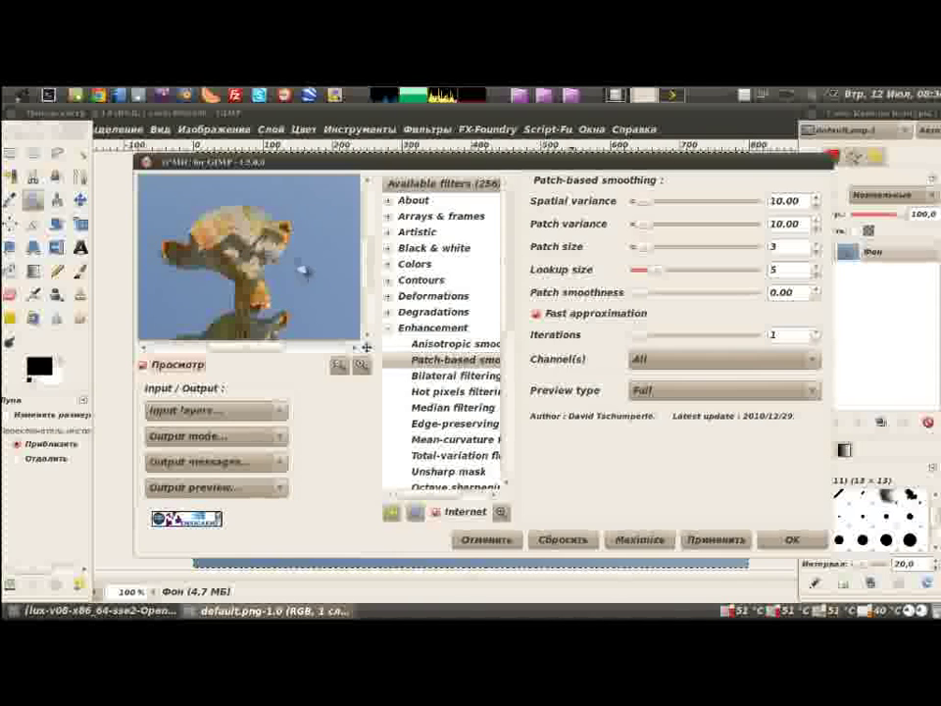
mouse_move(300, 305)
mouse_down()
mouse_move(311, 257)
mouse_move(264, 284)
mouse_up()
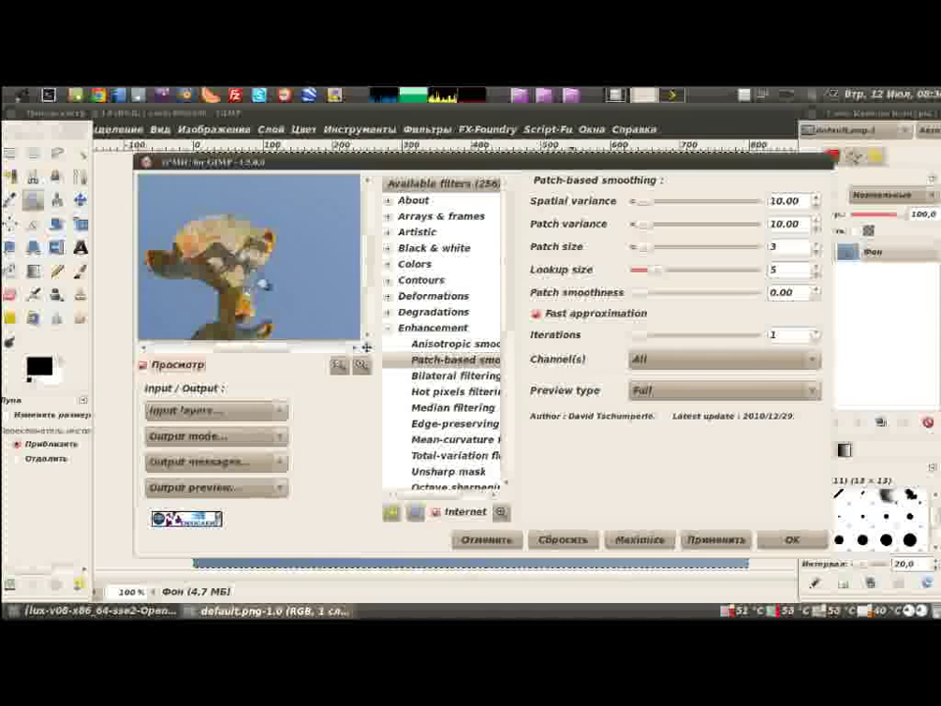
drag(263, 285, 256, 260)
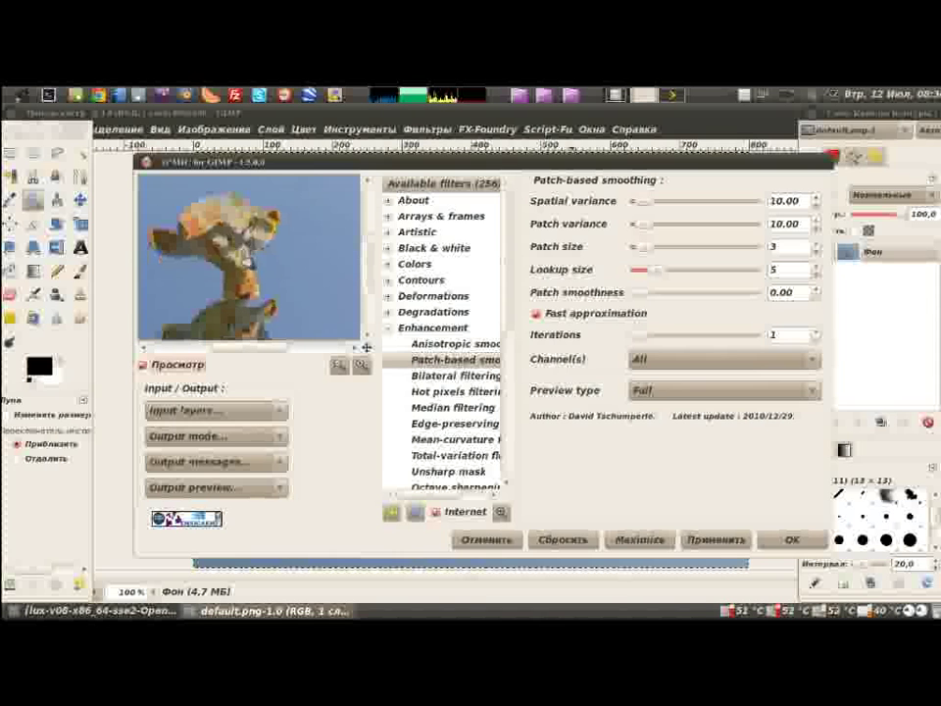
mouse_move(325, 252)
mouse_down()
mouse_move(292, 283)
mouse_move(294, 249)
mouse_move(270, 269)
mouse_move(283, 284)
mouse_up()
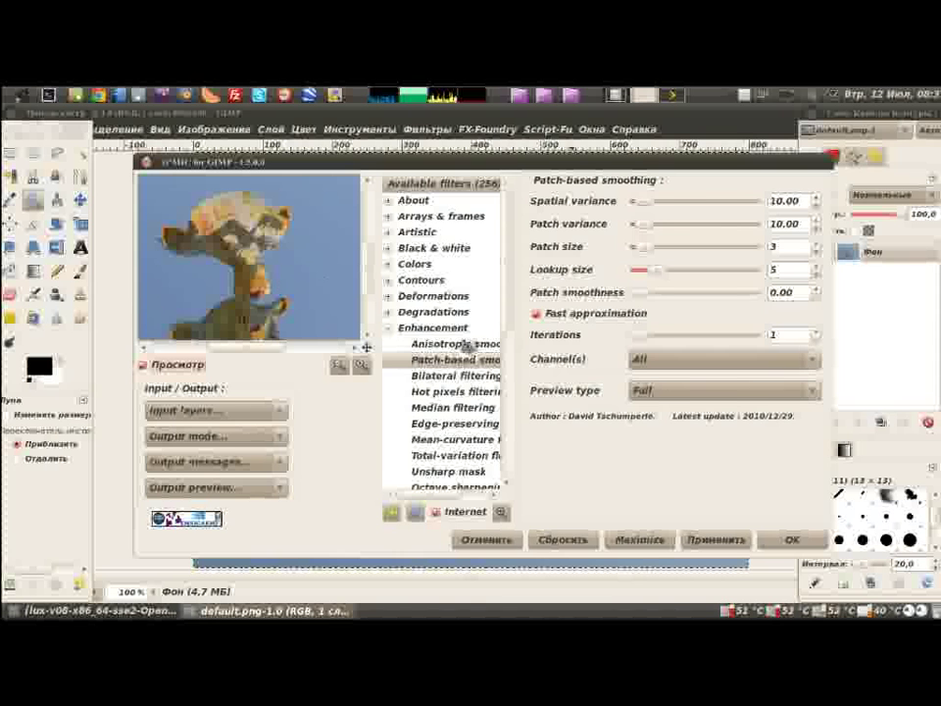
click(463, 344)
click(456, 360)
click(792, 539)
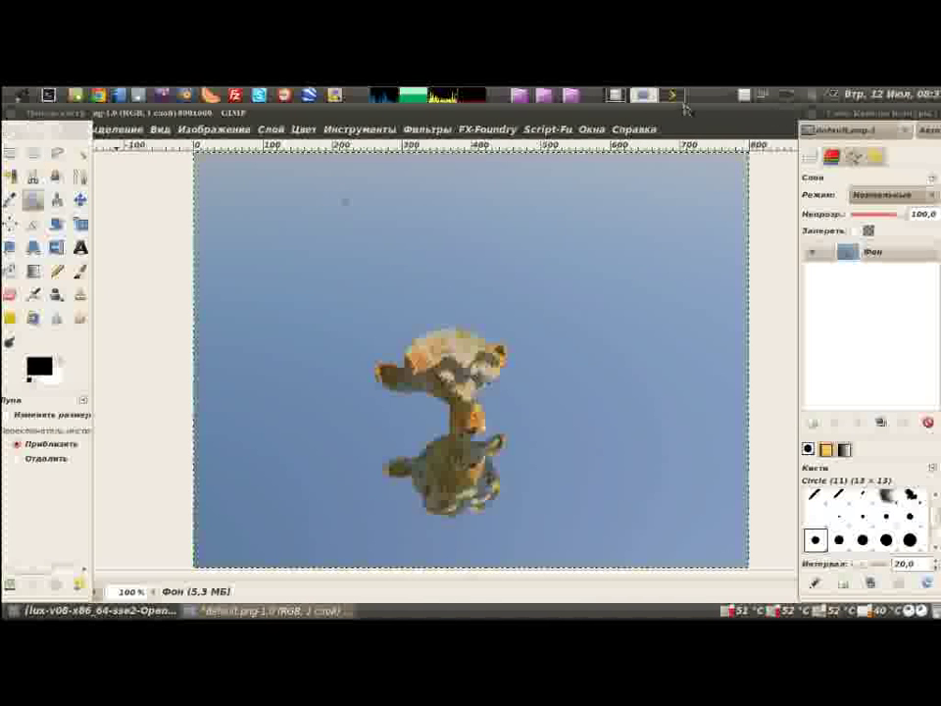
Step: Return to the LuxRender window and open its File menu toward Export to Image
key(alt+Tab)
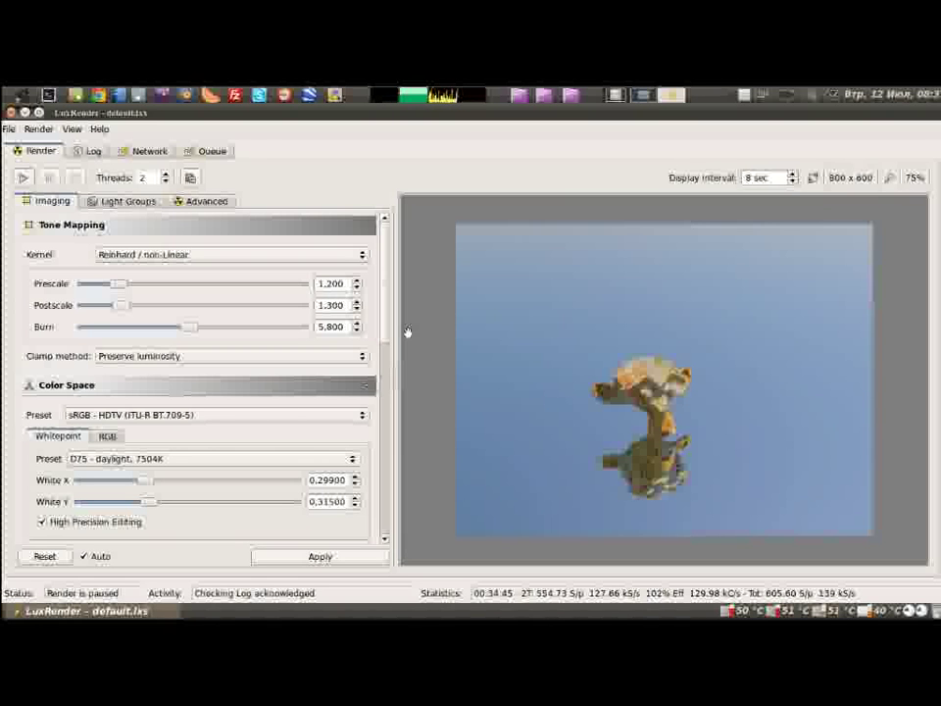
click(9, 129)
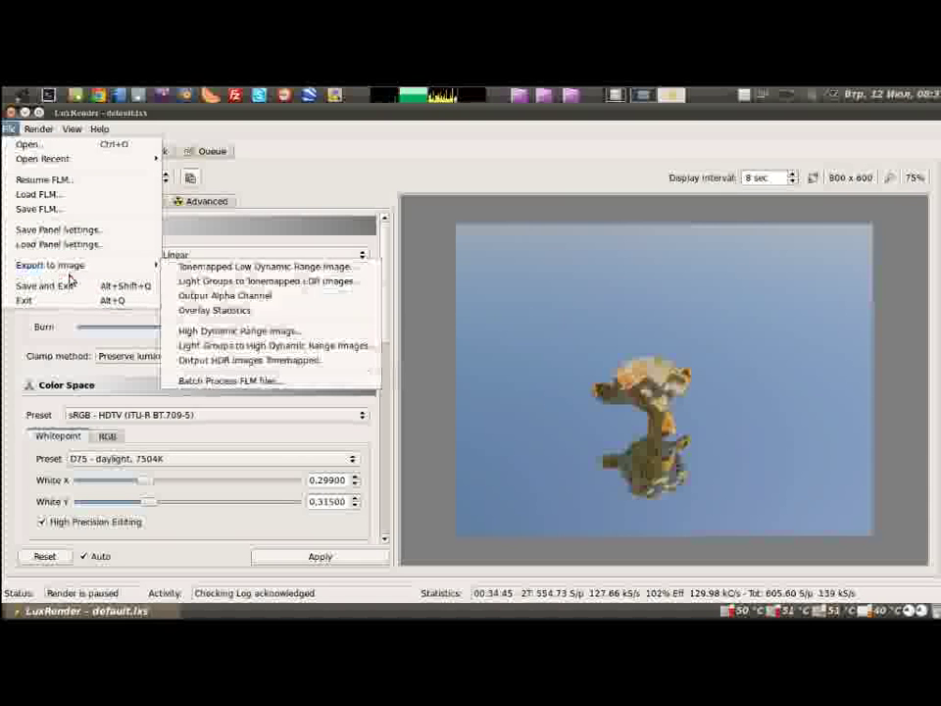